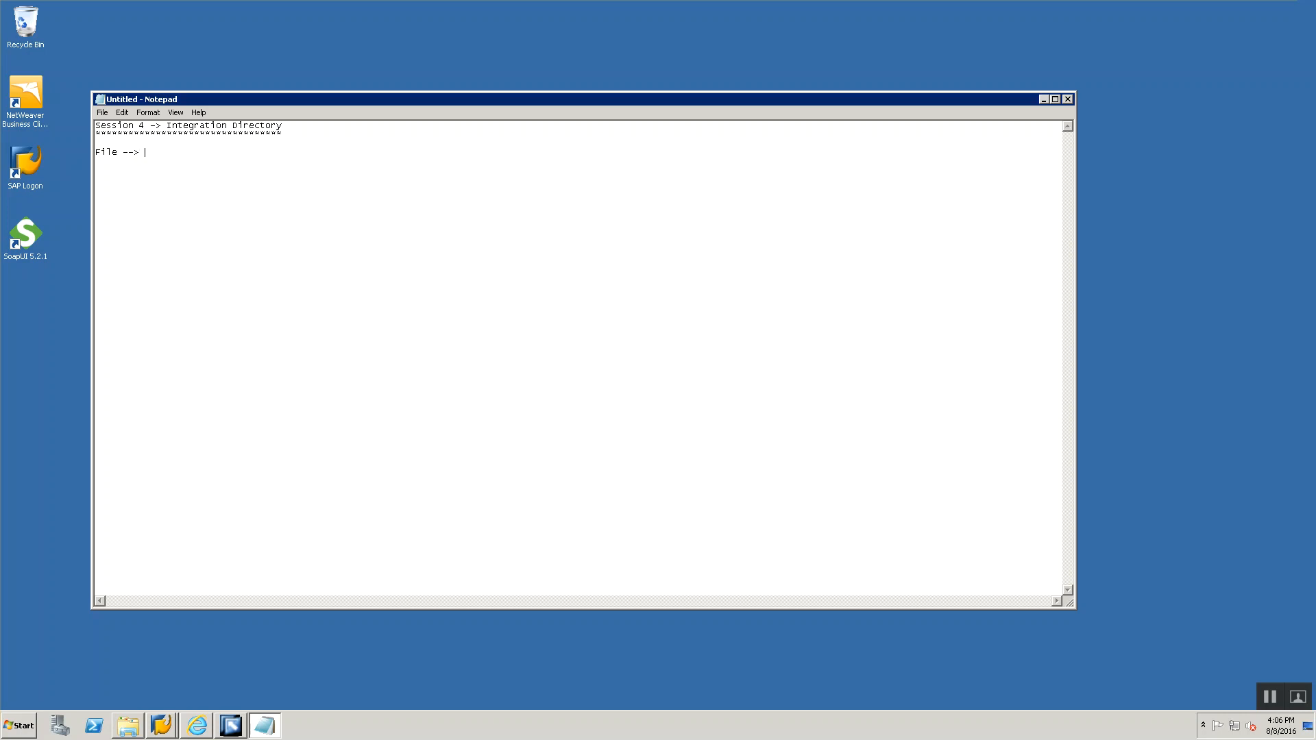
- Note the scenario "File --> PI --> File" and that the sender Business System is defined in the SLD ( in Session 2 )
type("> Fil")
key("Return")
type("Sender System is Business System is")
key("BackSpace")
key("BackSpace")
type("is Defined in the S")
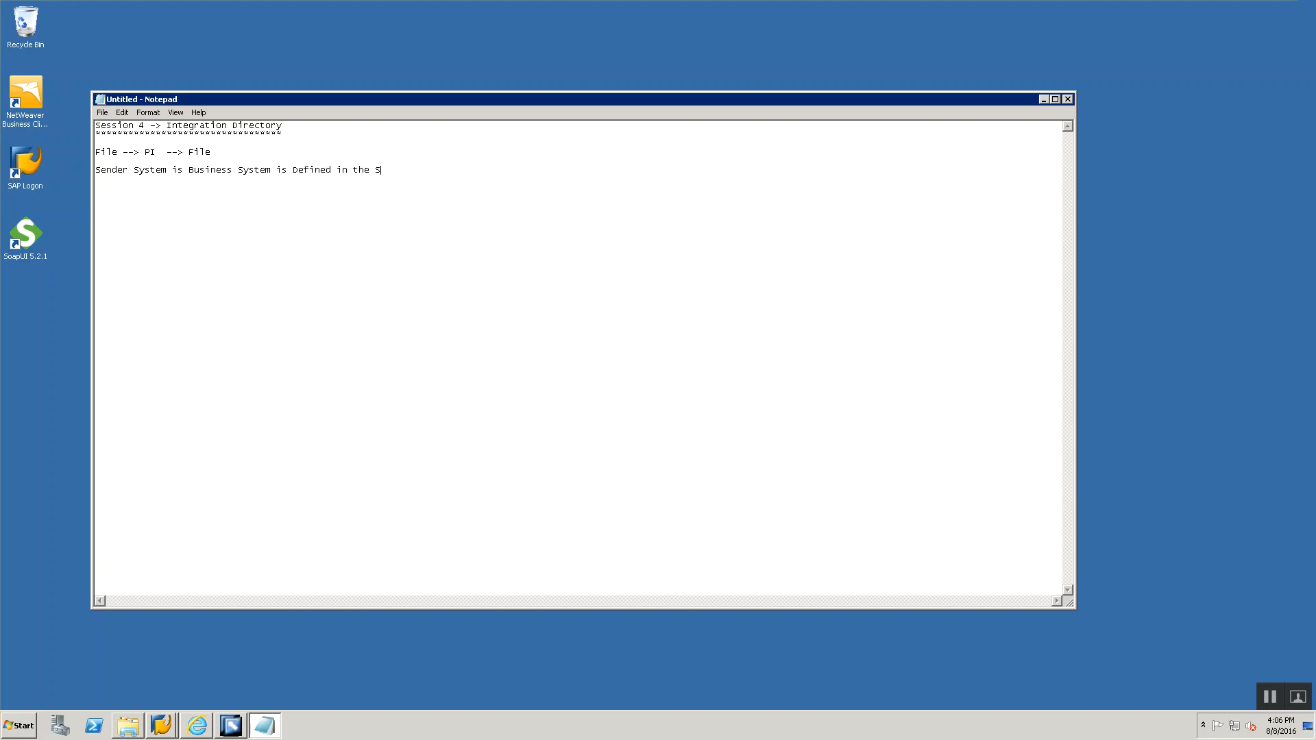
type("LD ( in Sess")
type("ion 2 )")
- Add note item 1, "Import Business System from the SLD. ( Acts as the Sender System )", and start item 2
type("1. Impor")
type("t Business Syste")
type("m from the SLD.")
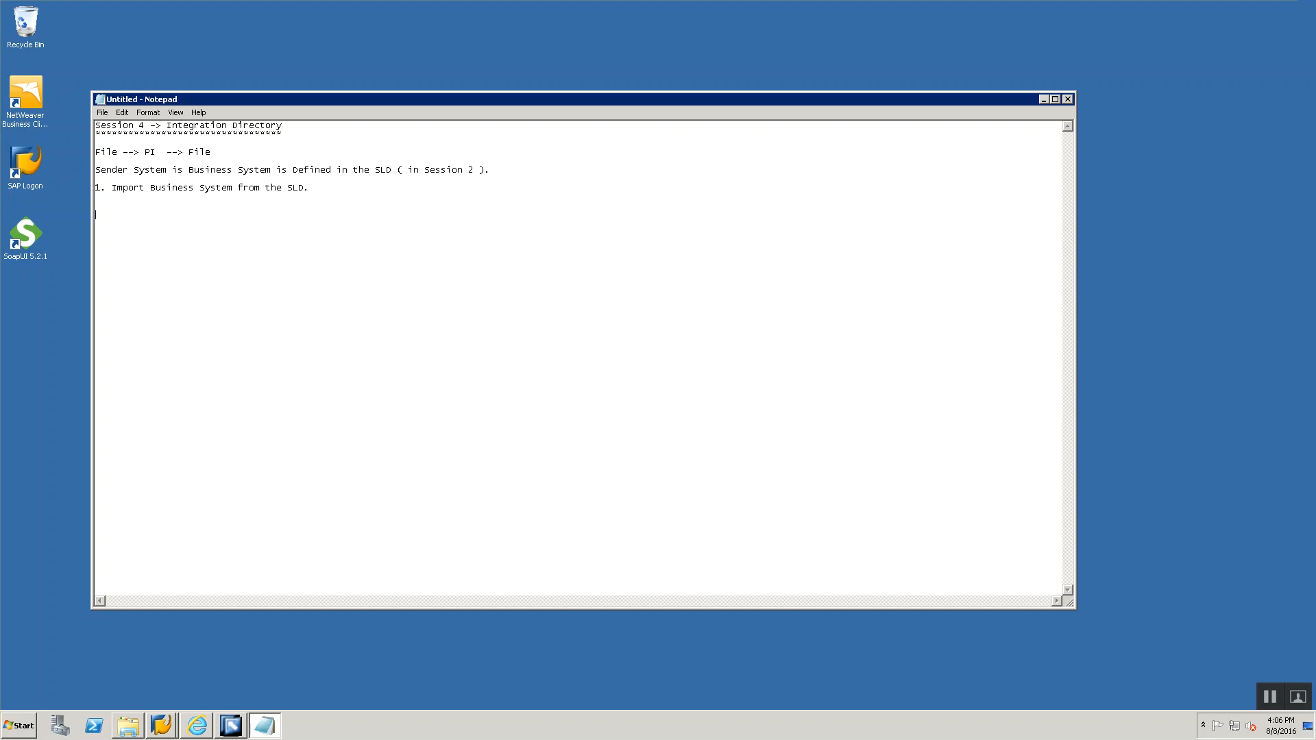
key("Return")
key("Return")
type("2")
key("BackSpace")
key("BackSpace")
key("BackSpace")
key("BackSpace")
key("BackSpace")
type("2.")
type("Acts as the Senda")
key("BackSpace")
key("BackSpace")
type("der System )")
left_click(337, 536)
- Add item 2 on creating a receiver Business Component in Integration Directory without SLD definition, and item 3, "Sender Communication Channel"
type("Define / Create Business Component")
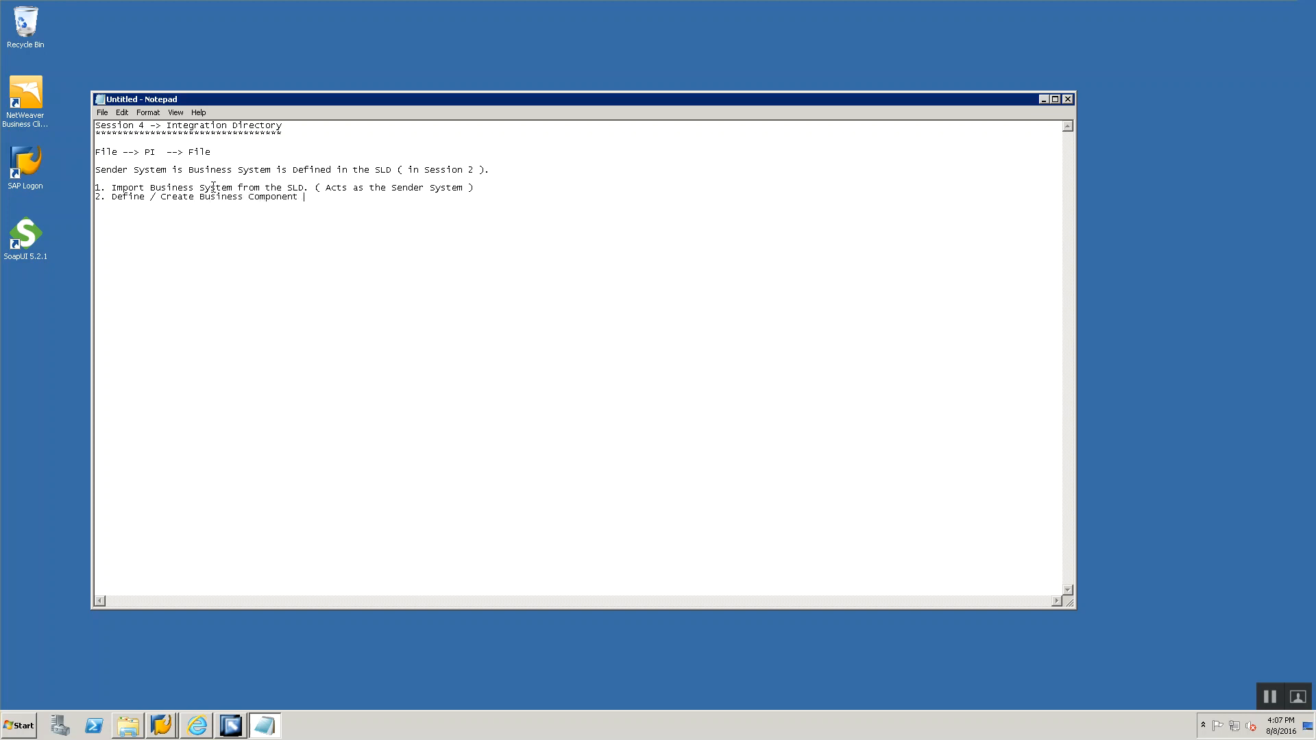
left_click_drag(198, 187, 299, 197)
key("shift+Home")
left_click(300, 197)
type("in Integration Directory ( No SLD Definition is going to be d")
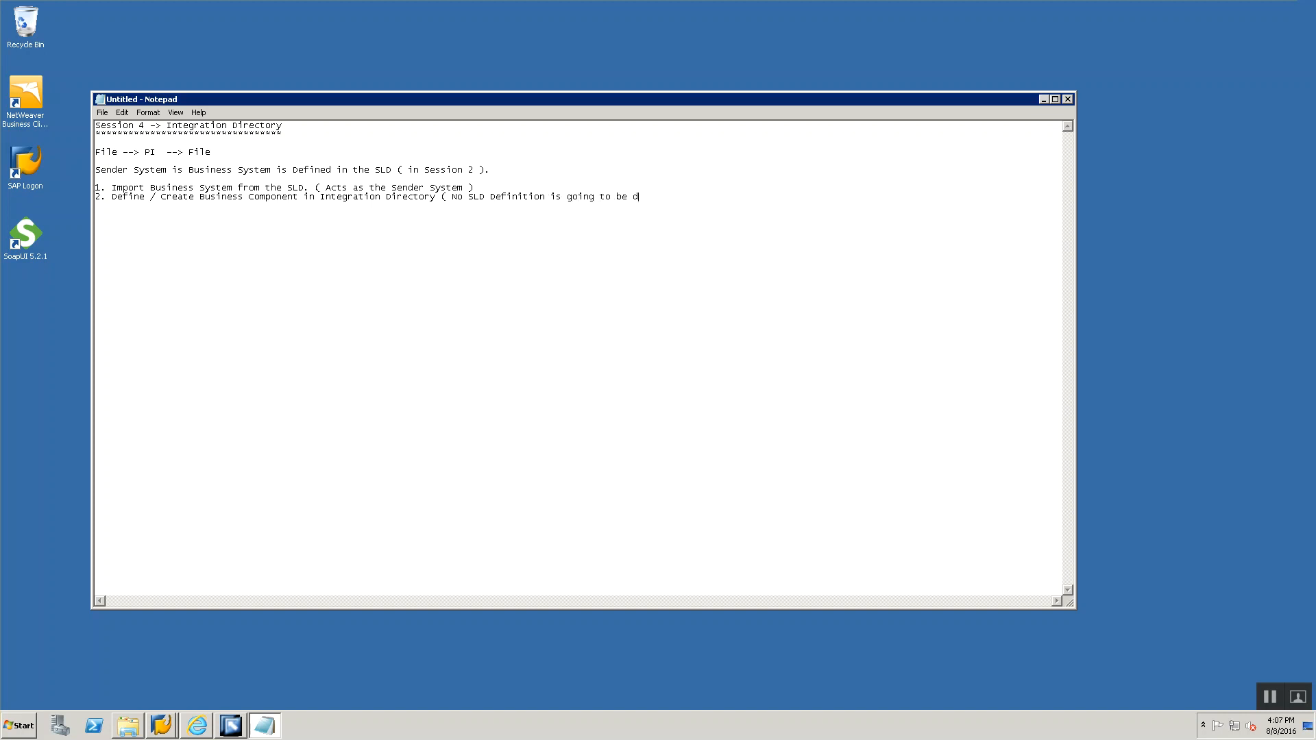
type("one ). - Used as the Receiver System 3. Sender Communication Channel 4. ")
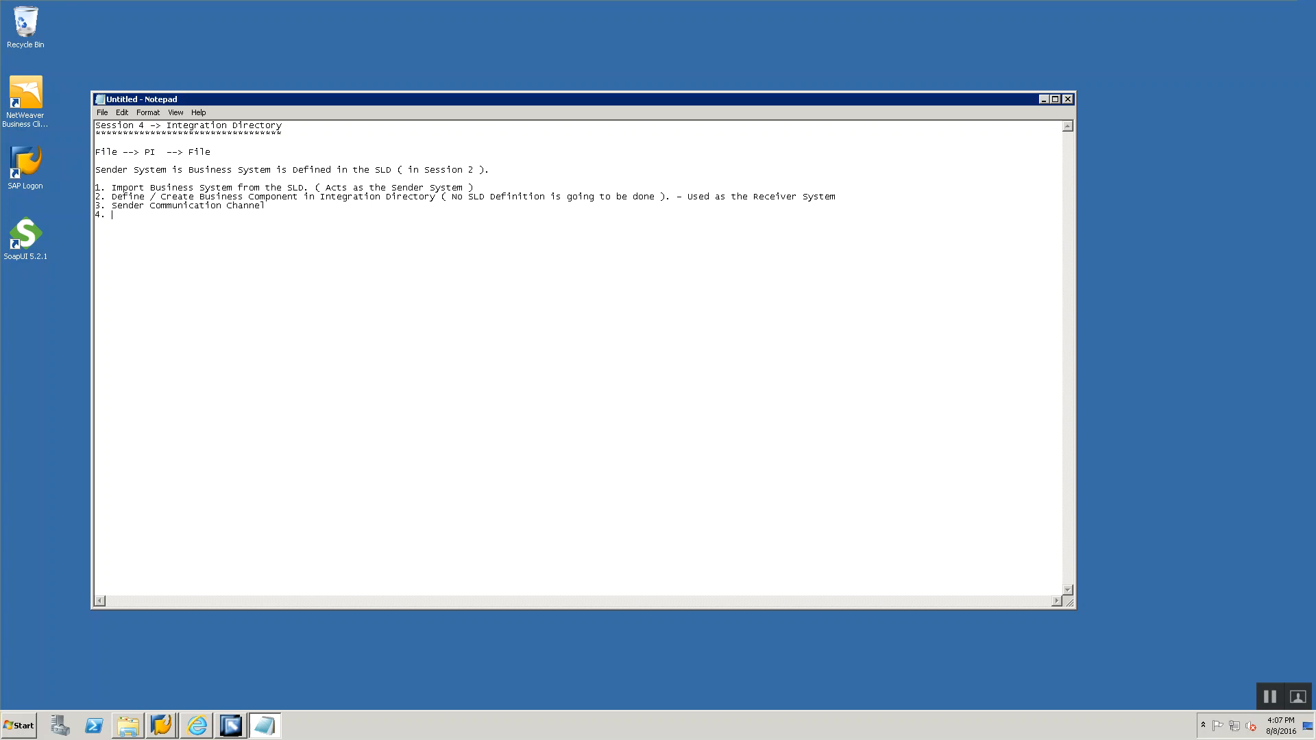
- Add "Receiver Communication Channel" as item 4 and "Sender Agreement" as item 5 of the list
type("Receiver Communication Chan")
type("nel ")
type("5.")
type(" Sender Agreement")
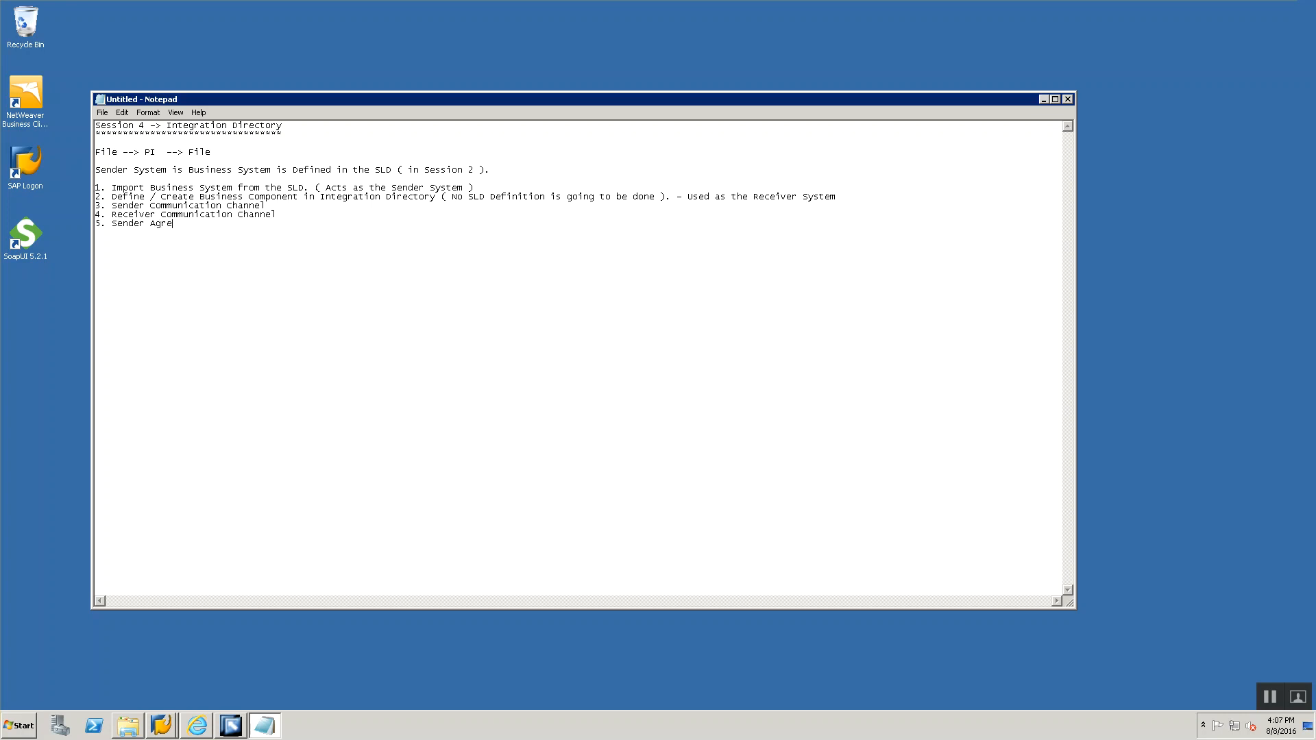
key("Return")
- Finish the list with 6. Receiver Determination, 7. Interface Determination and 8. Receiver Agreement, followed by a line of asterisks
type("6. Receiver Determination 7. Interface")
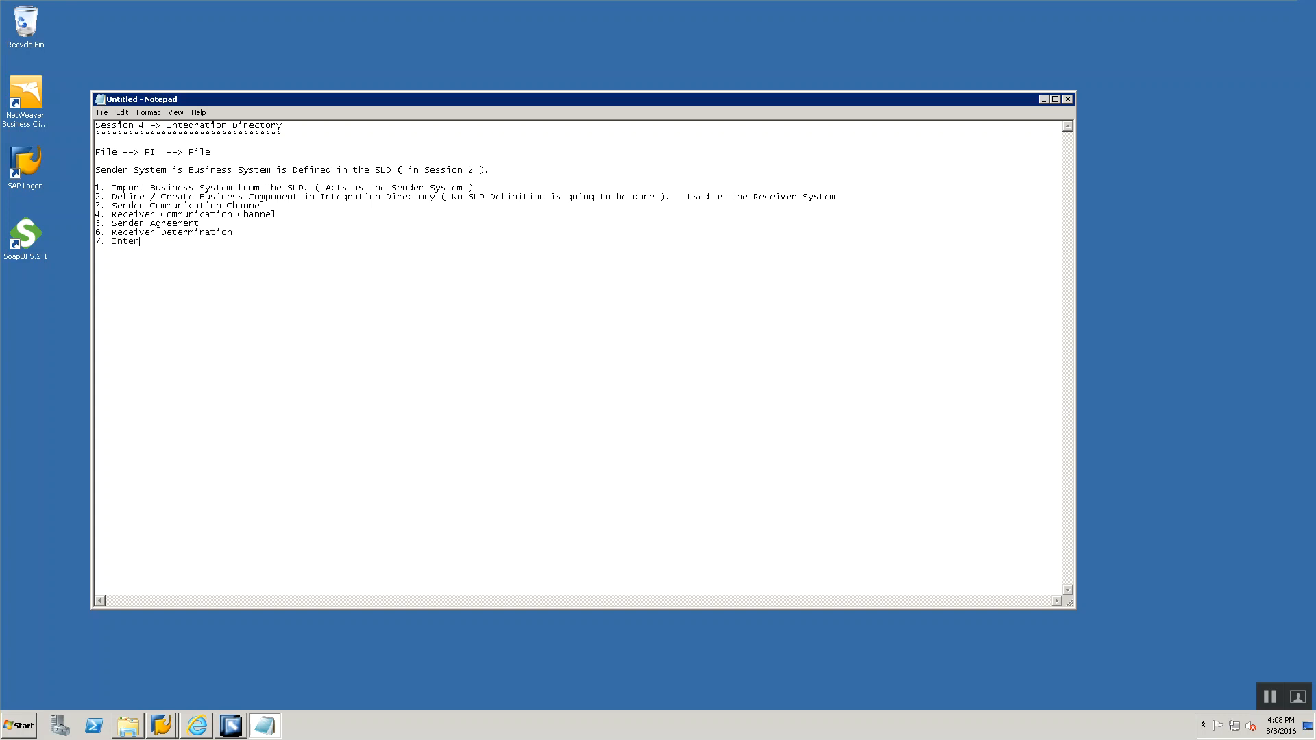
key("BackSpace")
key("BackSpace")
type("ce Determination")
type("8/. ")
type("Receiver Agree")
type("ment")
type("*******************************************")
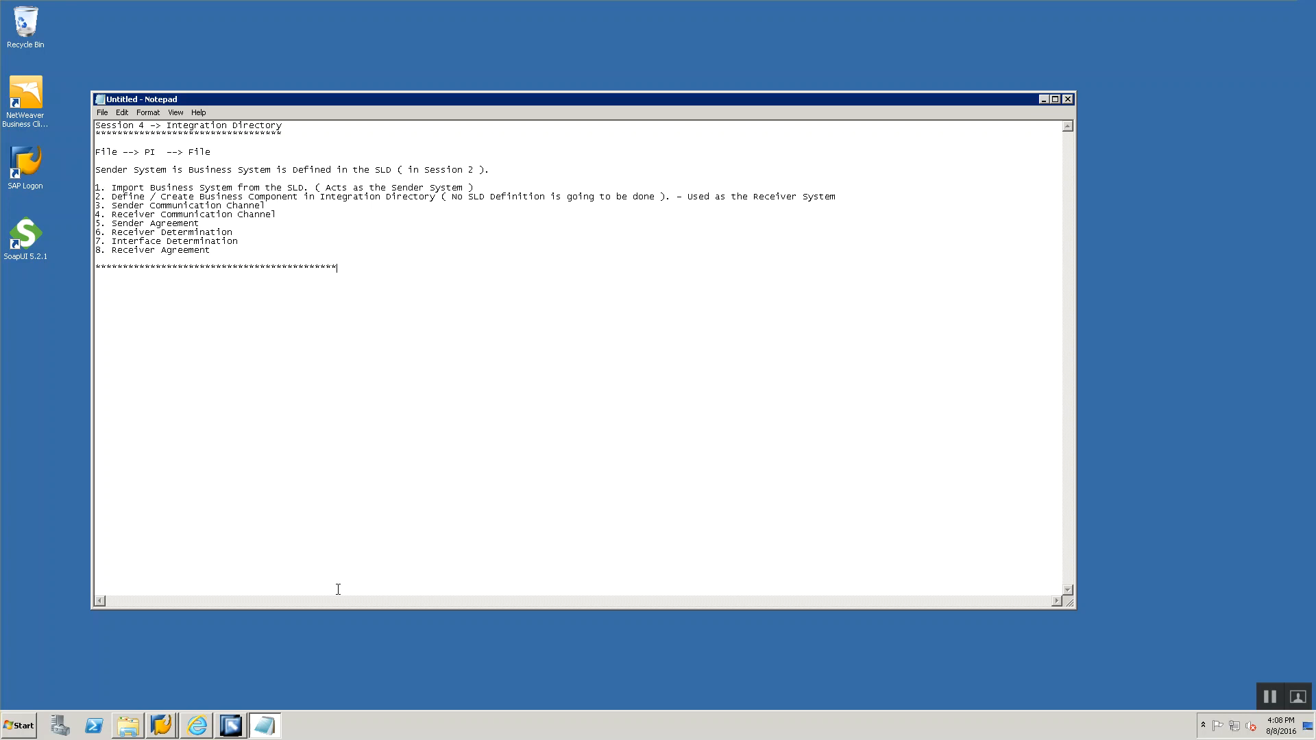
- Close the open Process Integration Tools page and relaunch it from SAP Easy Access in a maximized browser window
left_click(70, 673)
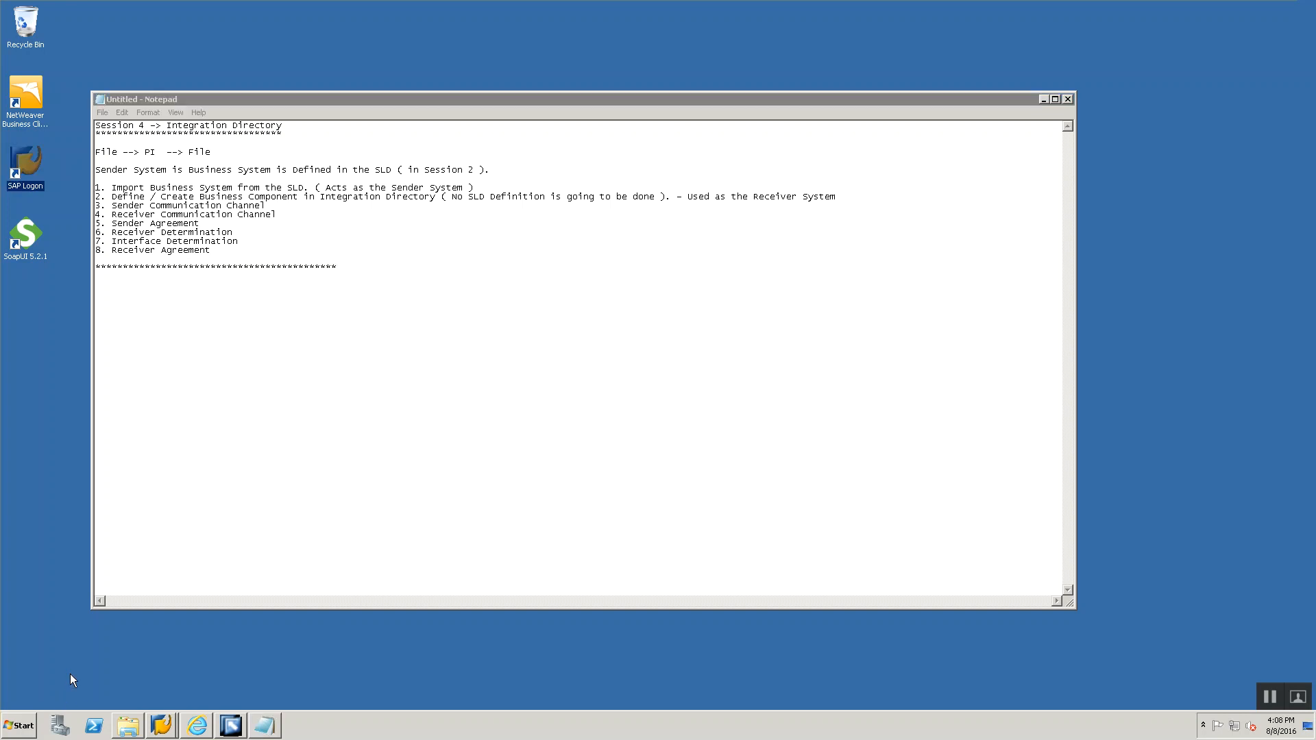
left_click(197, 728)
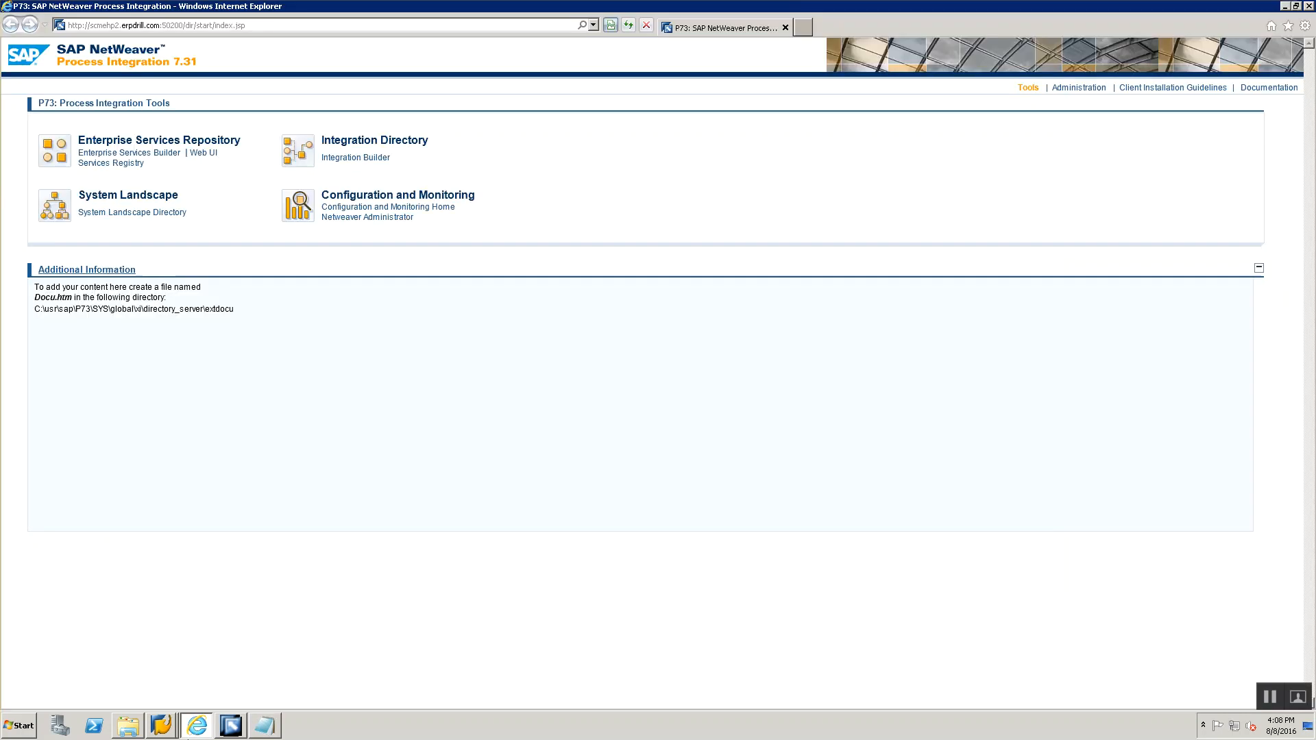
left_click(1309, 6)
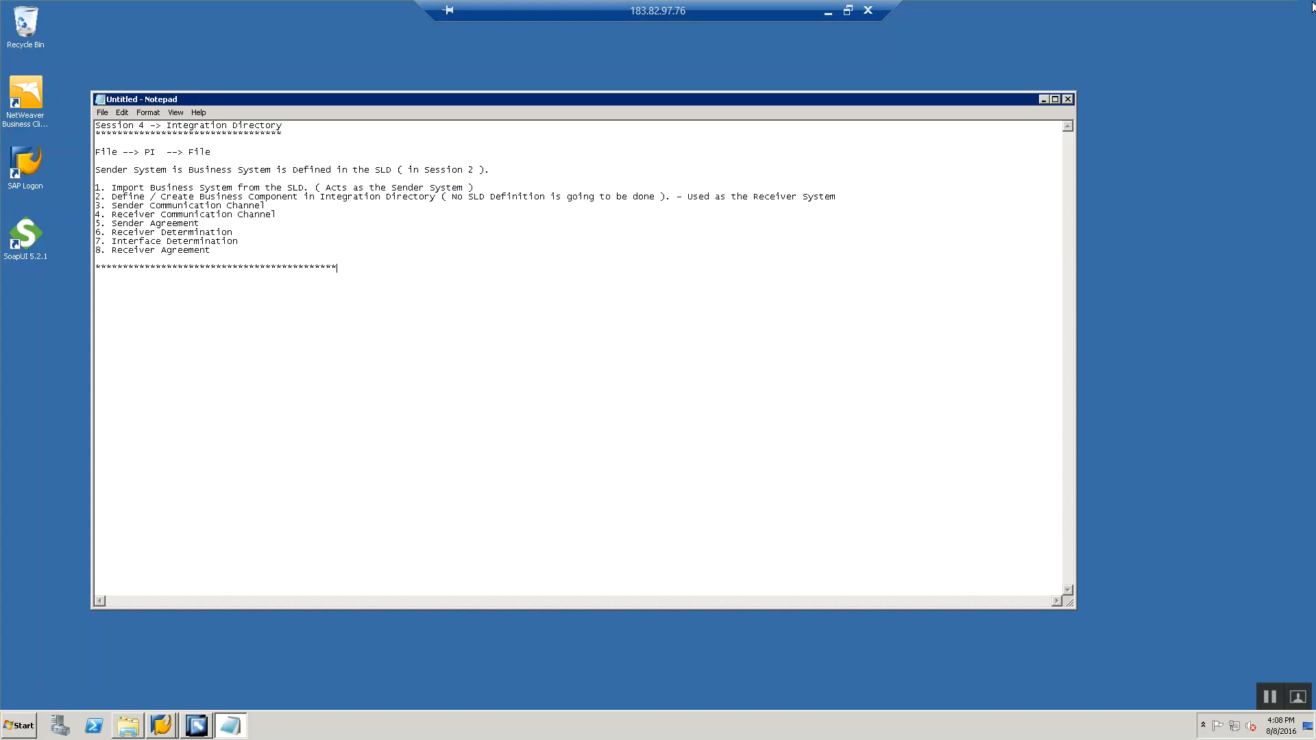
left_click(162, 725)
left_click(160, 696)
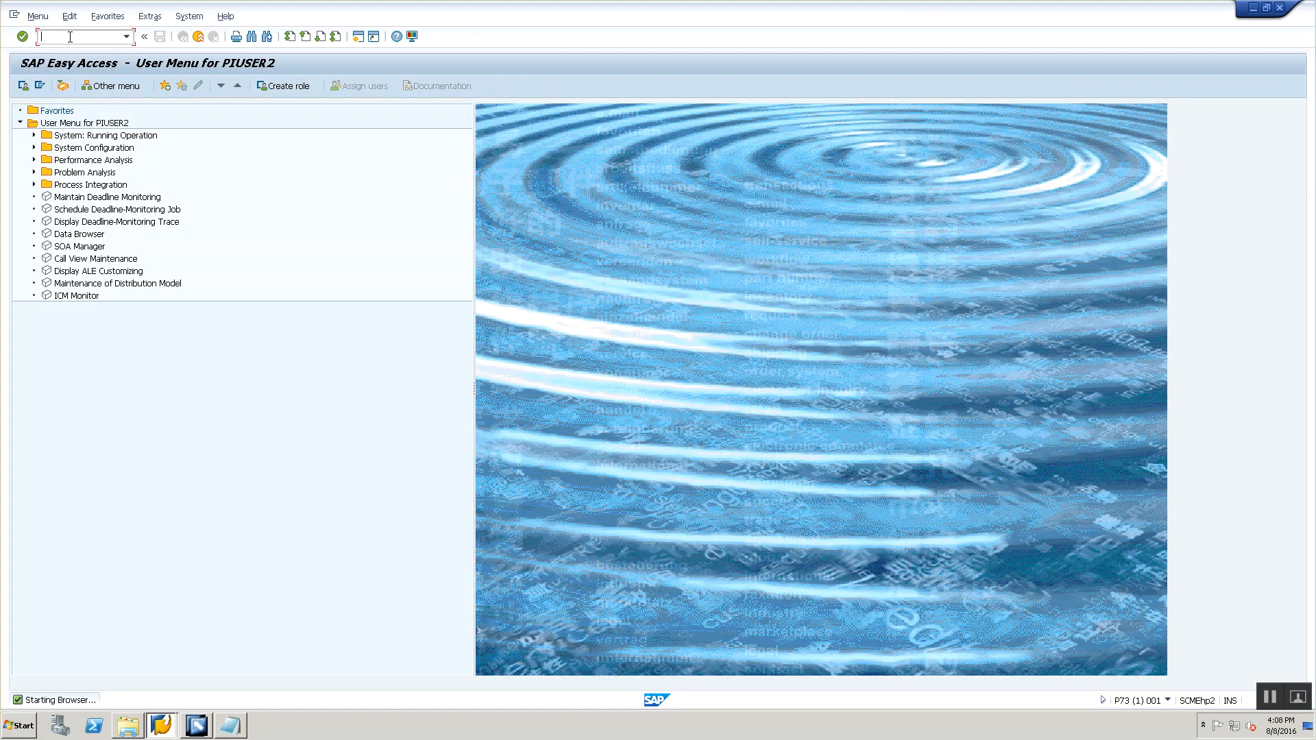
type("sxmb")
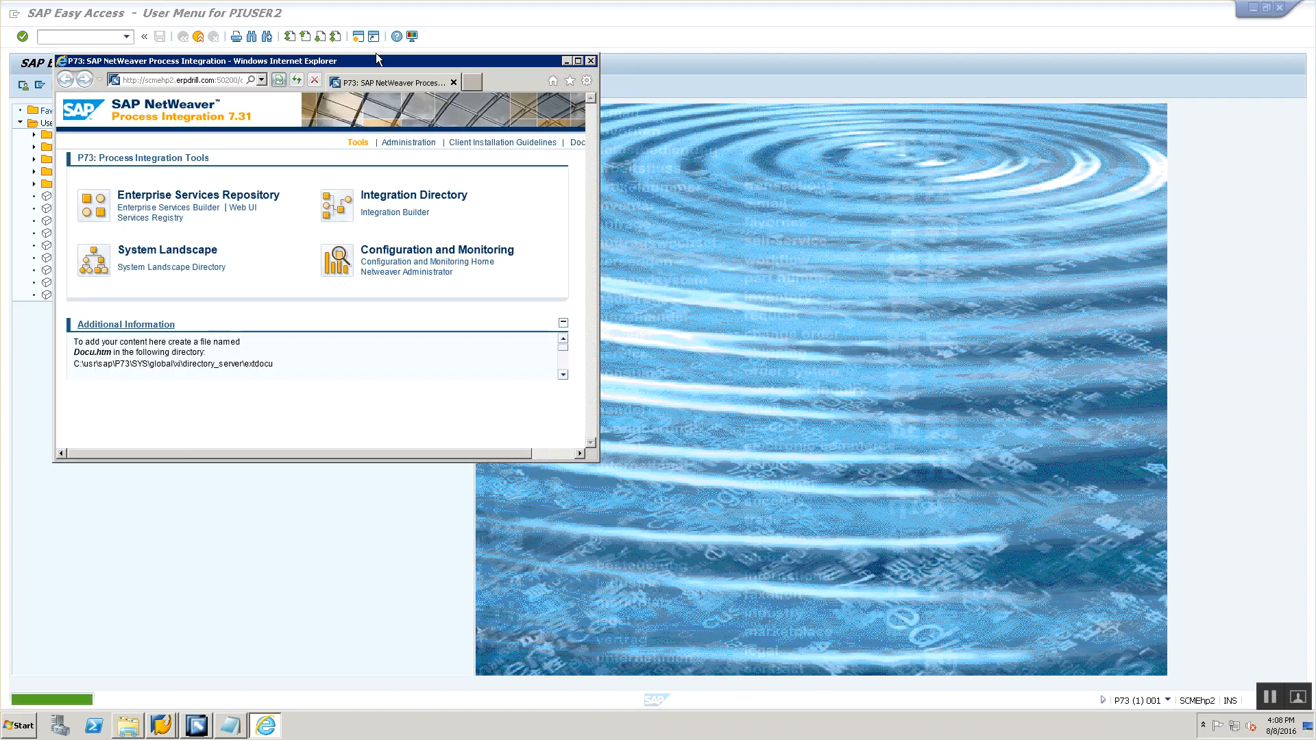
double_click(387, 63)
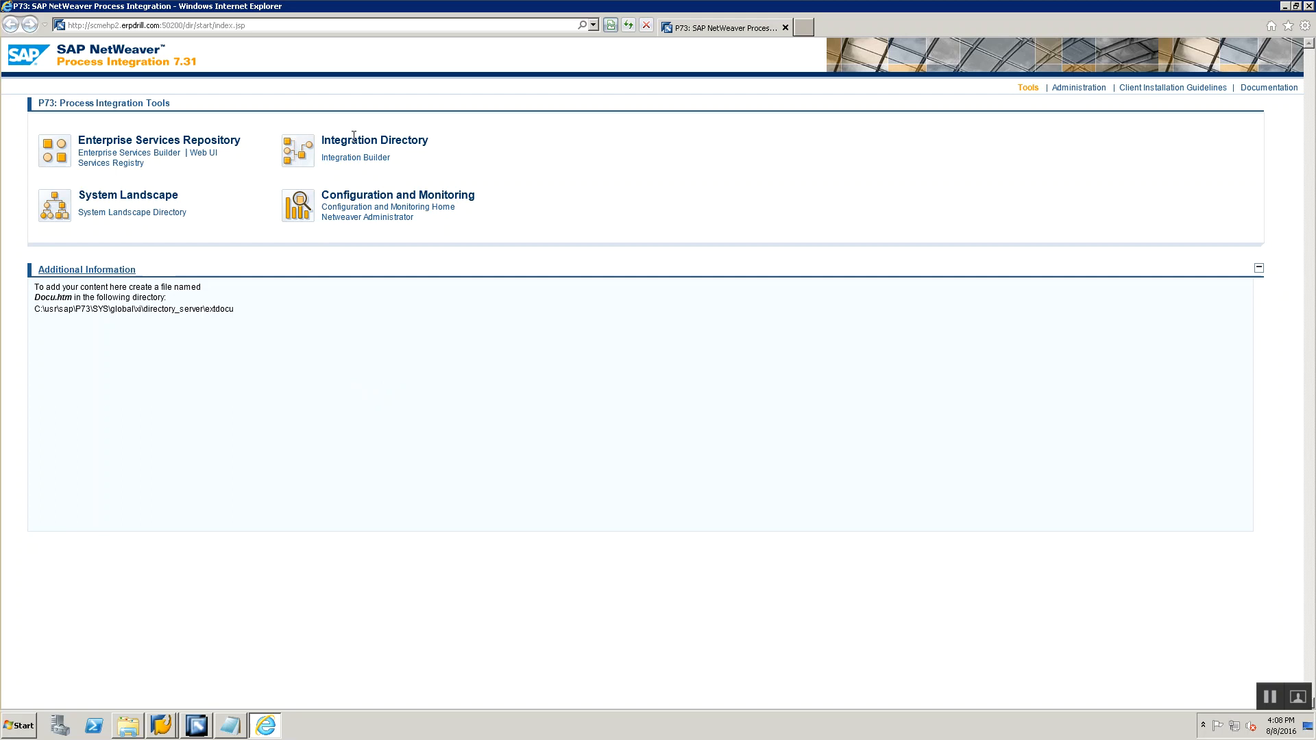
- Launch the Integration Builder of the Integration Directory and log on with the user name and account password
left_click(355, 157)
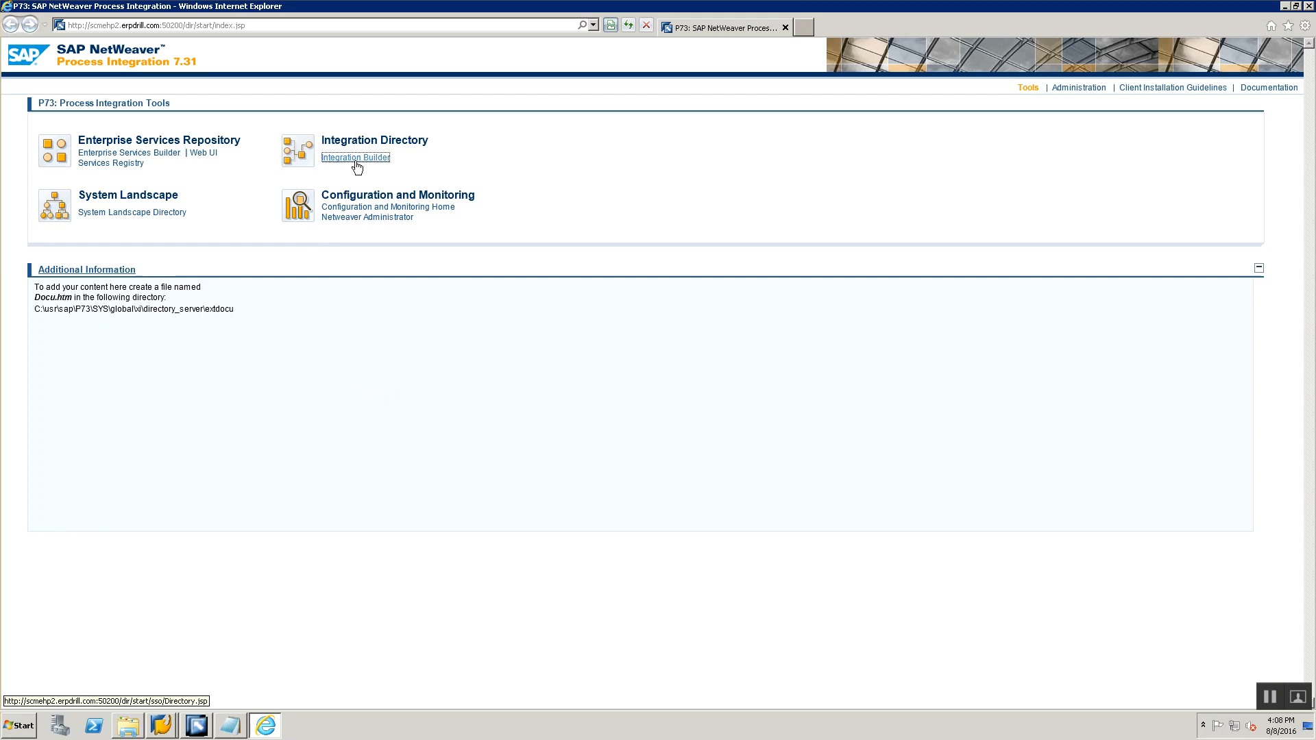
type("piuser2")
key("Tab")
type("******")
key("Return")
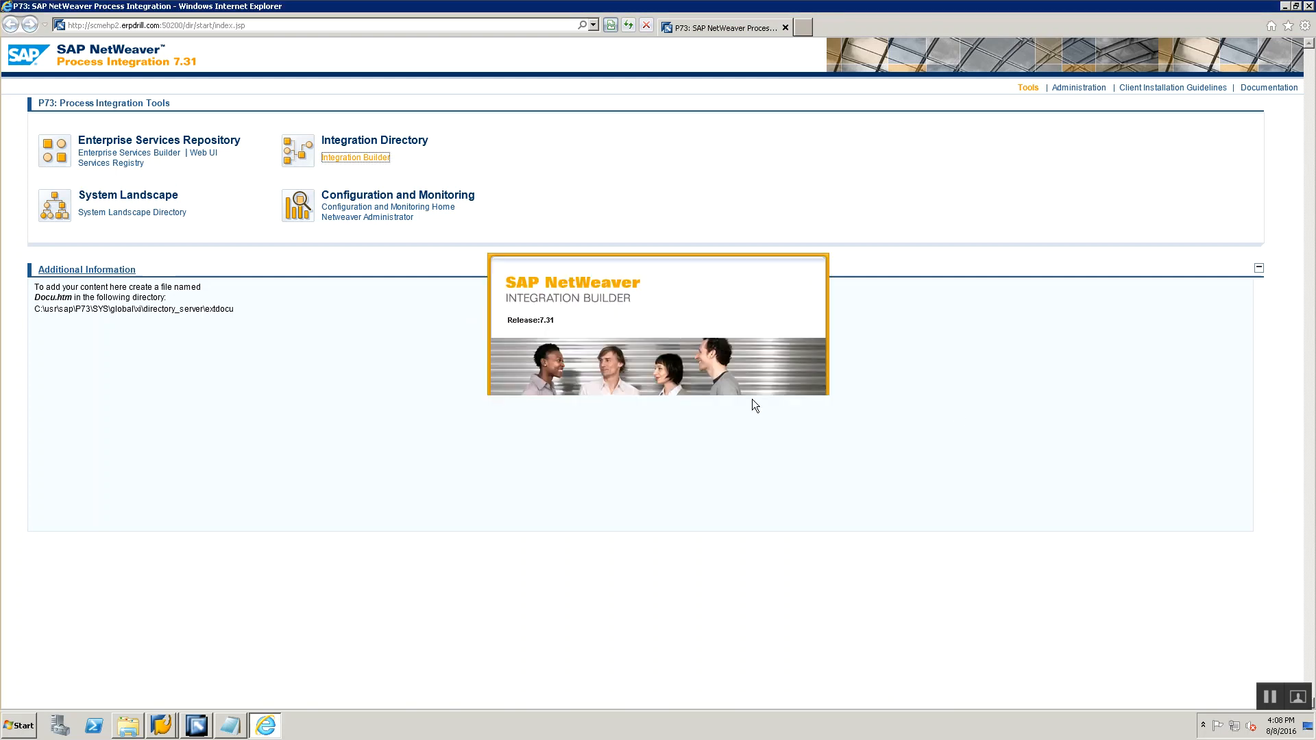
- In the Notepad notes, add the heading "Organize my Objects in the Integration Directory" underlined with asterisks
key("alt+Tab")
key("alt+Tab")
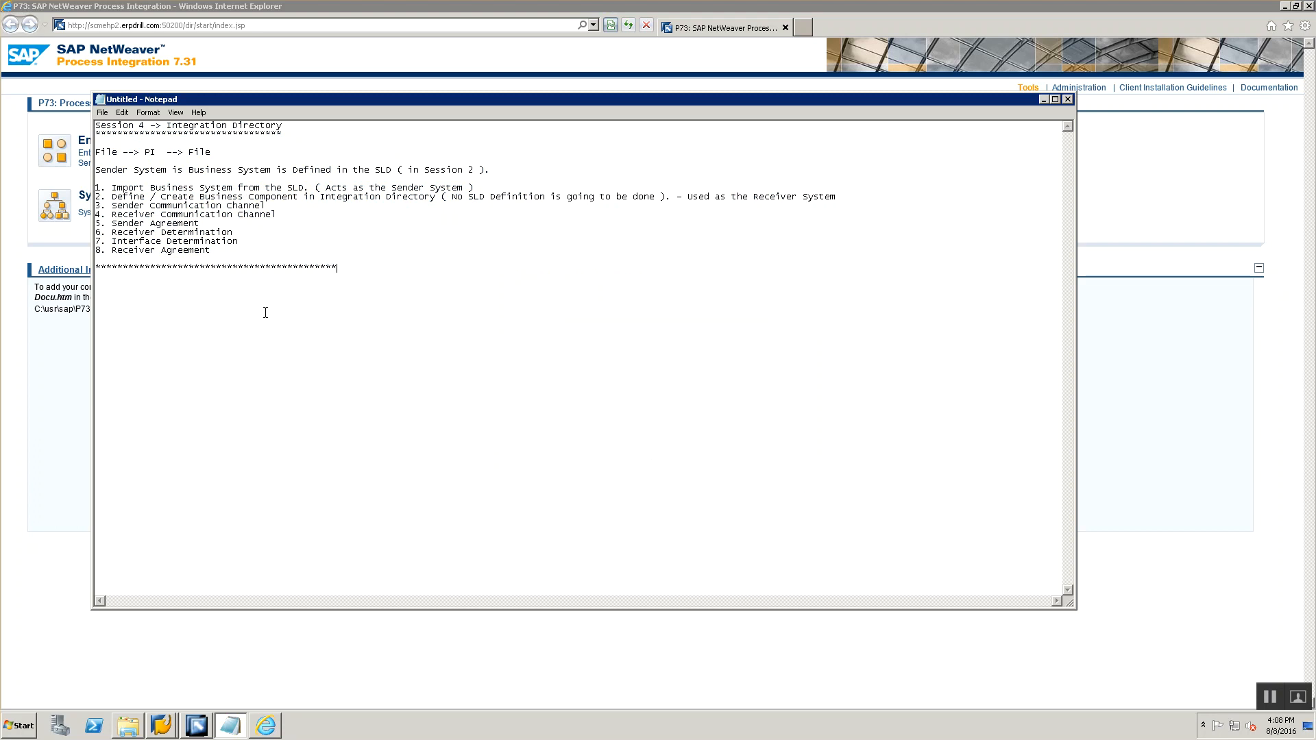
type("Organize my Objects in the Integration Directory")
key("Return")
type("************************************")
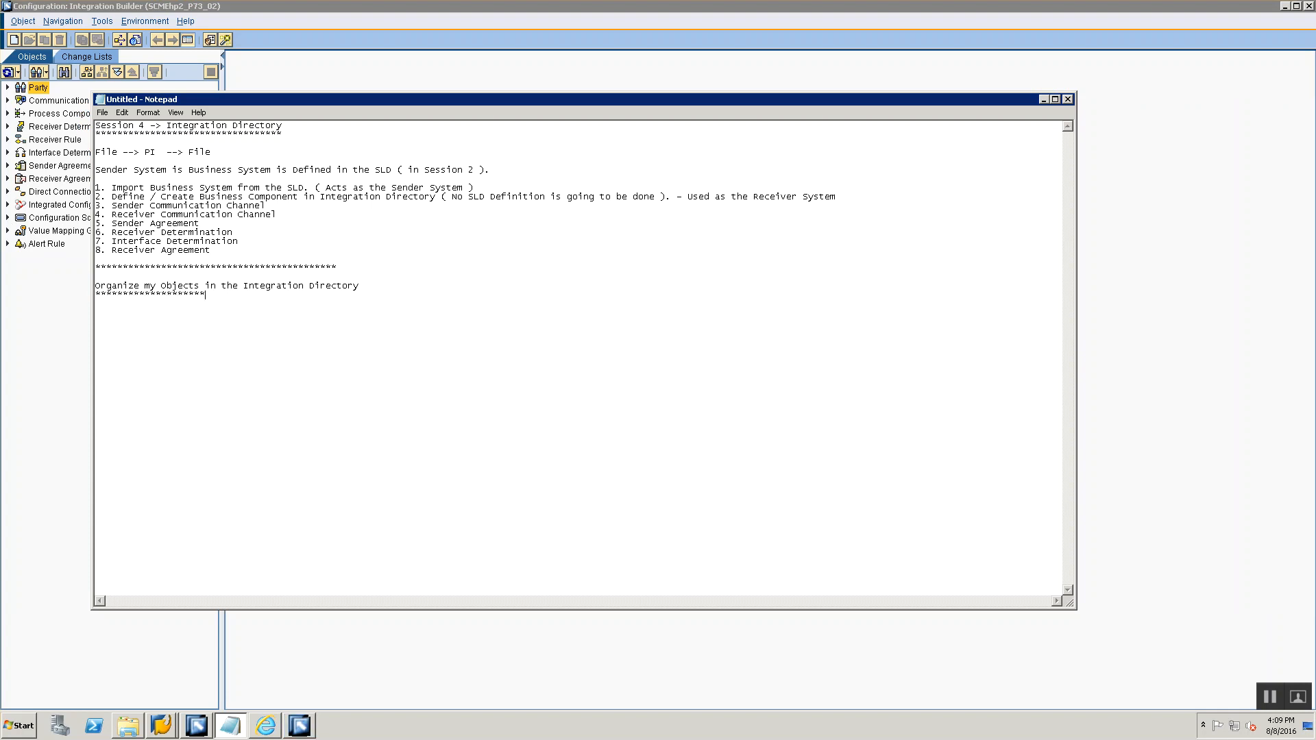
type("*************")
key("alt+Tab")
key("alt+Tab")
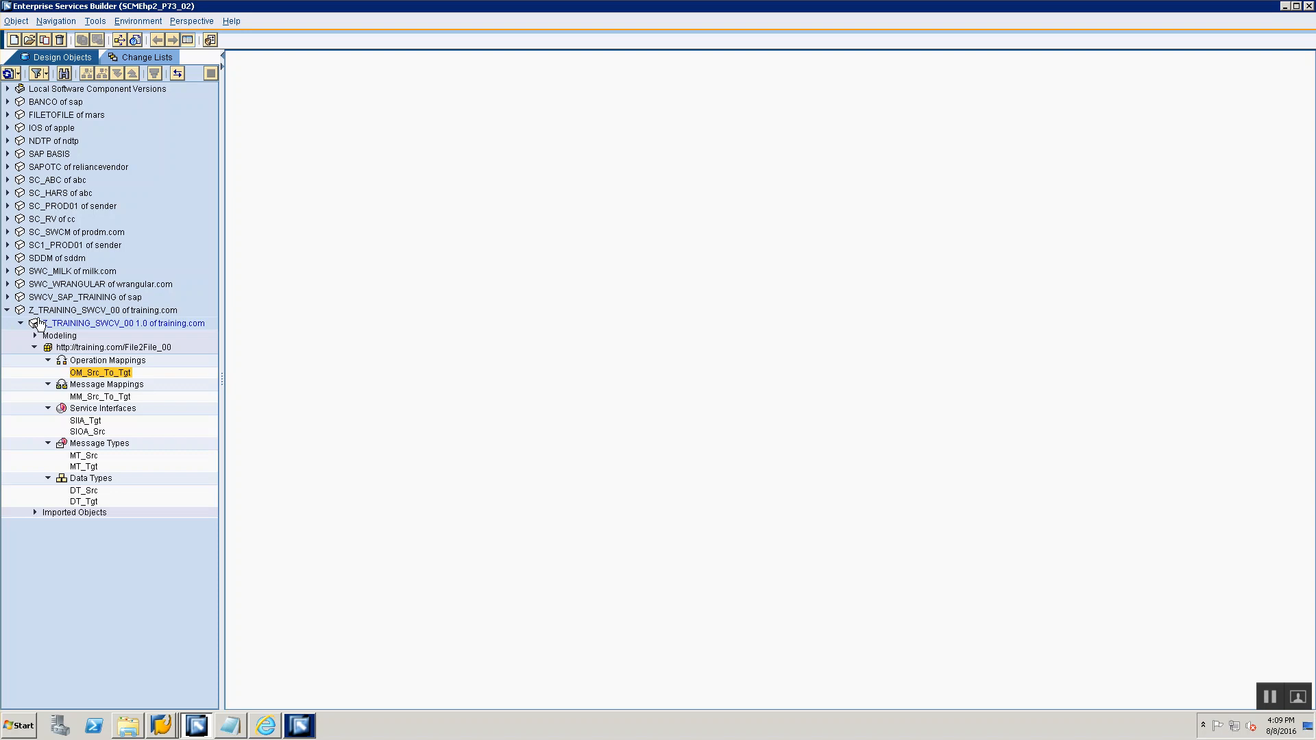
left_click(51, 325)
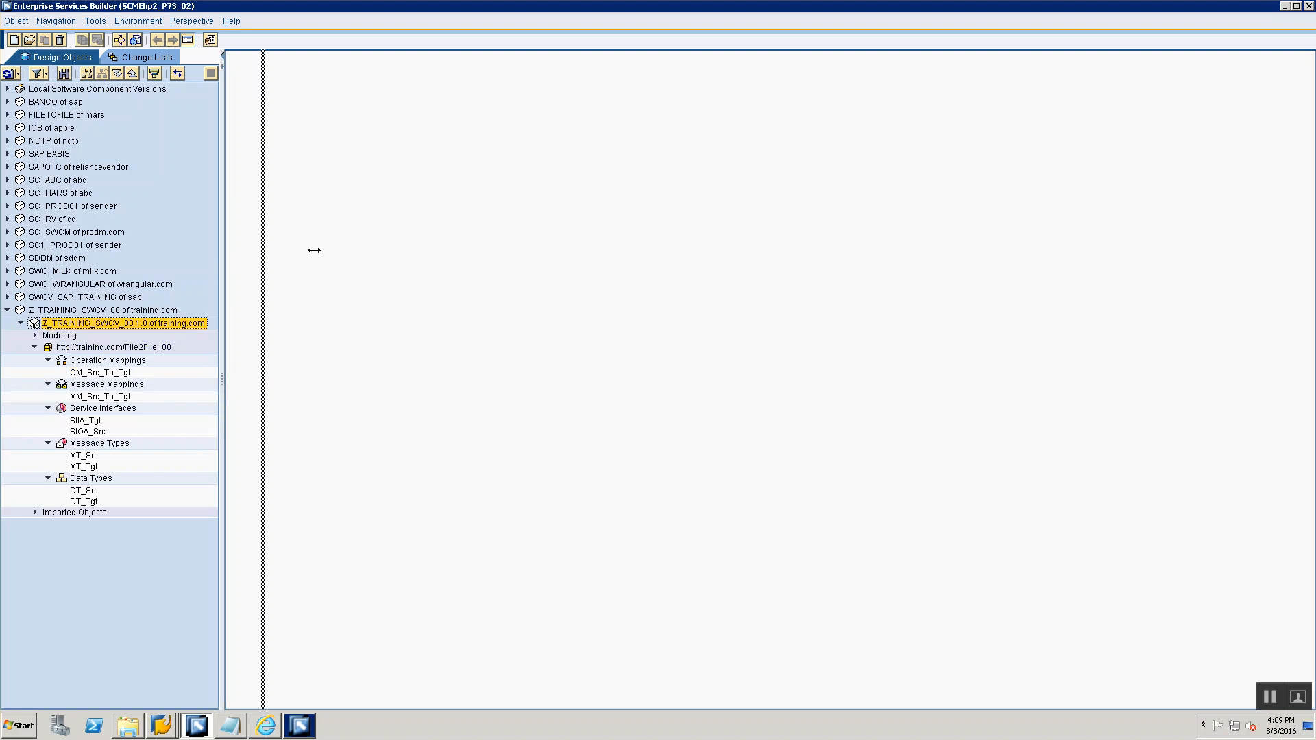
left_click(34, 348)
left_click(82, 349)
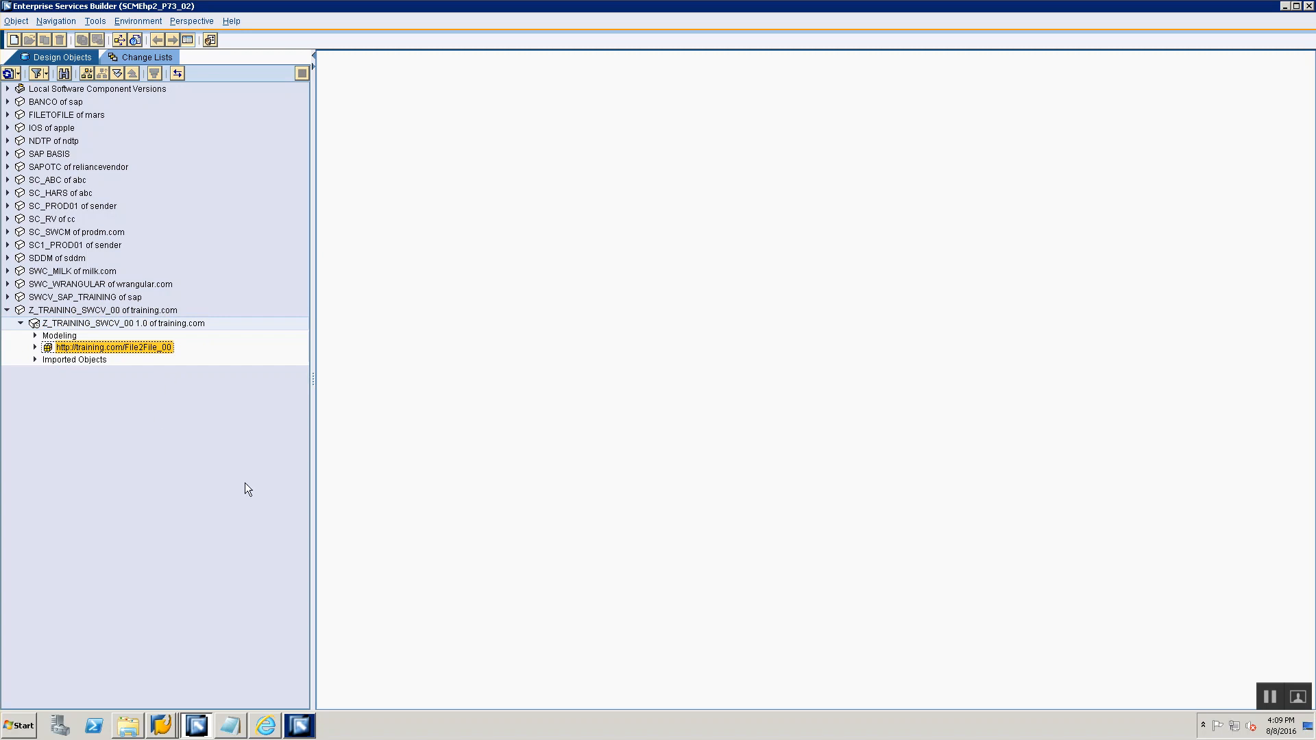
- Under the organizing heading in the Notepad notes, add "-> Folder" with an indented "-> Configuration Scenario" below it
key("alt+Tab")
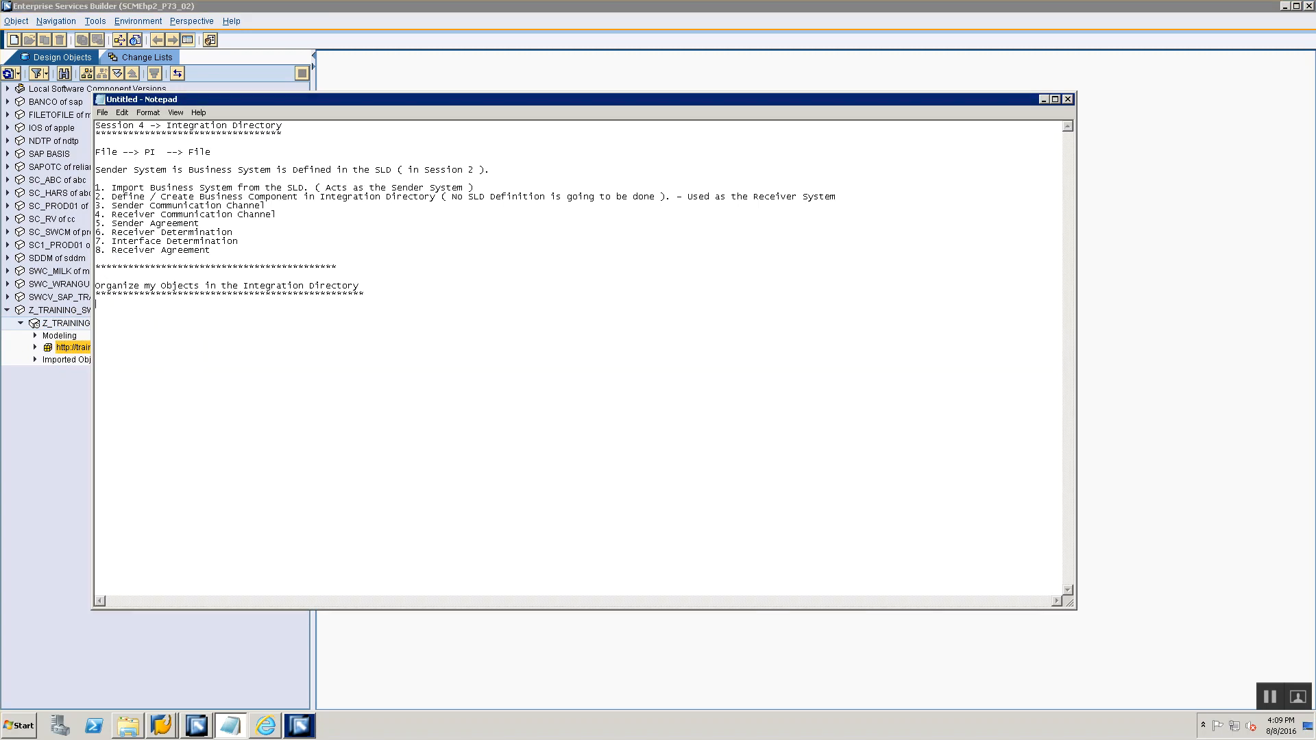
type("Folder      ")
type("-> Configurat")
type("ion Scenario")
- Switch to the Integration Builder and look at the available object tree views
left_click(299, 726)
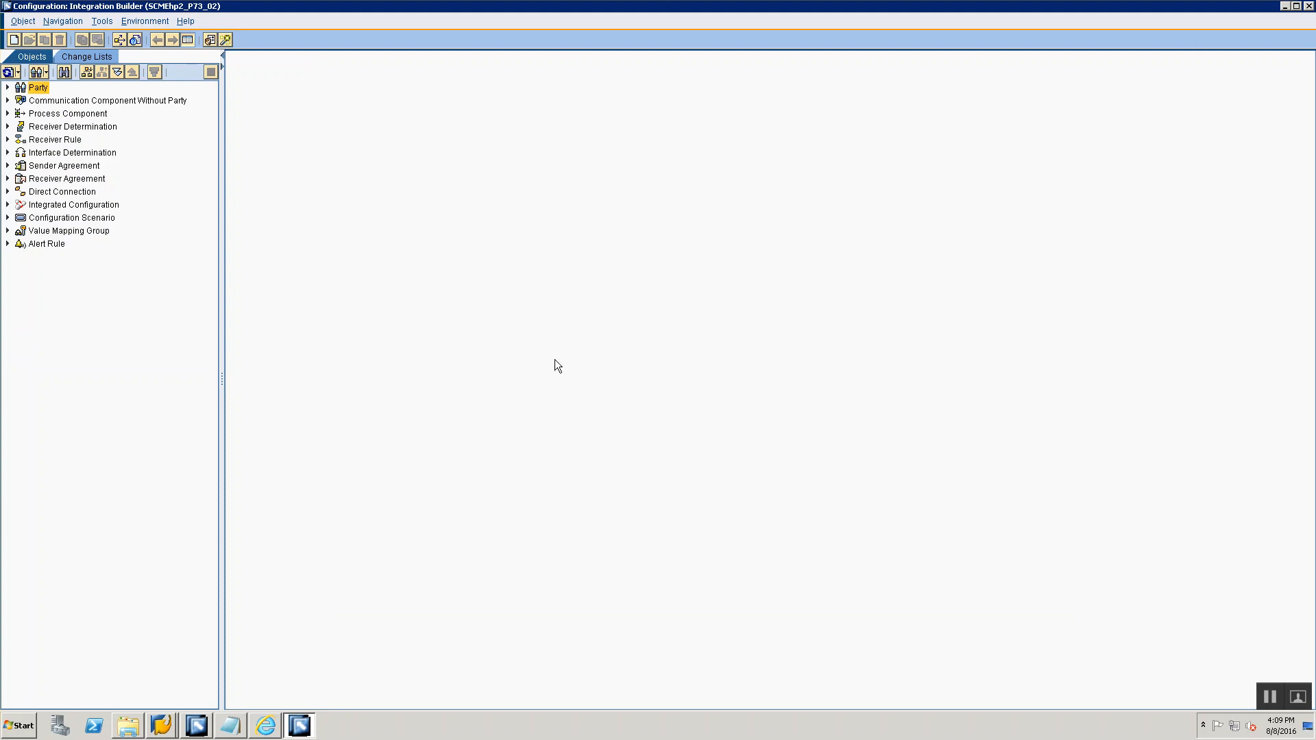
key("alt+Tab")
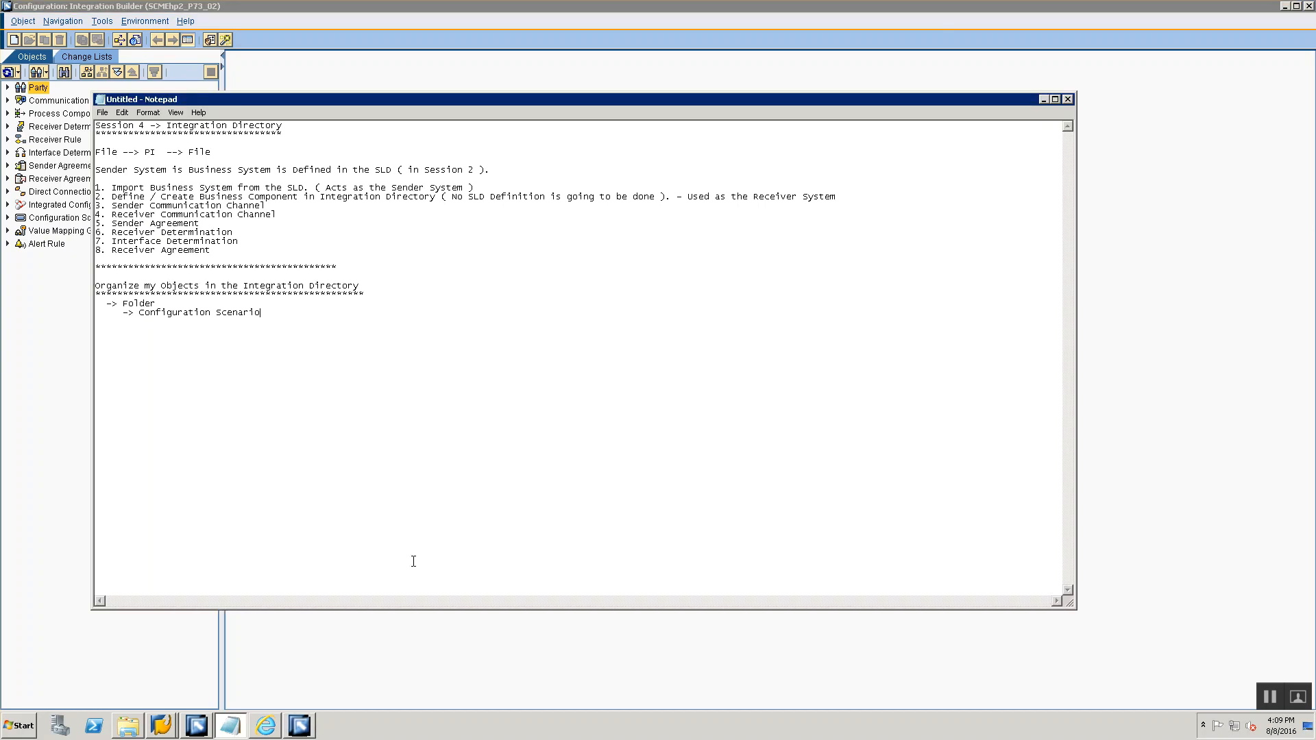
key("alt+Tab")
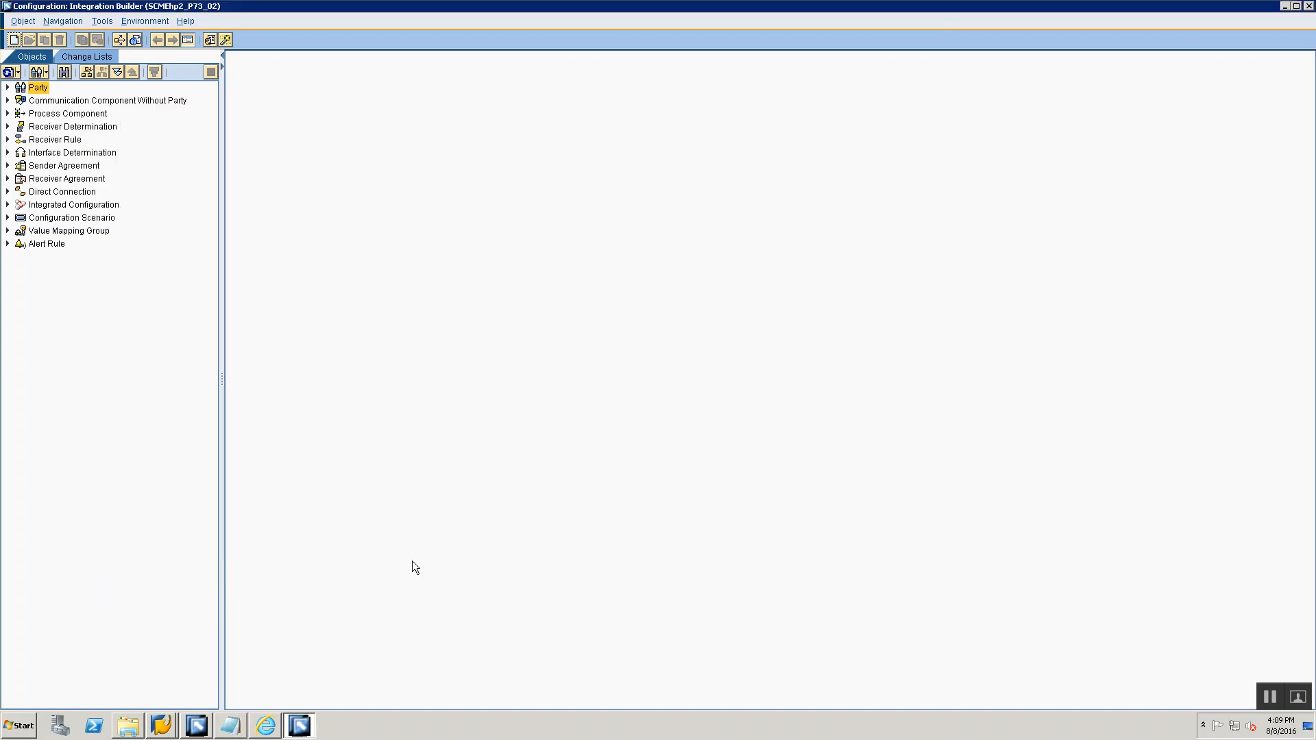
left_click(47, 73)
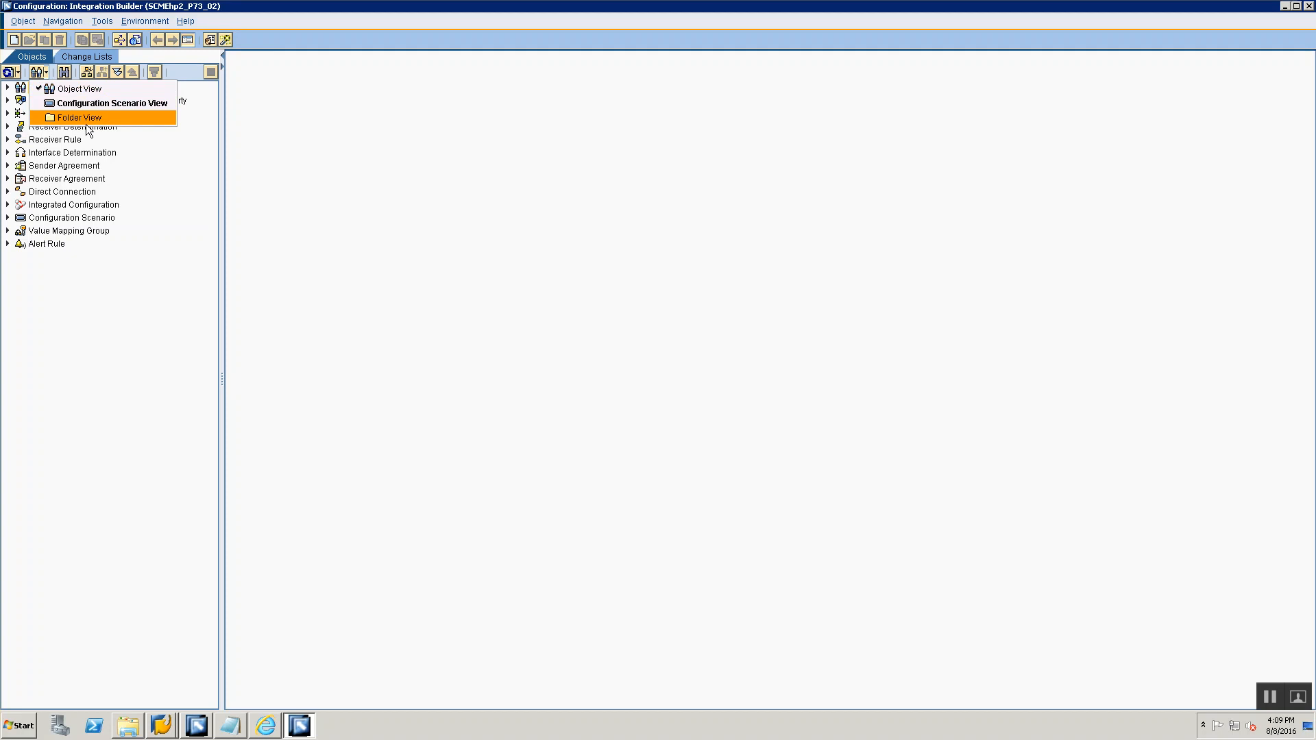
- Add to the Notepad notes how to create a folder, beginning with going to the Folder View
key("alt+Tab")
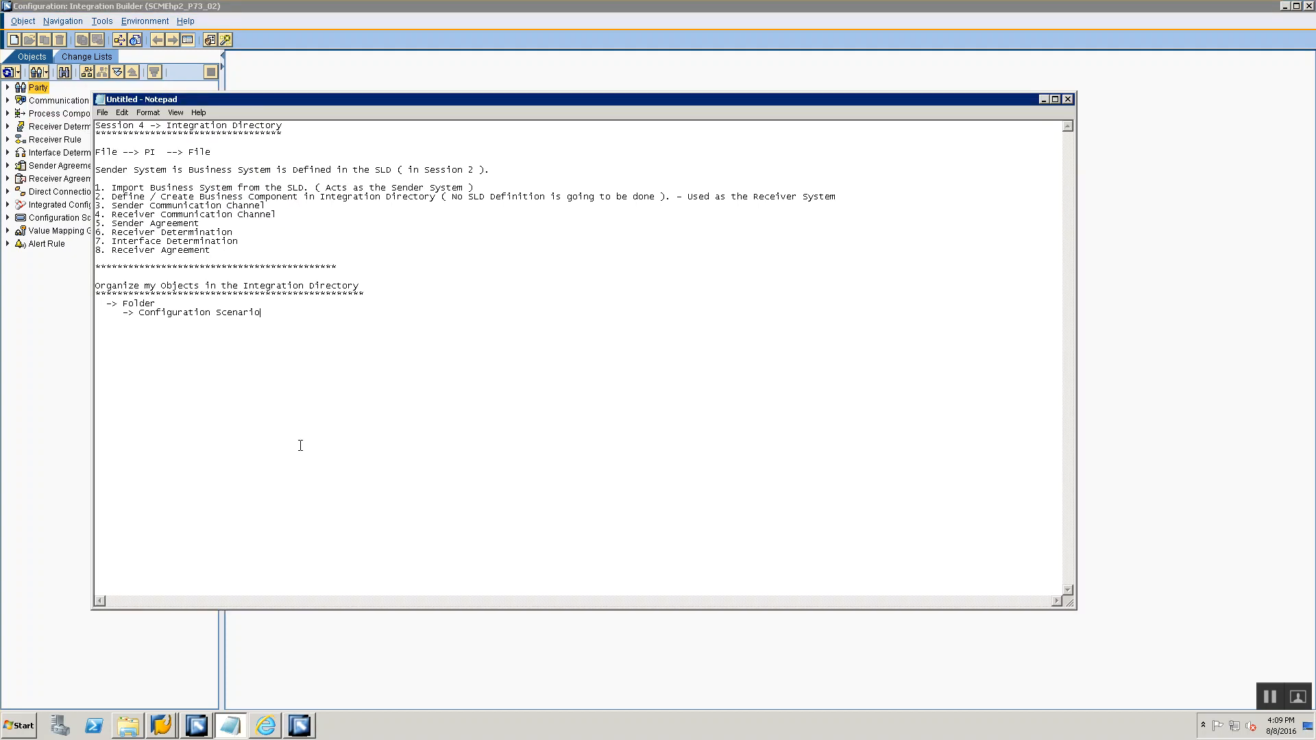
type("Create a Folder")
type("> Go t")
type("o the View Fol")
type("der View")
type("->")
- Return to the Integration Builder and change the object tree to Folder View
key("alt+Tab")
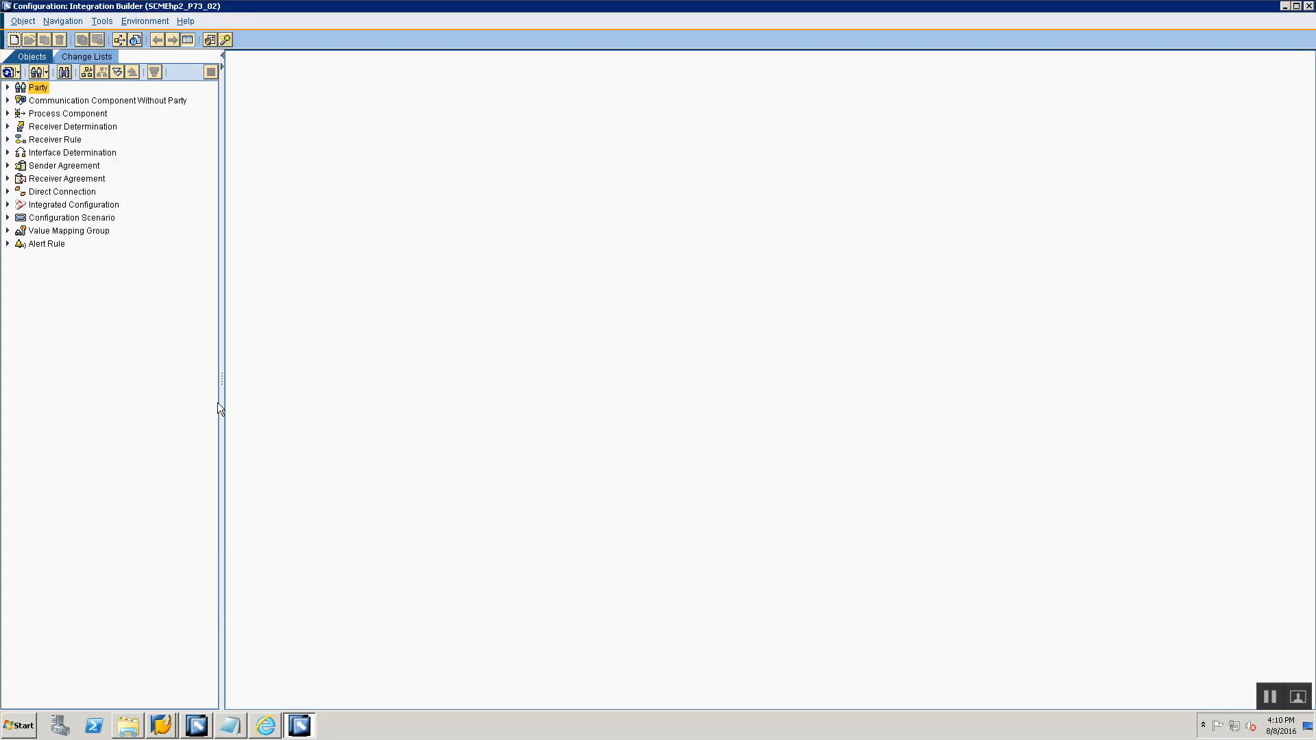
left_click(46, 73)
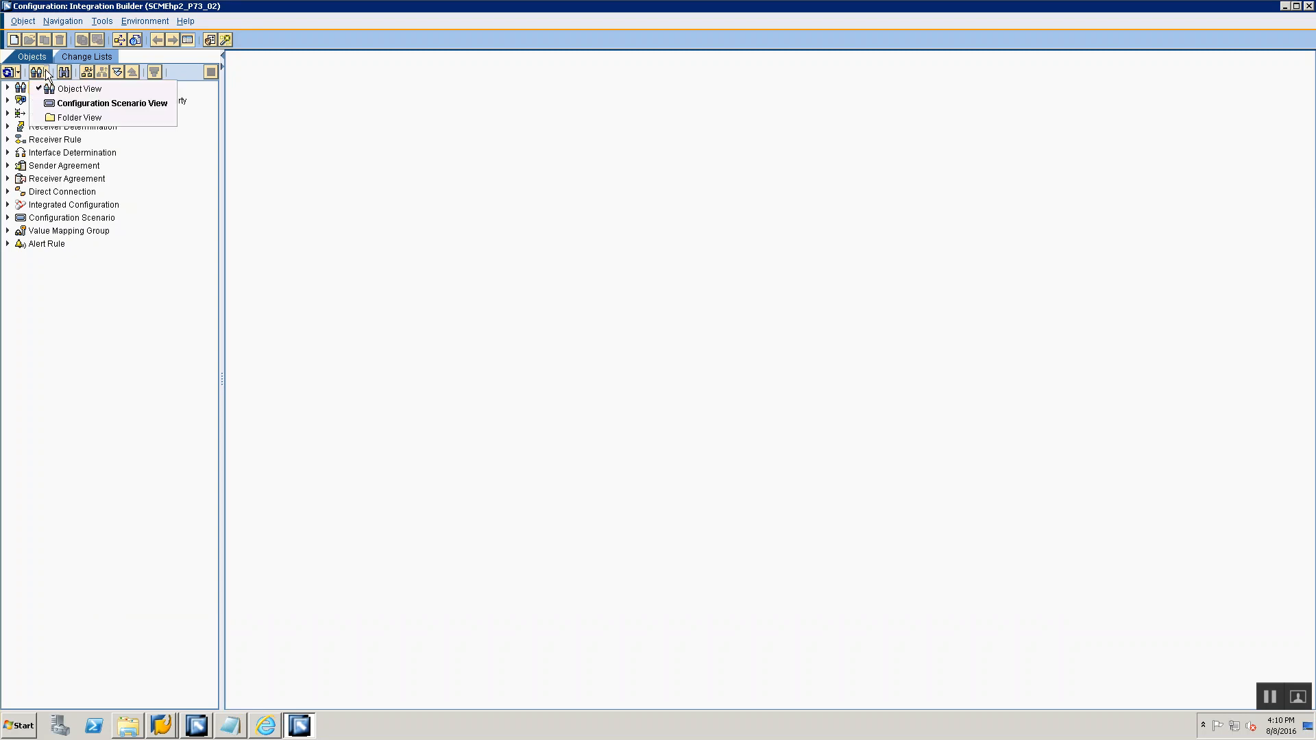
left_click(67, 116)
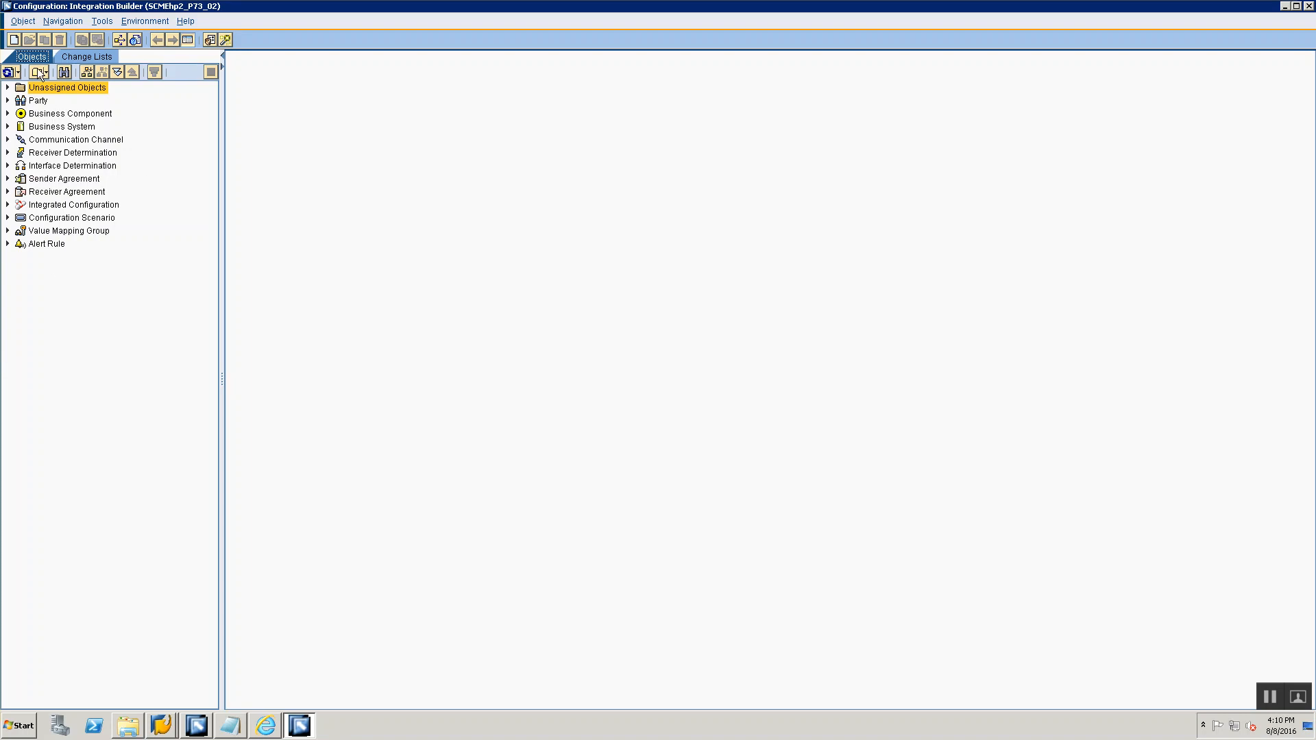
right_click(56, 270)
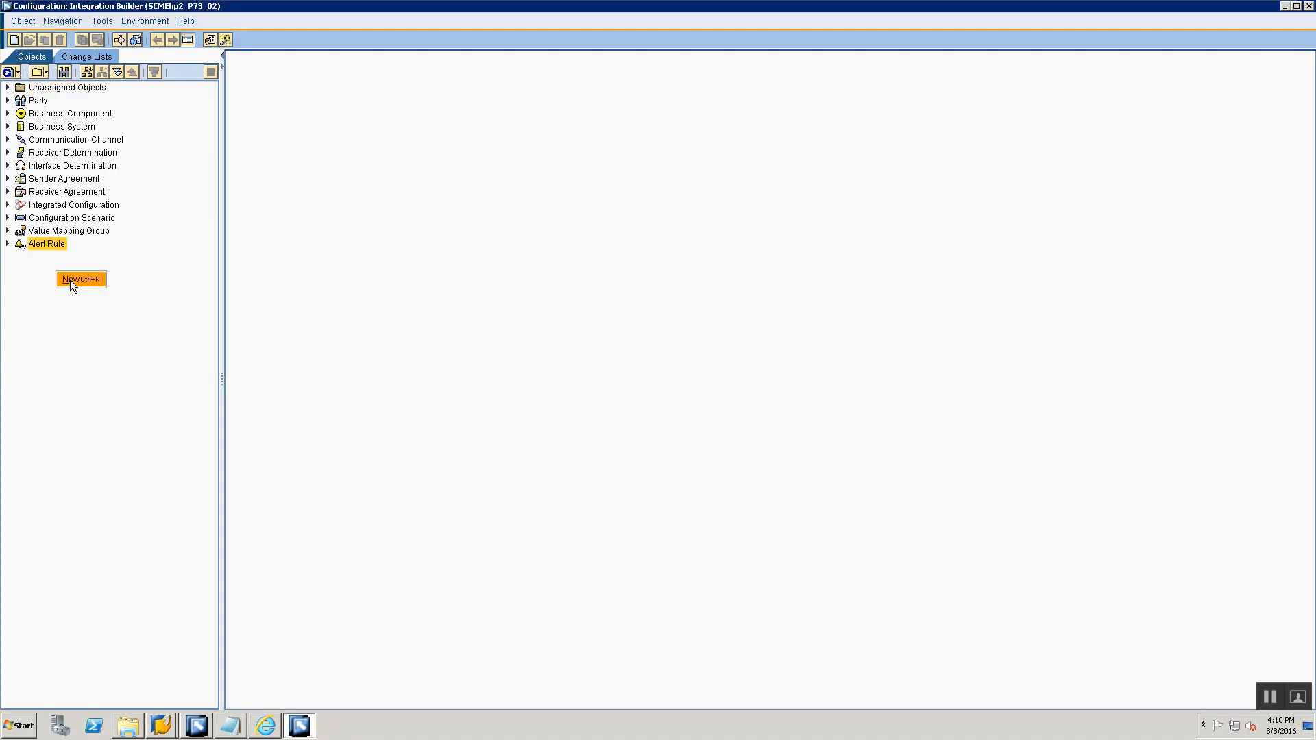
left_click(70, 280)
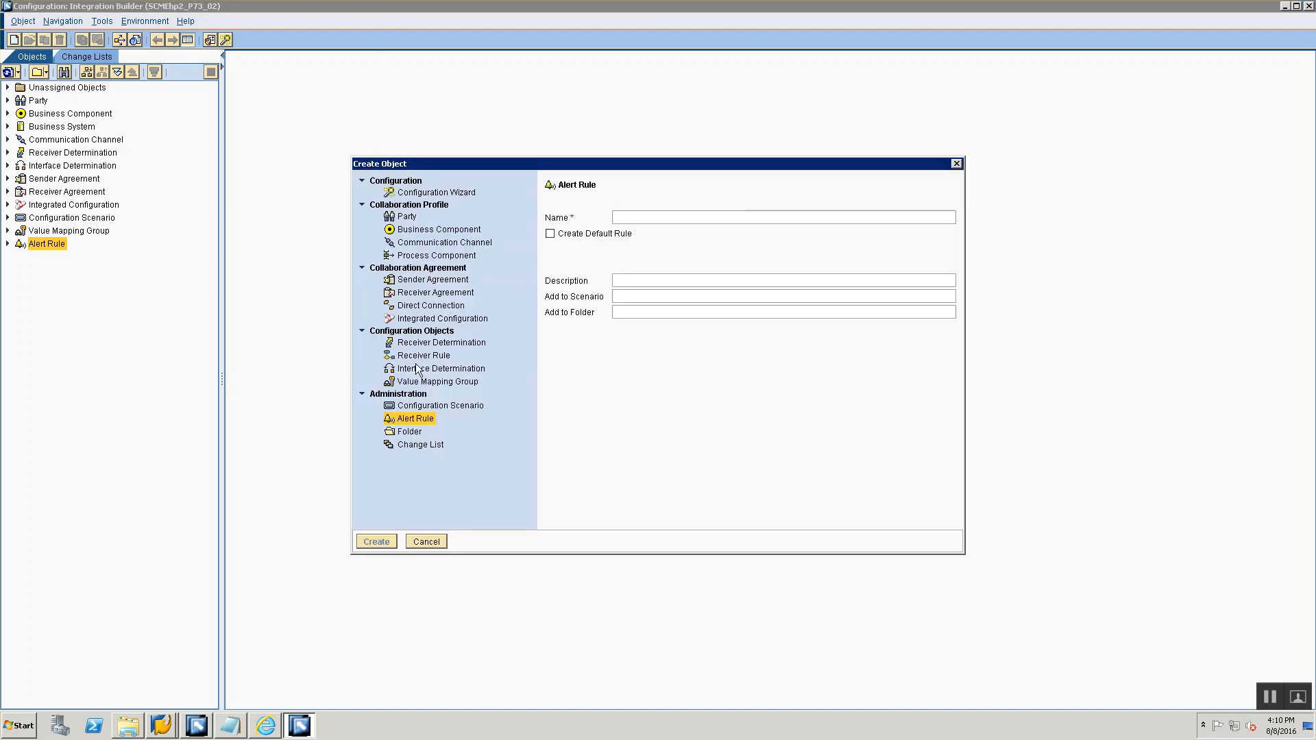
left_click(409, 432)
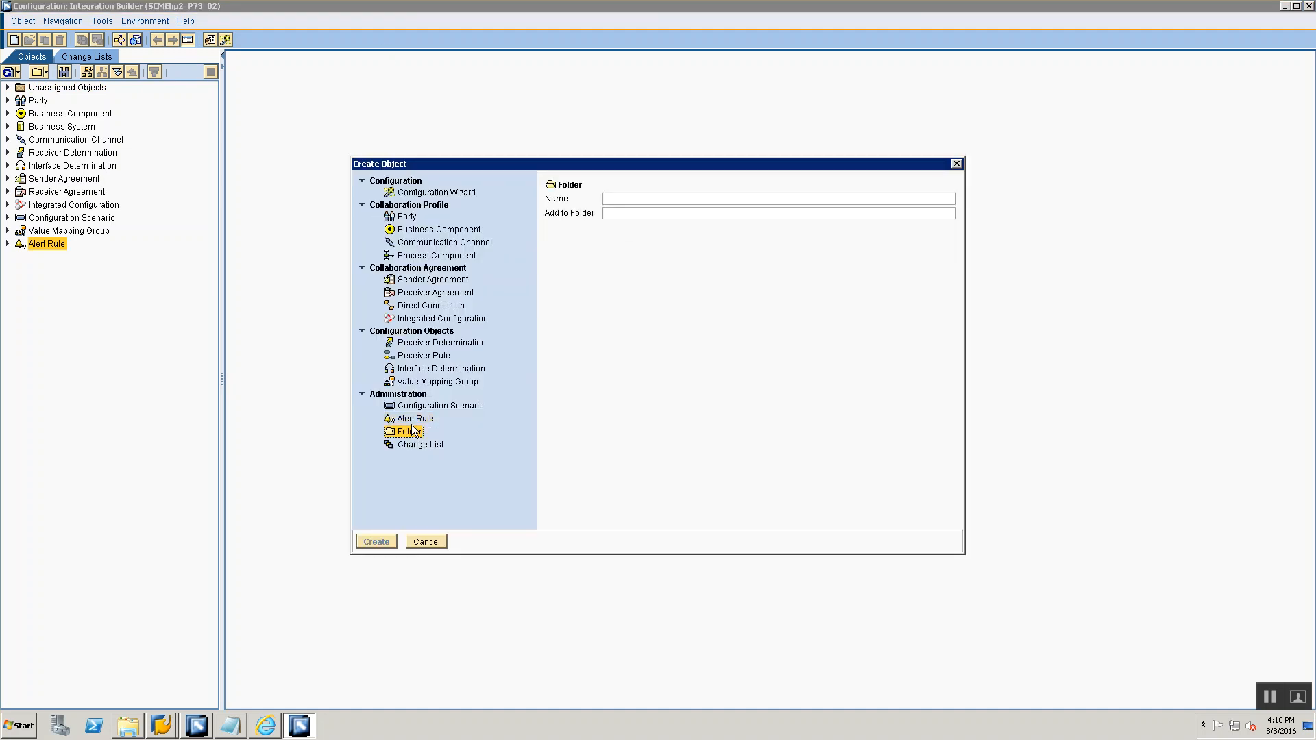
left_click(634, 199)
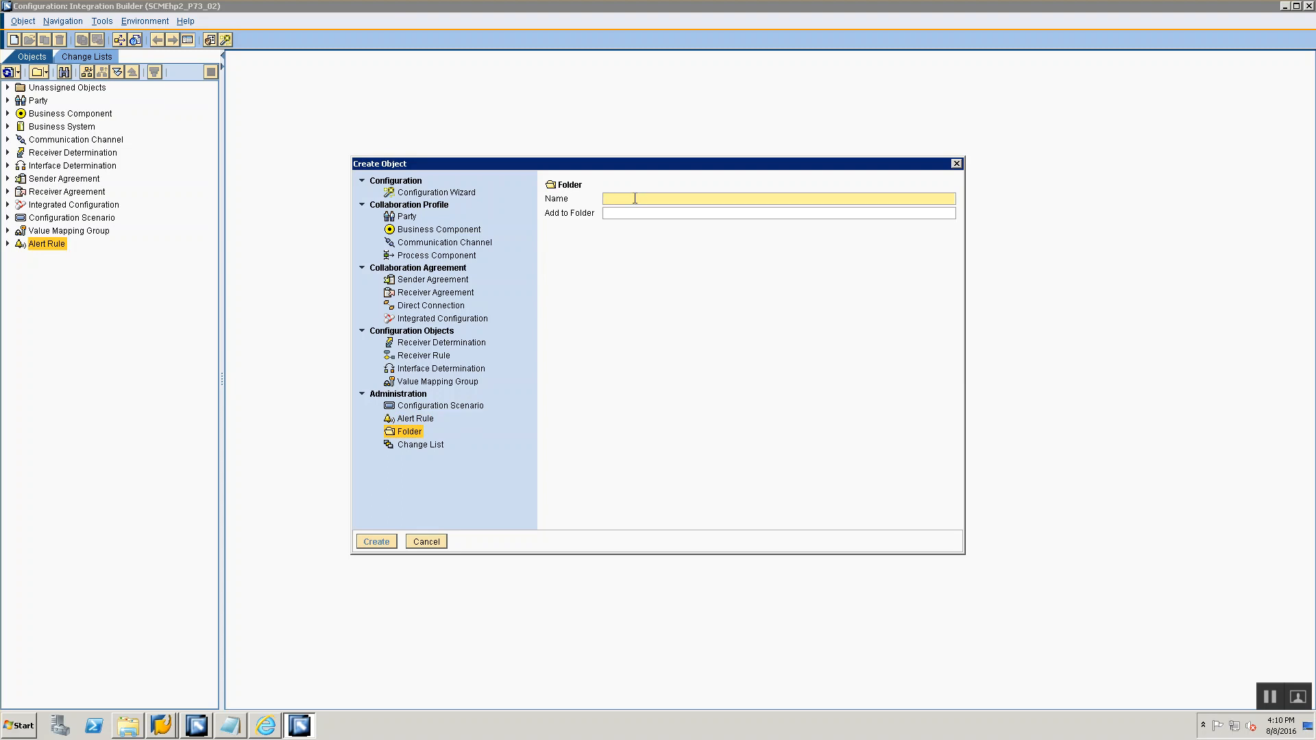
left_click(427, 541)
- Create a new administration folder named Training00 in the object tree
right_click(53, 343)
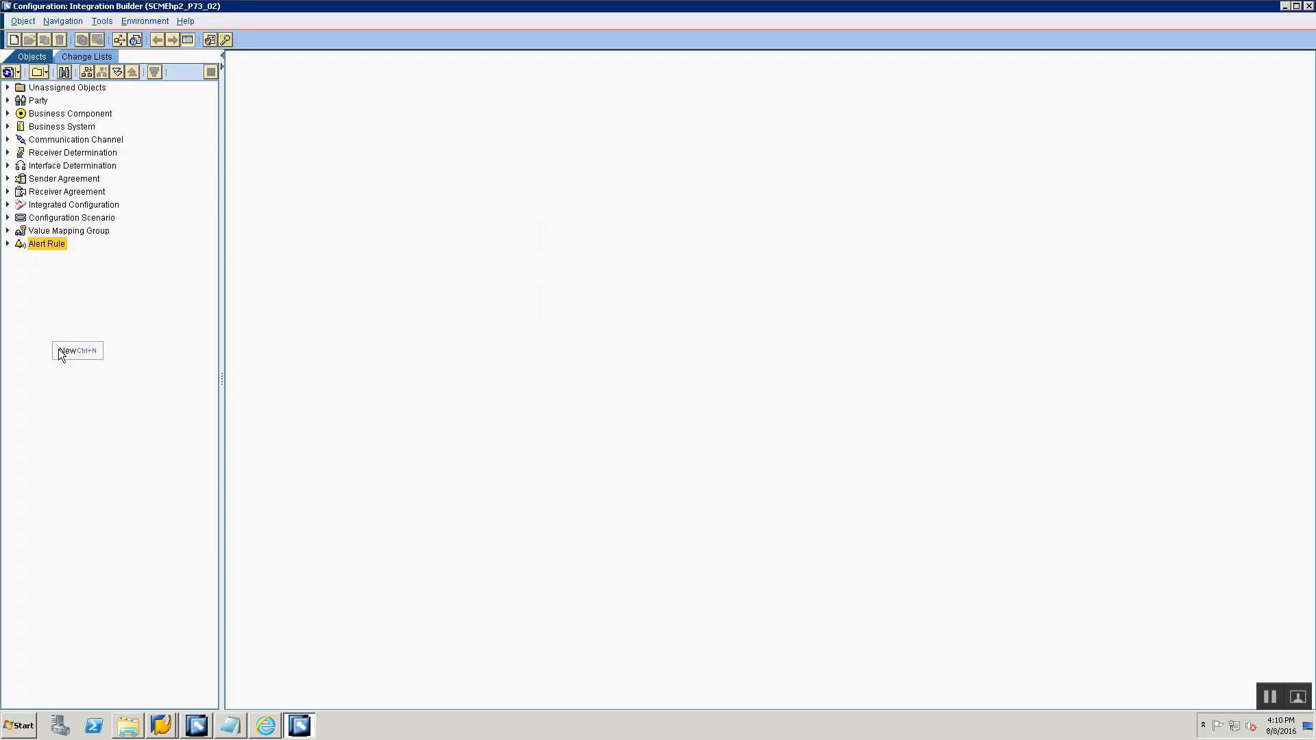
left_click(59, 349)
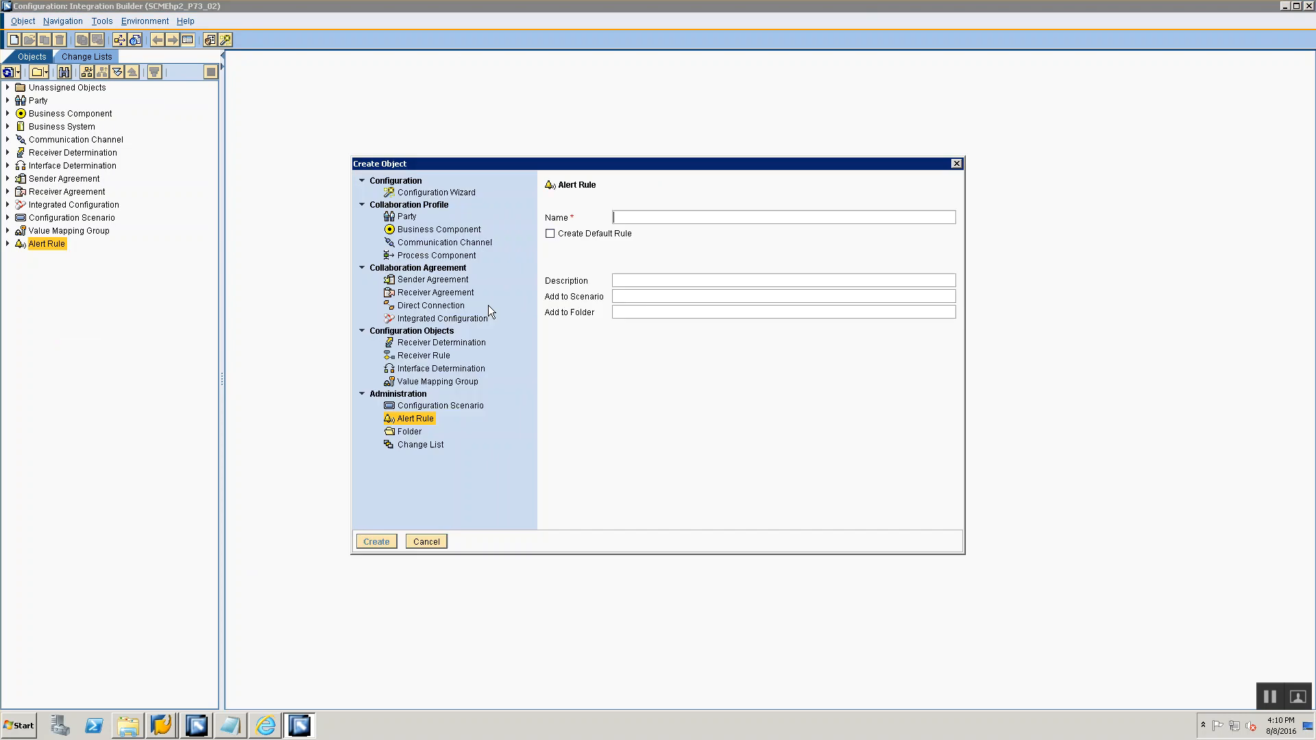
left_click(404, 431)
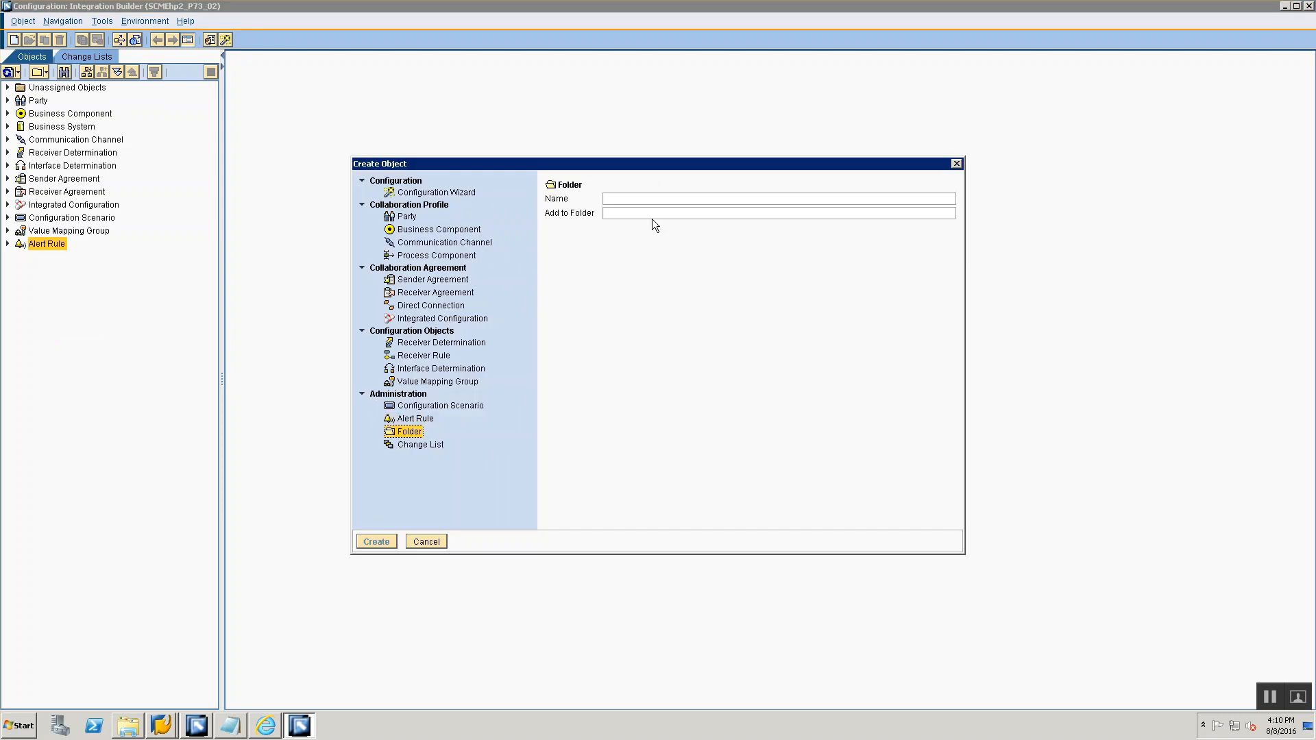
left_click(656, 199)
type("Train")
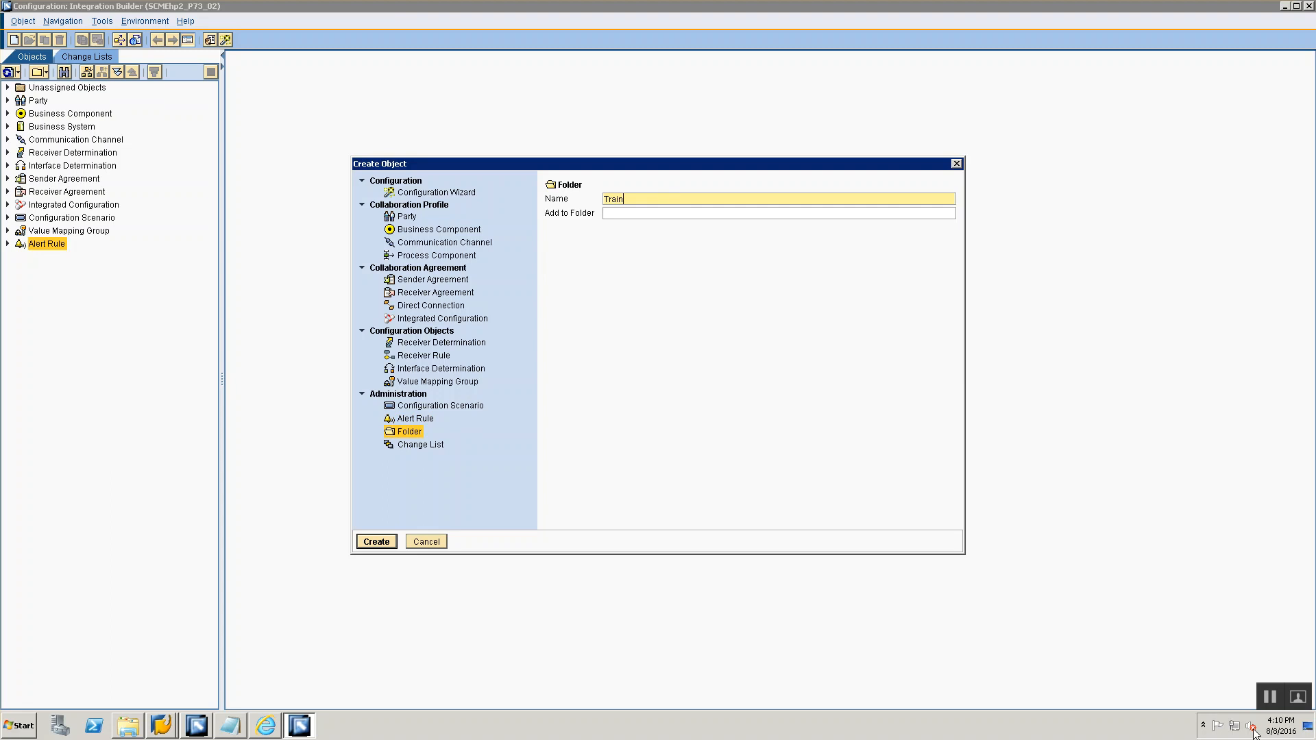
type("ing00")
left_click(382, 542)
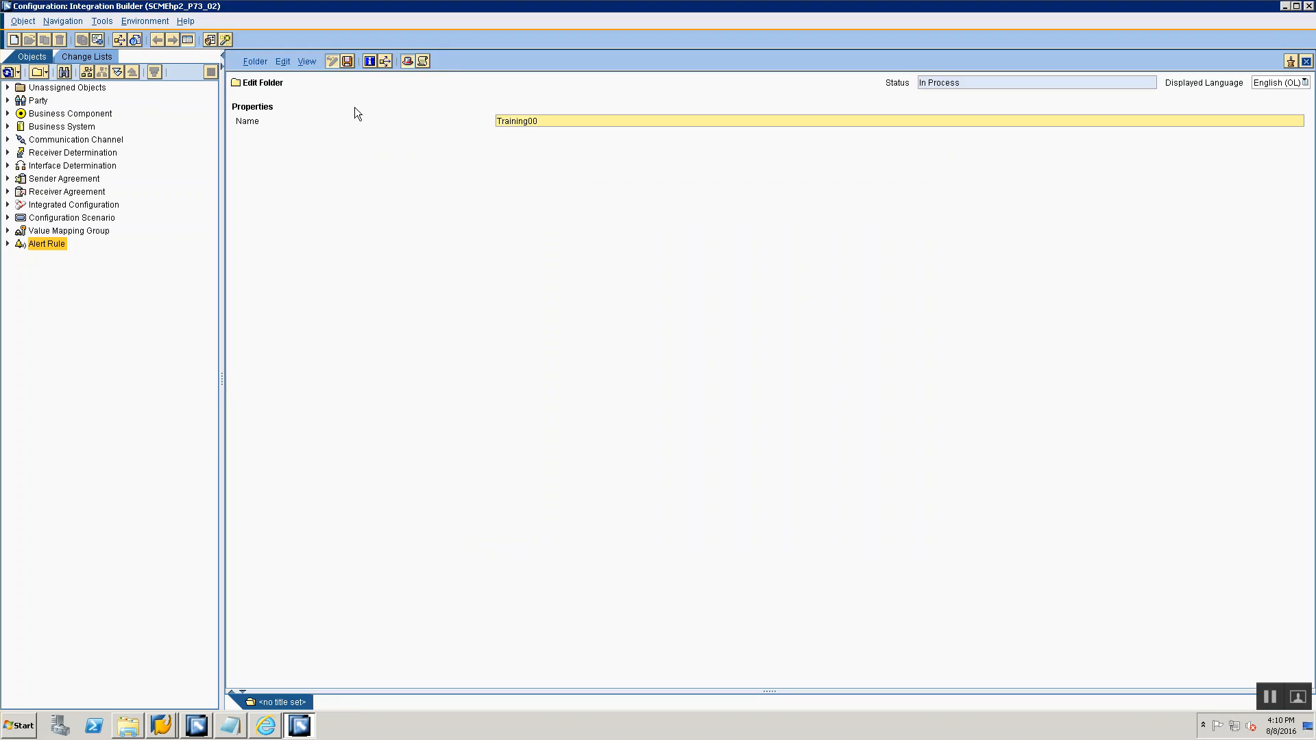
- Save the Training00 folder, close its editor and select the folder in the object tree
left_click(348, 61)
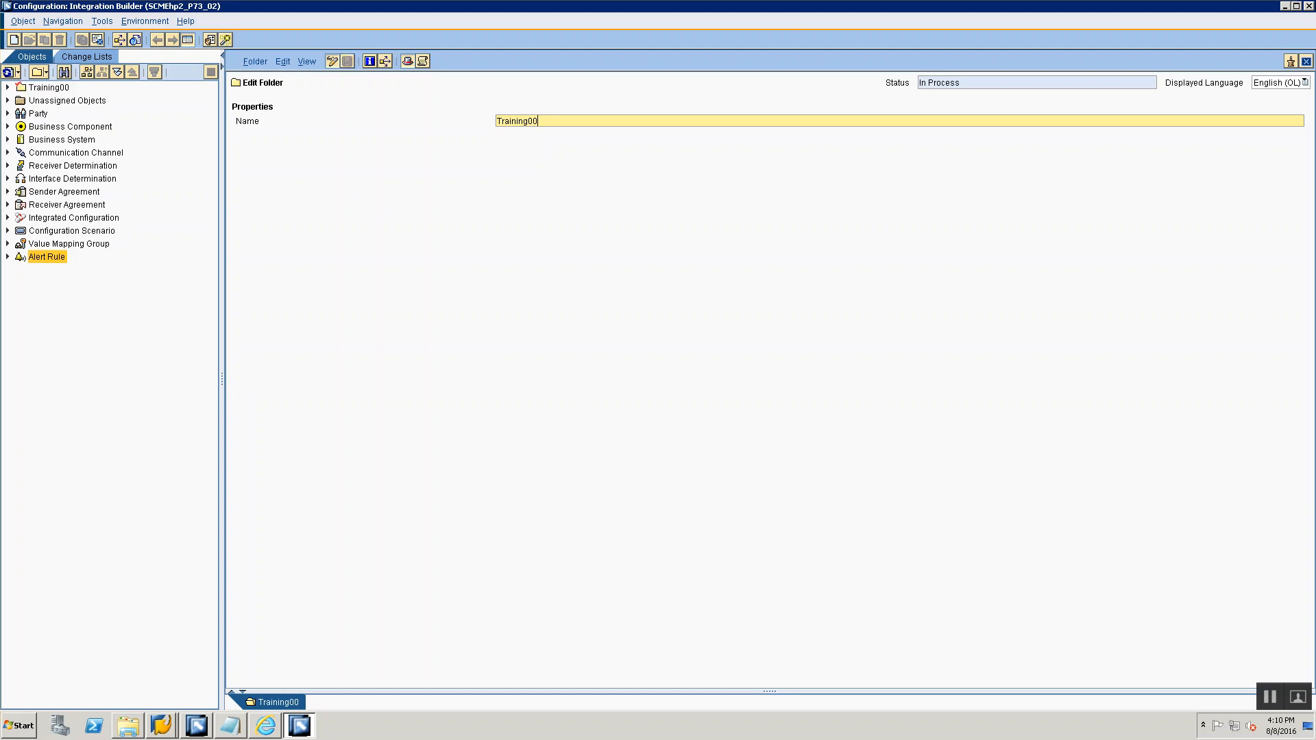
left_click(1306, 61)
left_click(6, 88)
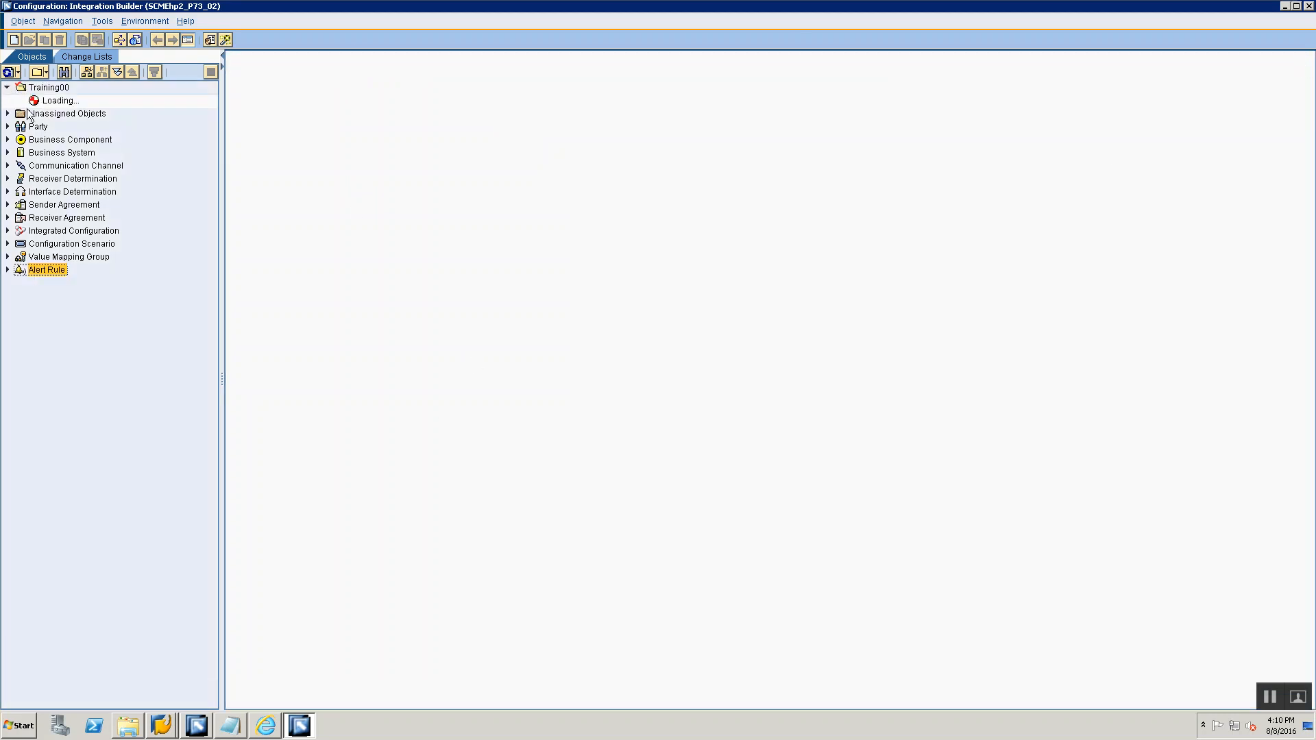
left_click(48, 89)
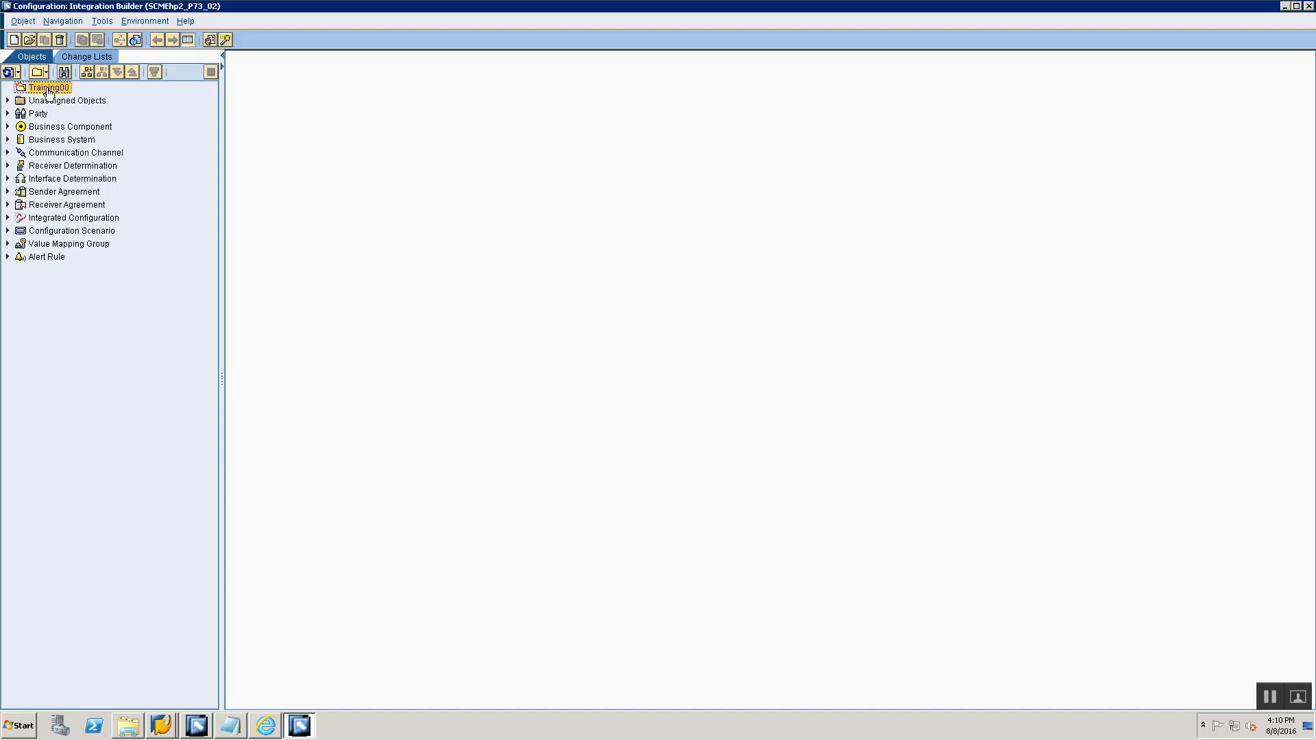
- Add "Create Folder Training00" and an indented "-> Create SubFolder --> File2File00" to the Notepad notes, then return to the Integration Builder
key("alt+Tab")
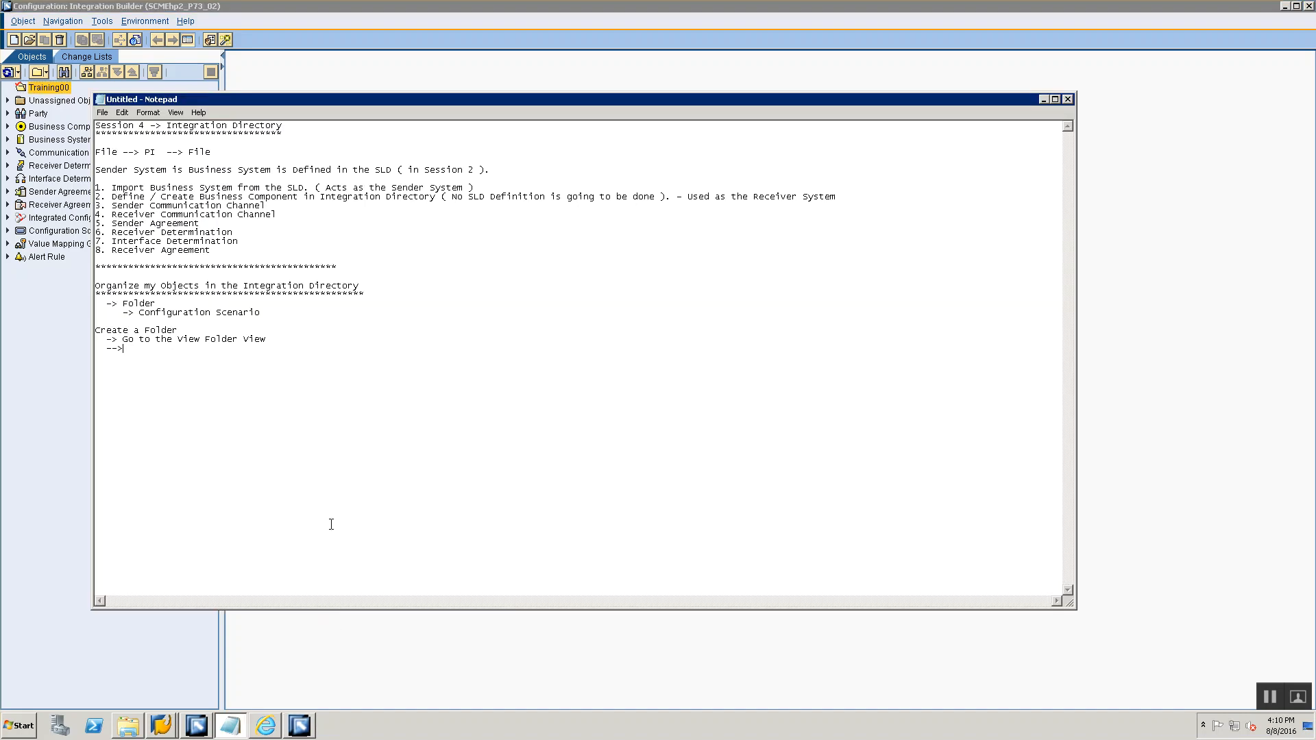
type("Create Folder Tr")
type("aining00 ")
type("        -> Create")
type(" SubFolder --> File2File")
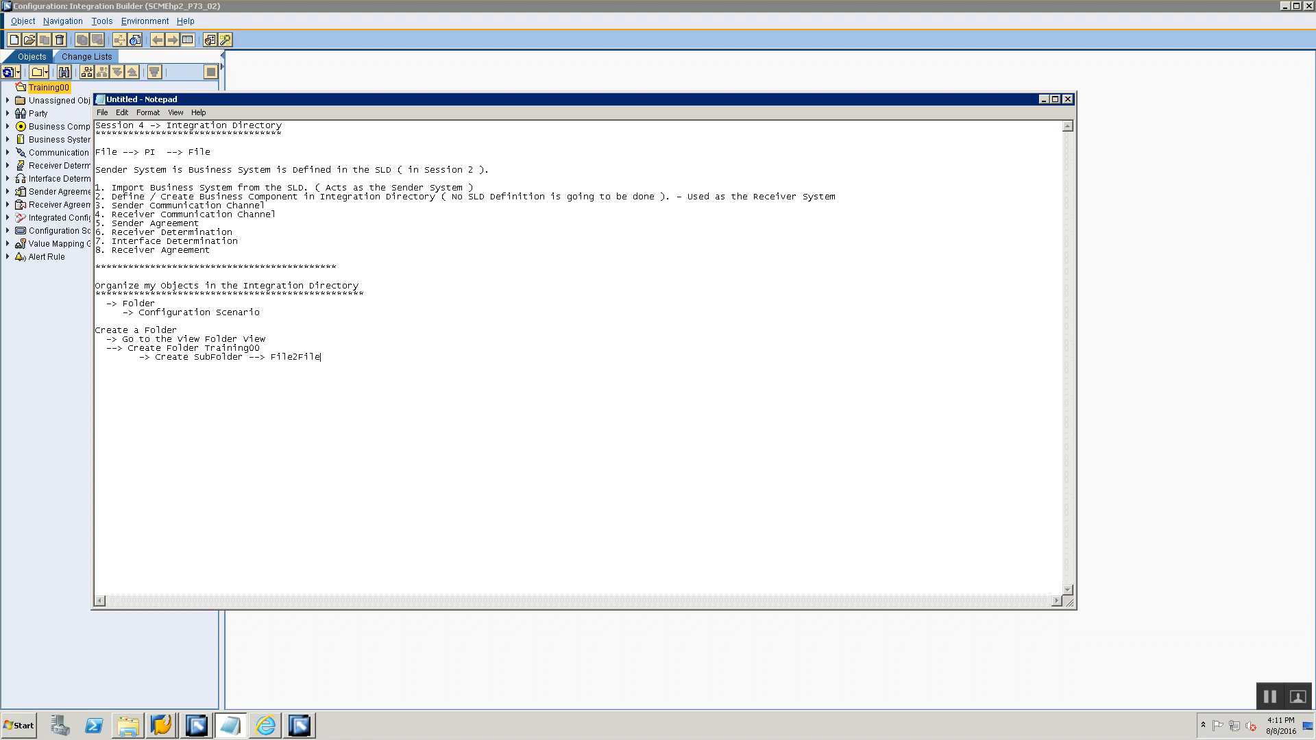
type("00")
key("alt+Tab")
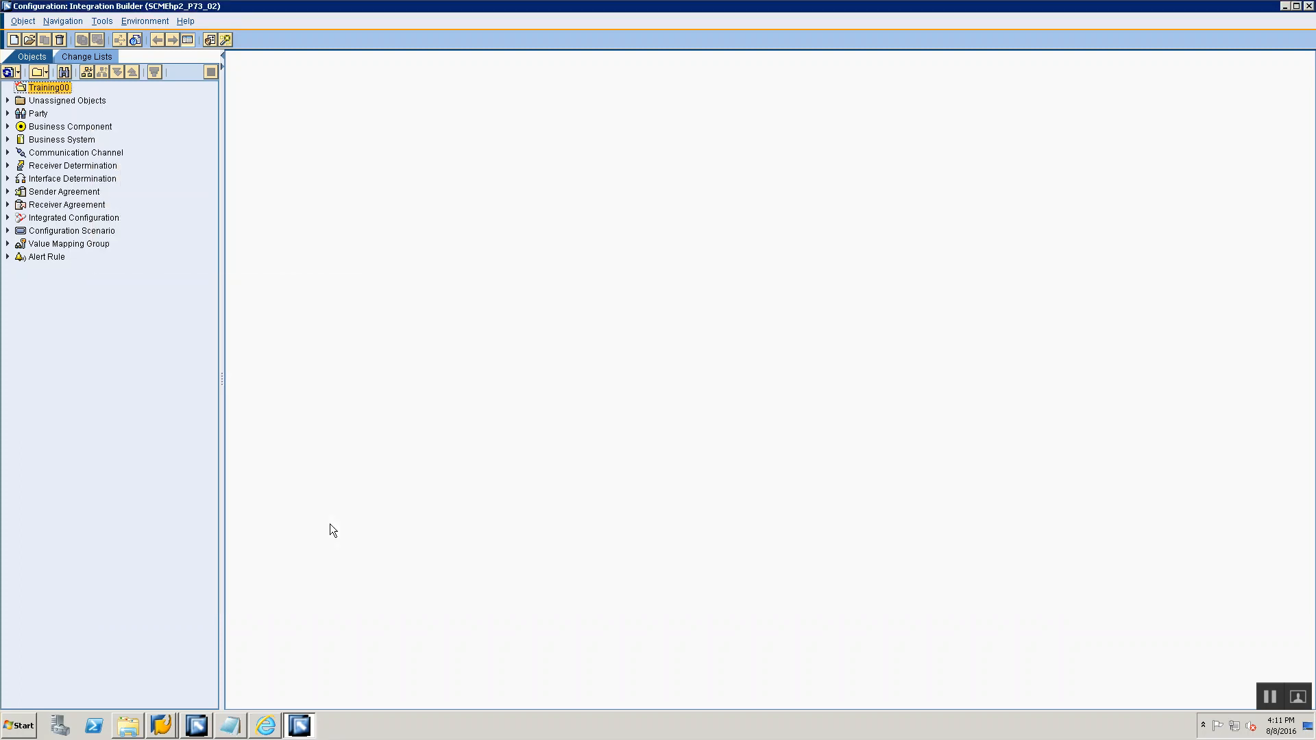
right_click(40, 91)
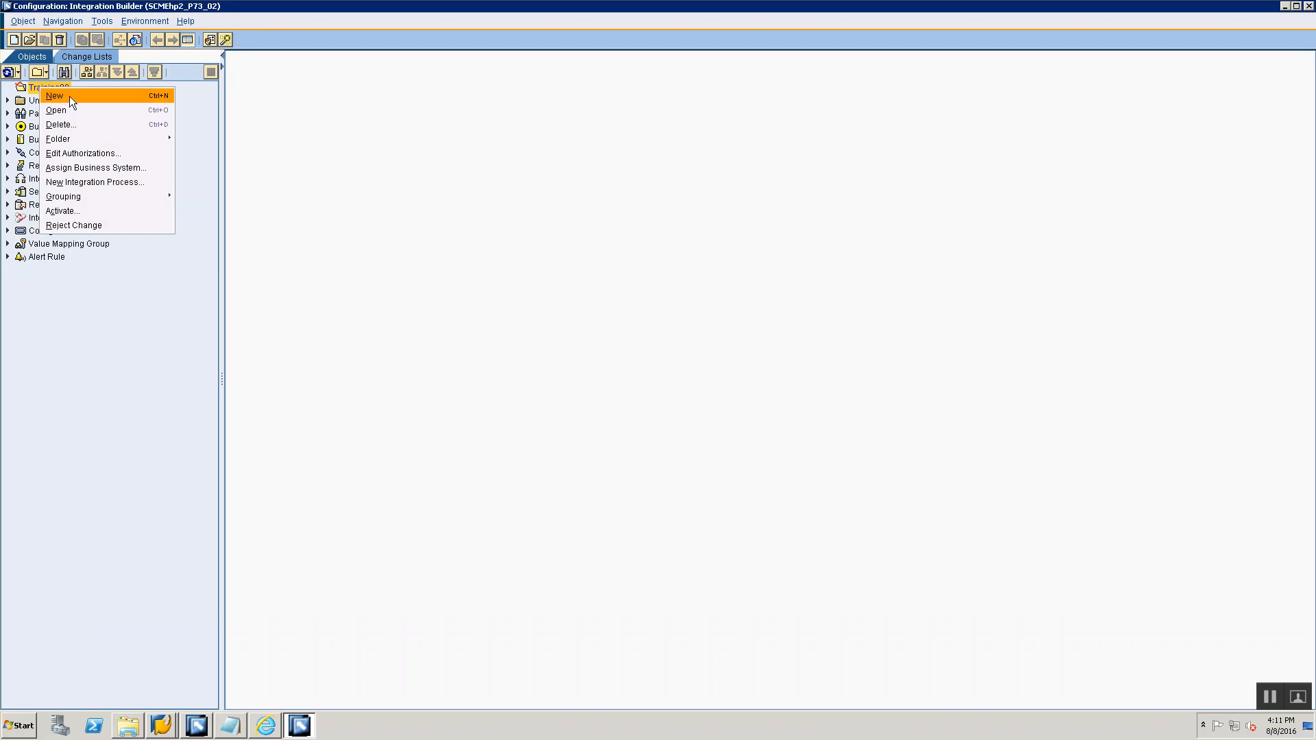
mouse_move(97, 138)
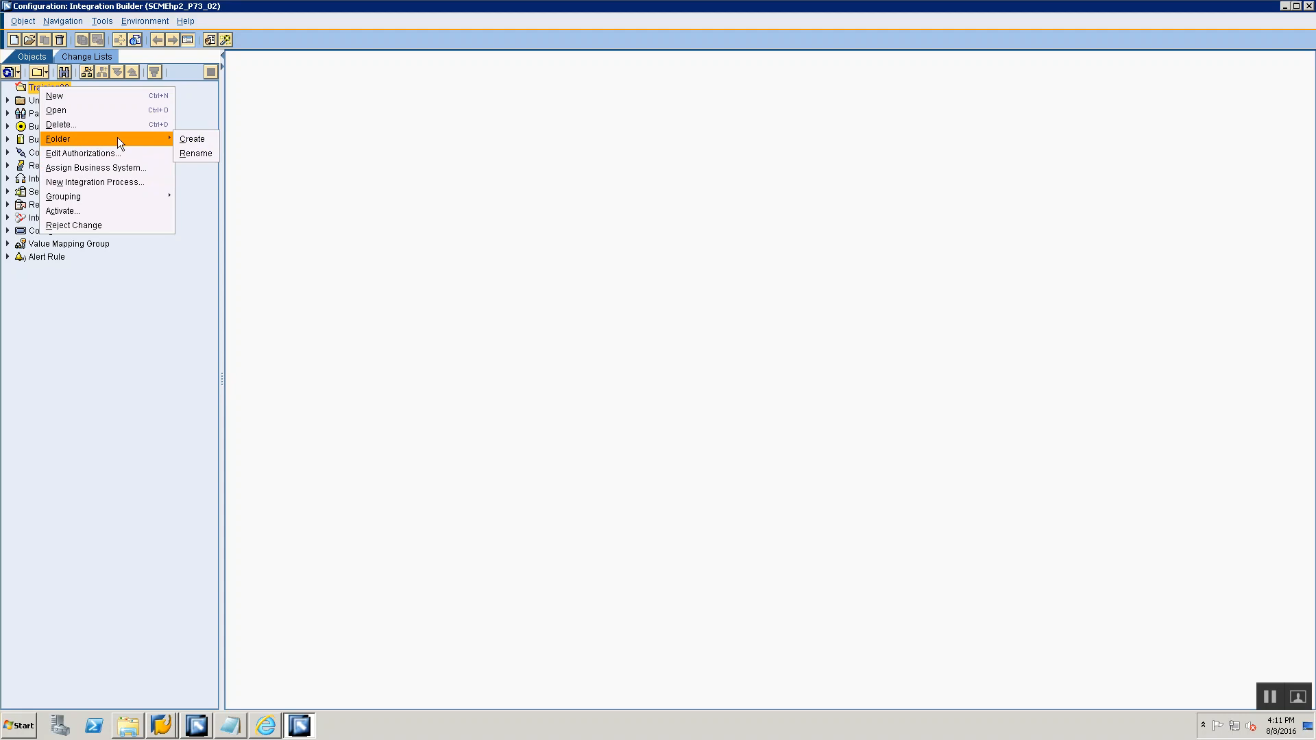
left_click(188, 139)
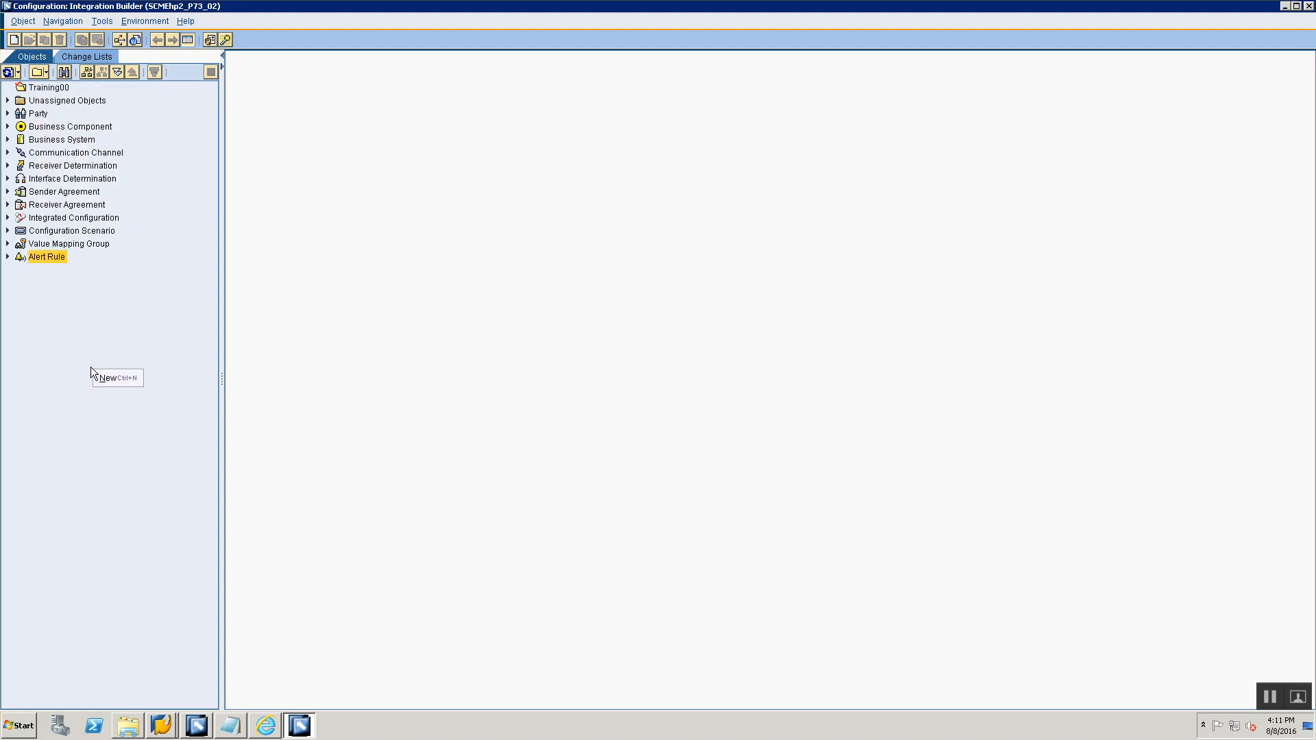
- Create a subfolder named File2File00 inside the Training00 folder and select it
left_click(69, 88)
right_click(70, 88)
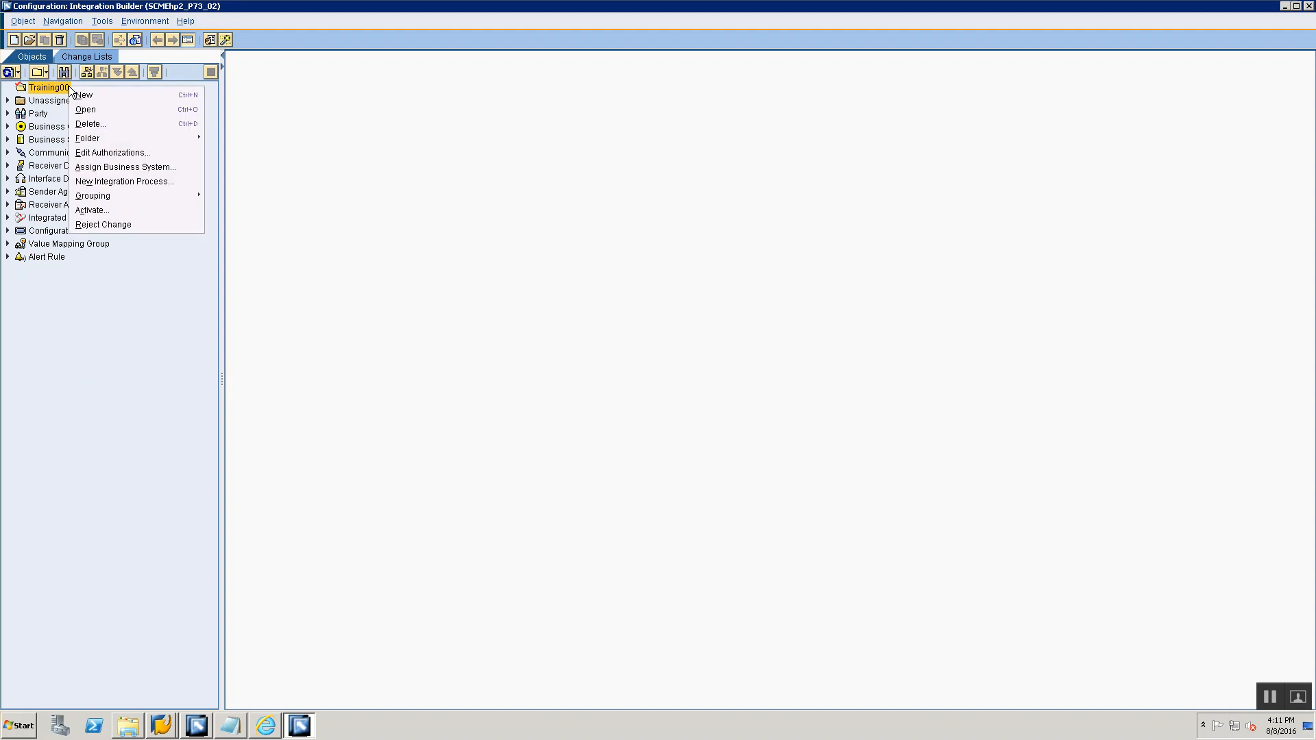
mouse_move(127, 137)
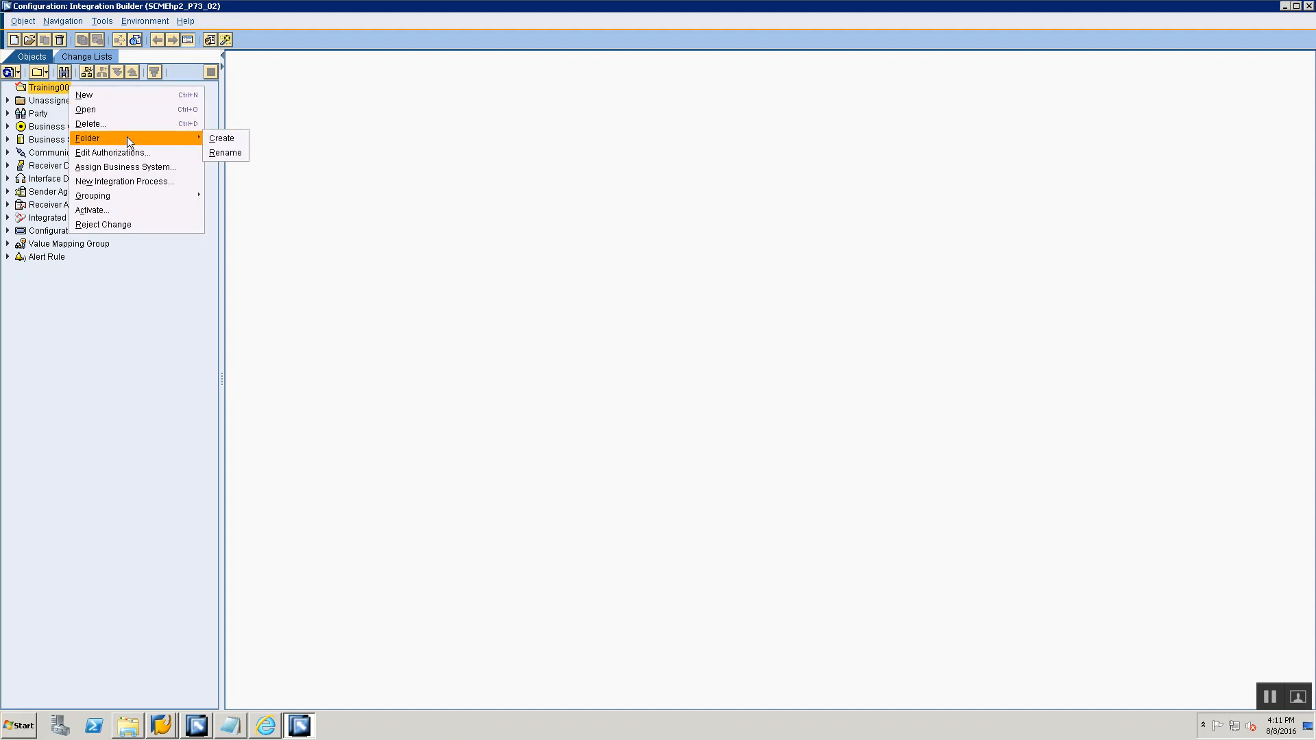
left_click(223, 138)
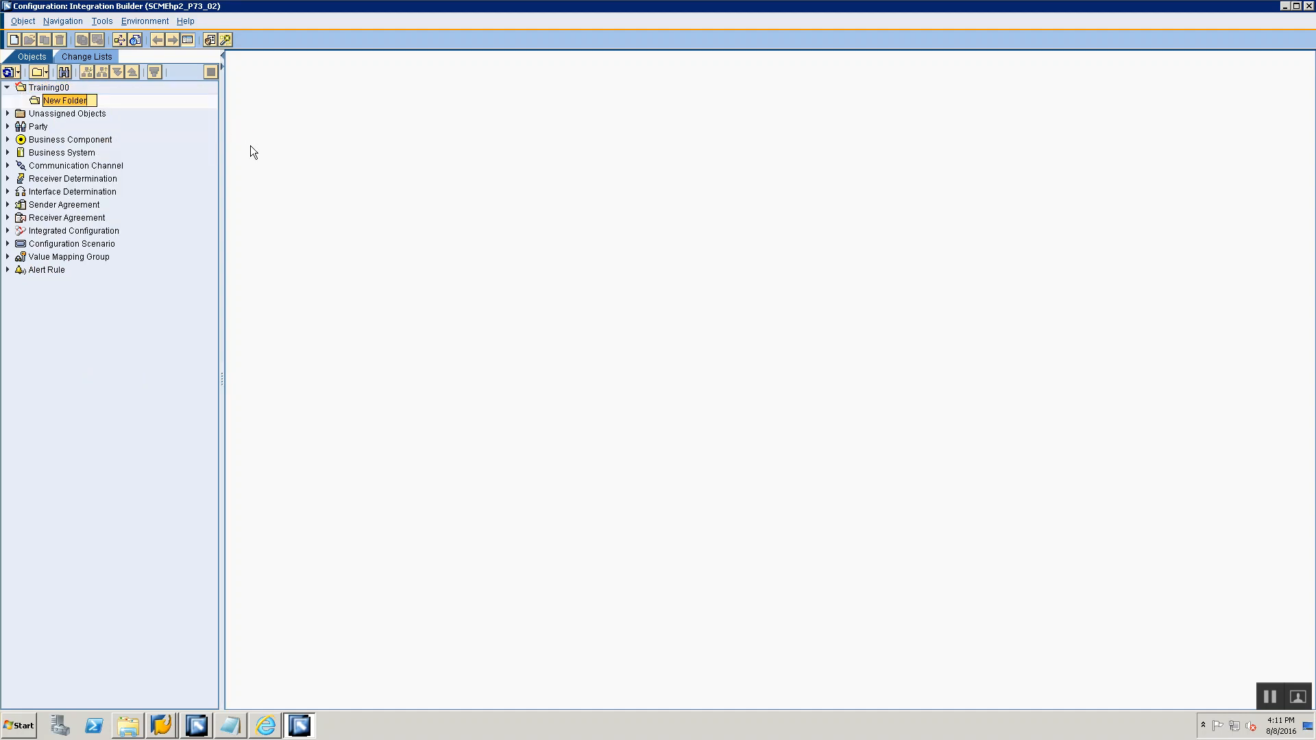
type("File2File00")
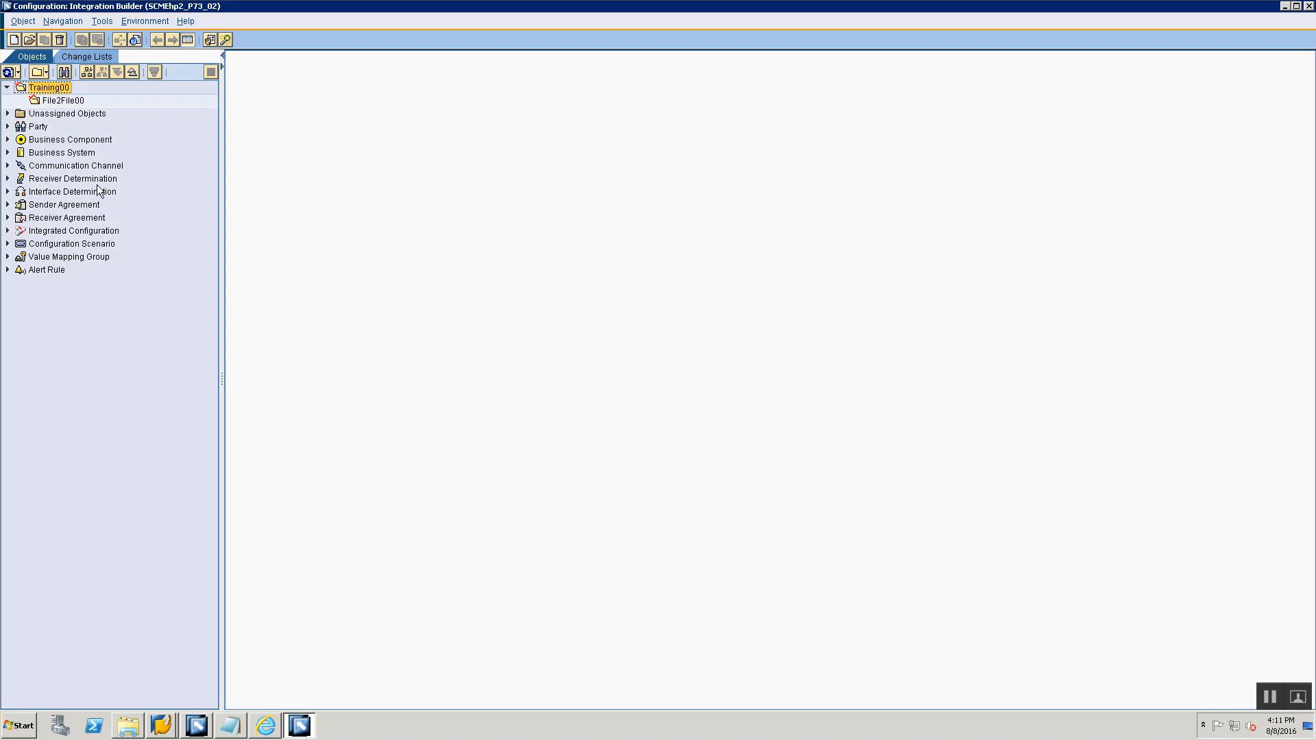
left_click(83, 103)
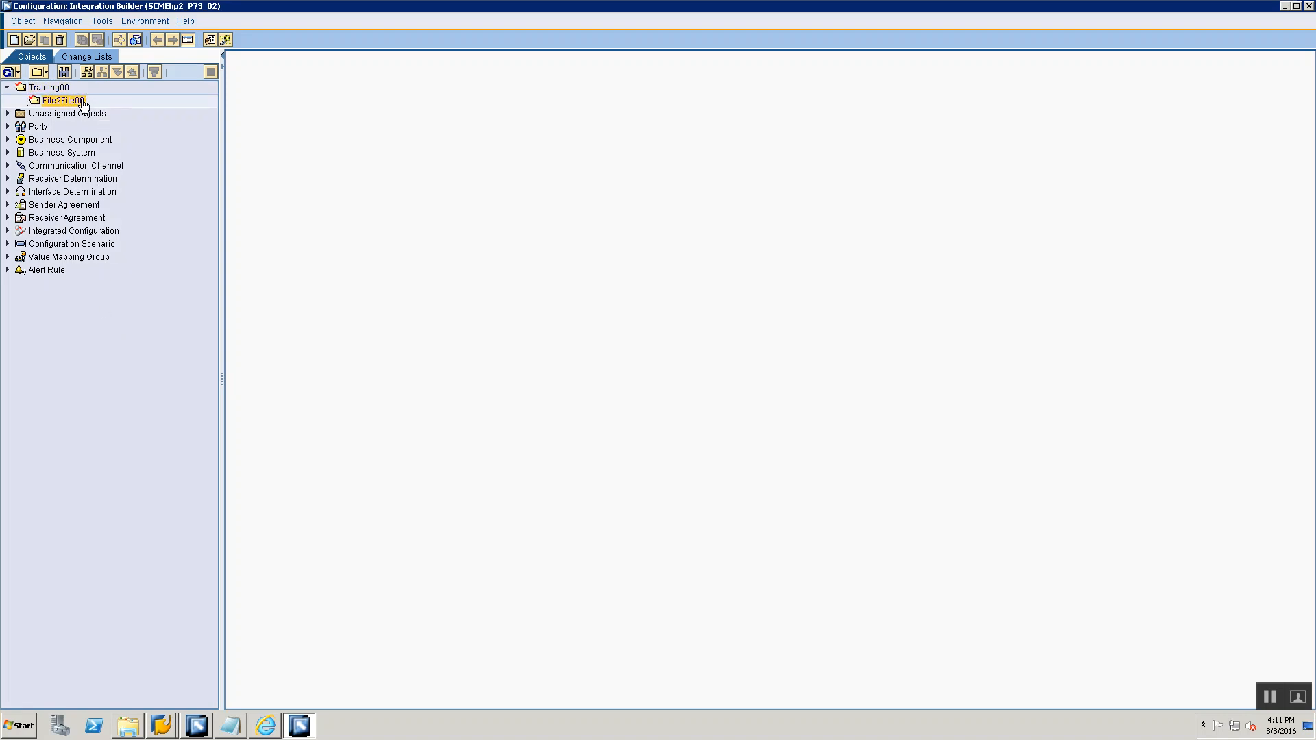
- Switch to the Notepad notes and underline the "Create a Folder" heading with a row of asterisks
key("alt+Tab")
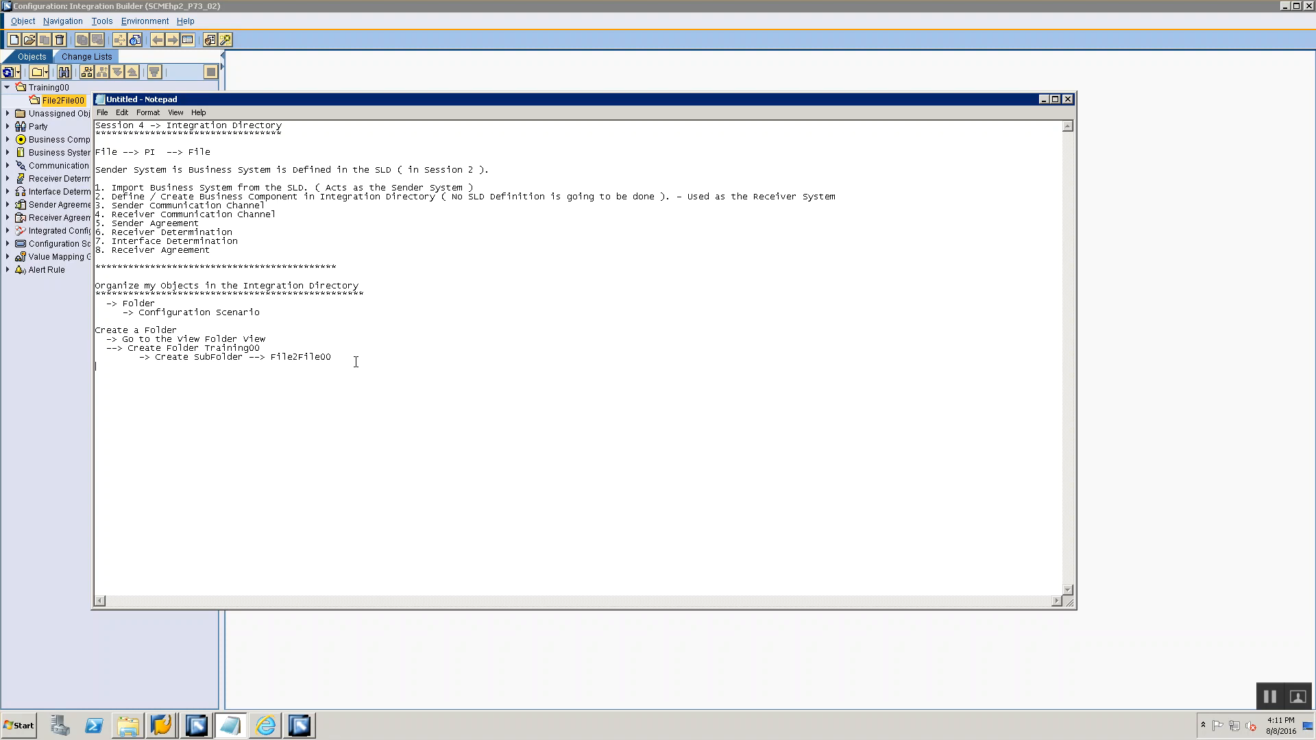
key("alt+Tab")
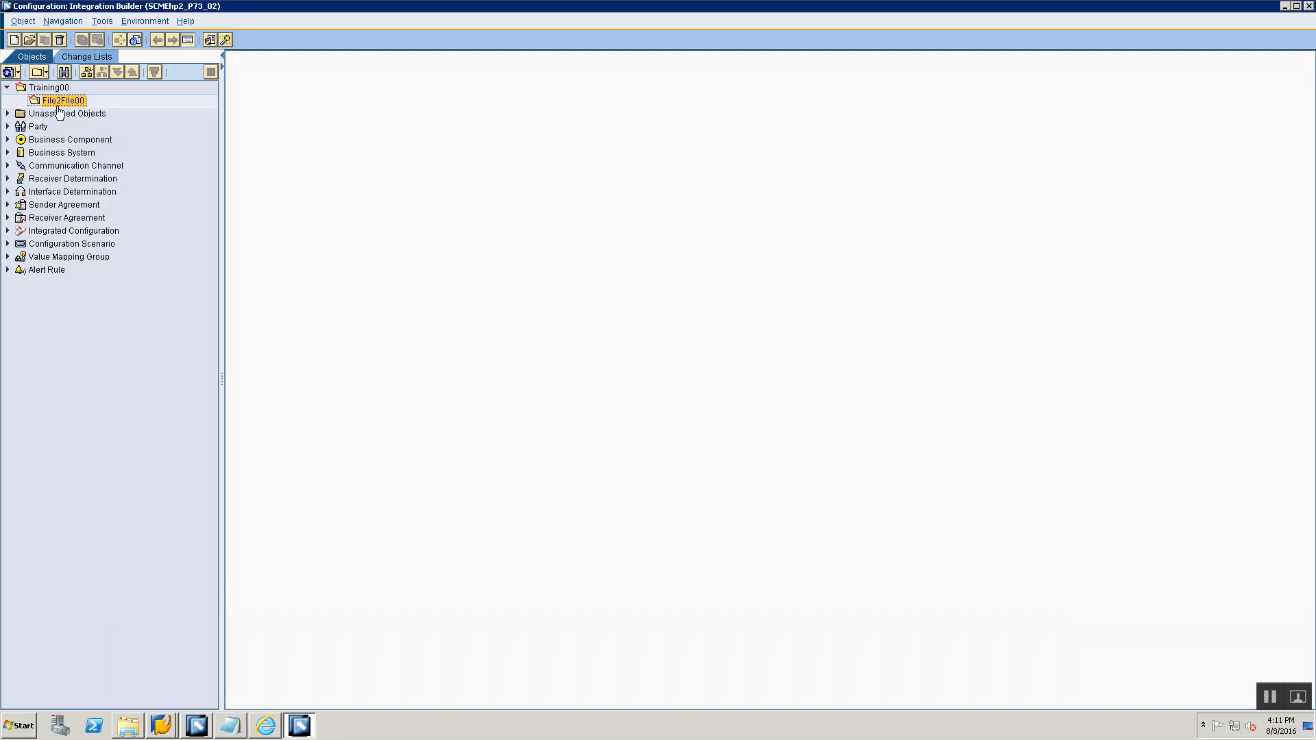
key("alt+Tab")
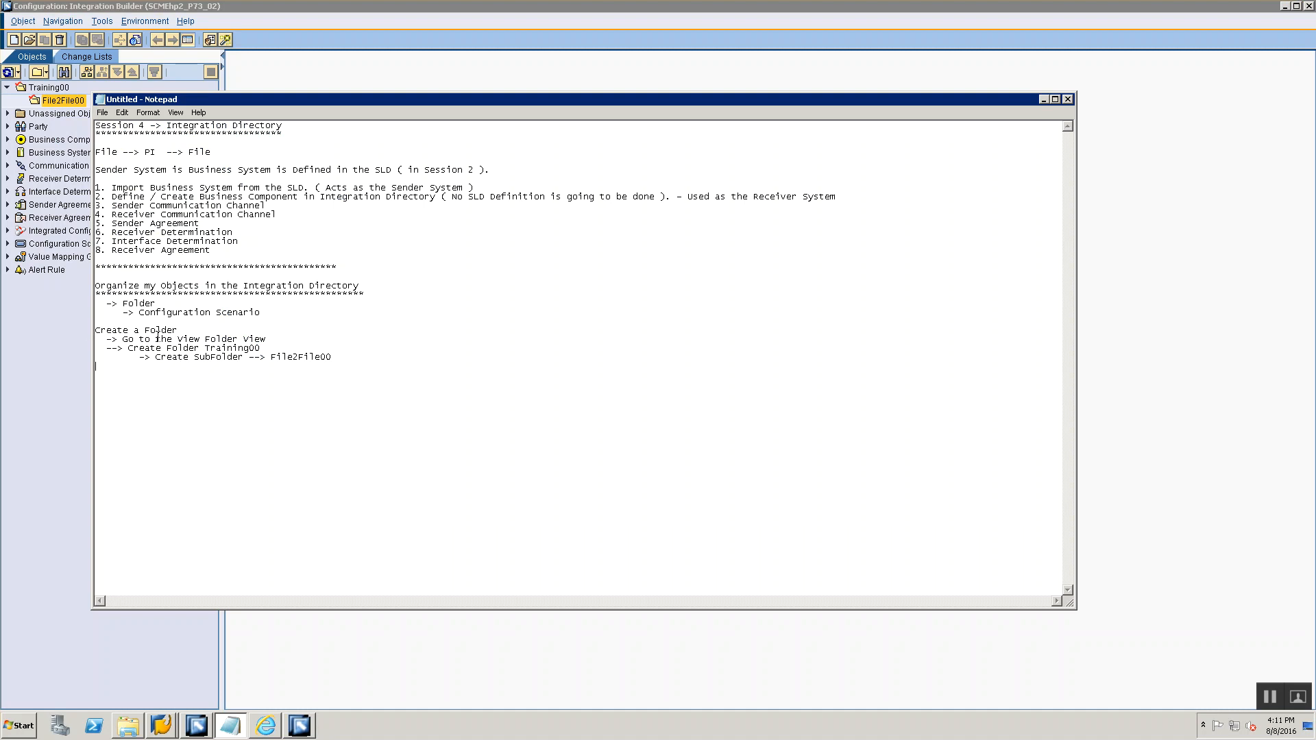
left_click(179, 330)
key("Return")
type("*************")
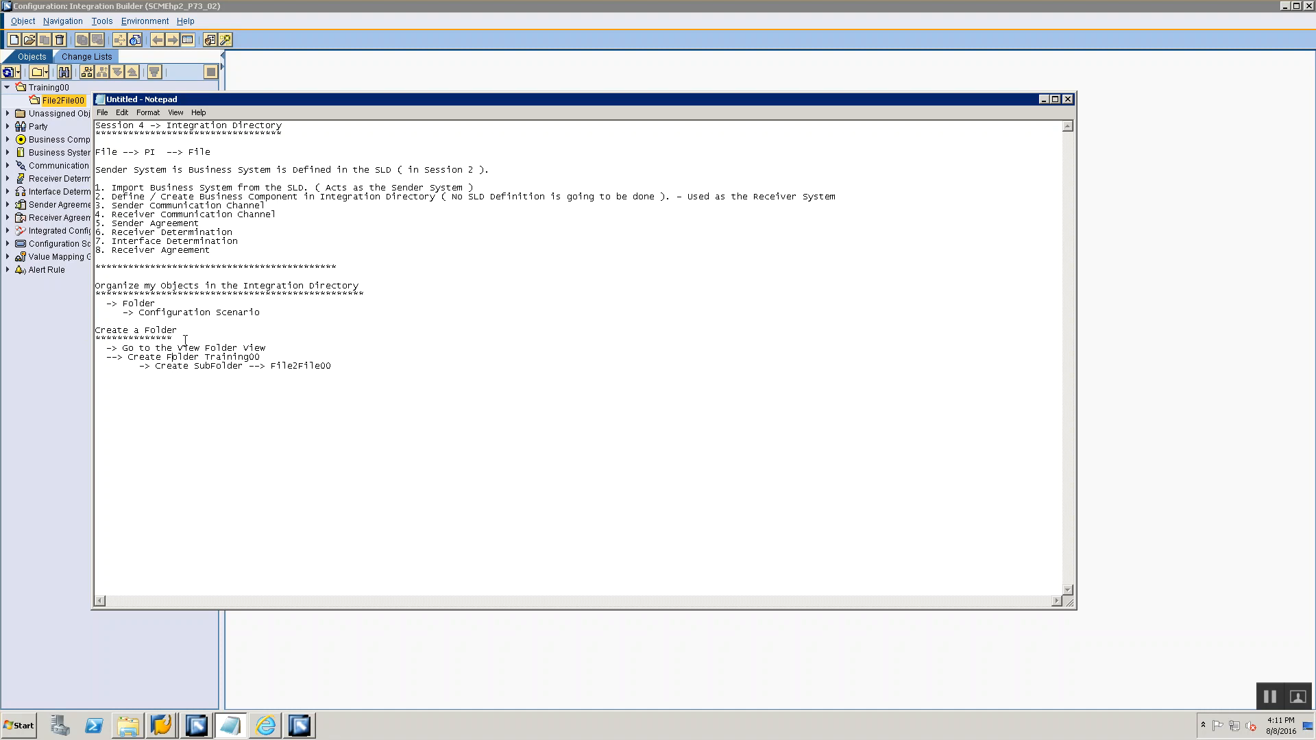
- Add the heading "Create a Config Scenario within my Folder" below the folder notes and underline it with asterisks
type("Create a Config ")
type("Scenario within")
type(" my Folder")
type("************************************")
type("****")
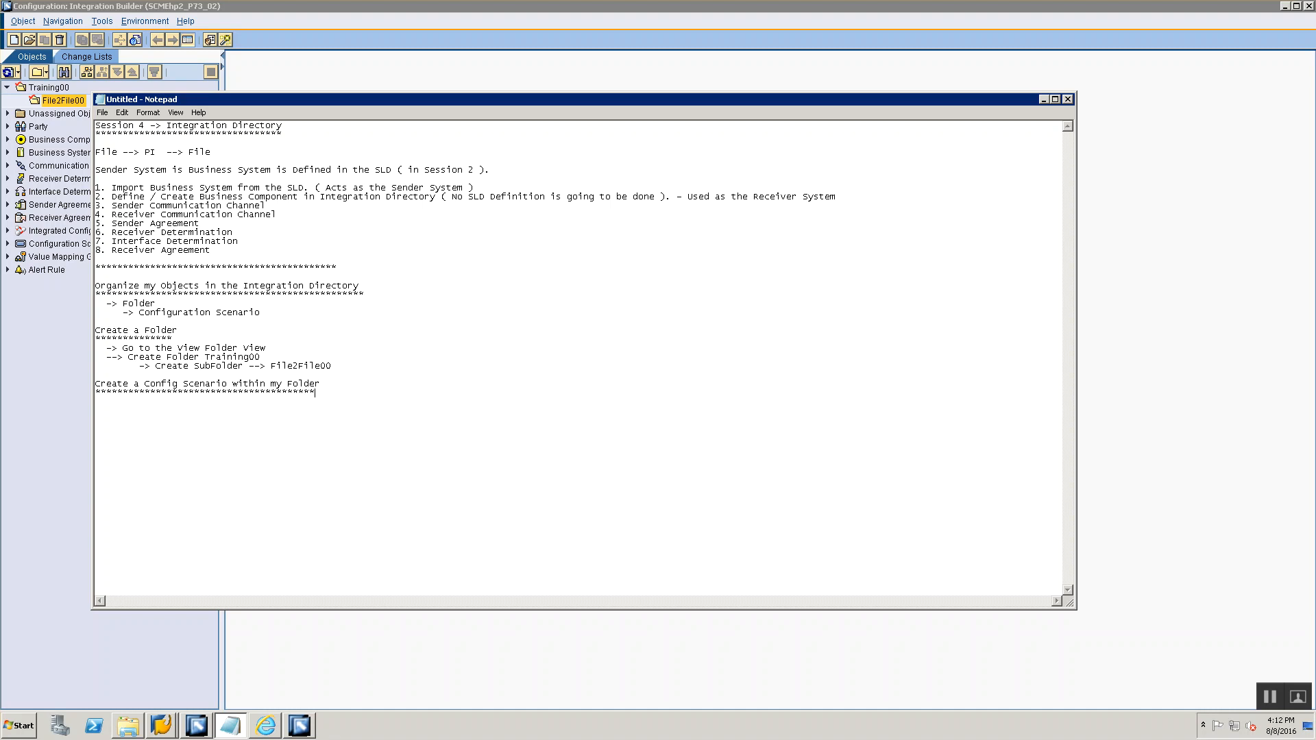
- Switch to the Integration Builder, create a configuration scenario named CS_File2File_00 with no model in the File2File00 folder, and save it
left_click(143, 71)
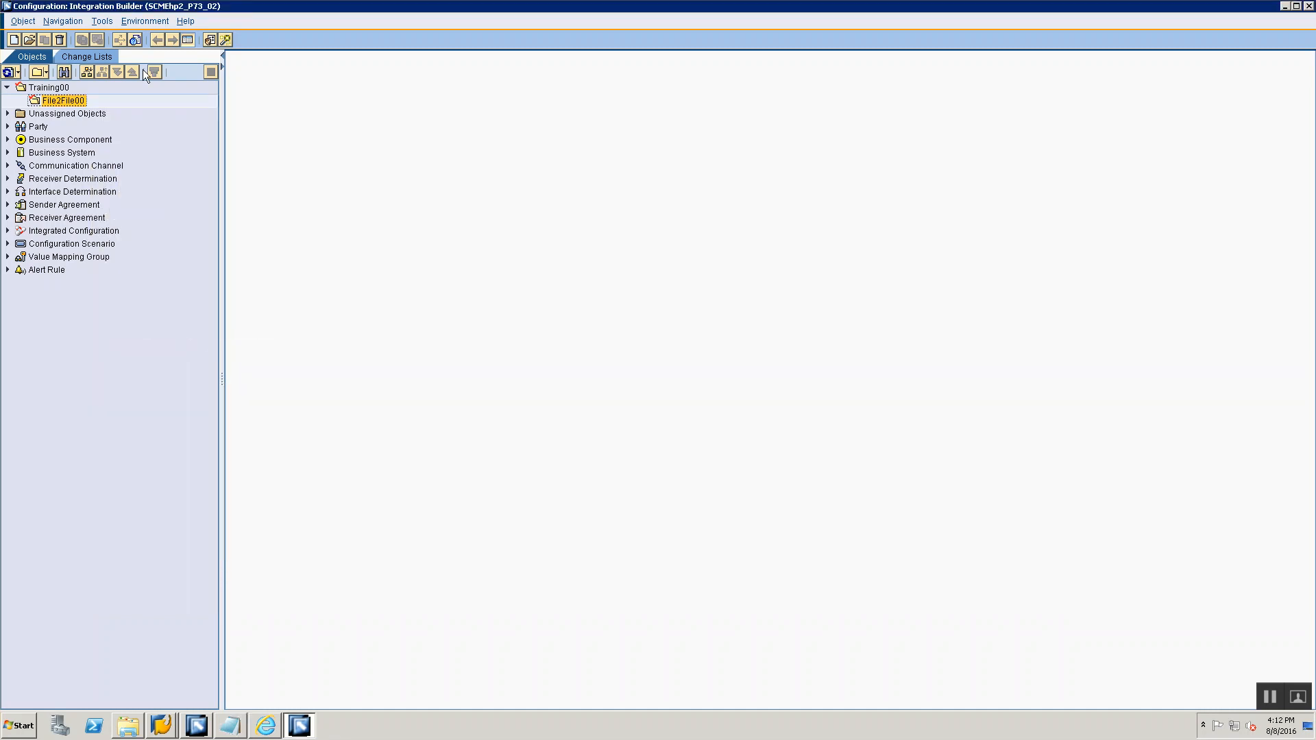
right_click(68, 104)
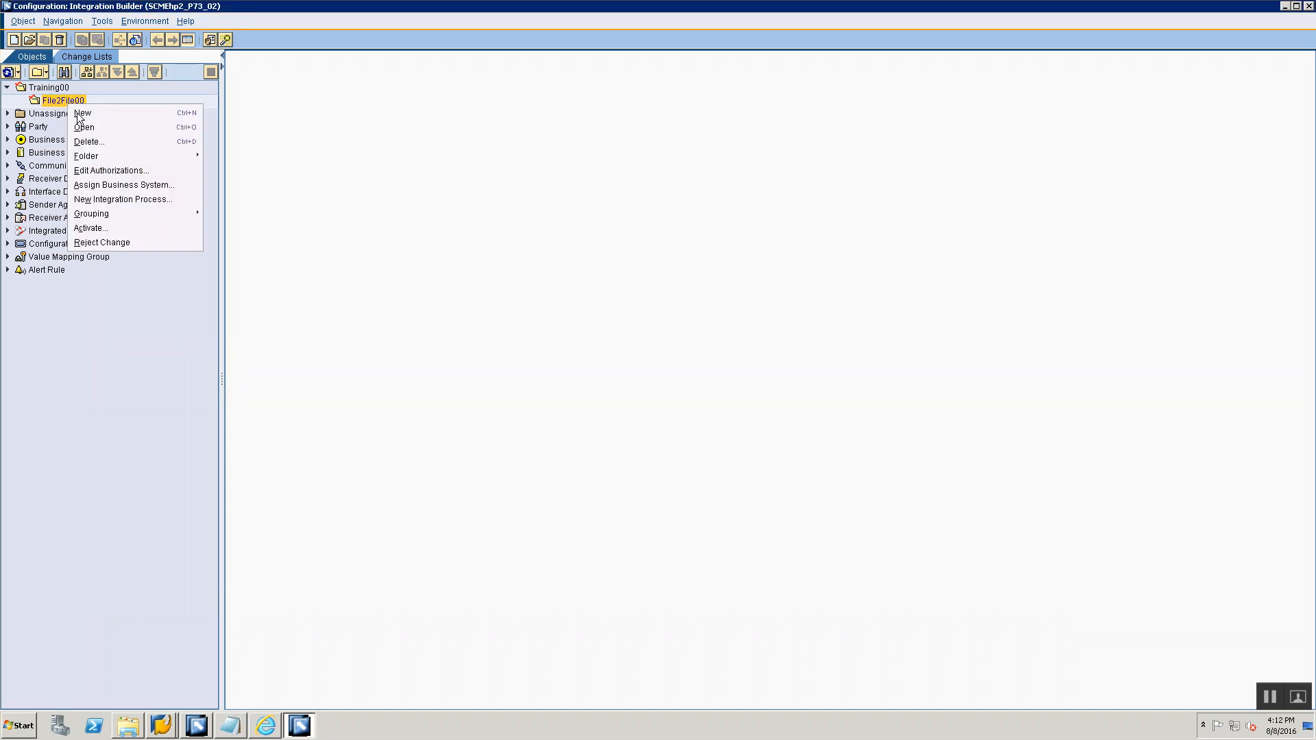
left_click(46, 103)
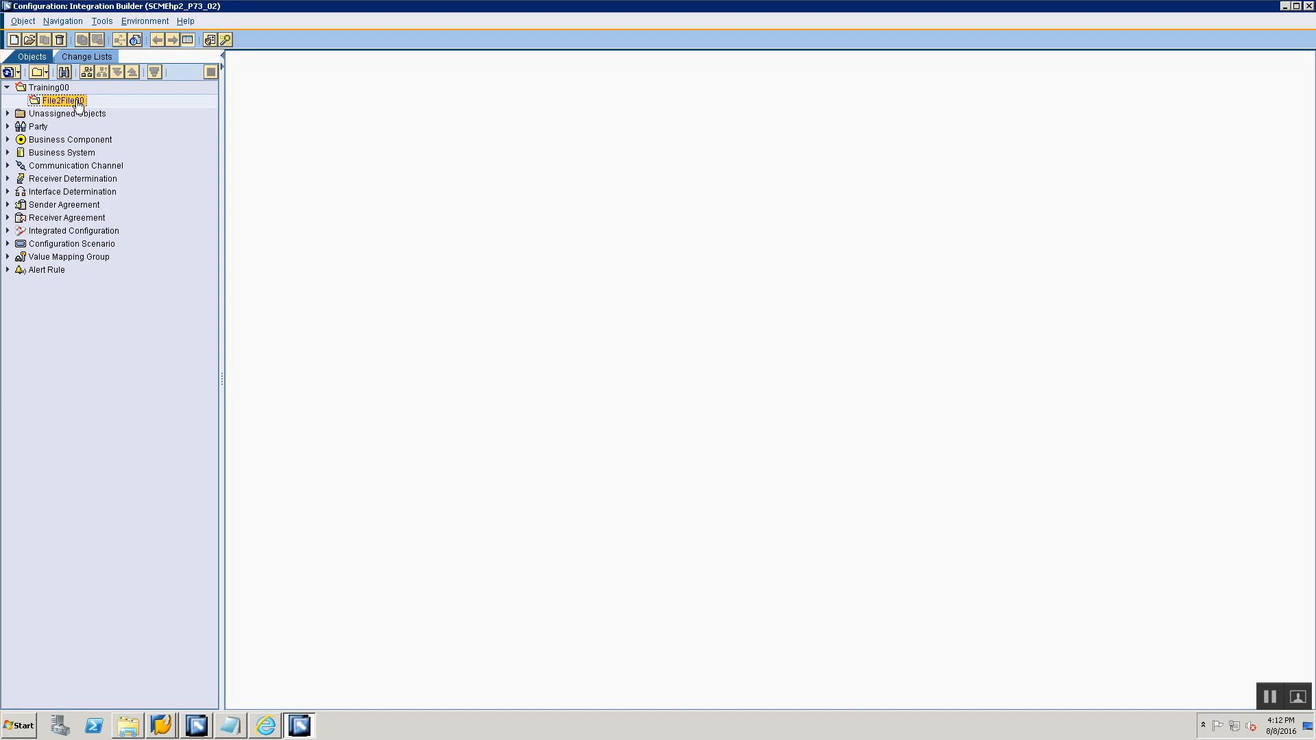
right_click(79, 106)
left_click(92, 111)
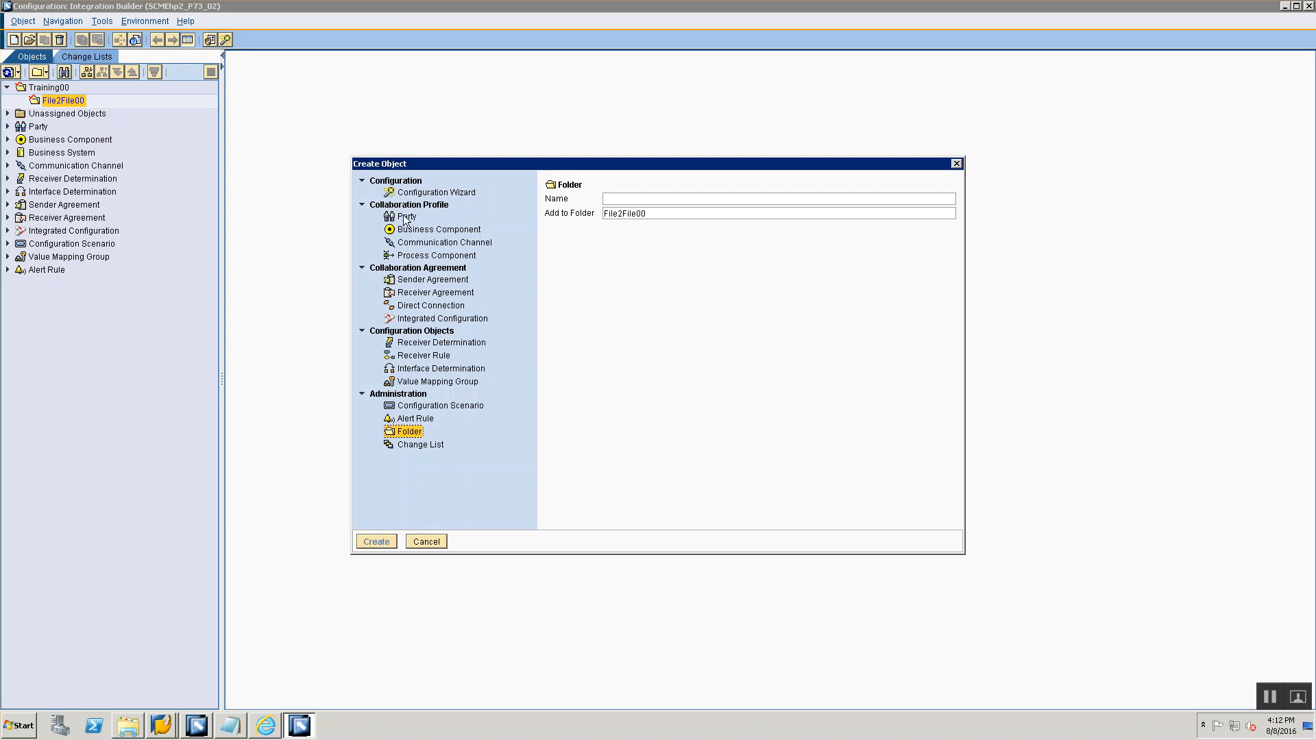
left_click(425, 405)
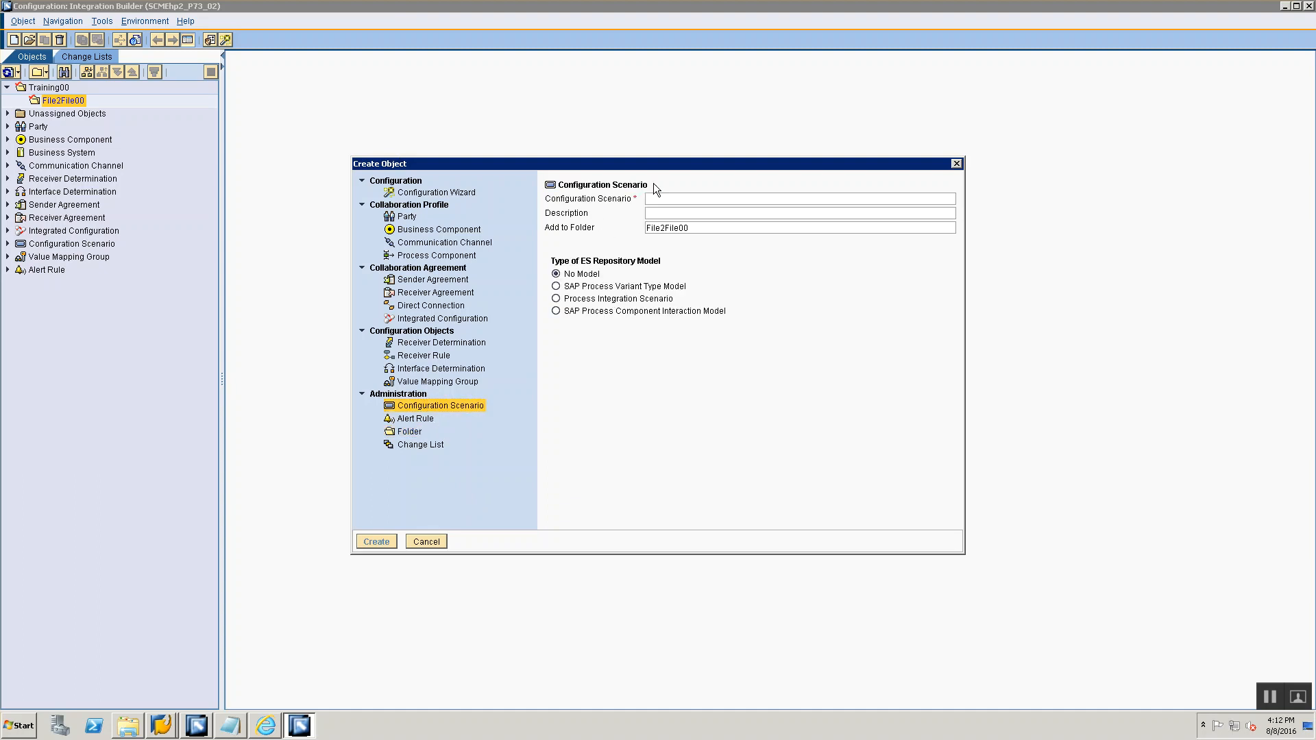
type("CS_File2File_00")
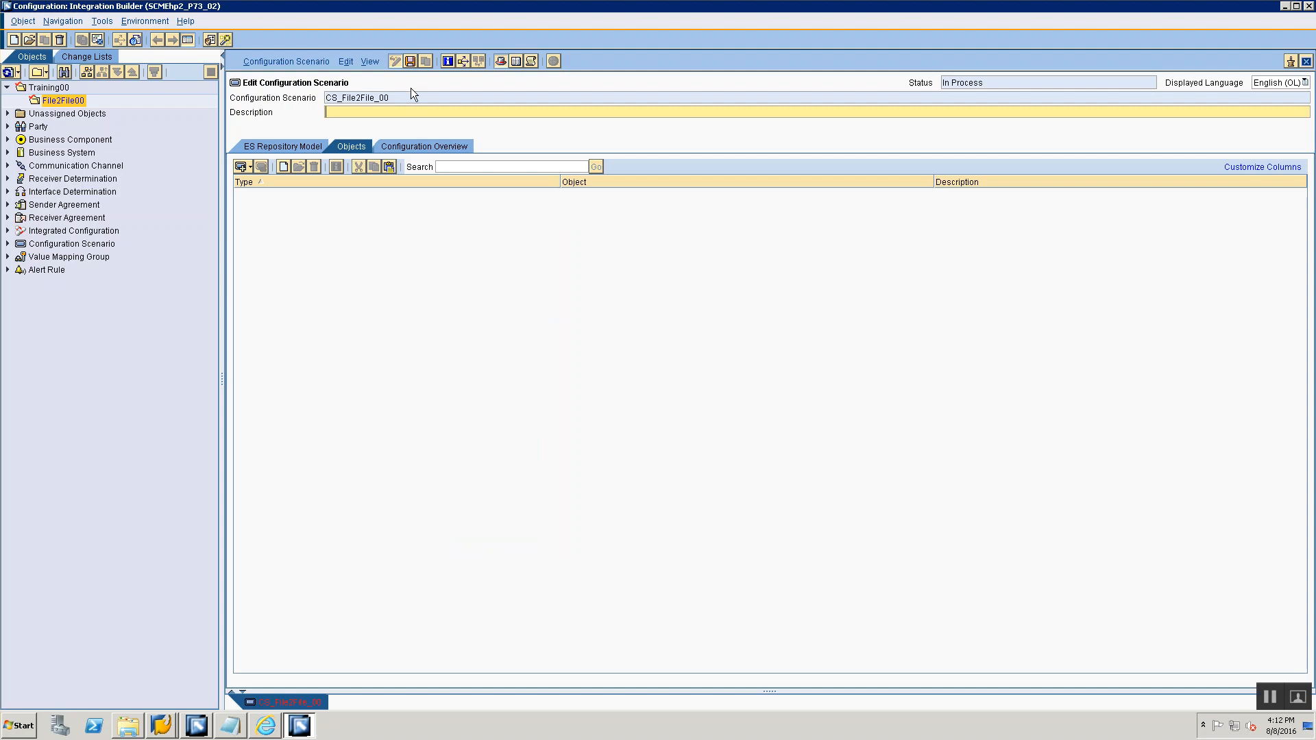
left_click(410, 61)
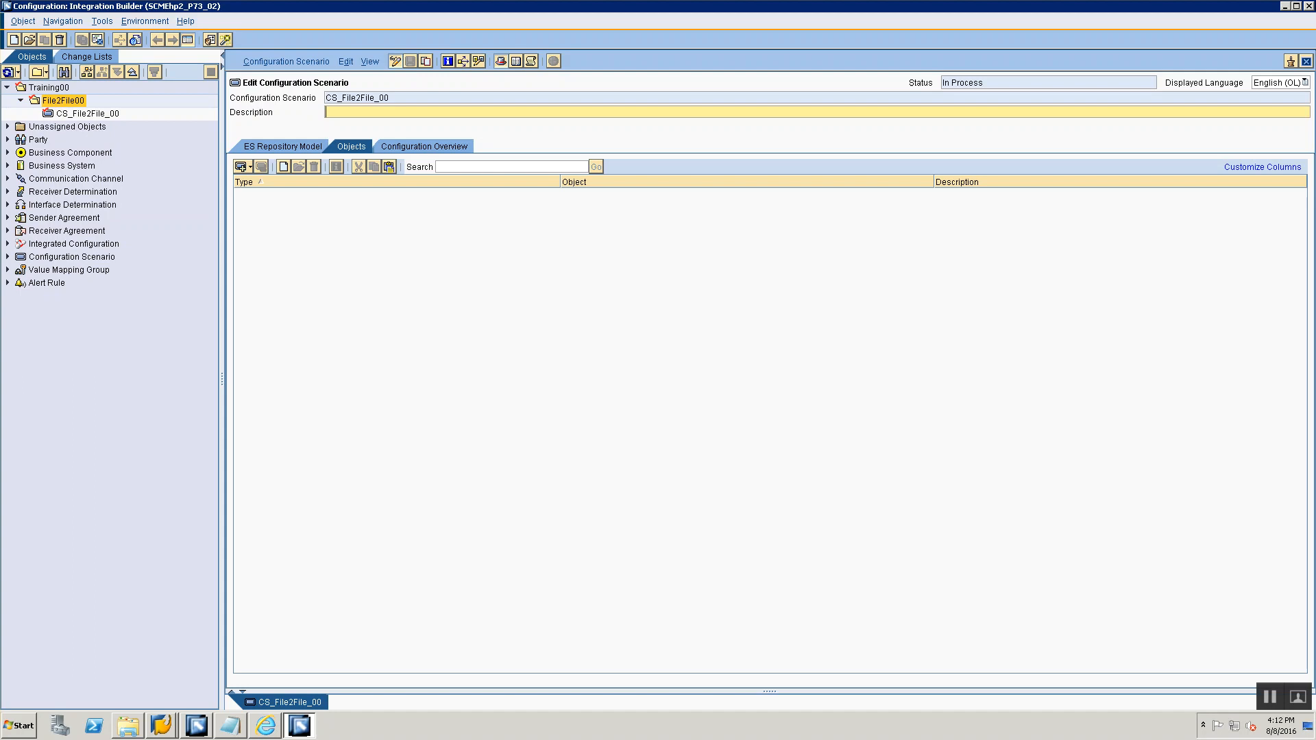
- Look at the actions available for the CS_File2File_00 configuration scenario and return to the Notepad notes
key("alt+Tab")
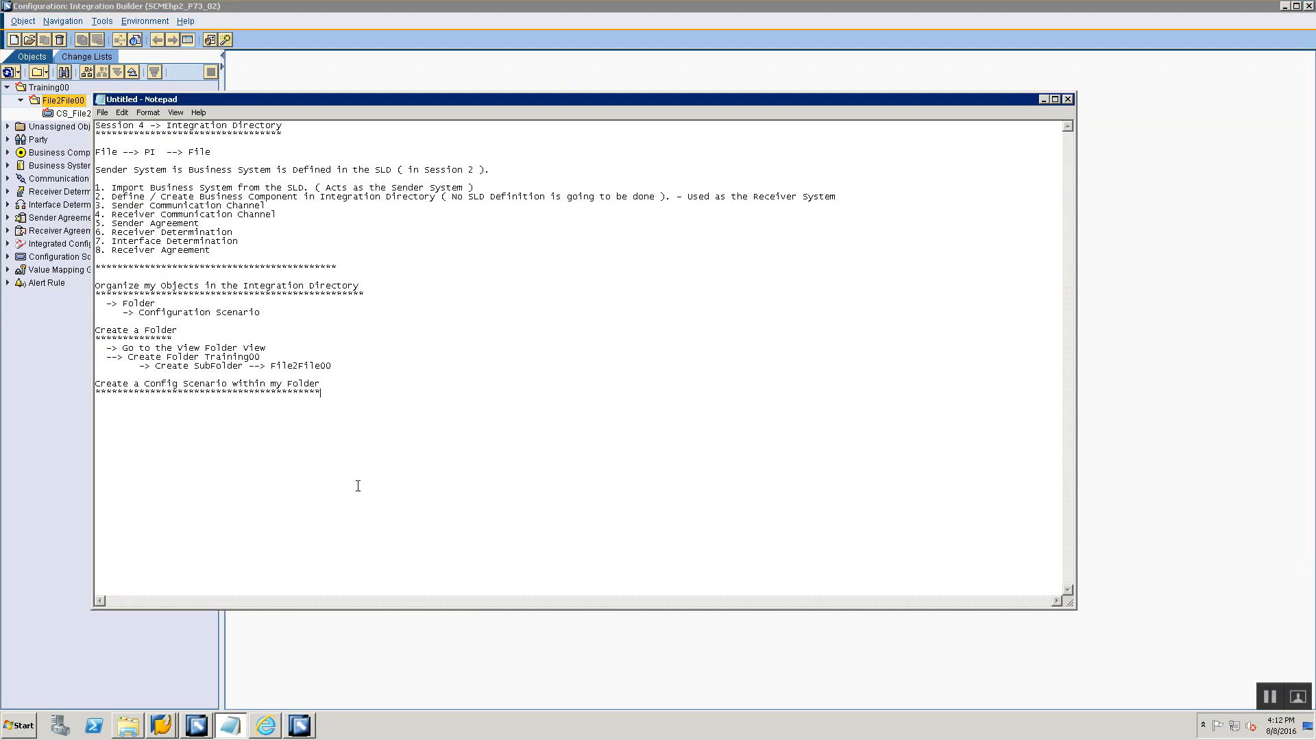
key("alt+Tab")
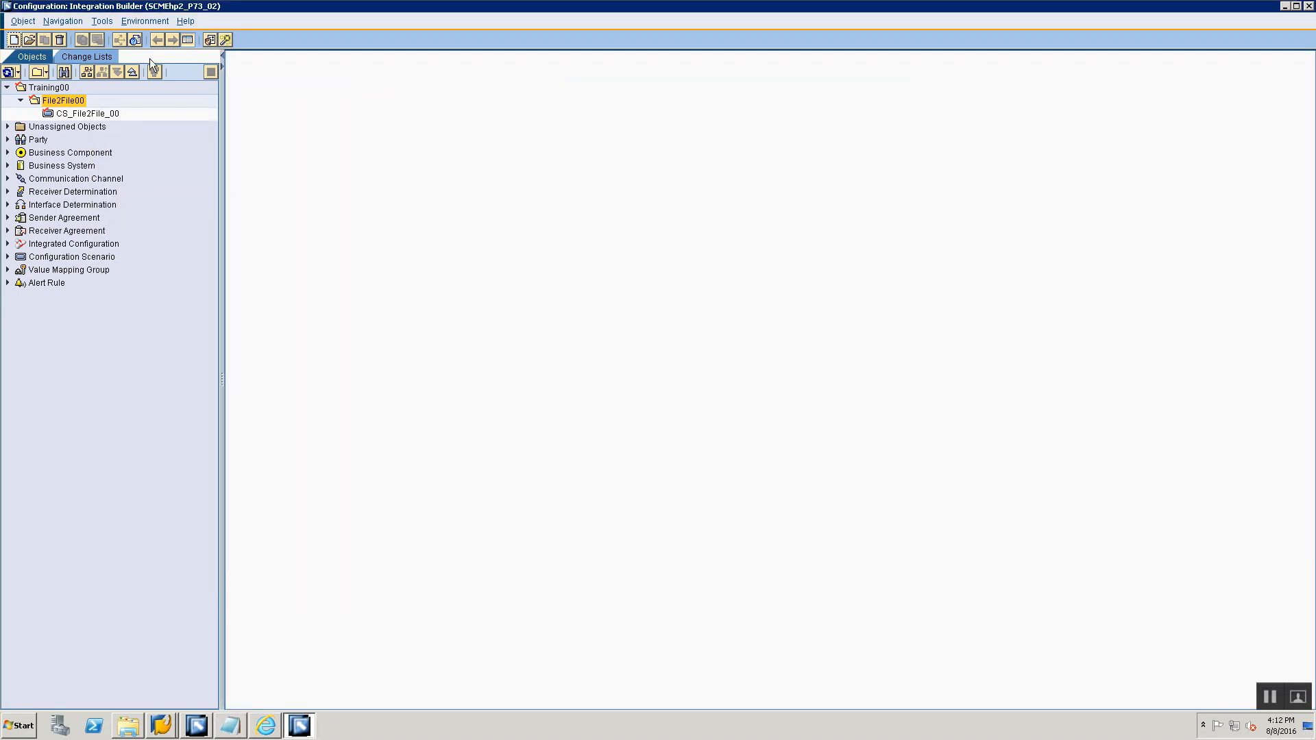
right_click(82, 115)
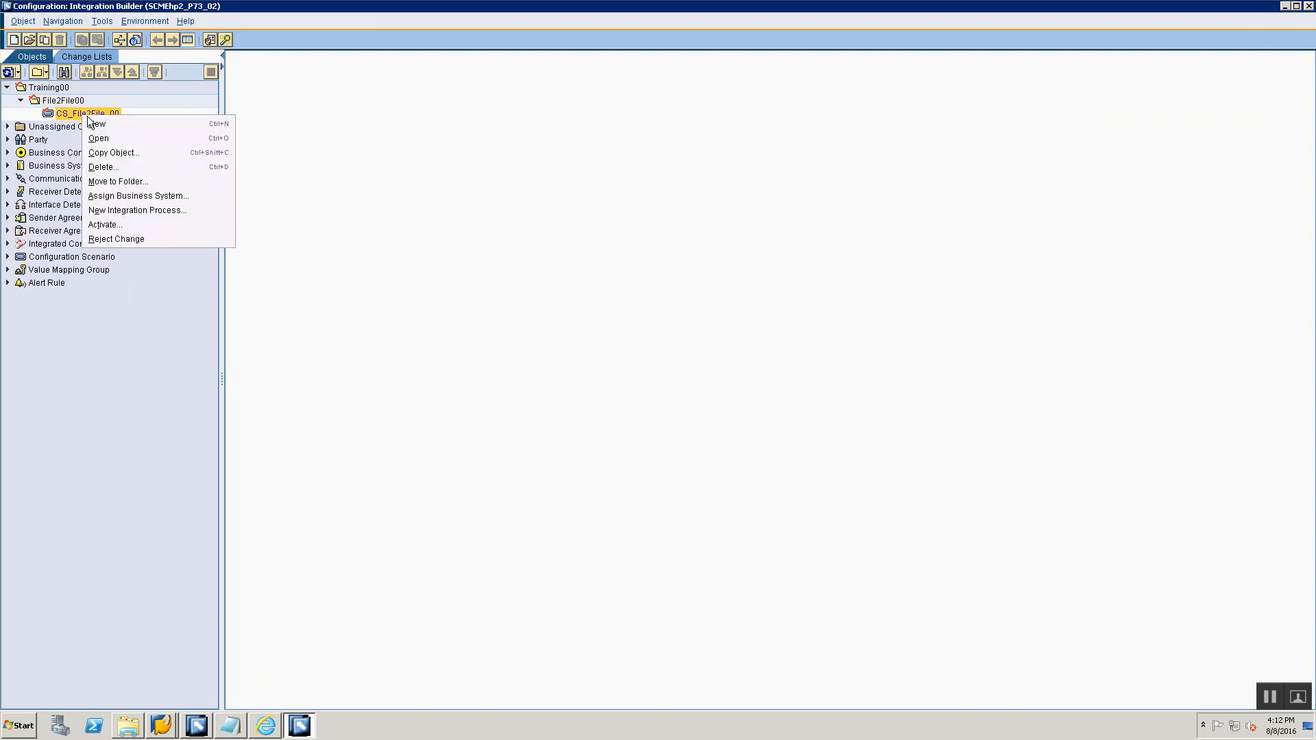
key("alt+Tab")
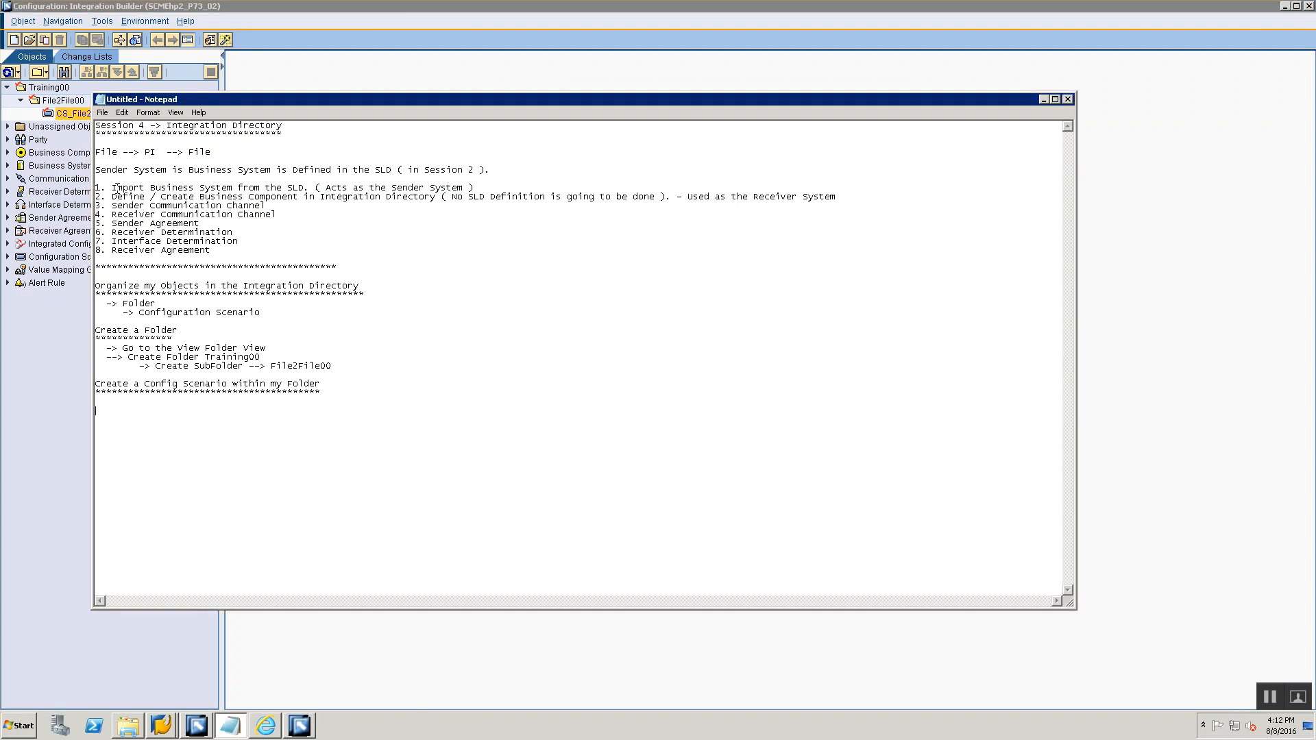
- Compare the business system import item in the Notepad notes with the actions available for the Training00 and File2File00 folders in the Integration Builder
left_click_drag(108, 188, 96, 187)
key("alt+Tab")
left_click(30, 88)
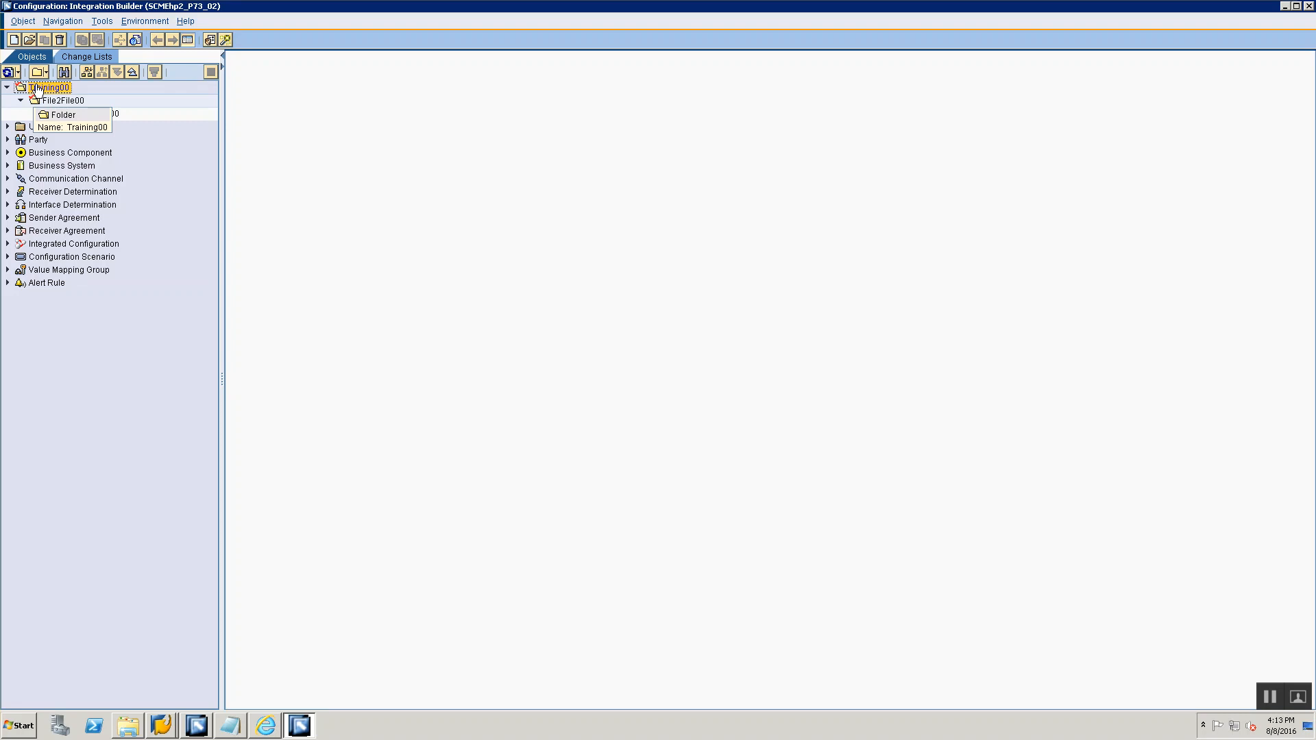
key("alt+Tab")
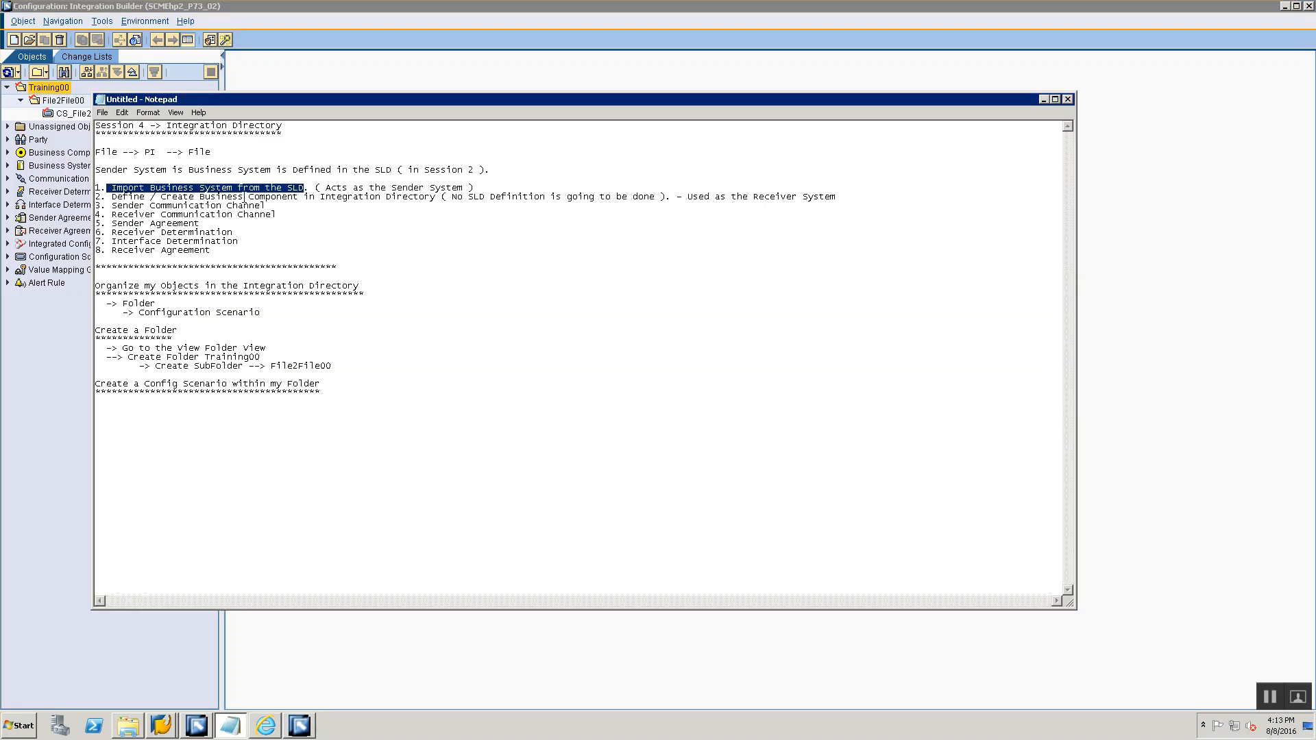
key("alt+Tab")
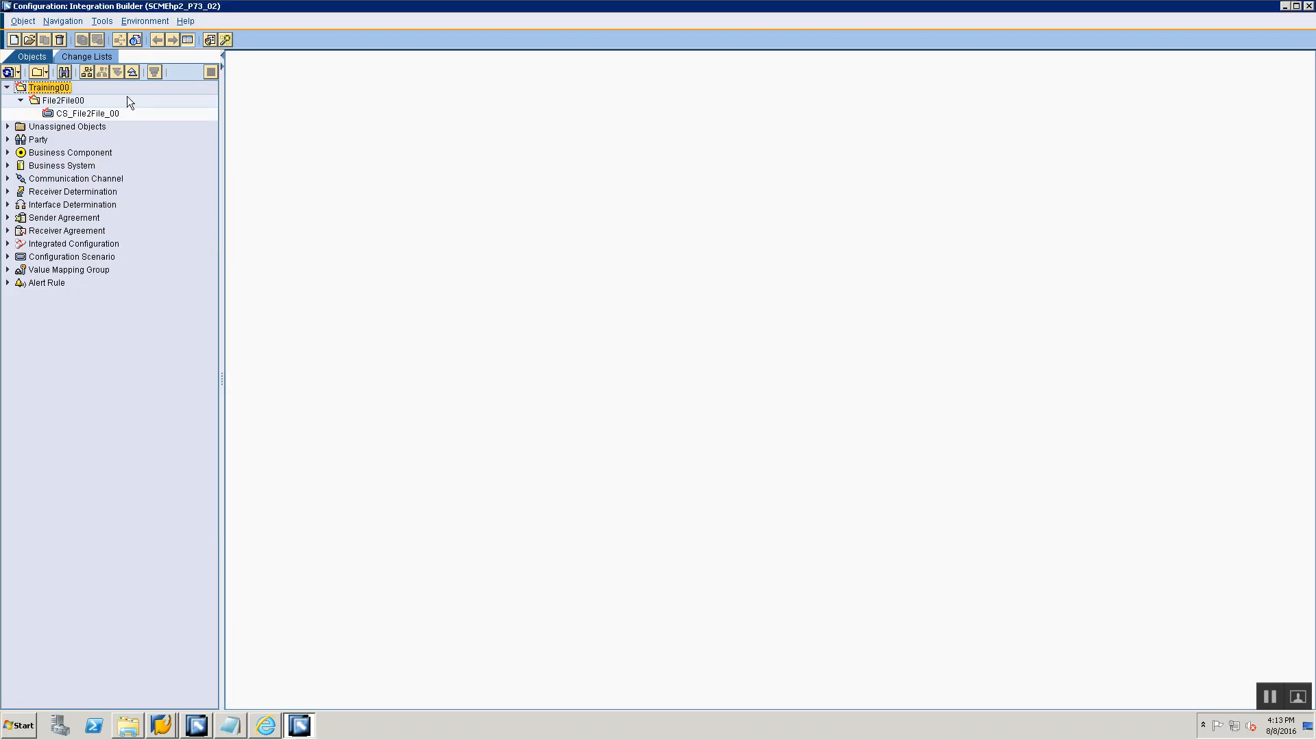
right_click(55, 88)
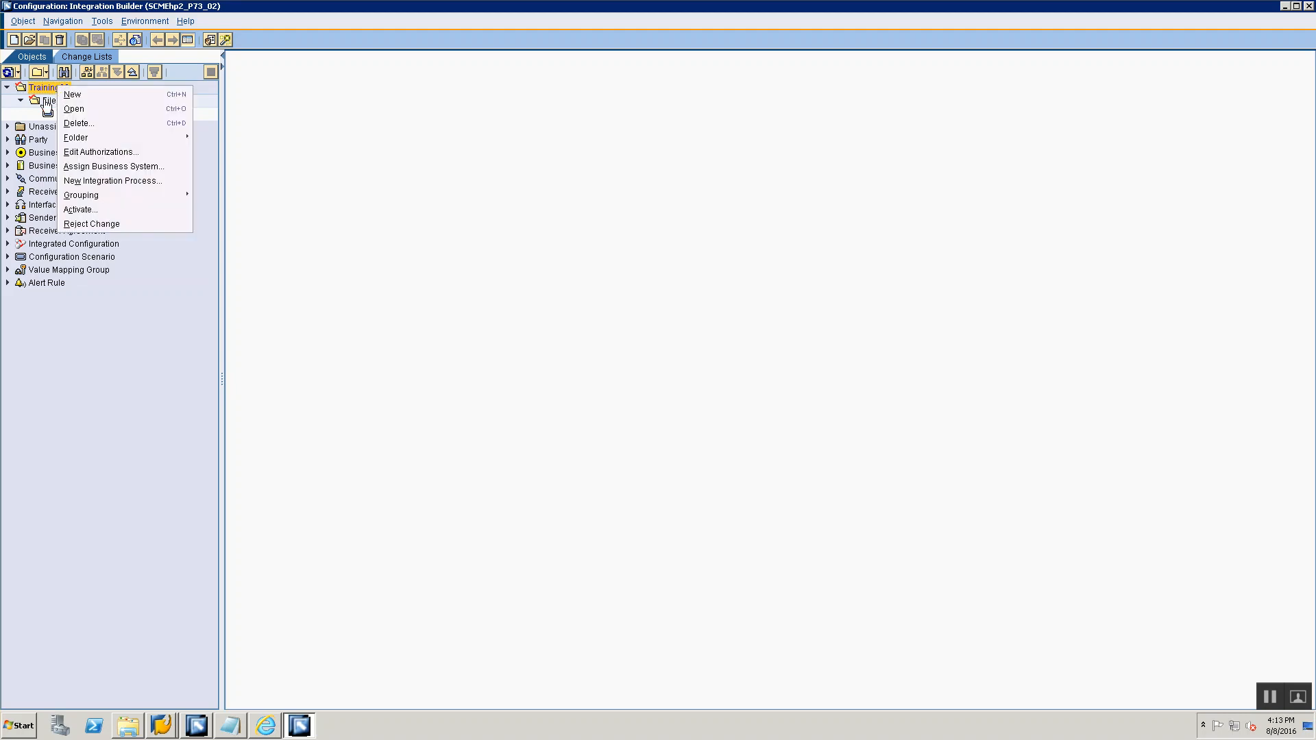
left_click(47, 101)
right_click(45, 103)
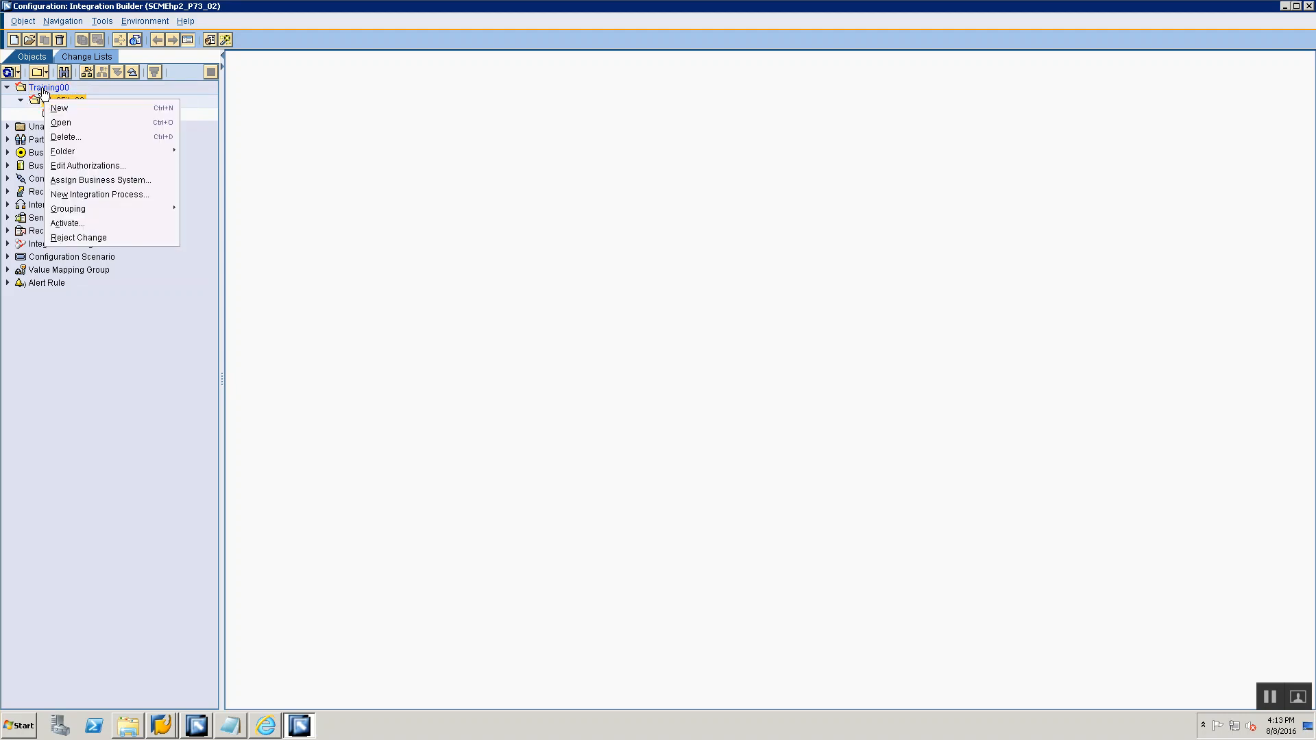
left_click(45, 89)
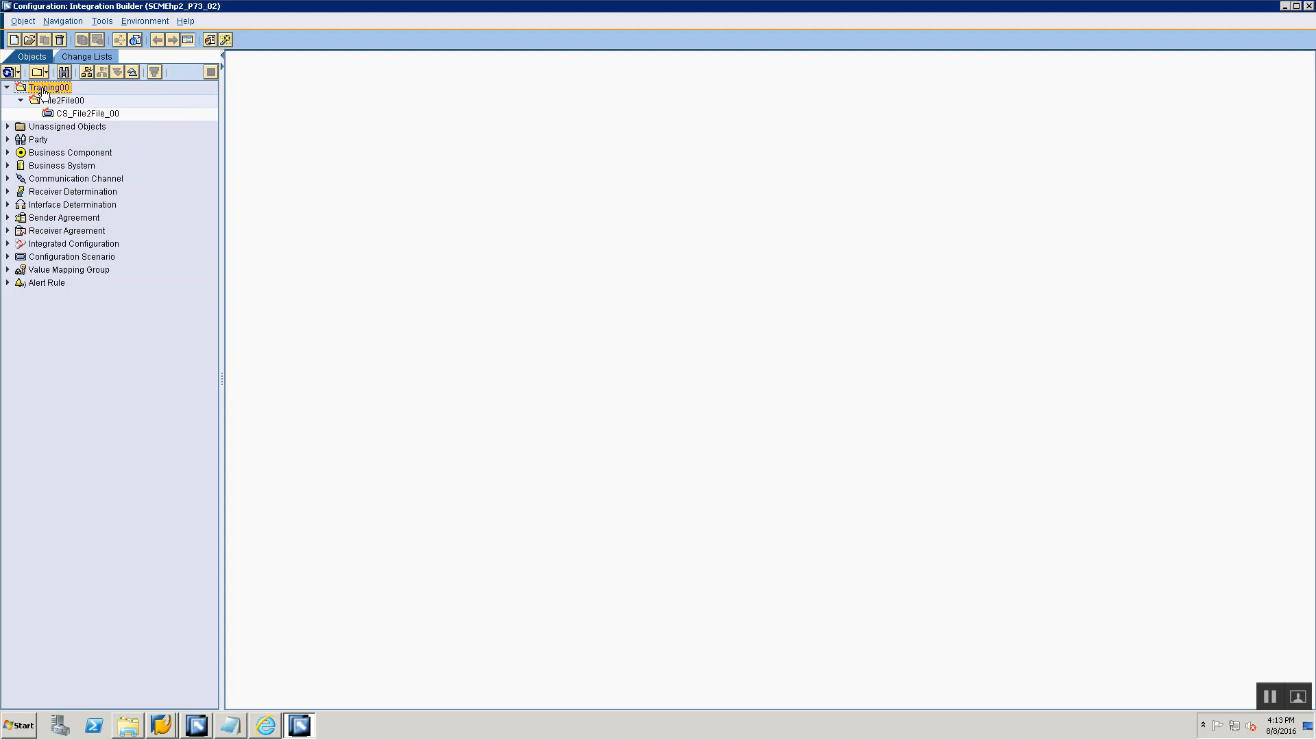
right_click(44, 91)
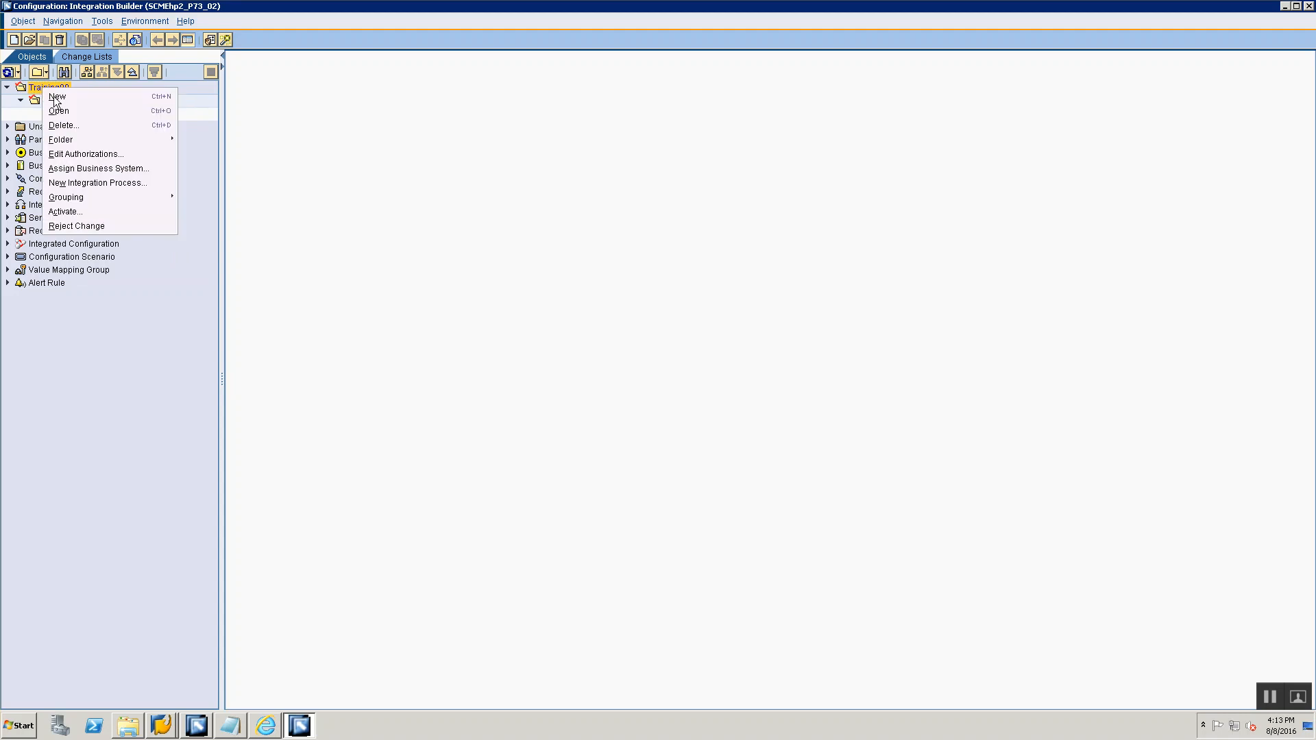
left_click(55, 98)
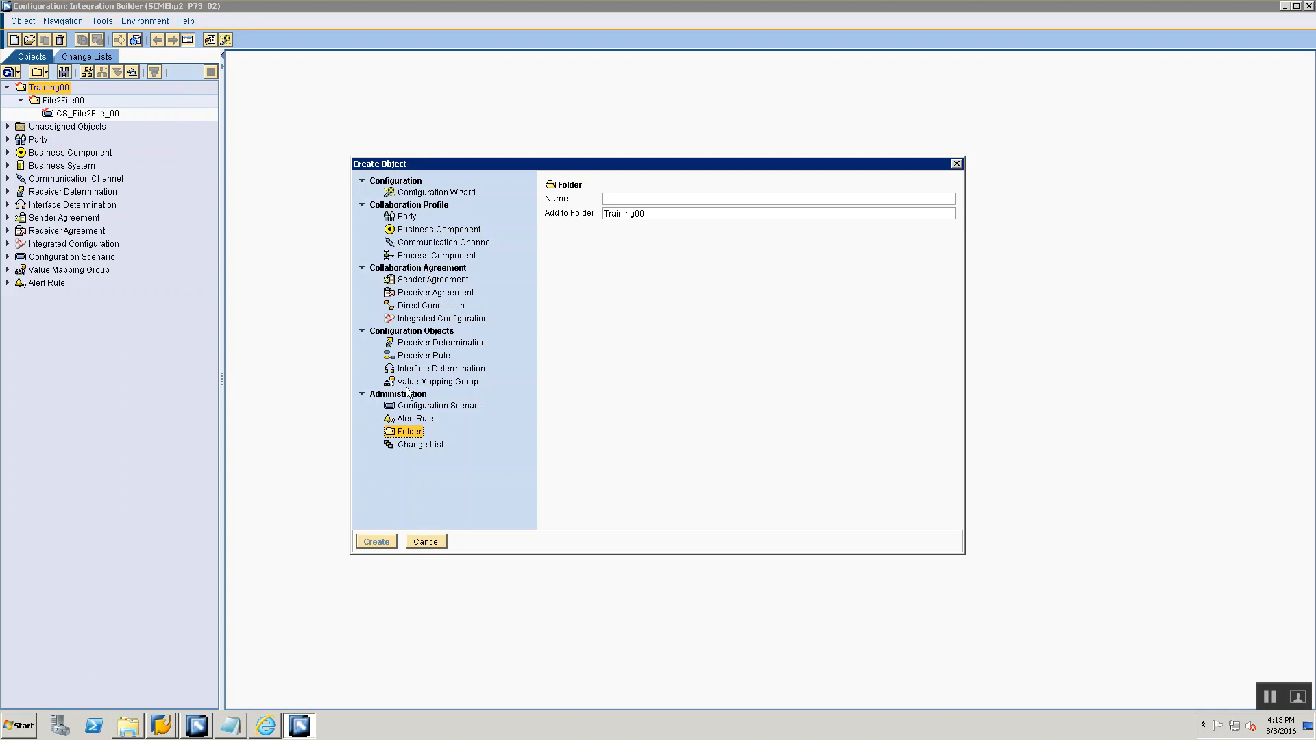
left_click(426, 541)
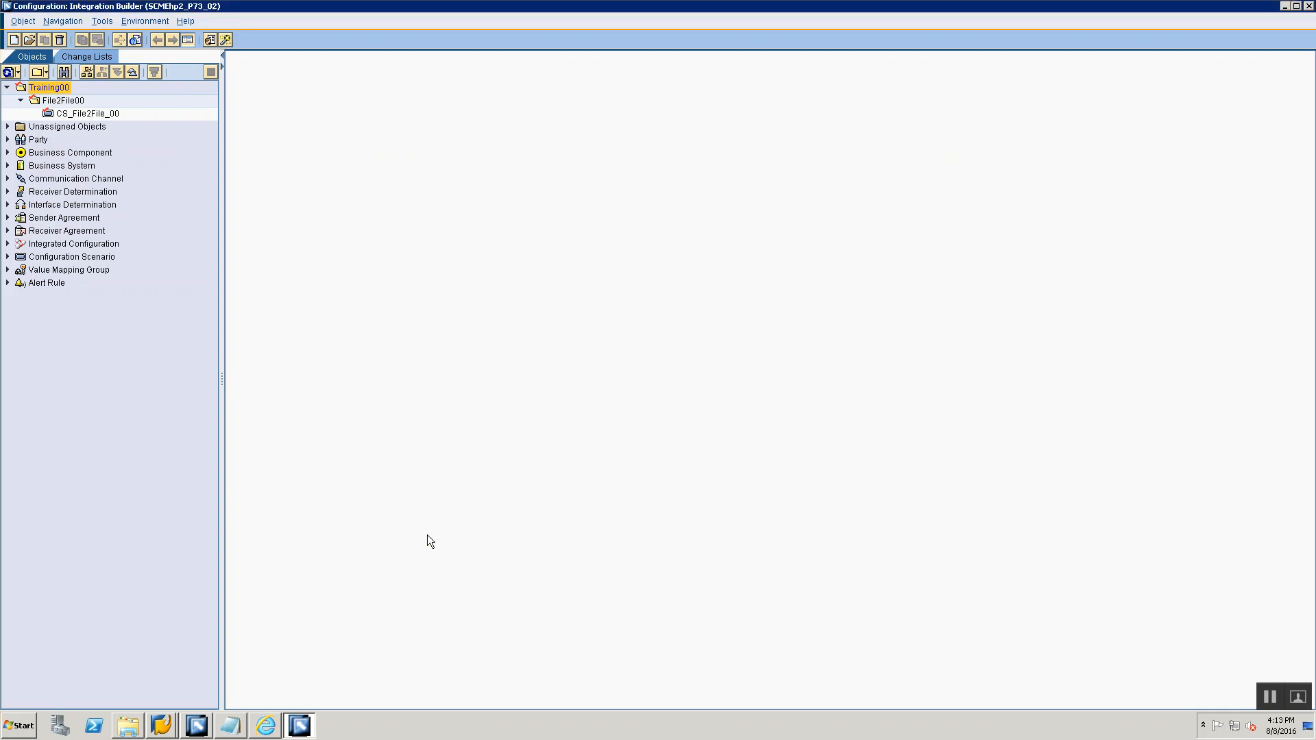
- Copy item 1 about importing the business system to the end of the Notepad notes and add "Right Click on Root Folder --> >Assign Business System" below it
right_click(60, 89)
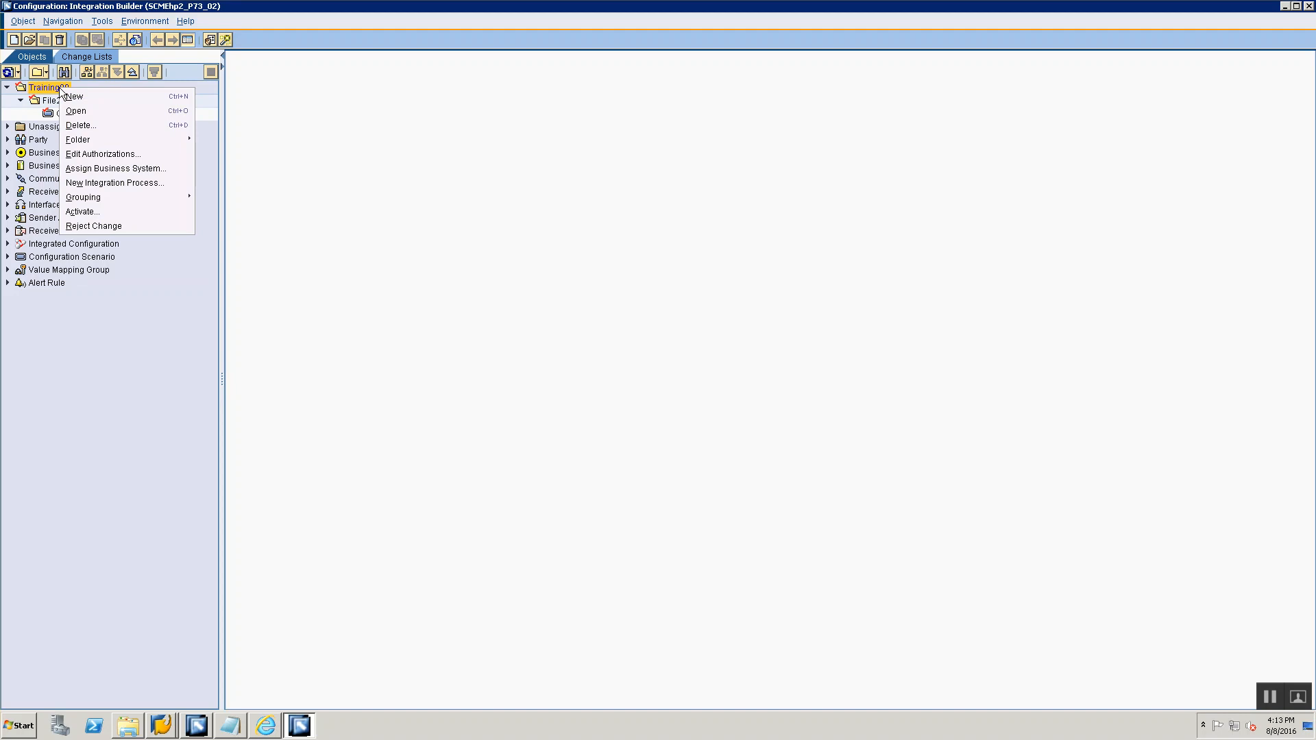
key("alt+Tab")
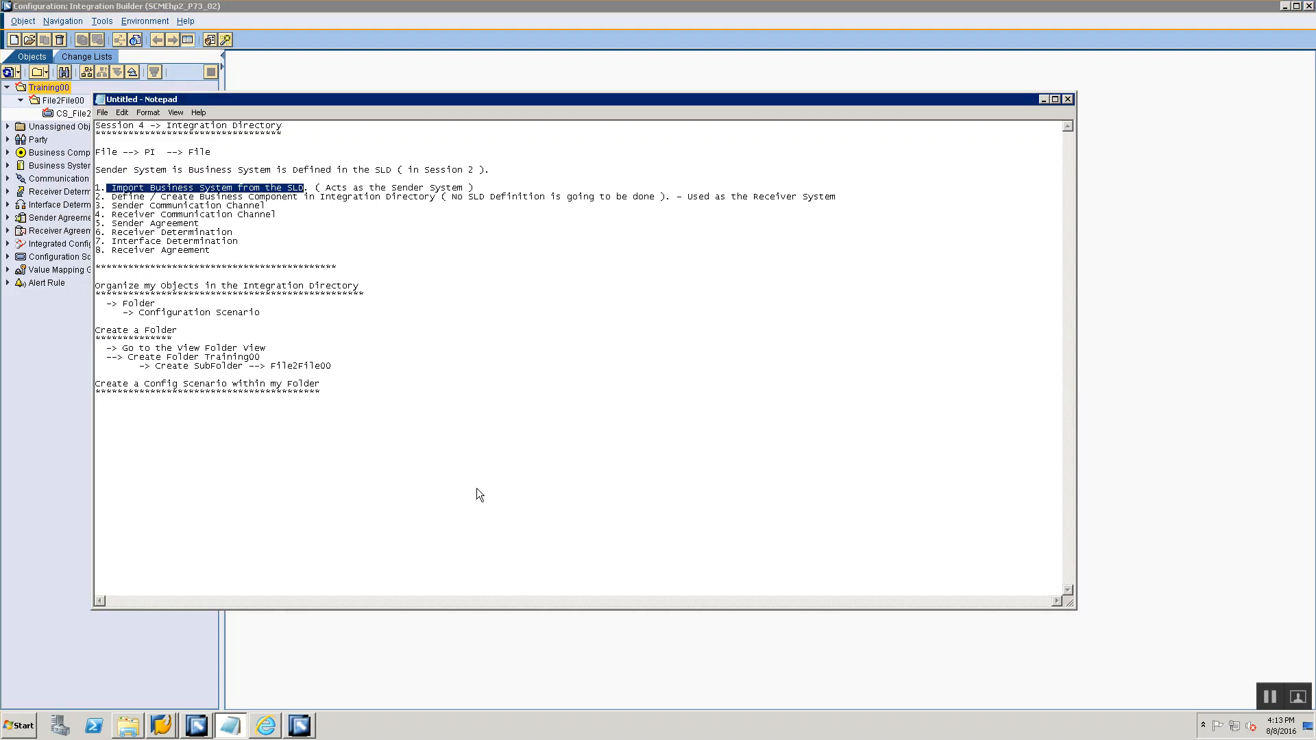
key("shift+End")
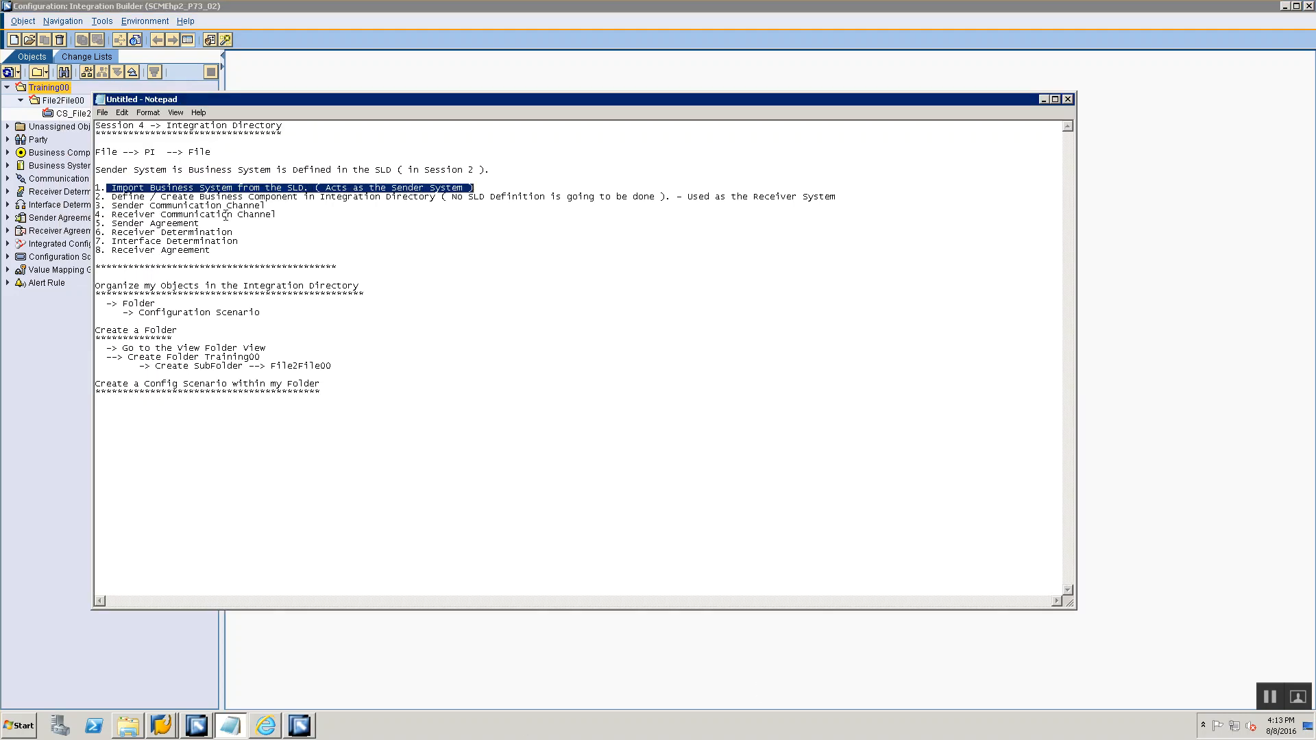
key("End")
key("shift+Home")
key("ctrl+c")
key("Down")
key("Down")
key("Down")
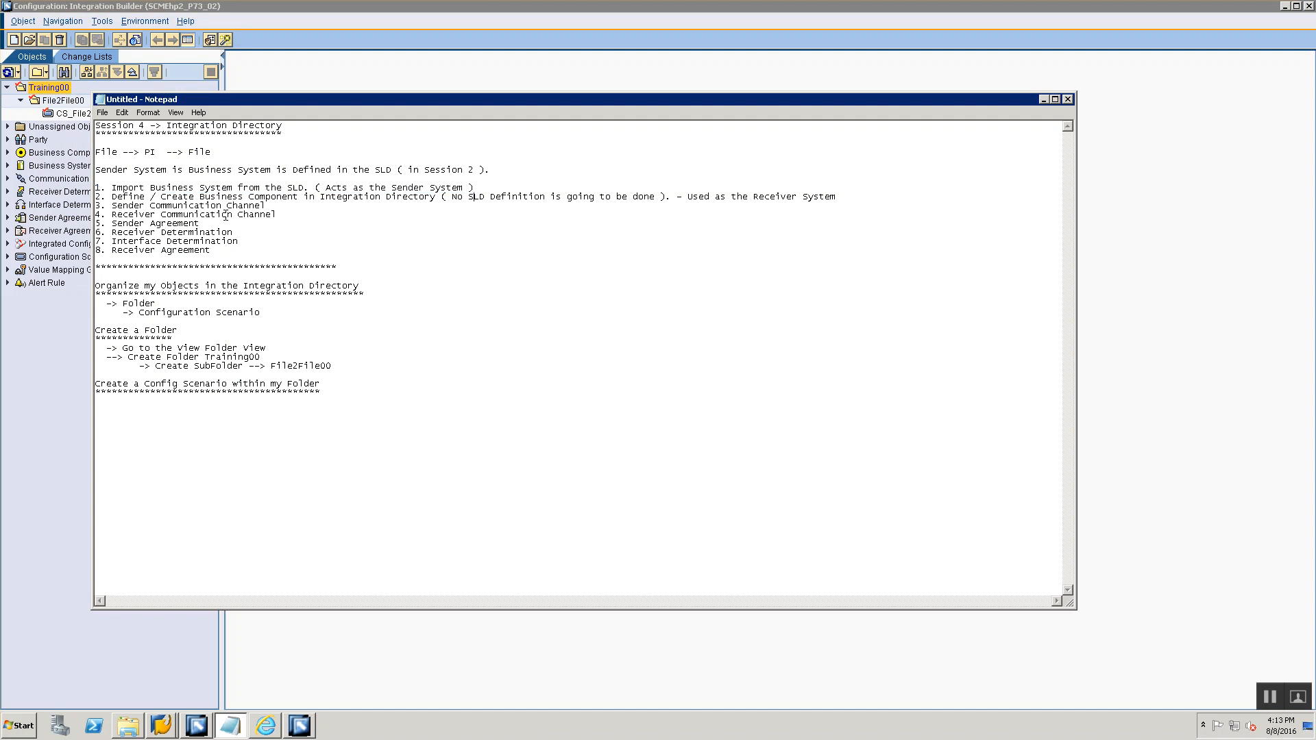
key("ctrl+End")
key("ctrl+v")
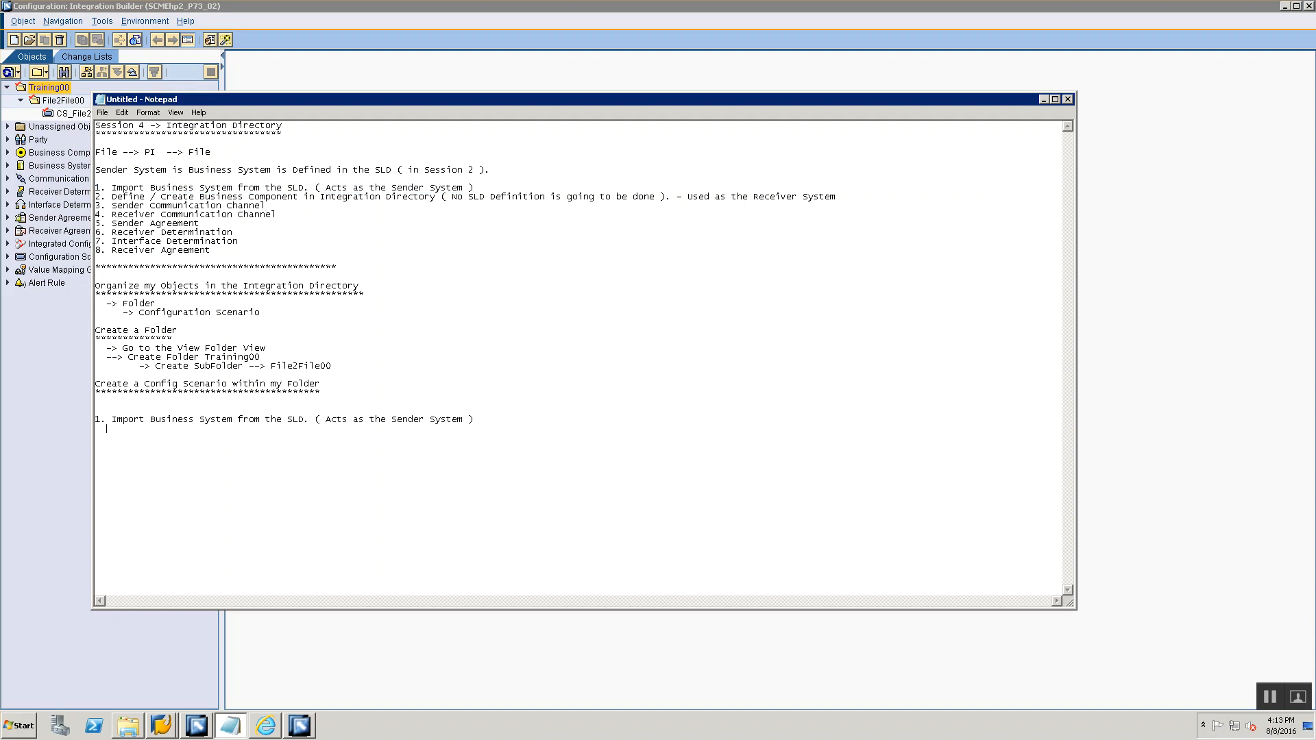
type("Right Click on Root Folder --> >Assign Business System")
- Switch to the Integration Builder, start the Assign Business System wizard for the Training00 folder, and continue past the introduction
key("alt+Tab")
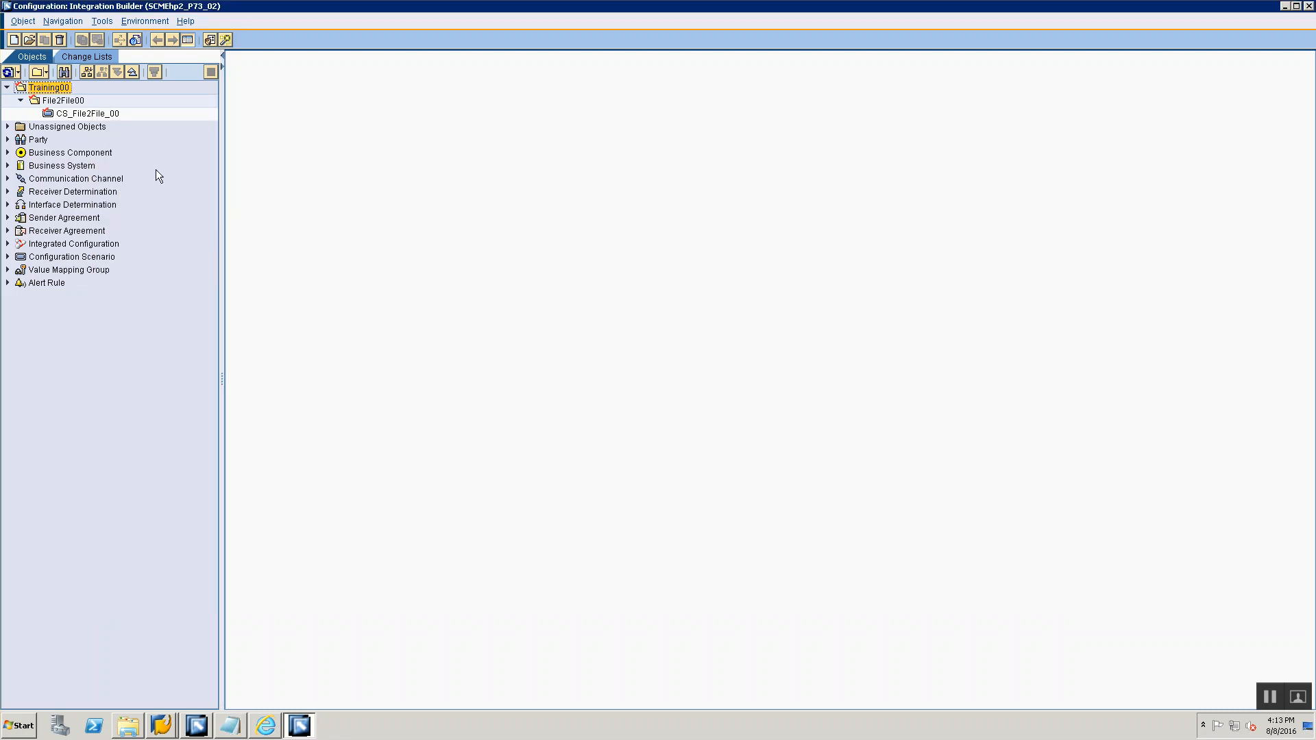
right_click(57, 87)
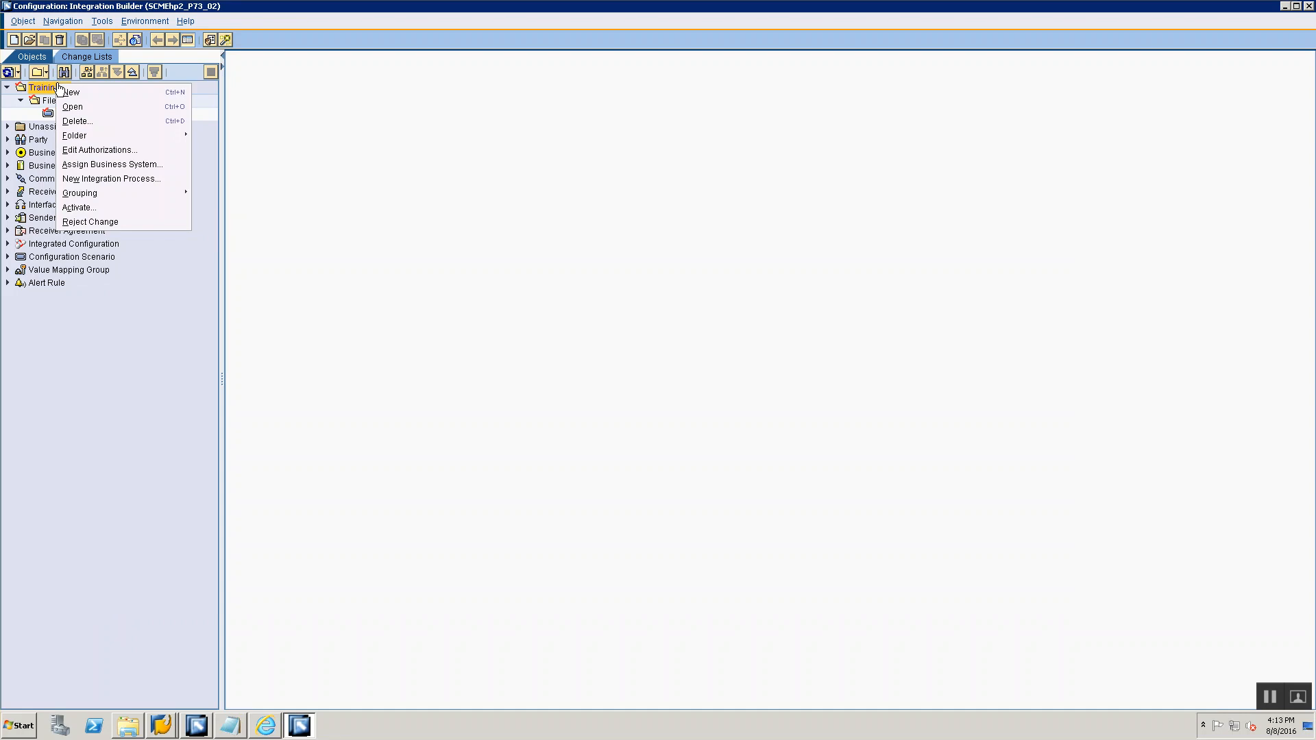
left_click(90, 166)
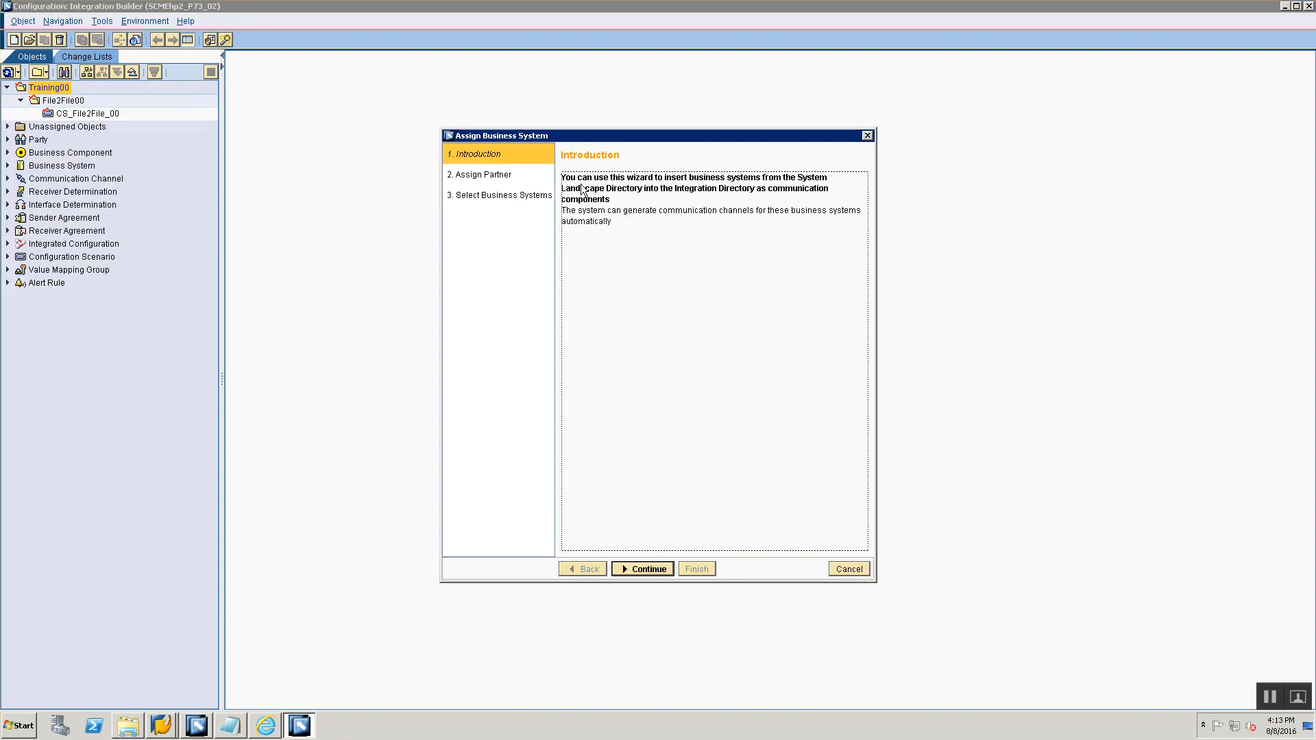
left_click(656, 573)
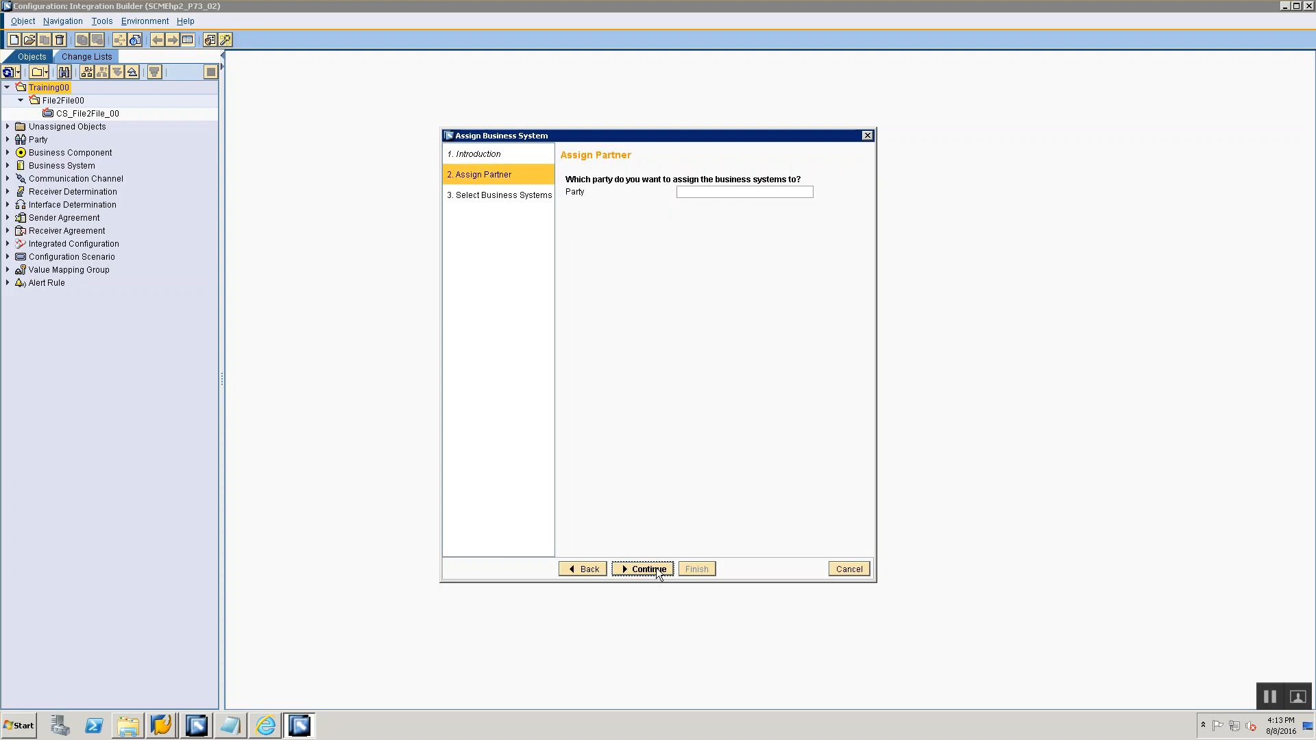
- Add the line "Party Blank" to the Notepad notes, then return to the wizard and continue with the party left empty
key("alt+Tab")
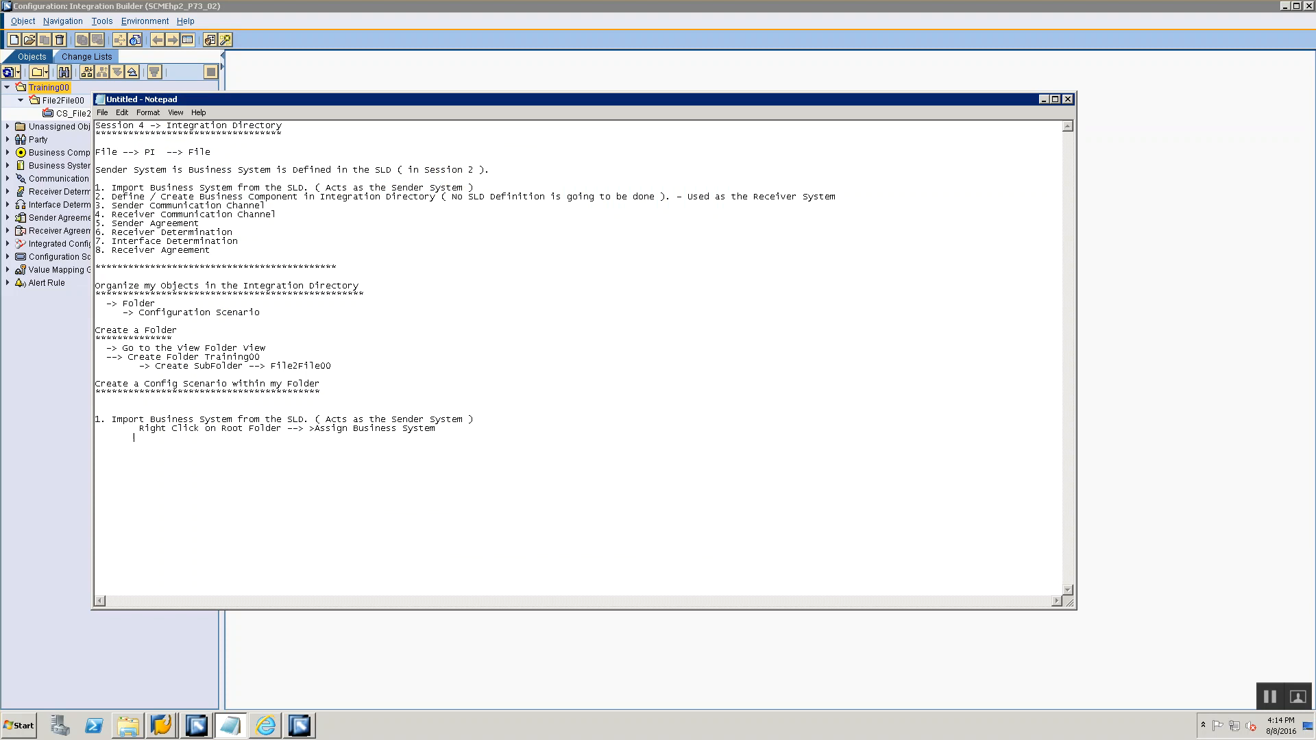
type("Party s")
key("Home")
key("Tab")
type("Blank")
key("alt+Tab")
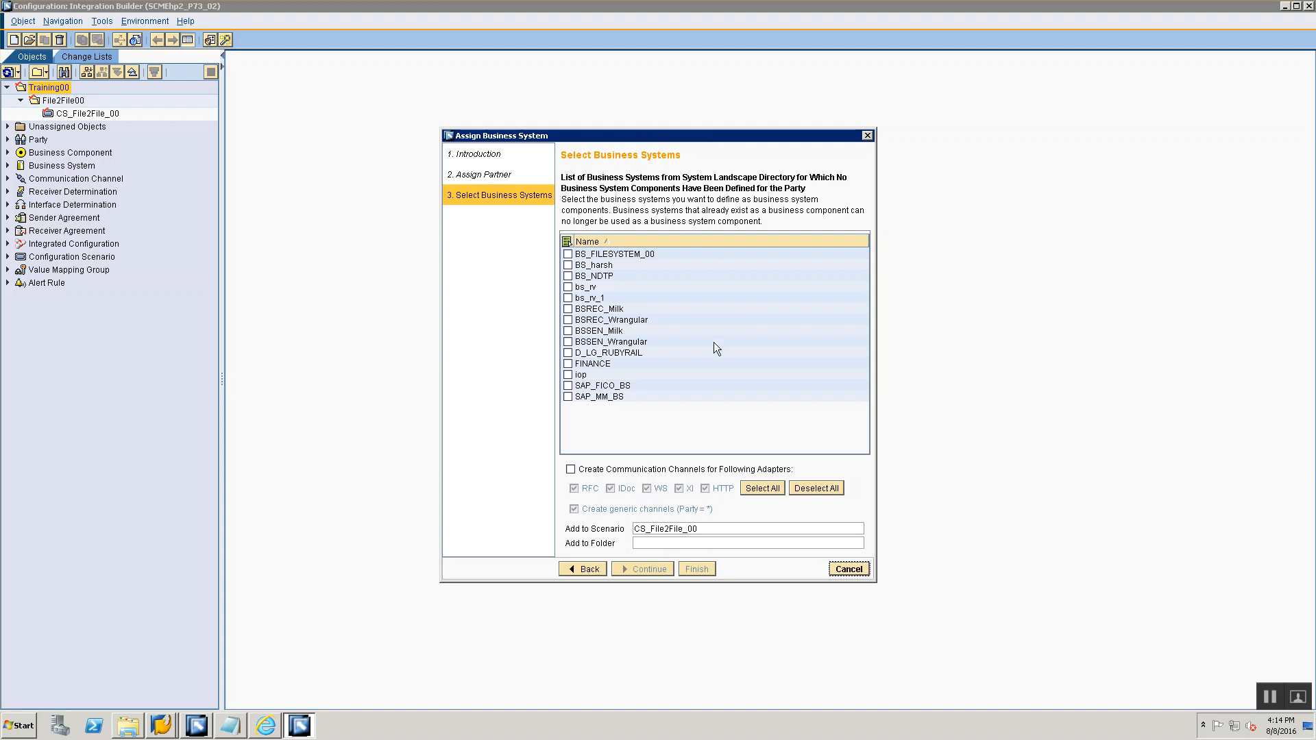
- Open SLD Notes.txt from the Training folder, copy the business system name BS_FILESYSTEM_00, and return to the Assign Business System wizard
key("alt+Tab")
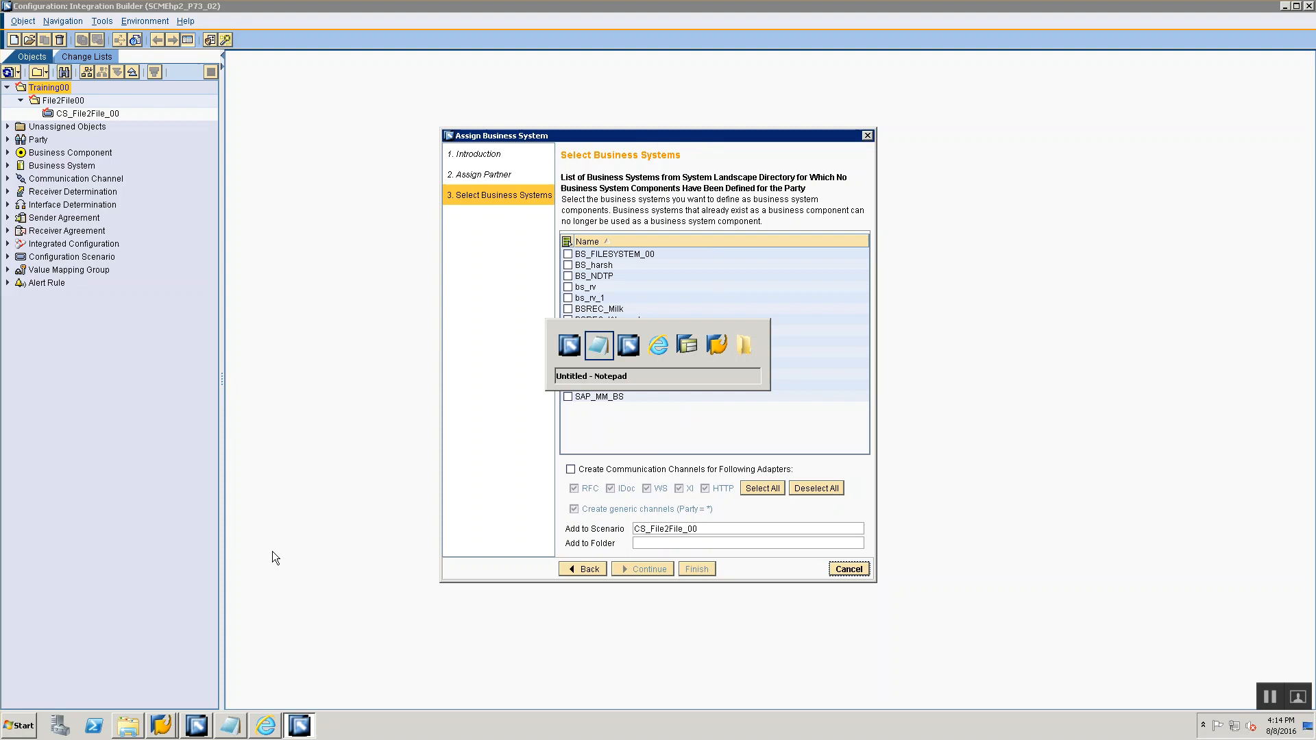
key("alt+Tab")
key("alt+Tab")
key("alt+Tab")
key("alt+Tab")
key("alt+Tab")
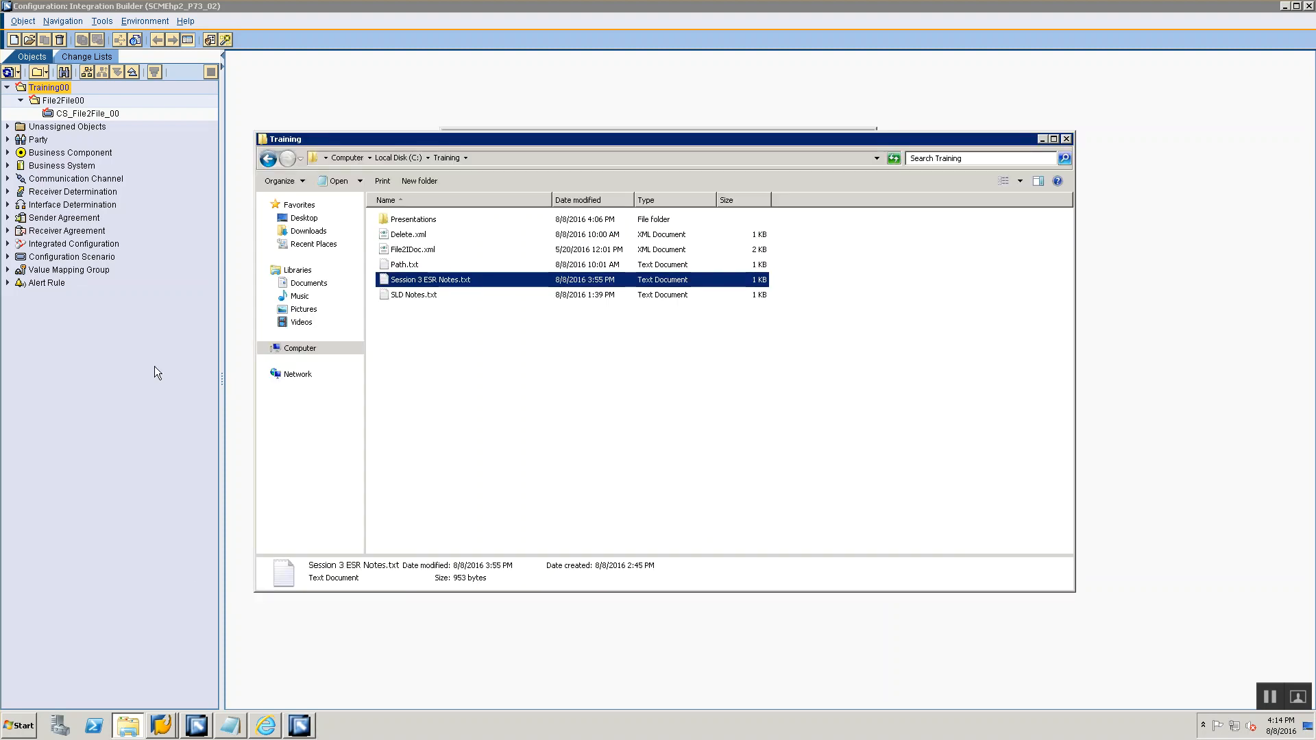
double_click(411, 295)
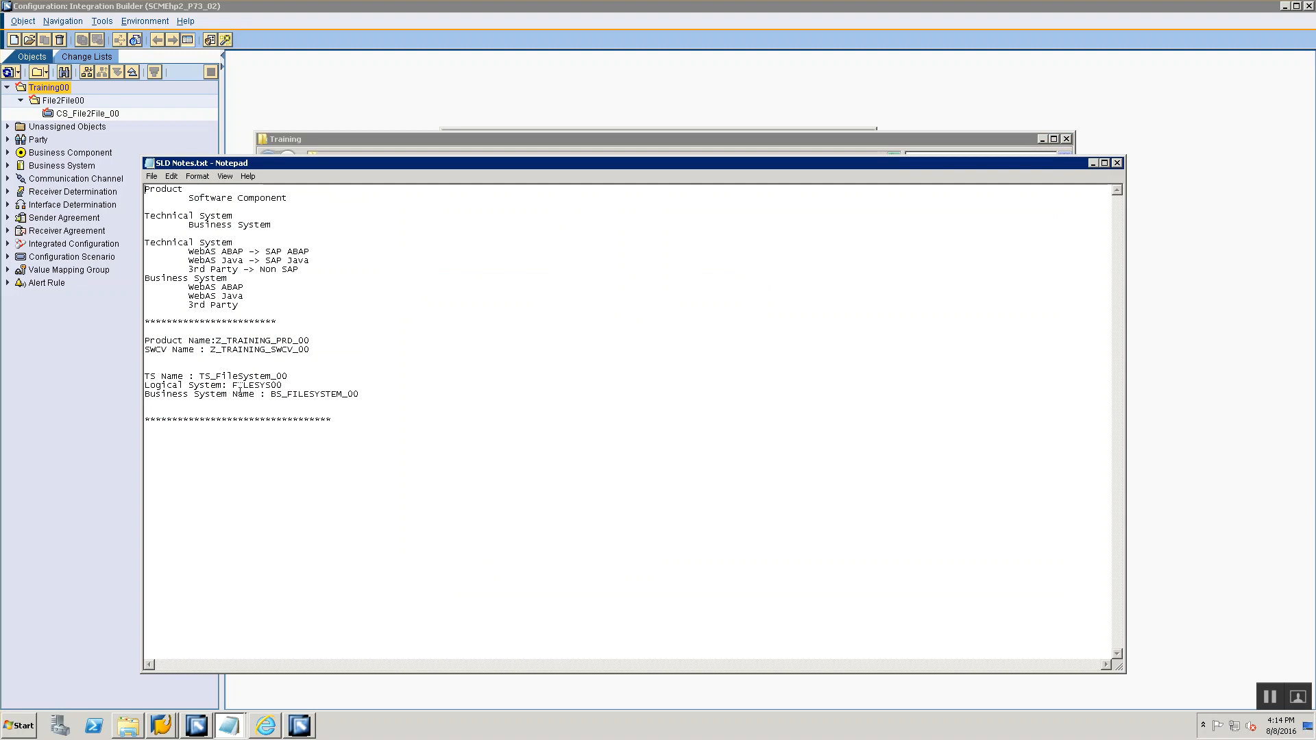
left_click_drag(272, 398, 363, 399)
key("ctrl+c")
key("alt+Tab")
key("alt+Tab")
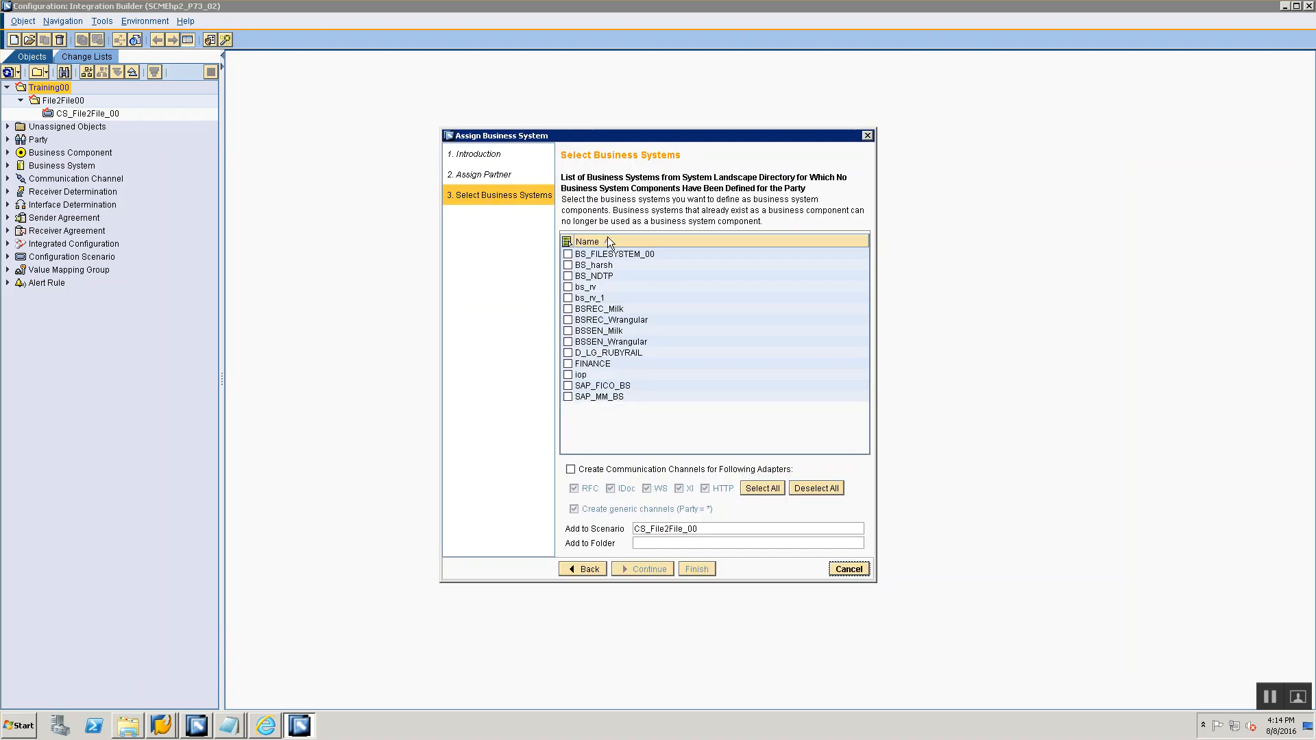
- Select the BS_FILESYSTEM_00 business system in the wizard and set Training00 as the folder to add it to
left_click(568, 255)
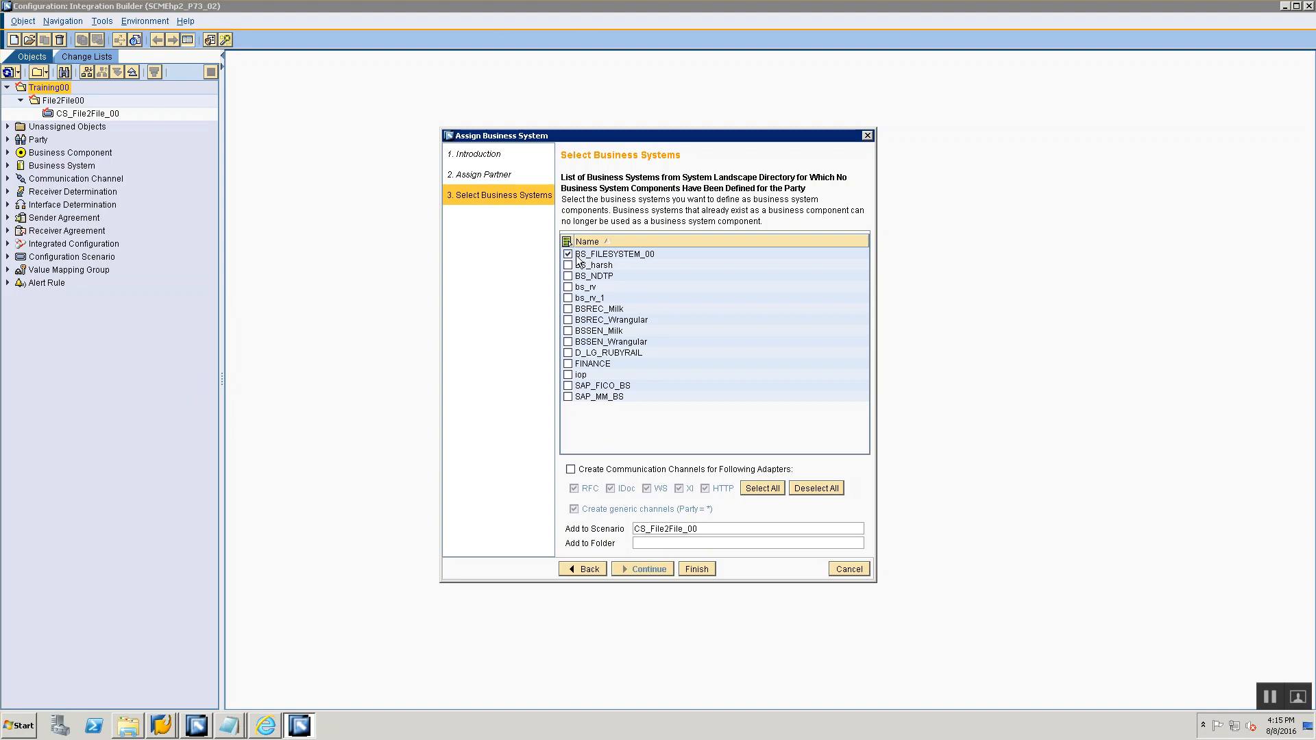
left_click(647, 544)
left_click(850, 543)
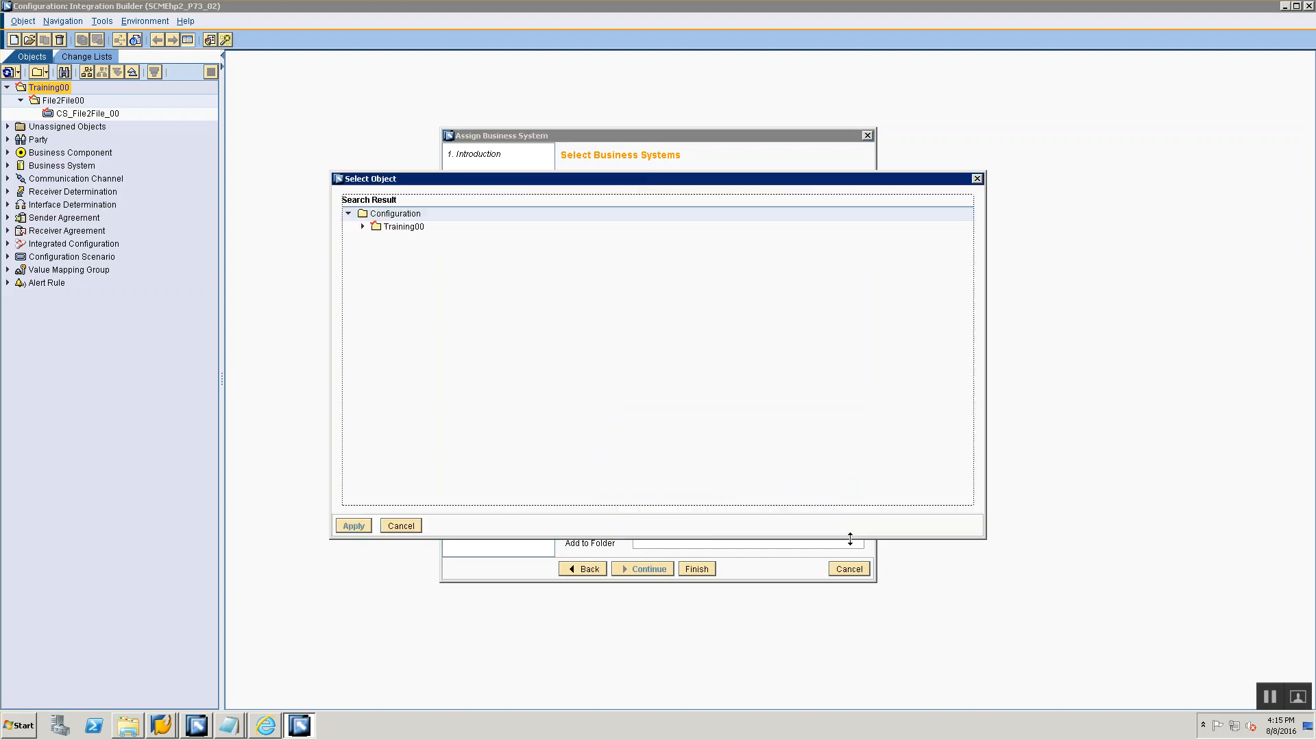
left_click(417, 228)
left_click(354, 525)
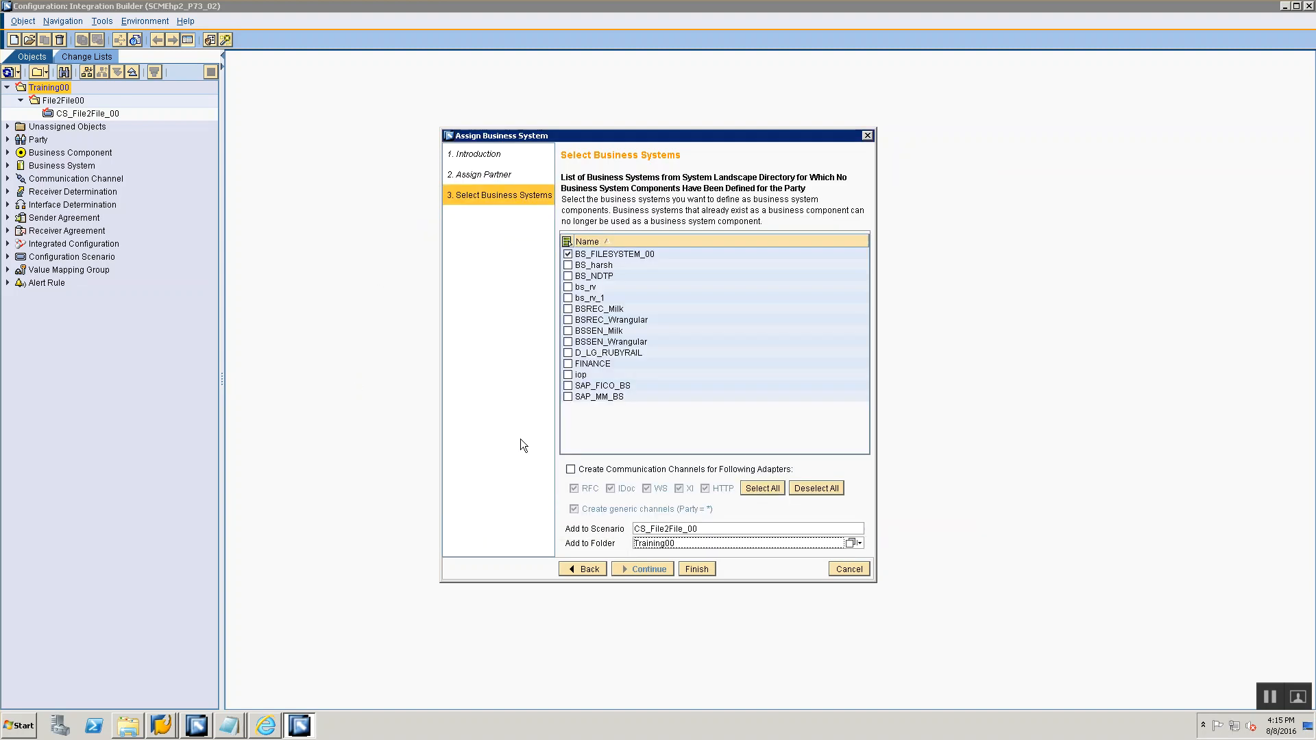
- Add the lines "Select BS_FILESYSTEM_00" and "Assign to Configuration Scenario and Root Folder" below "Party Blank" in the Notepad notes
key("alt+Tab")
key("alt+Tab")
key("alt+Tab")
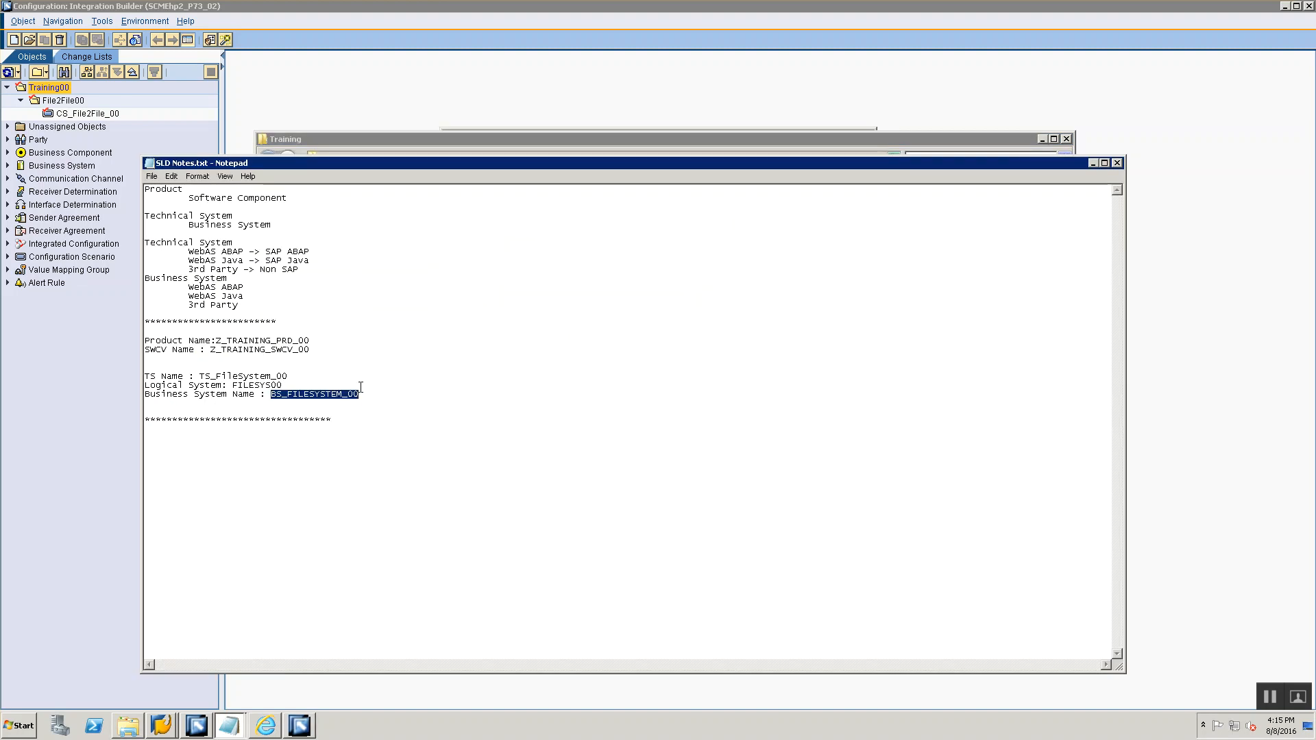
key("alt+Tab")
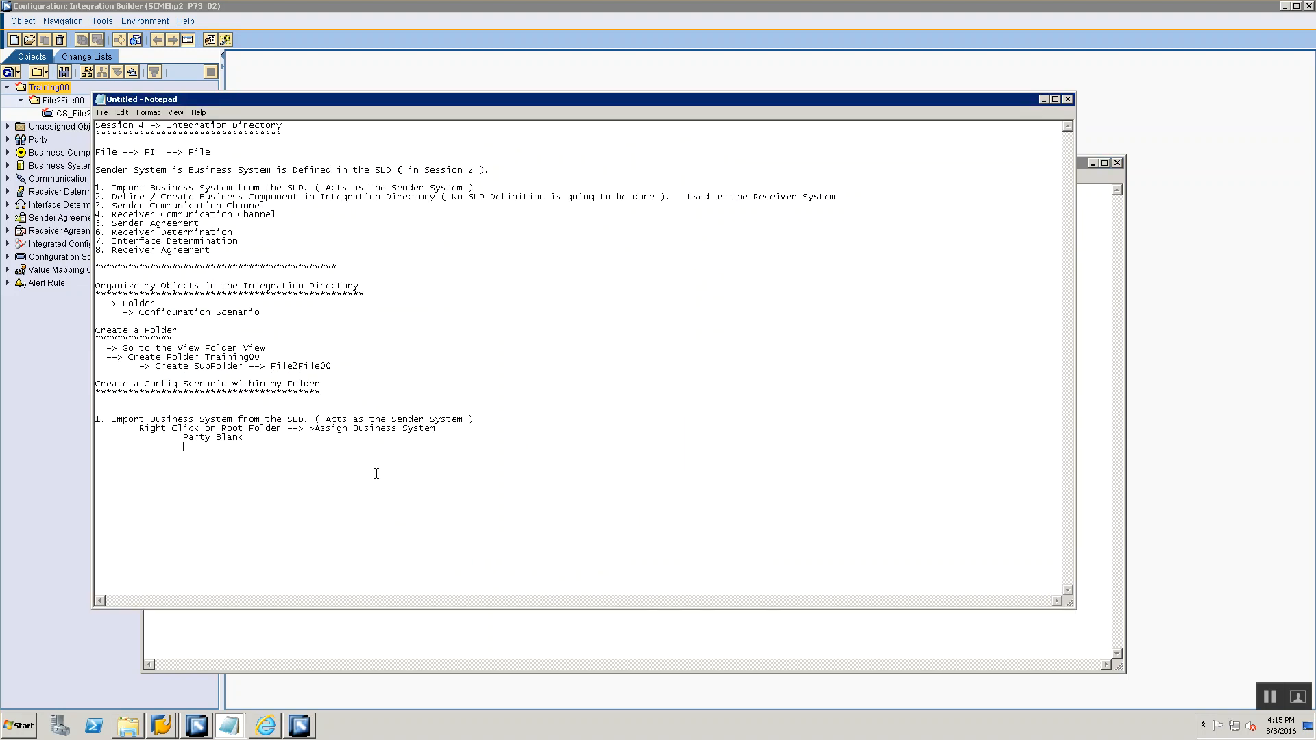
type("Select BS")
key("alt+Tab")
key("alt+Tab")
key("BackSpace")
key("BackSpace")
key("BackSpace")
key("ctrl+v")
type("Assign to Configuration Sce")
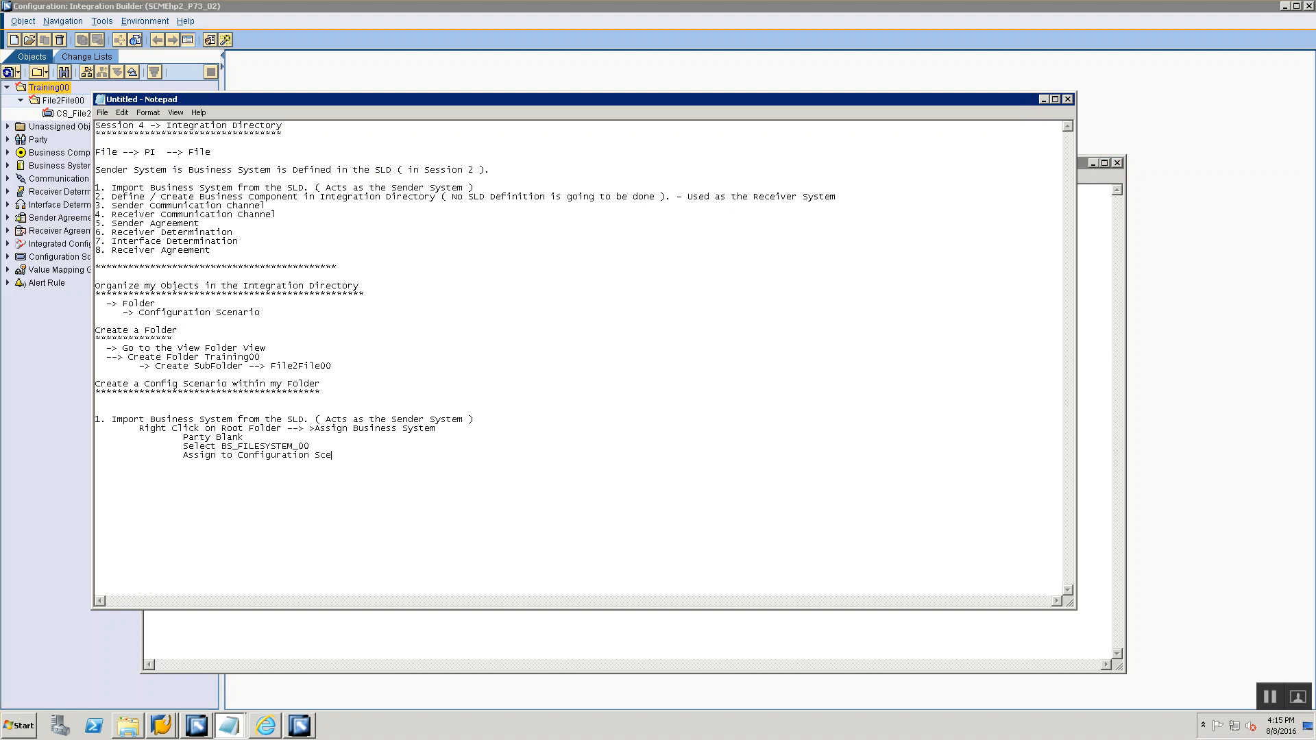
type("nario and Root Folde")
- Save the untitled Notepad notes in the Training folder as "Session 4 Integration Directory"
key("alt+Tab")
key("alt+Tab")
key("alt+Tab")
key("ctrl+s")
type("Se")
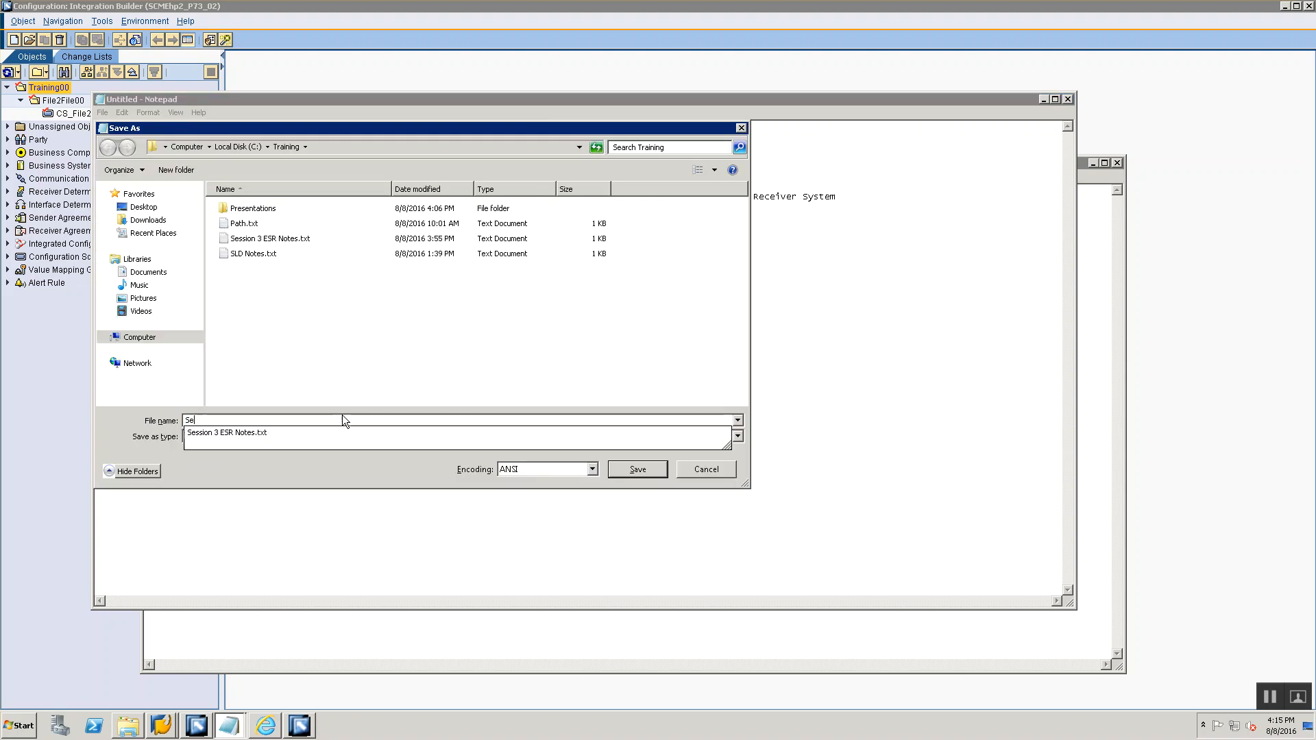
type("ssion 4 Integr")
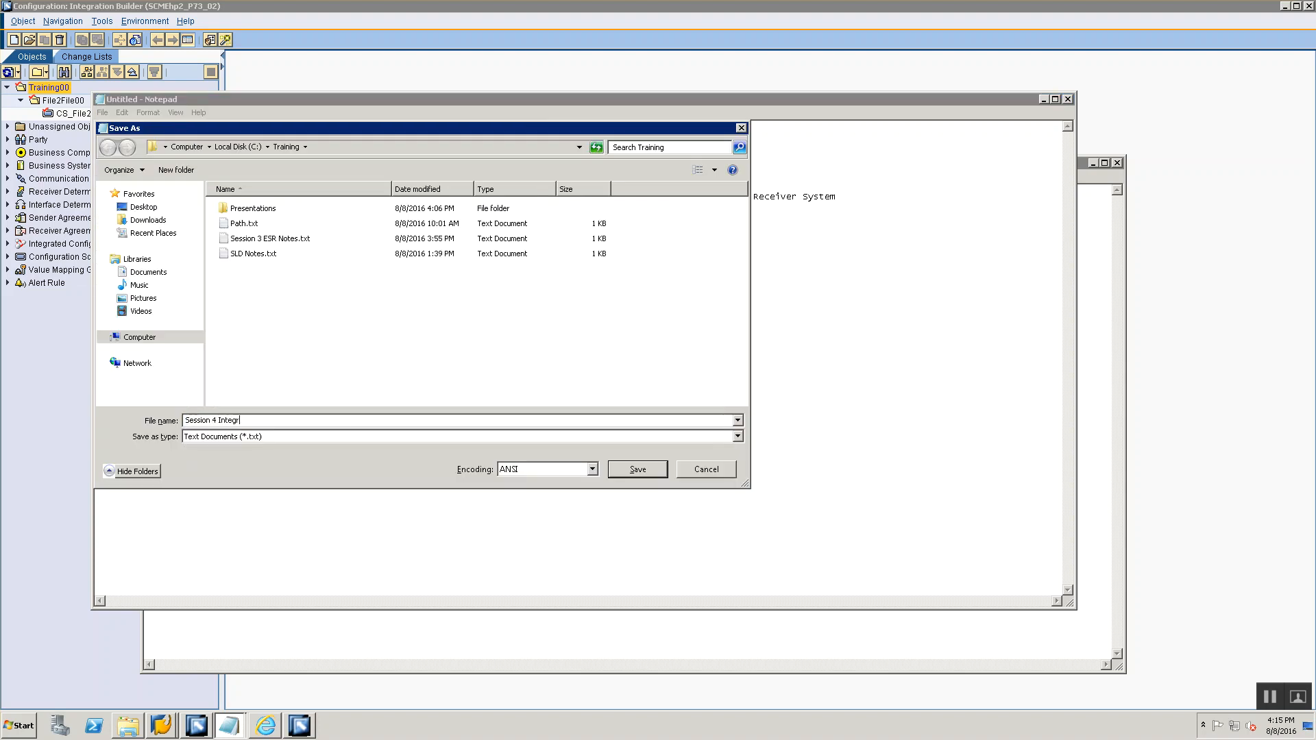
type("ation Directory")
key("Return")
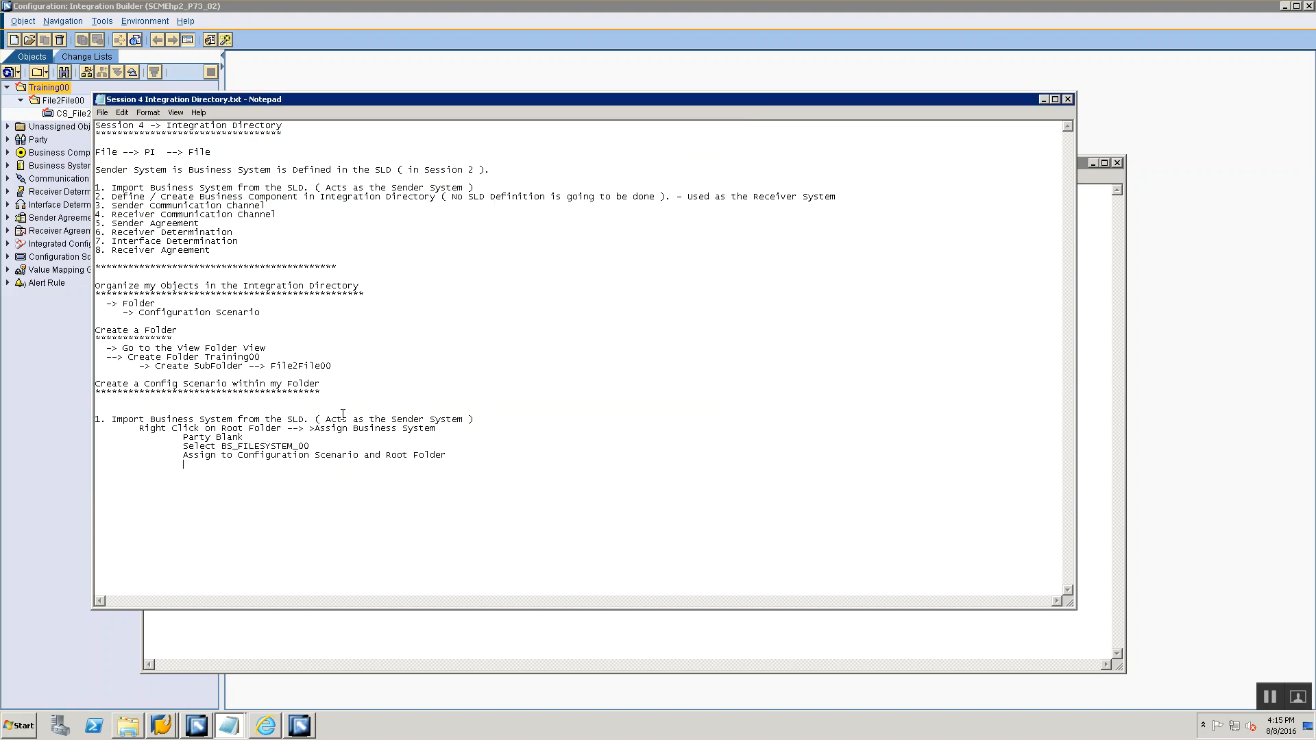
- Close SLD Notes.txt and return to the Assign Business System wizard in the Integration Builder
key("alt+Tab")
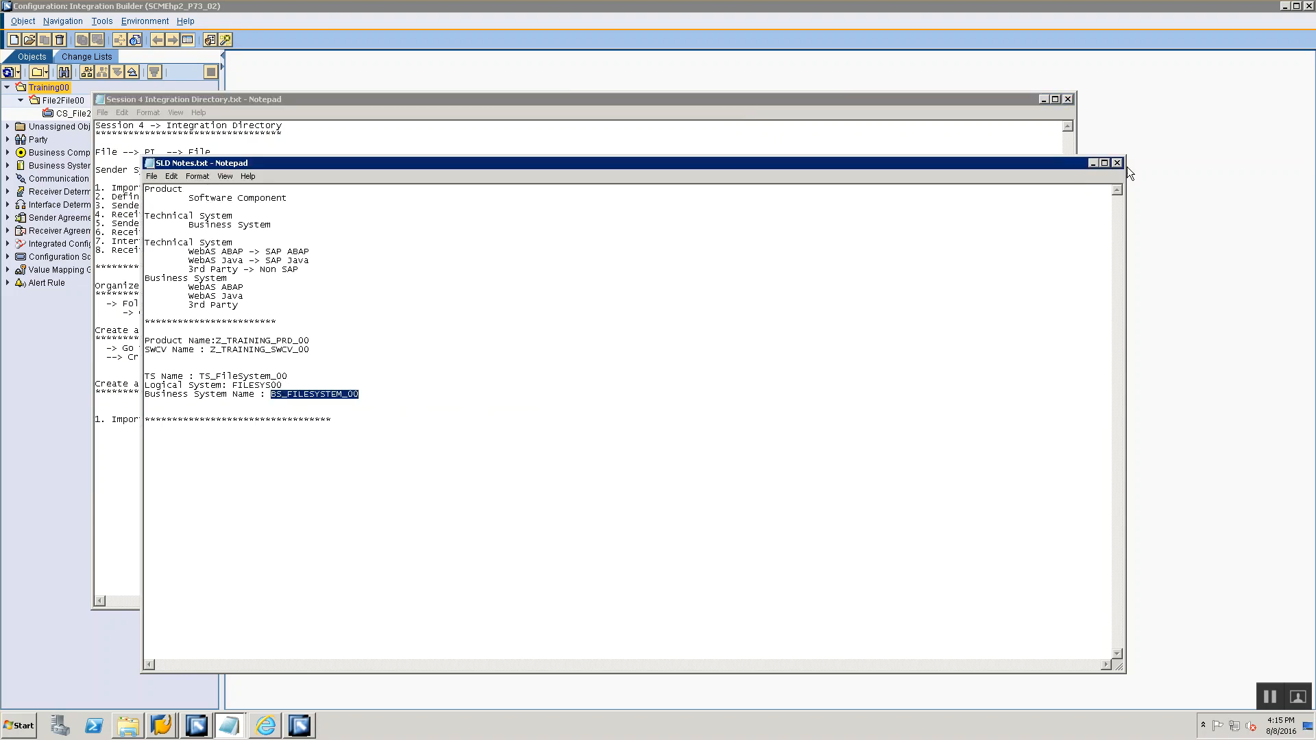
left_click(1119, 167)
key("alt+Tab")
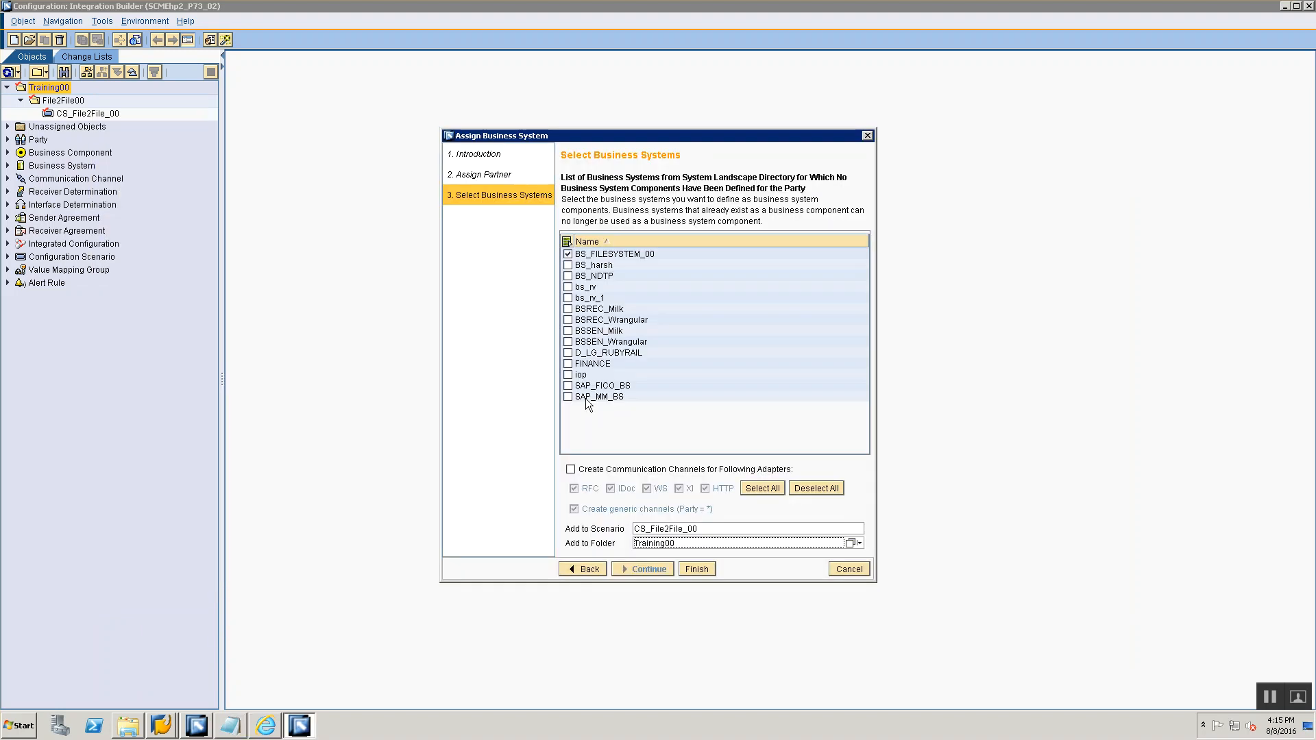
- Finish assigning BS_FILESYSTEM_00 to CS_File2File_00 and the Training00 folder, and close the wizard summary
left_click(693, 569)
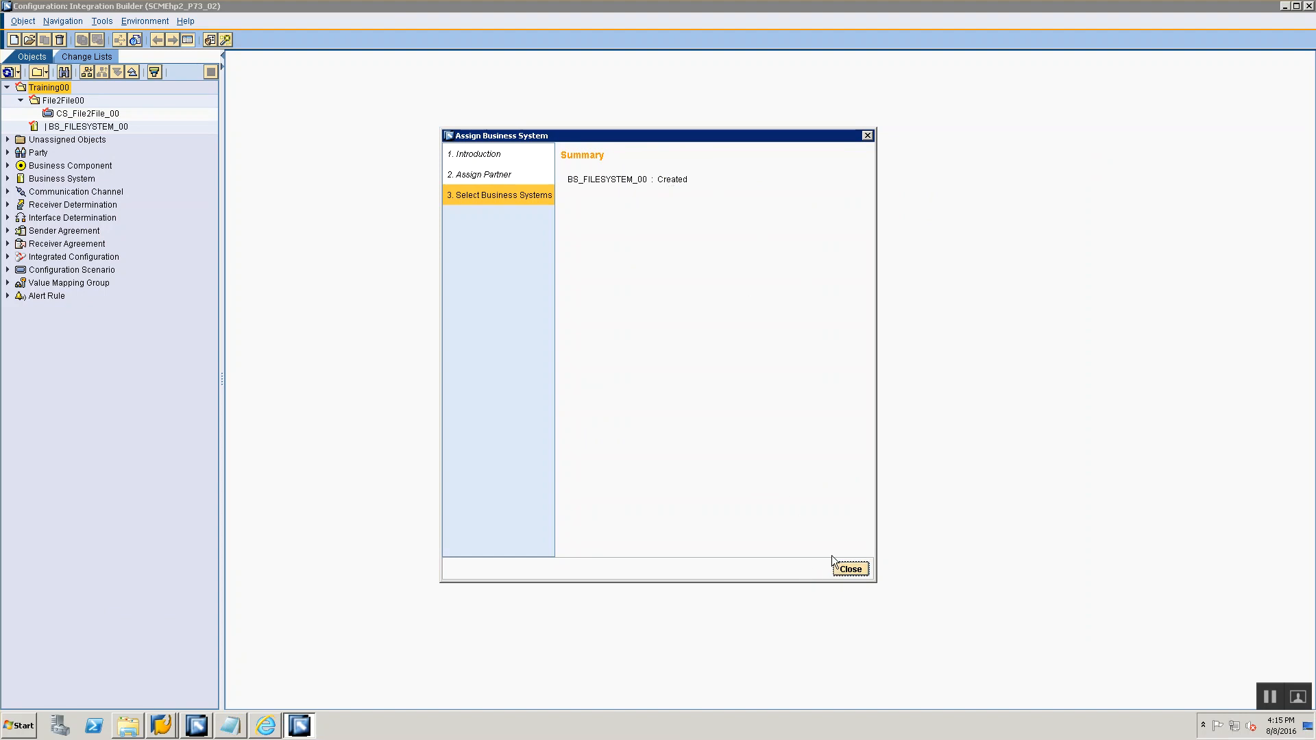
left_click(848, 569)
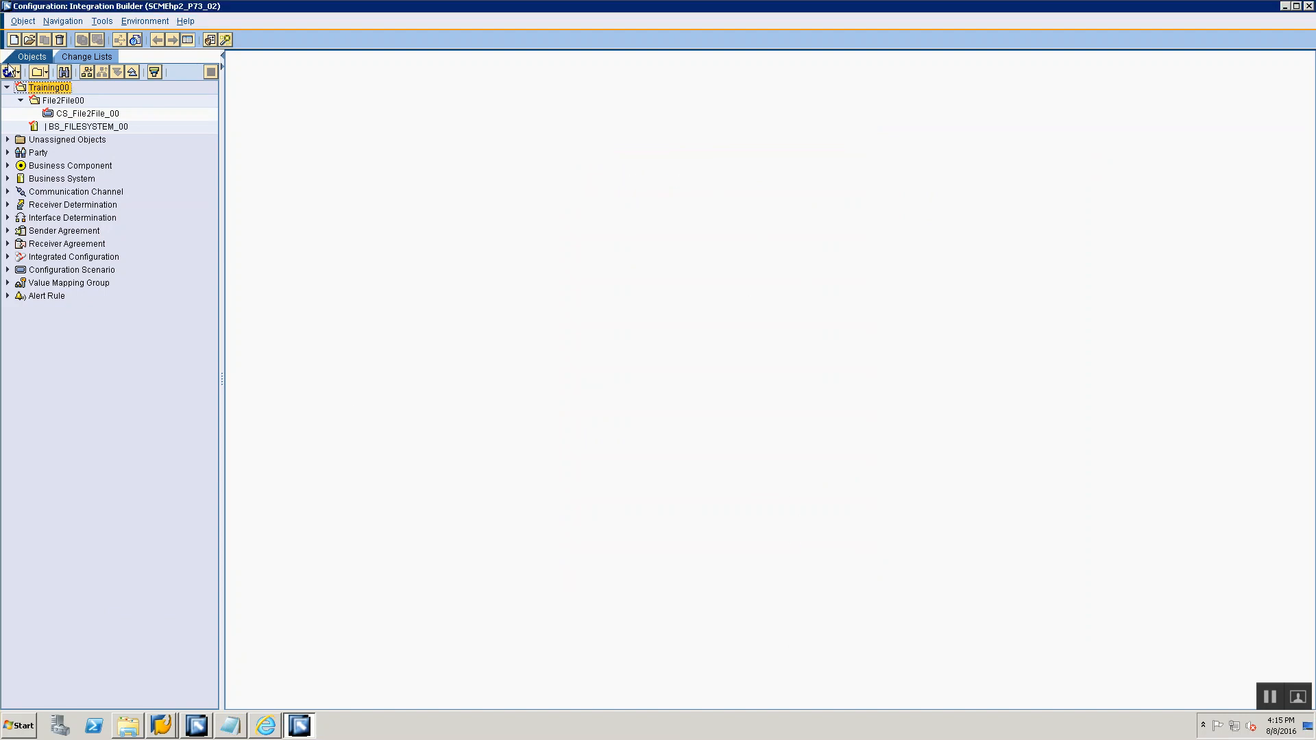
- Open the BS_FILESYSTEM_00 business system, review its inbound and outbound interfaces, and close it
double_click(78, 127)
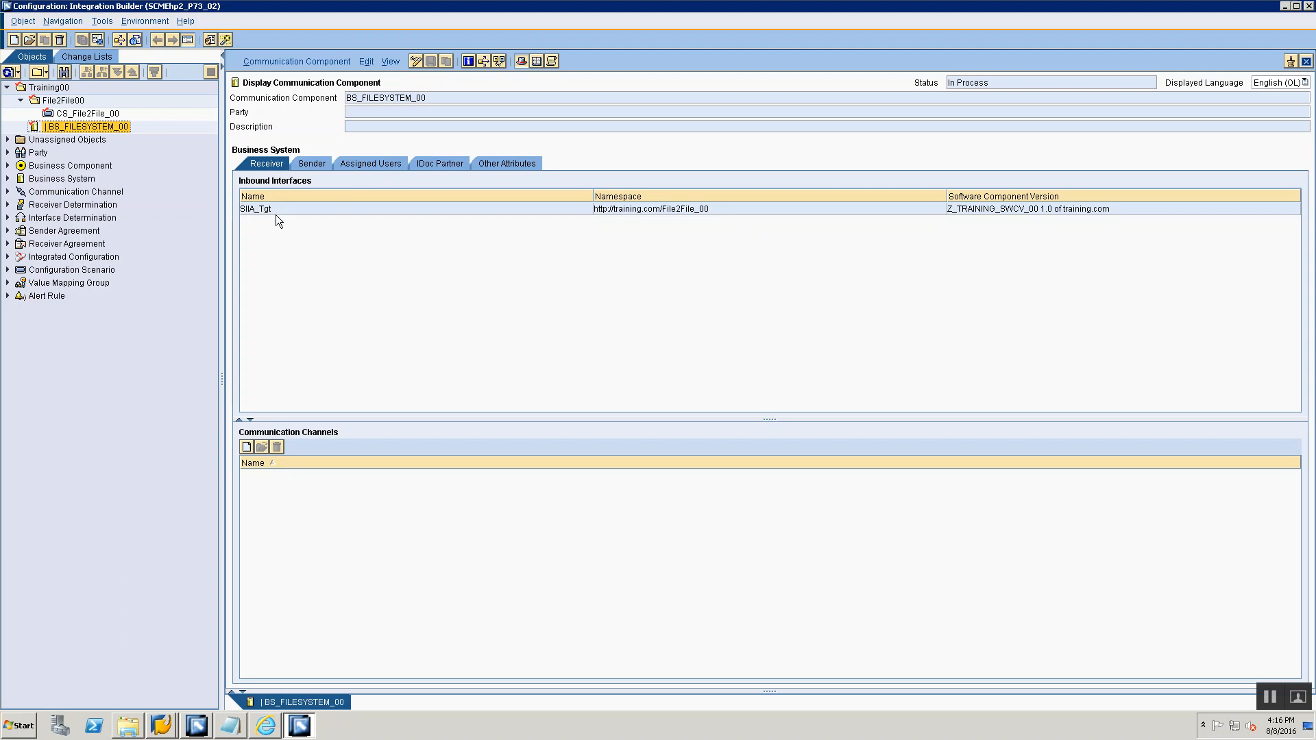
left_click(314, 165)
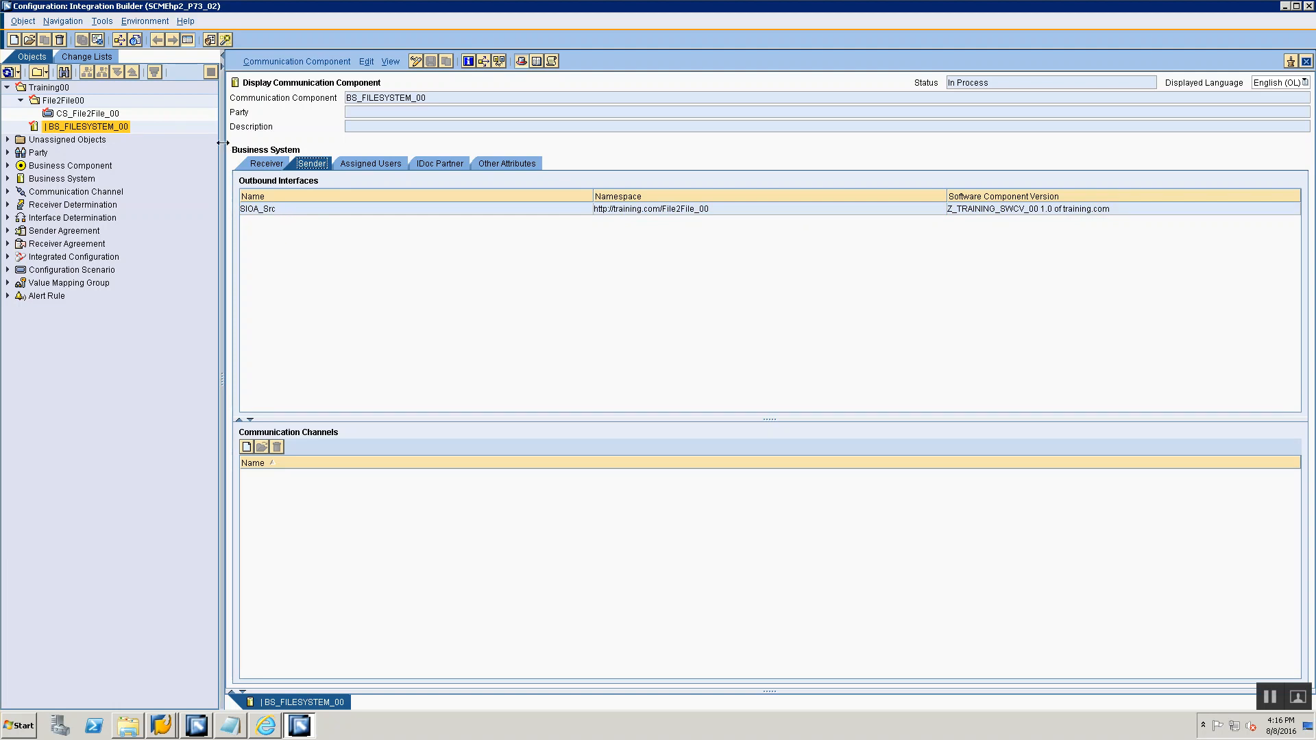
left_click(1305, 62)
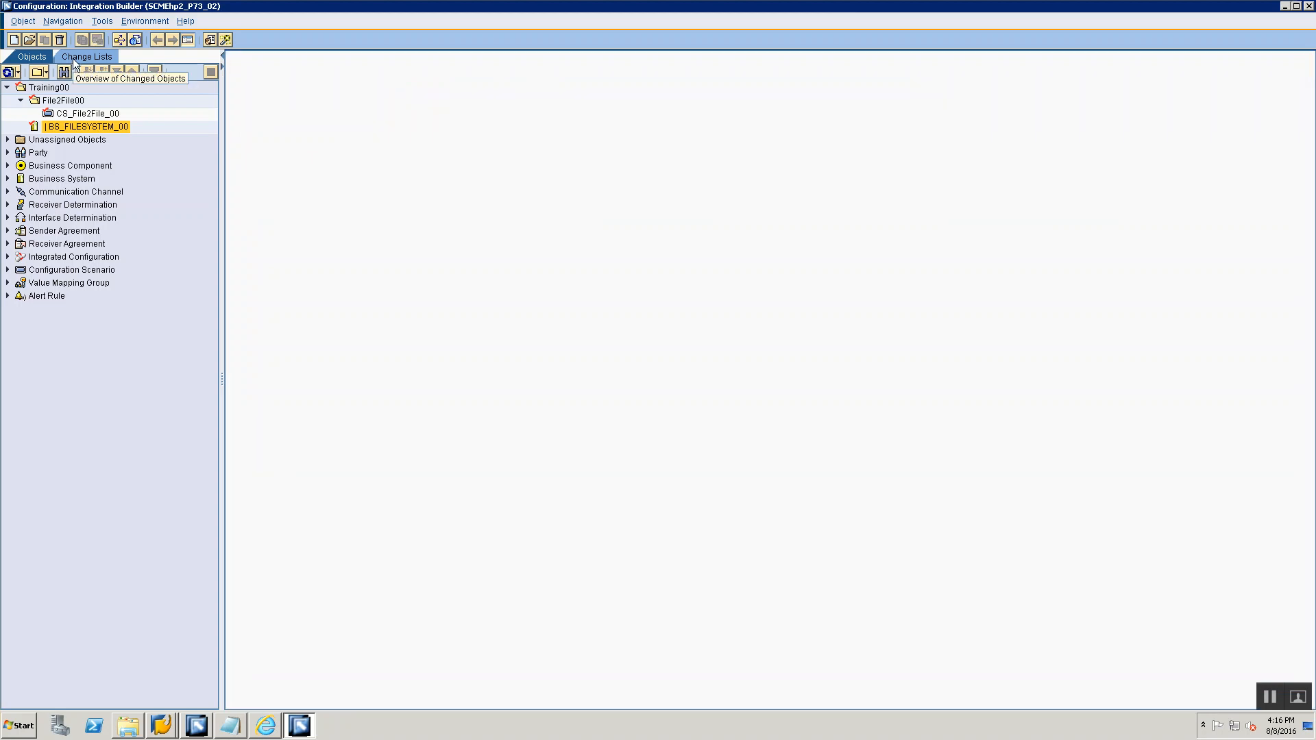
- In the Notepad notes, add the heading "2. Define / Create Business Component in Integration Directory" below the business system import steps
key("alt+Tab")
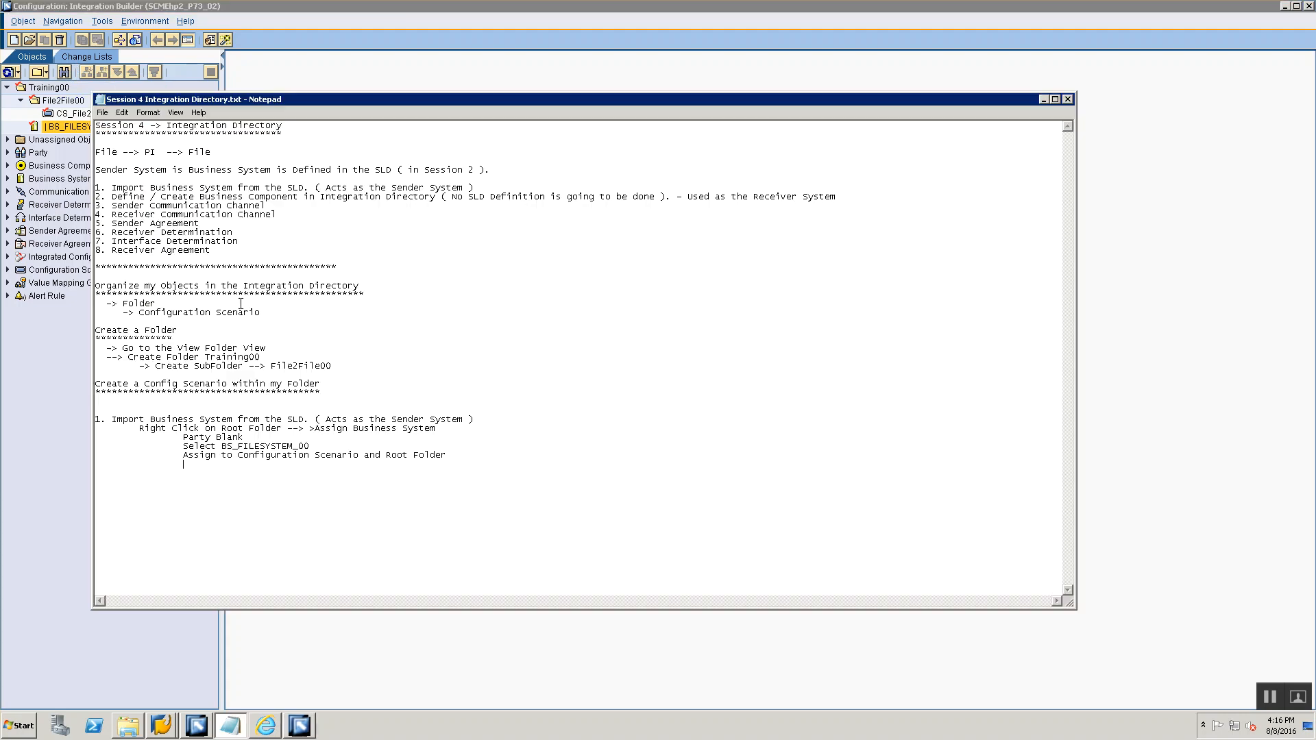
key("Return")
left_click_drag(112, 198, 435, 198)
key("ctrl+c")
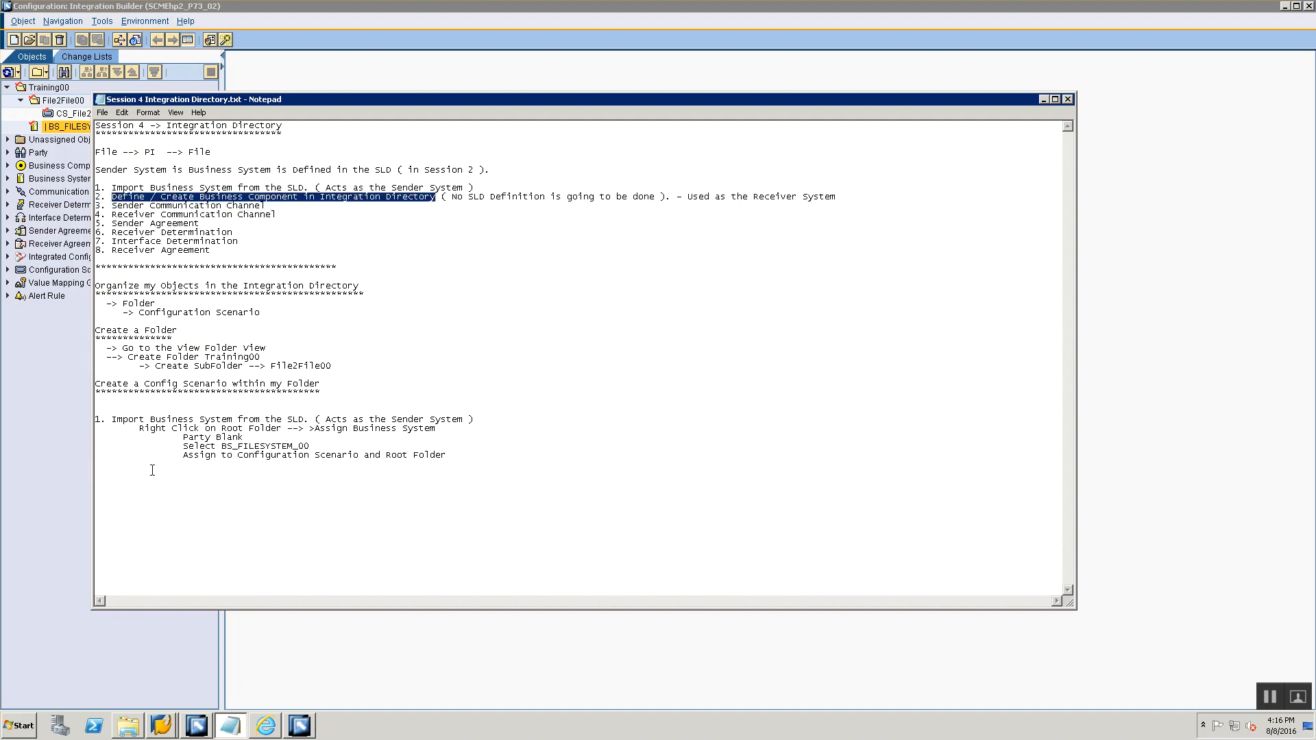
left_click(153, 470)
key("Return")
key("ctrl+v")
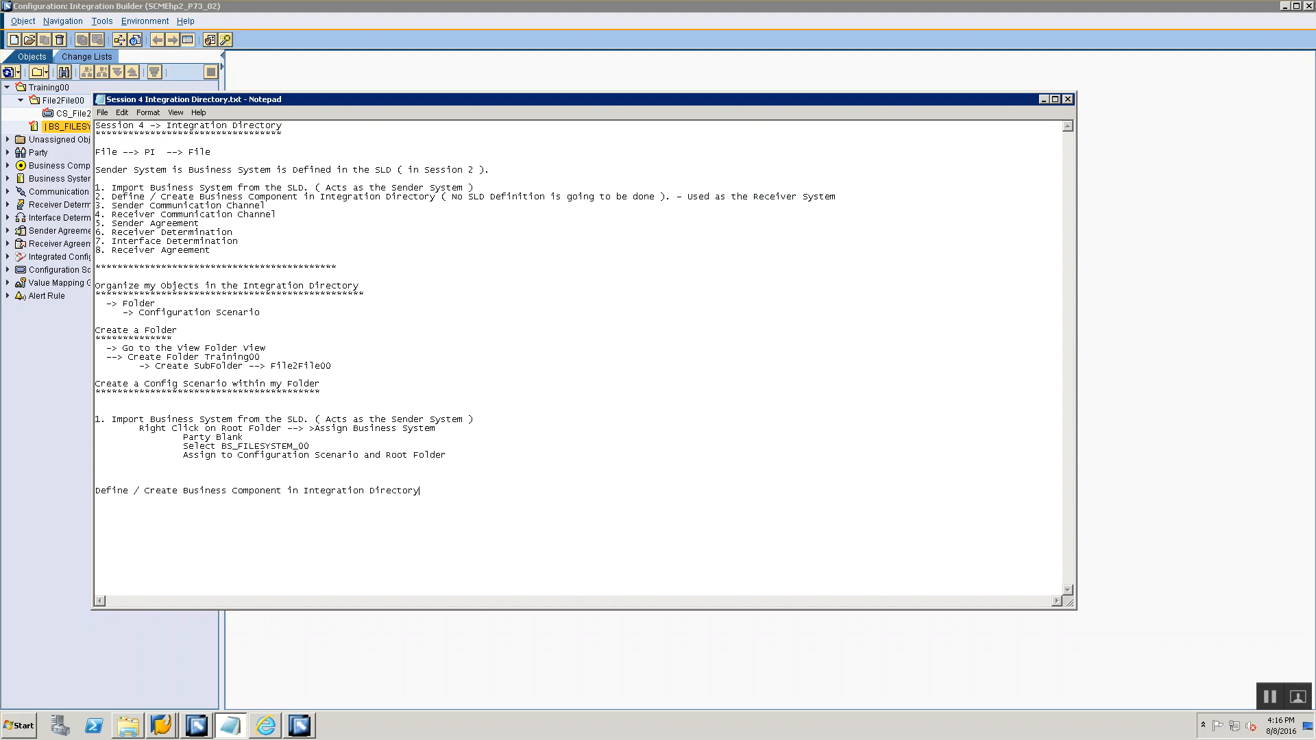
key("Home")
type("2.")
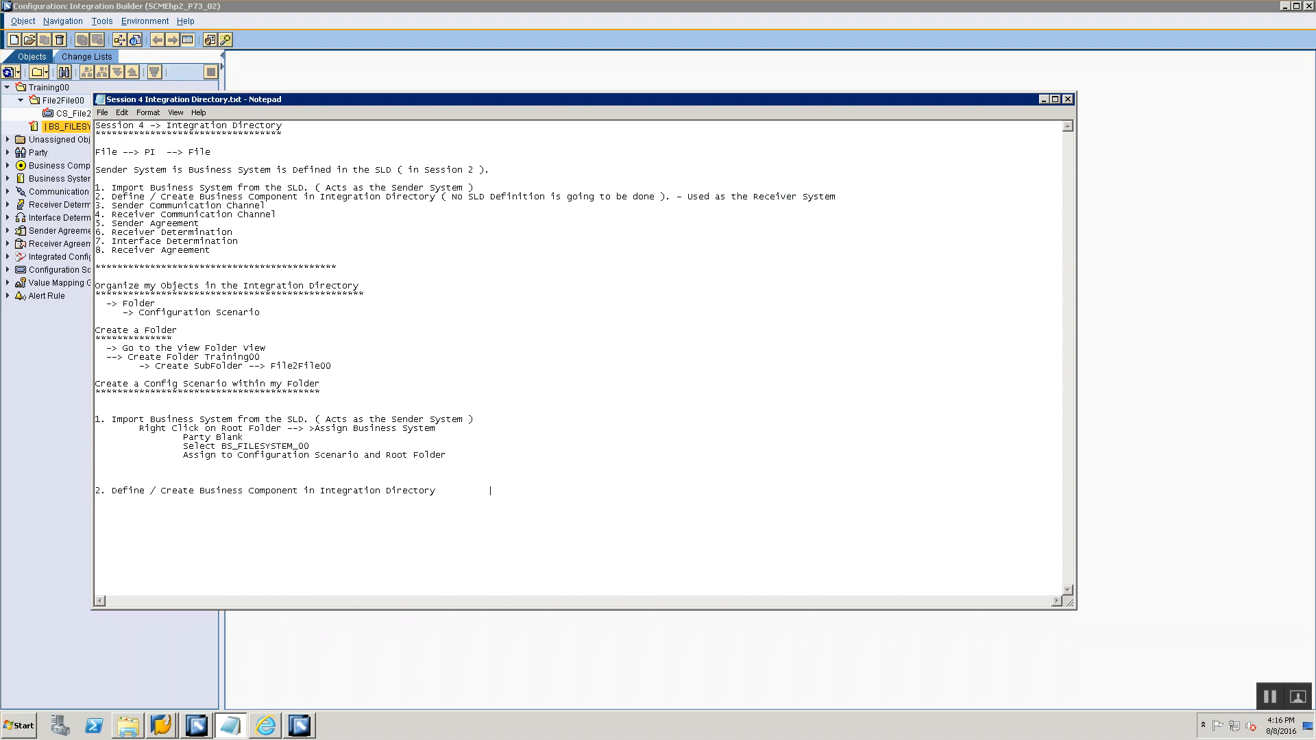
key("alt+Tab")
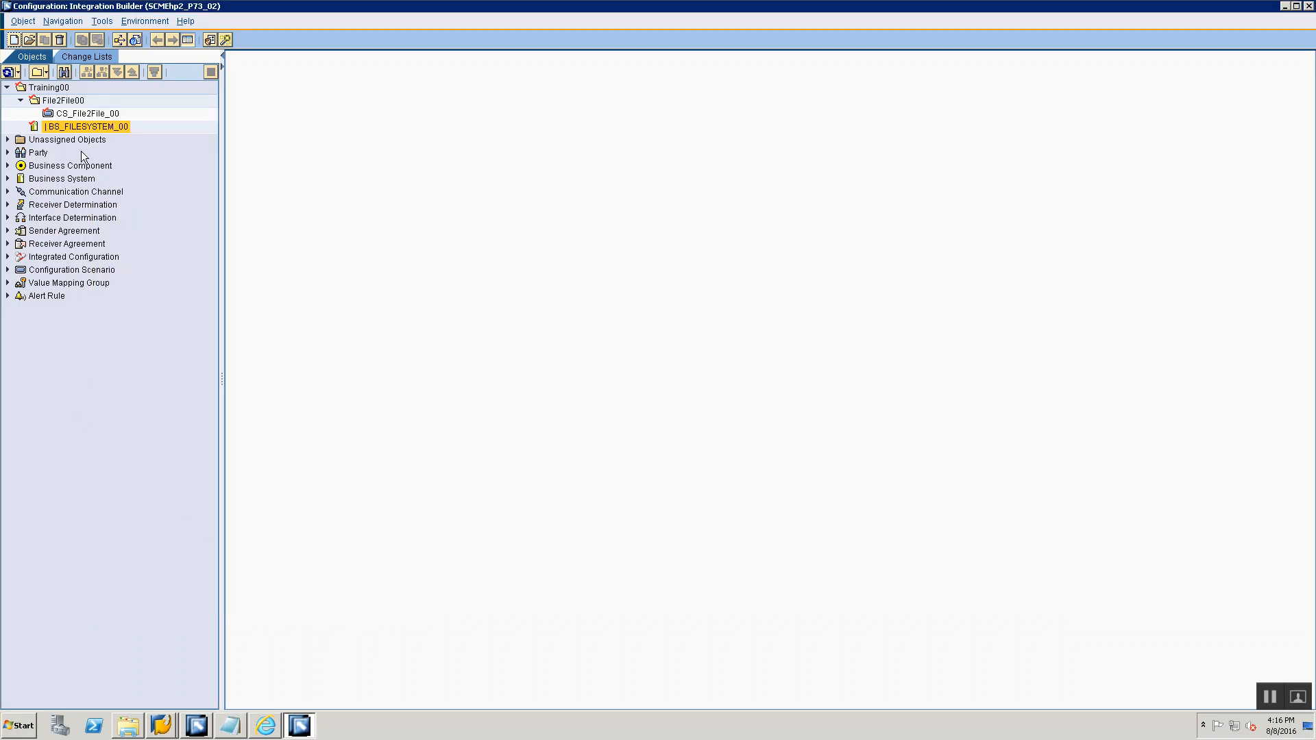
left_click(50, 87)
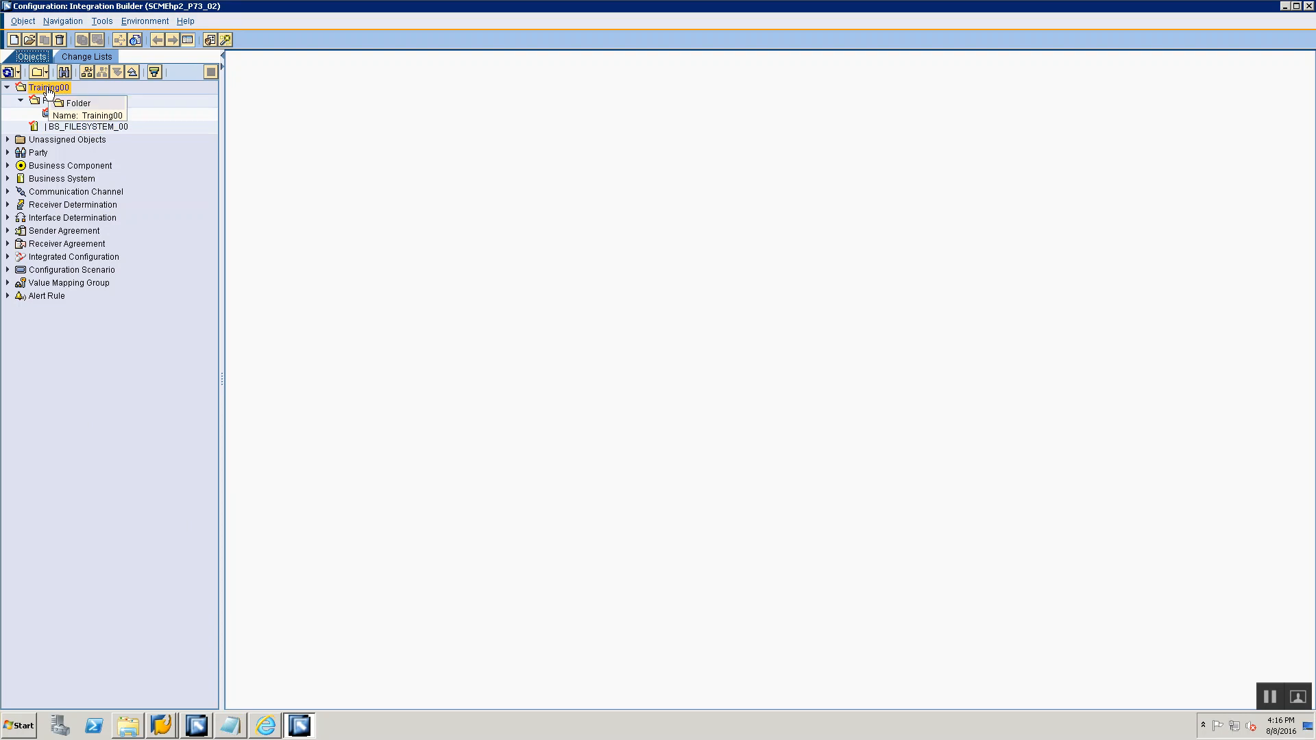
right_click(47, 89)
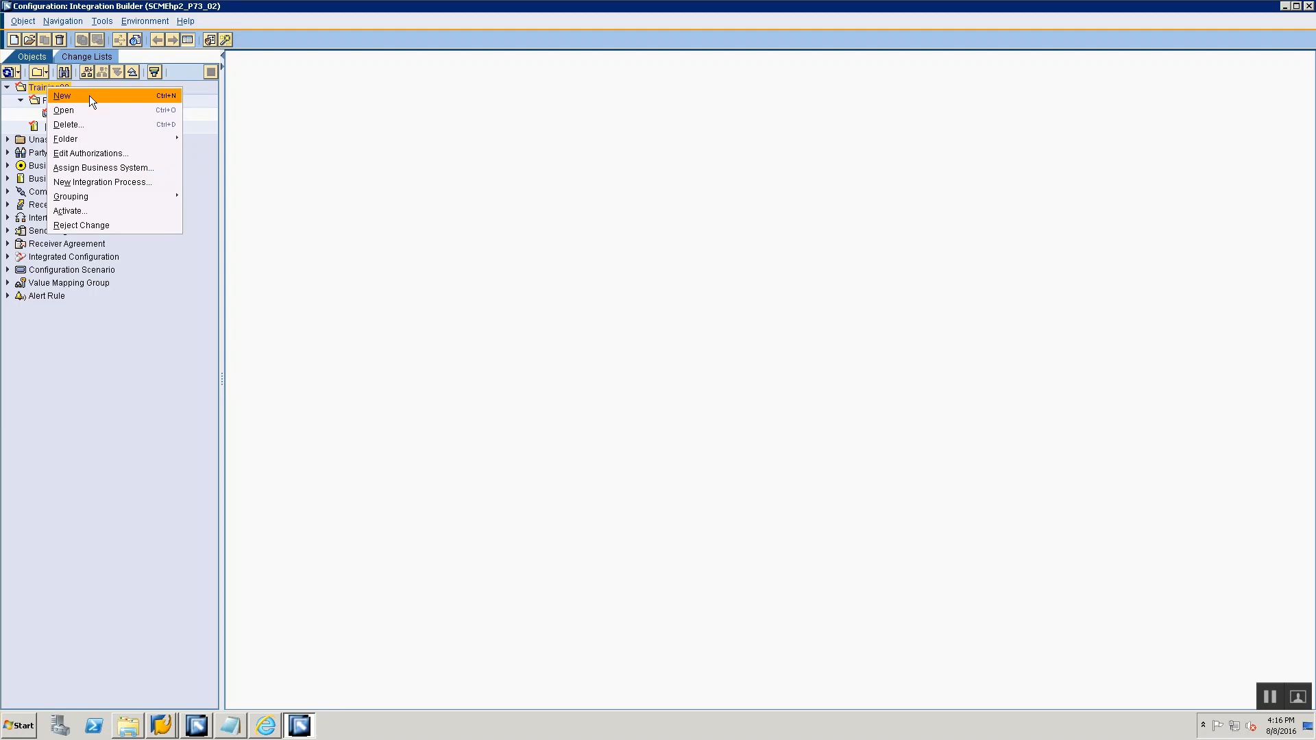
left_click(338, 229)
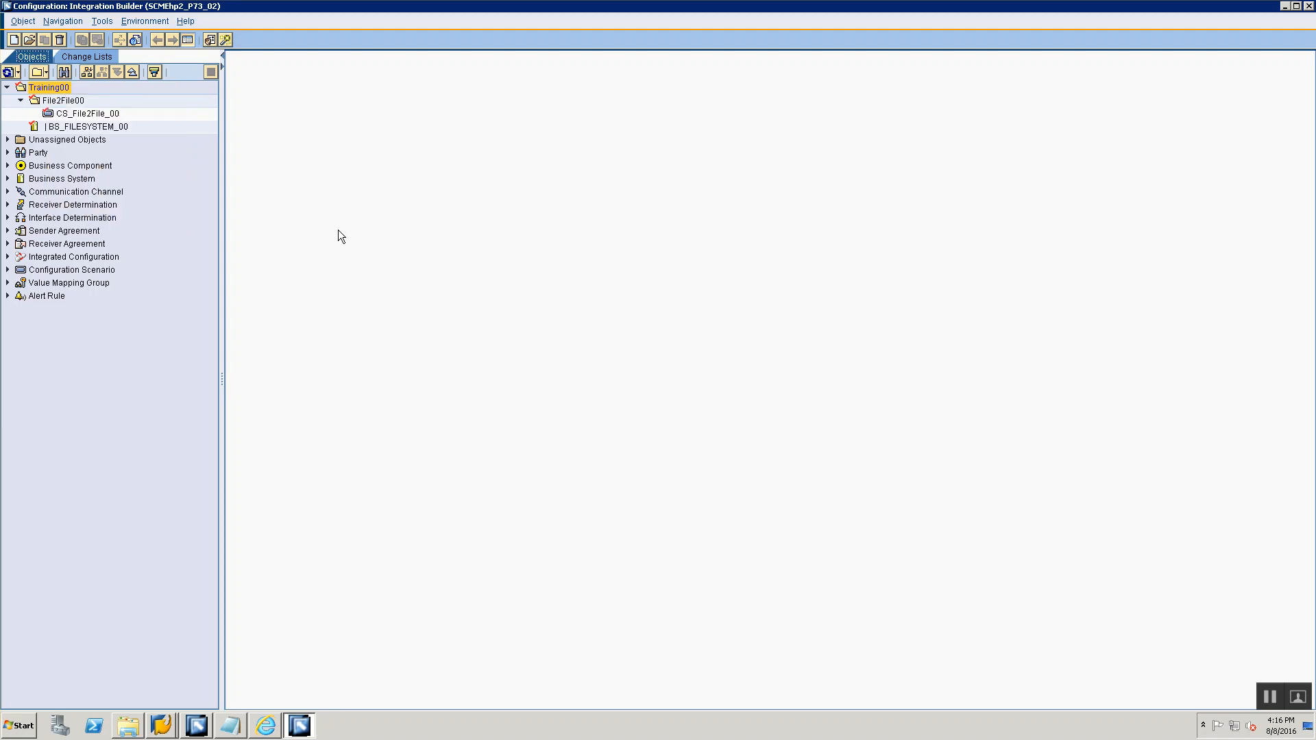
key("alt+Tab")
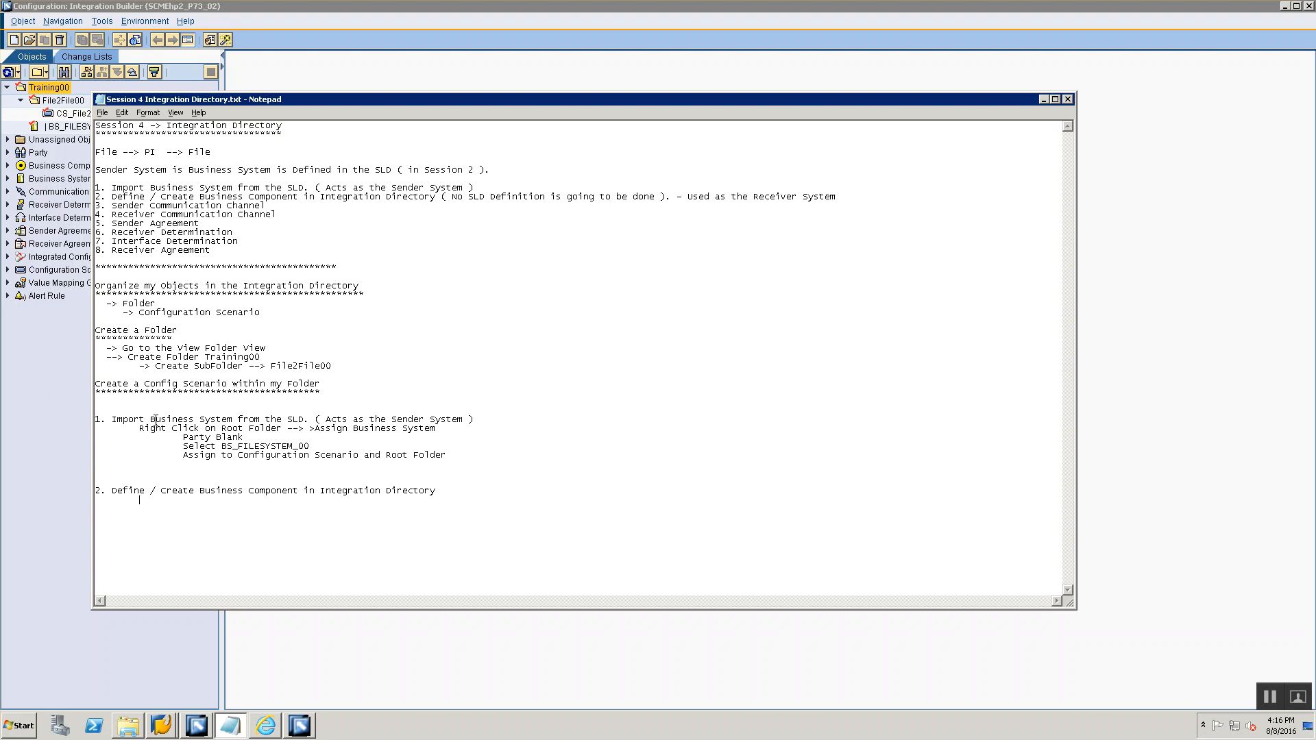
- In the Integration Builder, create business component BC_FILESYSTEM_00 in scenario CS_File2File_00 and folder Training00, leaving the party blank
key("alt+Tab")
right_click(38, 92)
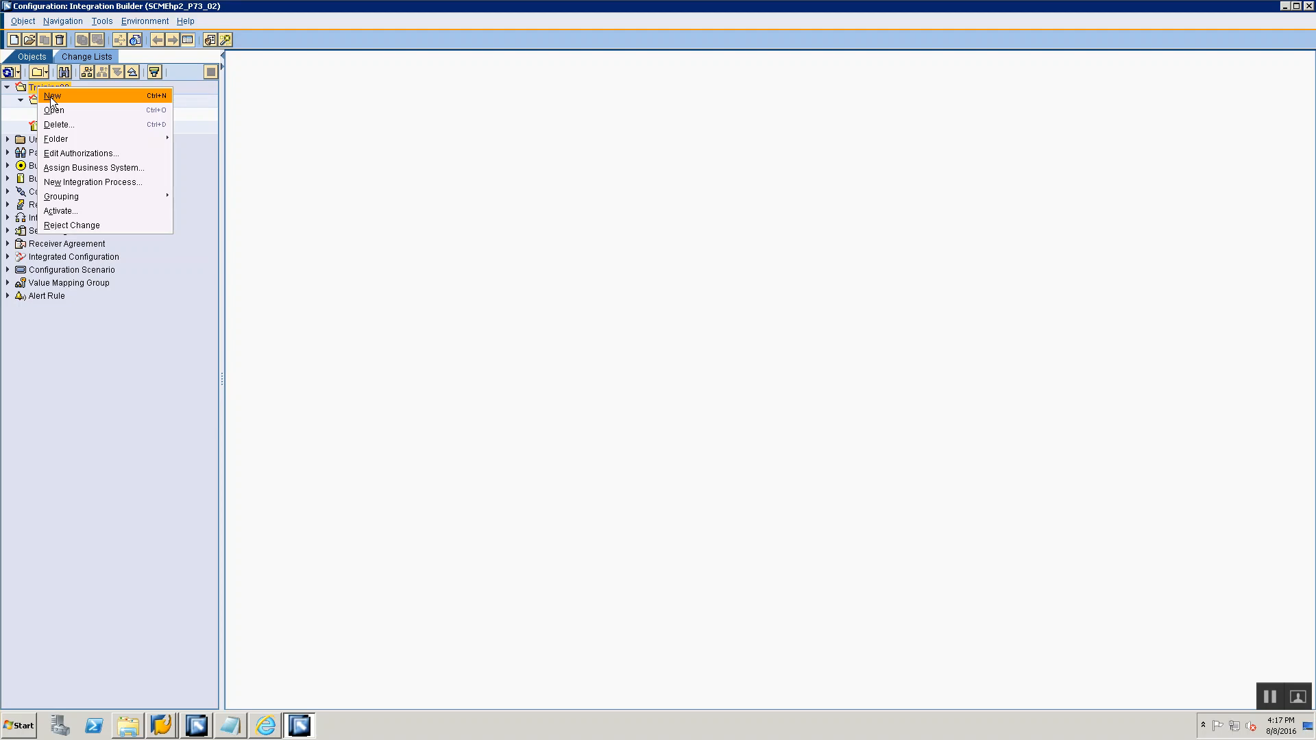
left_click(51, 97)
left_click(413, 233)
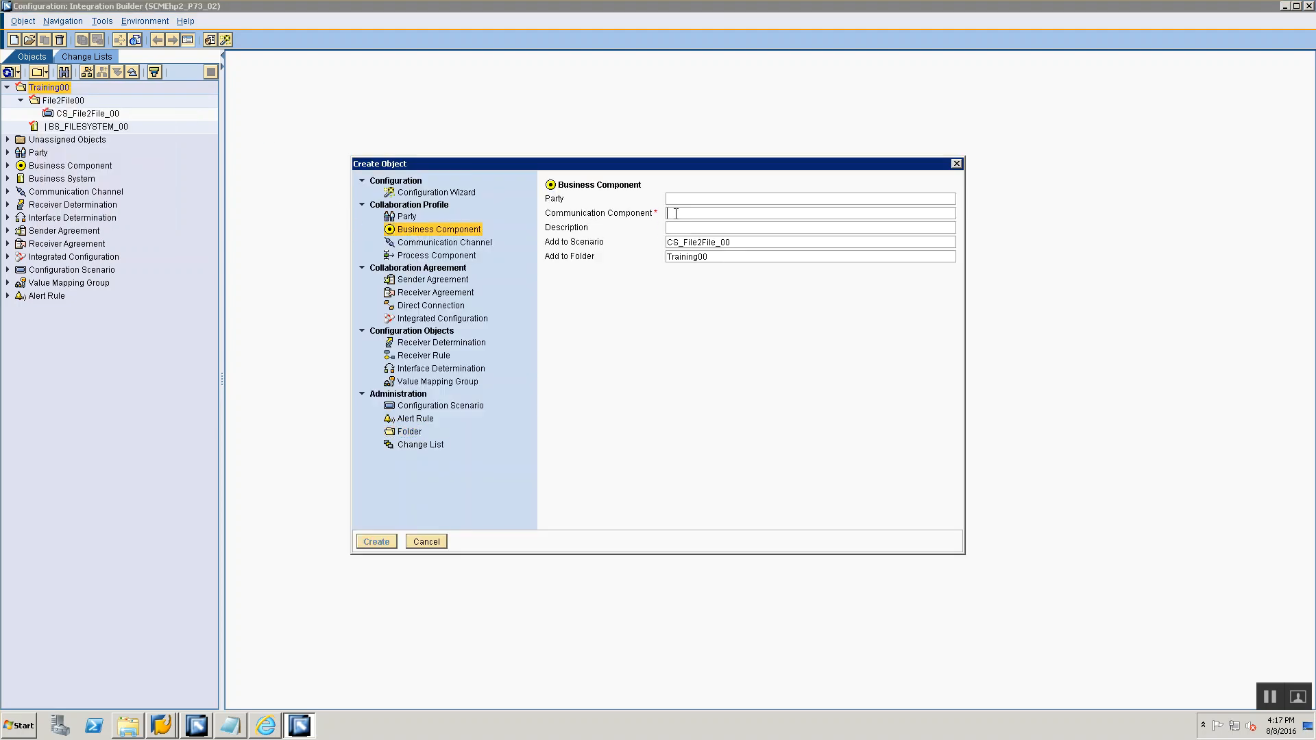
type("BC")
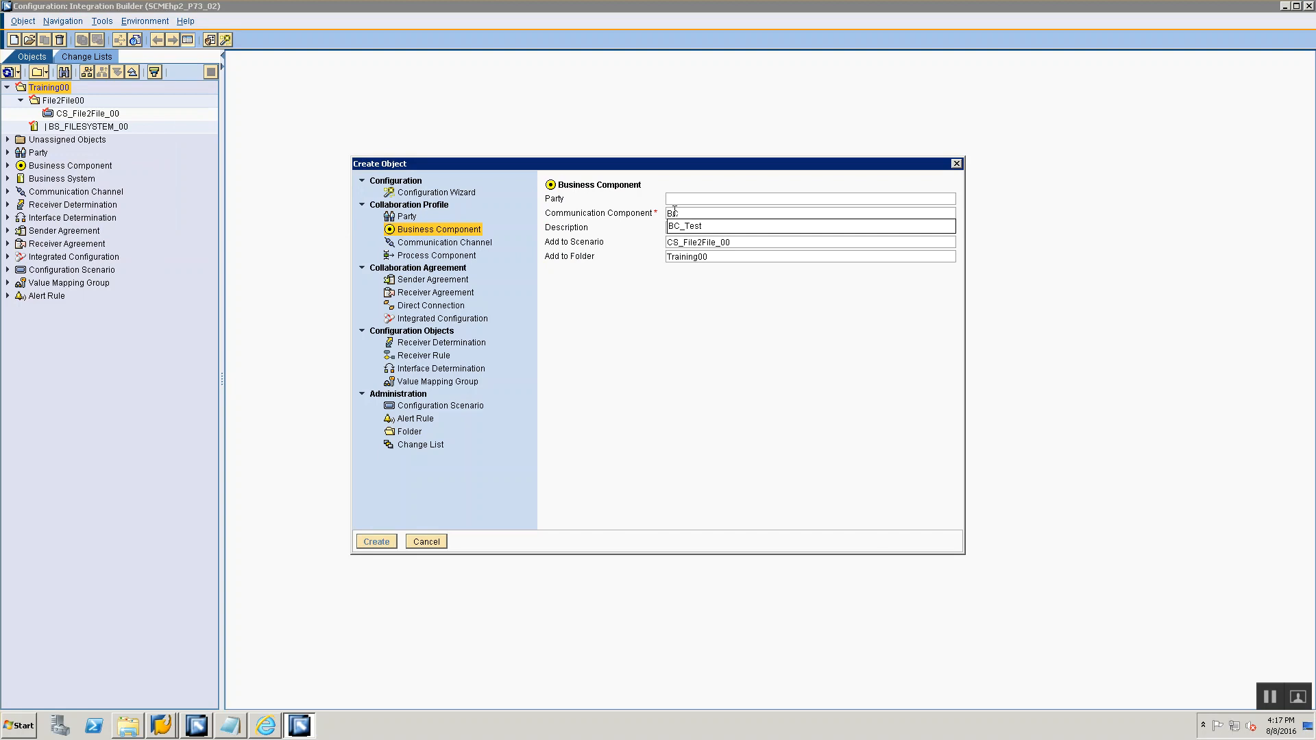
type("_FILE")
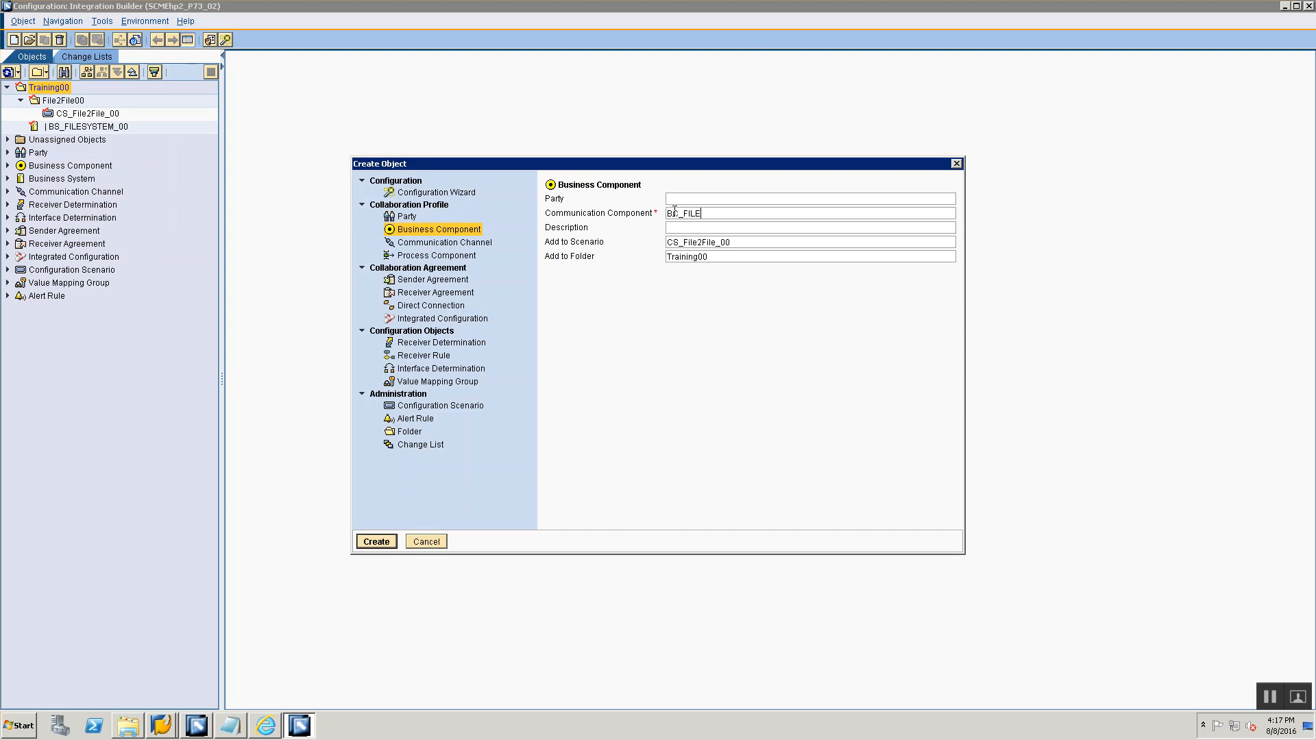
type("SYSTEM_00")
left_click(751, 241)
left_click(712, 258)
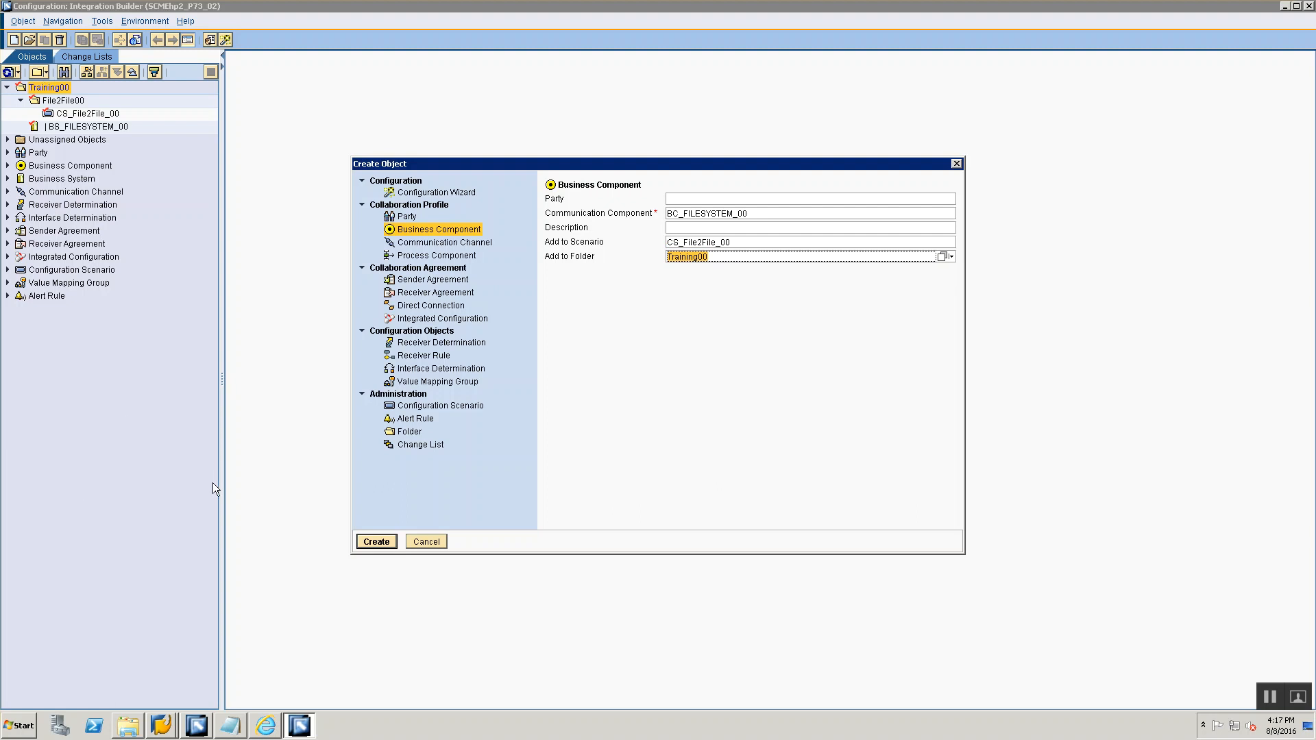
left_click(363, 540)
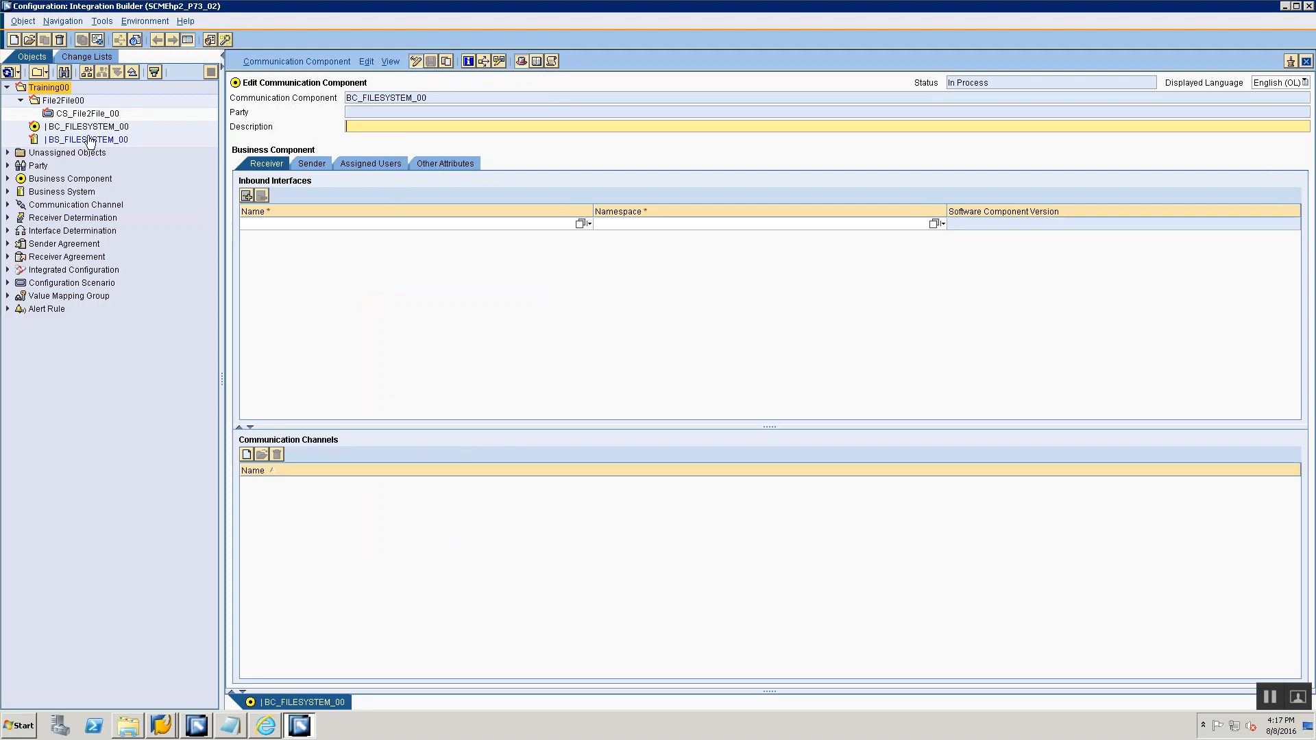
- Open BS_FILESYSTEM_00 and examine its inbound and outbound interfaces for comparison with the new business component
left_click(70, 127)
left_click(70, 140)
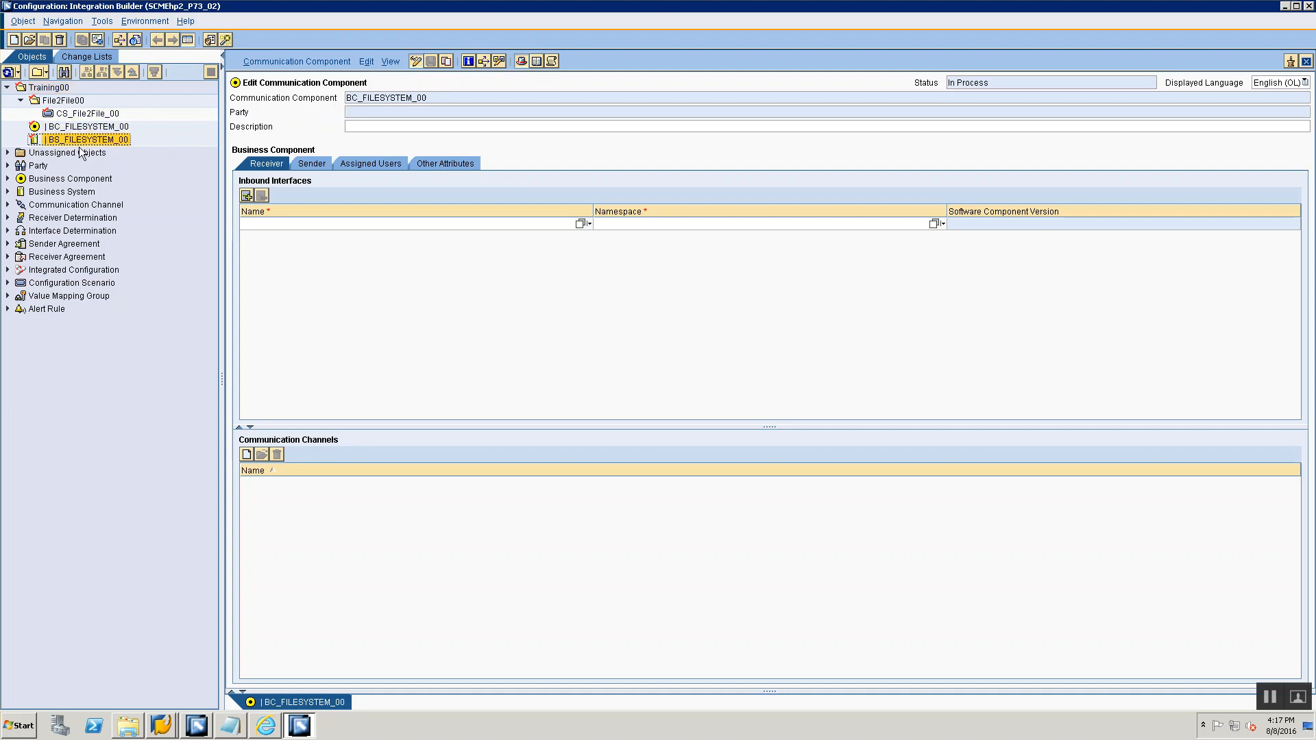
double_click(81, 141)
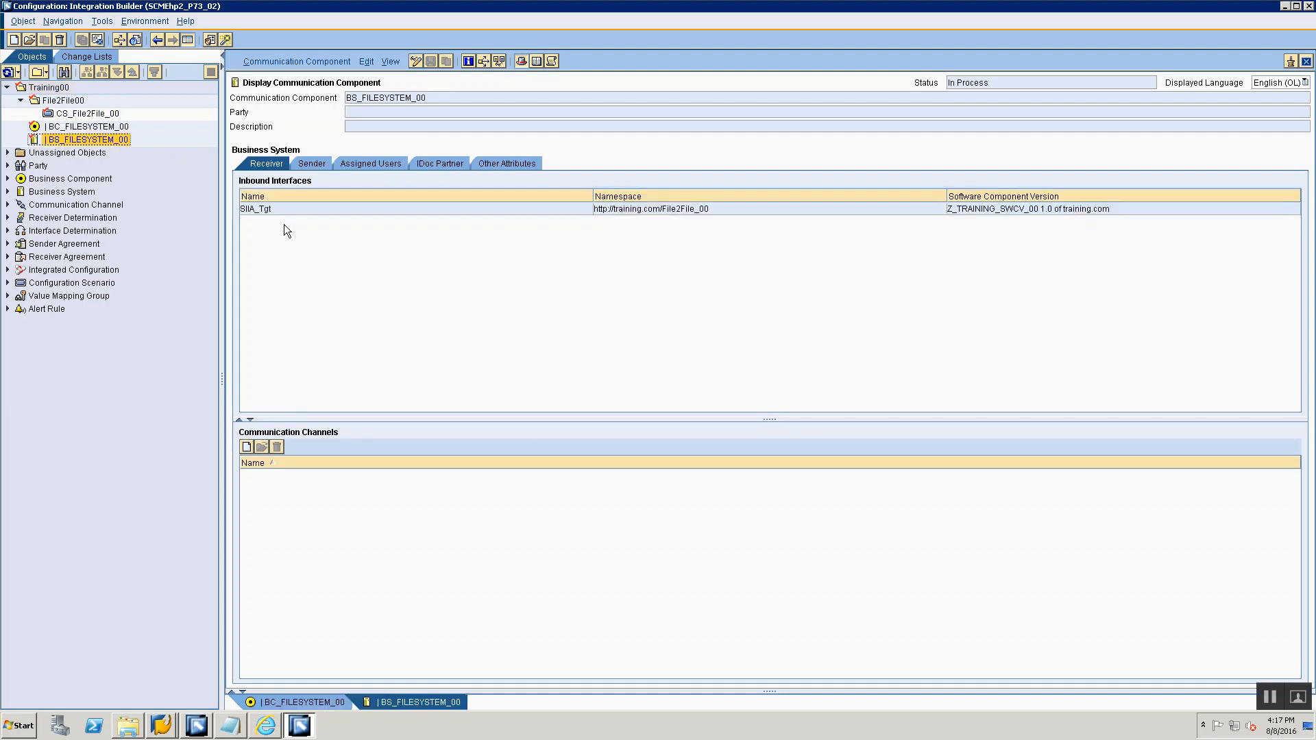
left_click(287, 161)
left_click(281, 165)
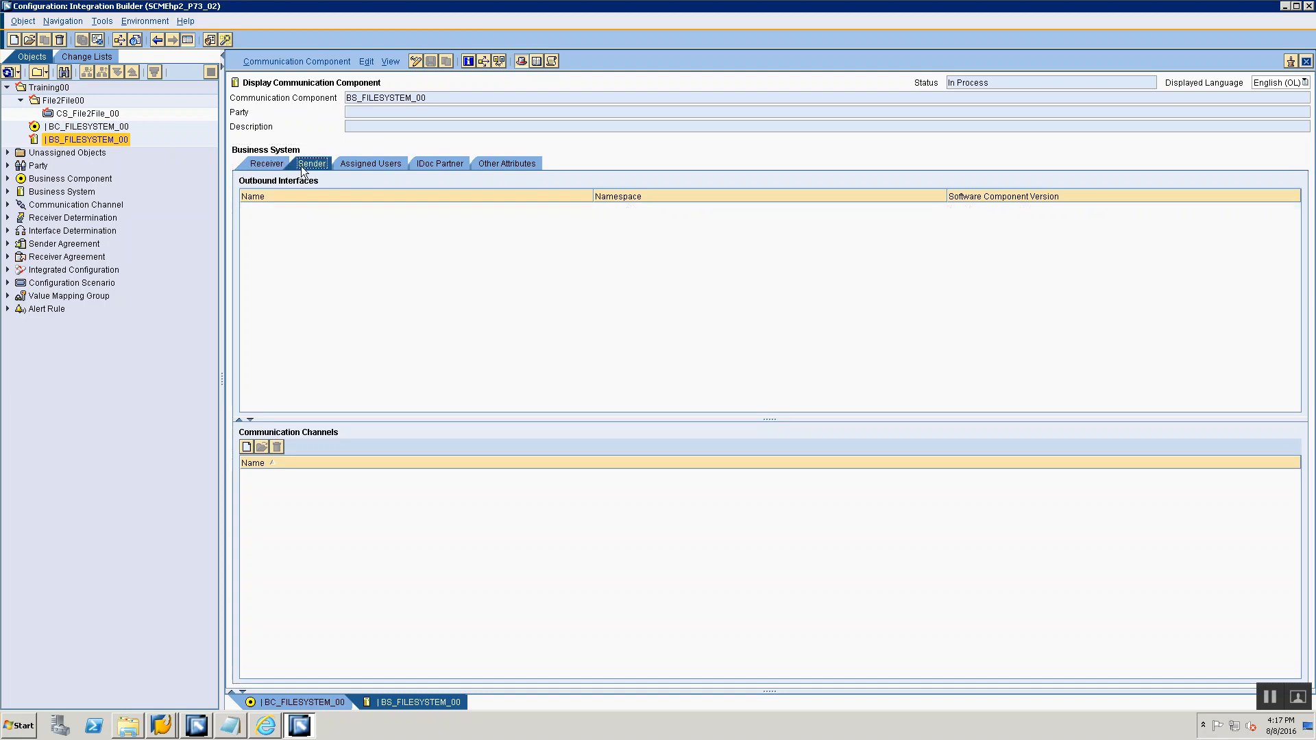
- Examine the inbound and outbound interface tables of BC_FILESYSTEM_00, leave the receiver side shown, and switch to the Notepad notes
double_click(120, 127)
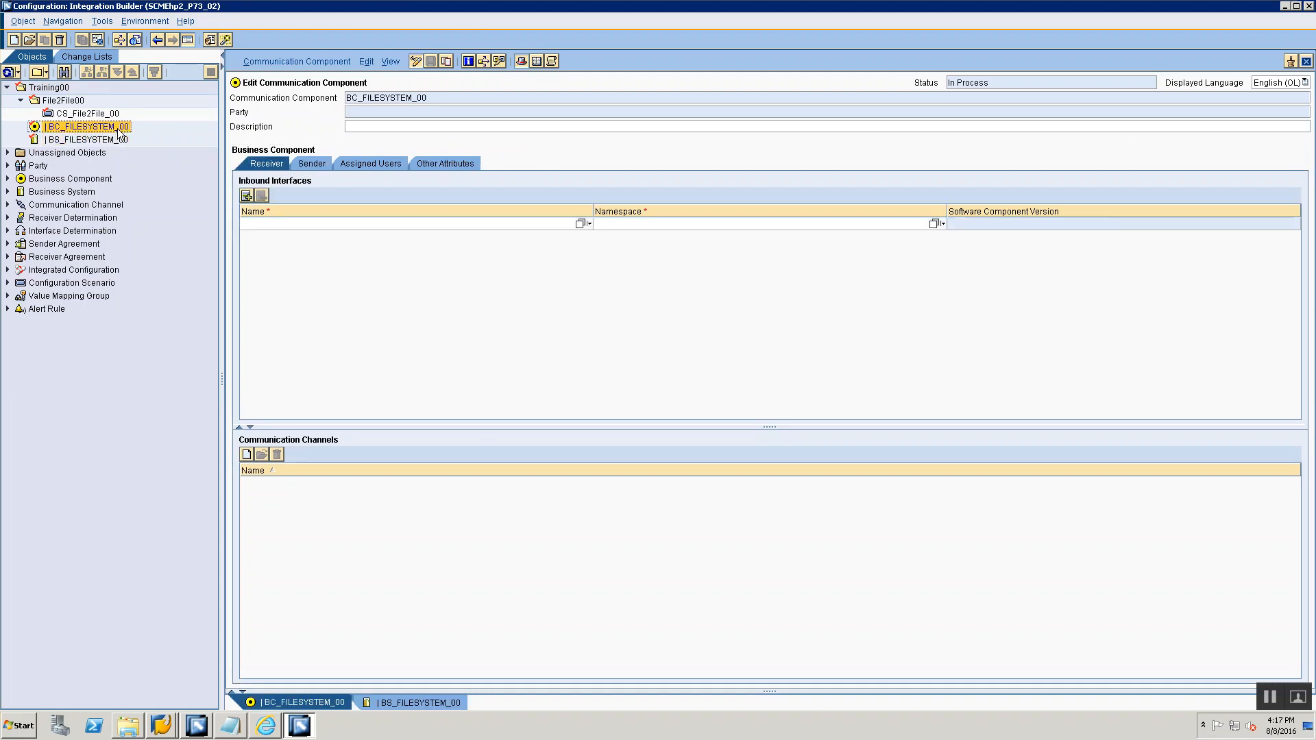
left_click(277, 164)
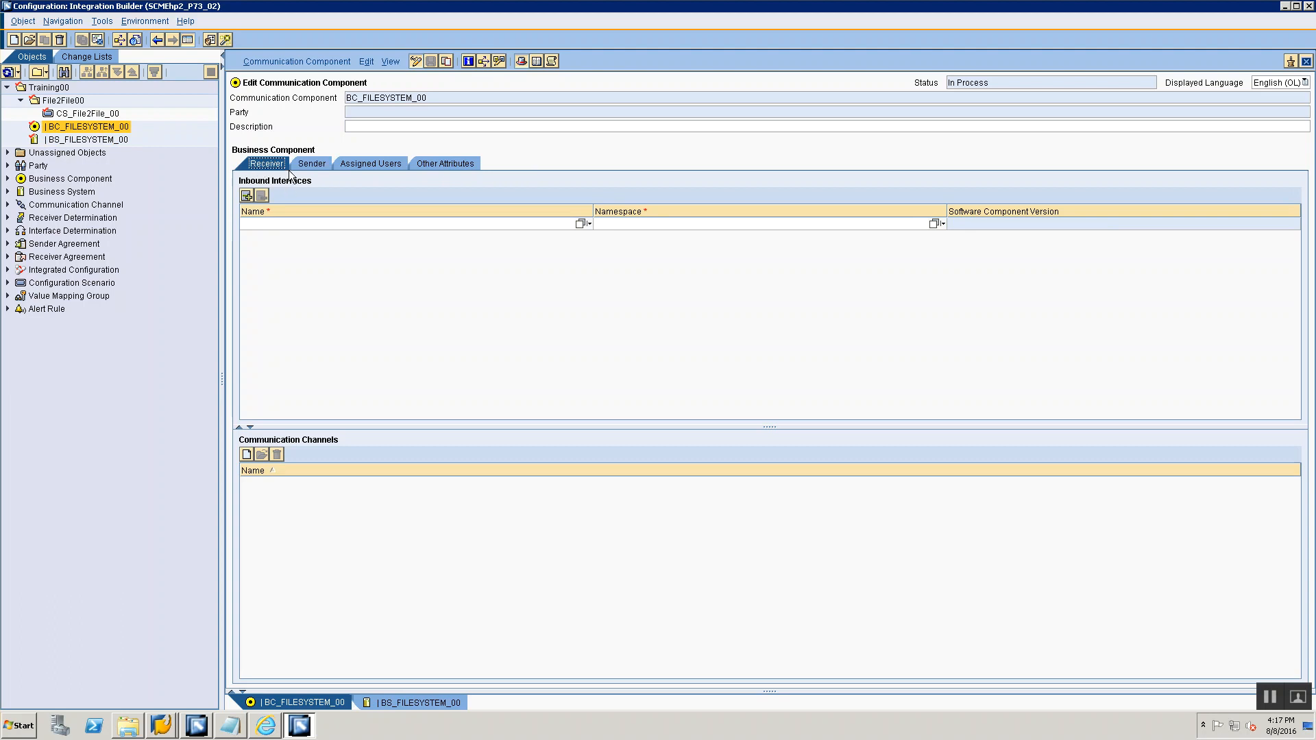
left_click(293, 166)
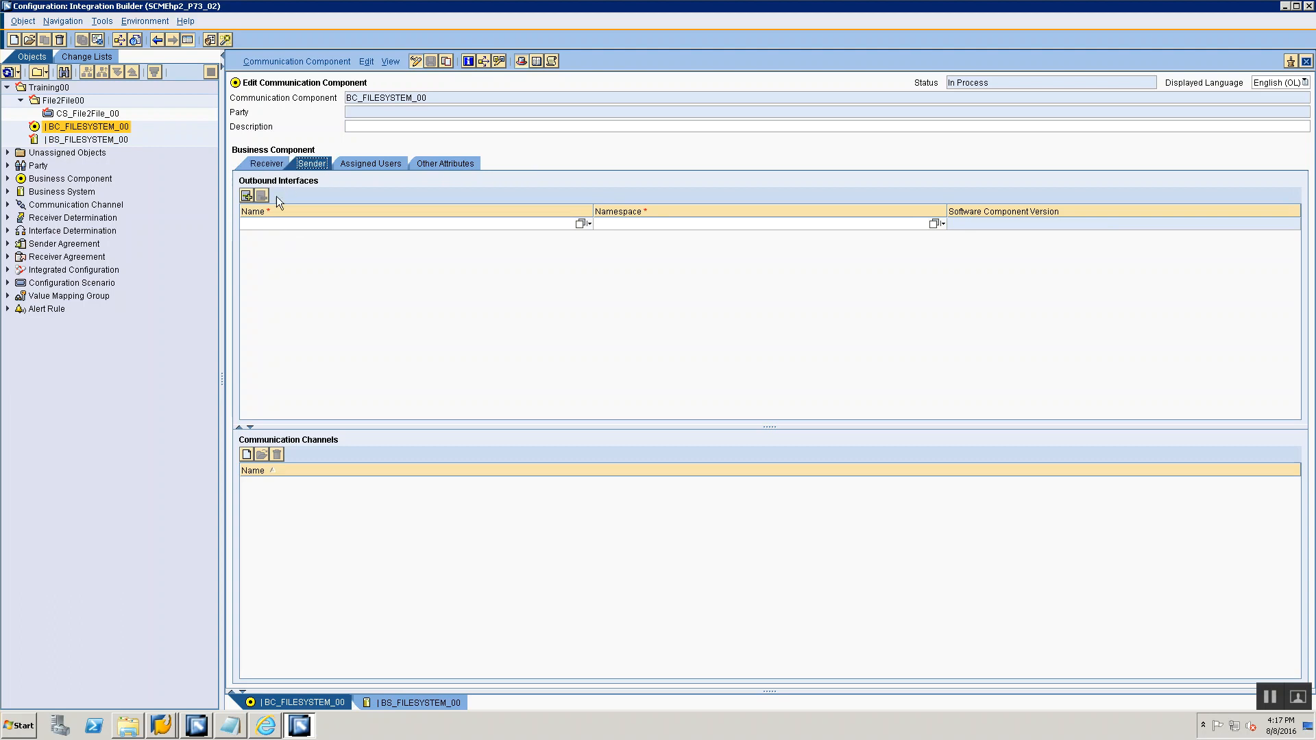
key("alt+Tab")
key("alt+Tab")
key("alt+Tab")
key("alt+Tab")
left_click(265, 164)
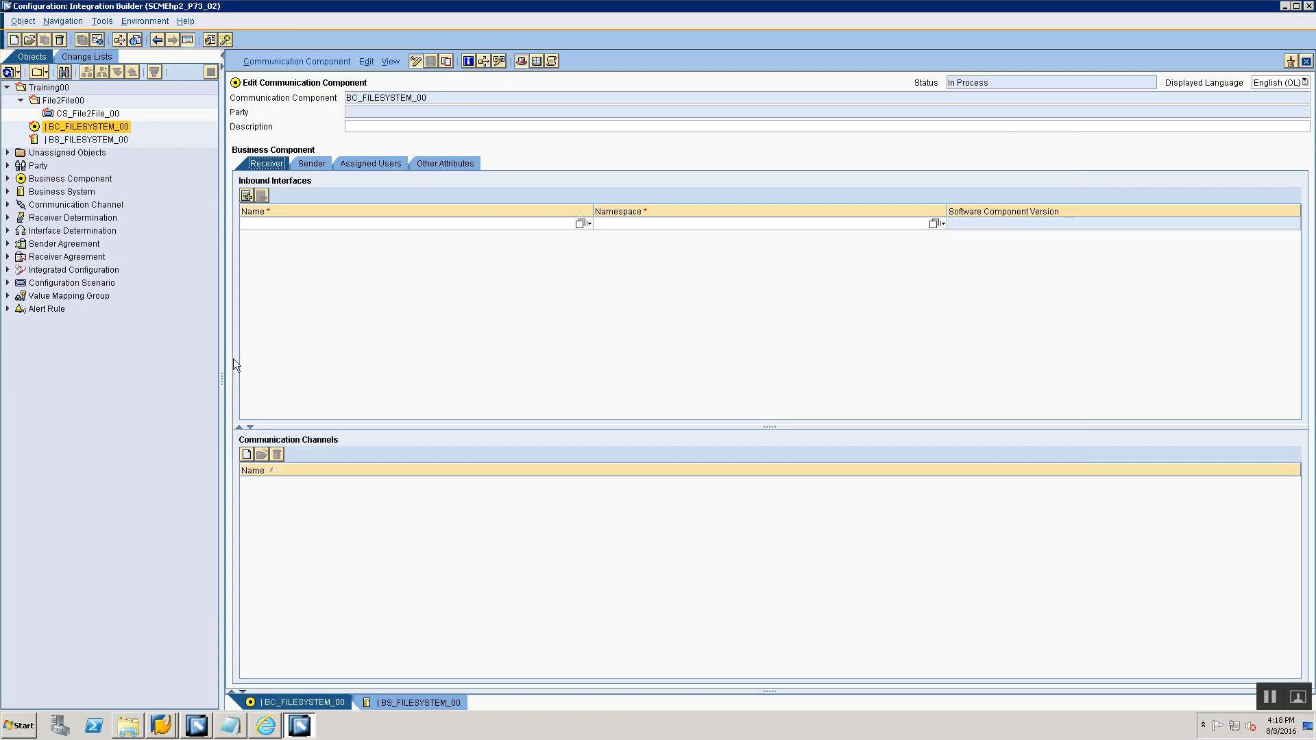
key("alt+Tab")
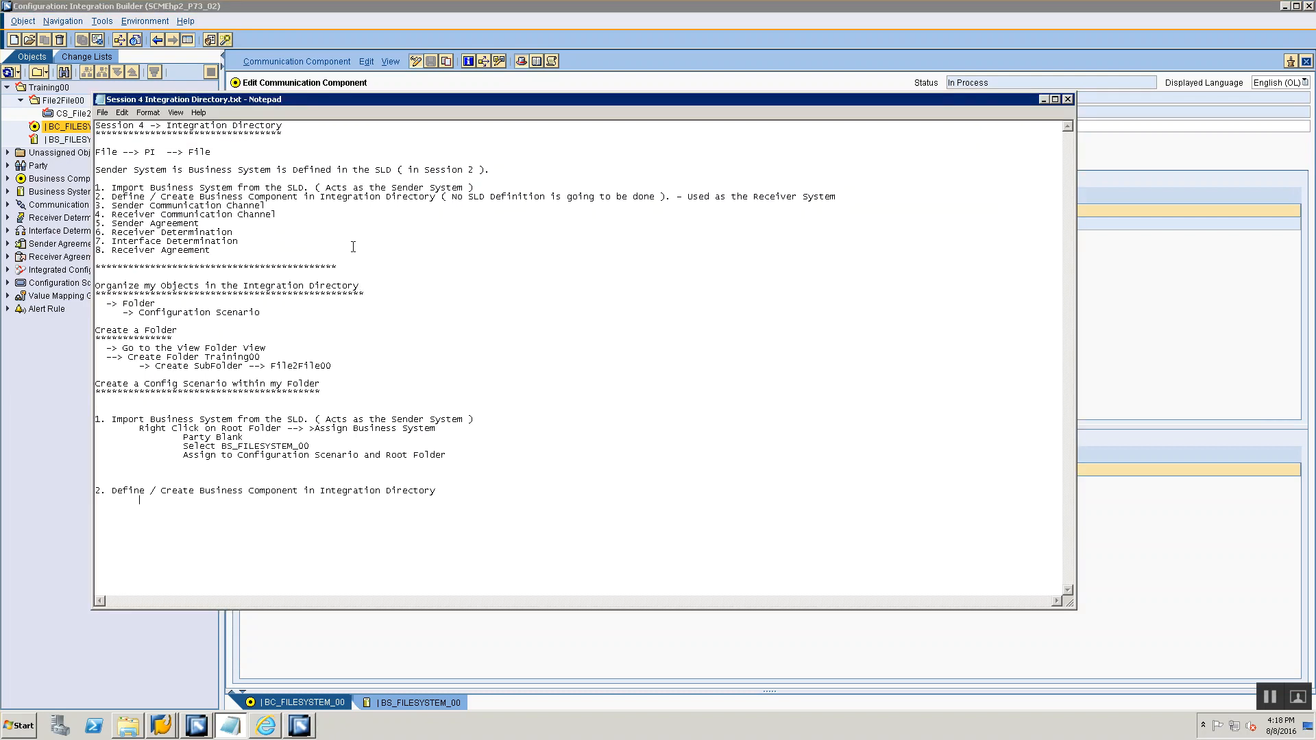
left_click_drag(688, 197, 266, 207)
key("ctrl+c")
left_click(432, 515)
type("->")
key("shift+Home")
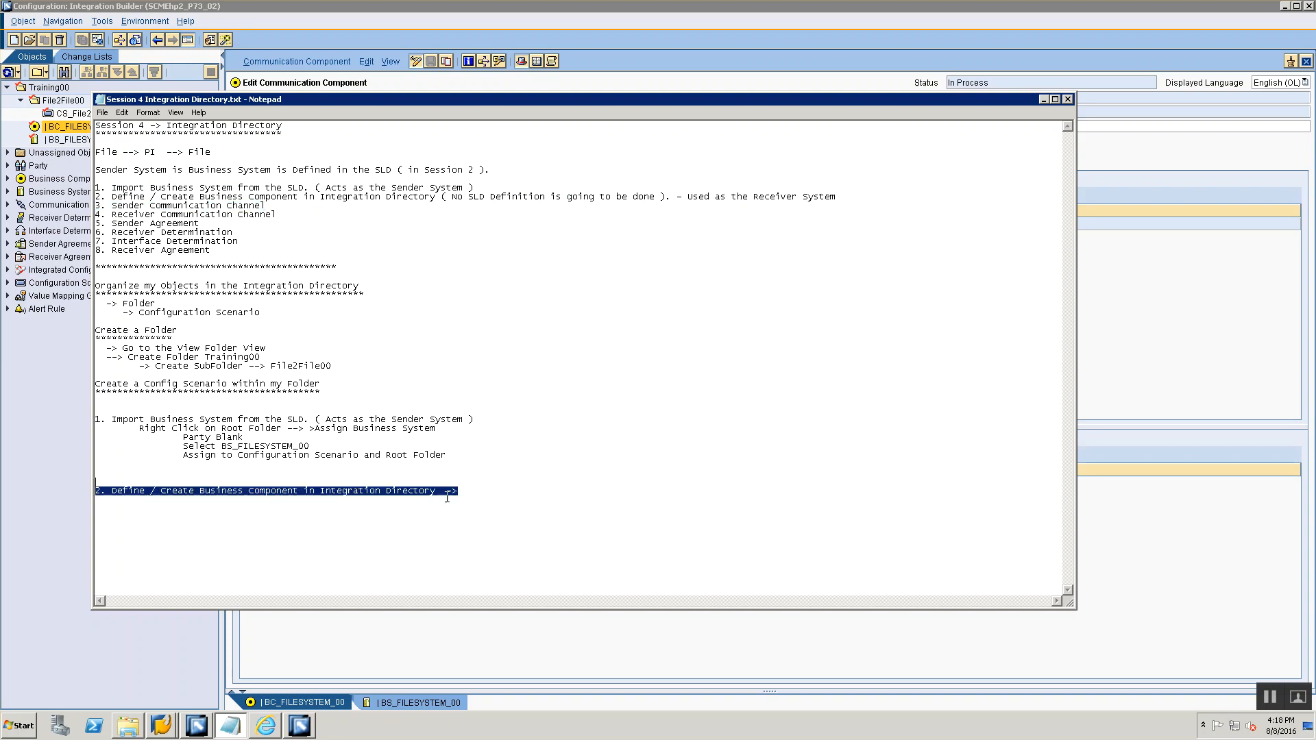
key("End")
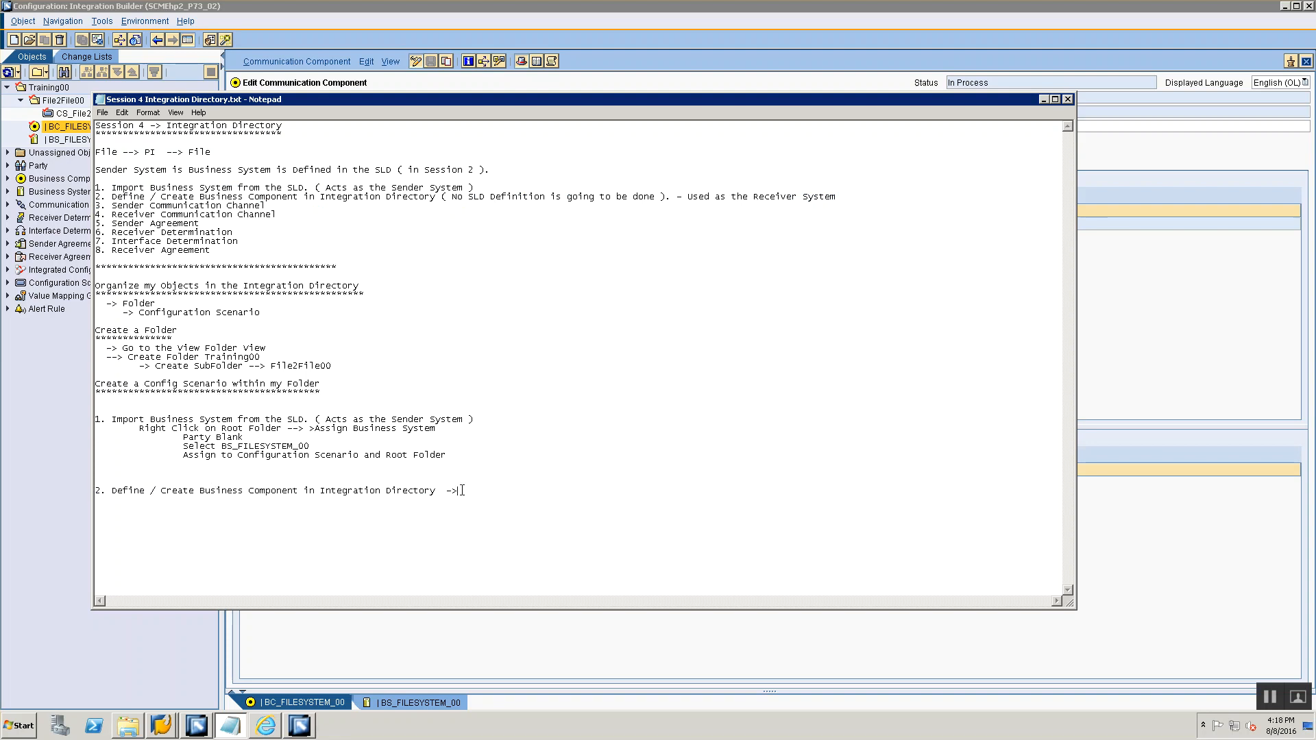
key("ctrl+v")
key("ctrl+z")
- Add indented lines "Create New Business Component in the Integration Directory" and "Give Name as BC_FILEYSTEM_00" under heading 2 of the notes
key("Tab")
type("Create New Business Component in the SLD")
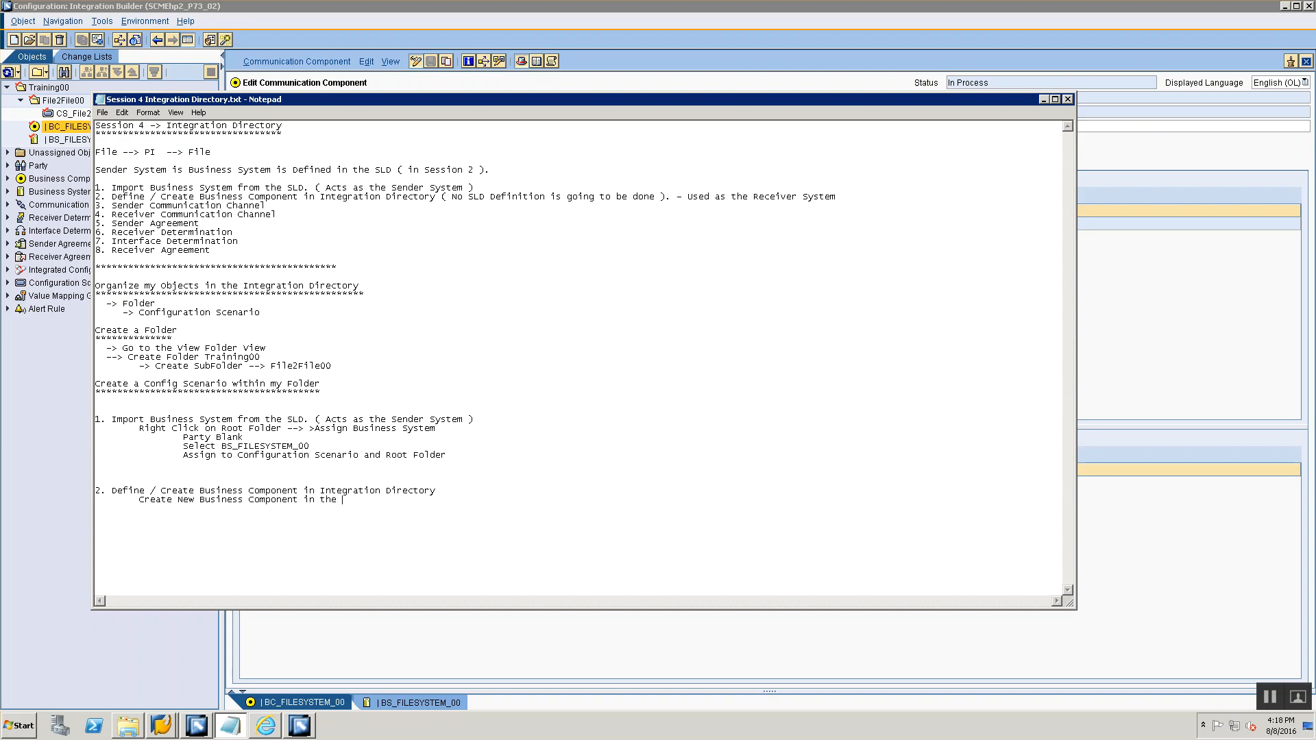
key("BackSpace")
key("BackSpace")
key("BackSpace")
type("Integration D")
type("irectory")
type("Give Name as BC")
type("_")
type("FILEYSTEM")
type("_00")
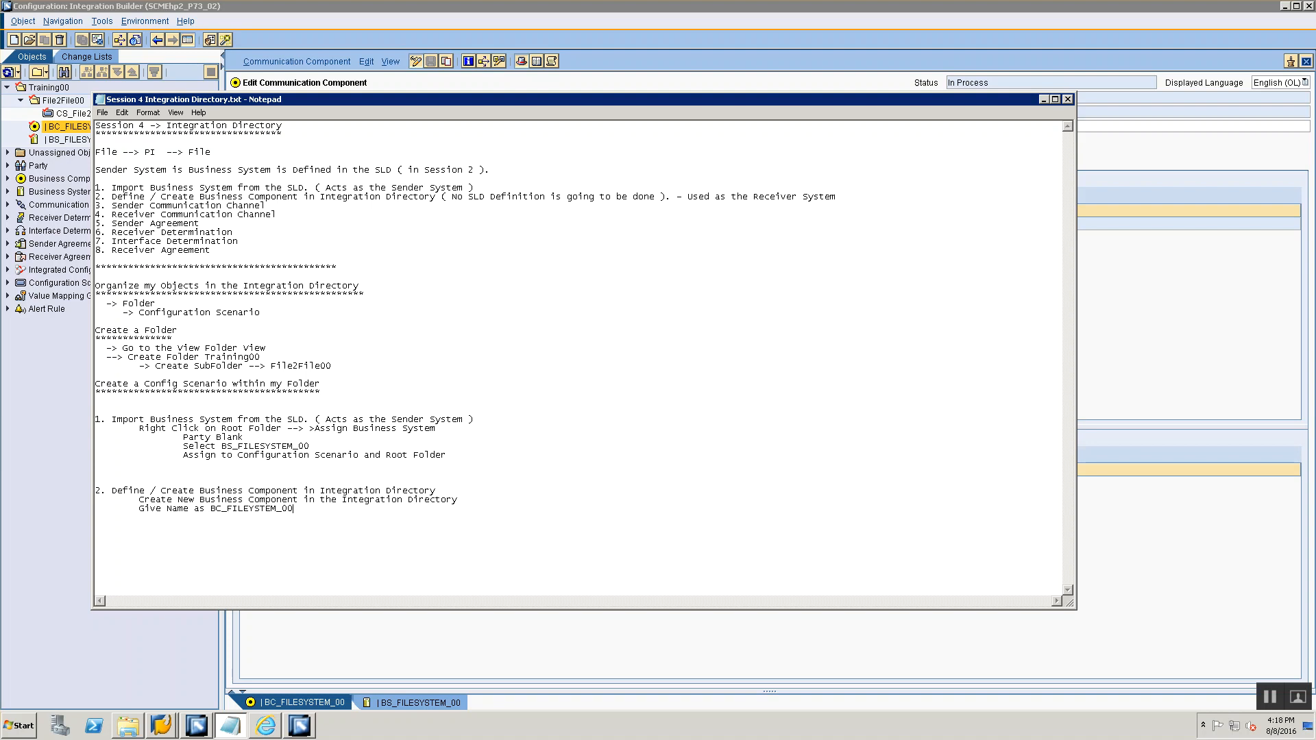
- Add the note line "Assign Receiver Interfaces ( Inbound Interfaces ) to this Business System" below the component name line
type("Assign Receiver Interfaces ( Inbound Interfa")
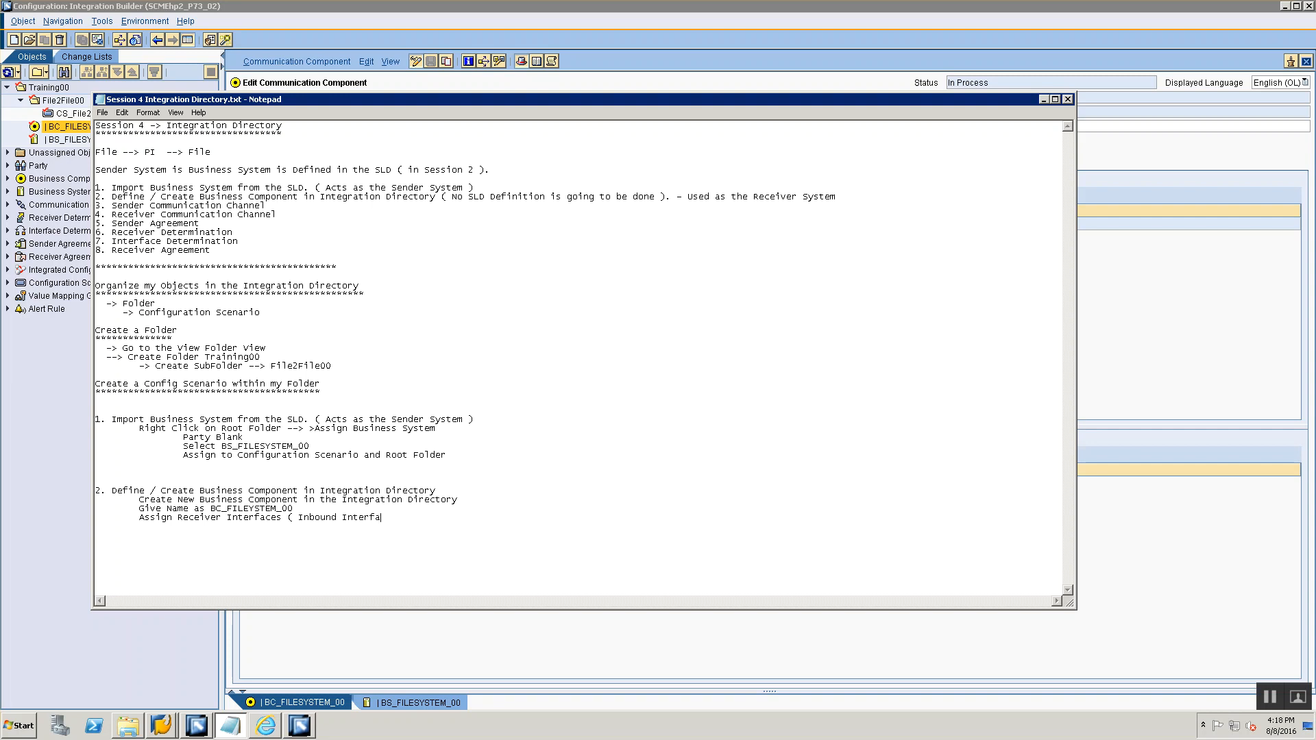
type("ces ) to this Businbess")
key("BackSpace")
key("BackSpace")
key("BackSpace")
key("BackSpace")
key("BackSpace")
type("ess System")
- Open the inbound interface selection for BC_FILESYSTEM_00, then copy the interface name SIIA_Tgt from Session 3 ESR Notes.txt in the Training folder
key("alt+Tab")
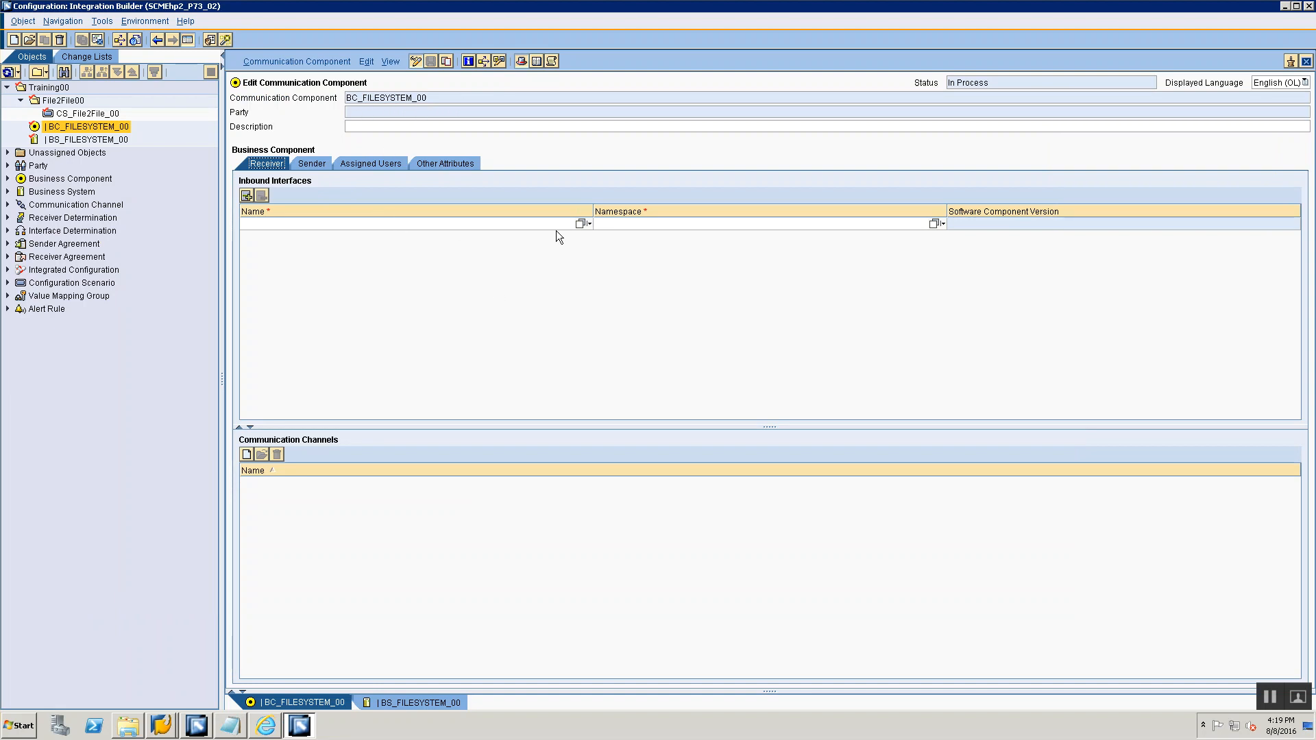
left_click(579, 223)
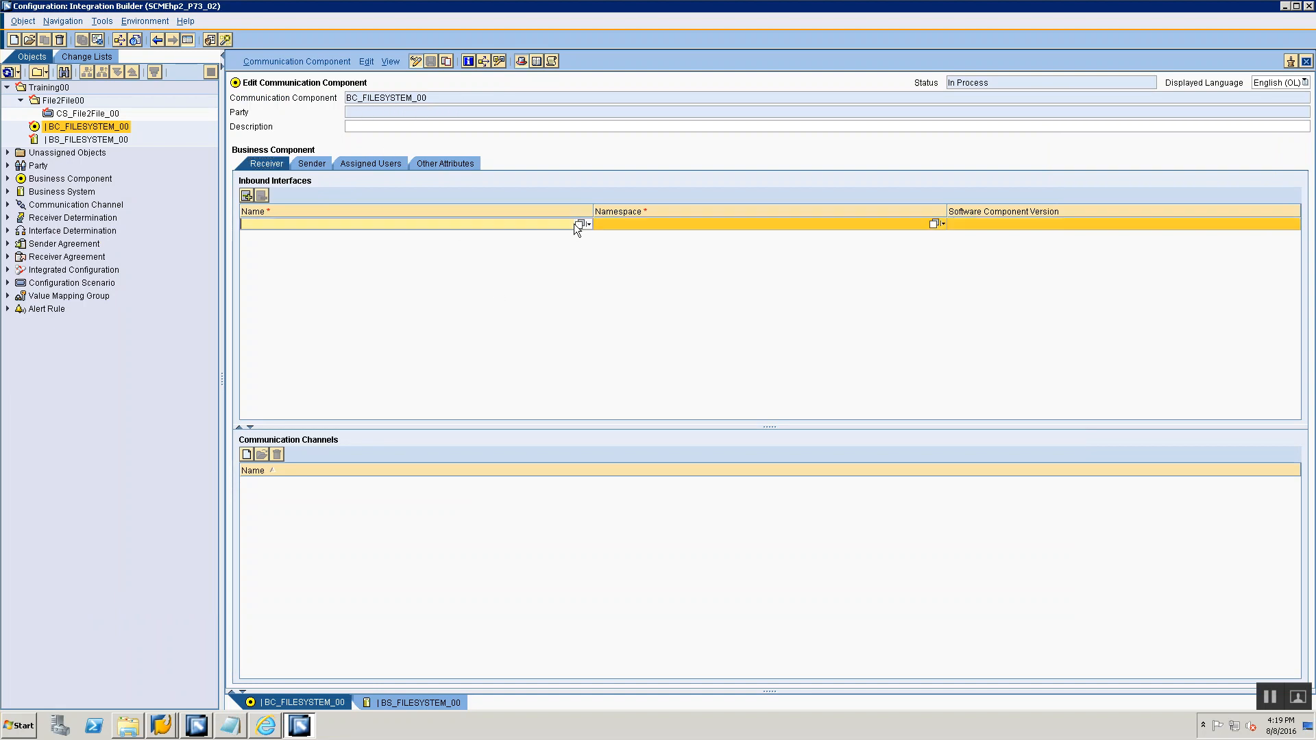
key("alt+Tab")
key("alt+Tab")
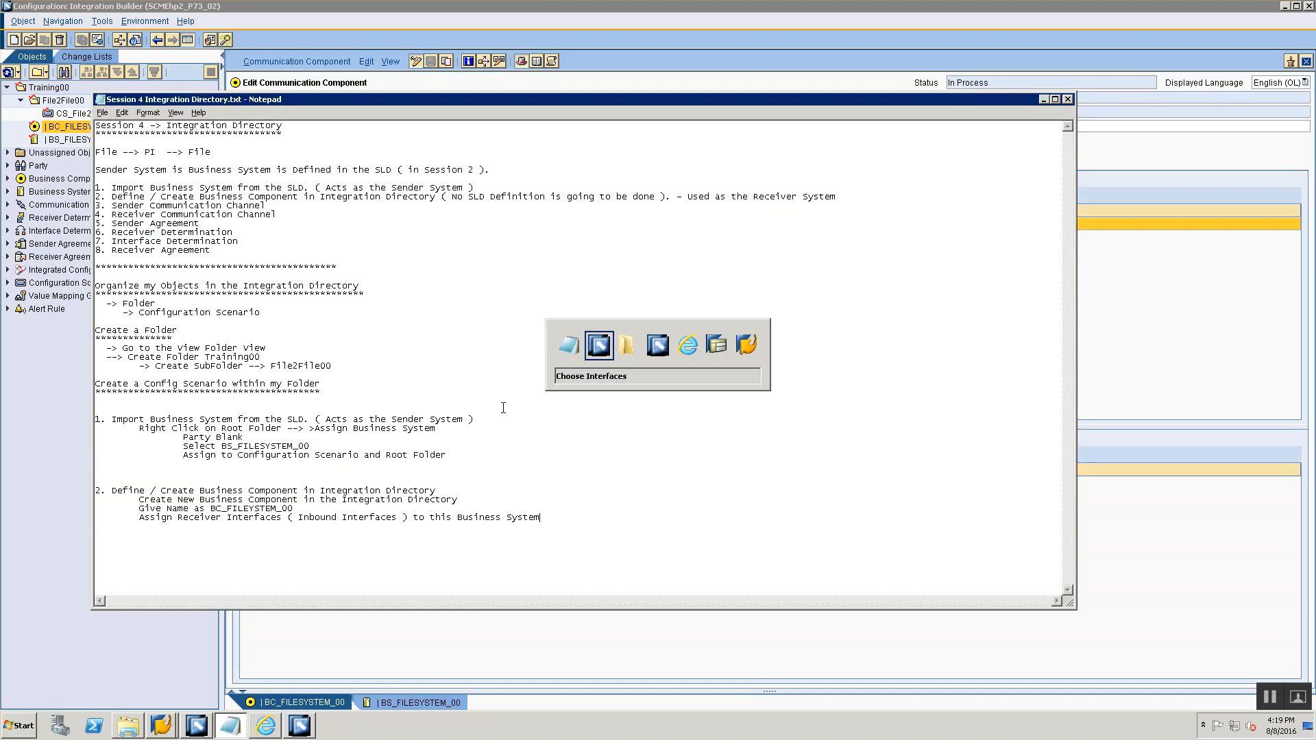
key("alt+Tab")
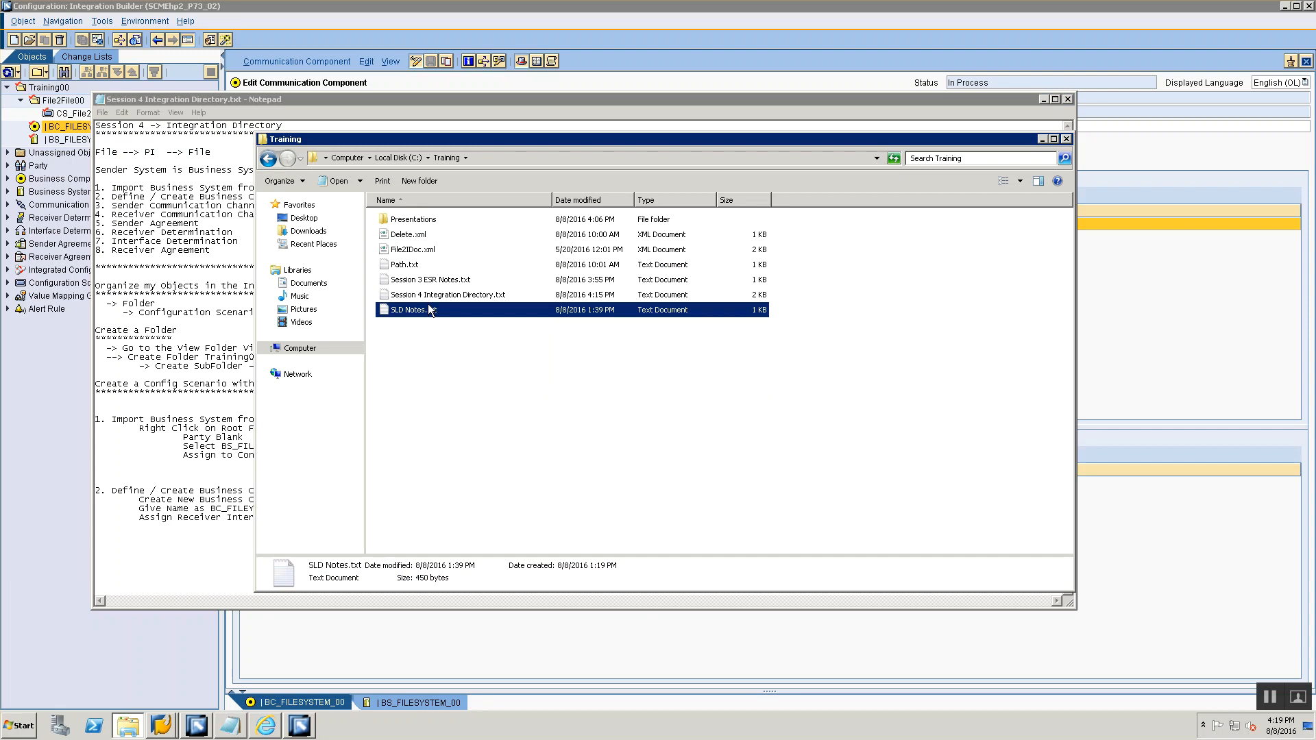
double_click(421, 281)
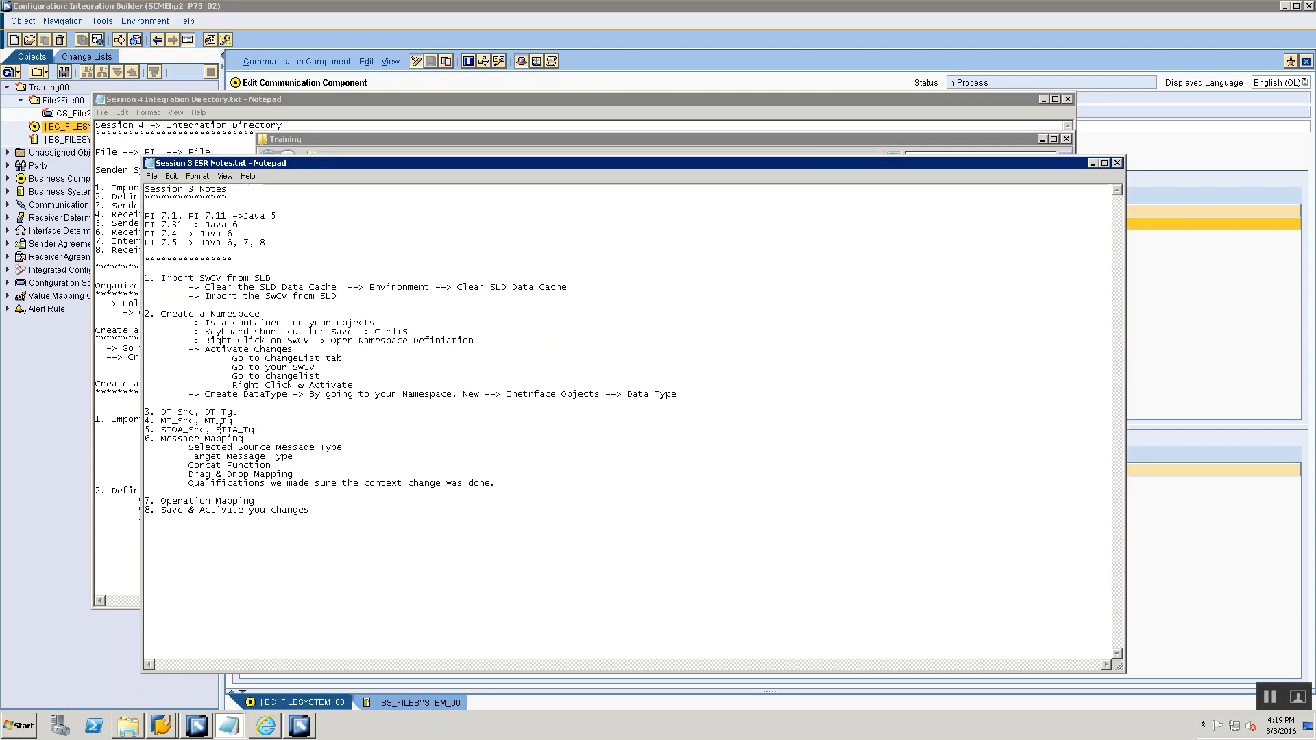
left_click_drag(217, 430, 264, 431)
key("ctrl+c")
- Return to the Choose Interfaces dialog and search the listed inbound interfaces for SIIA_Tgt
key("alt+Tab")
key("alt+Tab")
key("Tab")
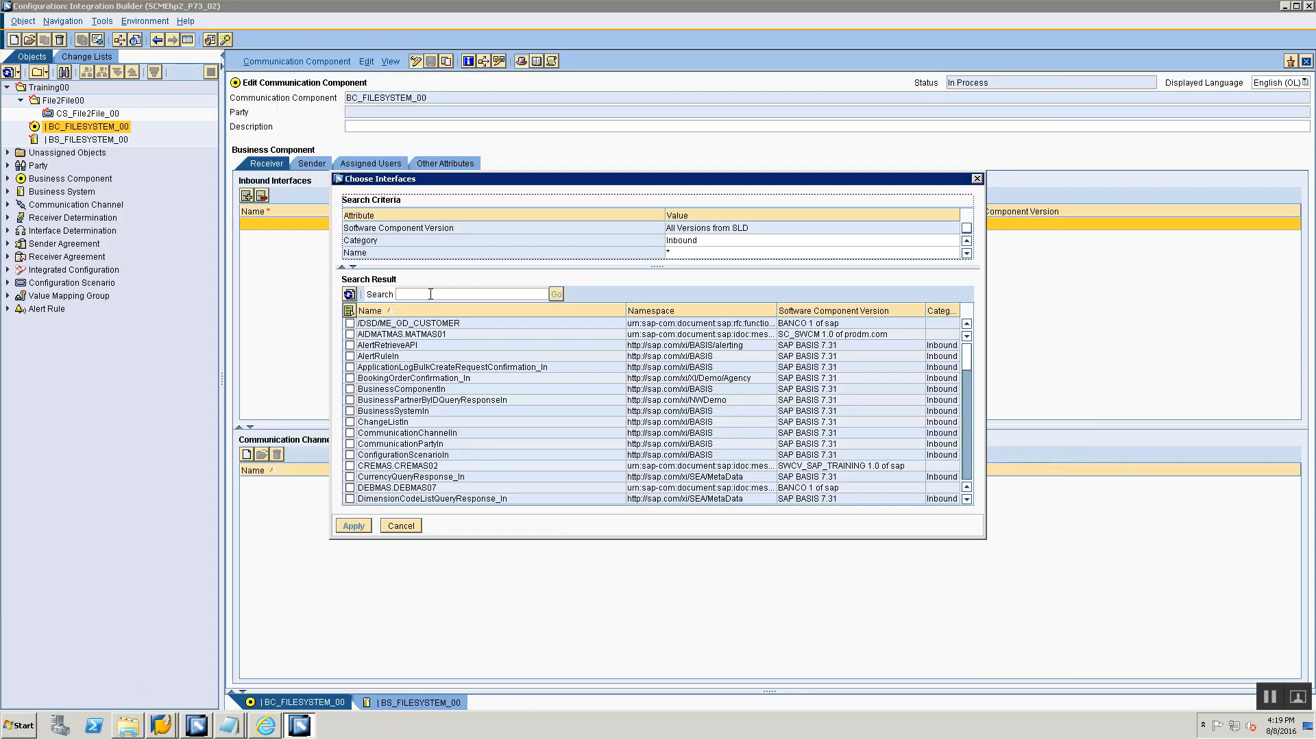
left_click(426, 294)
key("ctrl+v")
left_click(552, 295)
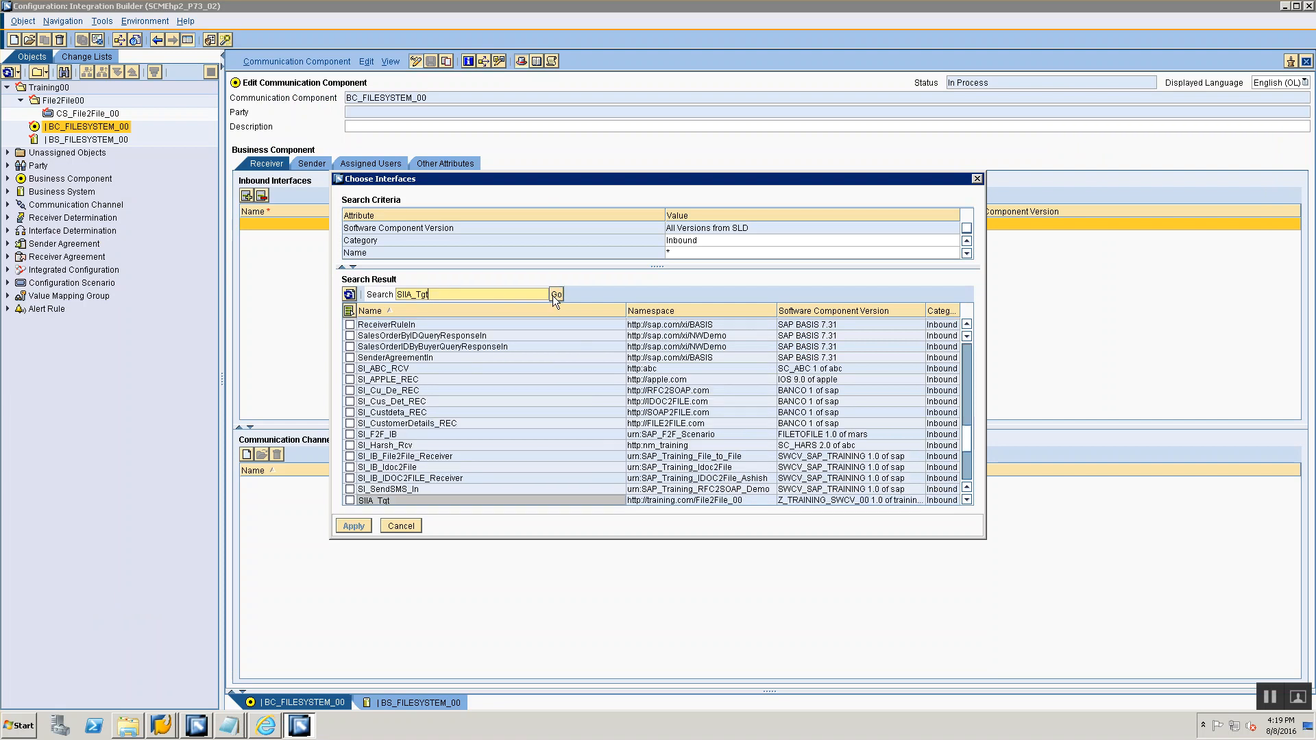
left_click_drag(802, 539, 807, 636)
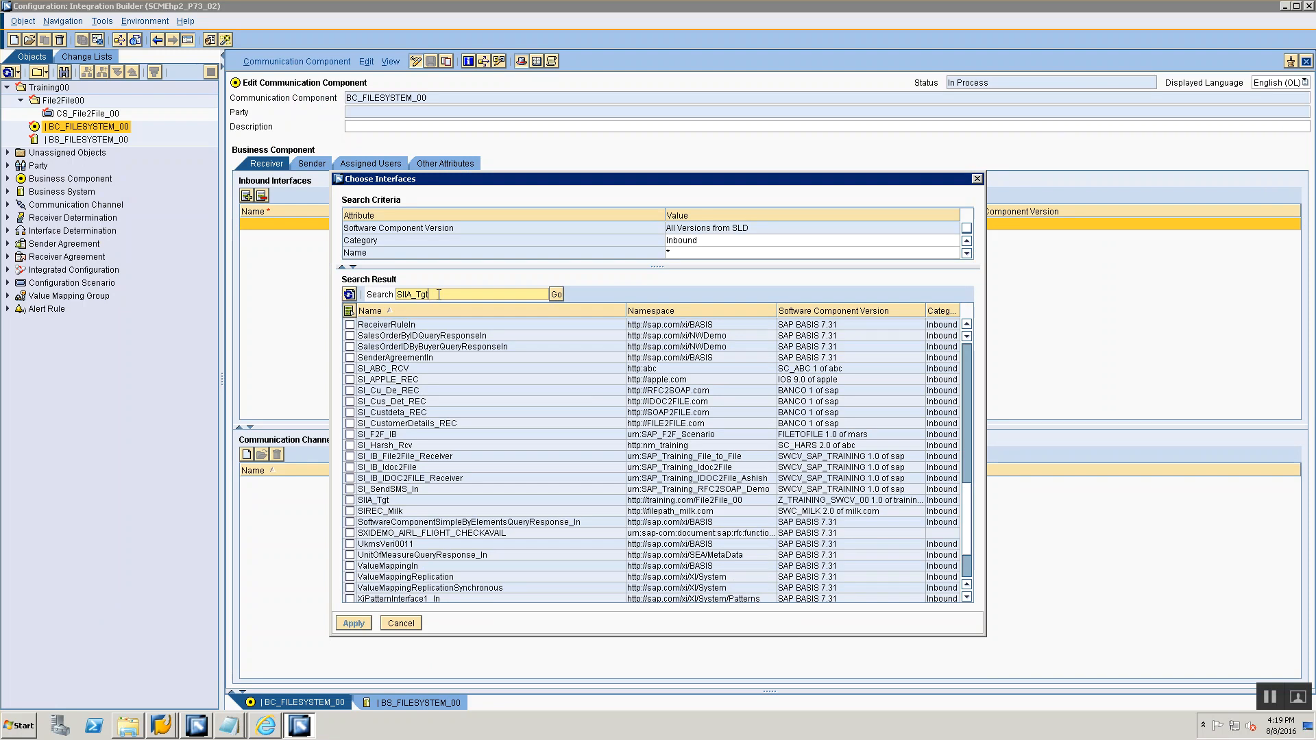
left_click(554, 295)
left_click(680, 504)
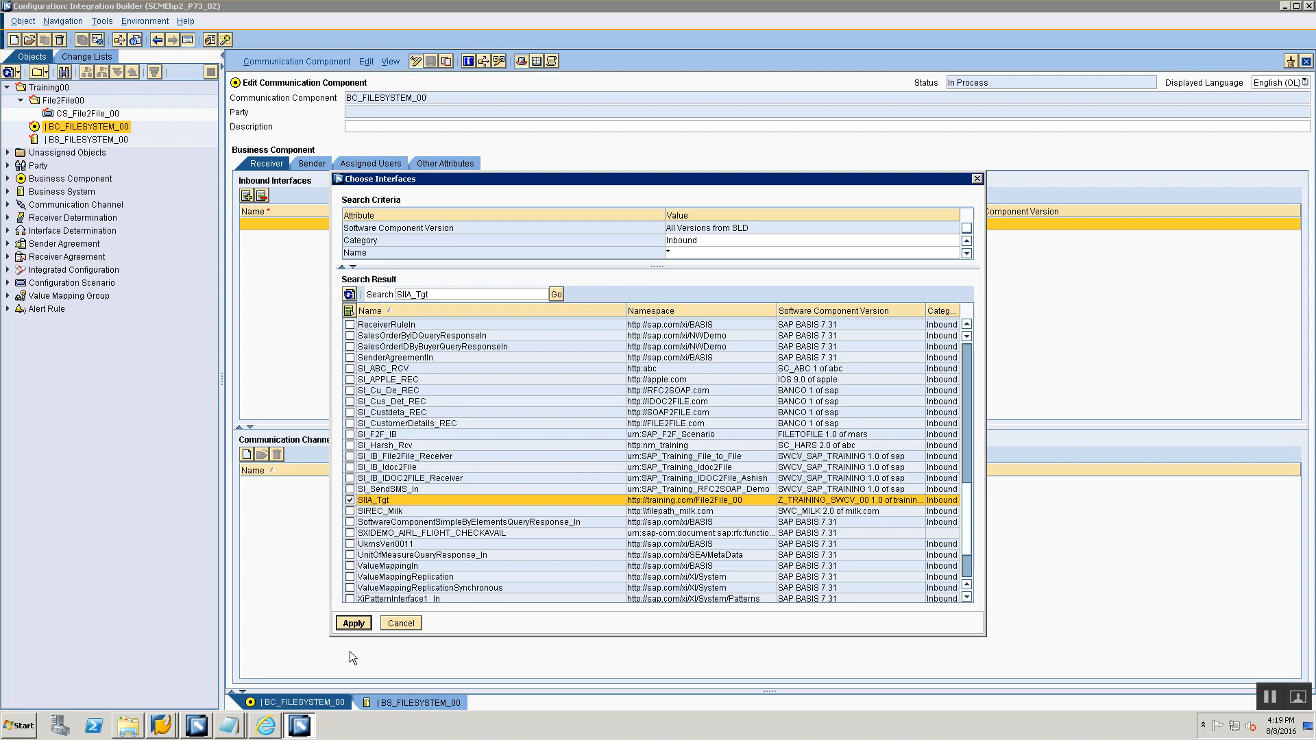
left_click(349, 624)
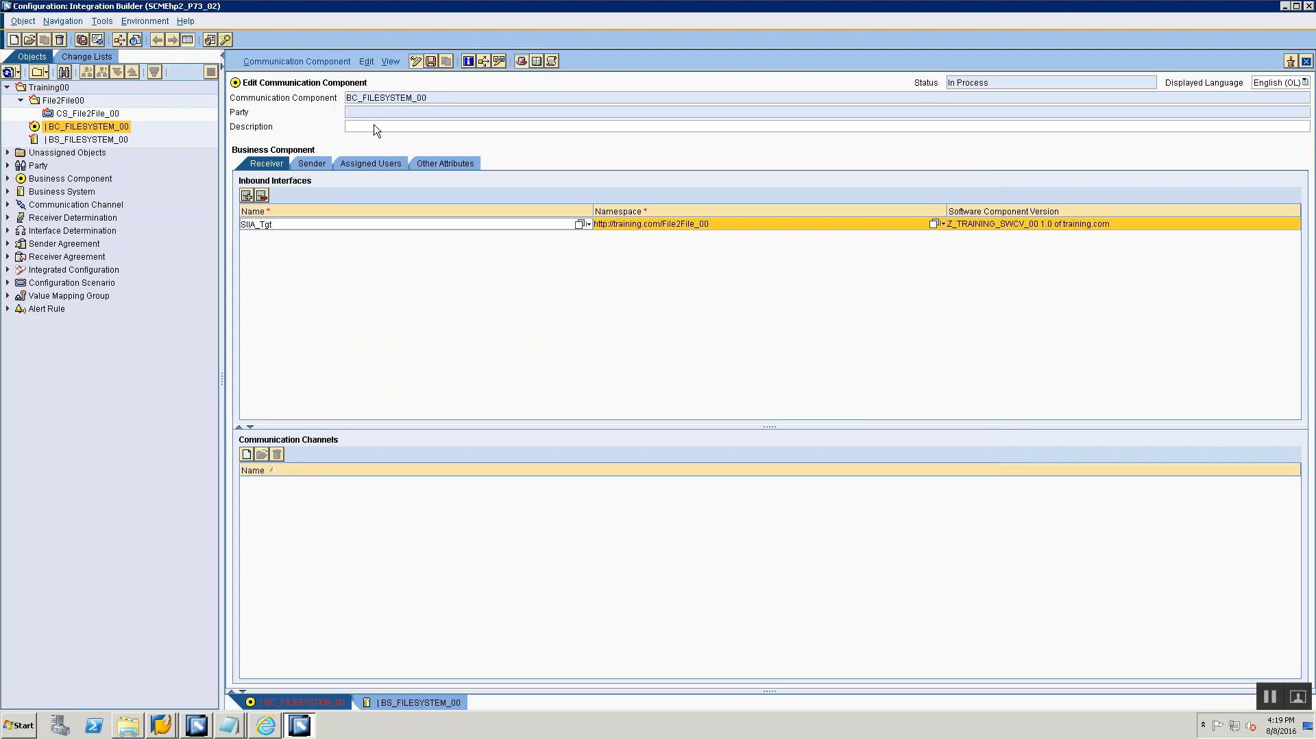
left_click(430, 61)
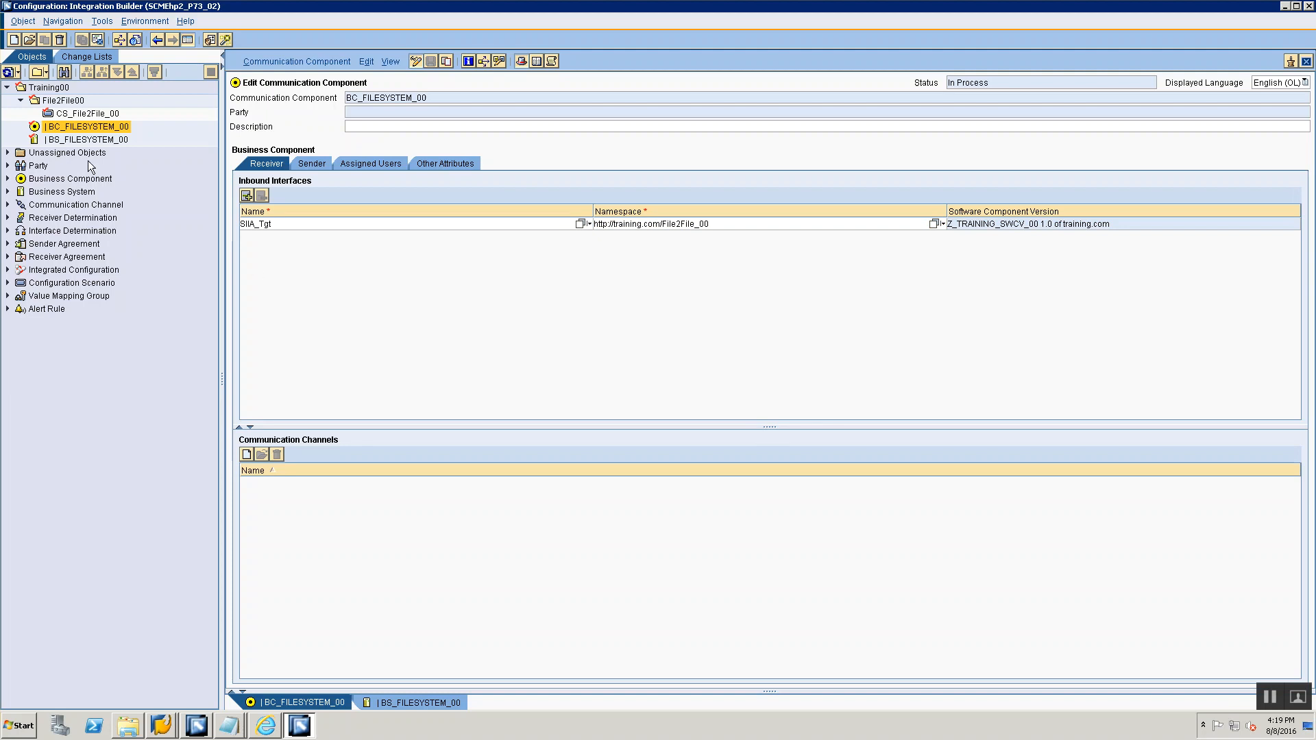
- Compare the receiver and sender interfaces of business system BS_FILESYSTEM_00 with those of business component BC_FILESYSTEM_00
left_click(73, 140)
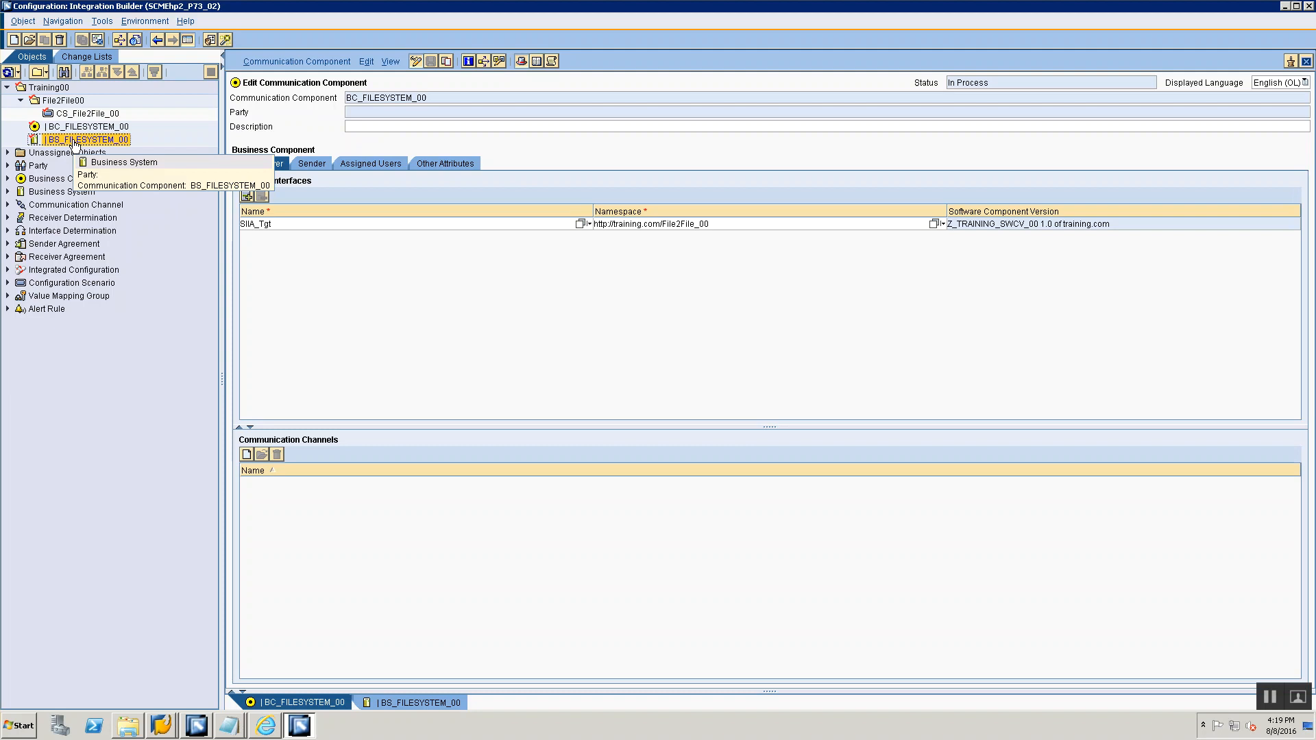
left_click(76, 128)
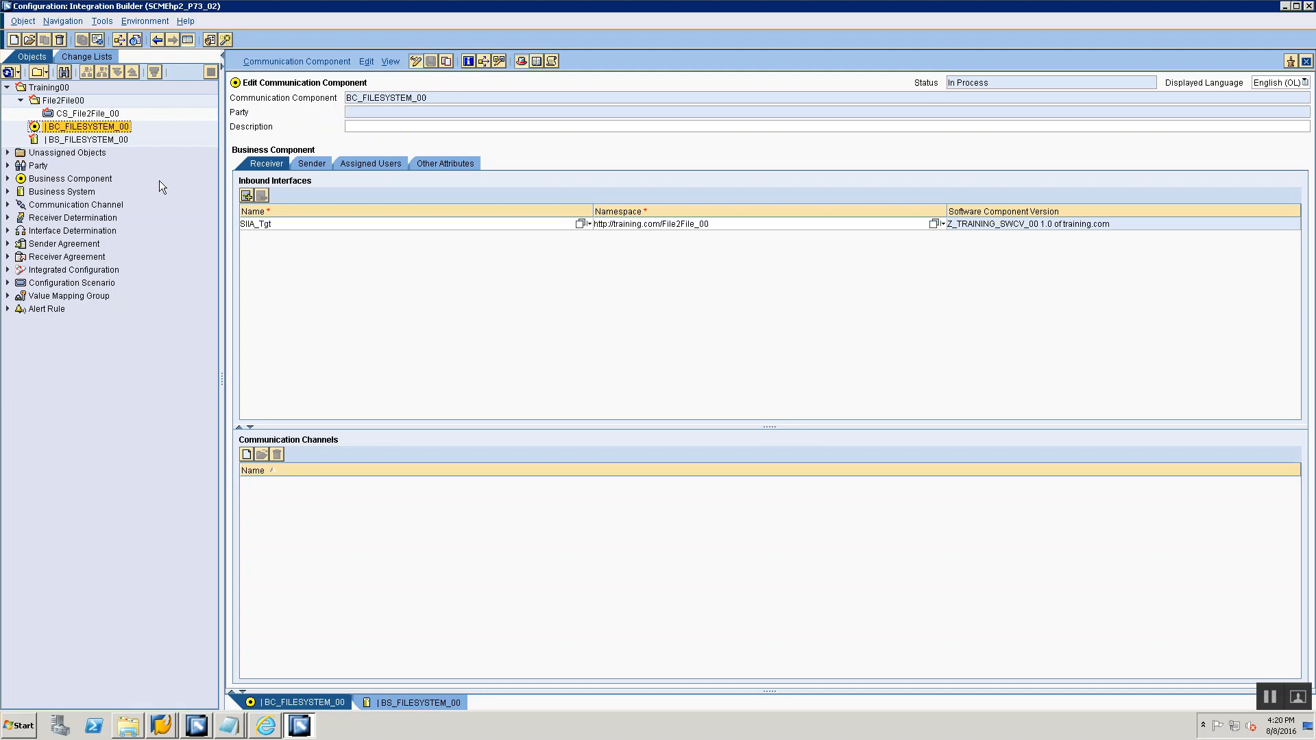
left_click(91, 141)
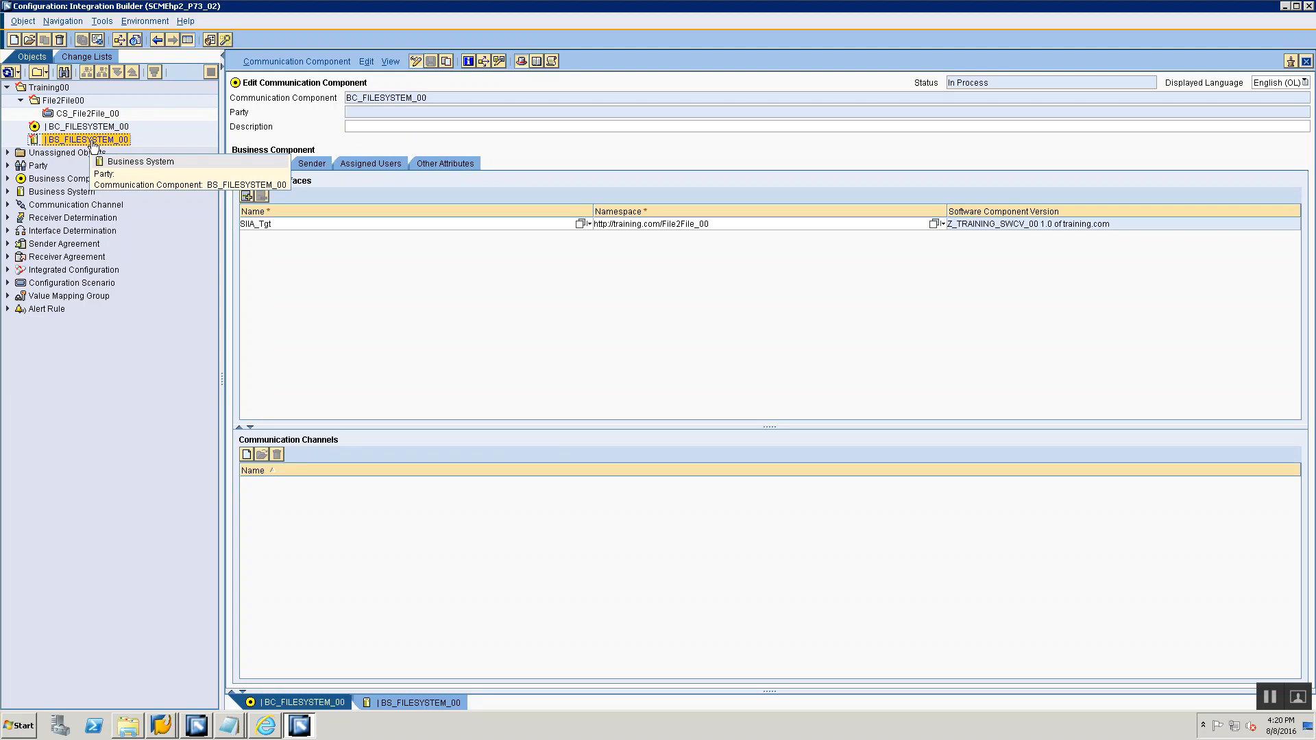
left_click(80, 127)
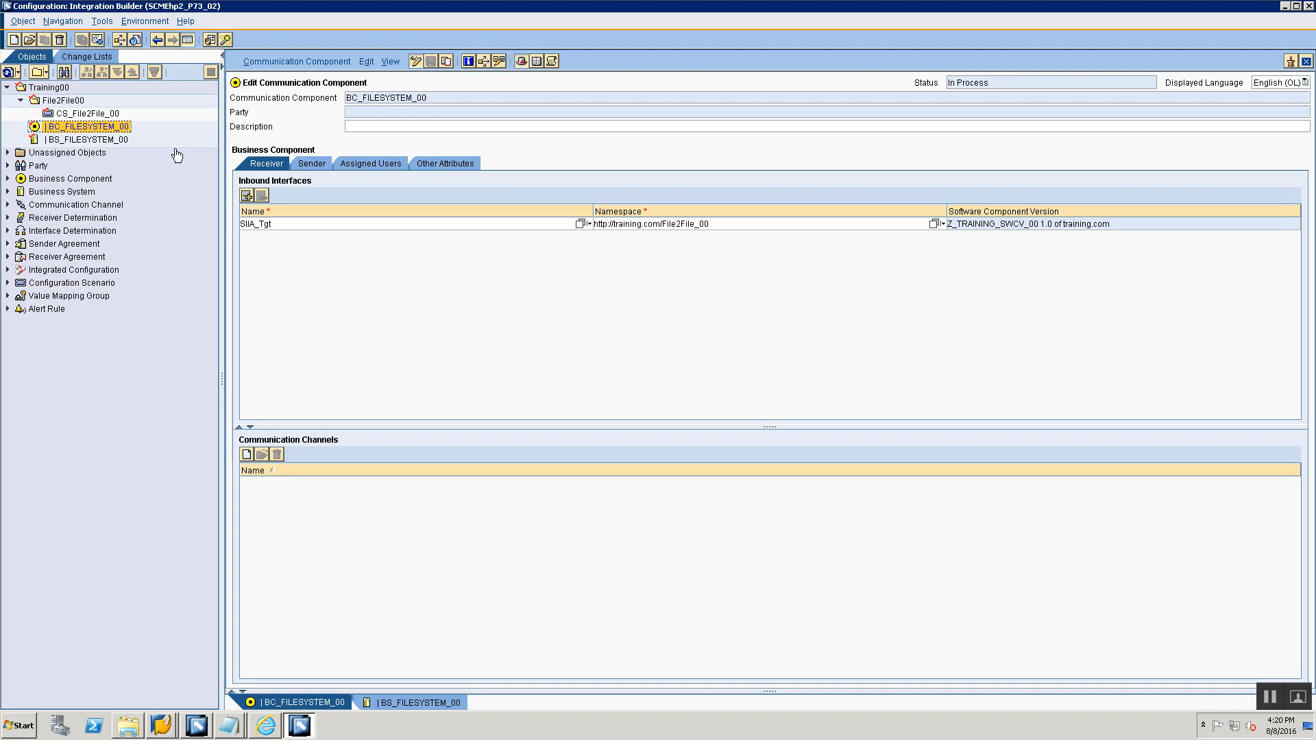
double_click(89, 138)
left_click(278, 164)
left_click(306, 162)
left_click(283, 163)
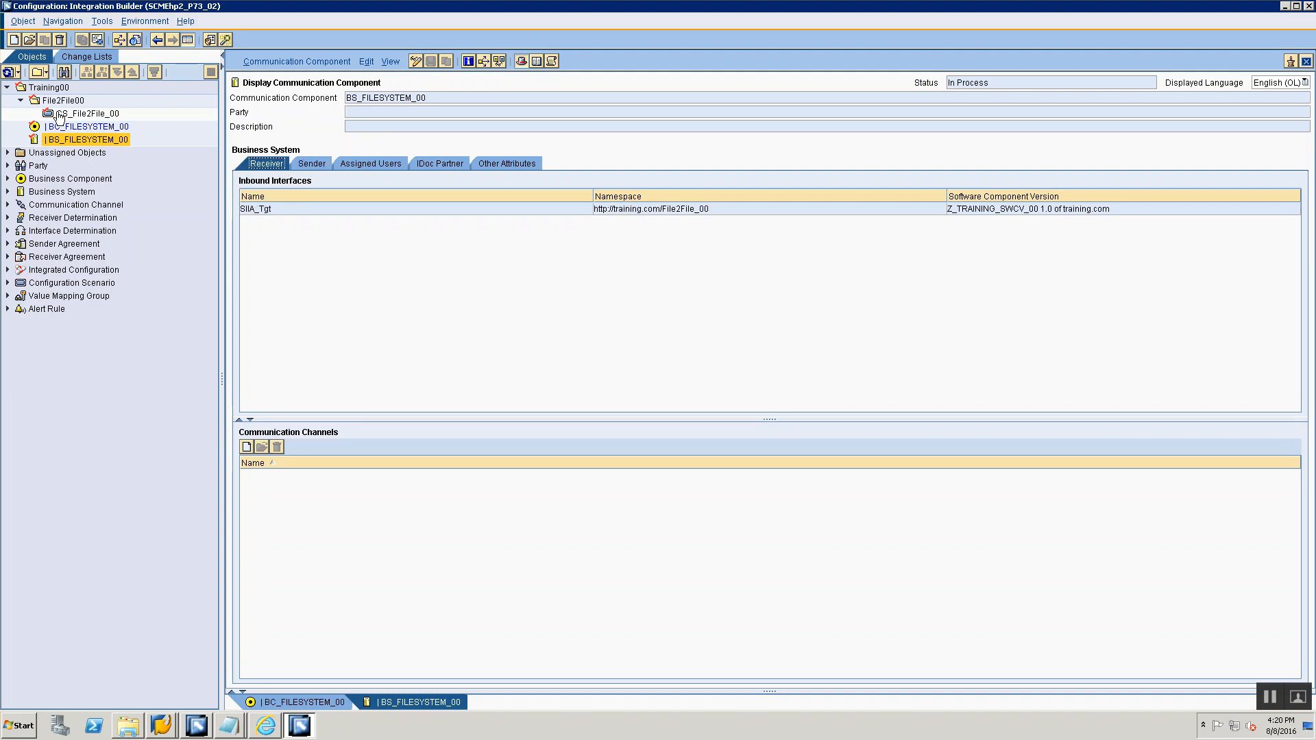
left_click(76, 128)
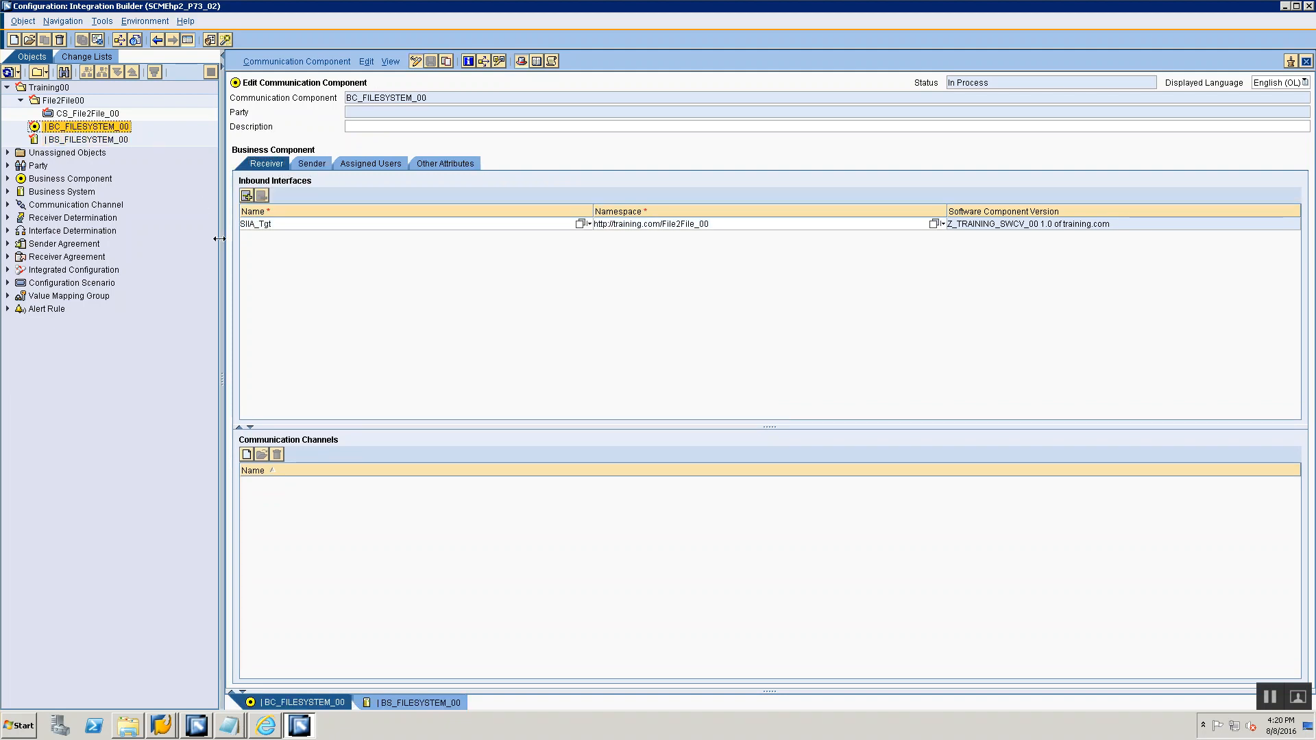
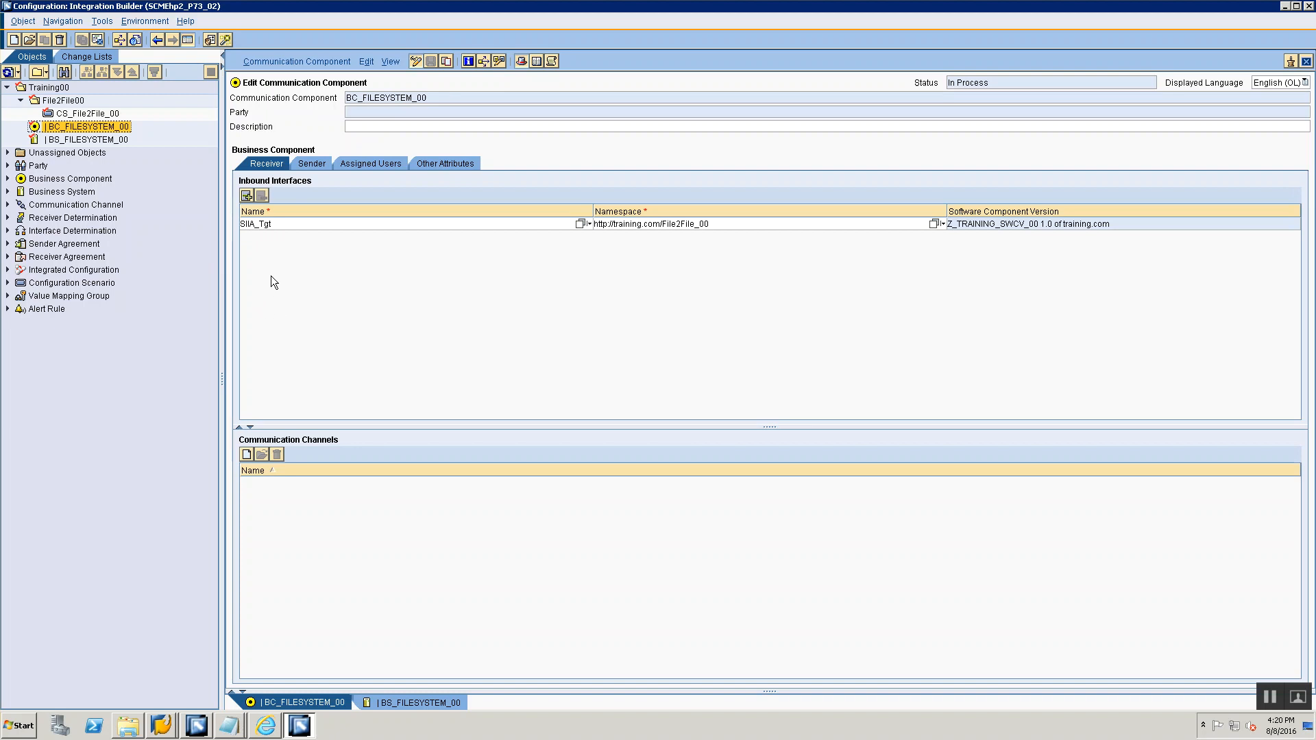
- Activate the standard change list with all its objects and dismiss the confirmation
left_click(84, 57)
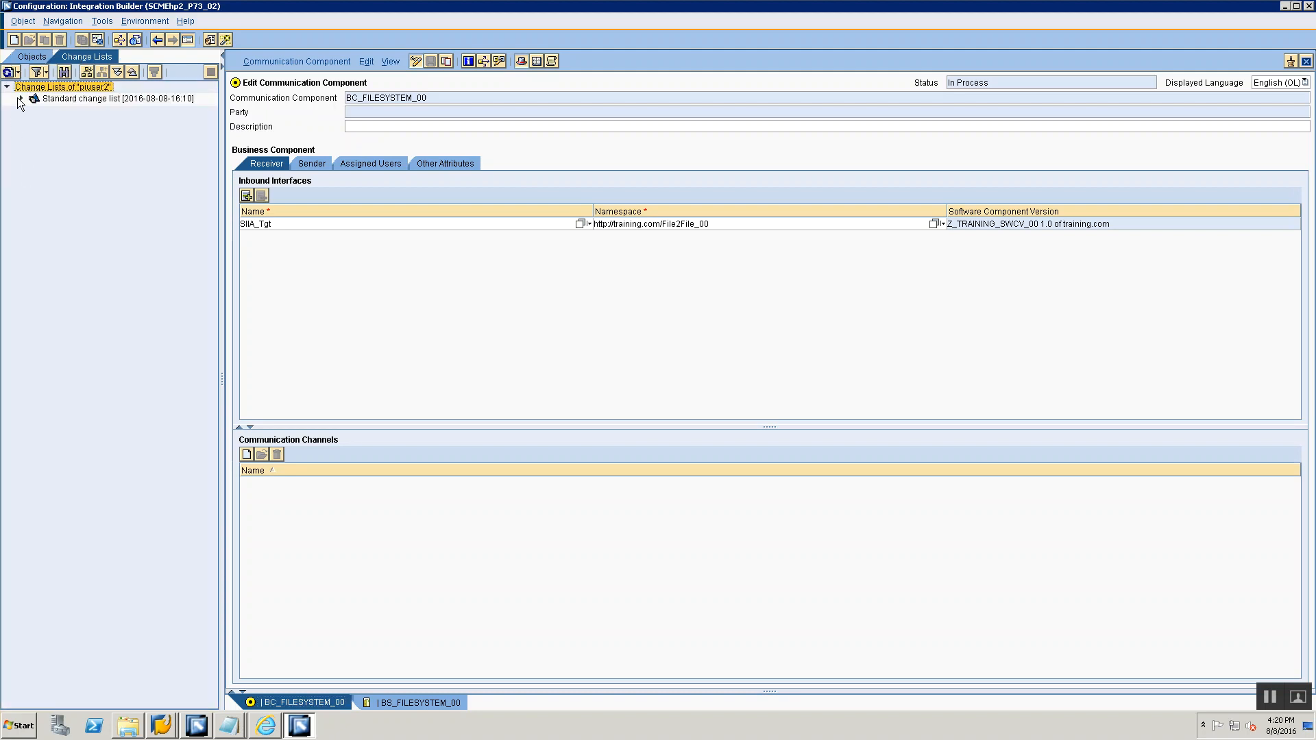
left_click(20, 98)
left_click(87, 103)
right_click(87, 102)
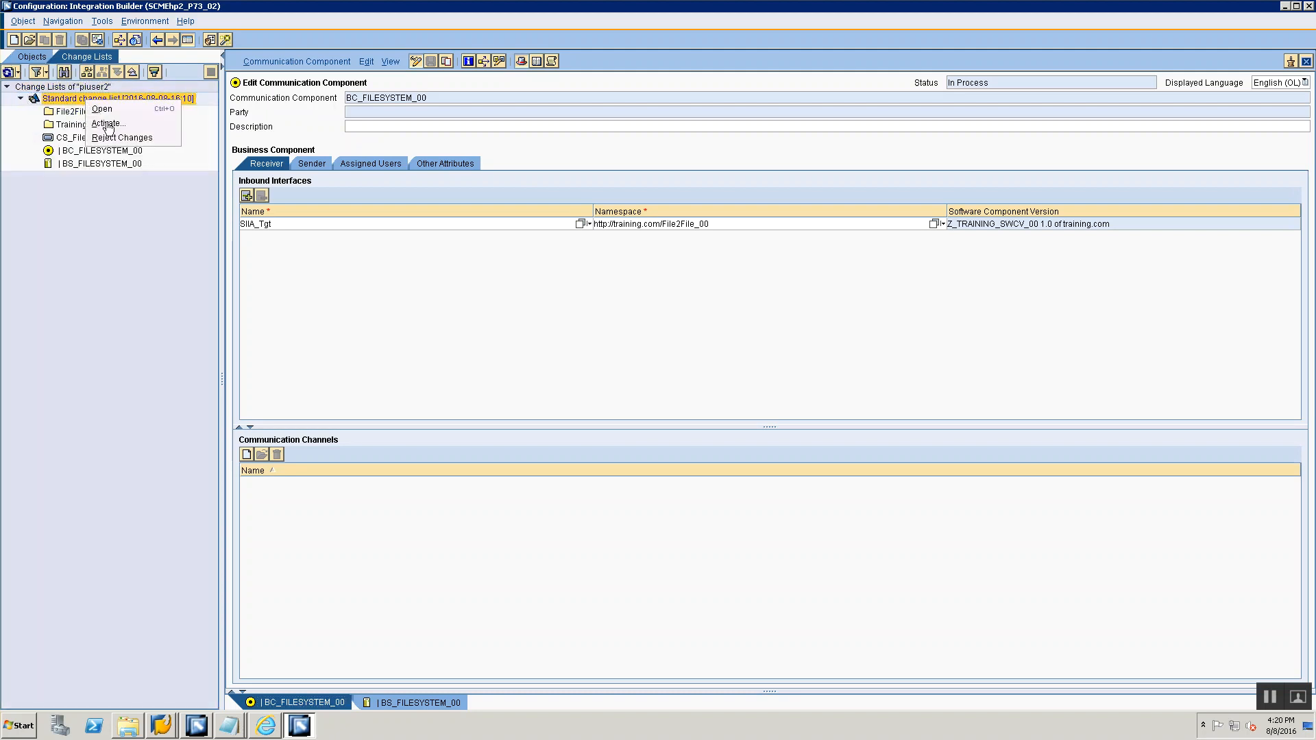
left_click(106, 126)
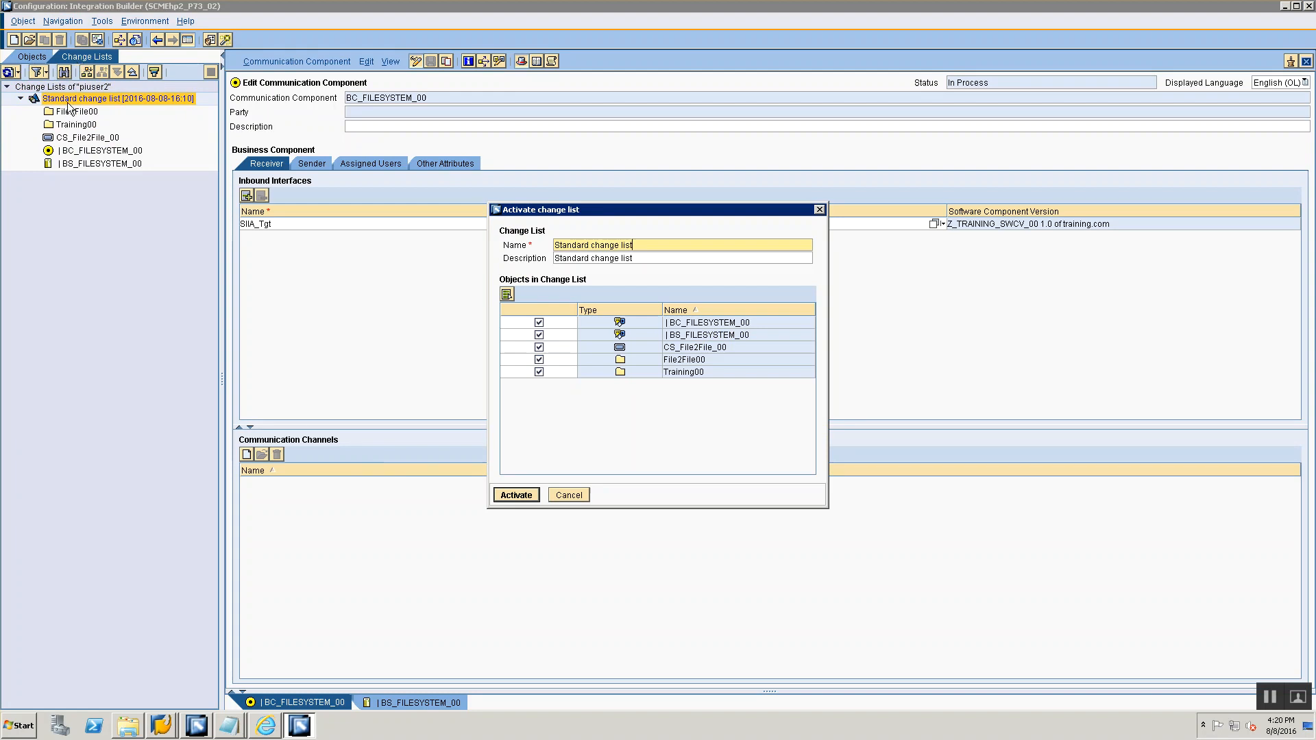
left_click(528, 497)
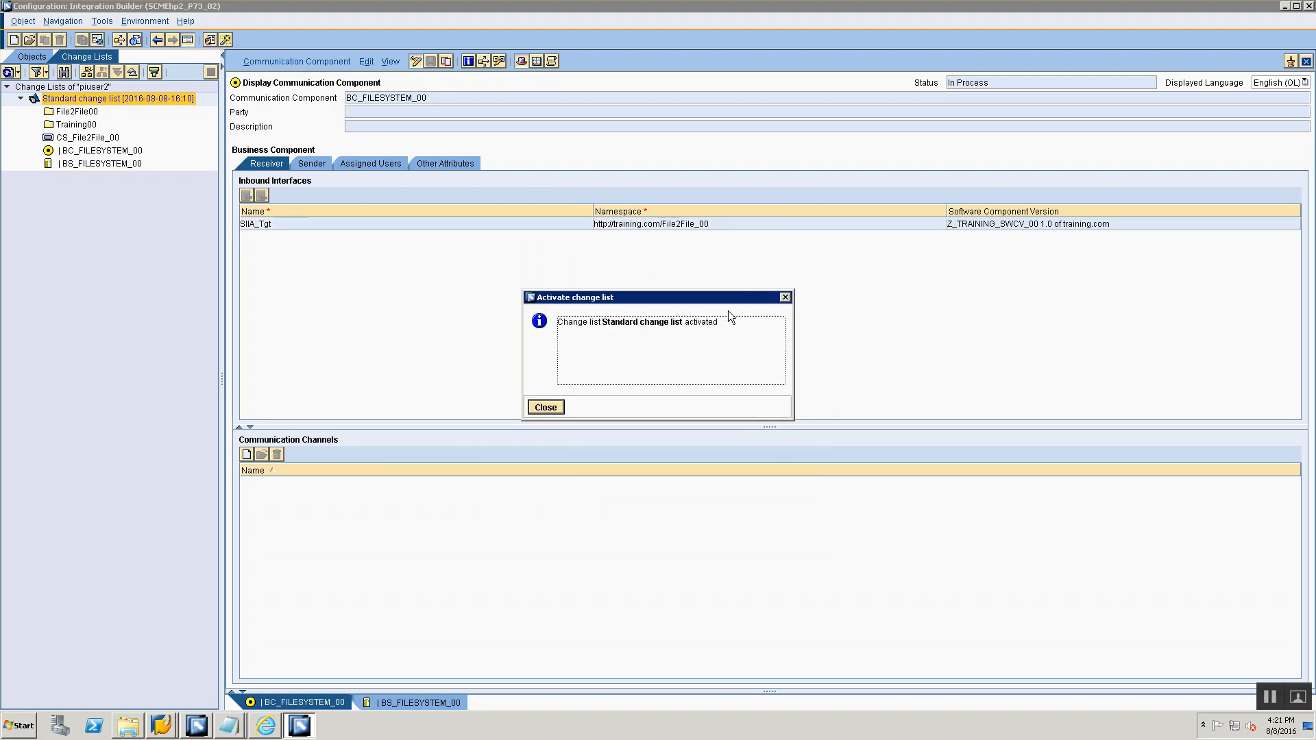
left_click(545, 409)
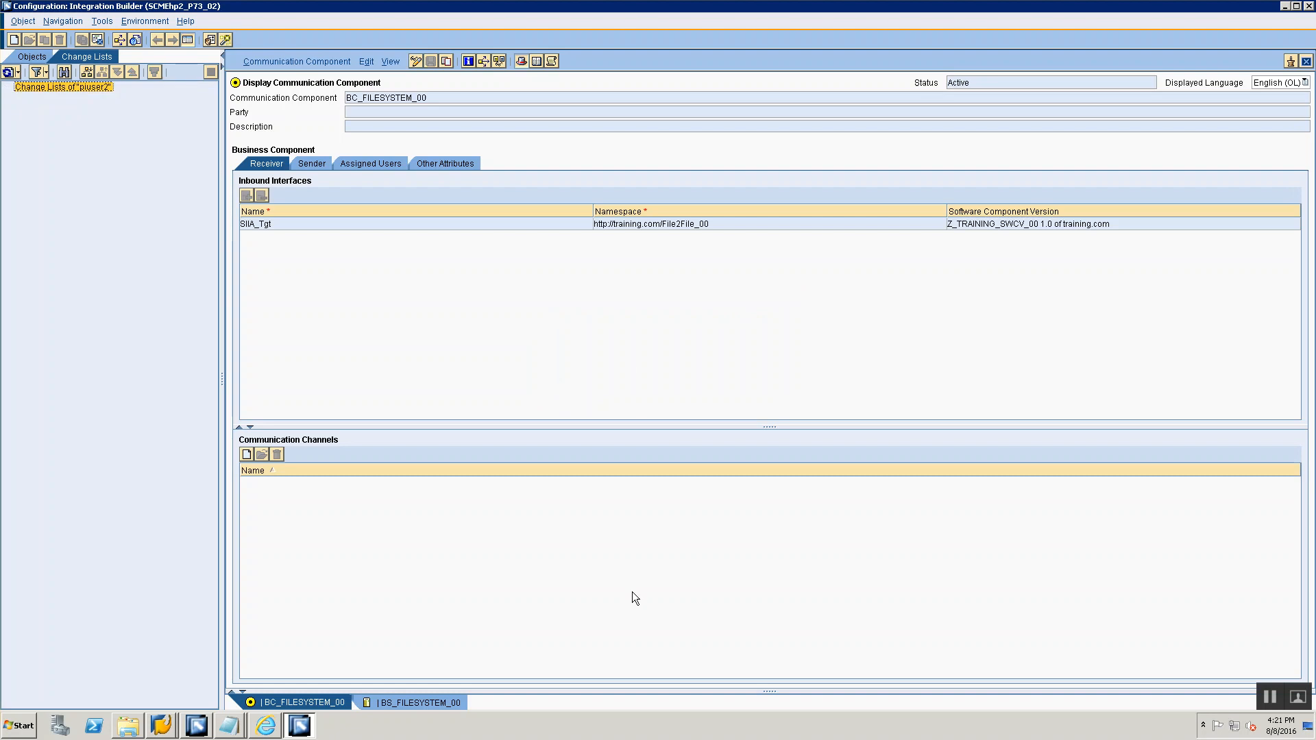
- Close all open communication component editors and return to the configuration object tree
right_click(372, 701)
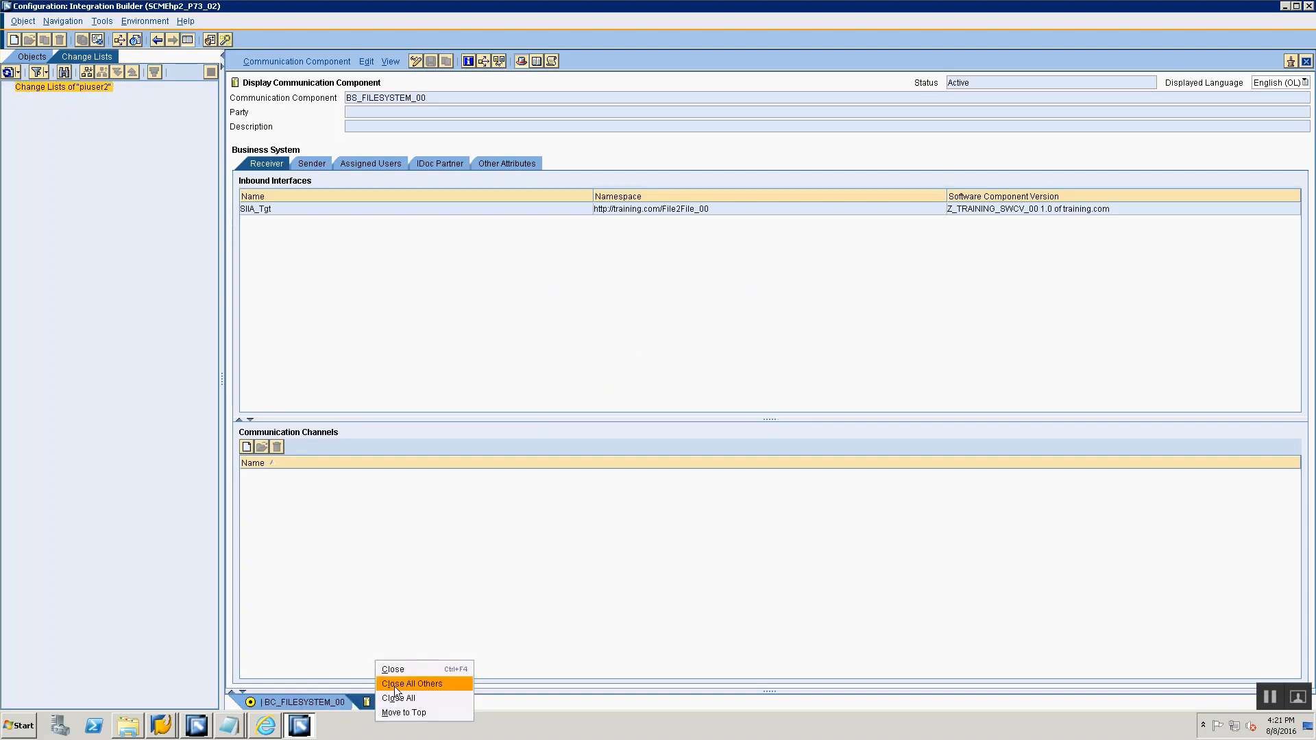
left_click(392, 699)
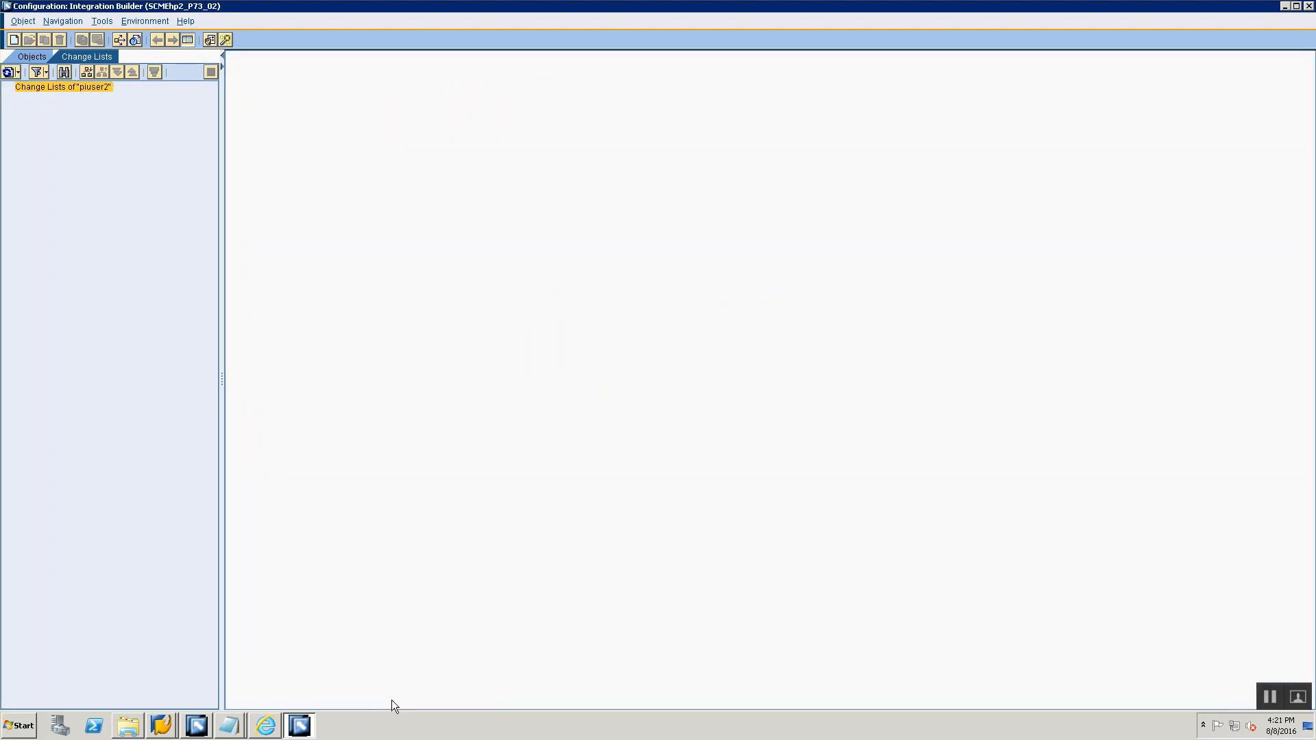
left_click(35, 56)
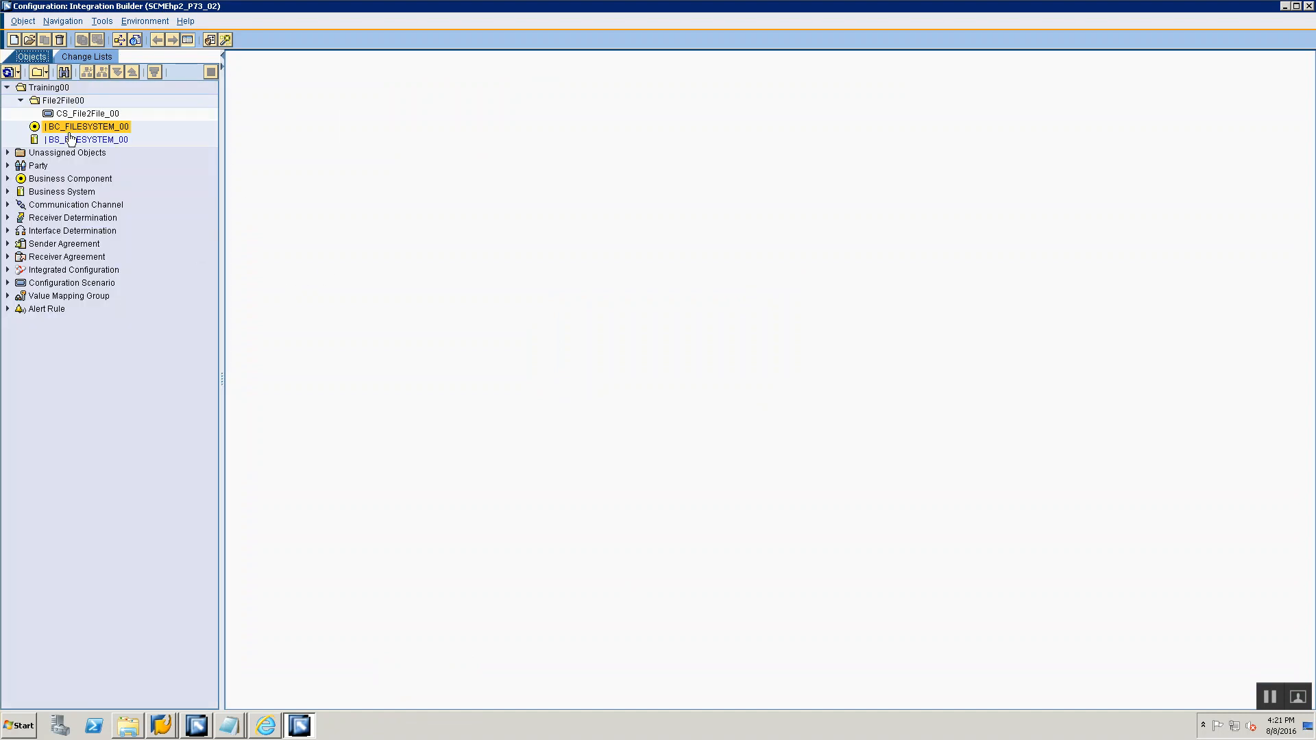
- Close Session 3 ESR Notes.txt and bring the Session 4 Integration Directory notes to the front
key("alt+Tab")
key("alt+Tab")
key("alt+Tab")
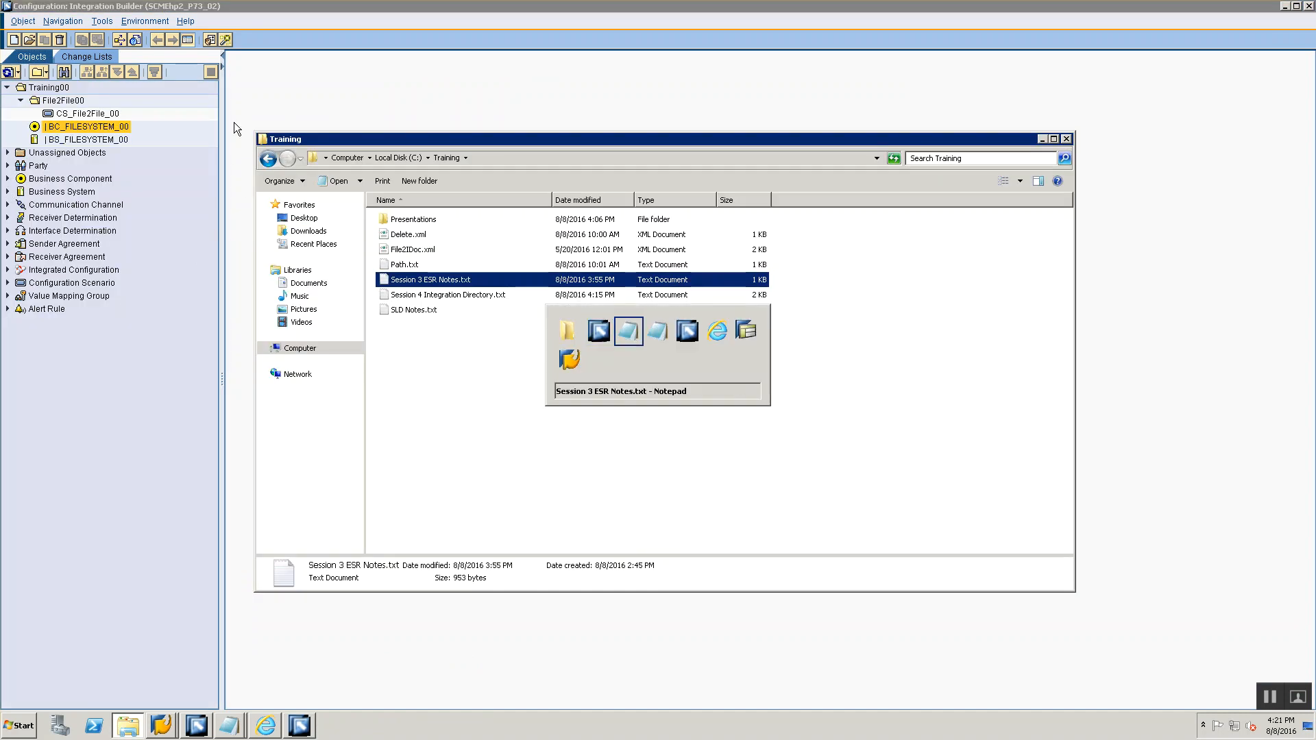
key("alt+Tab")
key("alt+Tab")
key("alt+Tab")
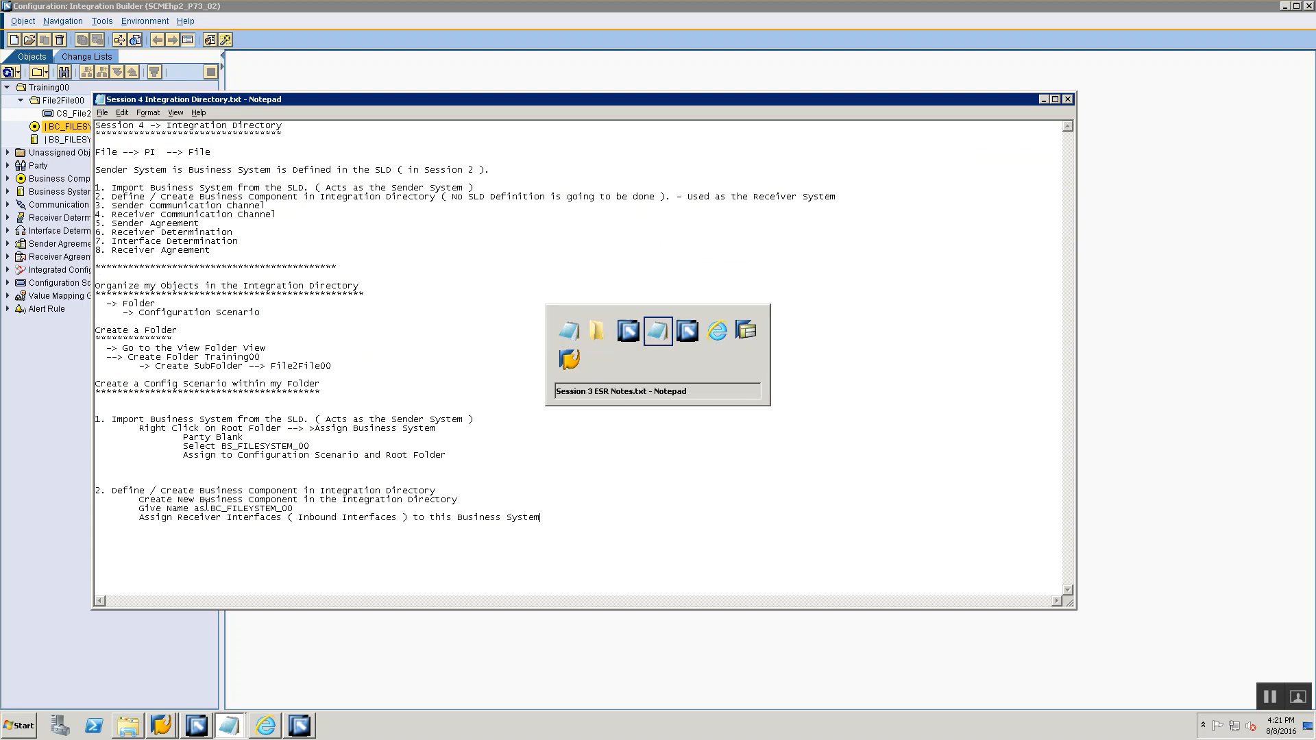
left_click(1117, 163)
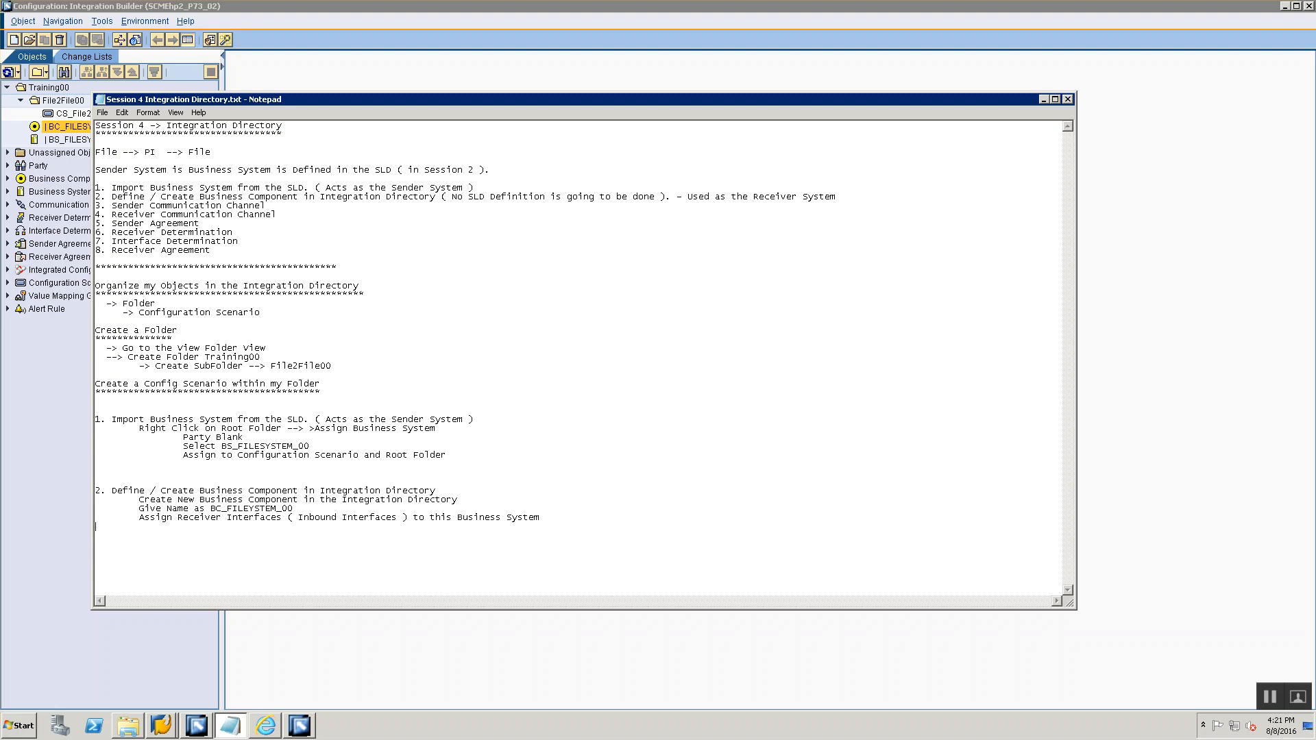
- Add the heading "3. Create Sender Communication Channel" to the Session 4 notes and switch back to the Integration Builder
type("3. Create Sender Communication Channel")
key("alt+Tab")
key("alt+Tab")
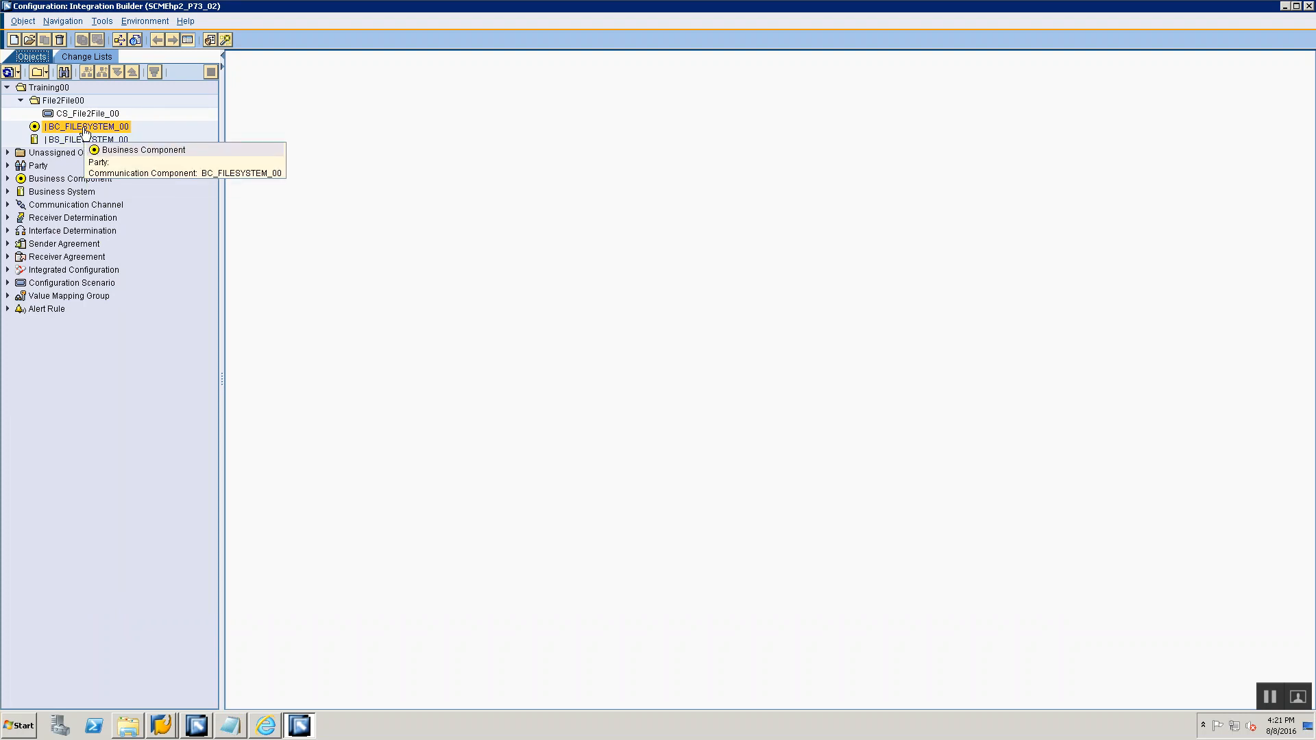
left_click(67, 140)
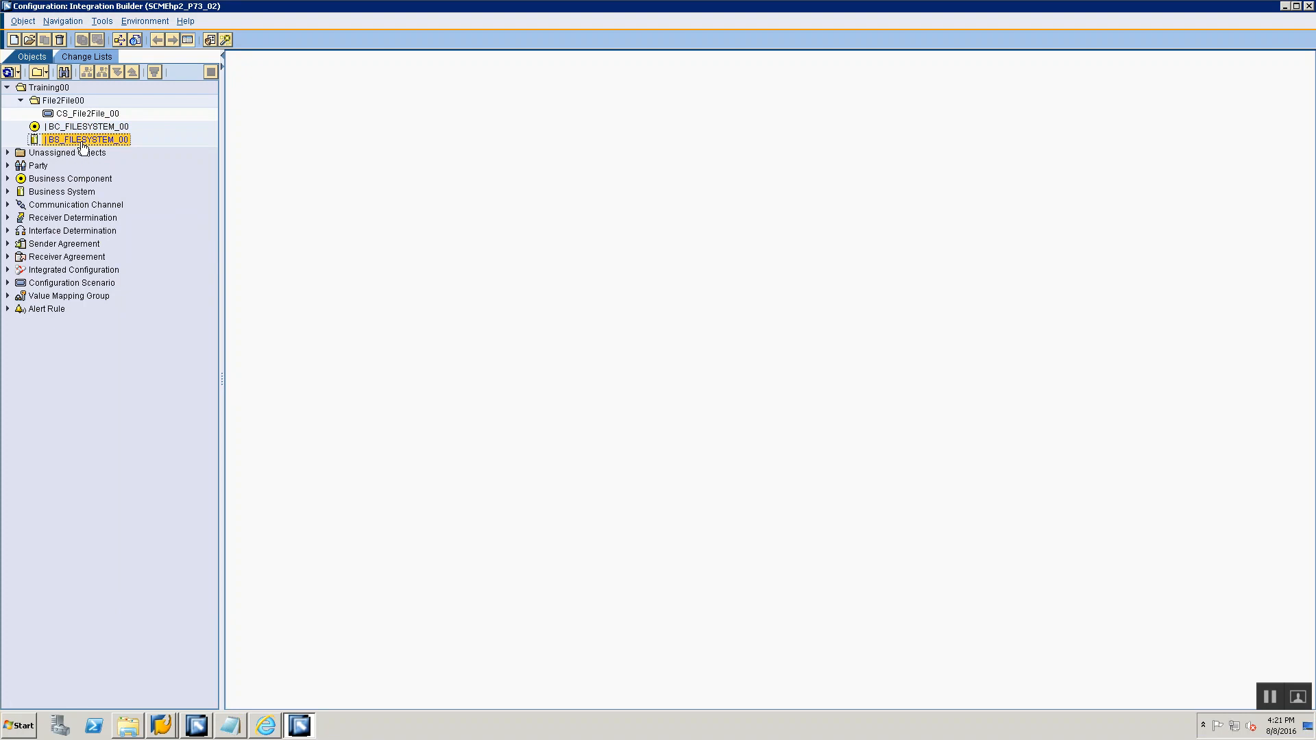
right_click(81, 141)
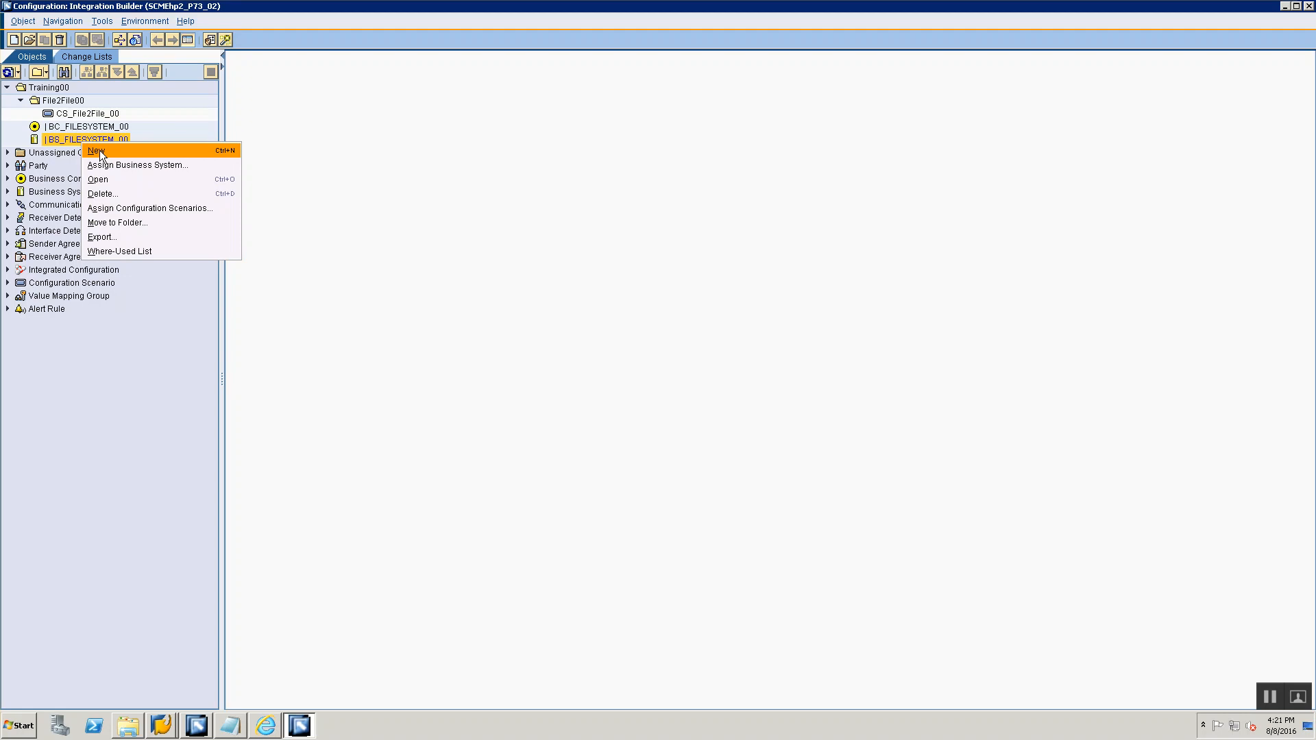
left_click(100, 151)
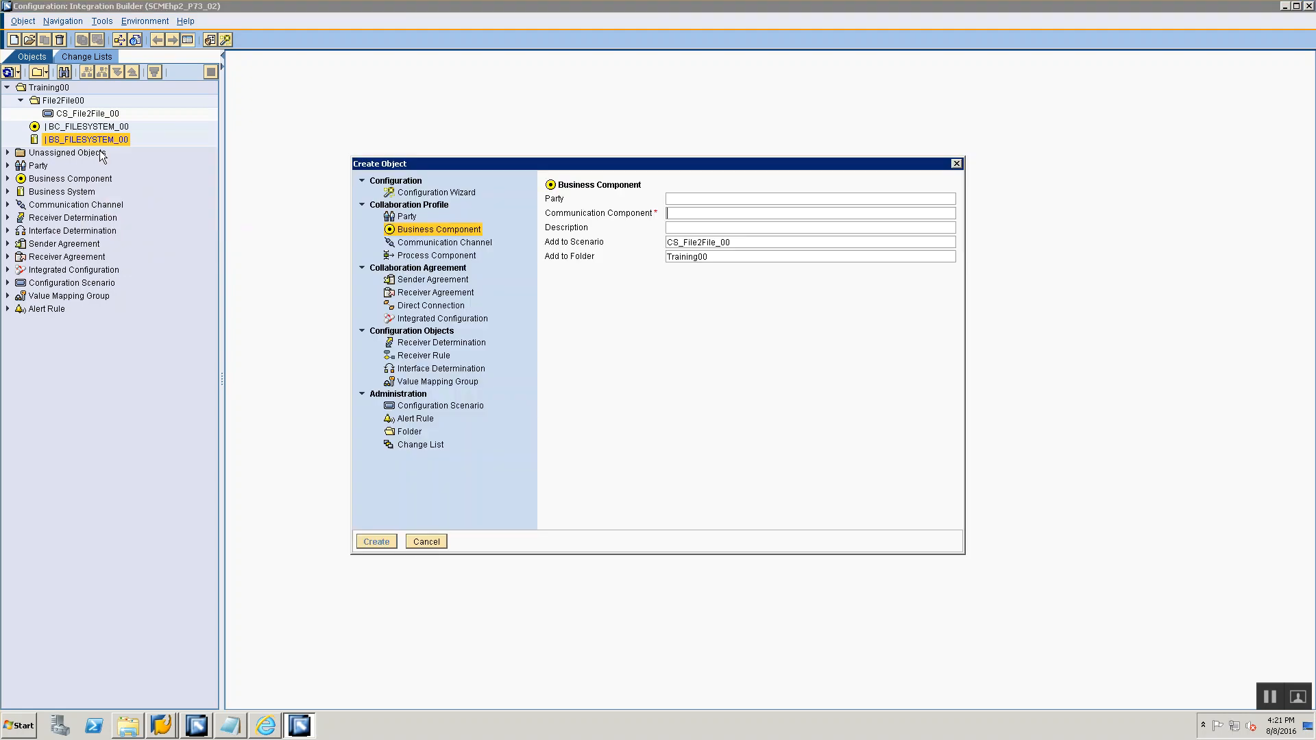
left_click(430, 542)
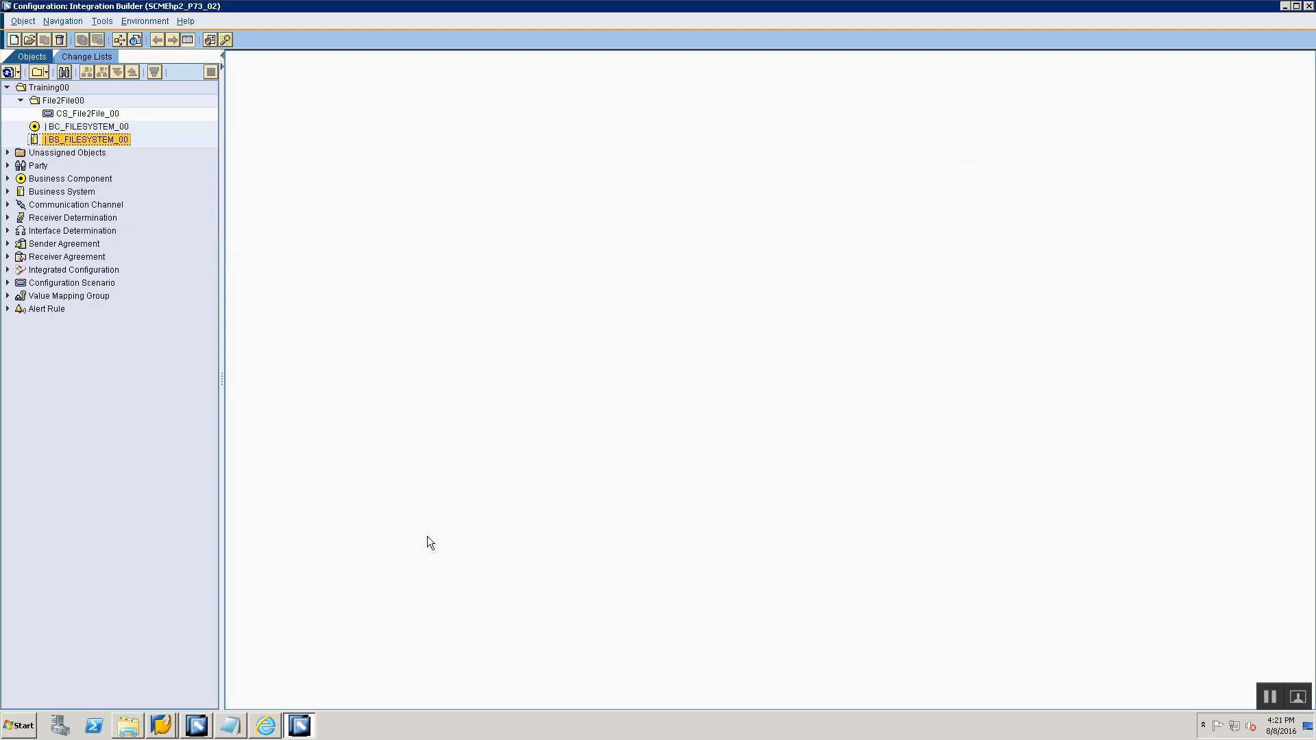
- Start a new communication channel for BS_FILESYSTEM_00 and name it CC_File2File_File_Sender_00
right_click(100, 142)
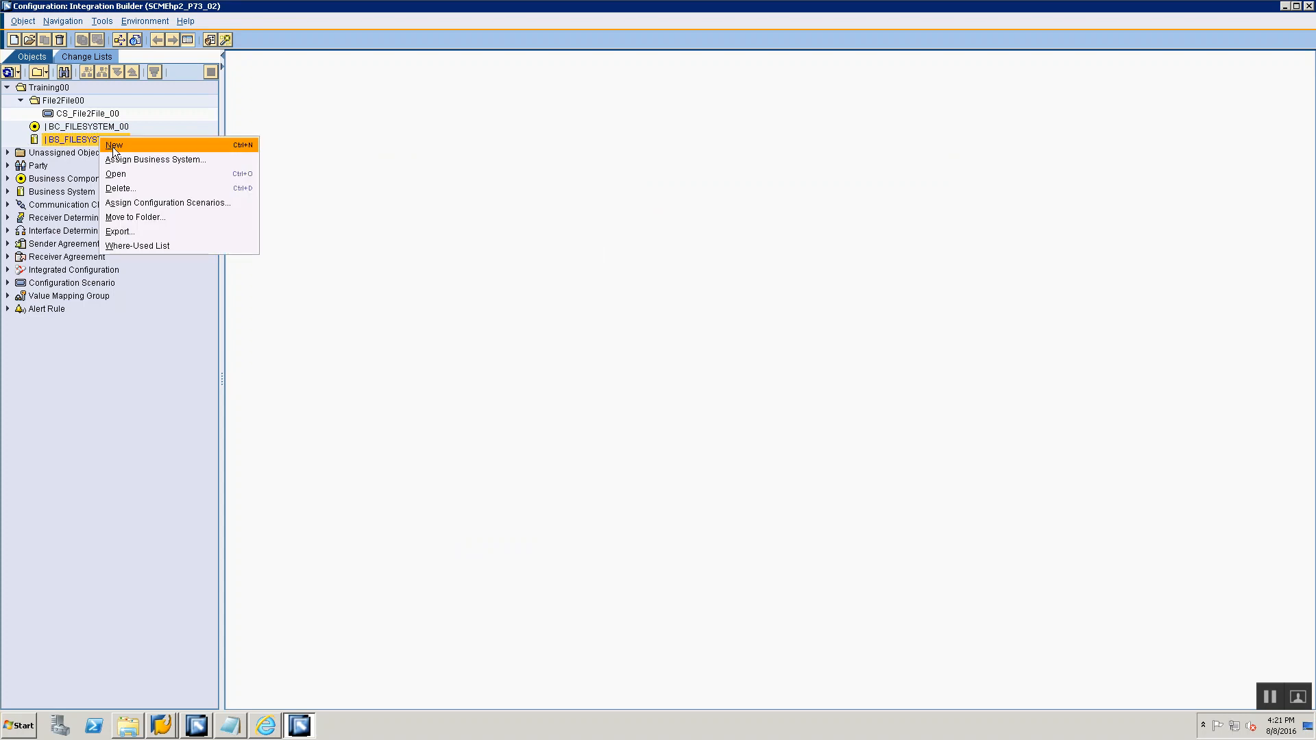
left_click(113, 147)
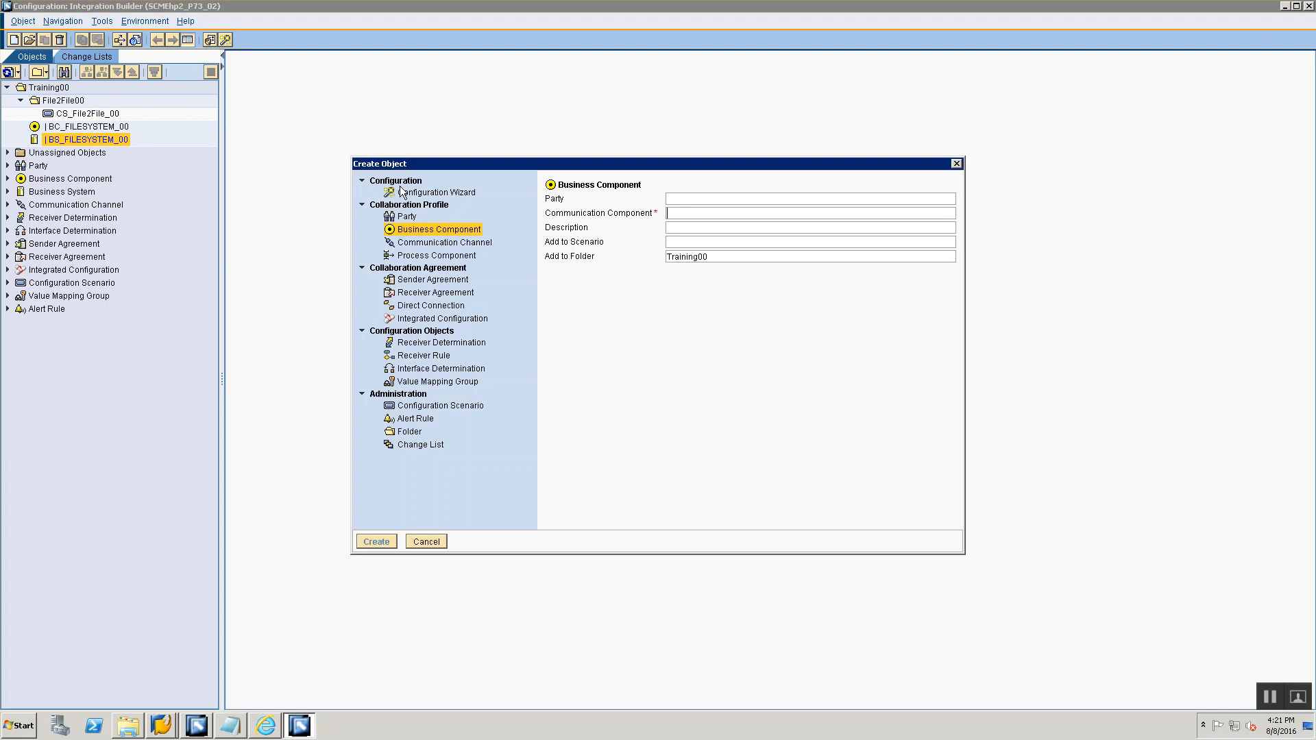
left_click(420, 244)
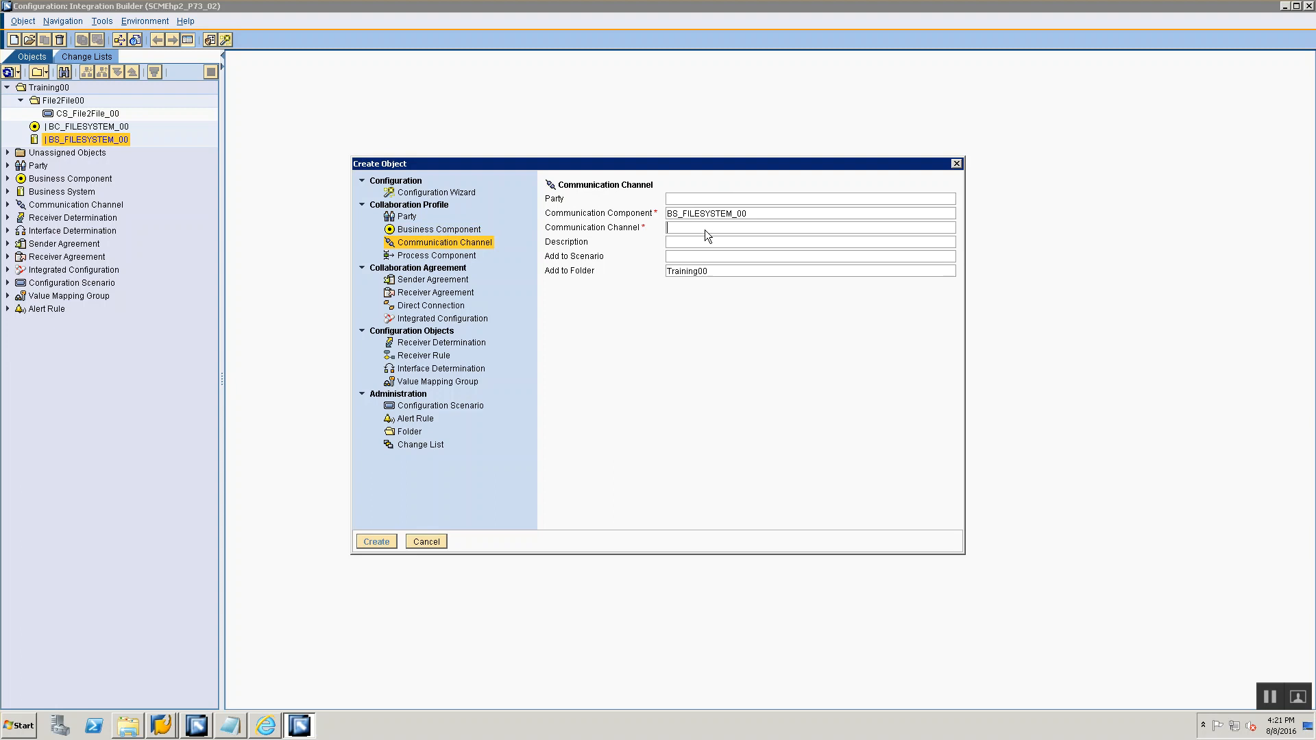
type("CC")
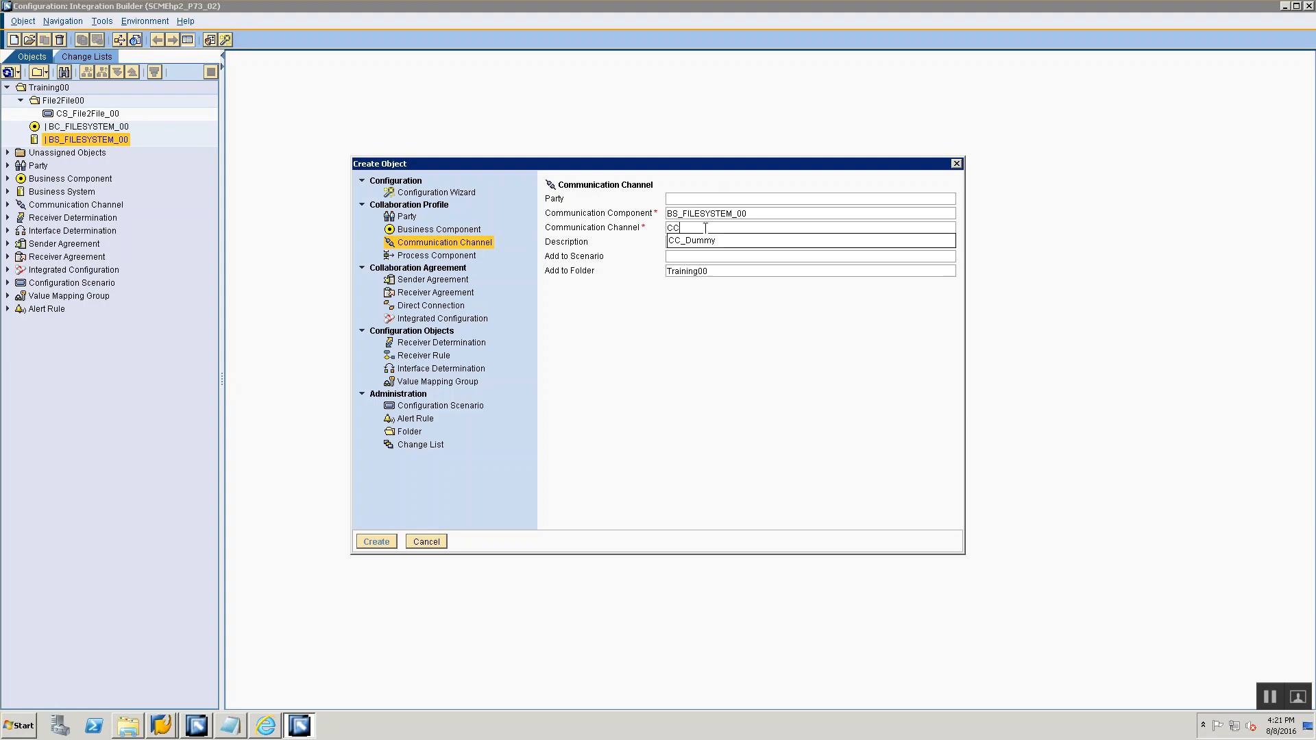
type("_Fil2")
key("BackSpace")
type("e2File_")
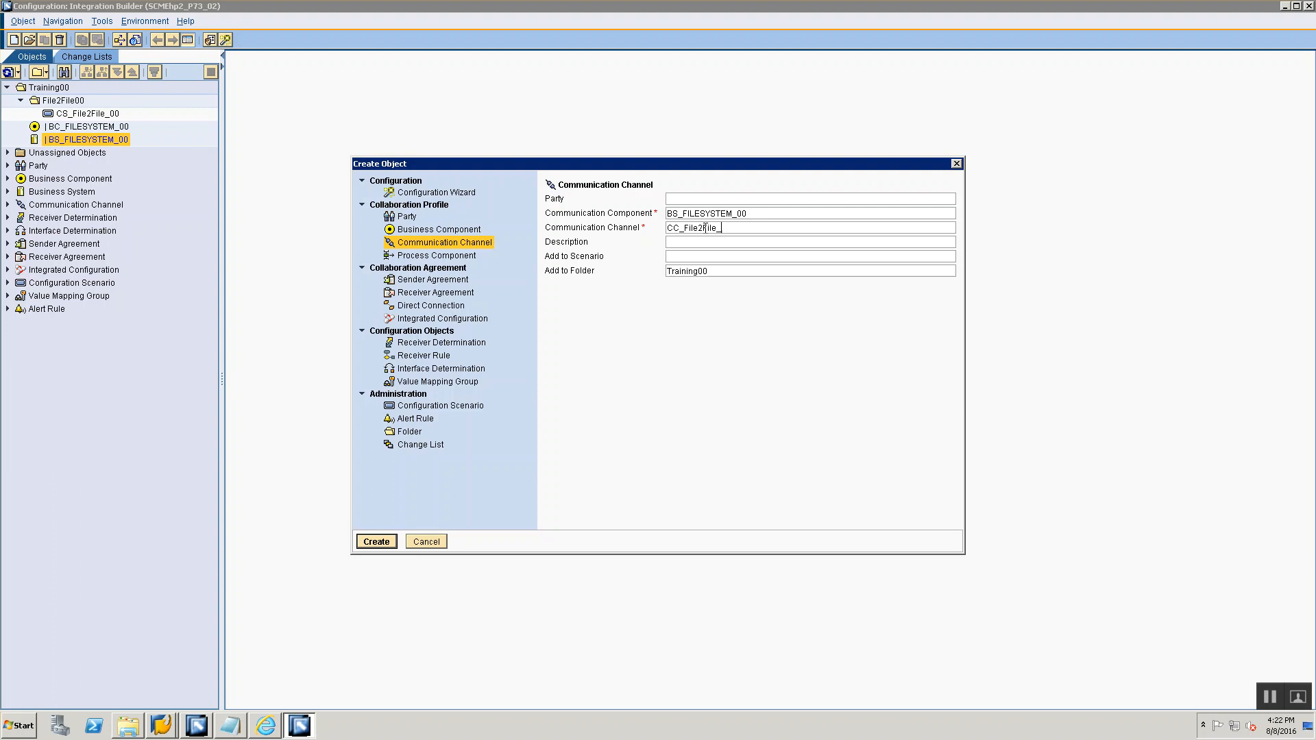
type("File_Sender_00")
- Assign the new sender channel to the folder File2File00 and create it
left_click(726, 271)
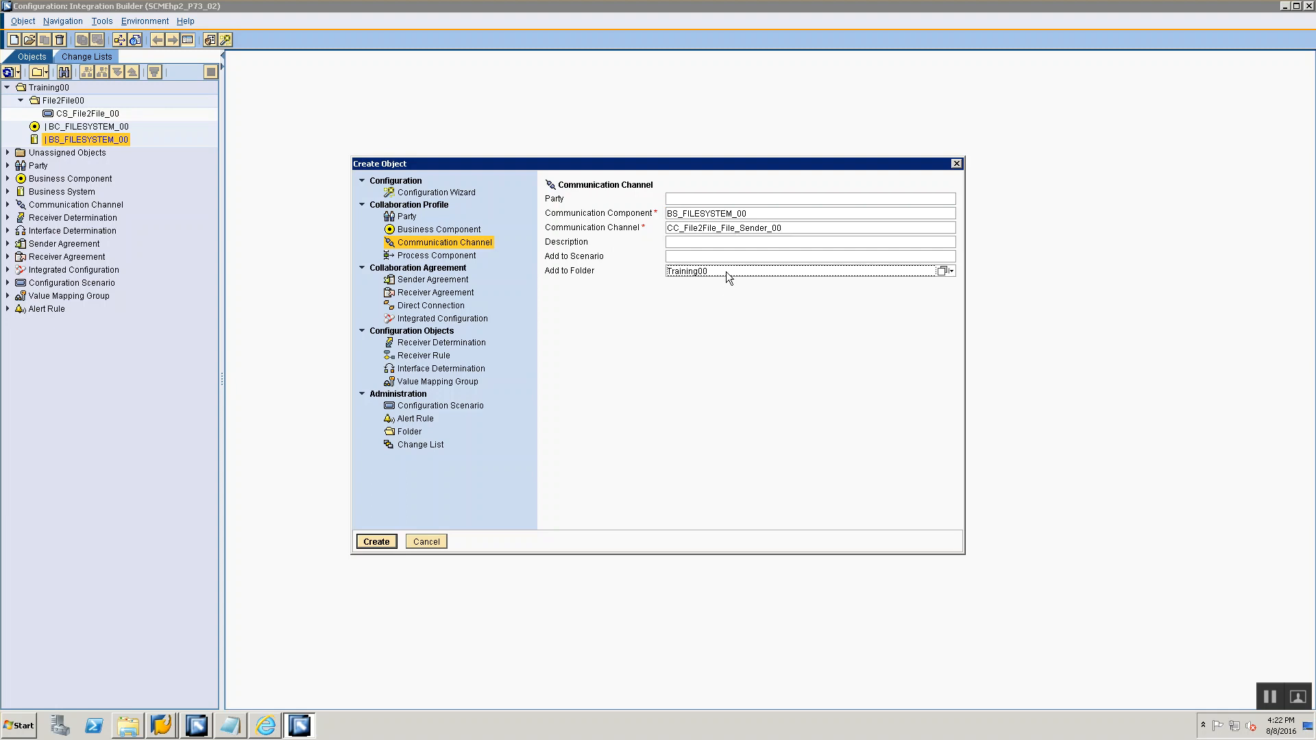
left_click(951, 271)
left_click(963, 280)
left_click(397, 242)
left_click(354, 526)
left_click(370, 541)
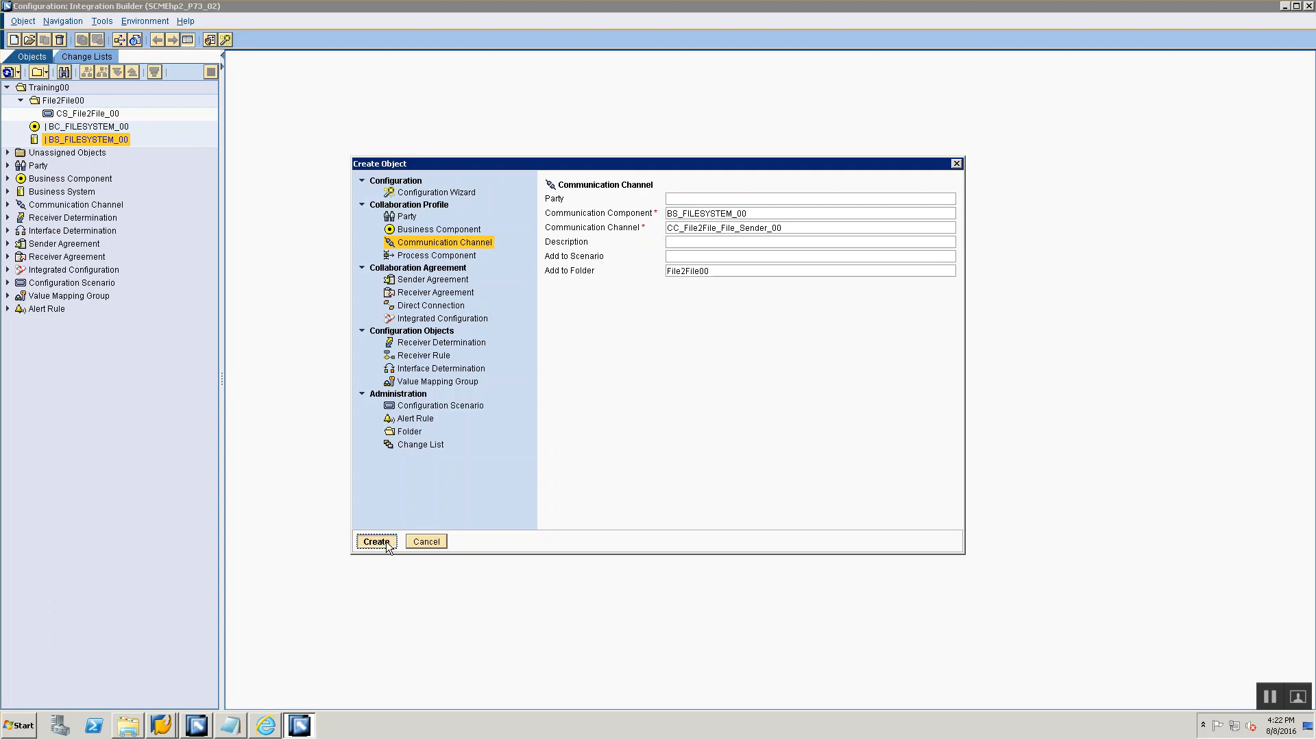
left_click(386, 543)
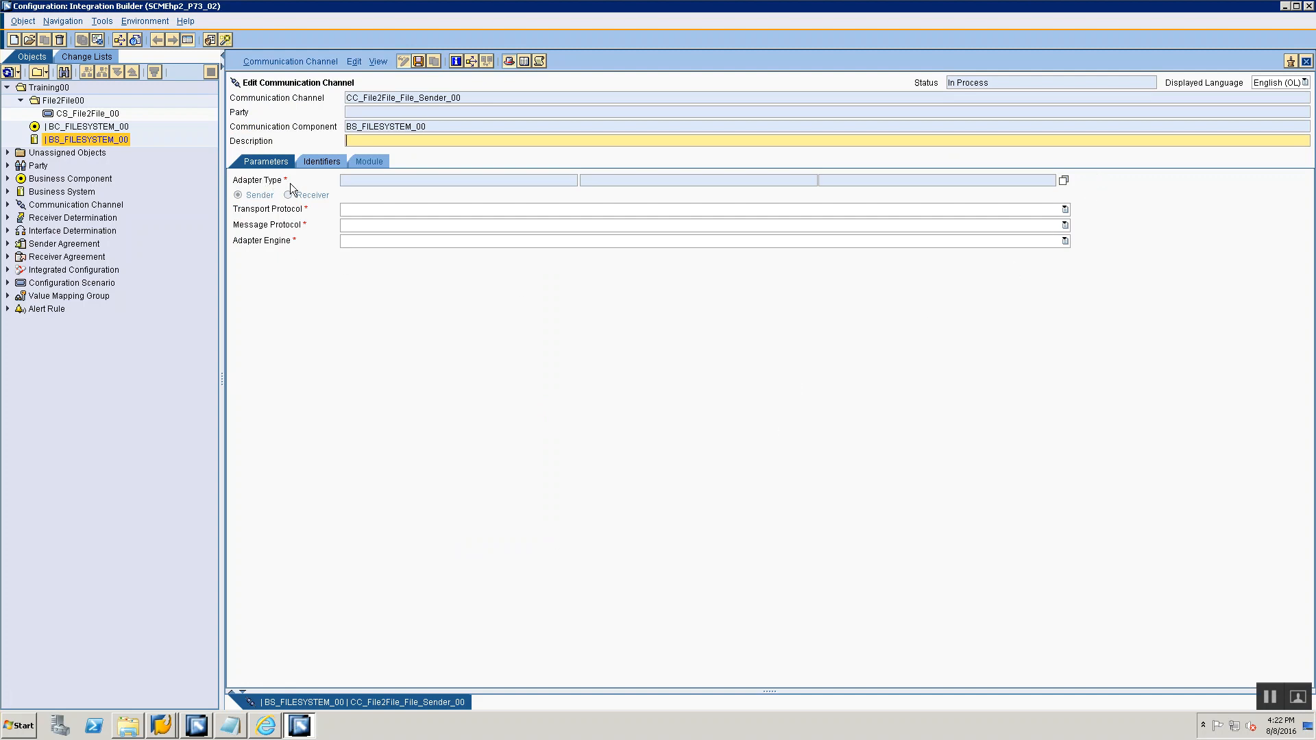
- Set the channel's adapter type to File from SAP BASIS 7.31
left_click(1064, 180)
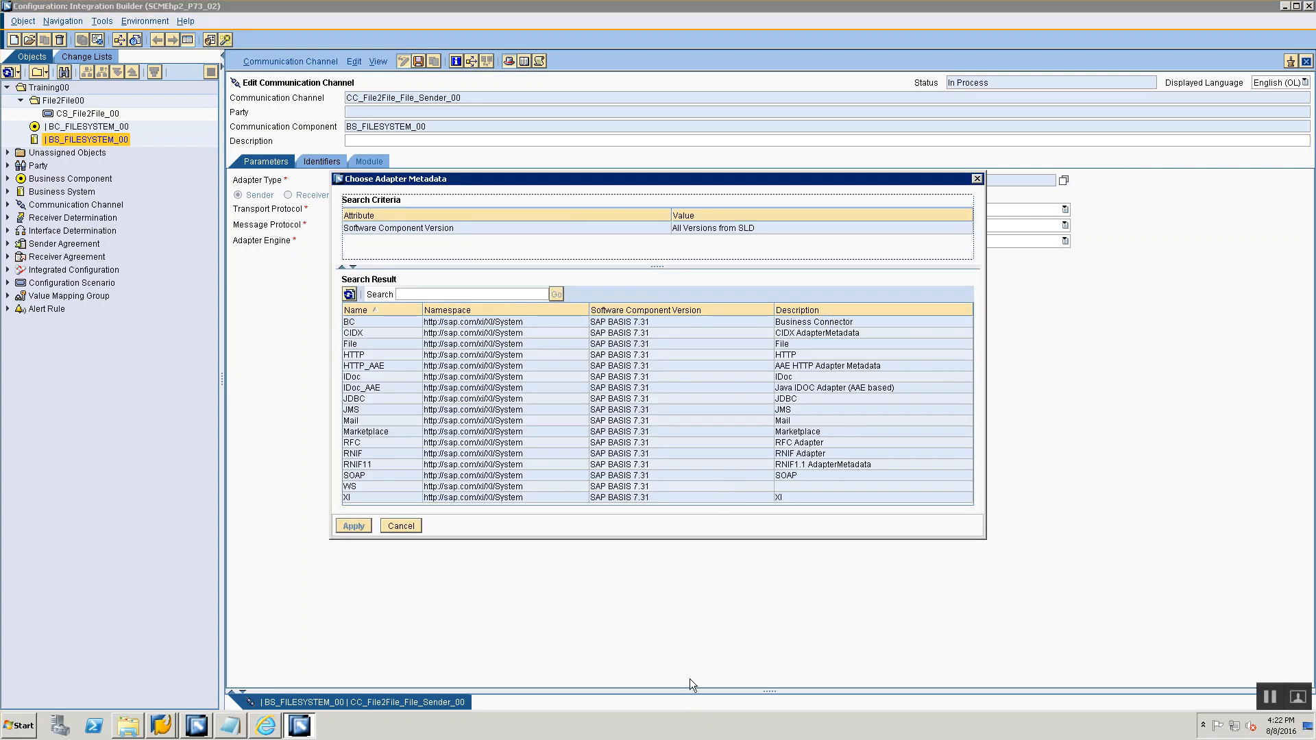
left_click(388, 343)
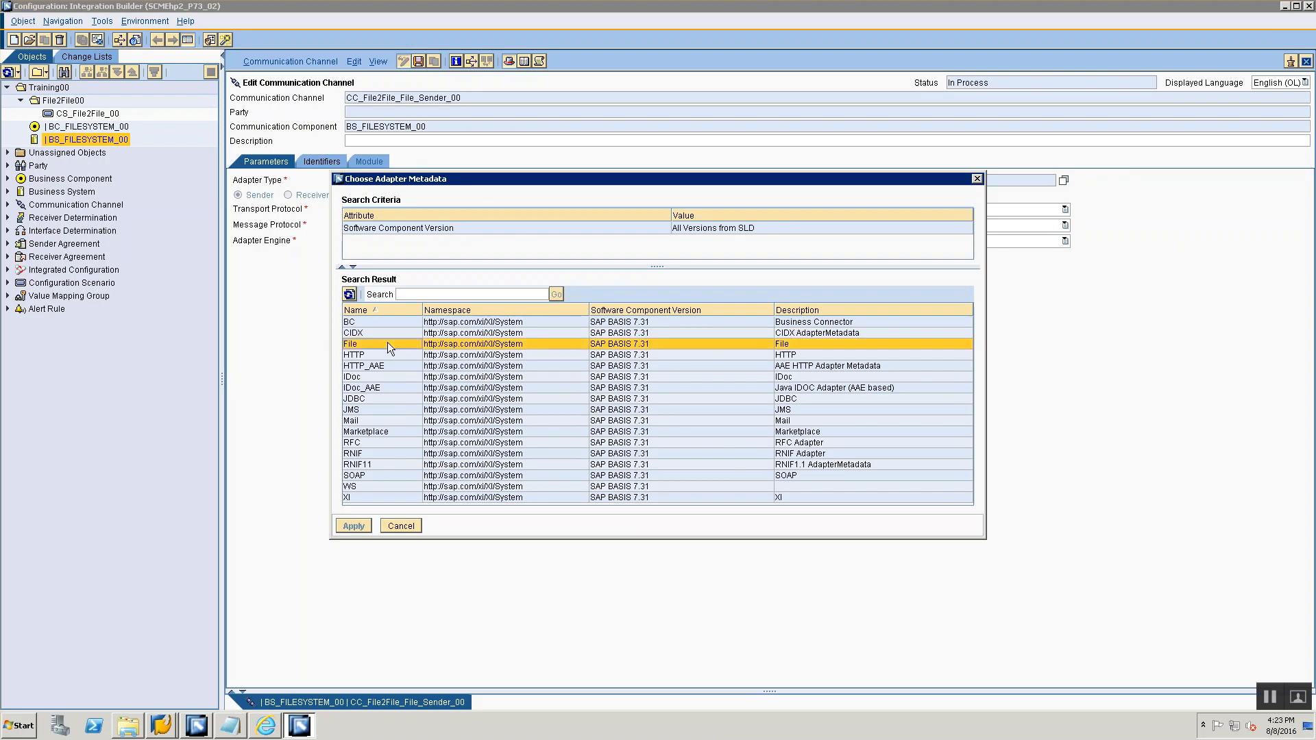
left_click(395, 378)
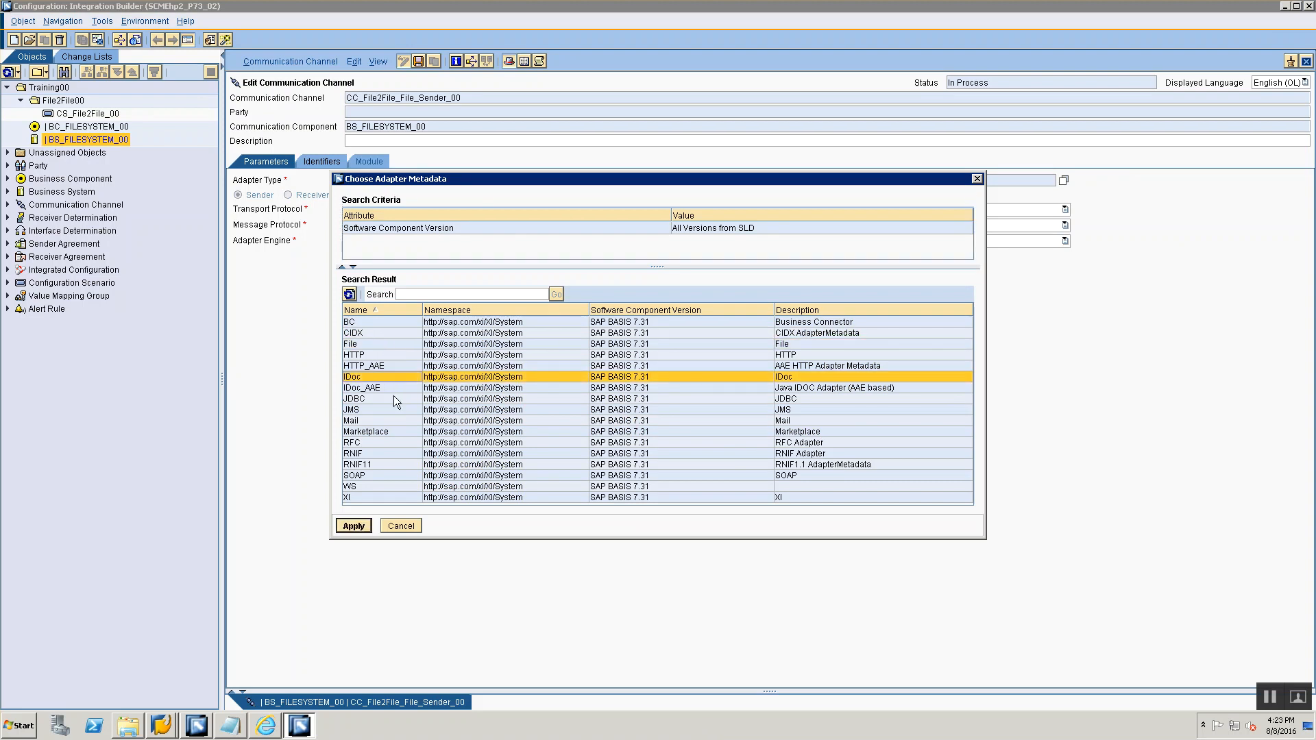
left_click(396, 399)
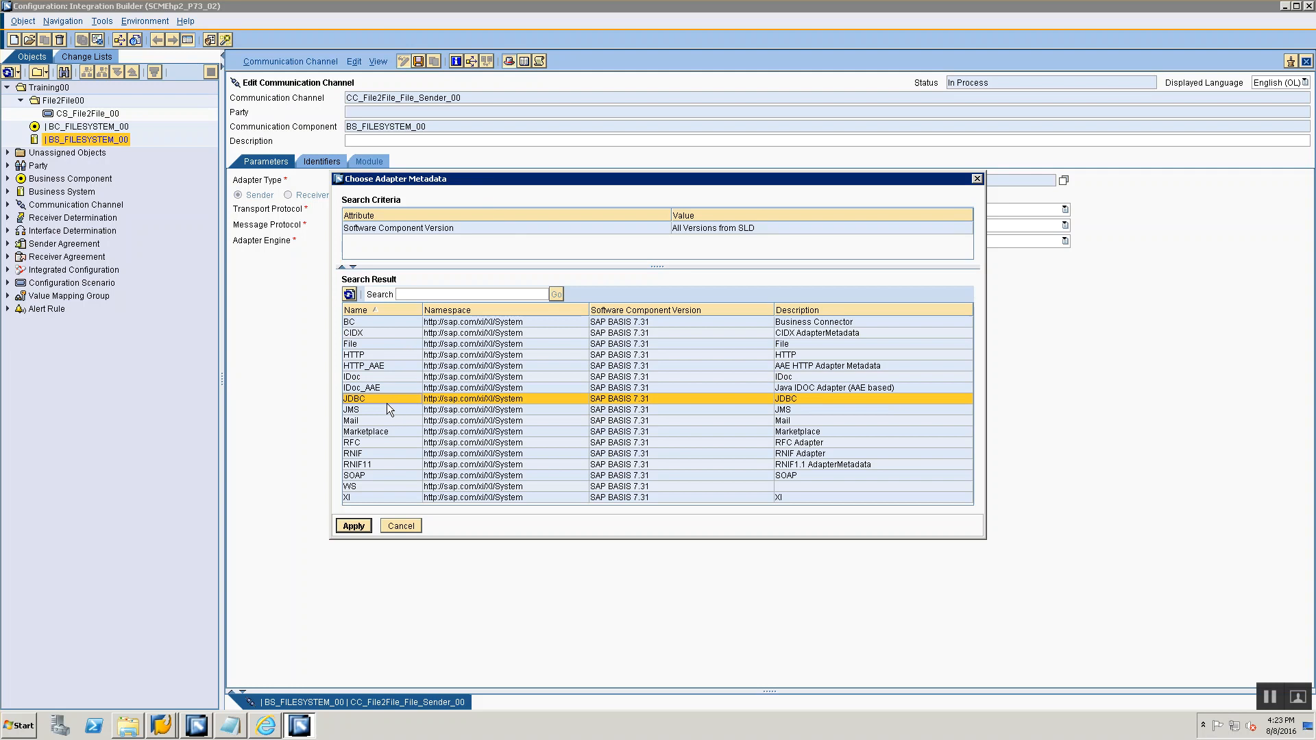
left_click(390, 410)
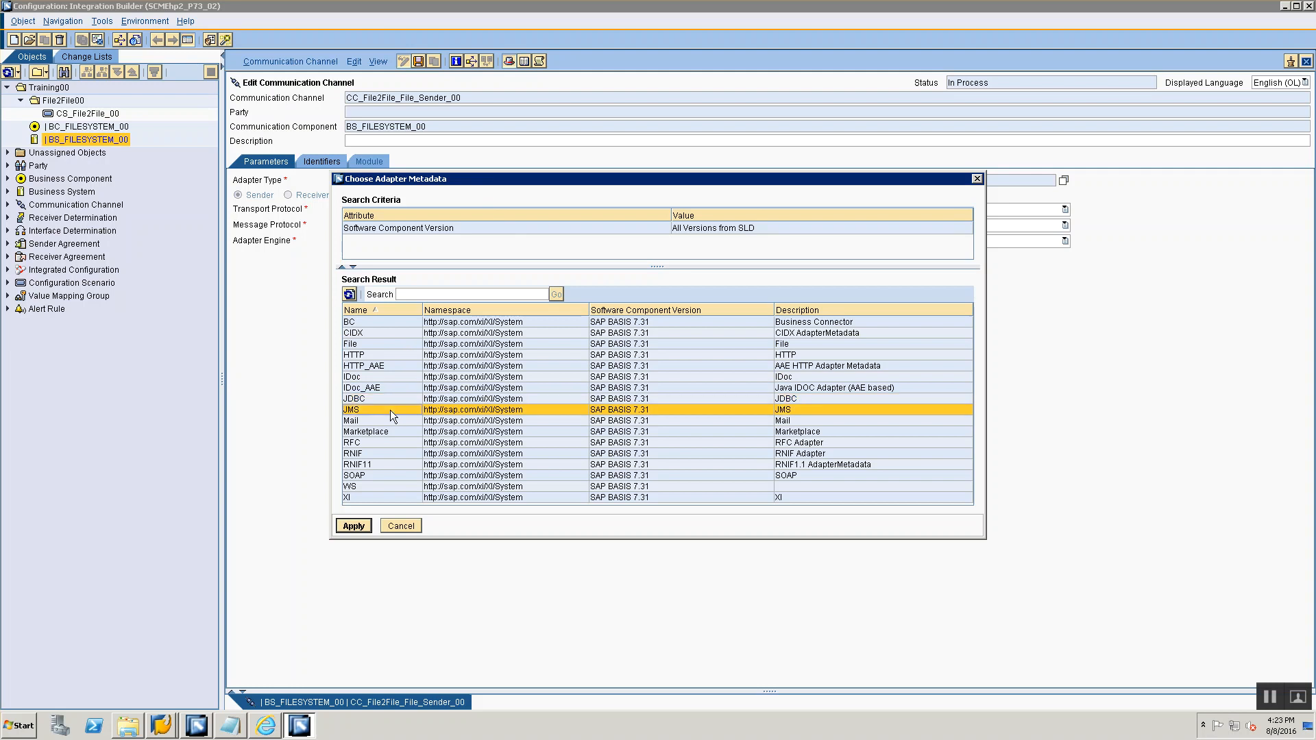
left_click(393, 343)
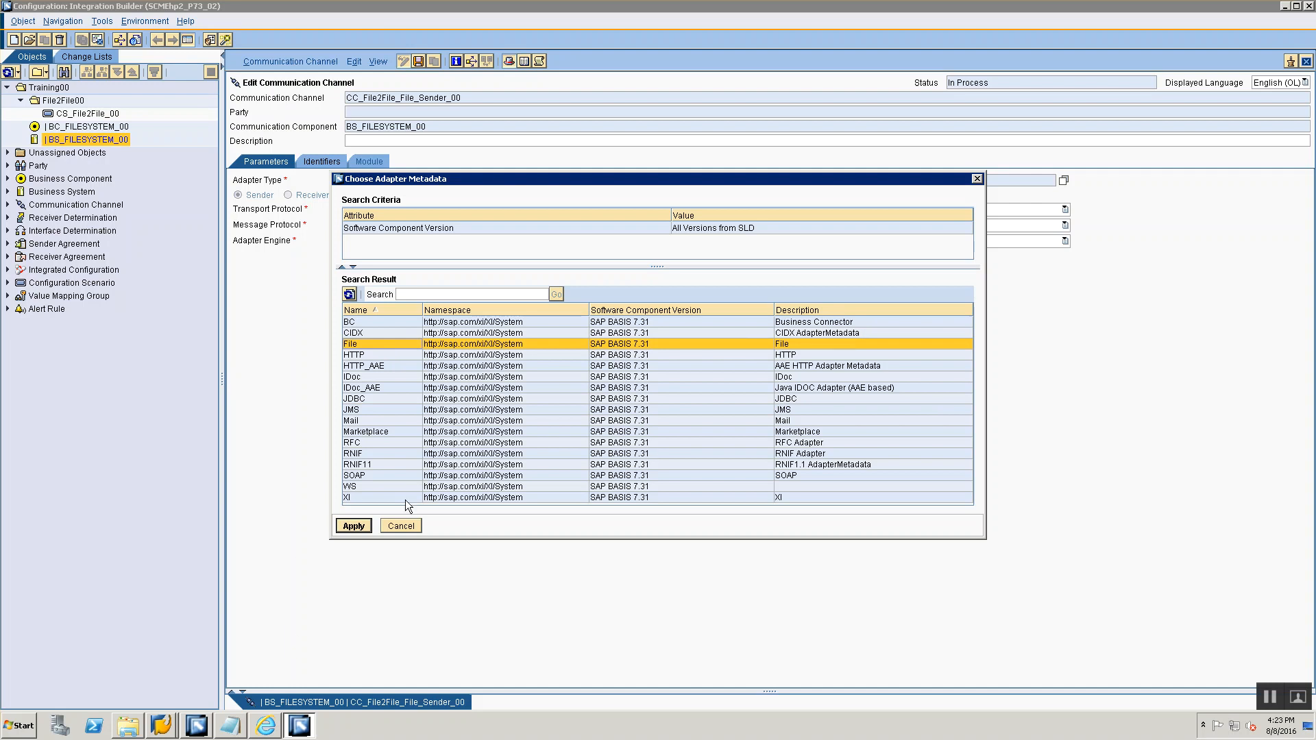
left_click(350, 527)
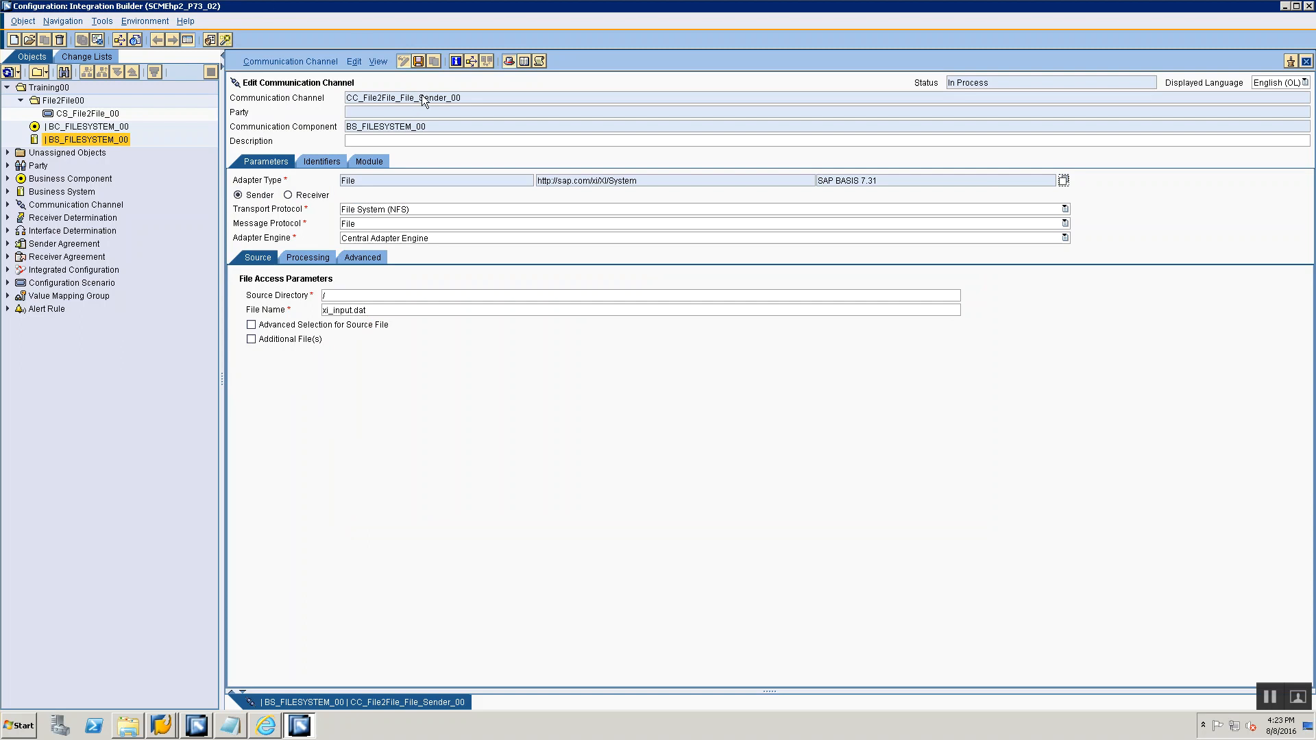
- Set the channel direction to Sender and keep File System (NFS) as its transport protocol after reviewing the alternatives
left_click(240, 195)
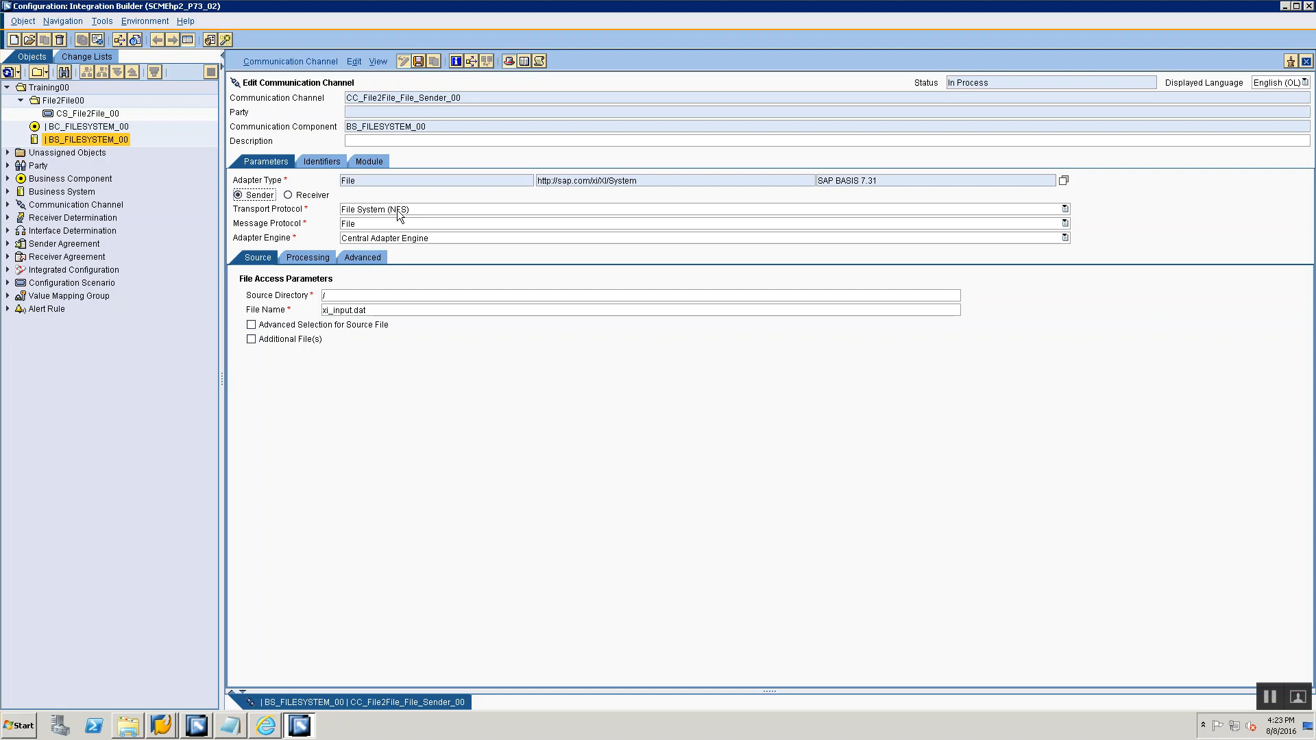
left_click(358, 210)
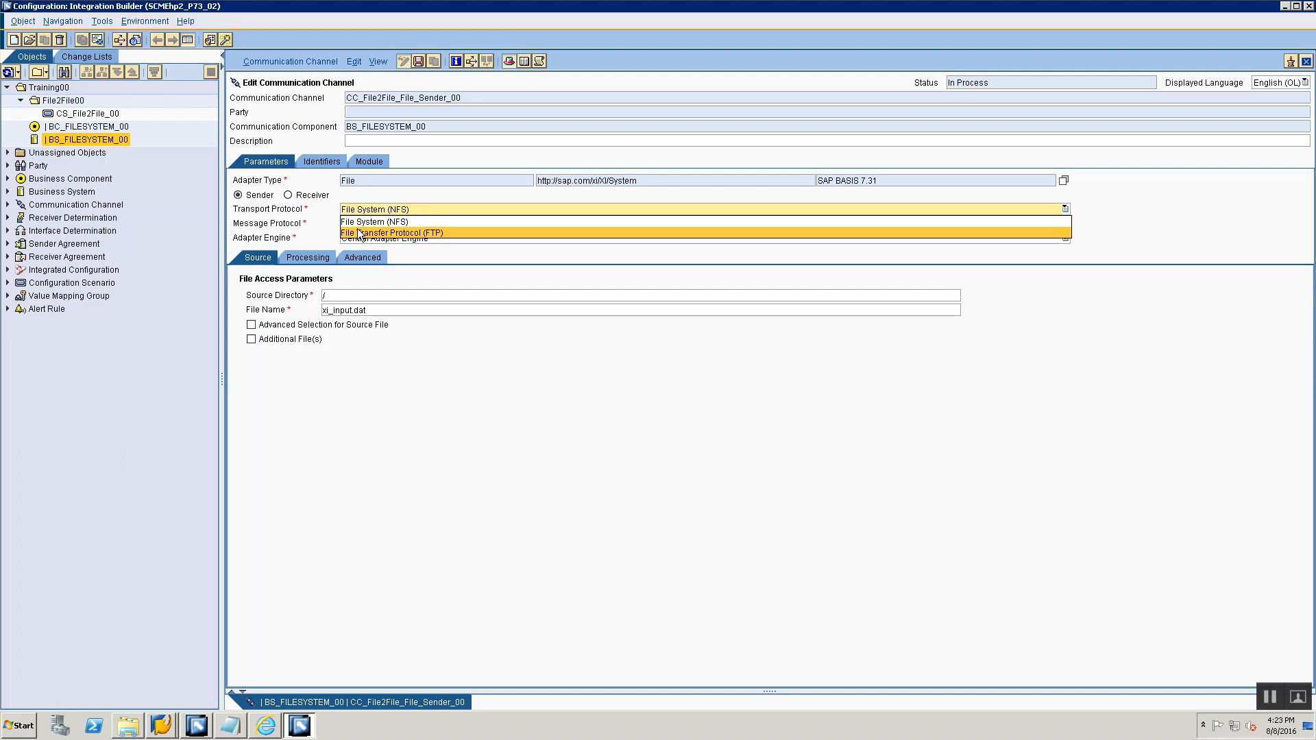
left_click(311, 221)
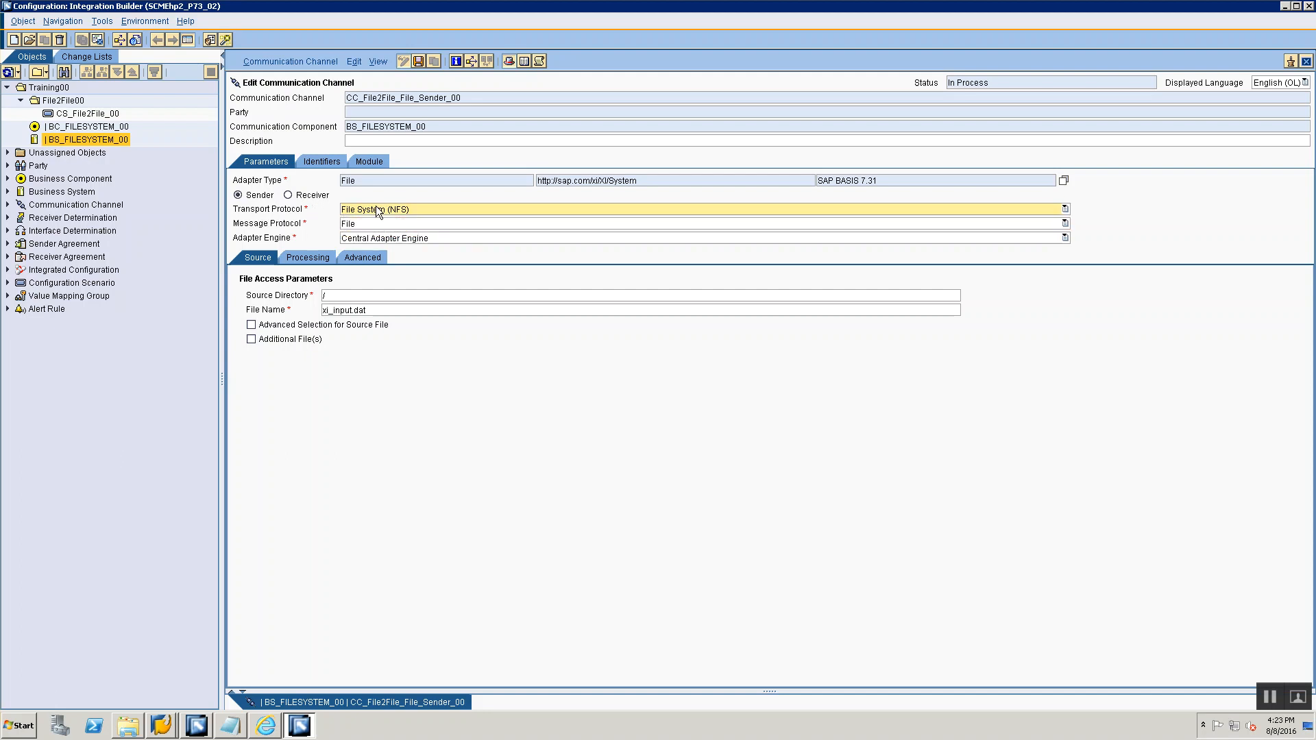
left_click(378, 209)
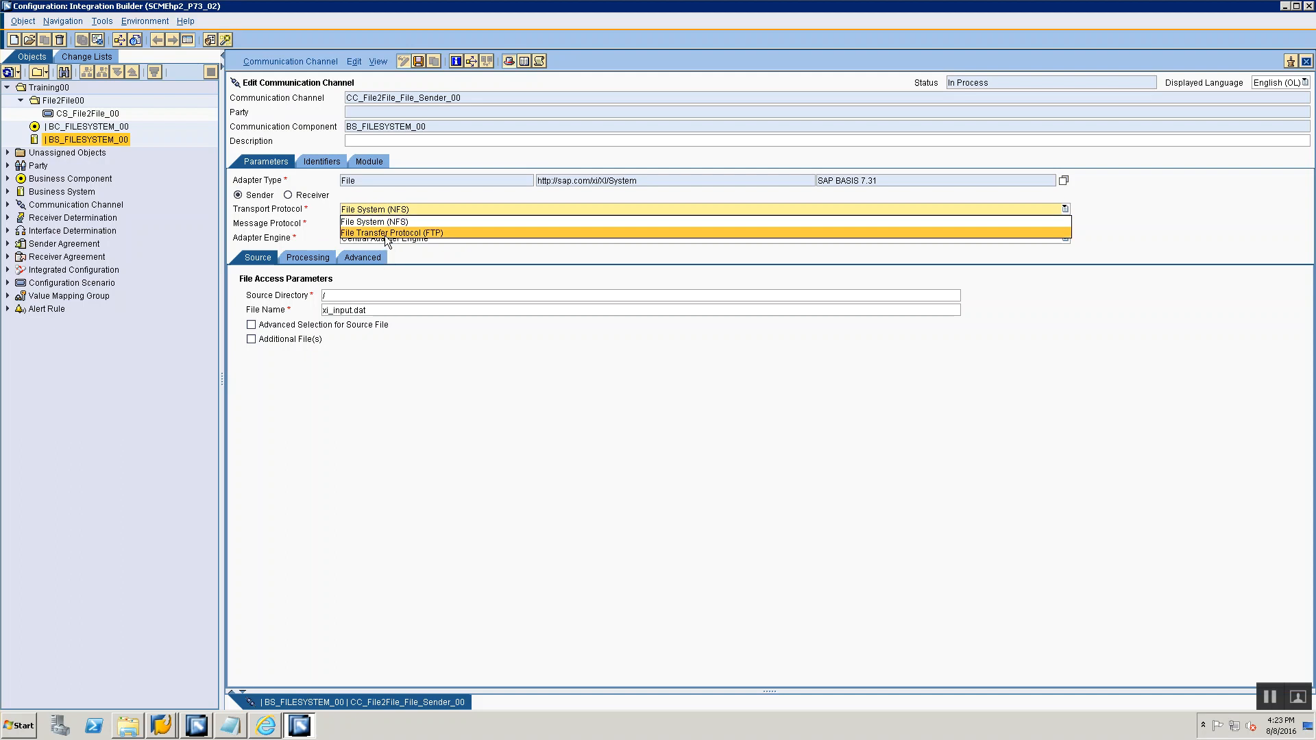
left_click(376, 205)
left_click(375, 205)
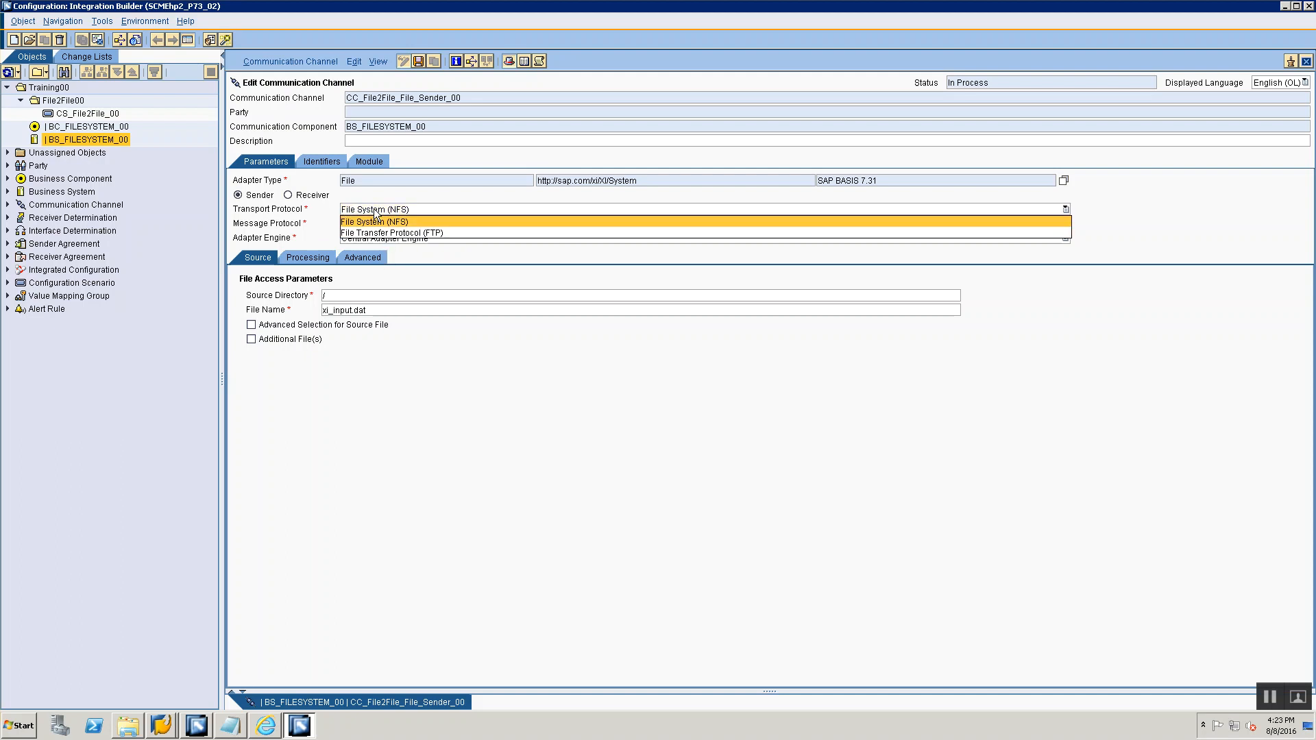
left_click(374, 210)
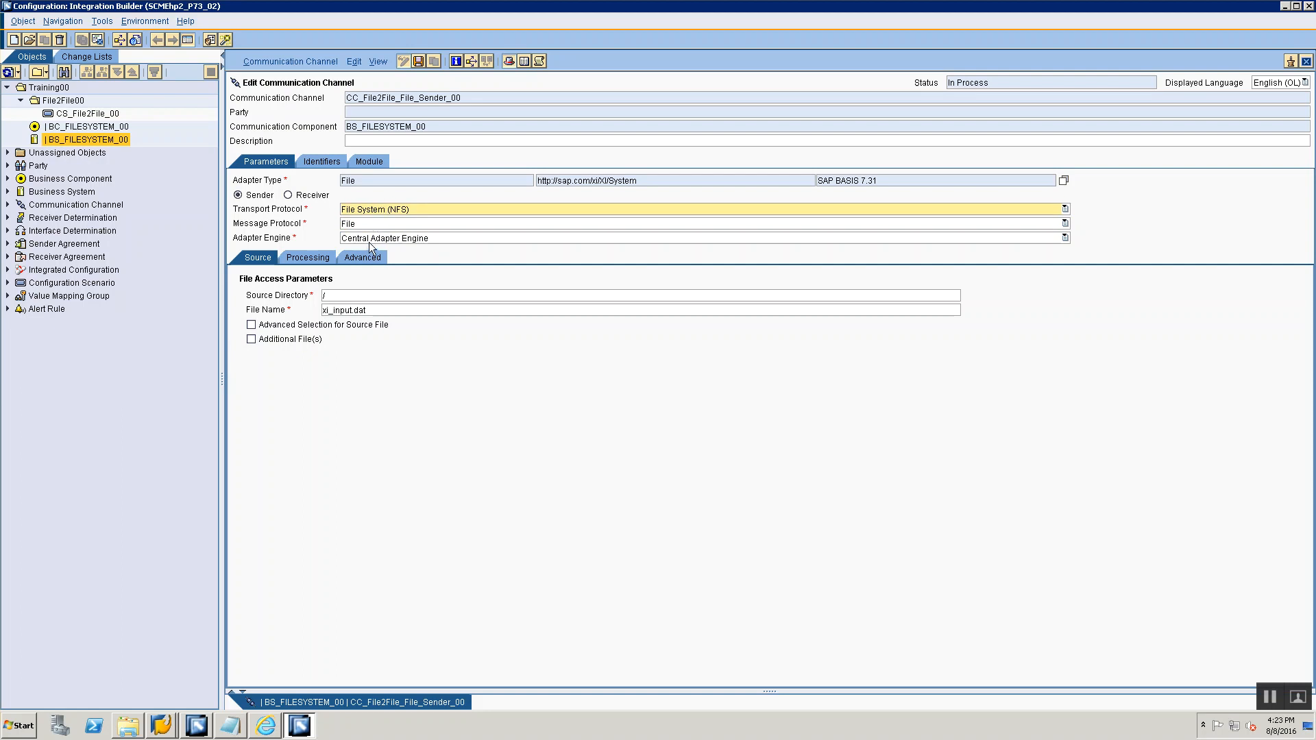
- Switch to SAP GUI, run transaction AL11 and browse to the training directory under \\SCMEhp2\sapmnt\trans
left_click(161, 725)
left_click(170, 699)
type("/na")
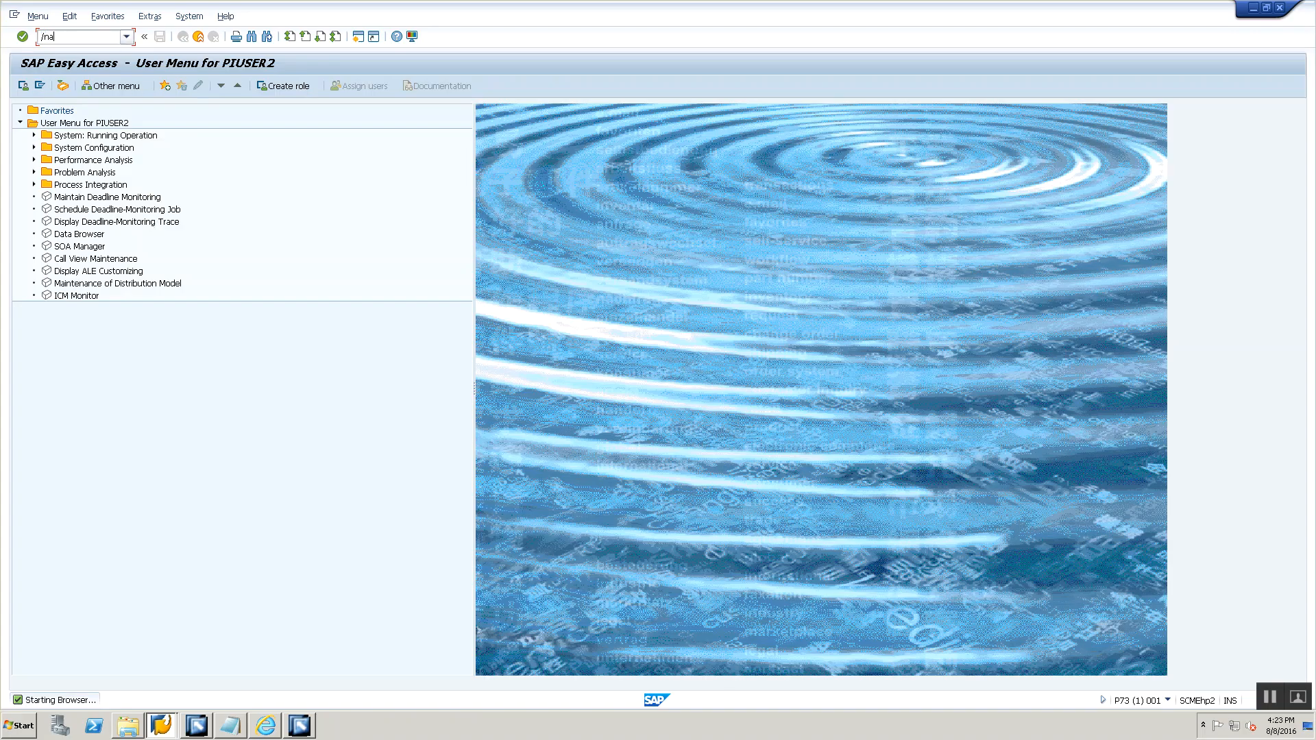
type("l11")
key("Return")
left_click(239, 570)
double_click(239, 570)
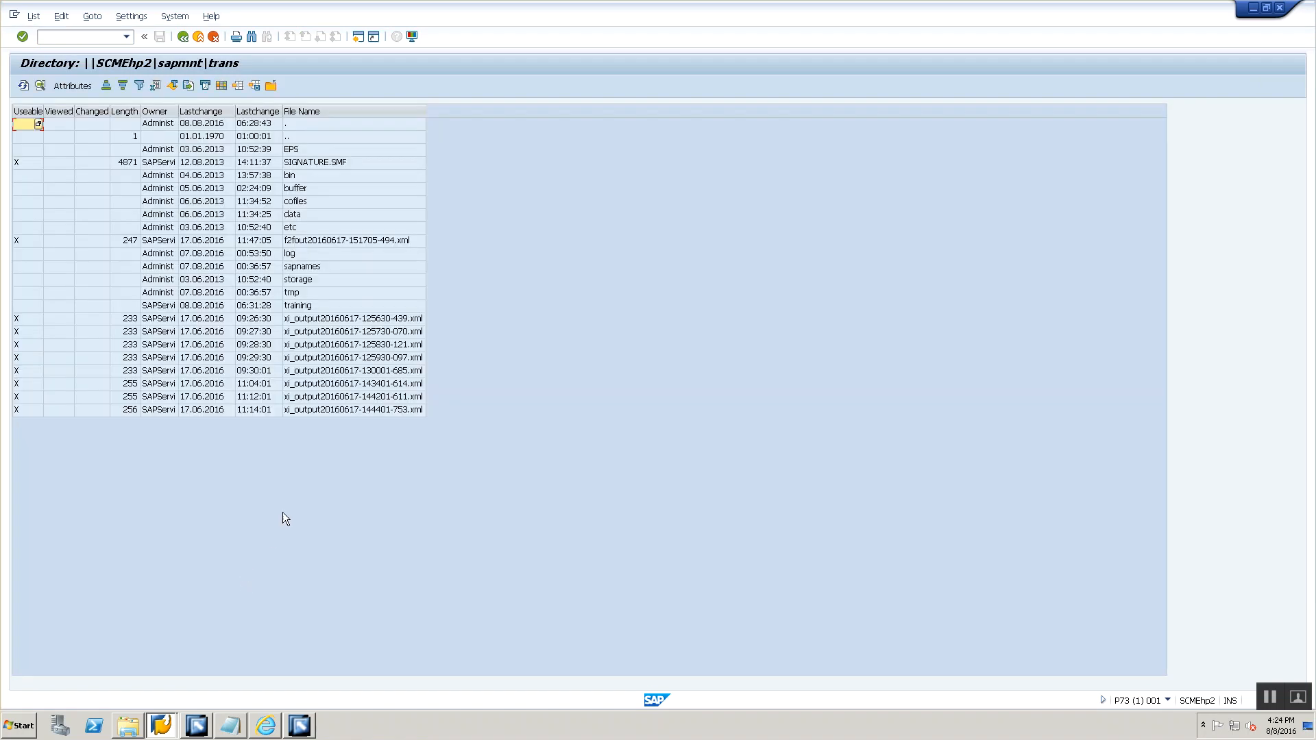
double_click(304, 307)
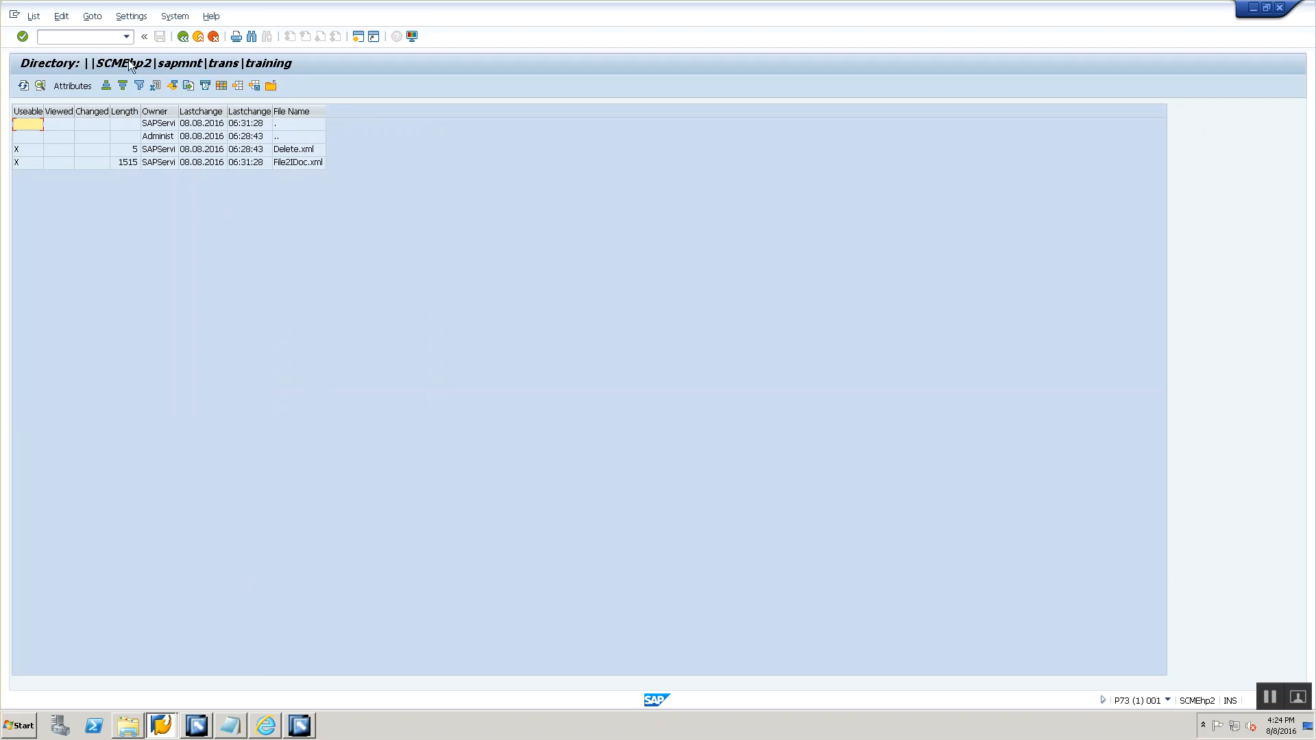
- Open Path.txt from the Training folder and copy the path \\SCMEhp2\sapmnt\trans\training\
key("alt+Tab")
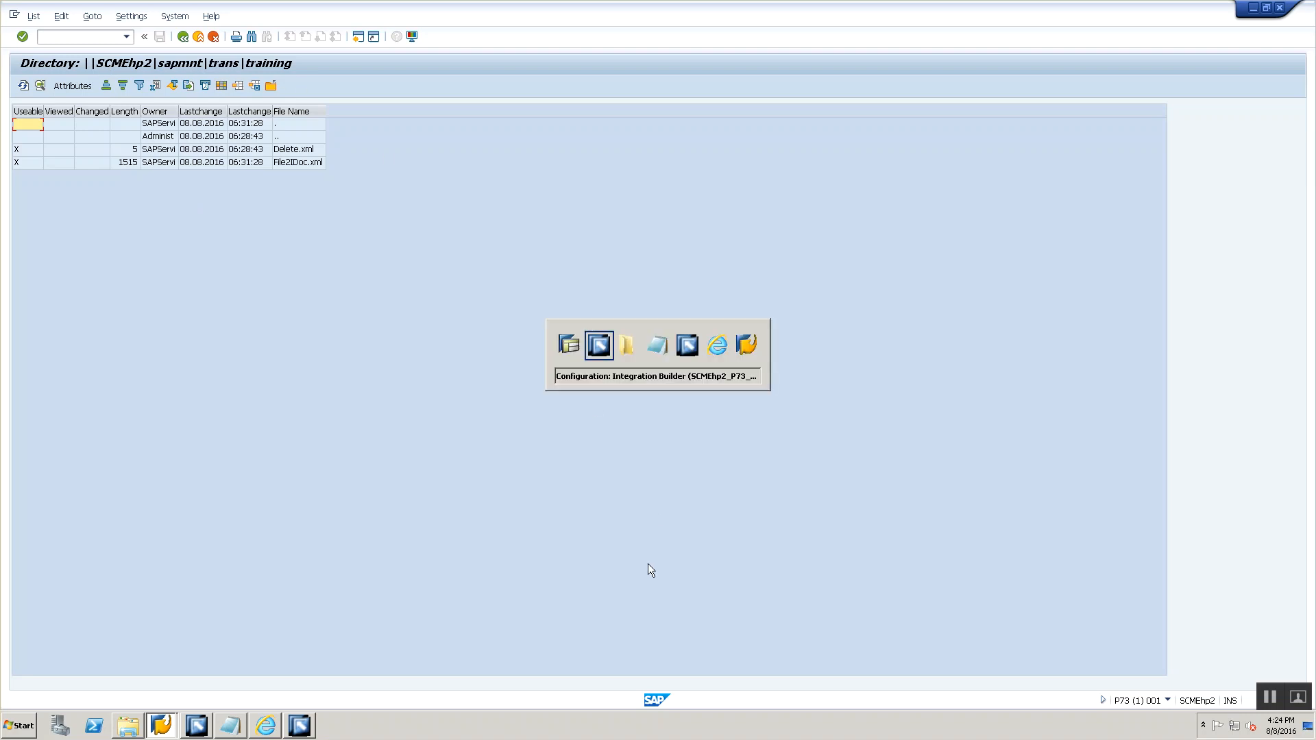
left_click(336, 297)
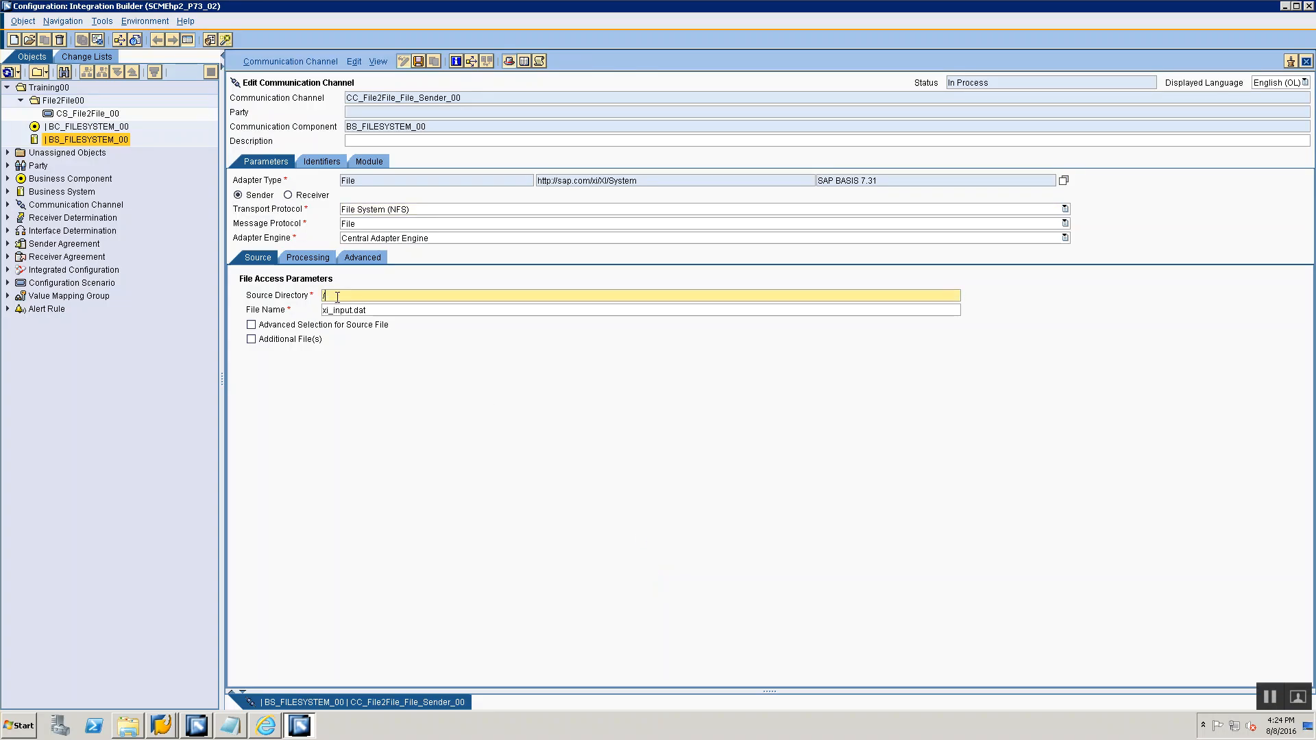
key("alt+Tab")
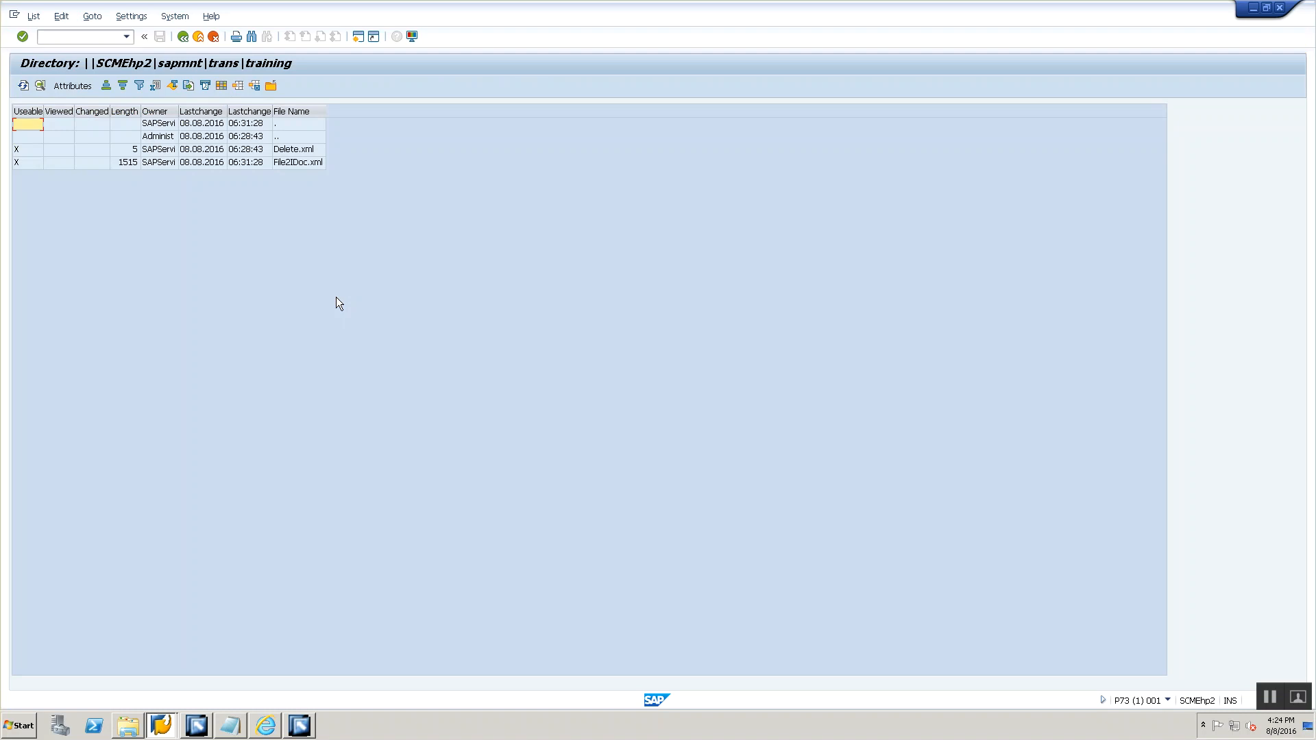
key("alt+Tab")
left_click(127, 726)
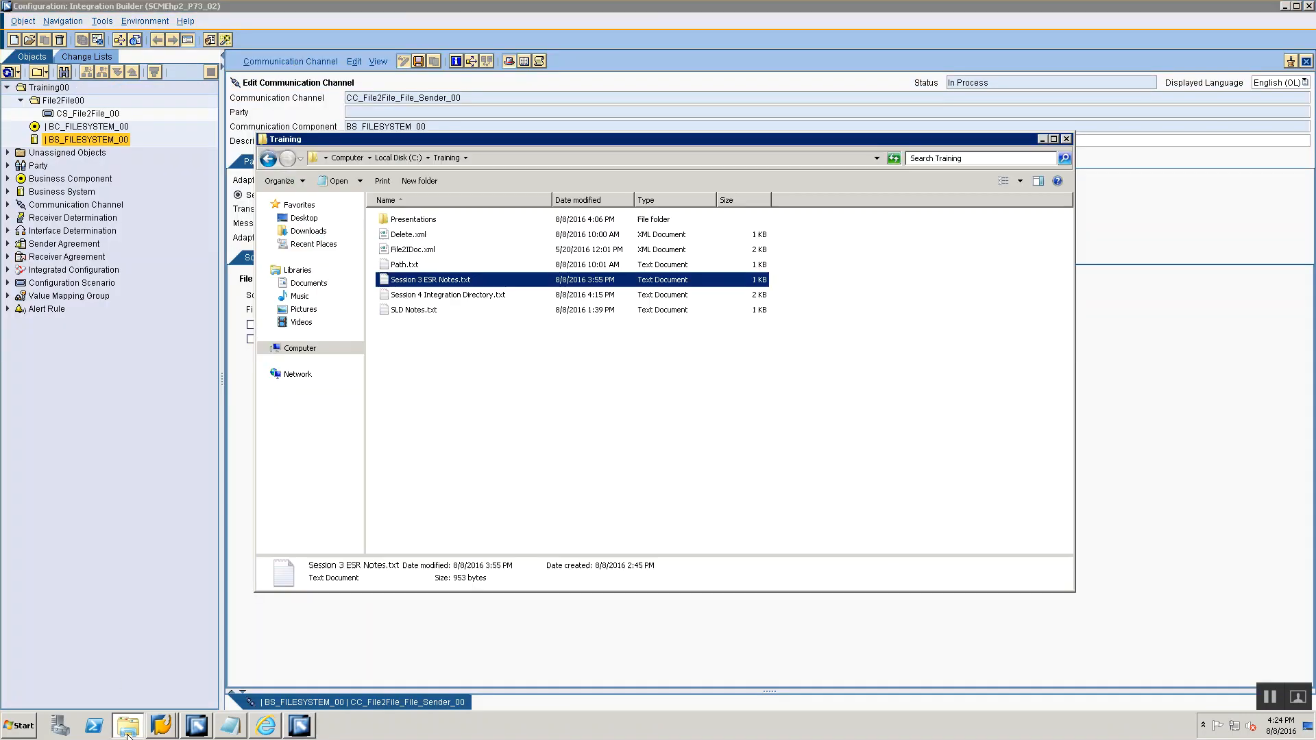
double_click(402, 267)
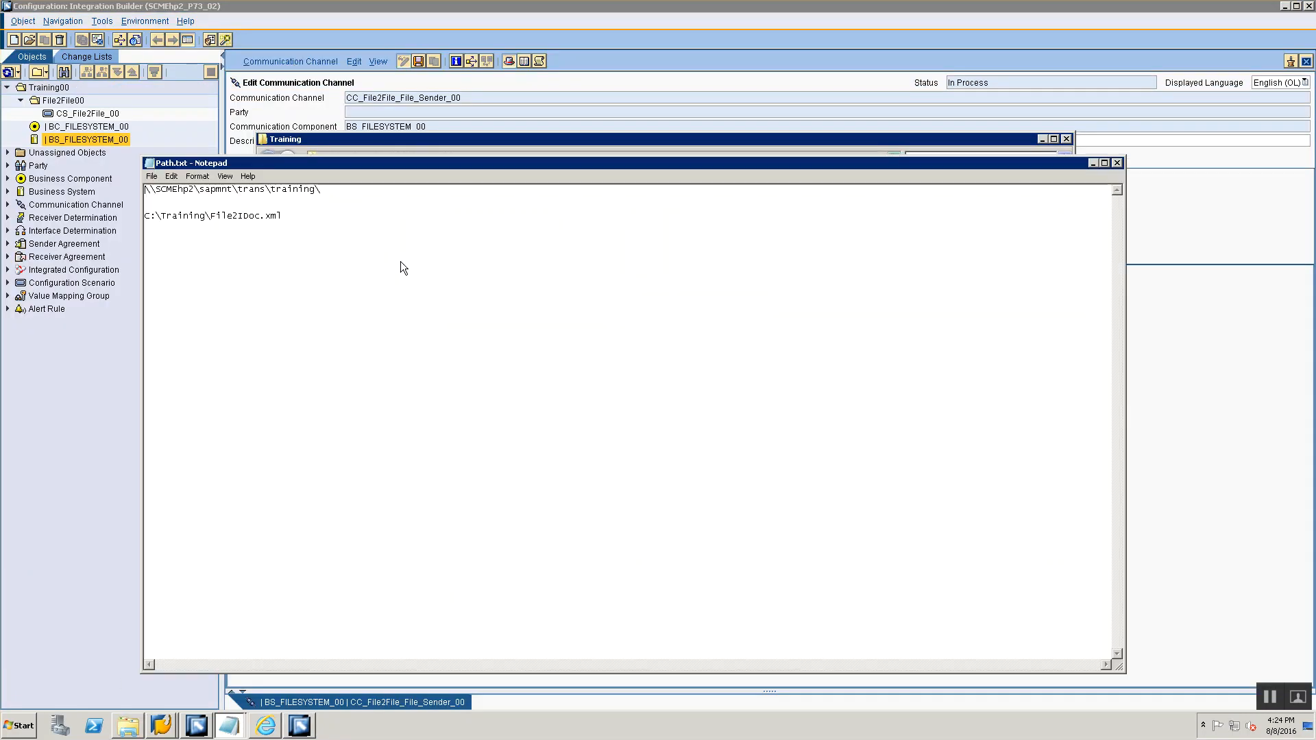
double_click(343, 190)
key("ctrl+c")
- Set the channel's source directory to \\SCMEhp2\sapmnt\trans\training\ and compare it with the AL11 directory in SAP GUI
key("alt+Tab")
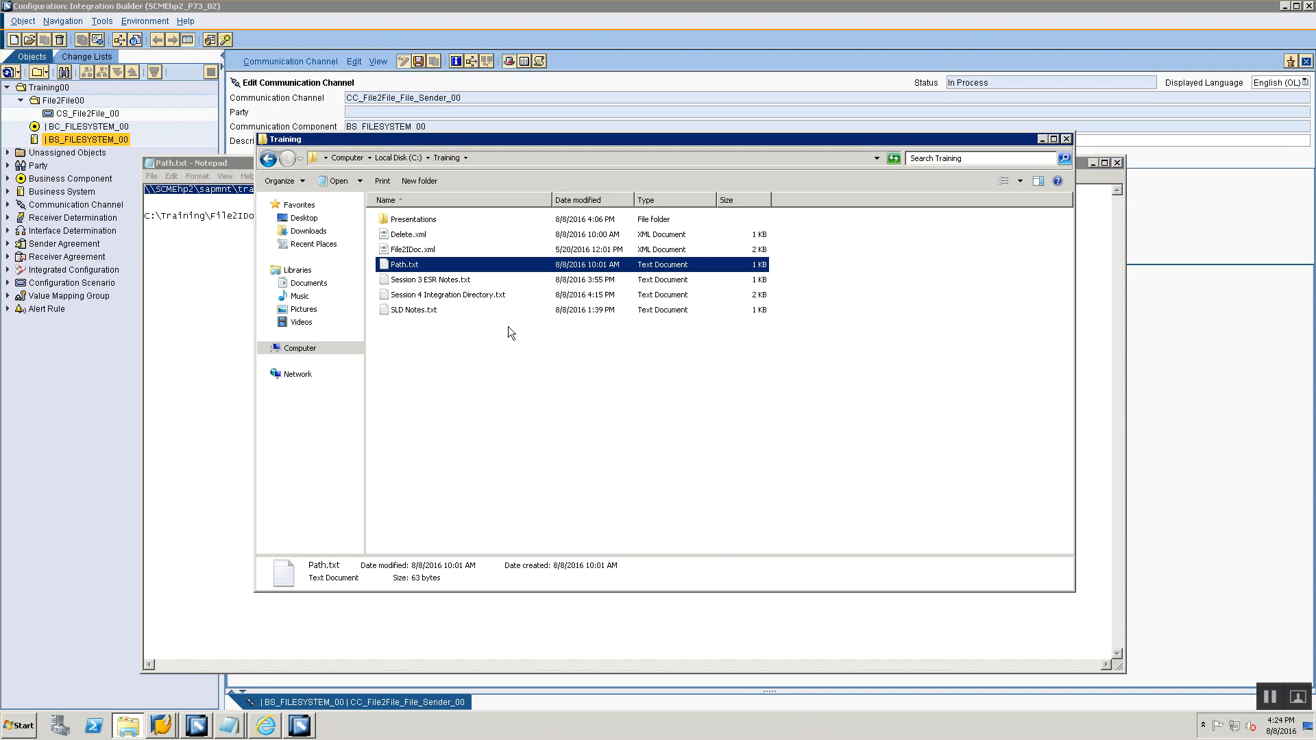
key("alt+Tab")
left_click_drag(479, 295, 1, 228)
key("ctrl+v")
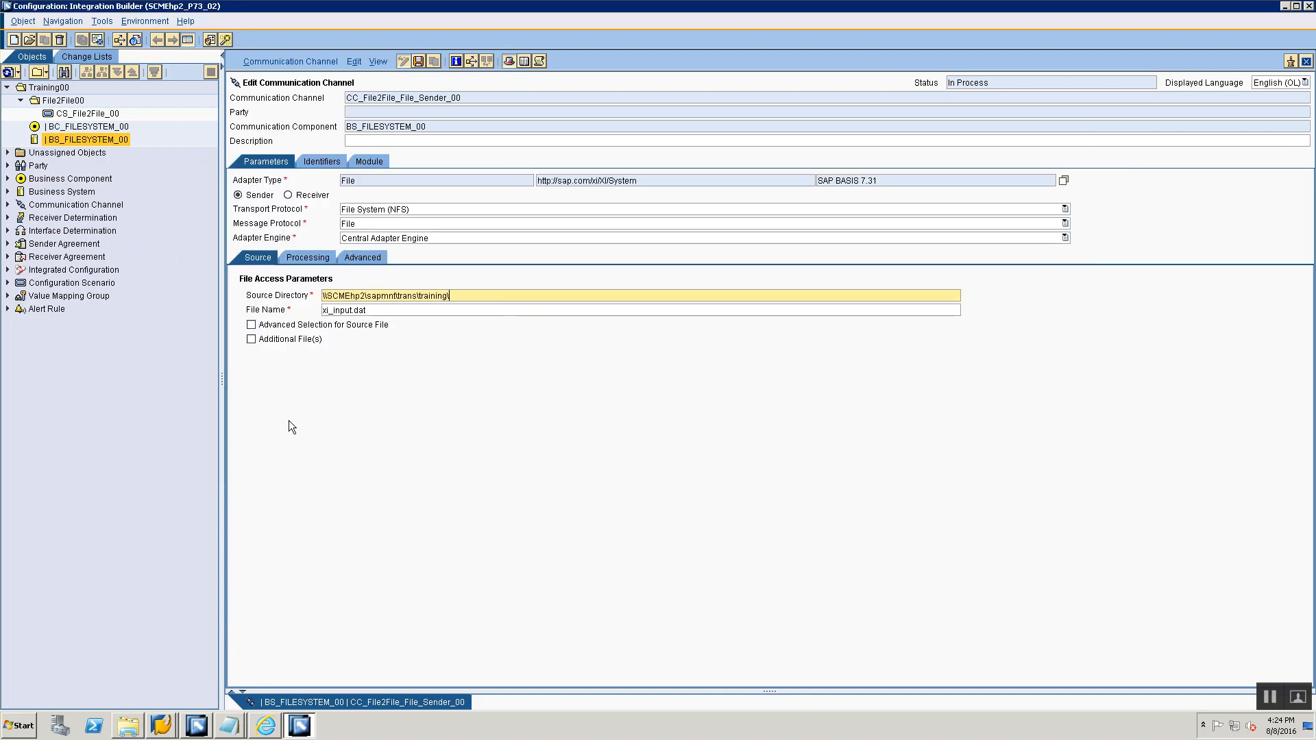
key("alt+Tab")
key("alt+Tab")
key("alt+Tab")
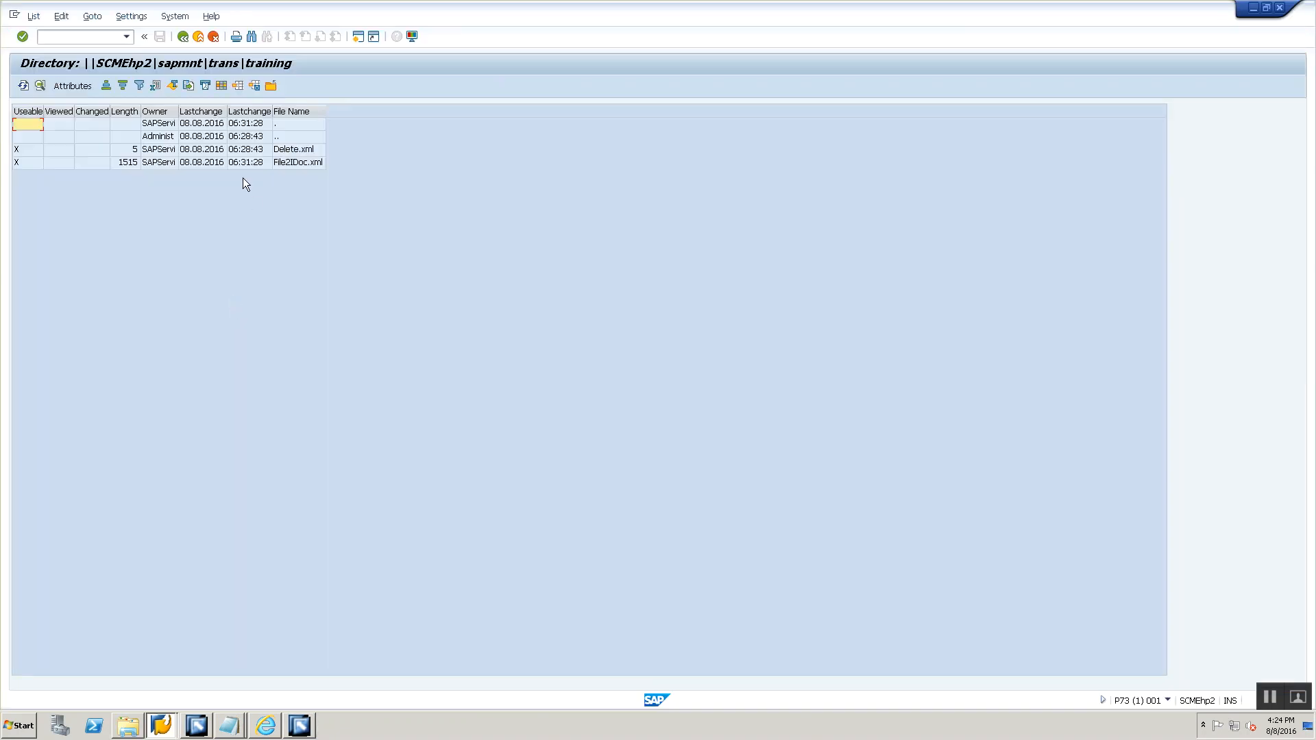
key("alt+Tab")
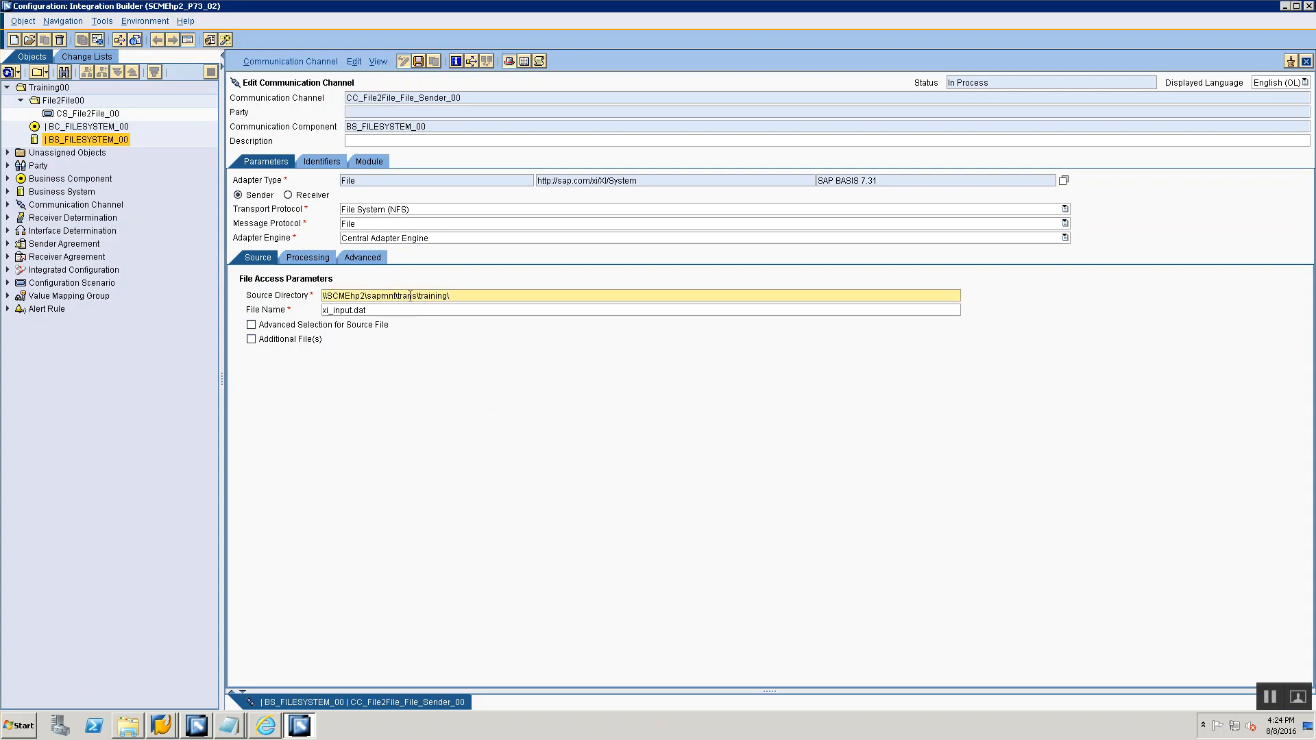
key("alt+Tab")
key("alt+Tab")
- Set the source file name to File2File.xml and open the channel's processing parameters
key("Tab")
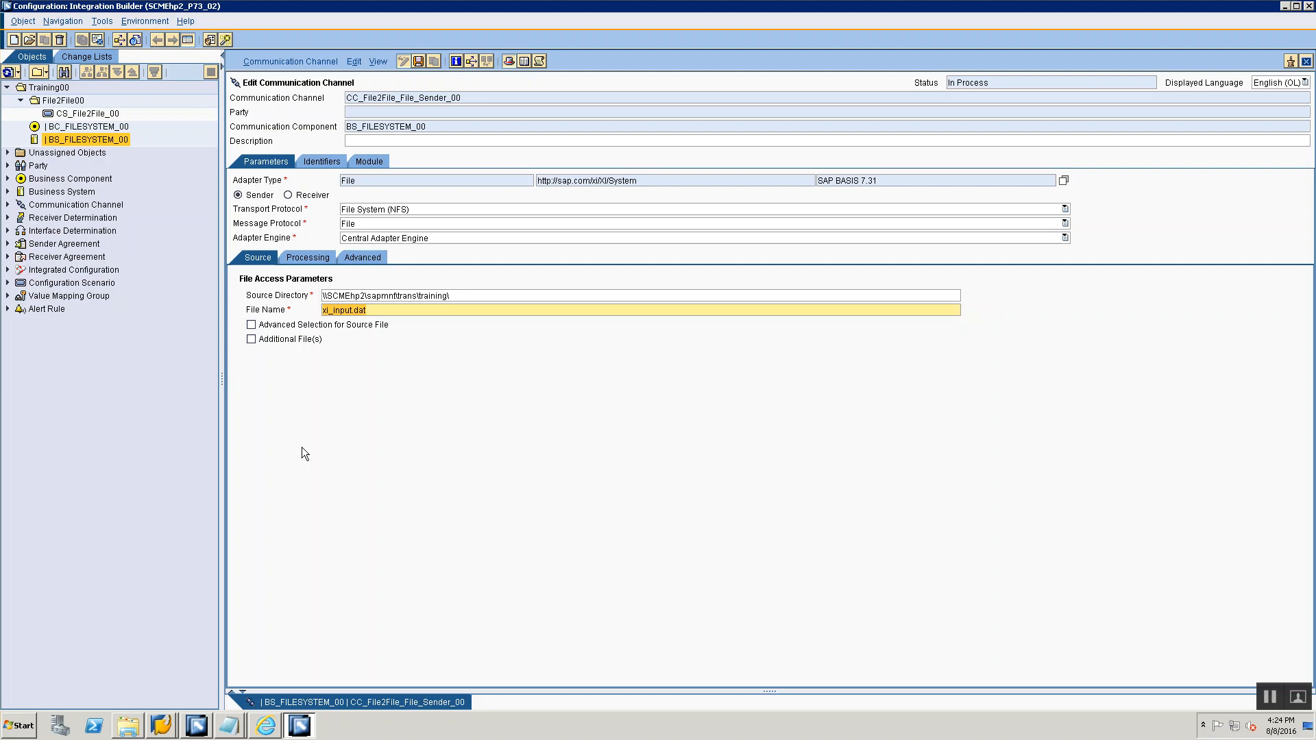
type("File2File.xml")
left_click(326, 258)
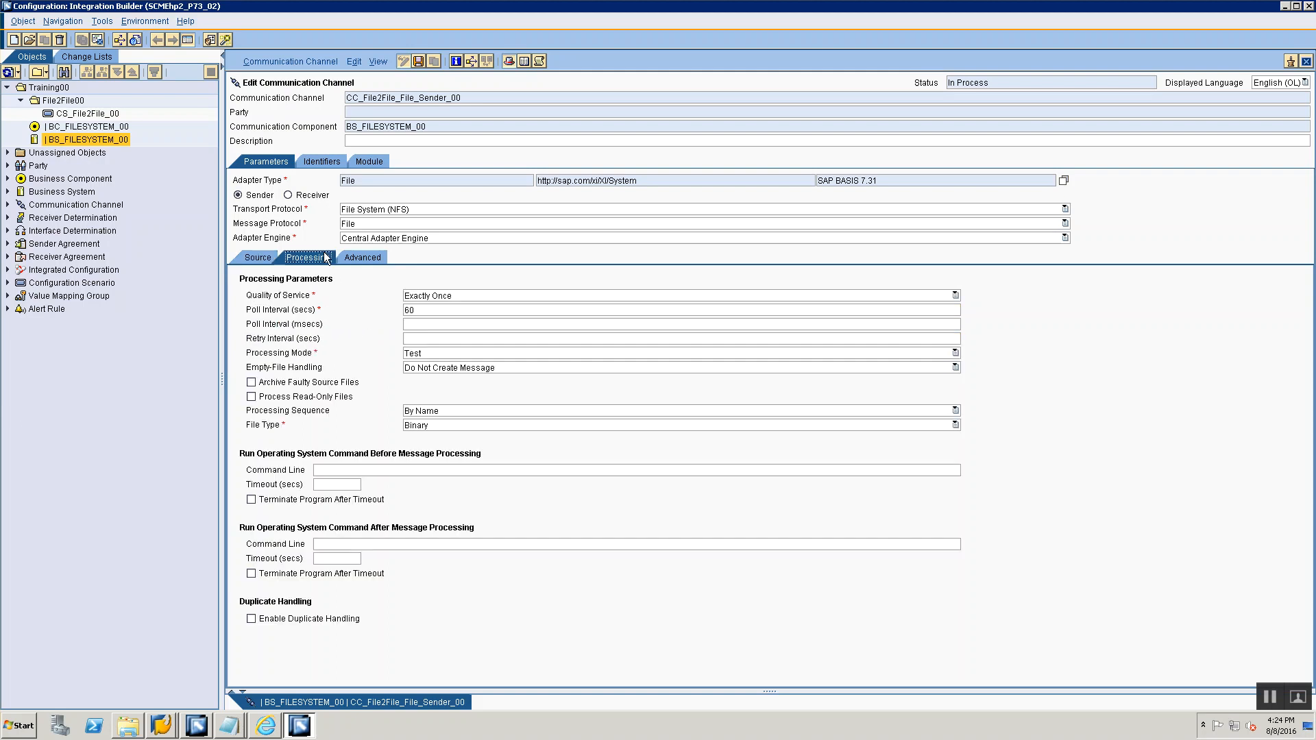
- Try the Delete and Test processing modes on the sender channel, ending on Delete
left_click(408, 297)
left_click(409, 297)
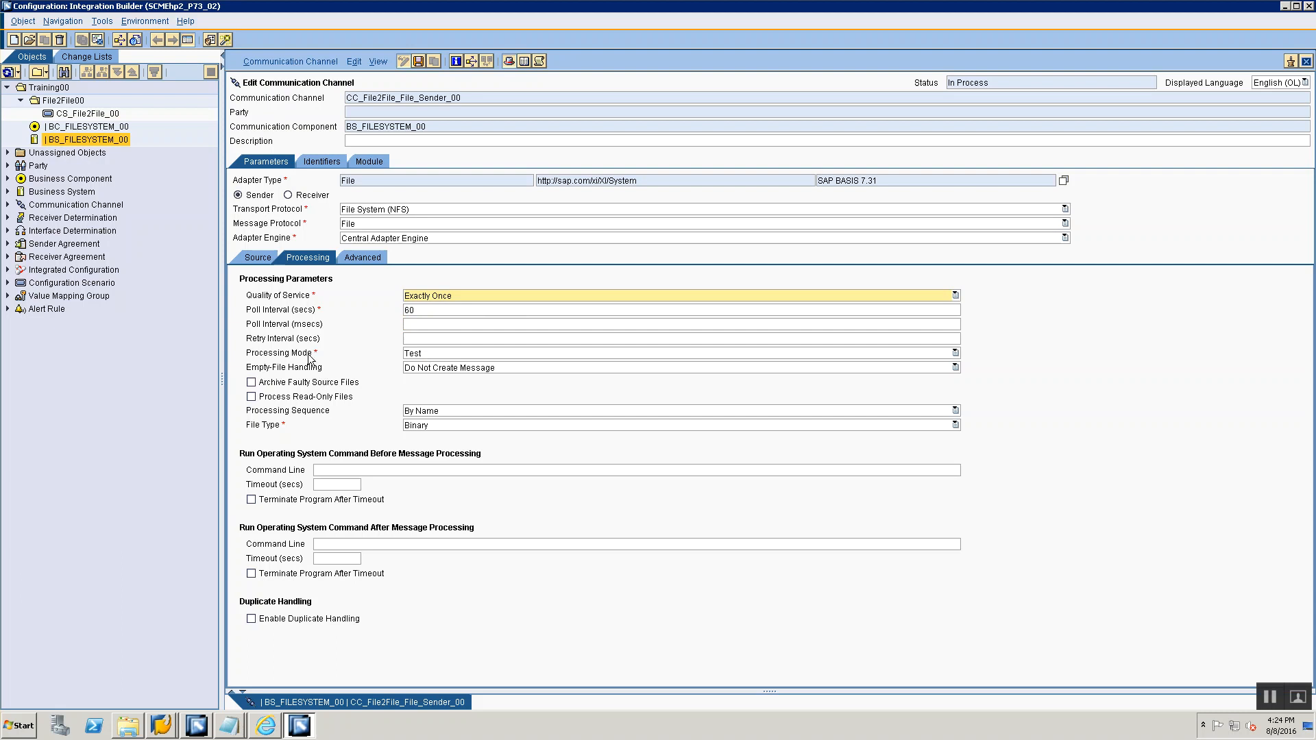
left_click(450, 354)
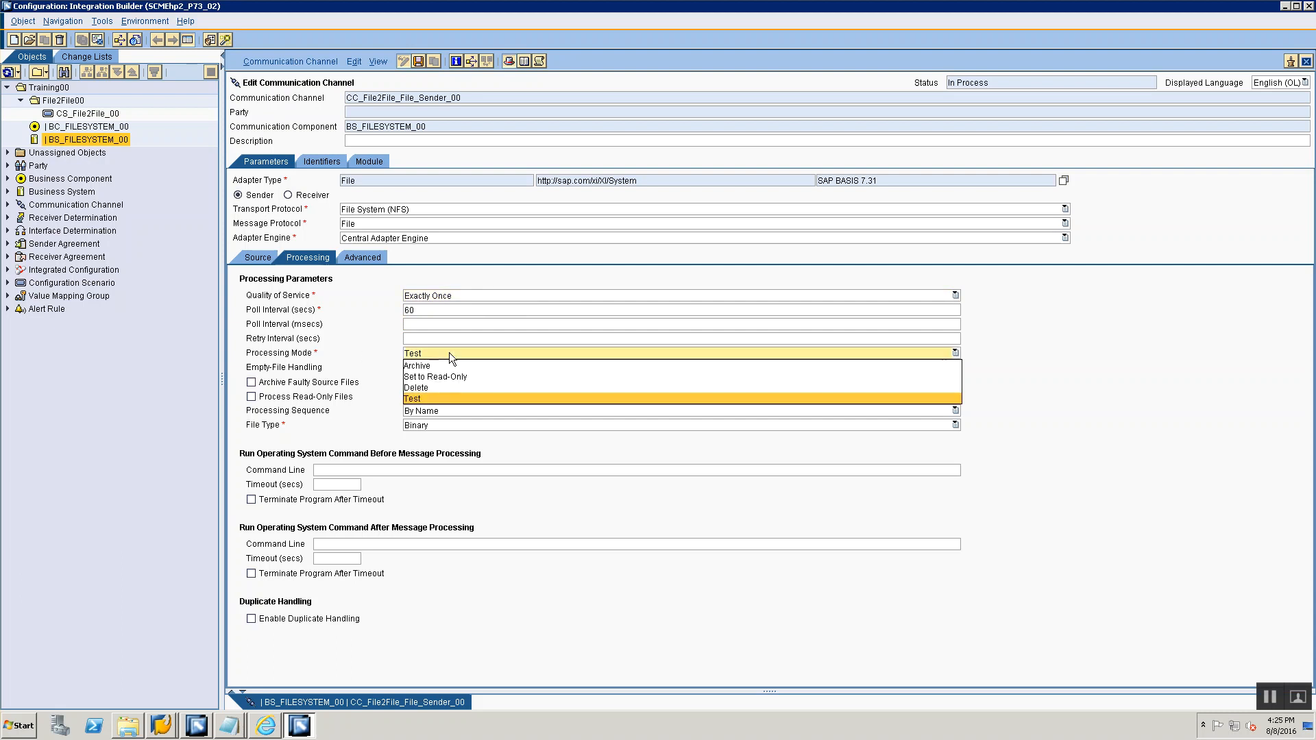
left_click(430, 387)
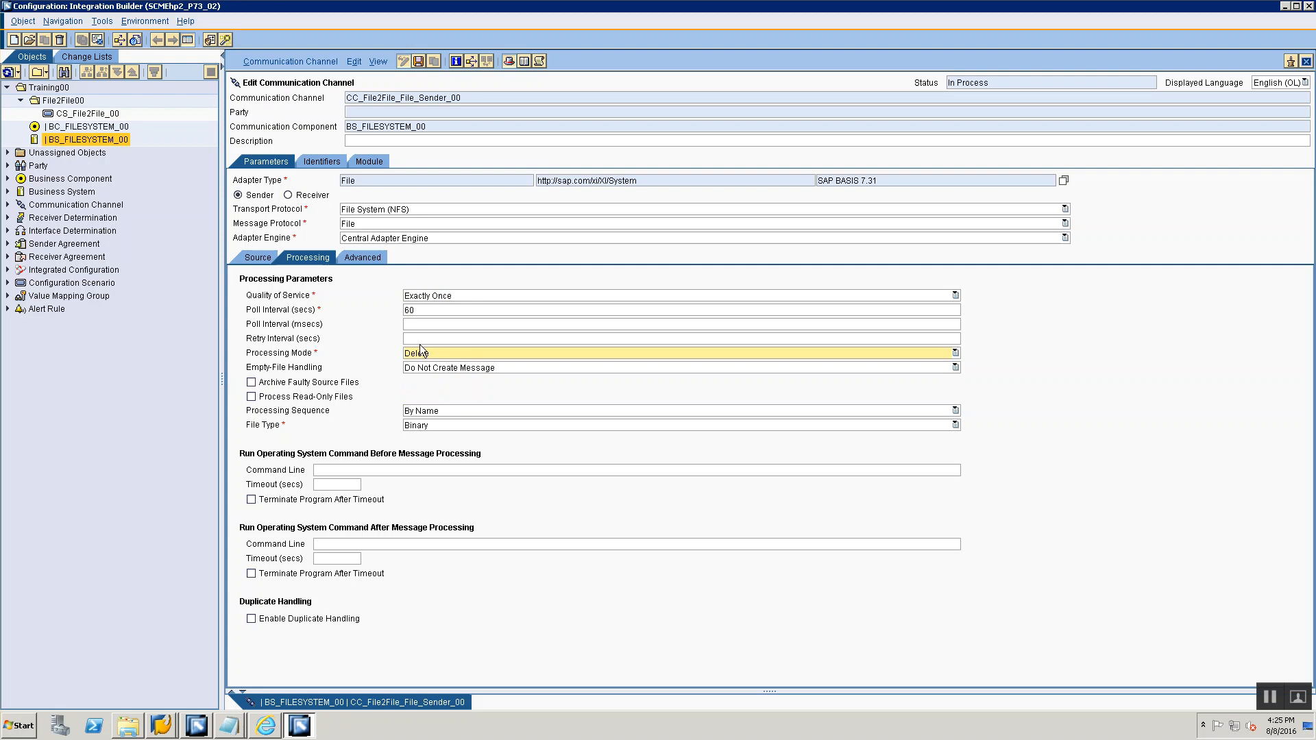
left_click(431, 355)
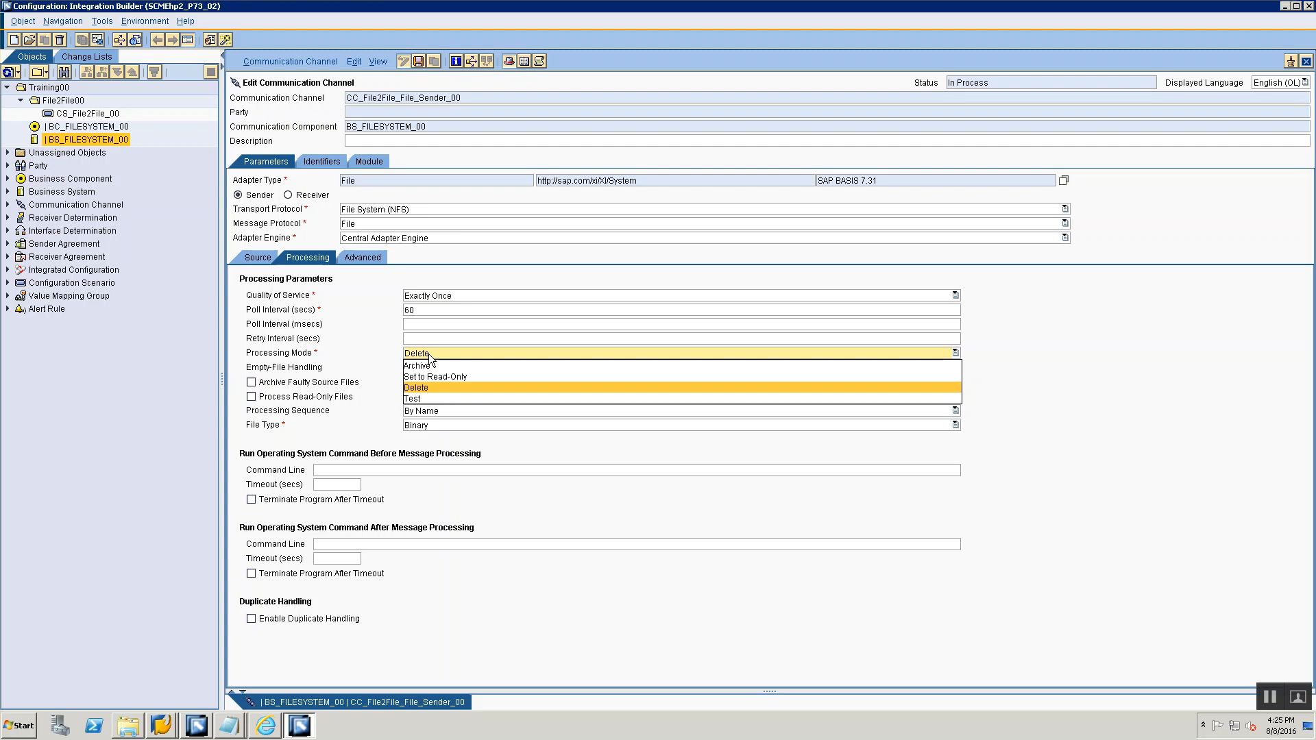
left_click(426, 396)
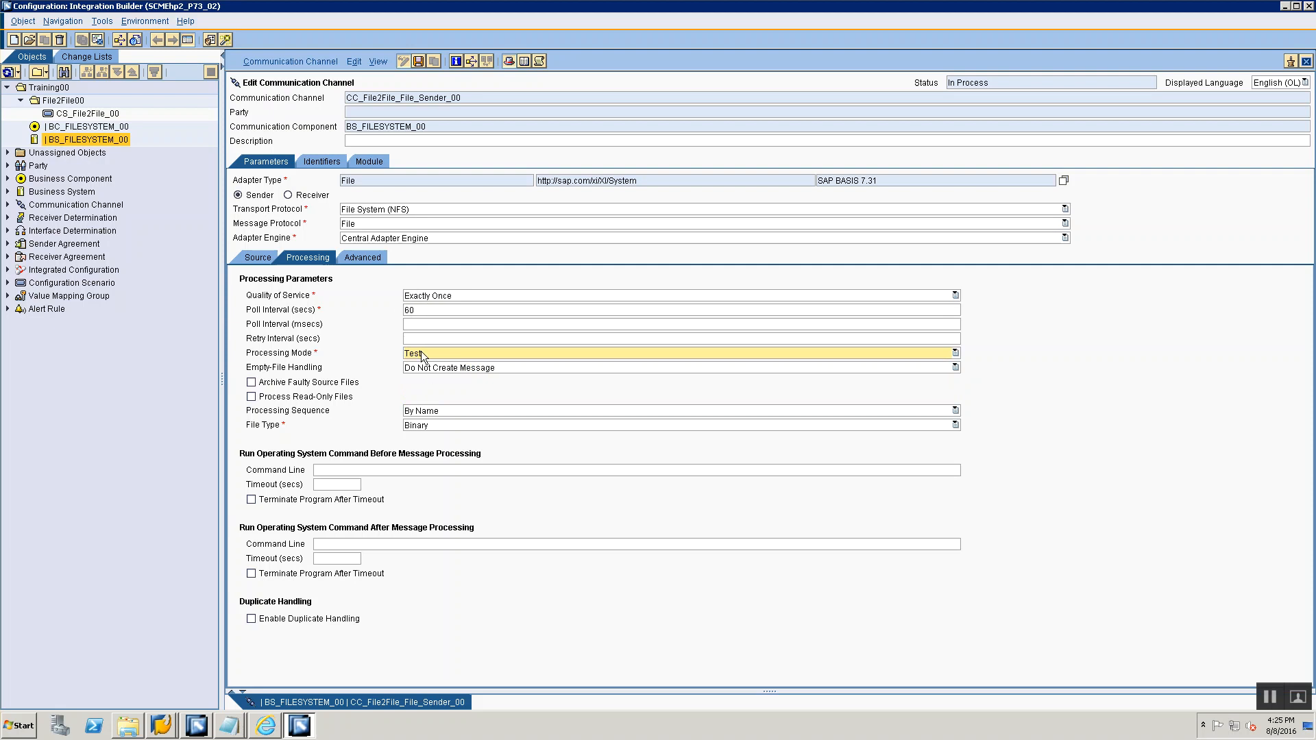
left_click(420, 348)
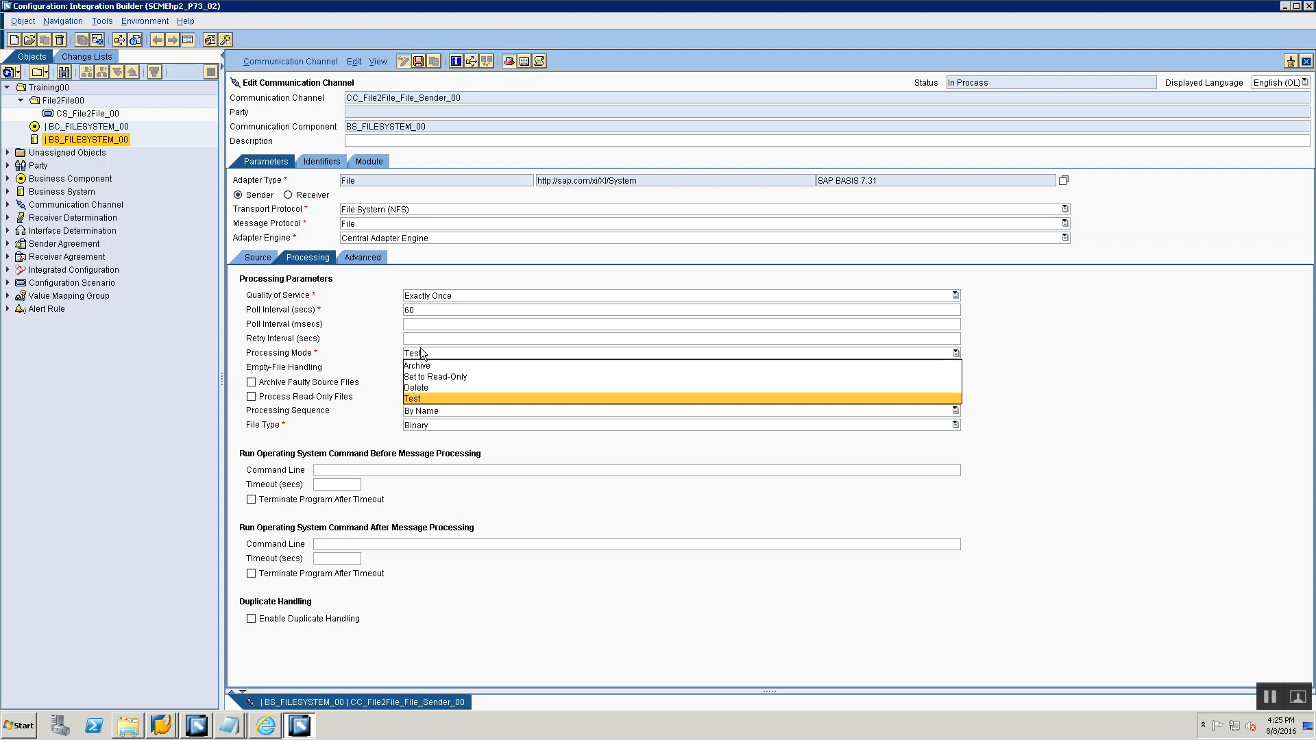
left_click(409, 385)
- Try the Archive processing mode and toggle its Add Time Stamp option on and off
left_click(423, 354)
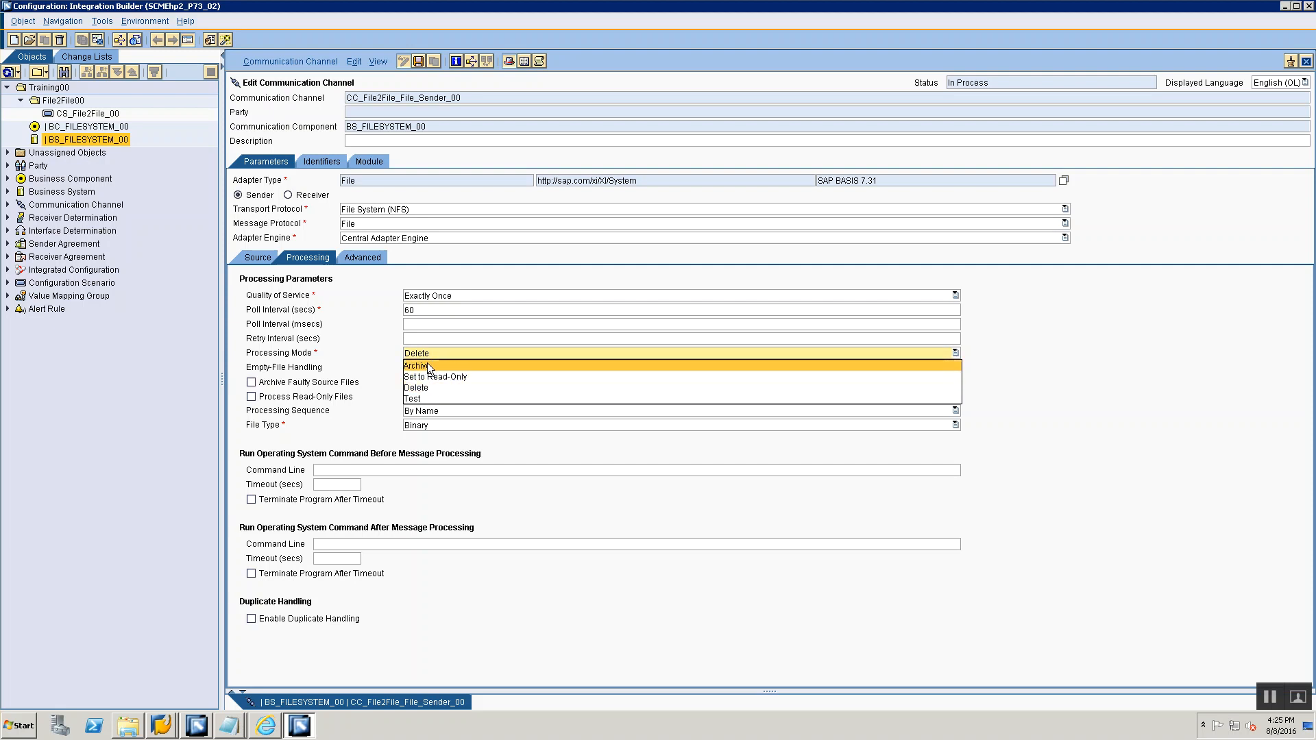
left_click(426, 364)
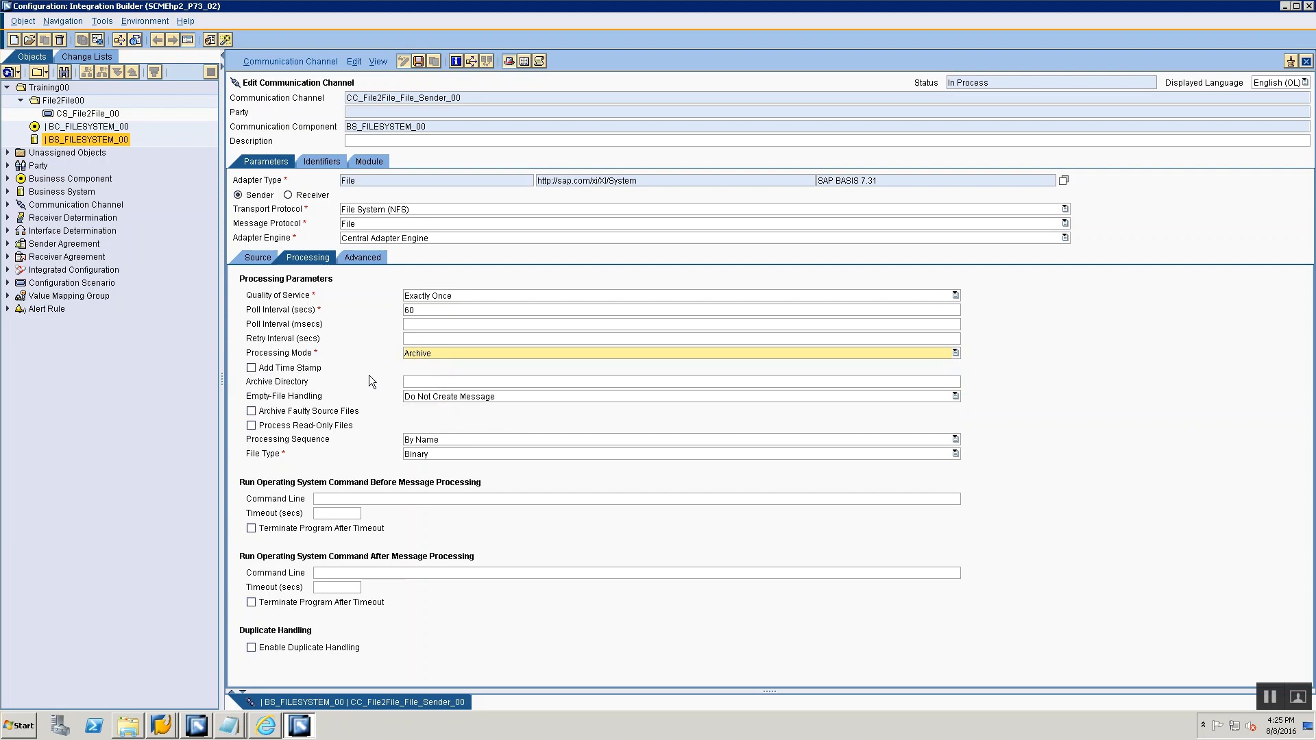
left_click(428, 383)
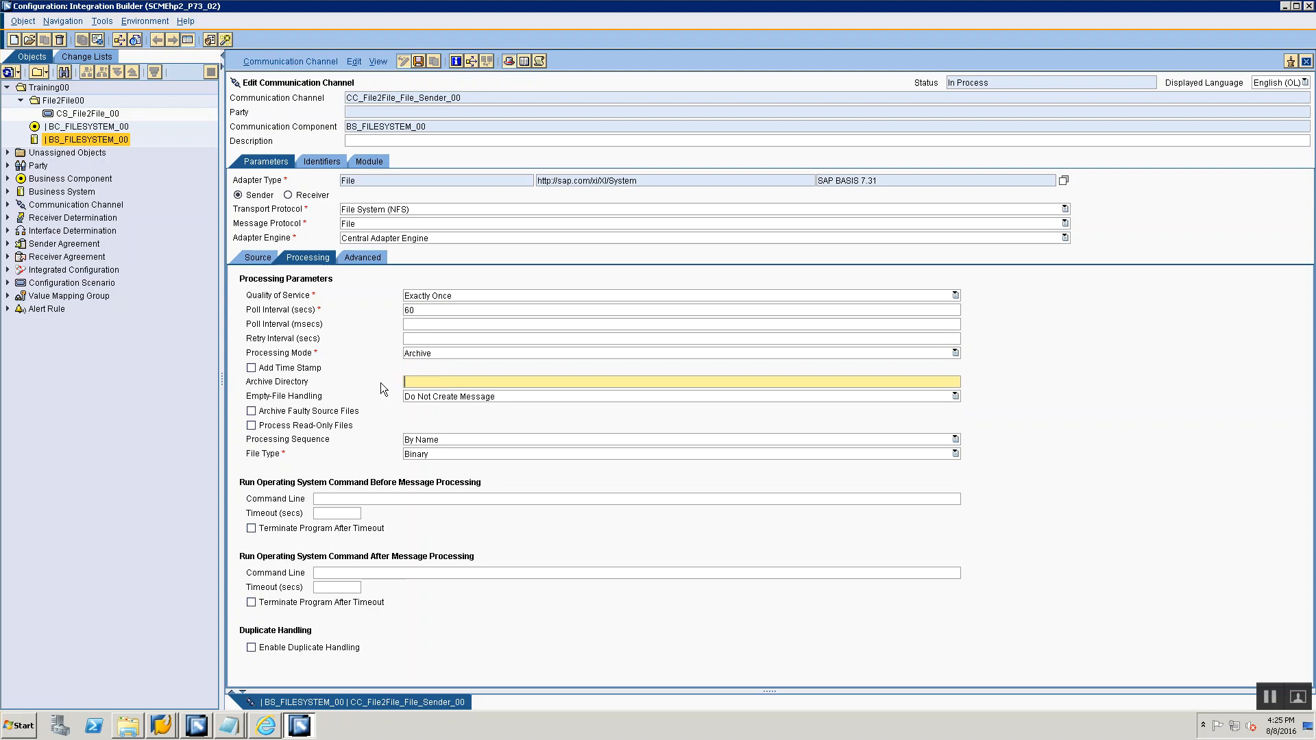
left_click(252, 369)
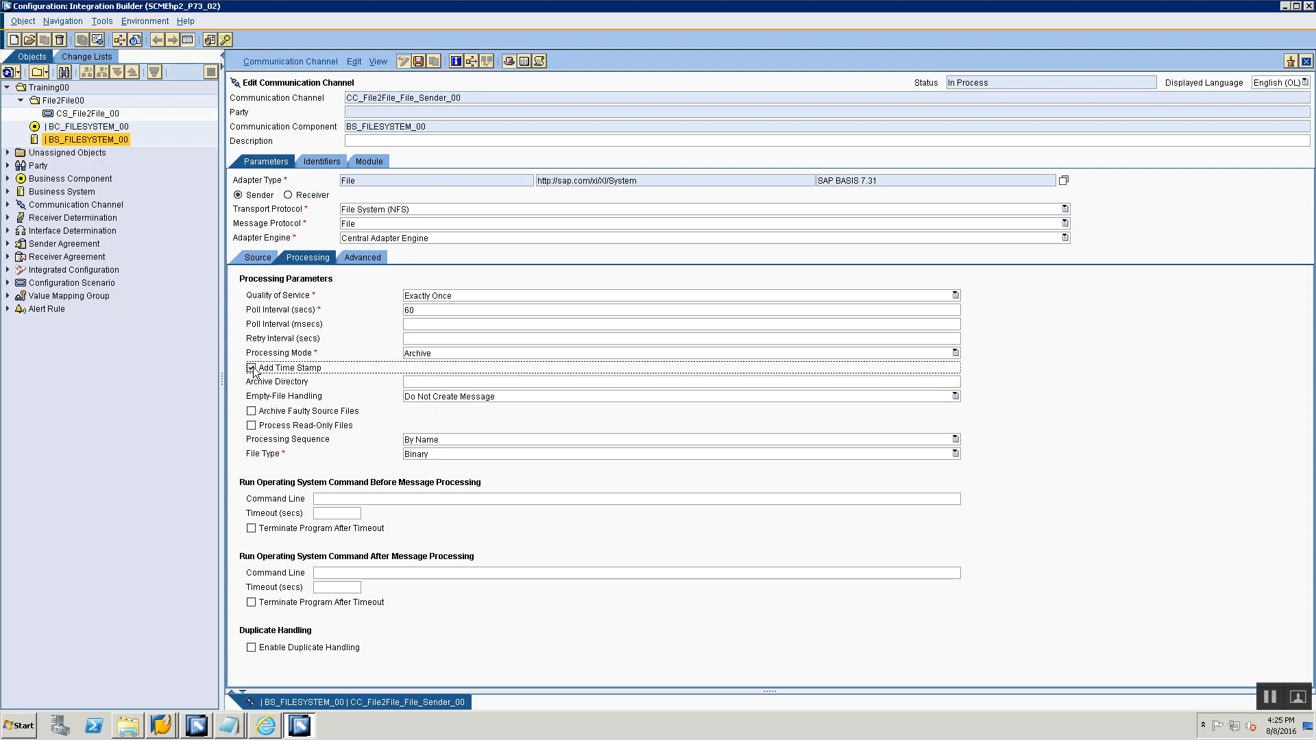
left_click(252, 368)
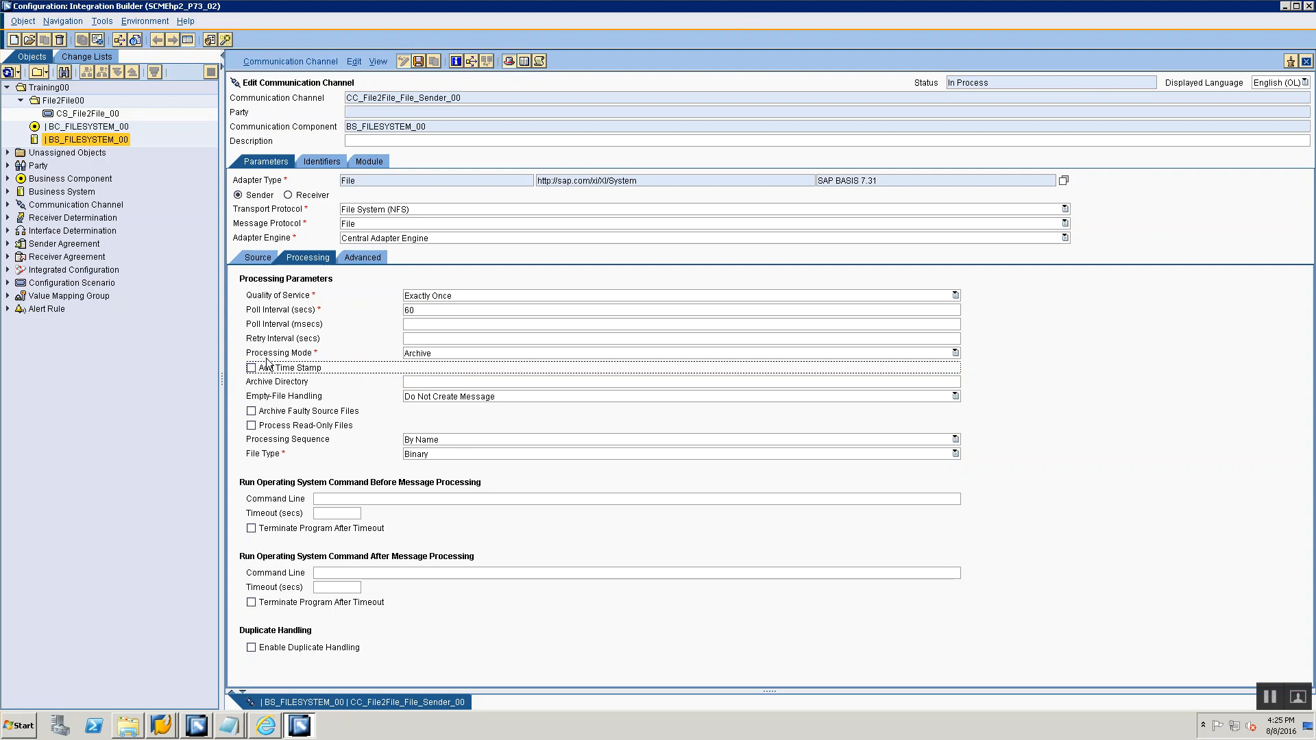
- Set the sender channel's processing mode to Delete
left_click(419, 355)
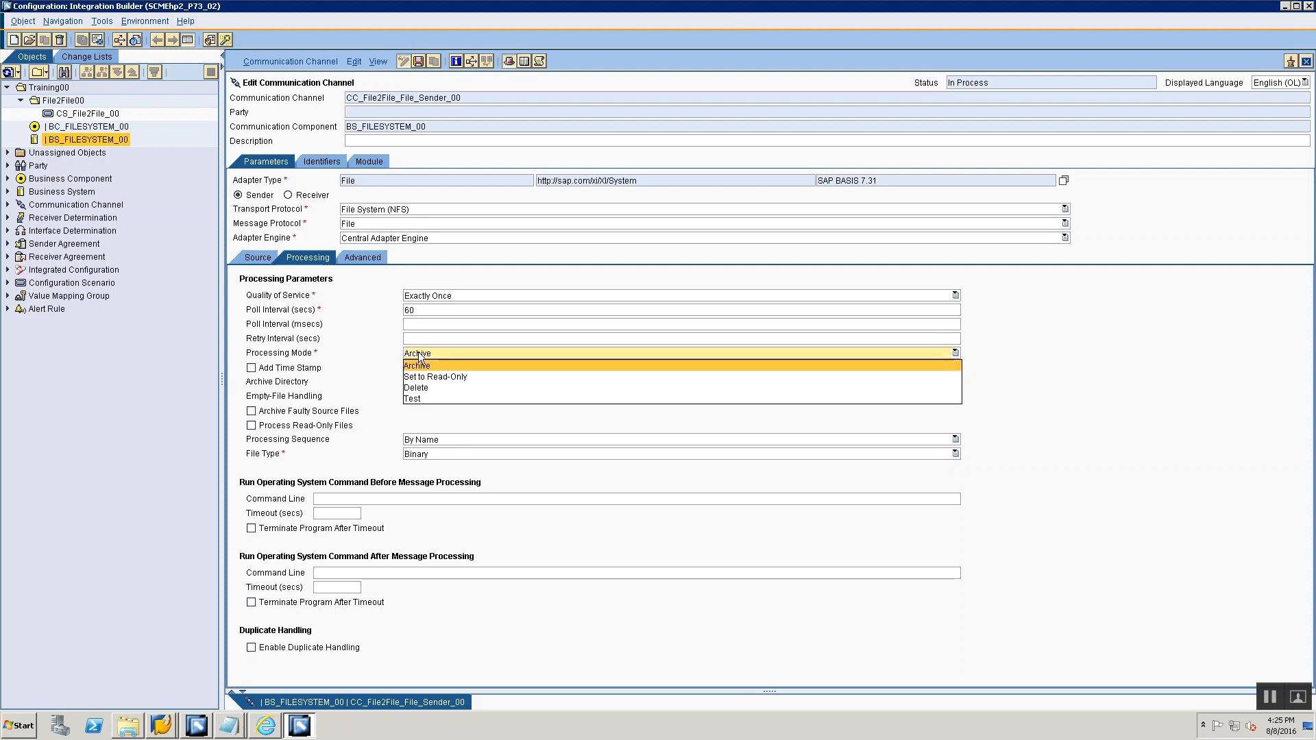
left_click(375, 367)
left_click(381, 367)
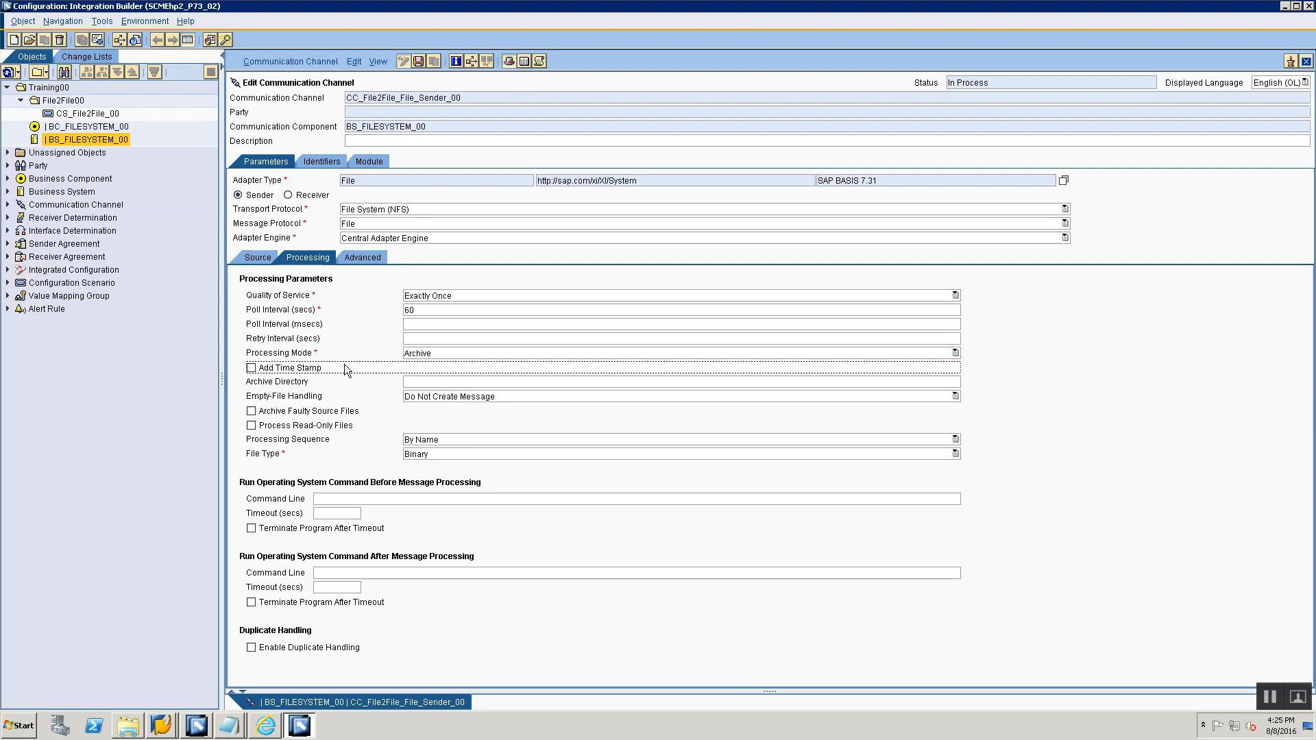
left_click(419, 355)
left_click(426, 387)
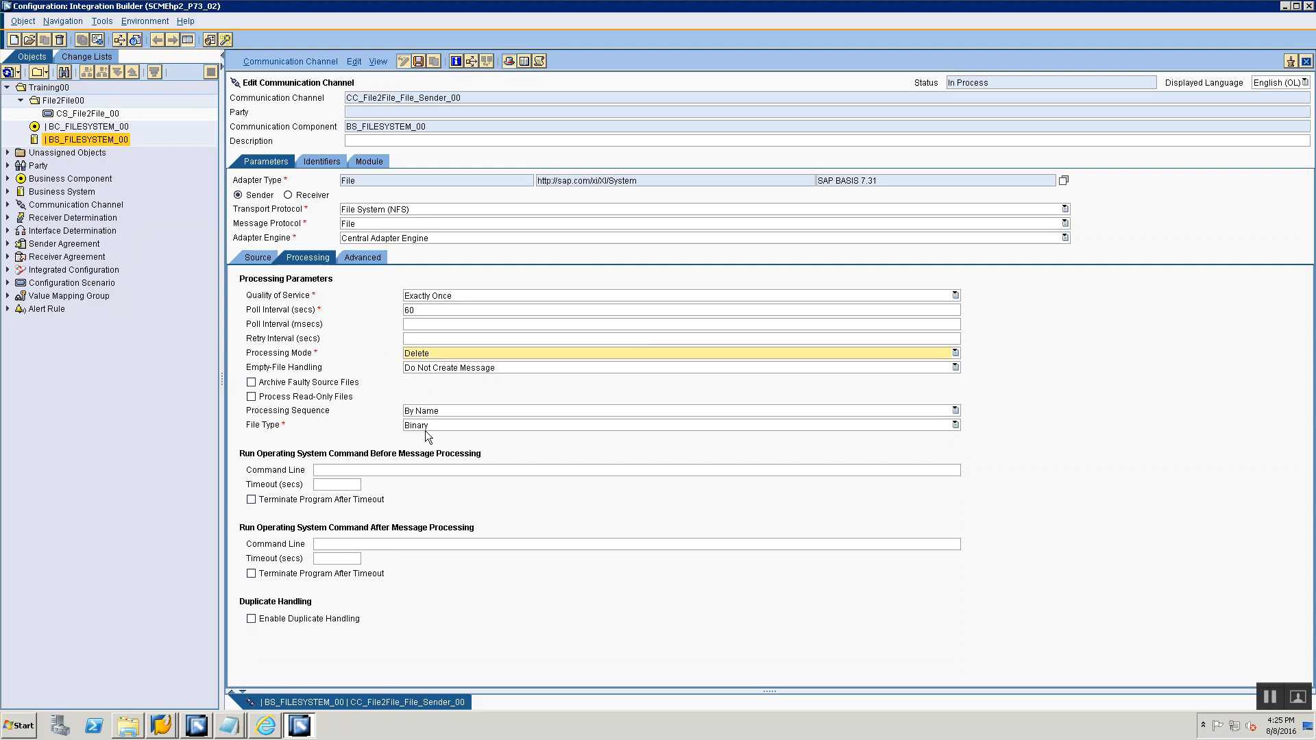
- Review the available Processing Sequence and File Type options, leaving Process Read-Only Files disabled
left_click(419, 412)
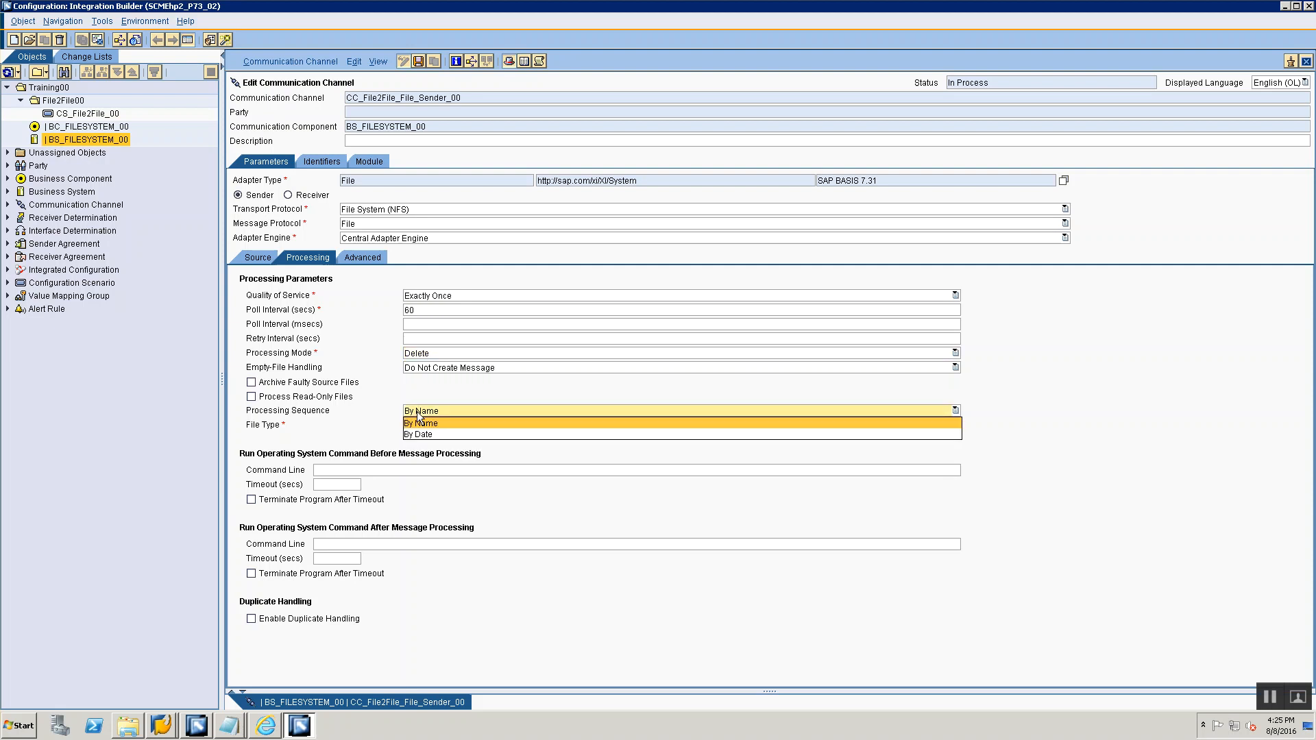
left_click(414, 397)
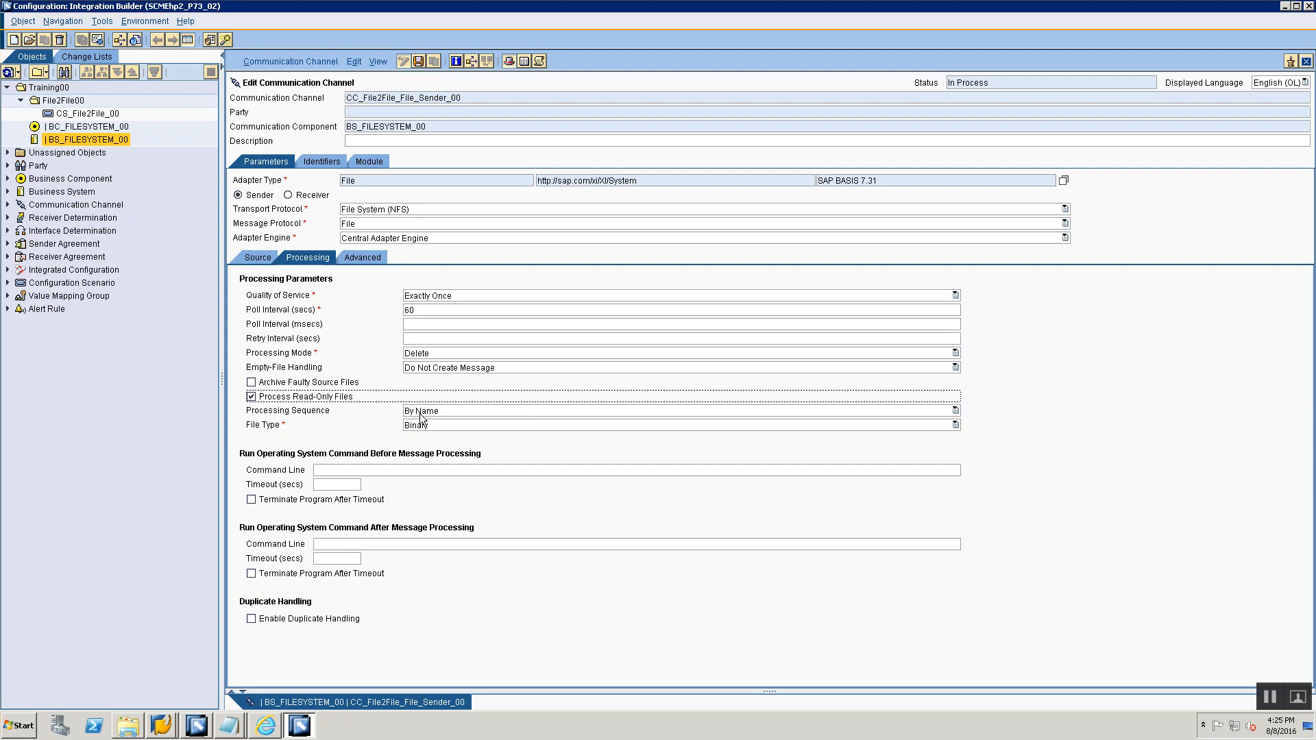
left_click(408, 425)
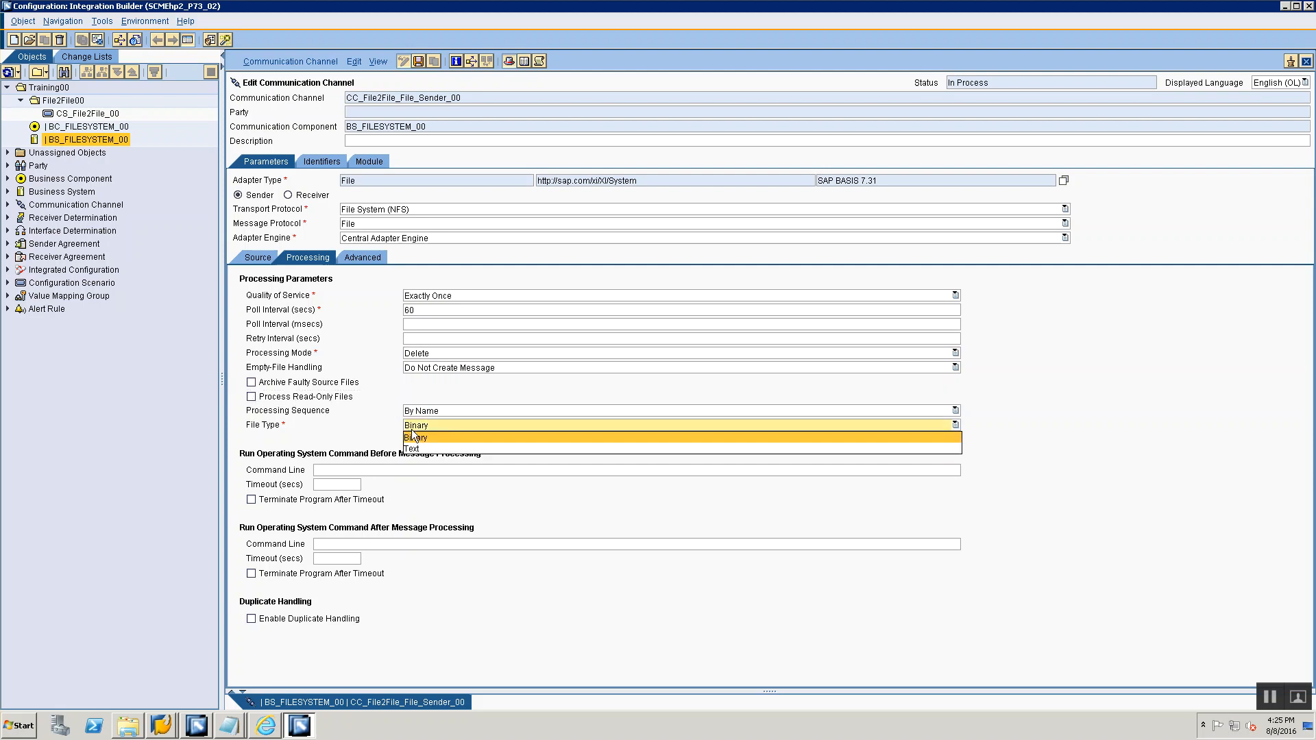
left_click(400, 396)
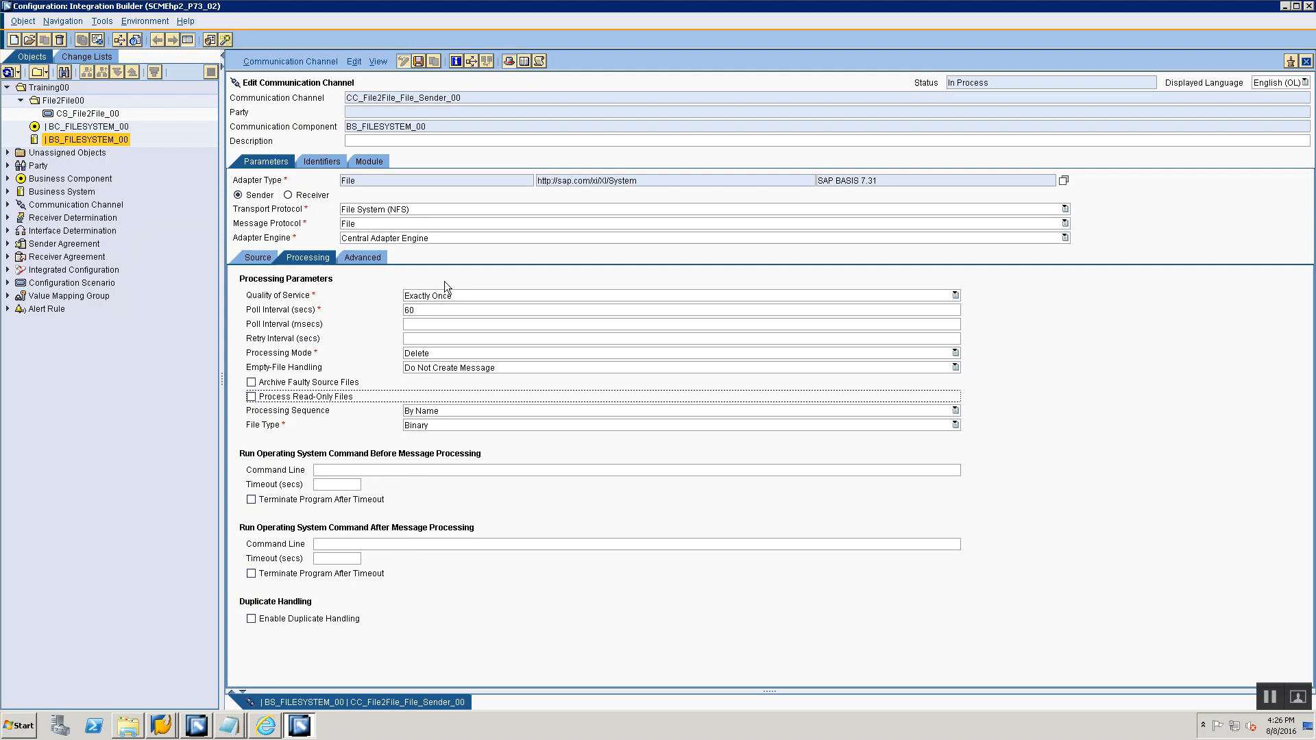
- Review the sender channel's name, communication component, source directory and file name
left_click(258, 254)
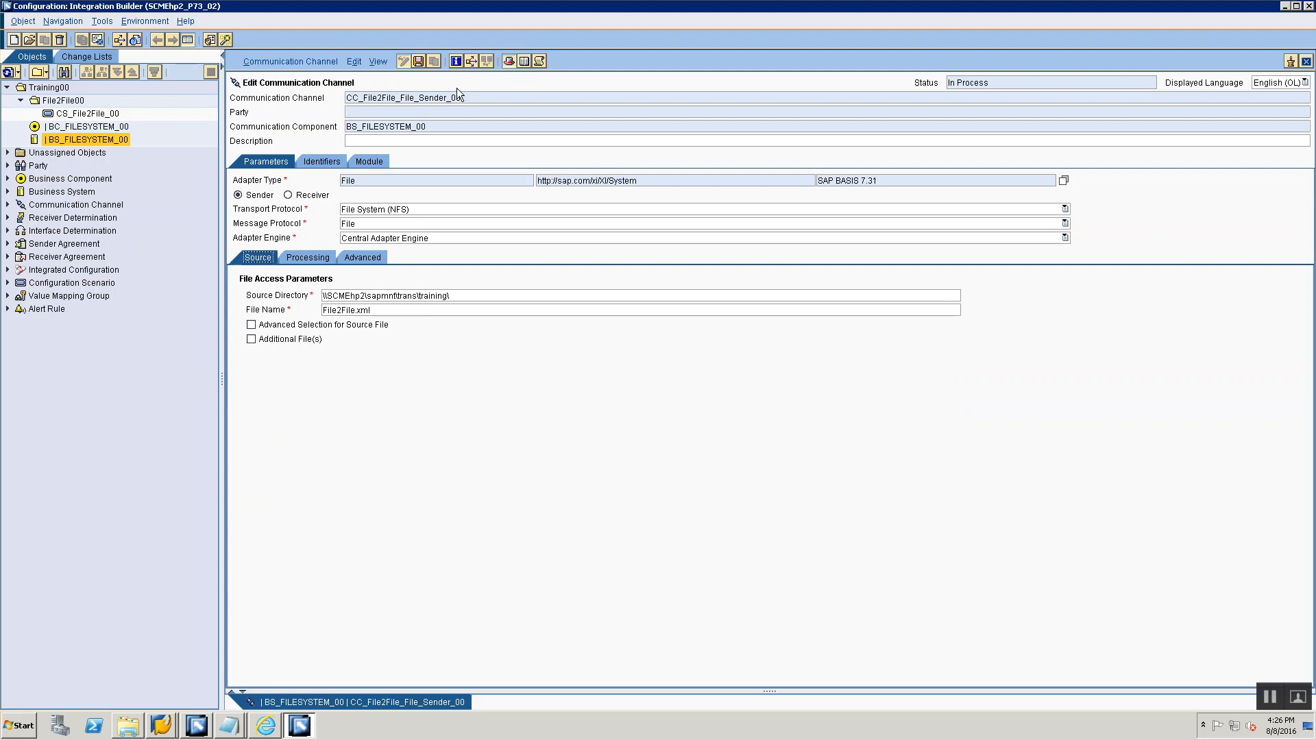
double_click(439, 97)
double_click(443, 129)
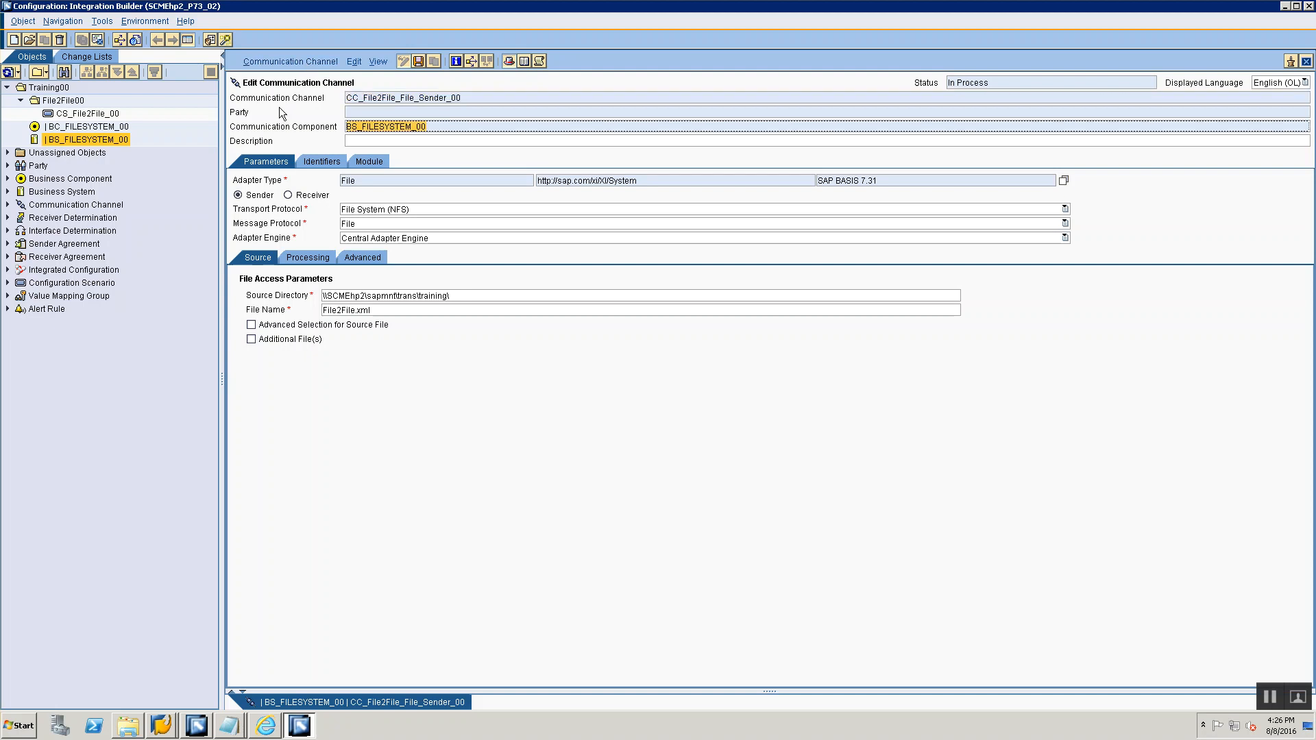
double_click(446, 296)
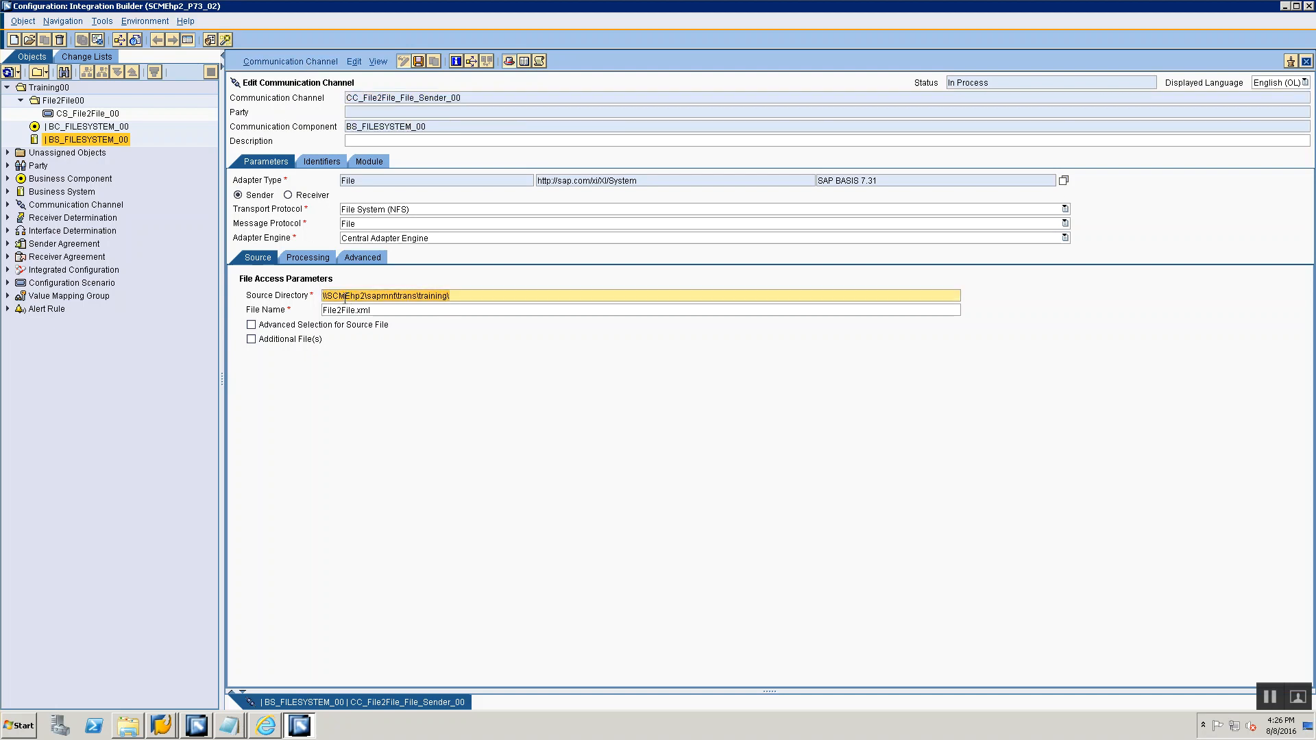
left_click_drag(345, 298, 455, 300)
left_click(427, 311)
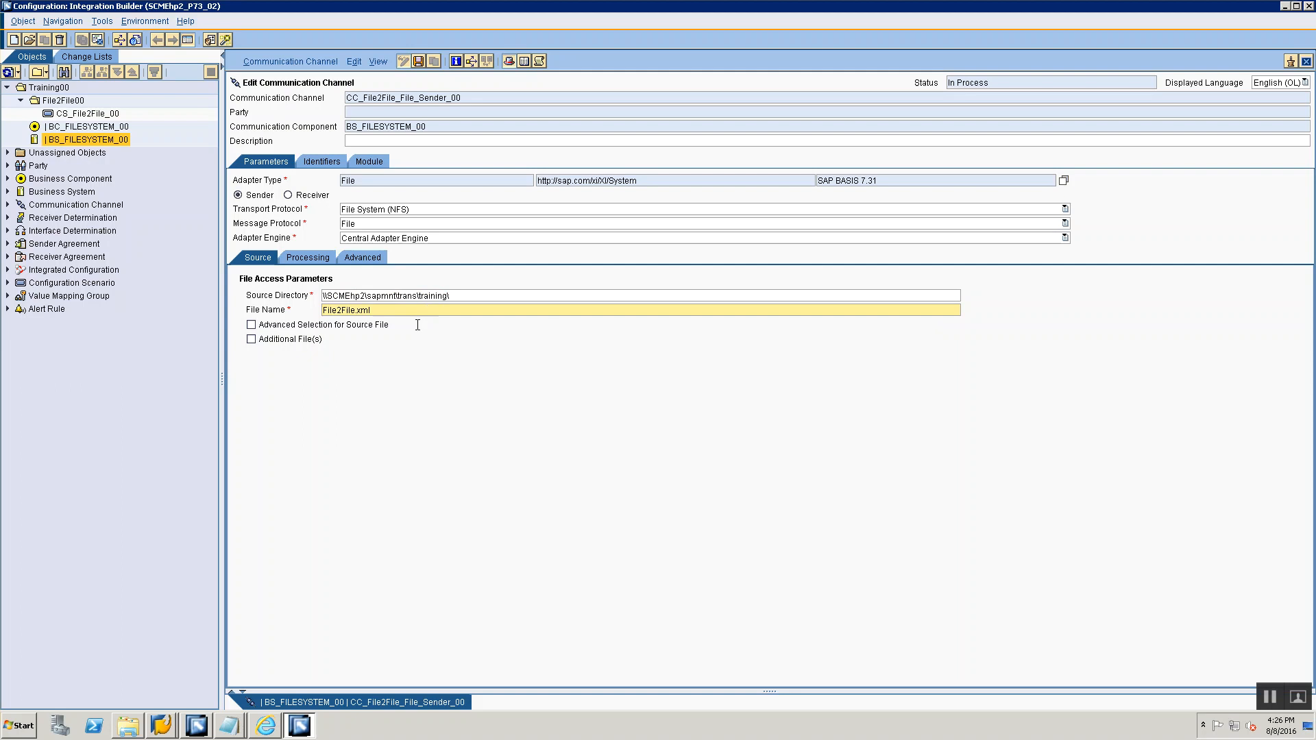
- Recheck the Delete processing mode and save the sender channel CC_File2File_File_Sender_00
left_click(314, 257)
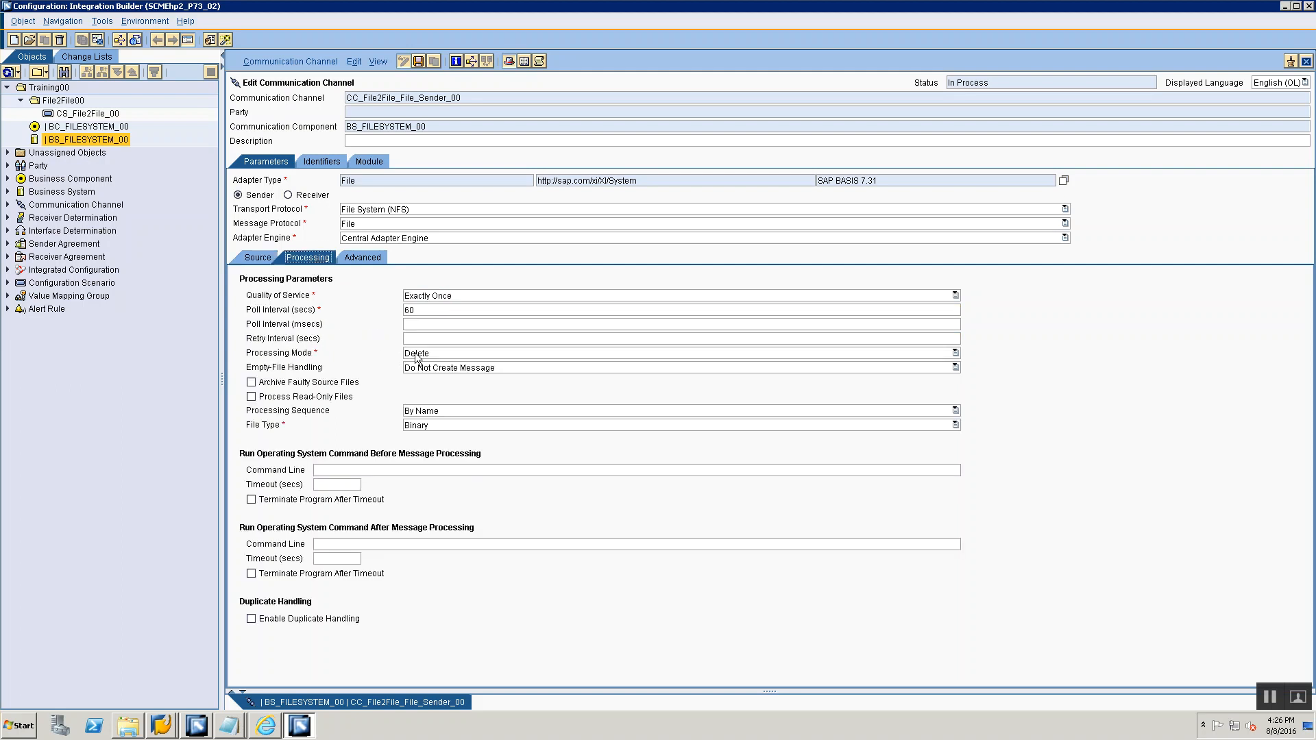
left_click(416, 354)
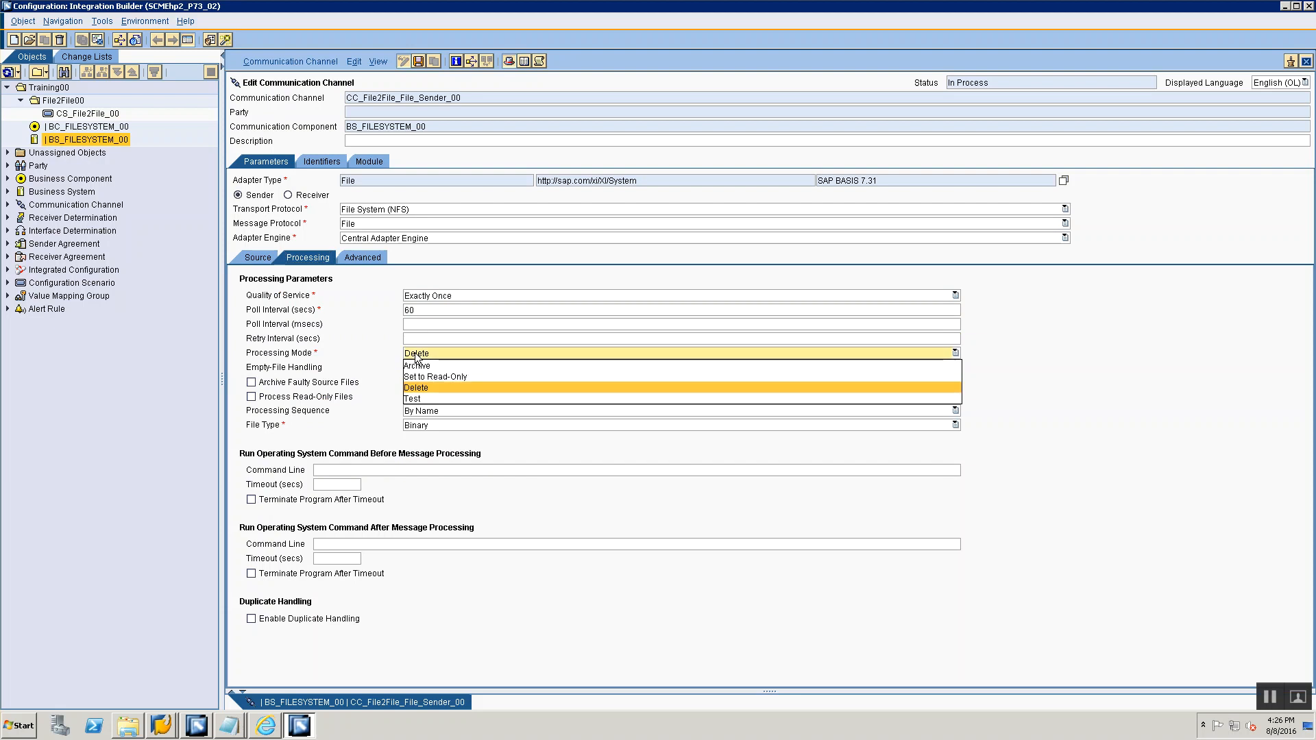
left_click(416, 354)
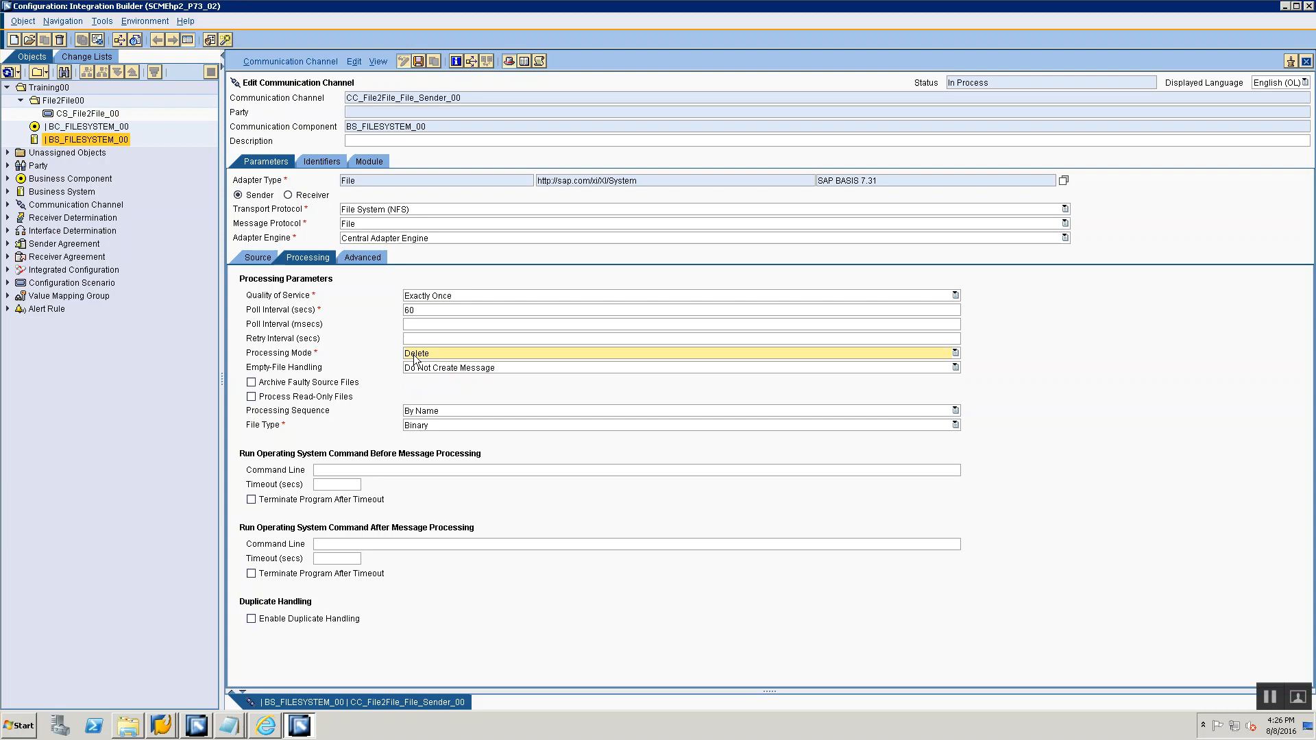
left_click(418, 62)
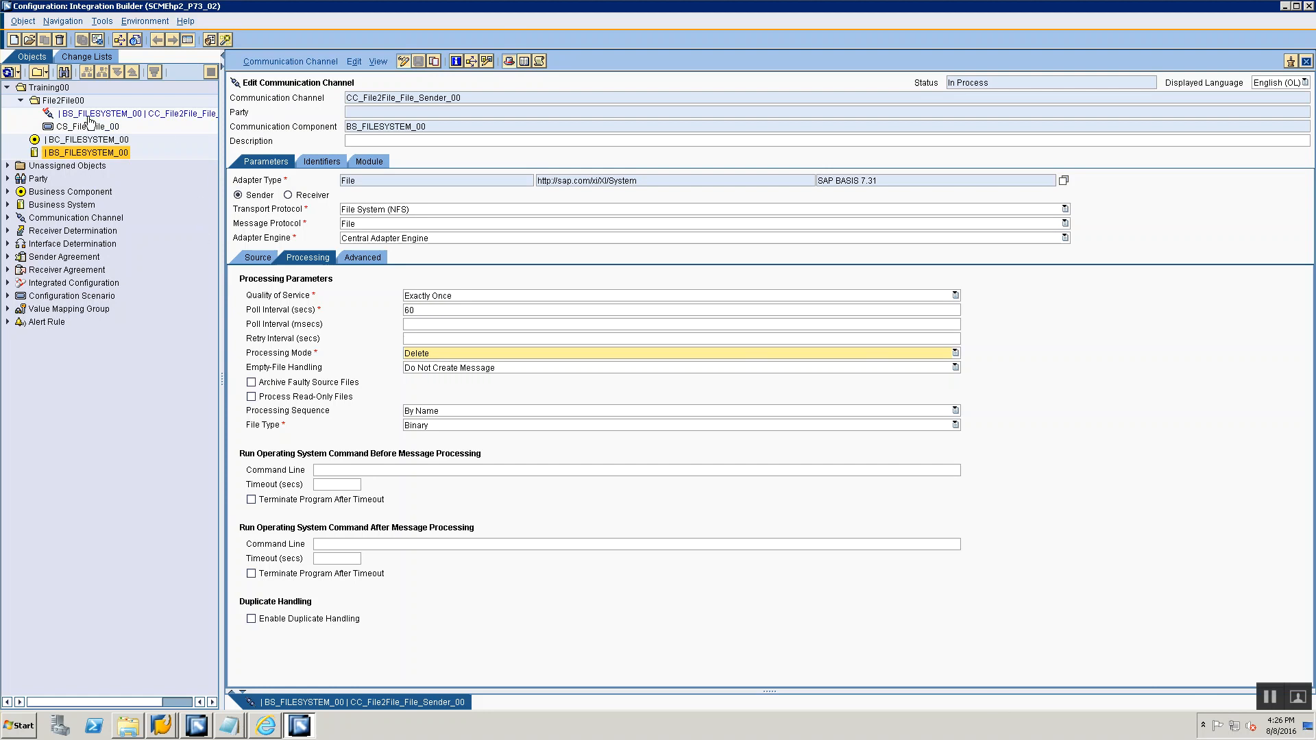
- Switch to the Session 4 notes in Notepad and add "Create Sender Channel with Adapter Type - FILE" and "Select Protocol as NFS" under step 3
key("alt+Tab")
key("alt+Tab")
key("alt+Tab")
key("alt+Tab")
key("alt+Tab")
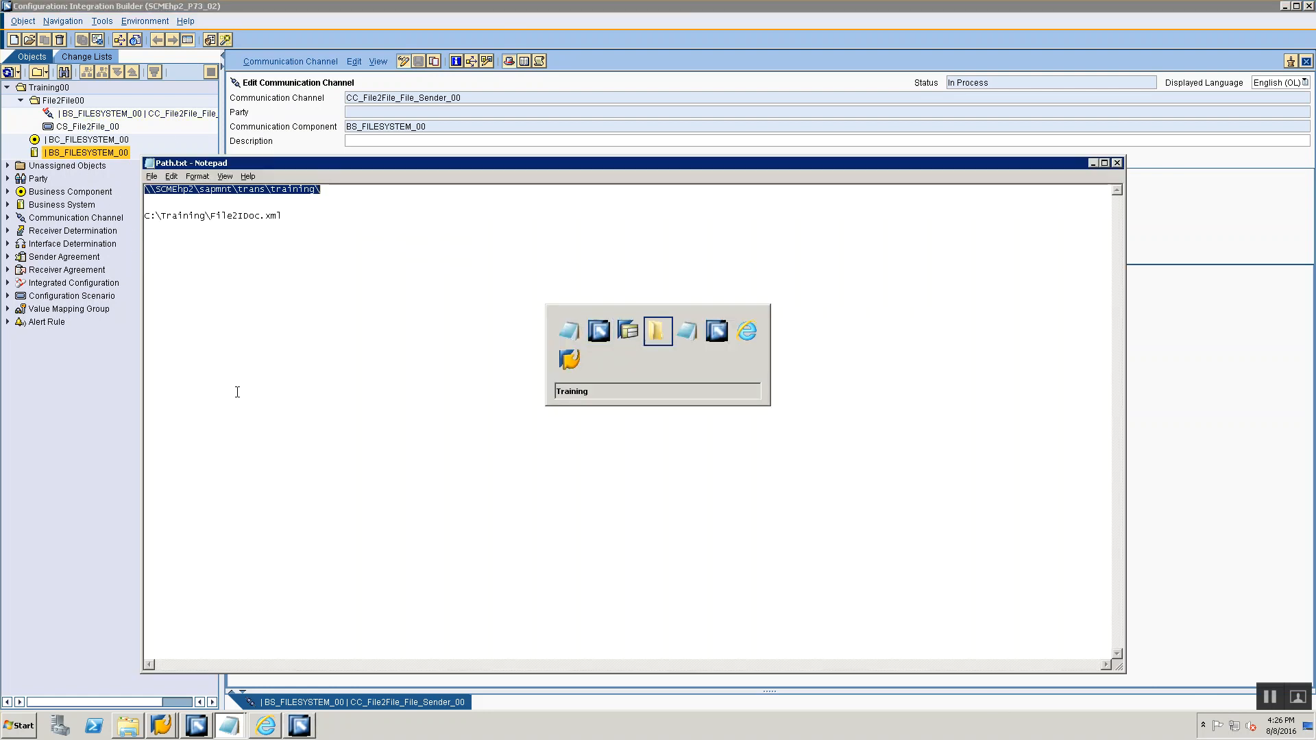
key("alt+Tab")
key("alt+Tab")
key("alt+Tab")
key("alt+Tab")
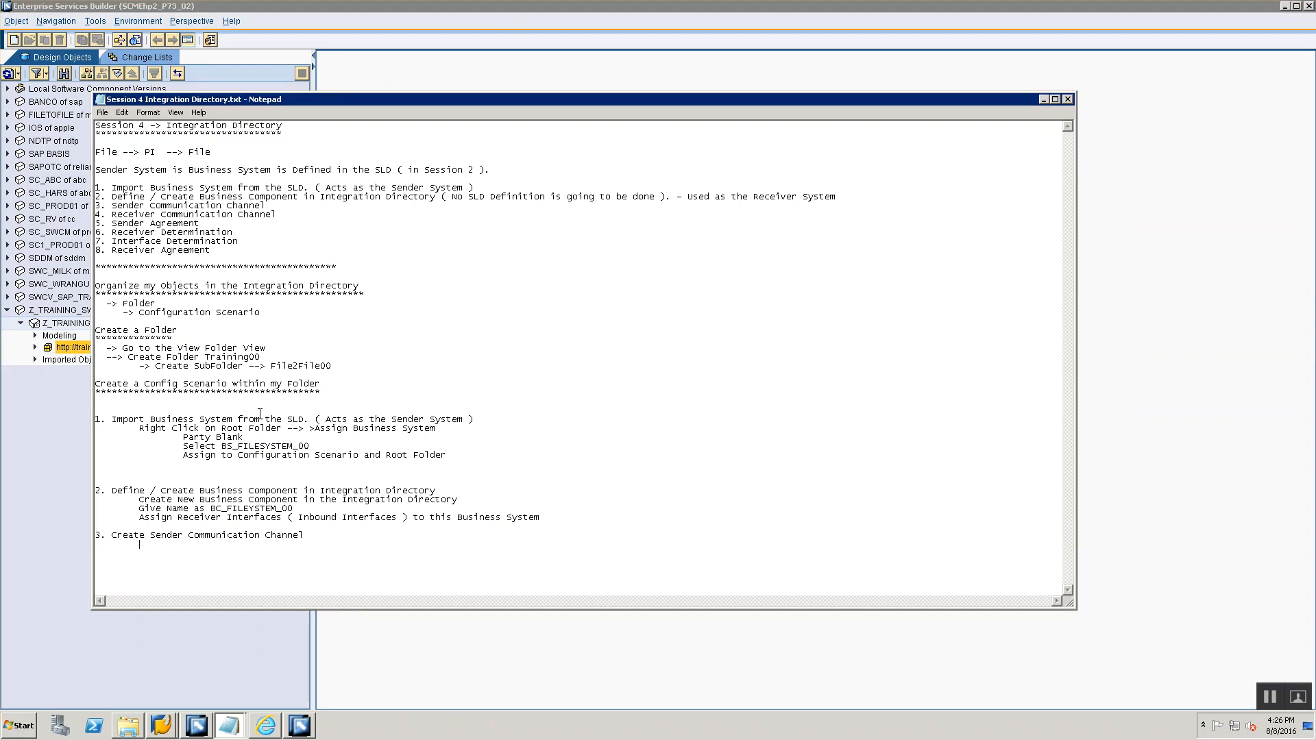
type("Create Sender Channel with Adapter ")
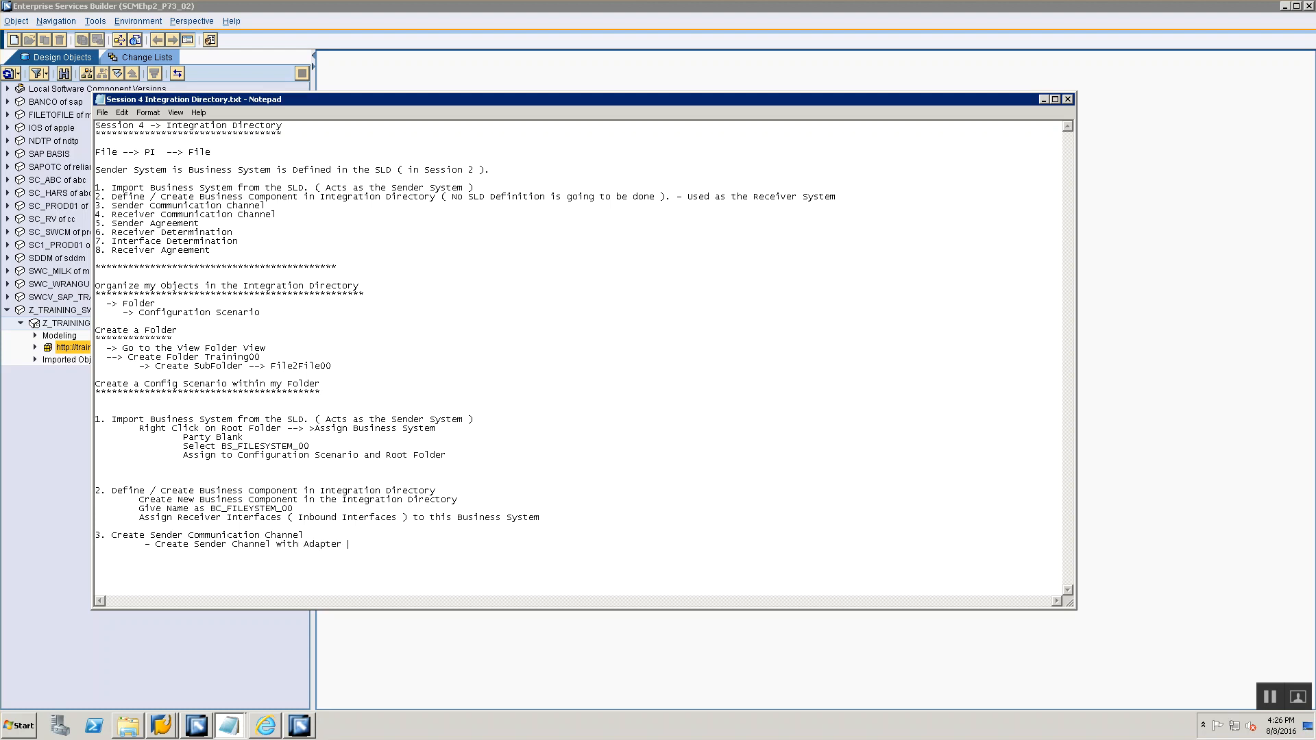
type("Type - FILE \t - ")
type("Select P")
type("rotocol as NFS")
- Add the lines "Provide the Directory" and "Provide the FileName" to the sender channel notes
type("Provide the Dire")
type("ctory")
key("Return")
key("Tab")
type("- Provide the FileName")
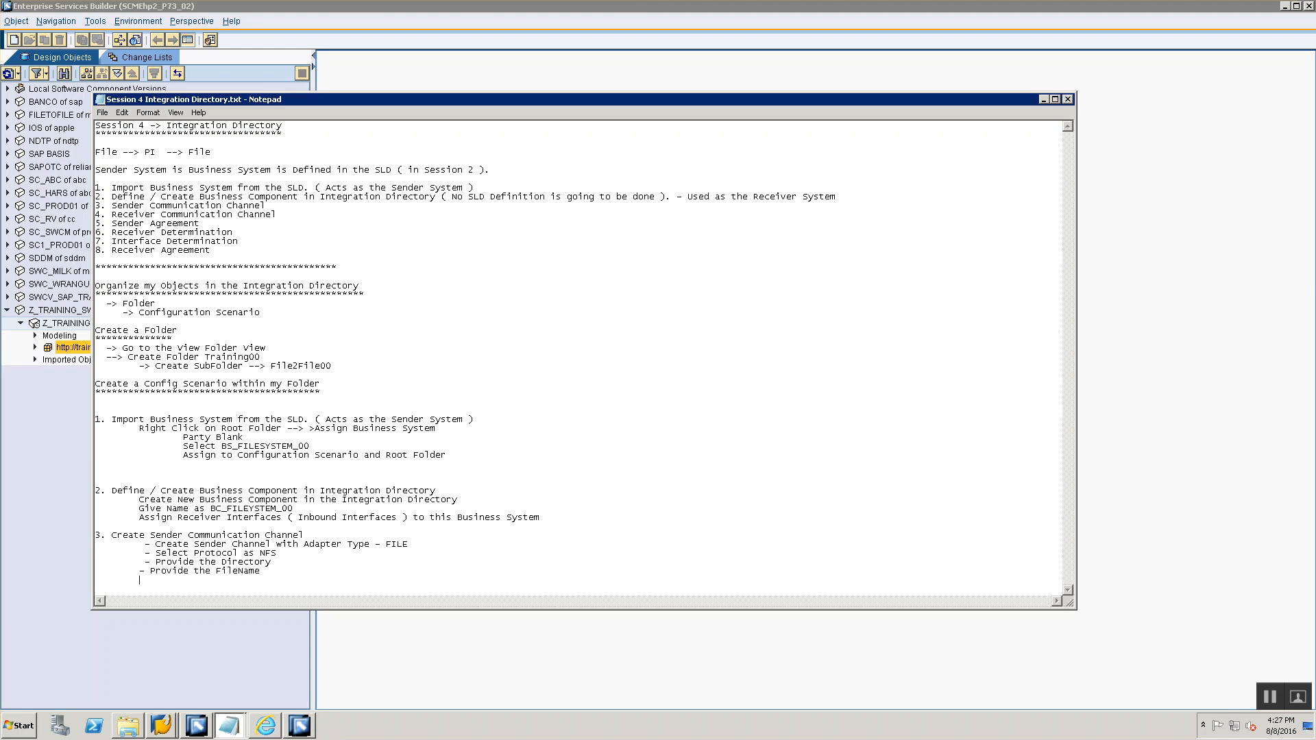
- Switch to the Integration Builder and review the file name in the sender channel's source parameters
key("alt+Tab")
key("alt+Tab")
key("alt+Tab")
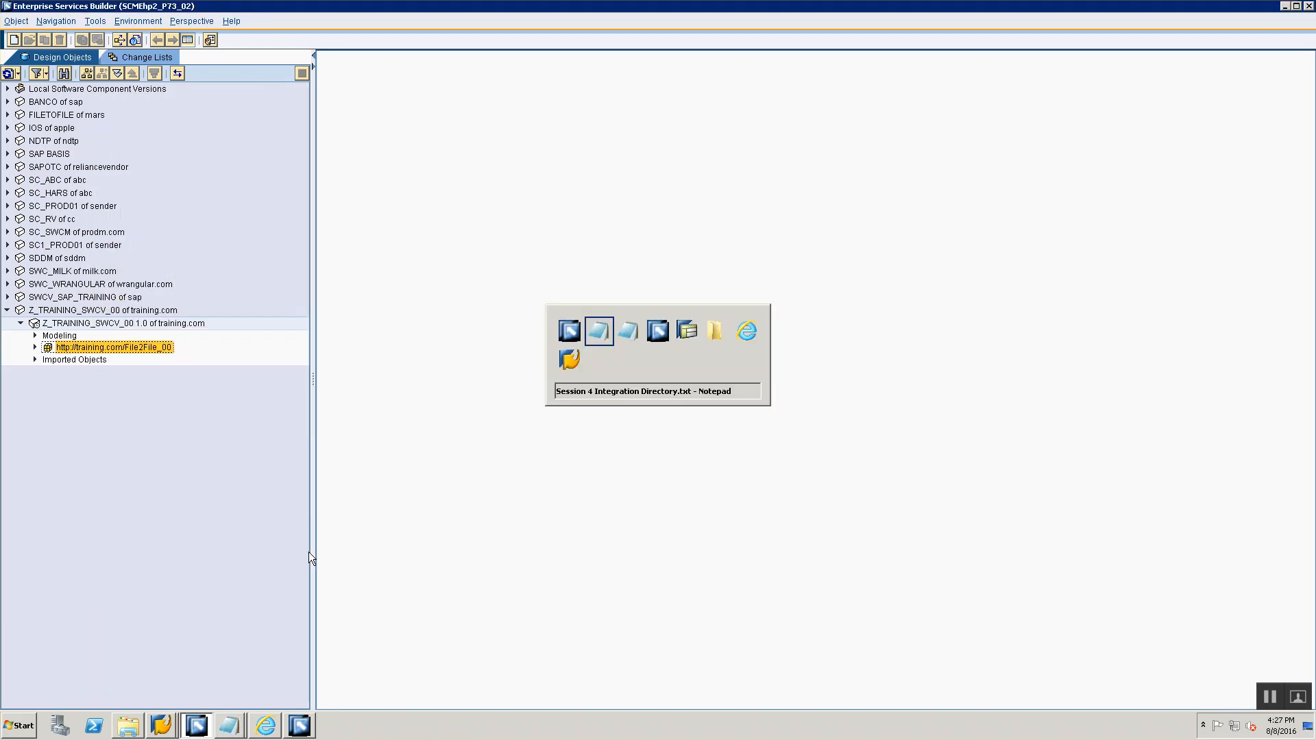
left_click(256, 259)
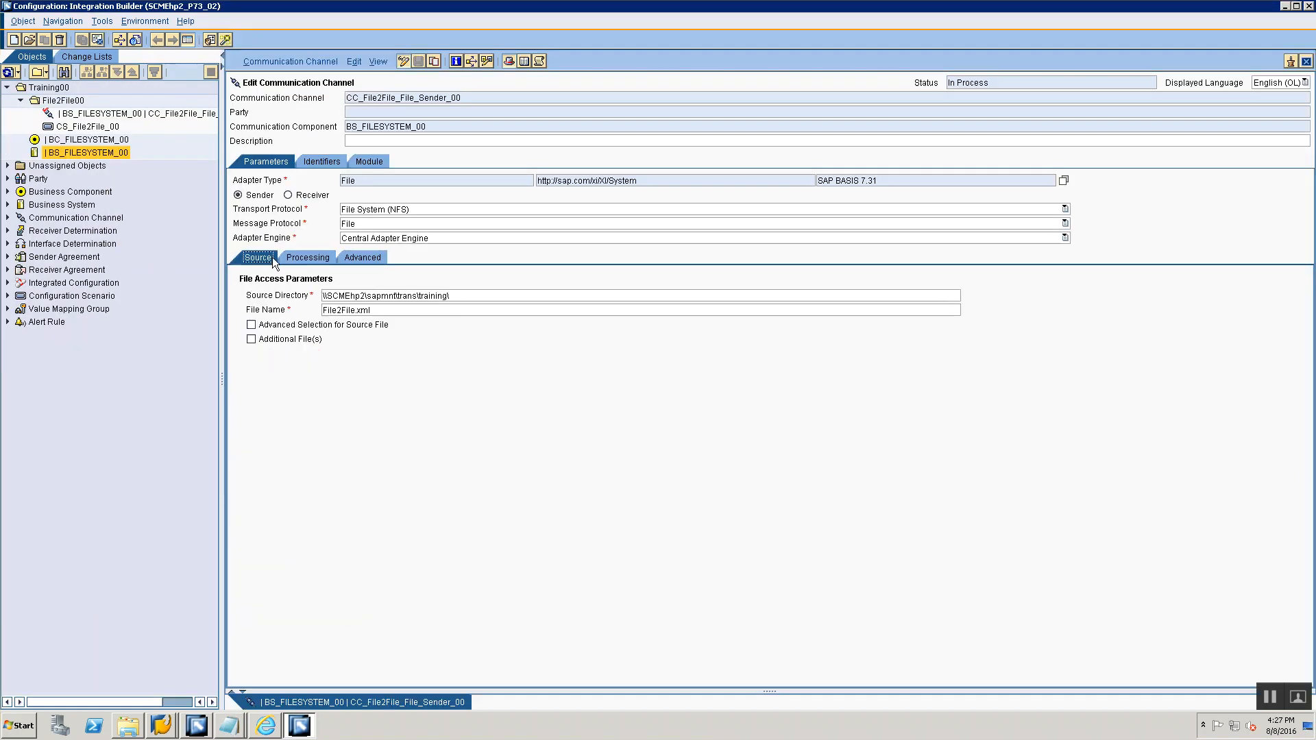
left_click(353, 310)
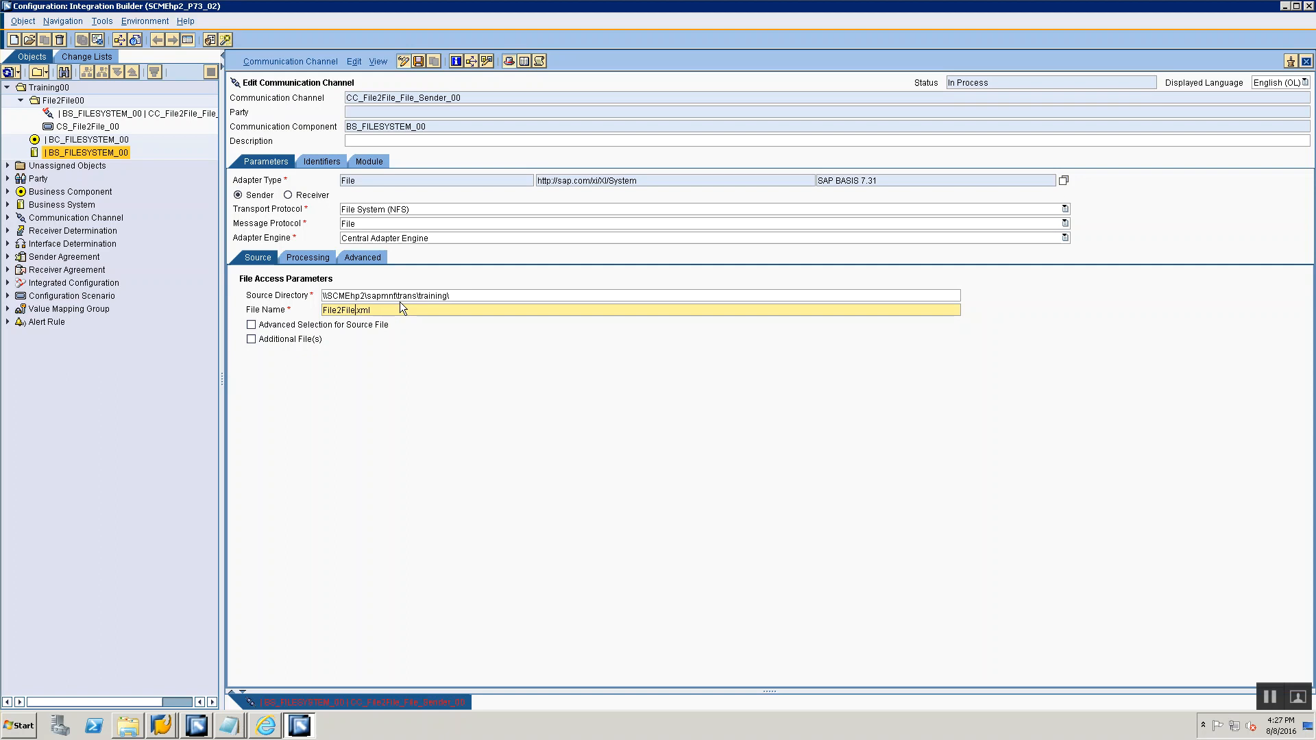
- Return to the Session 4 notes in Notepad and add "Make sure Delete Mode is set" to the sender channel steps
key("alt+Tab")
key("alt+Tab")
key("alt+Tab")
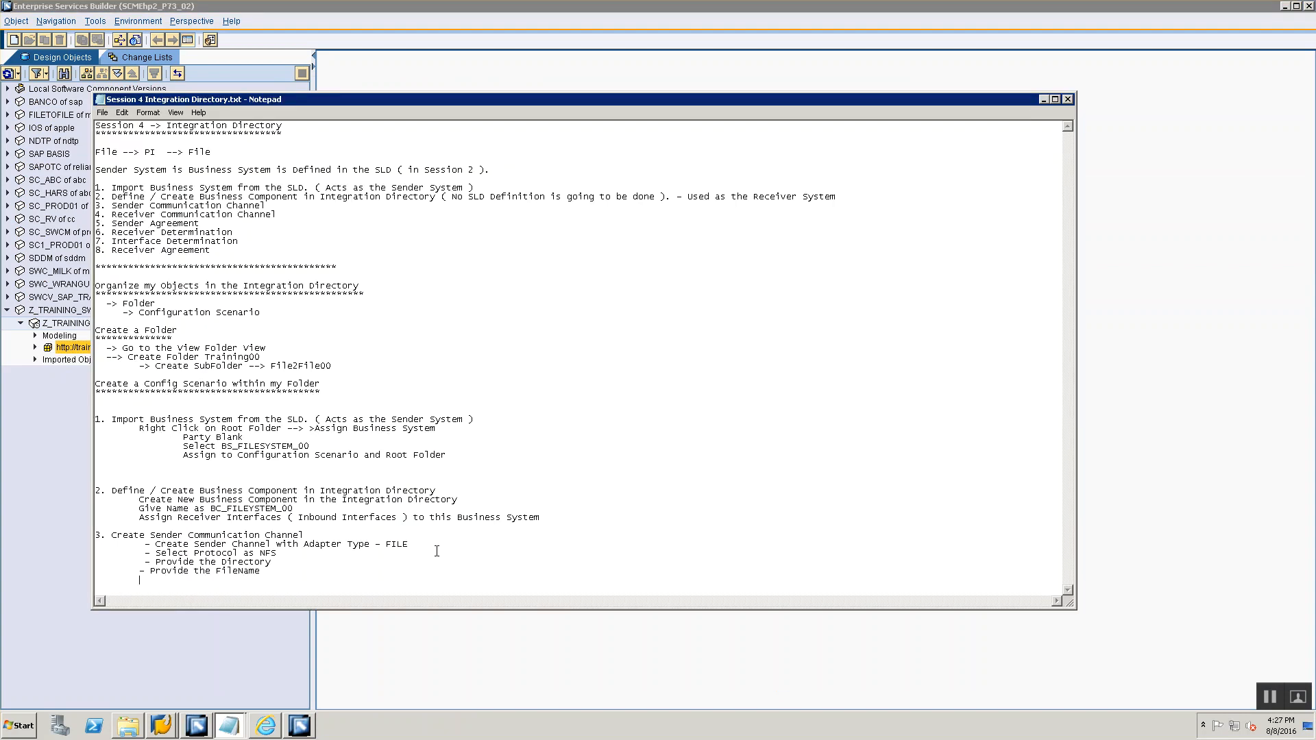
type("Make sure W")
key("BackSpace")
type("Delete Mode is set \t- Make s")
key("BackSpace")
key("BackSpace")
key("BackSpace")
key("BackSpace")
key("BackSpace")
key("BackSpace")
key("BackSpace")
- Append "( Wild cards are supported )" to the "Provide the FileName" line
type("( Wild char")
key("BackSpace")
key("BackSpace")
key("BackSpace")
type("ards are supported )")
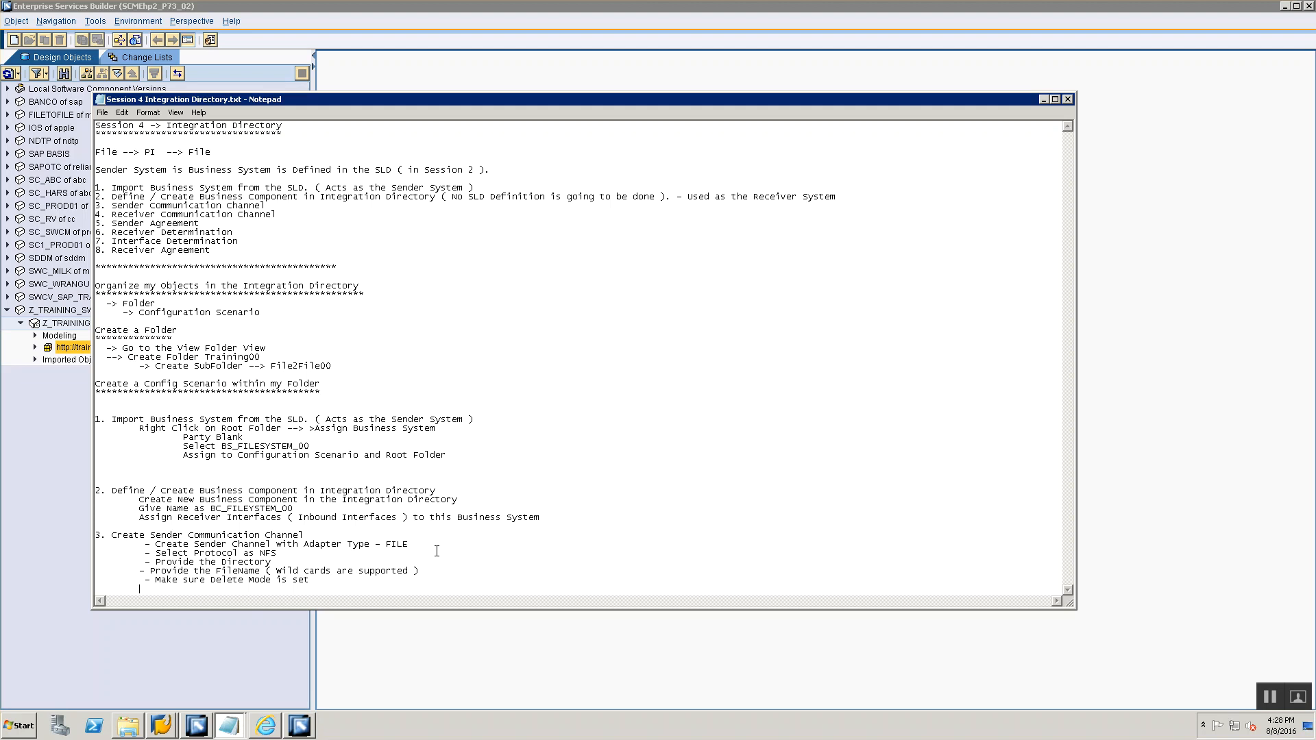
key("alt+Tab")
key("Tab")
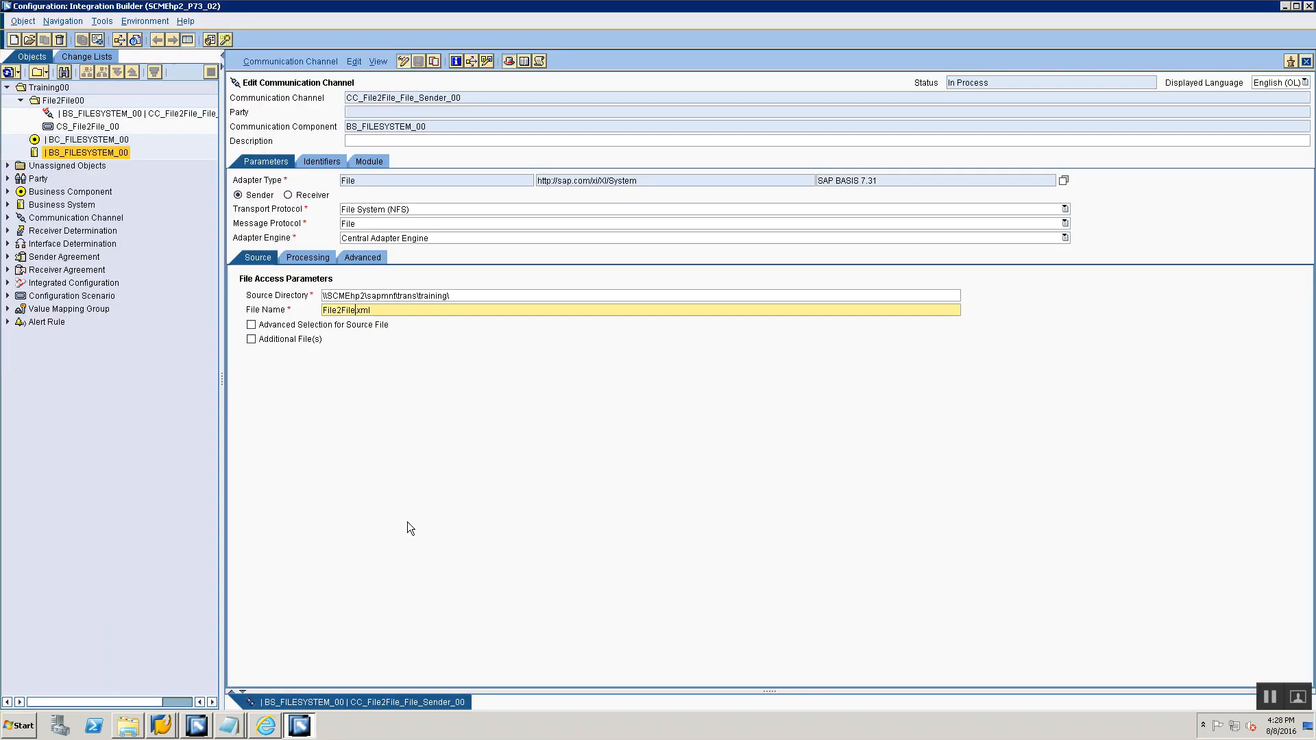
key("alt+Tab")
key("Tab")
key("alt+Tab")
key("Tab")
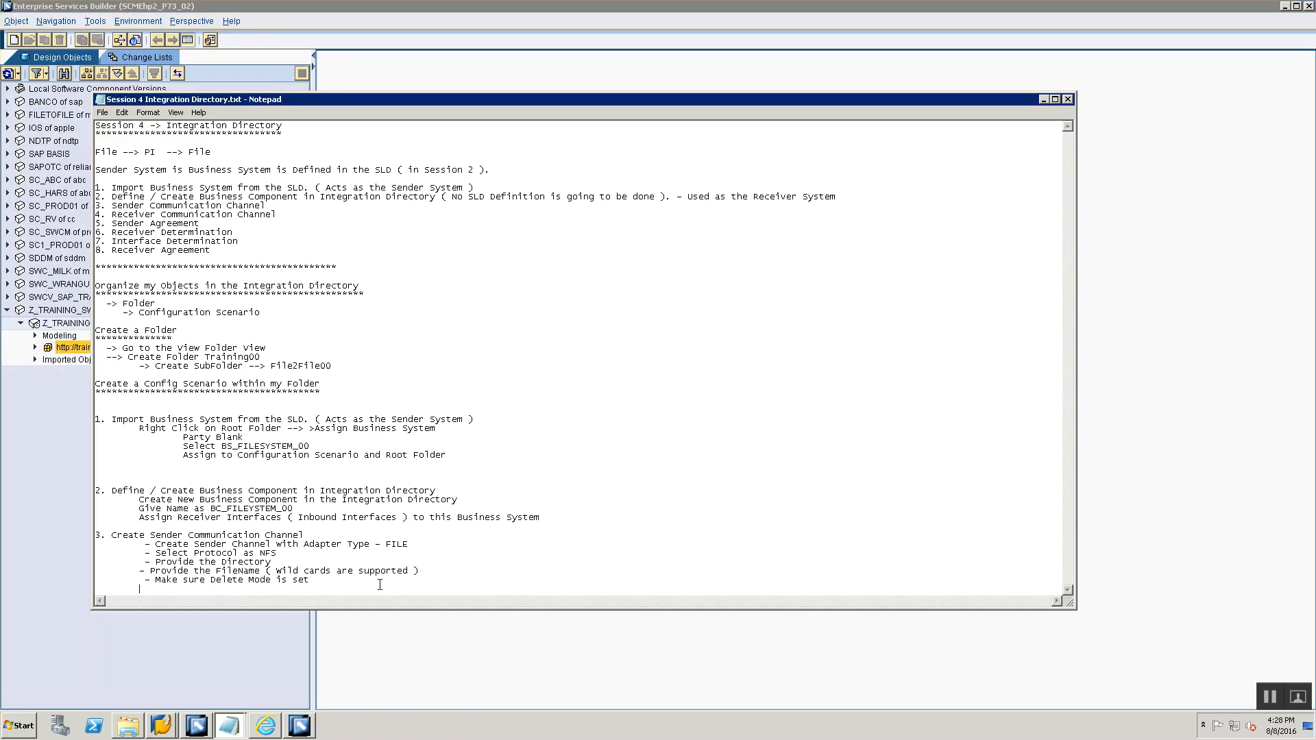
- Add the heading "4.Receiver Communication Channel" below the sender channel steps in the Session 4 notes
type("4.")
mouse_move(112, 215)
left_mouse_down()
mouse_move(324, 222)
mouse_move(310, 209)
mouse_move(114, 215)
left_mouse_up()
key("ctrl+c")
left_click(123, 585)
key("ctrl+v")
key("Return")
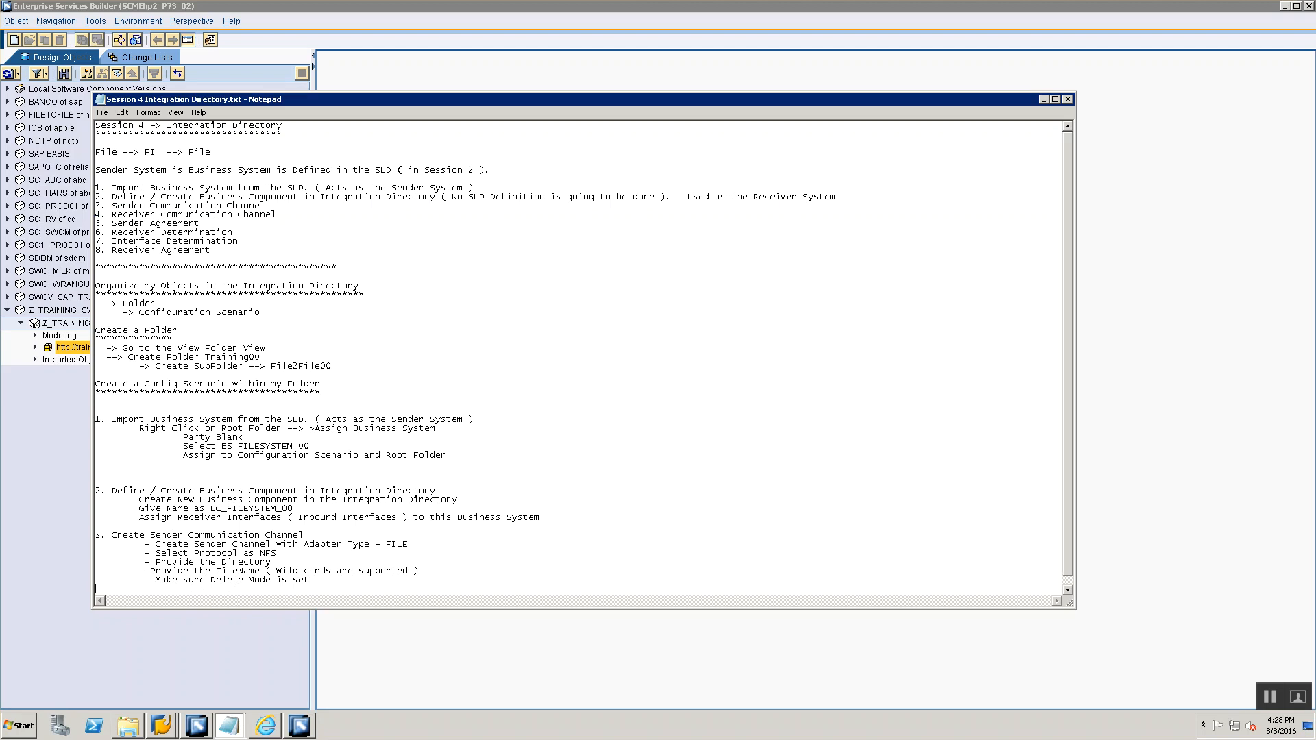
key("Down")
key("End")
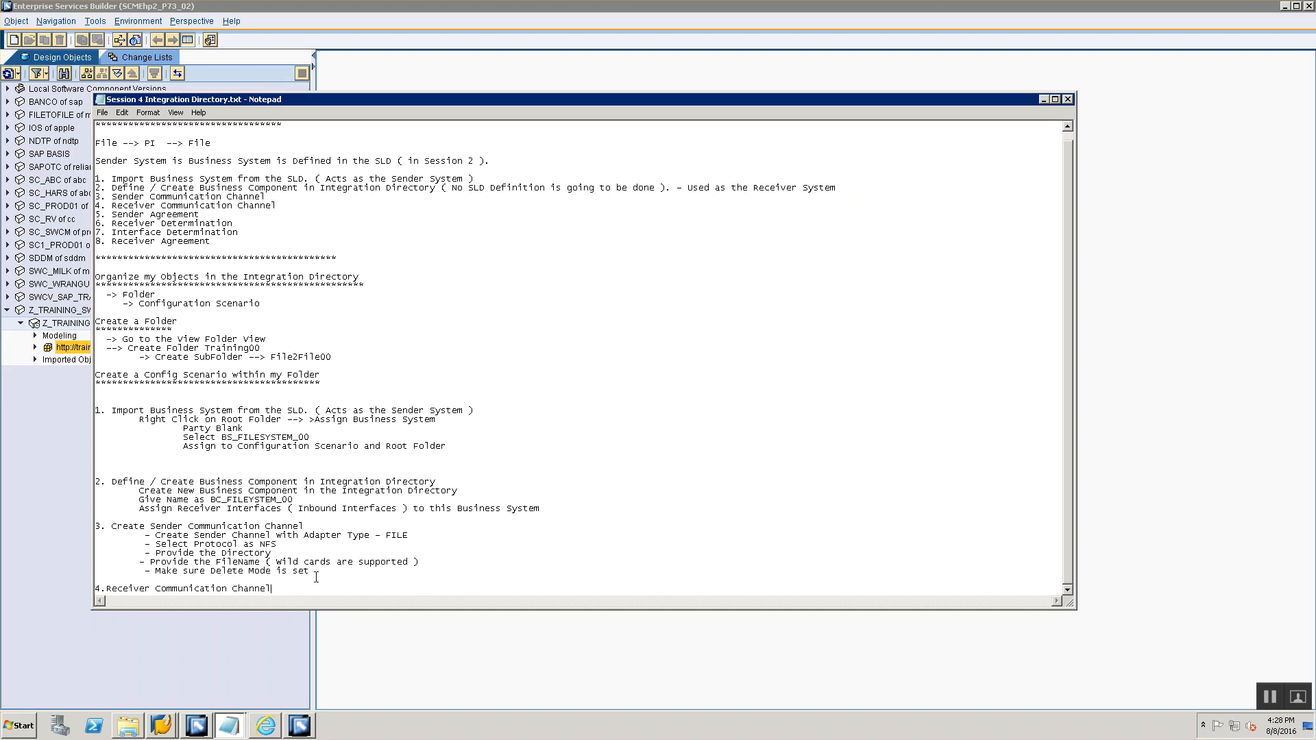
key("Return")
- Switch to the Integration Builder and start a new communication channel for BC_FILESYSTEM_00, named CC_File2File_File_Receiver_00
key("alt+Tab")
key("alt+Tab")
key("alt+Tab")
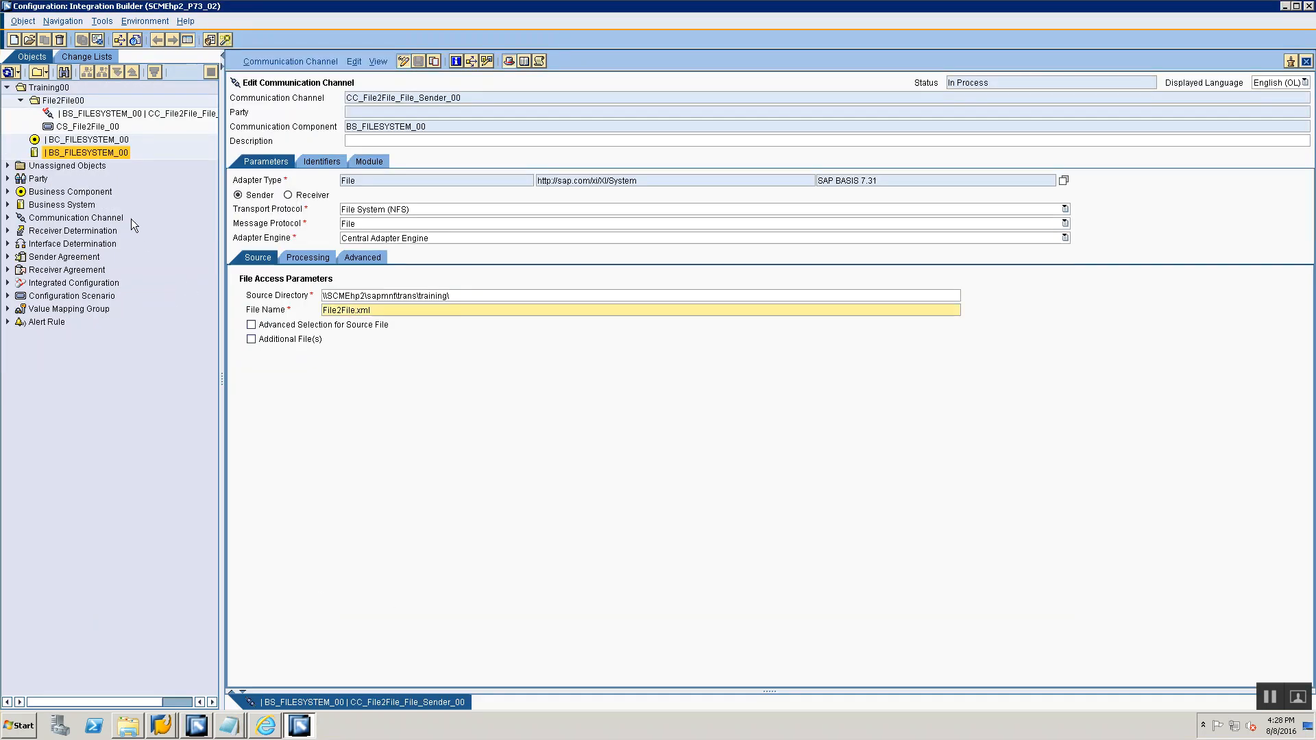
left_click(95, 142)
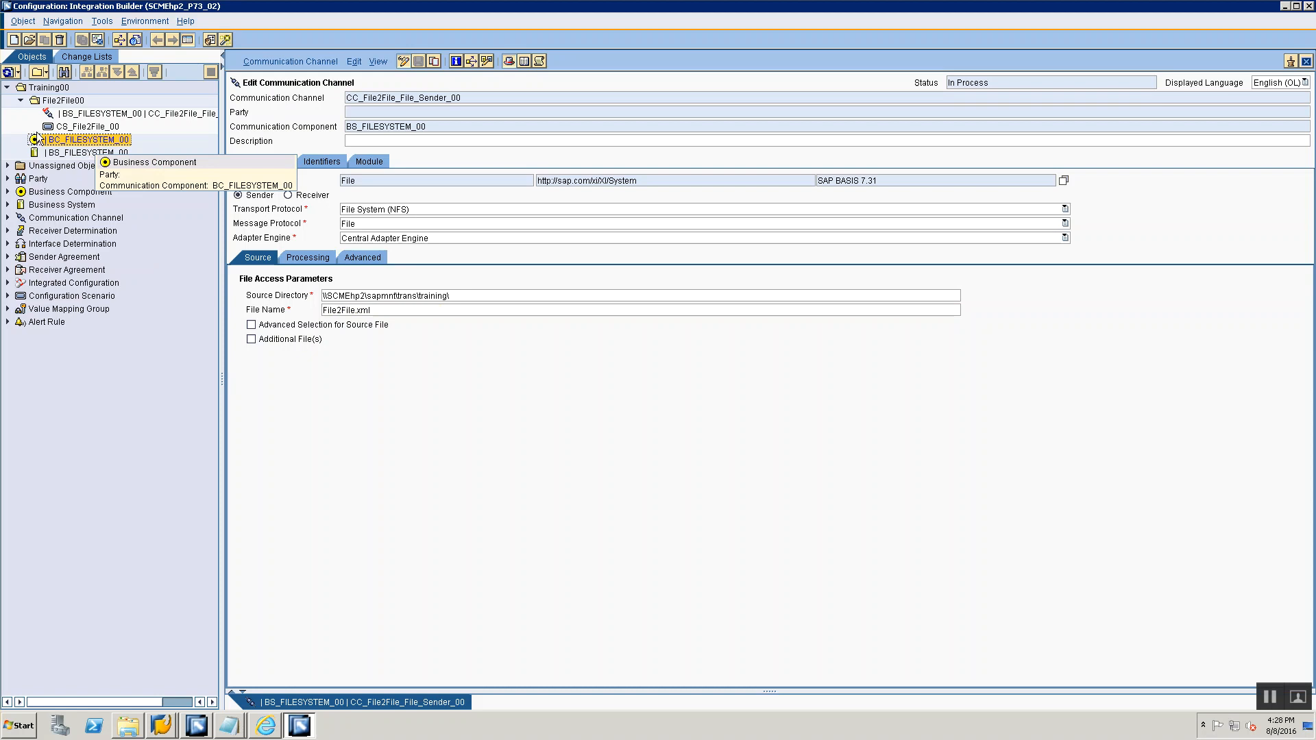
right_click(77, 141)
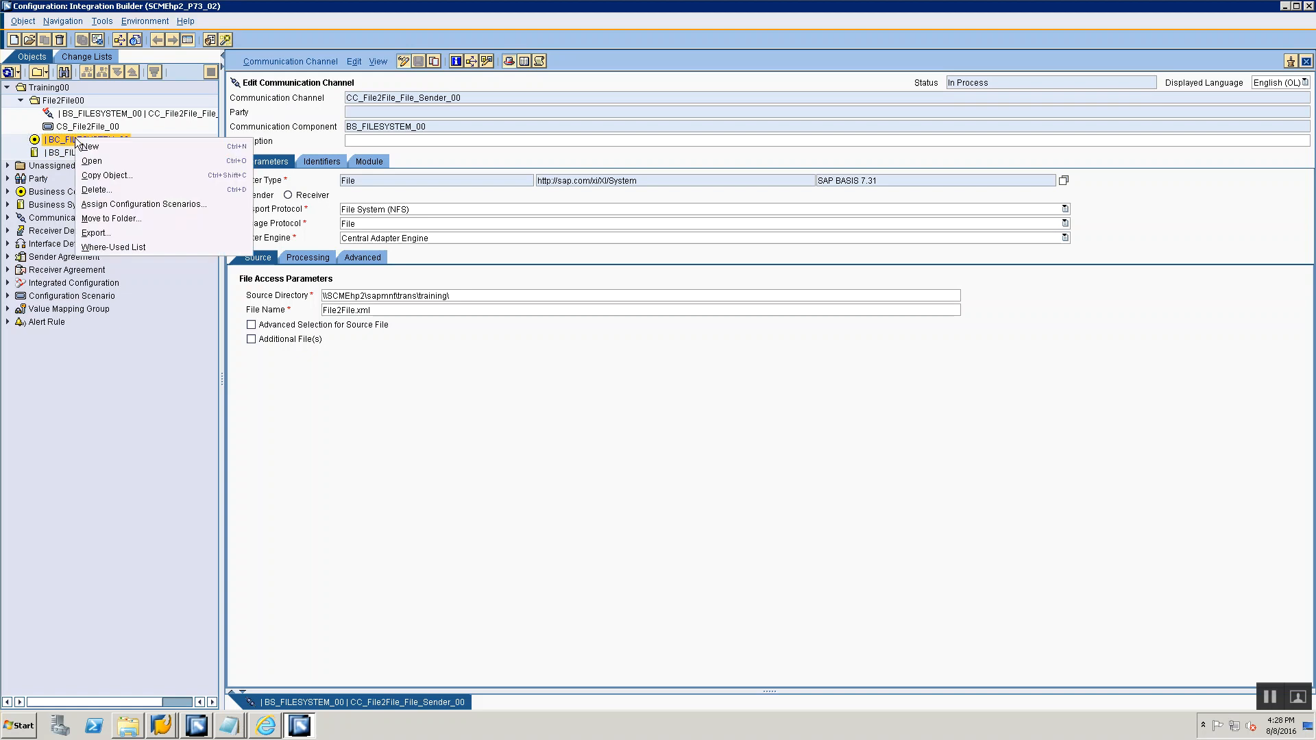
left_click(88, 147)
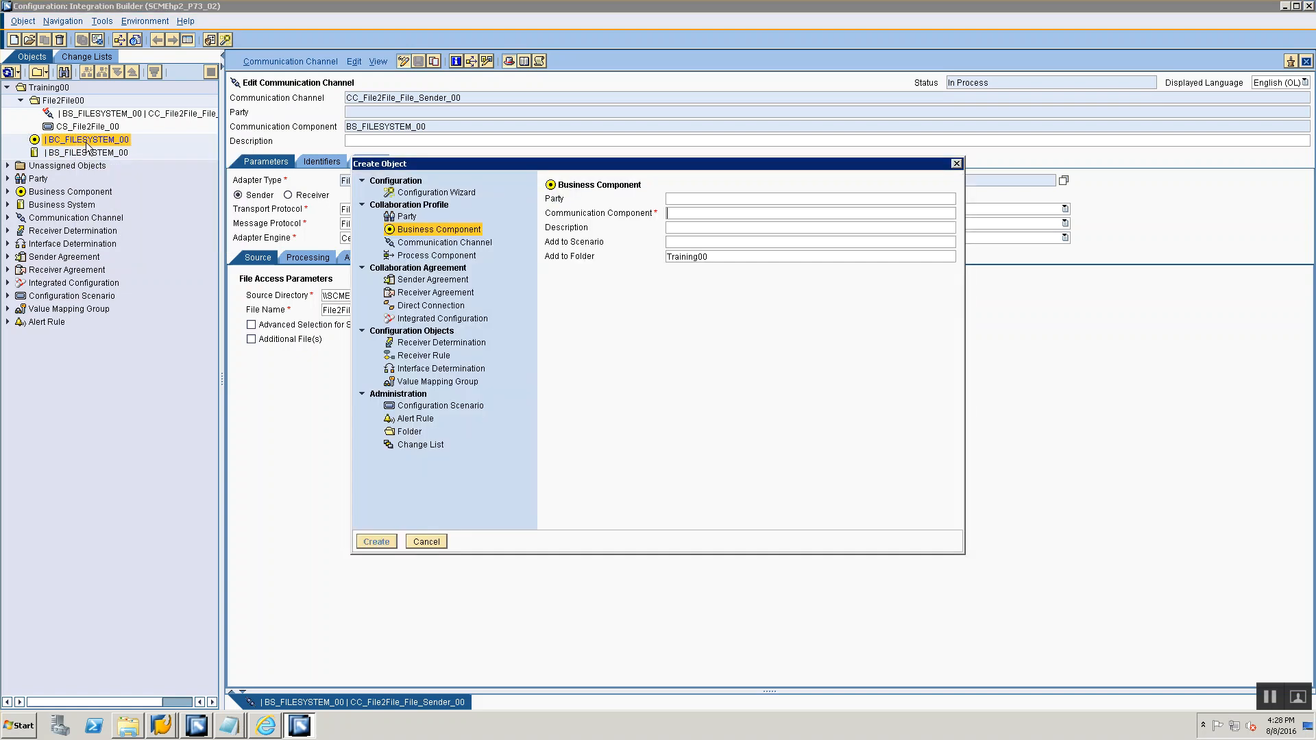
left_click(488, 243)
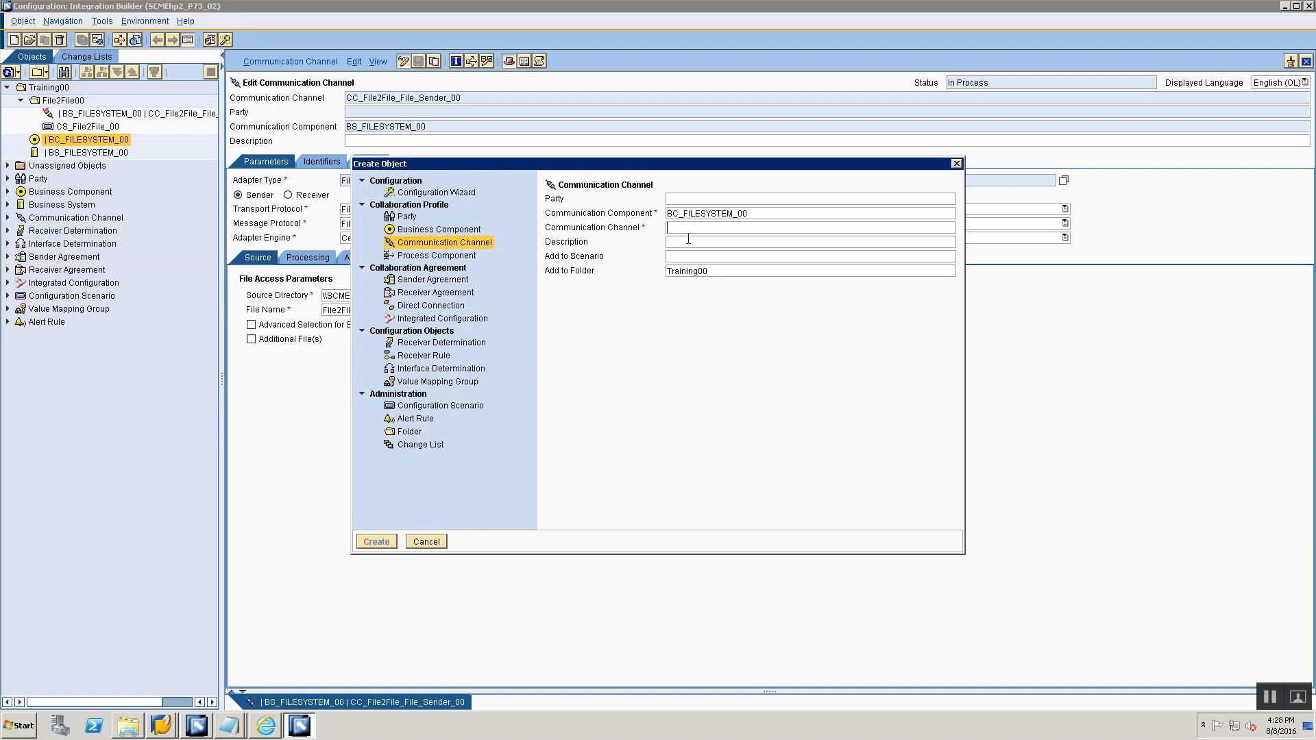
type("CC")
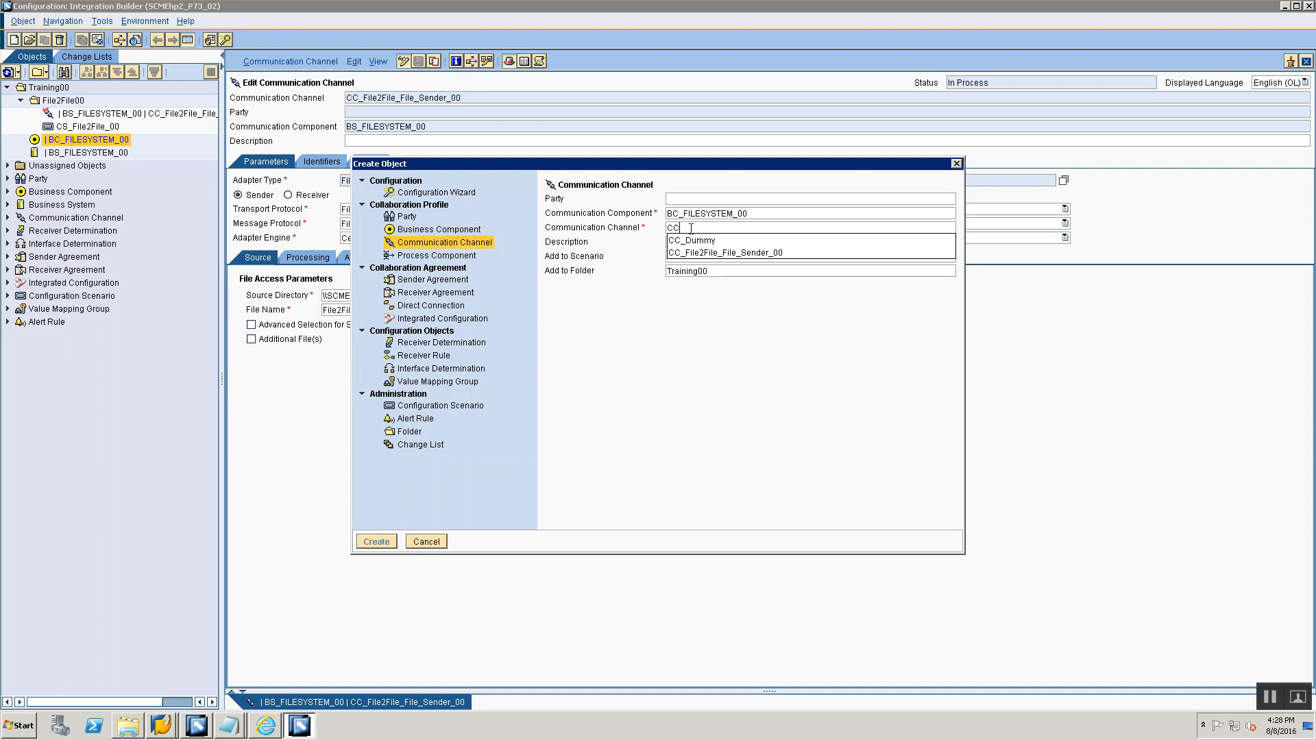
type("_F")
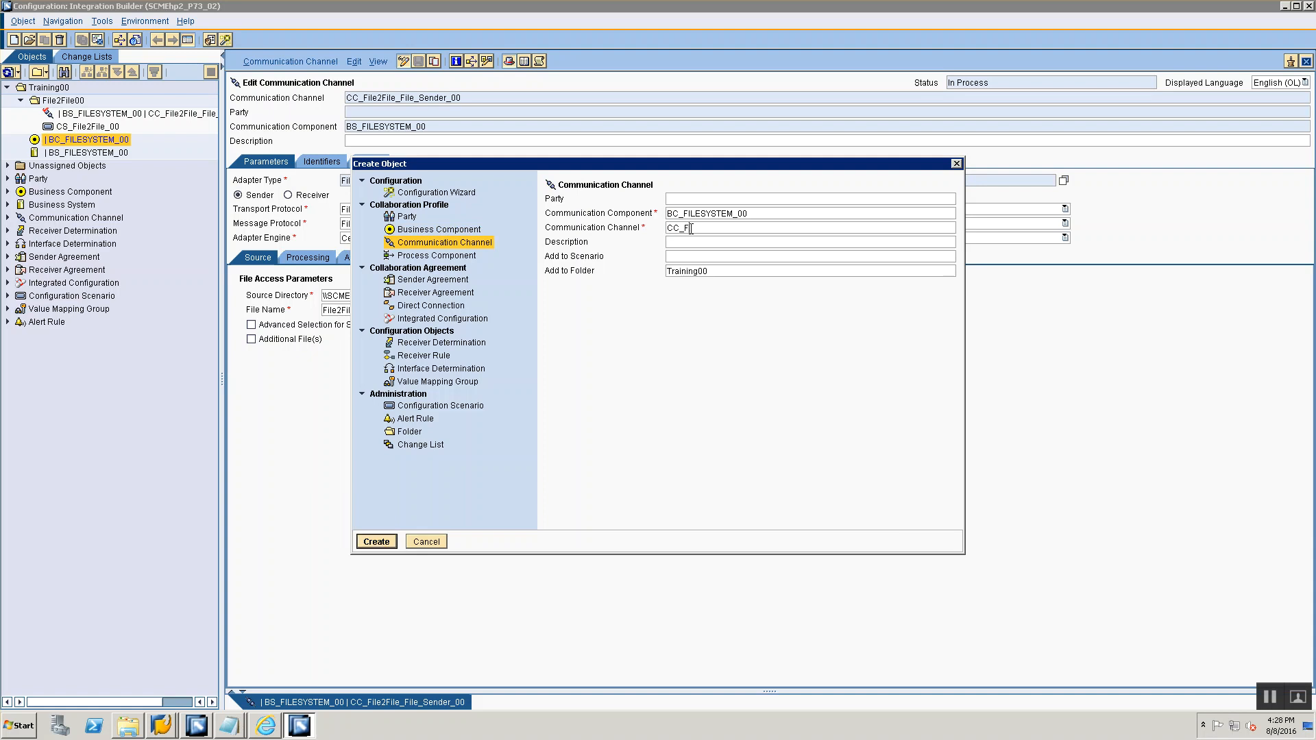
type("ile2Fi")
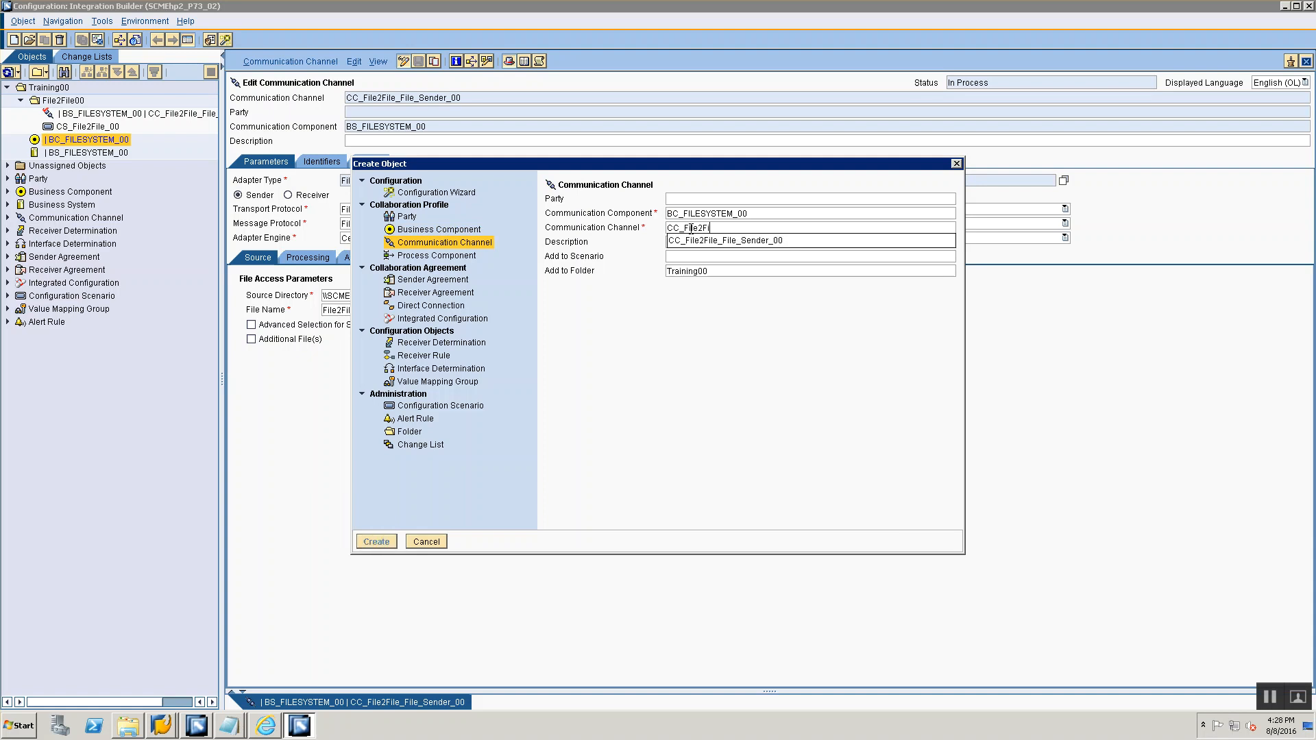
type("le_File_Receiver_00")
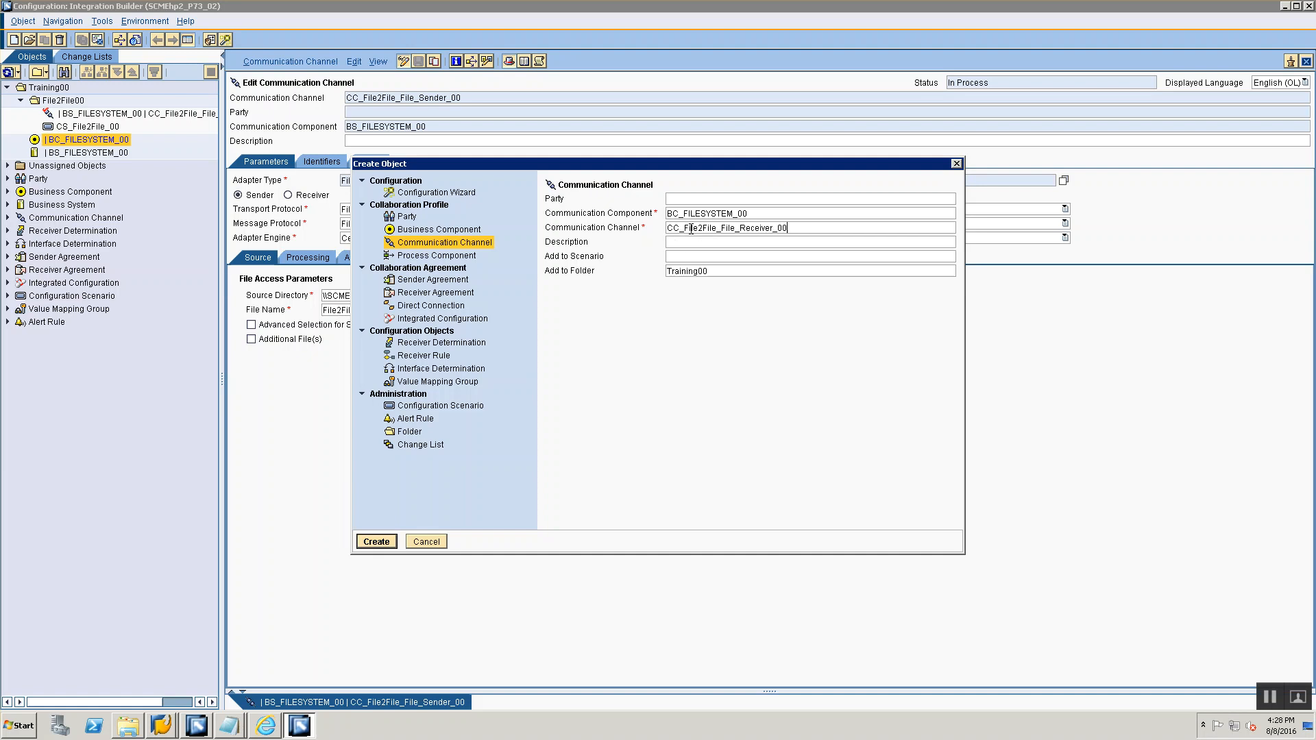
- Return to the Session 4 notes in Notepad and append "-> CC_File2File_File_Receiver_00" to the Receiver Communication Channel heading
key("alt+Tab")
key("alt+Tab")
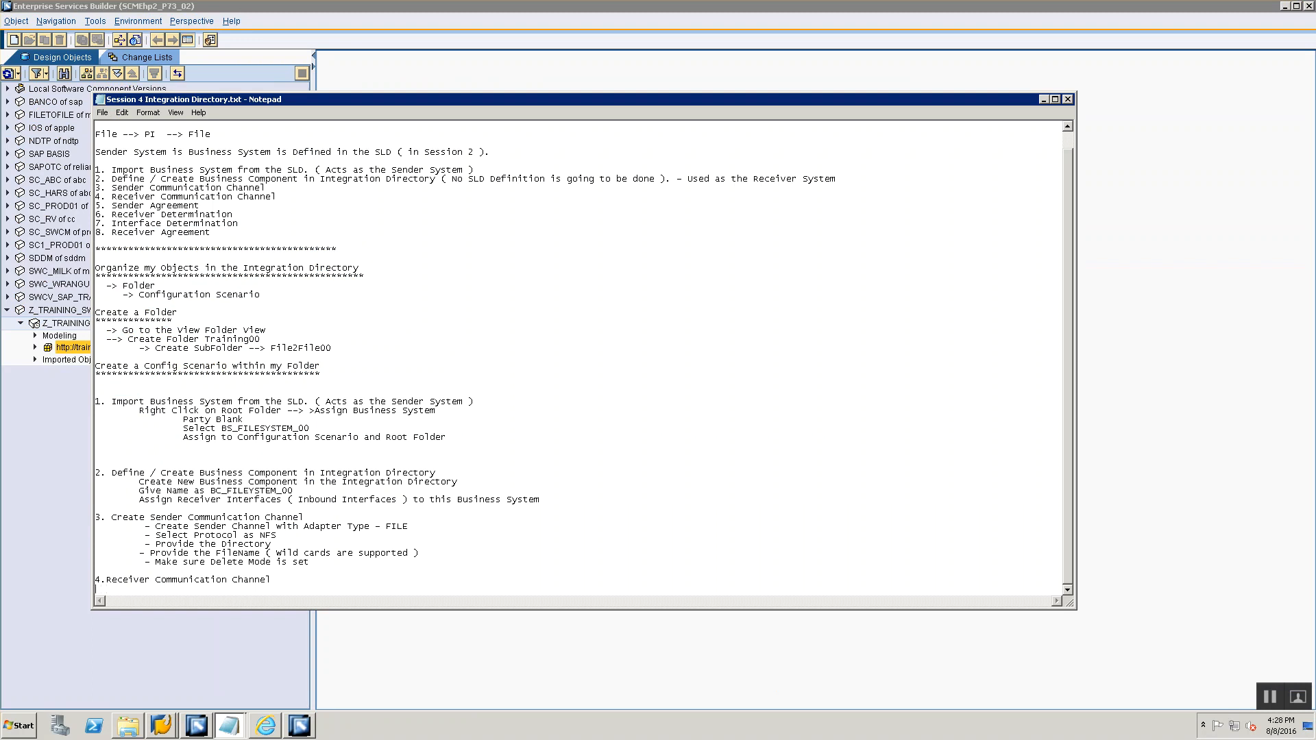
key("BackSpace")
type("->")
type("CC_File2File_File_Receiver_00")
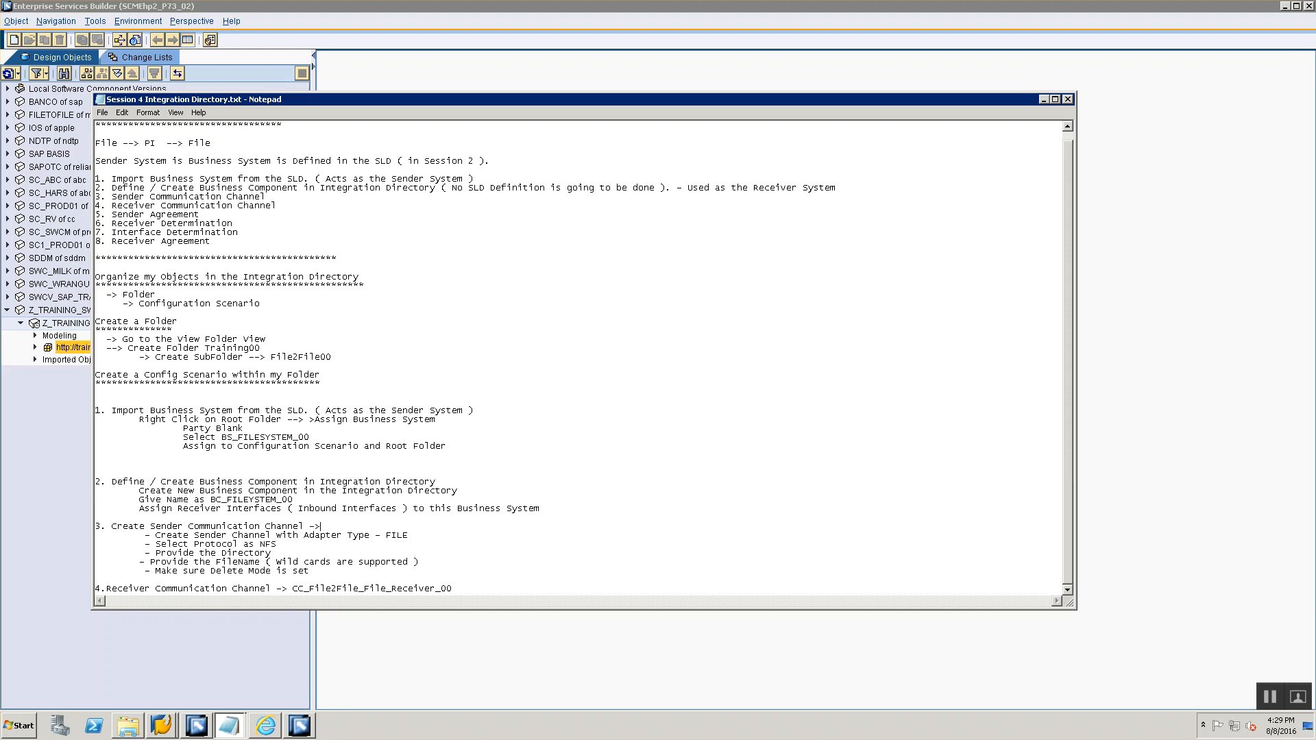
- Append the channel name CC_File2File_File_Sender_00 after an arrow on the "Create Sender Communication Channel" heading
type("CC_File2File_File_Receiver_00")
left_click(466, 527)
key("Delete")
key("BackSpace")
key("BackSpace")
key("BackSpace")
key("BackSpace")
key("BackSpace")
key("BackSpace")
key("BackSpace")
type("Sender")
- Back in the Integration Builder, assign the new receiver channel to the File2File00 folder and create it
key("alt+Tab")
key("alt+Tab")
left_click(700, 270)
left_click(951, 271)
left_click(953, 287)
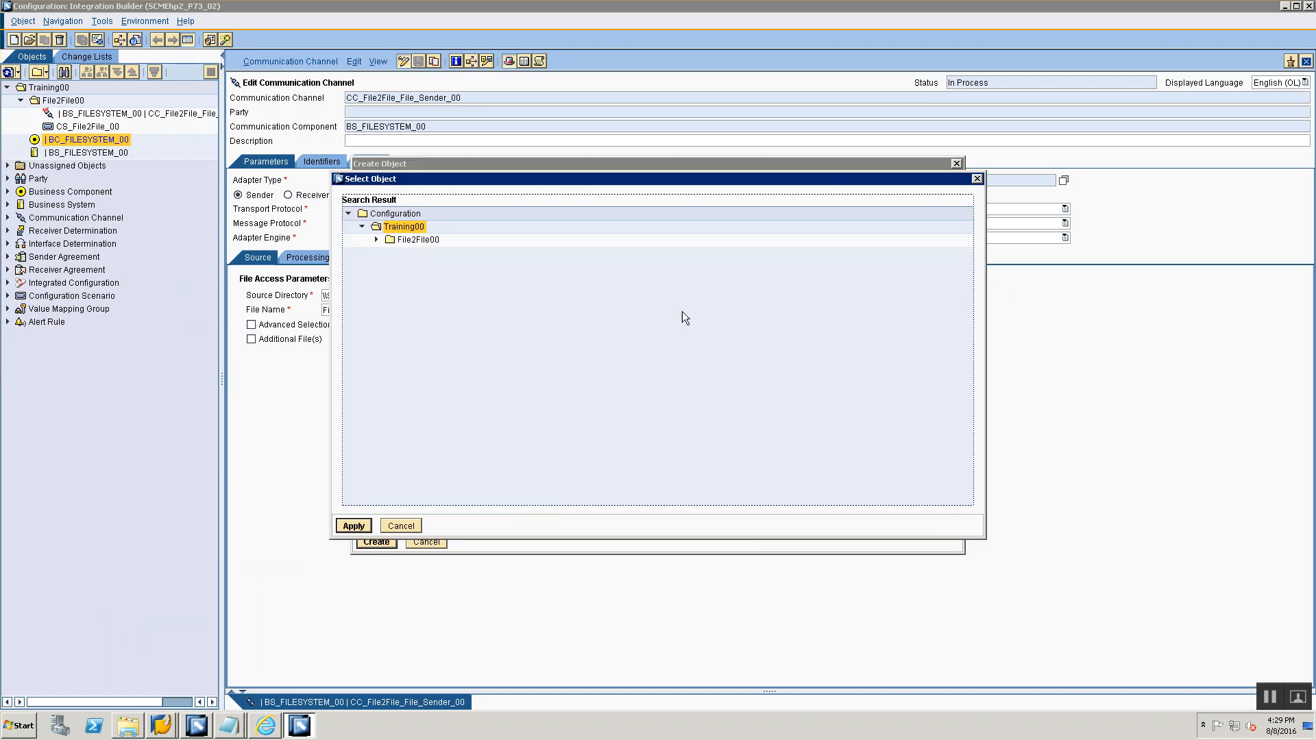
left_click(413, 240)
left_click(377, 240)
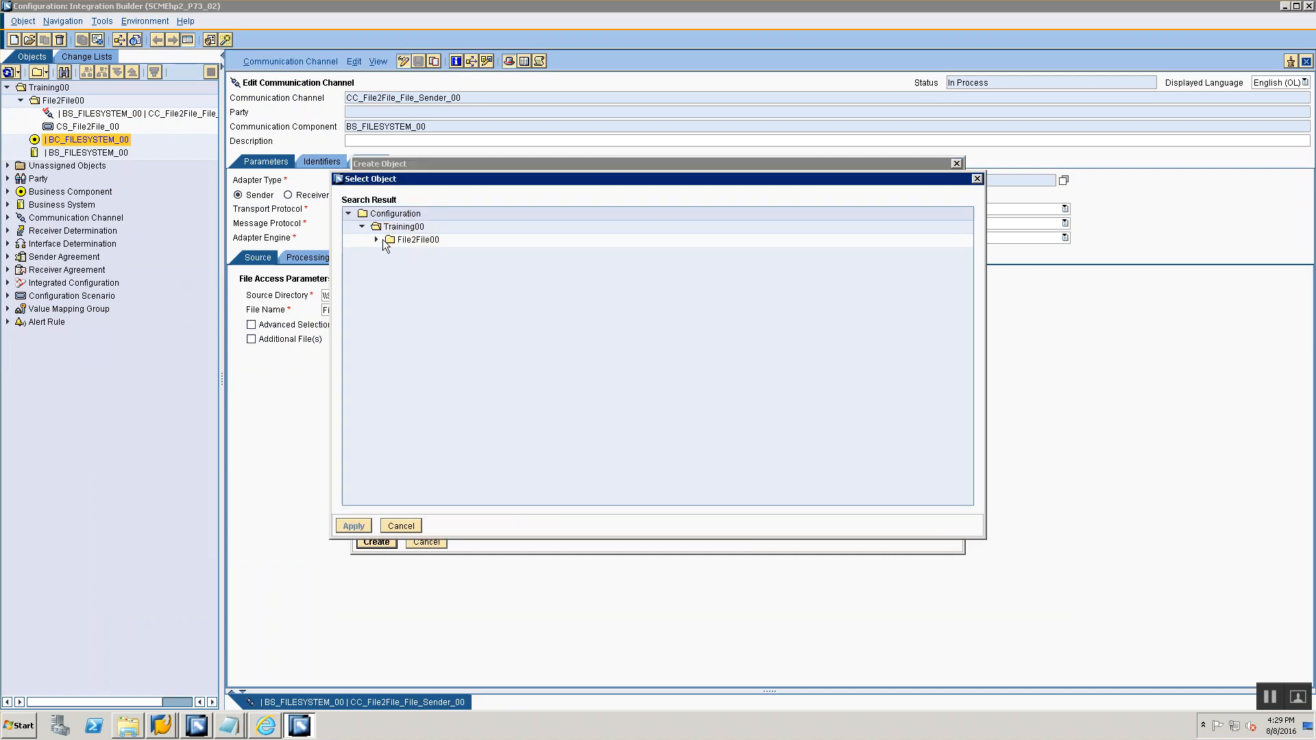
left_click(387, 240)
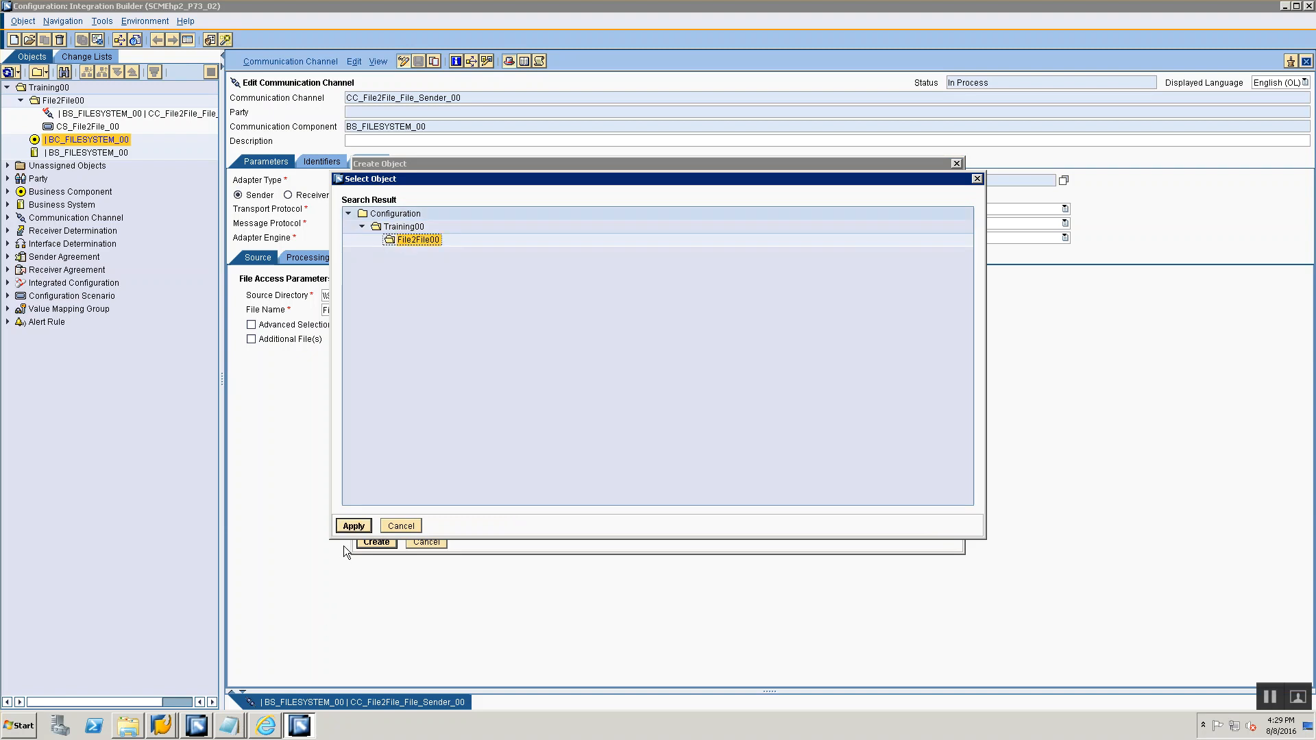
left_click(353, 525)
left_click(376, 542)
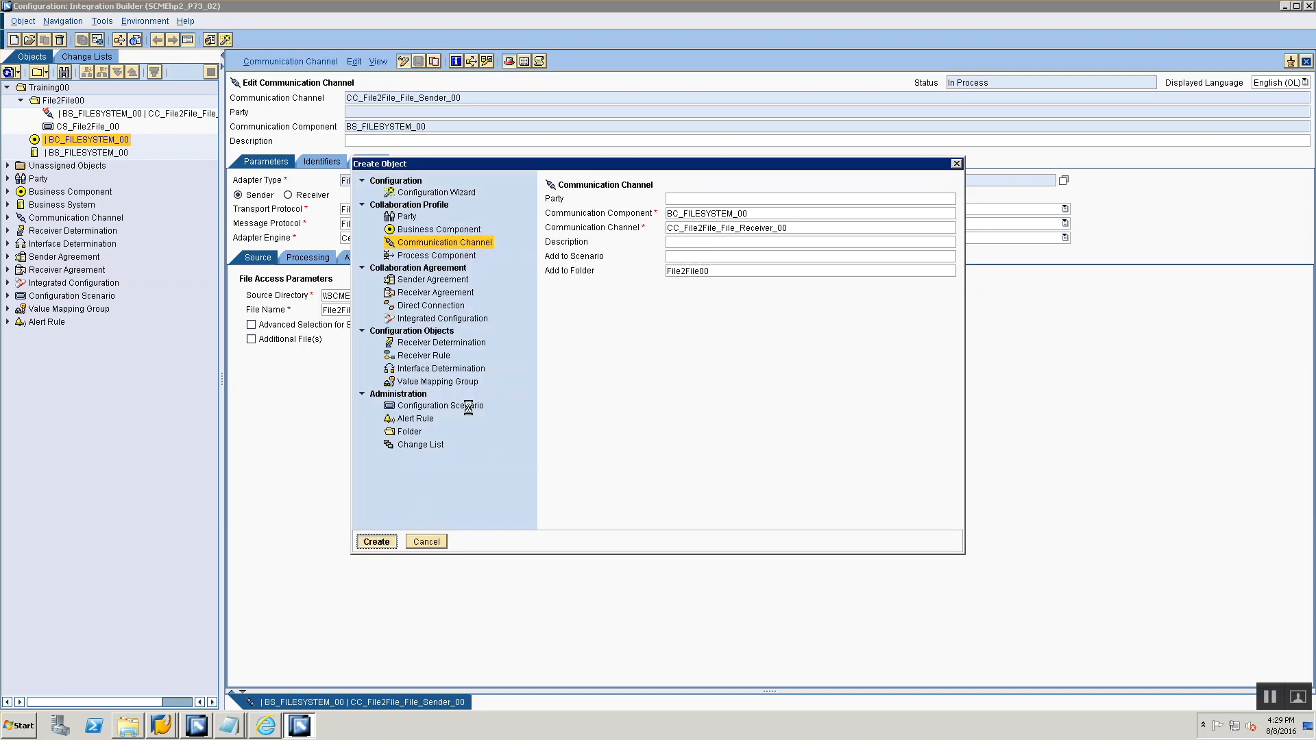
- Set the new channel's adapter type to File from SAP BASIS 7.31 and its direction to Receiver
left_click(1063, 181)
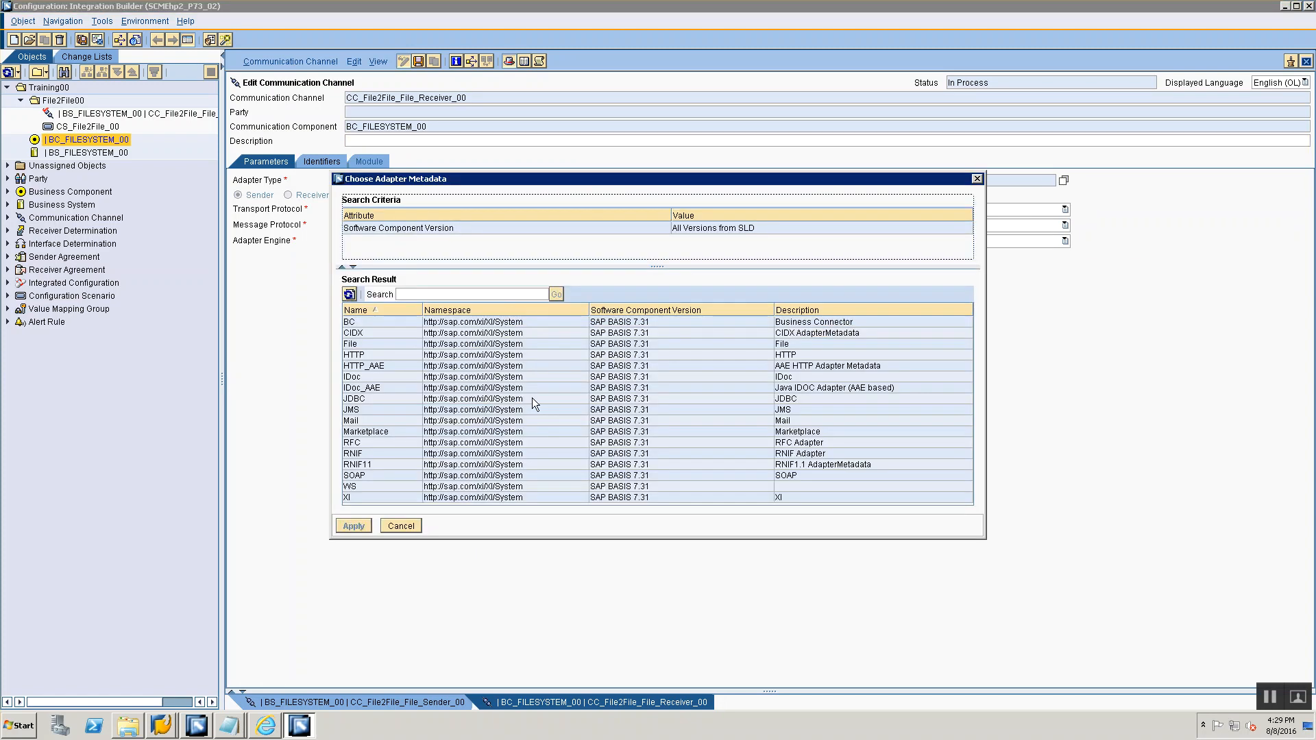
left_click(387, 343)
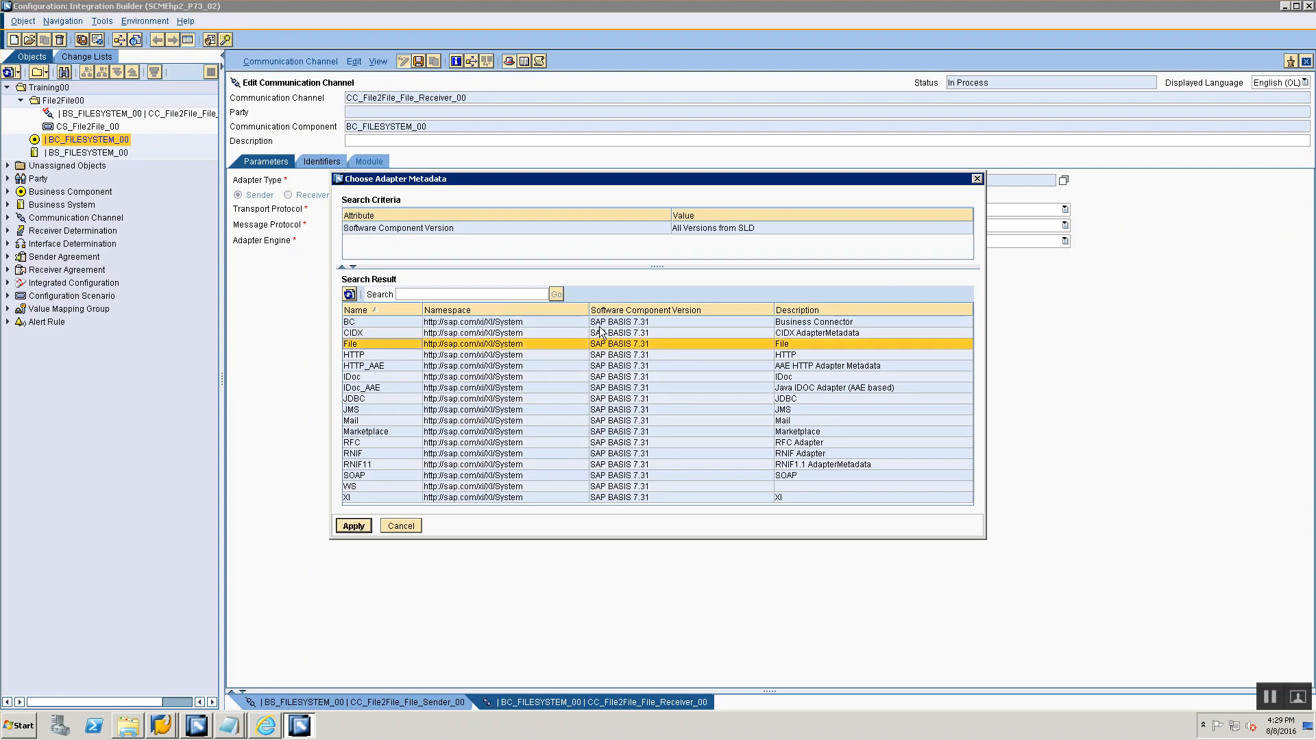
left_click(349, 526)
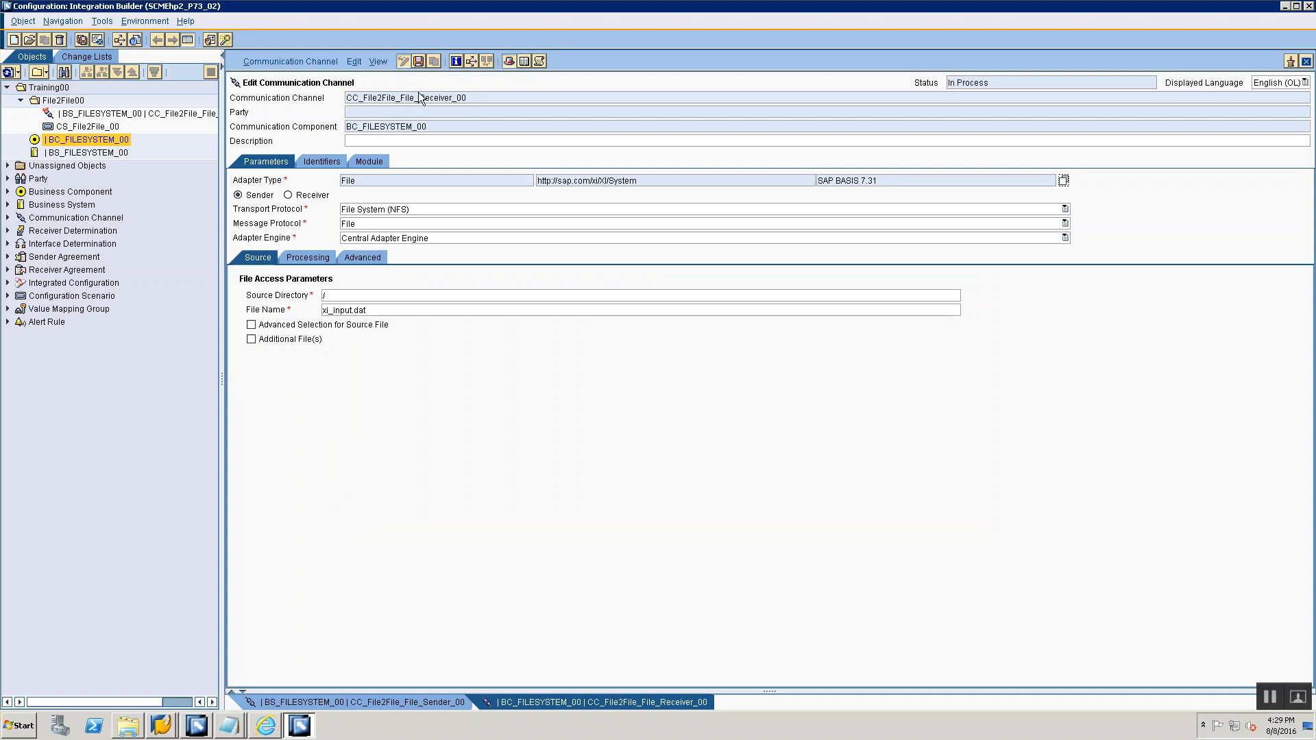
left_click(289, 196)
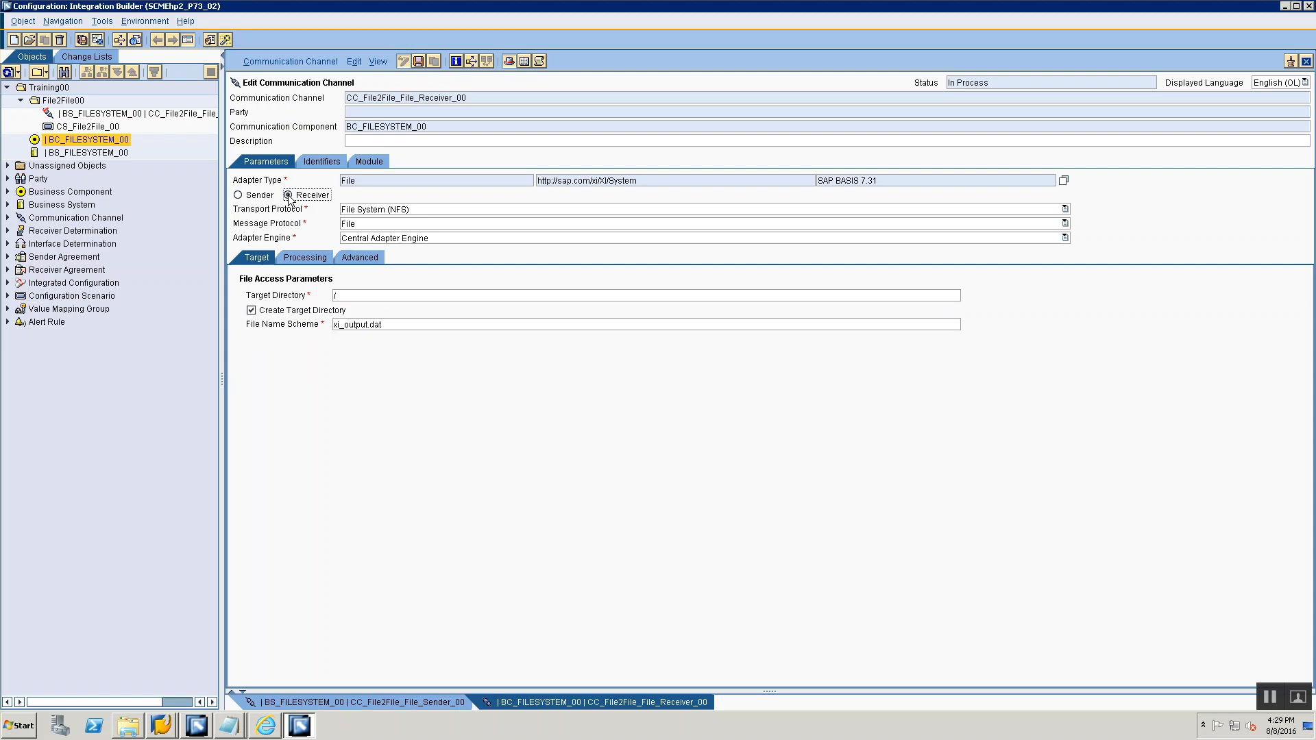
- Set the receiver channel's target directory to \\SCMEhp2\sapmnt\trans\training\File2File\, taking the base path from Path.txt
key("alt+Tab")
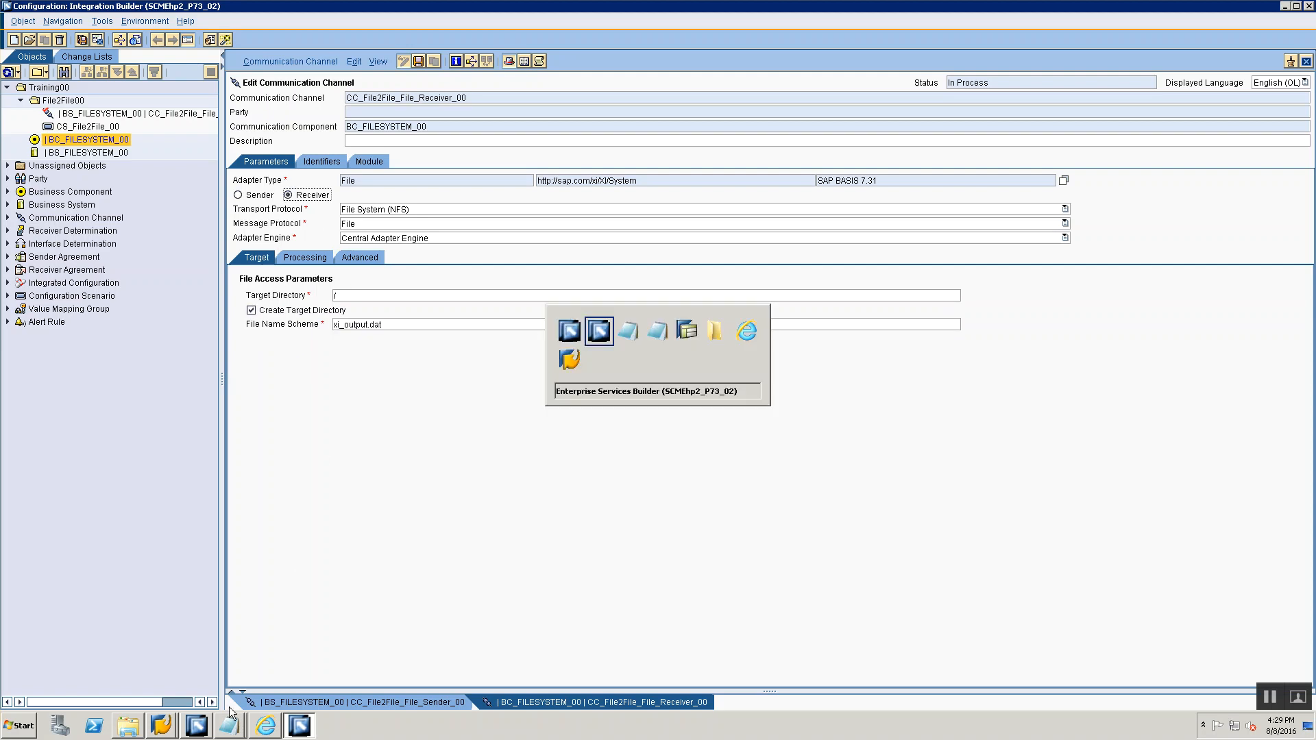
key("alt+Tab")
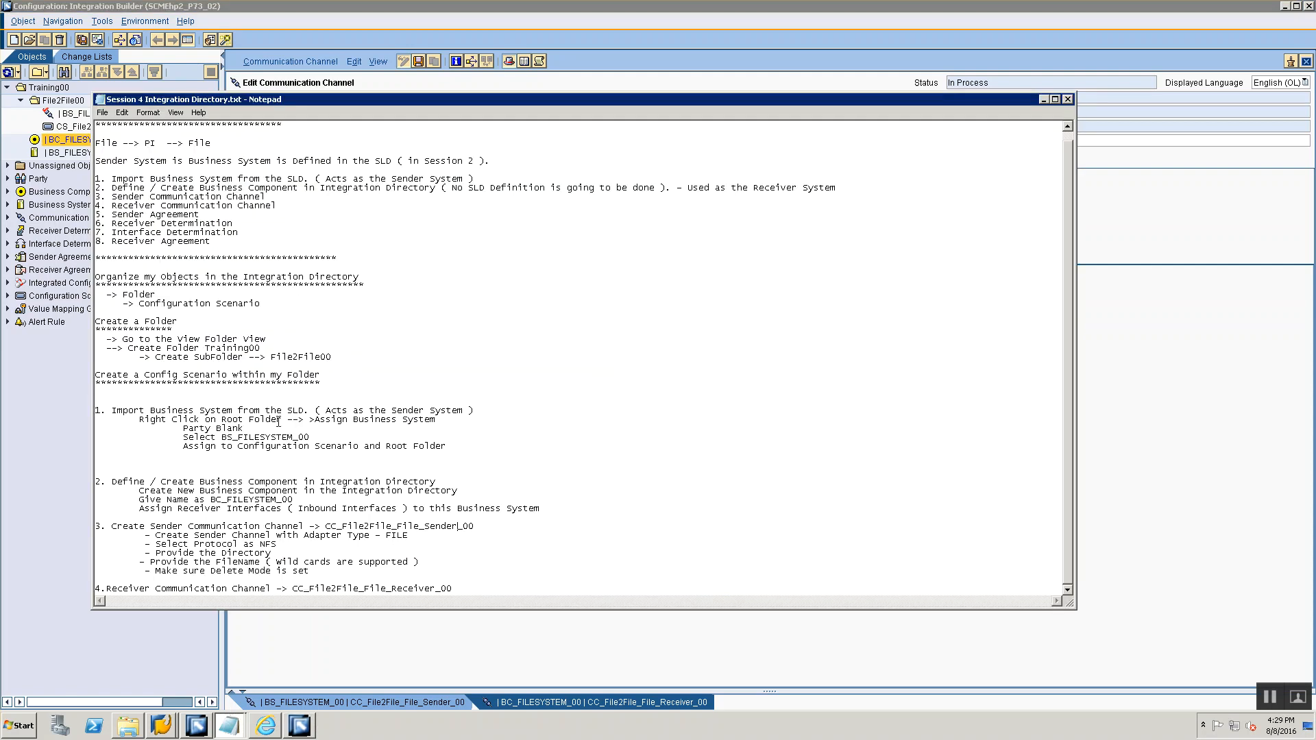
key("alt+Tab")
key("Tab")
key("Tab")
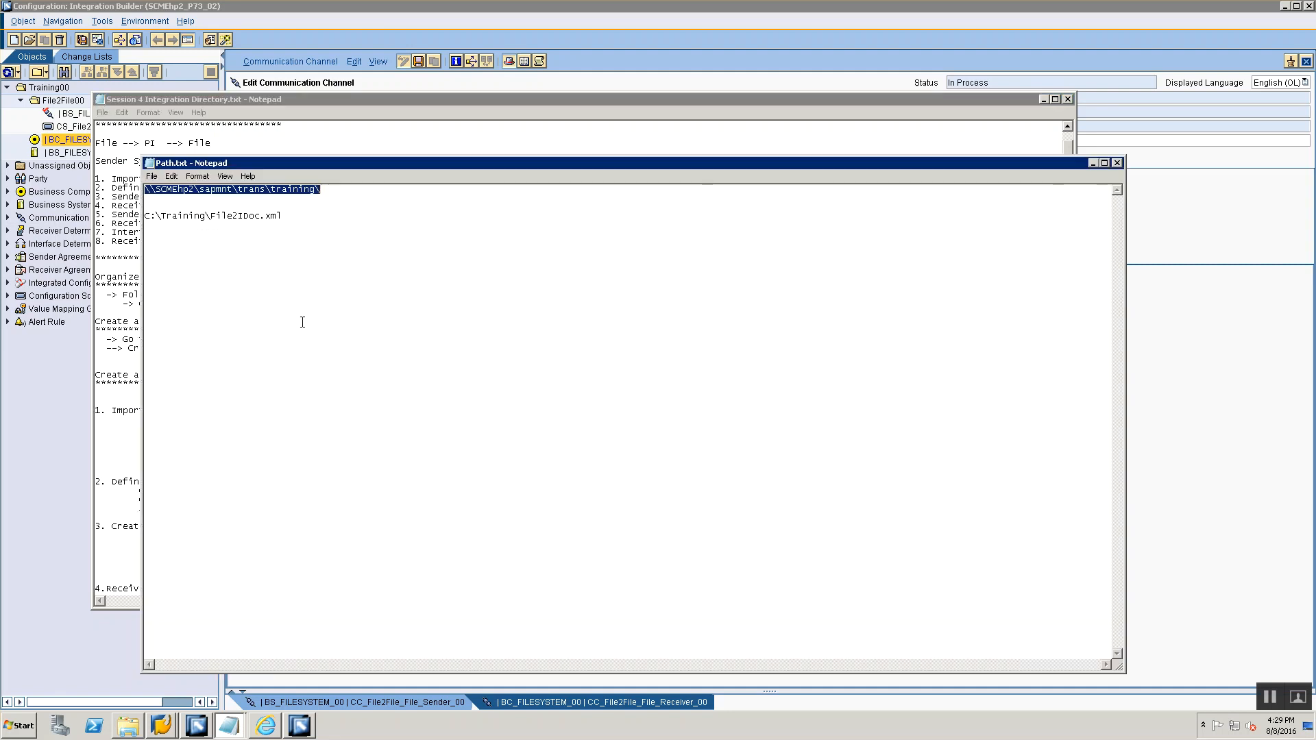
key("alt+Tab")
key("alt+Tab")
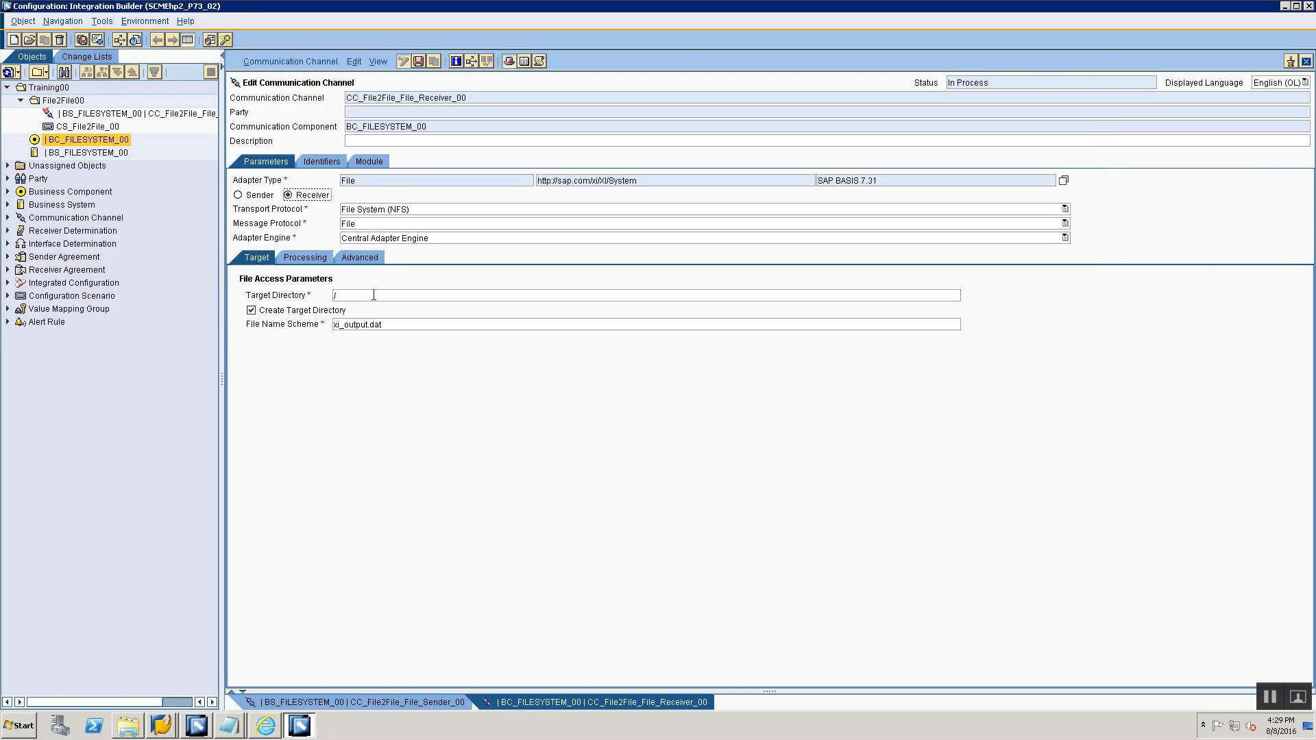
type("\\\\SCMEhp2\\sapmnt\\trans\\training\\")
type("File2File\\")
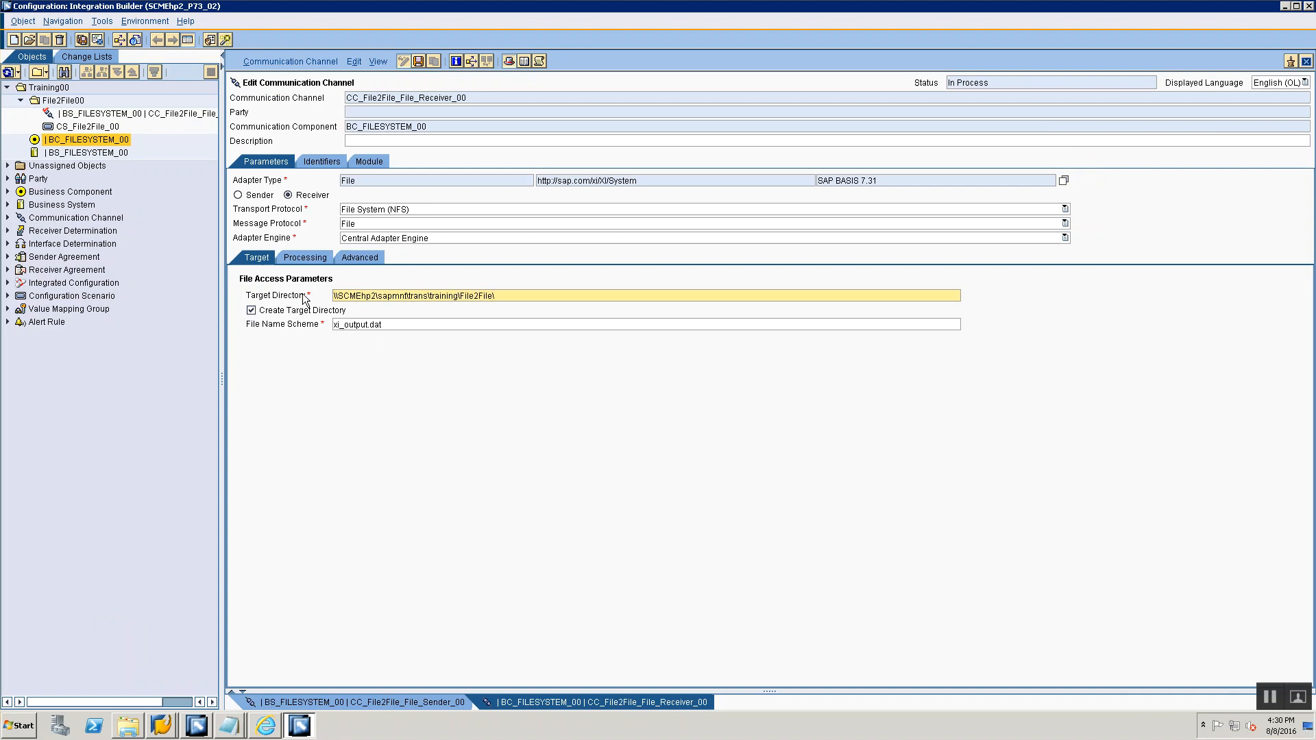
- Switch to SAP GUI to check the contents of the training directory, and return to the Integration Builder
key("alt+Tab")
key("alt+Tab")
key("alt+Tab")
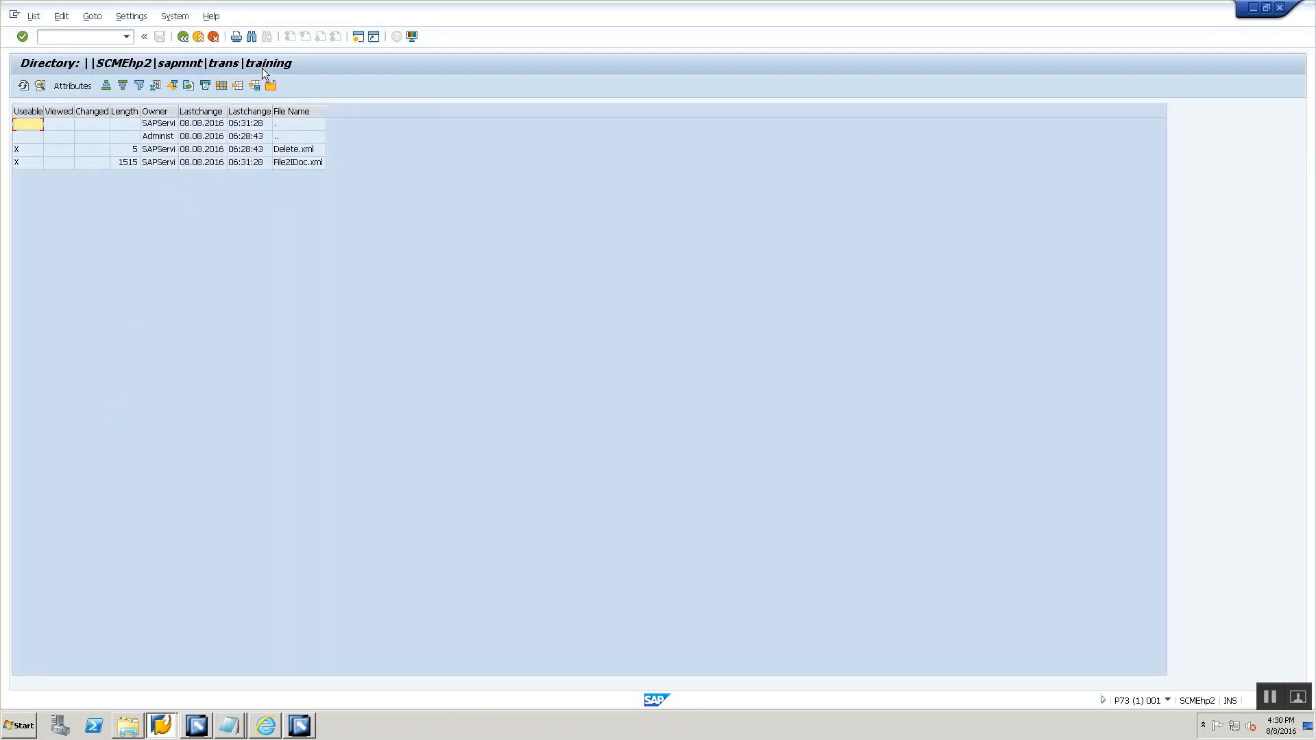
key("alt+Tab")
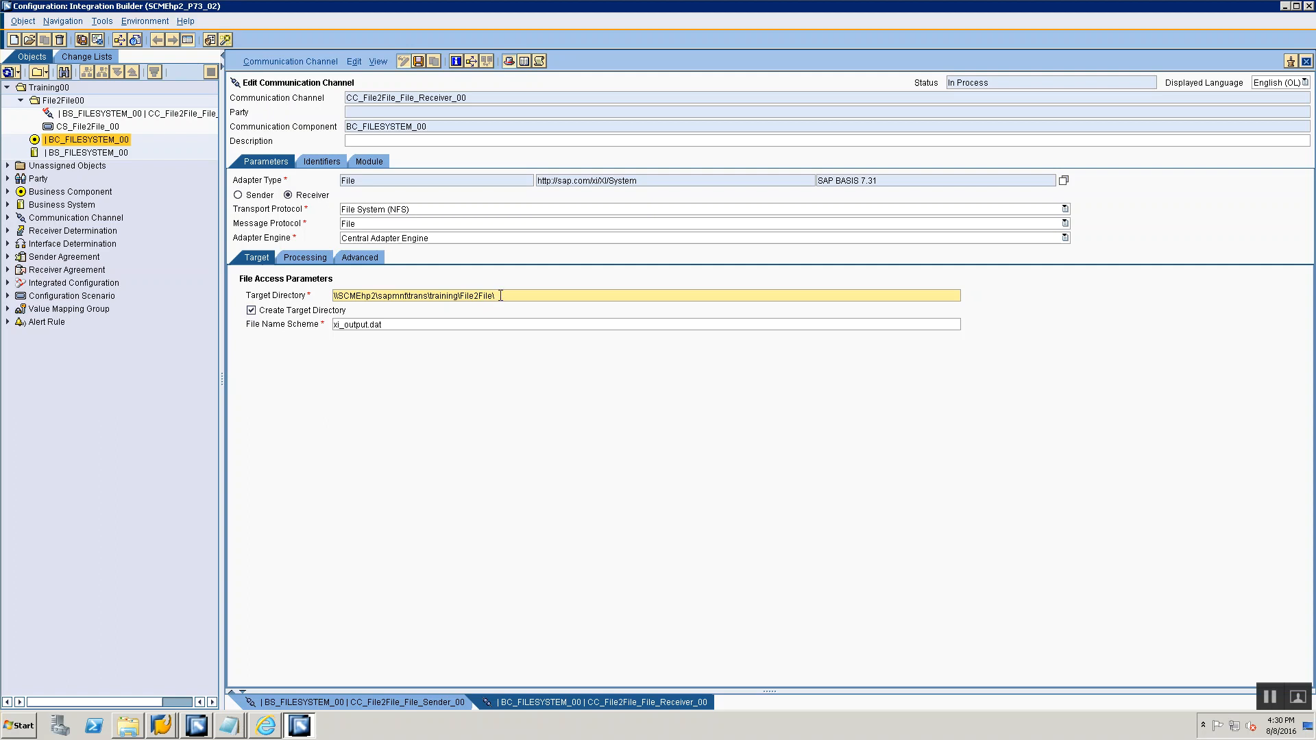
- Set the receiver channel's file name scheme to File2FileOutput.xml and its file construction mode to Add Time Stamp
triple_click(395, 326)
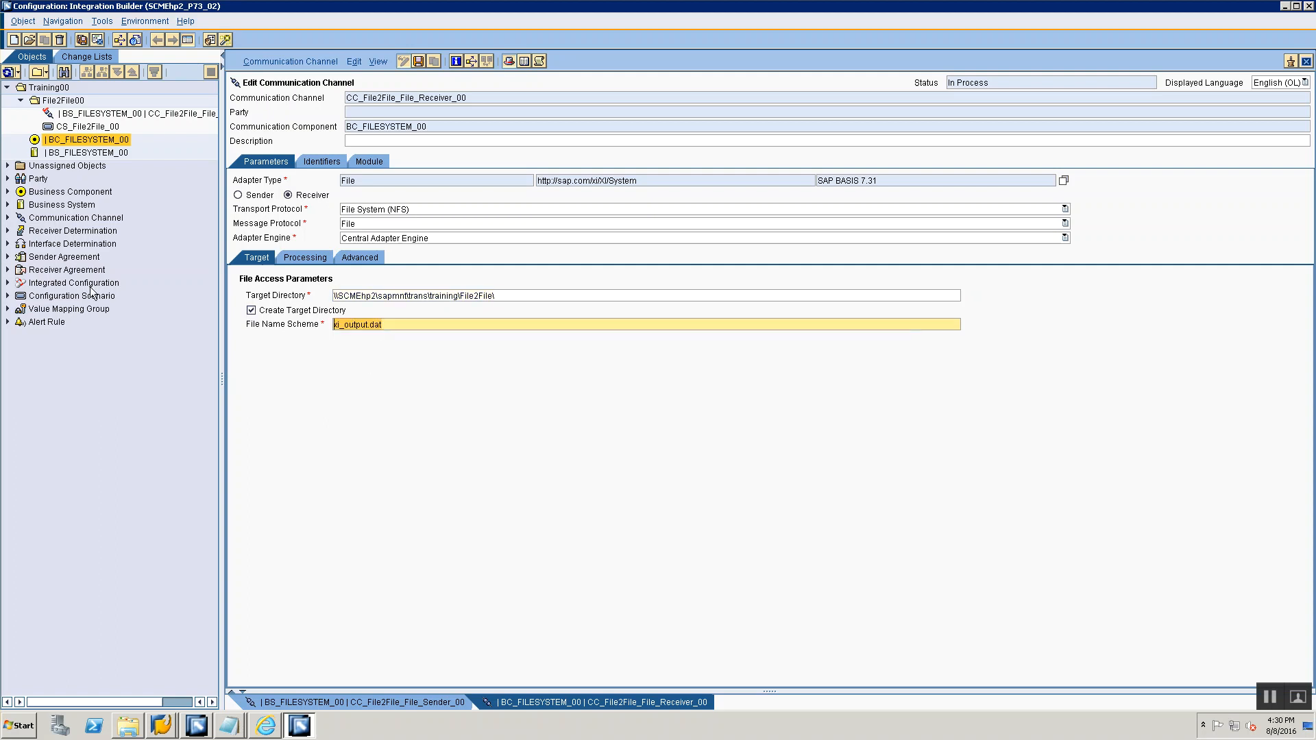
type("File2FileOutput_xm")
left_click(301, 259)
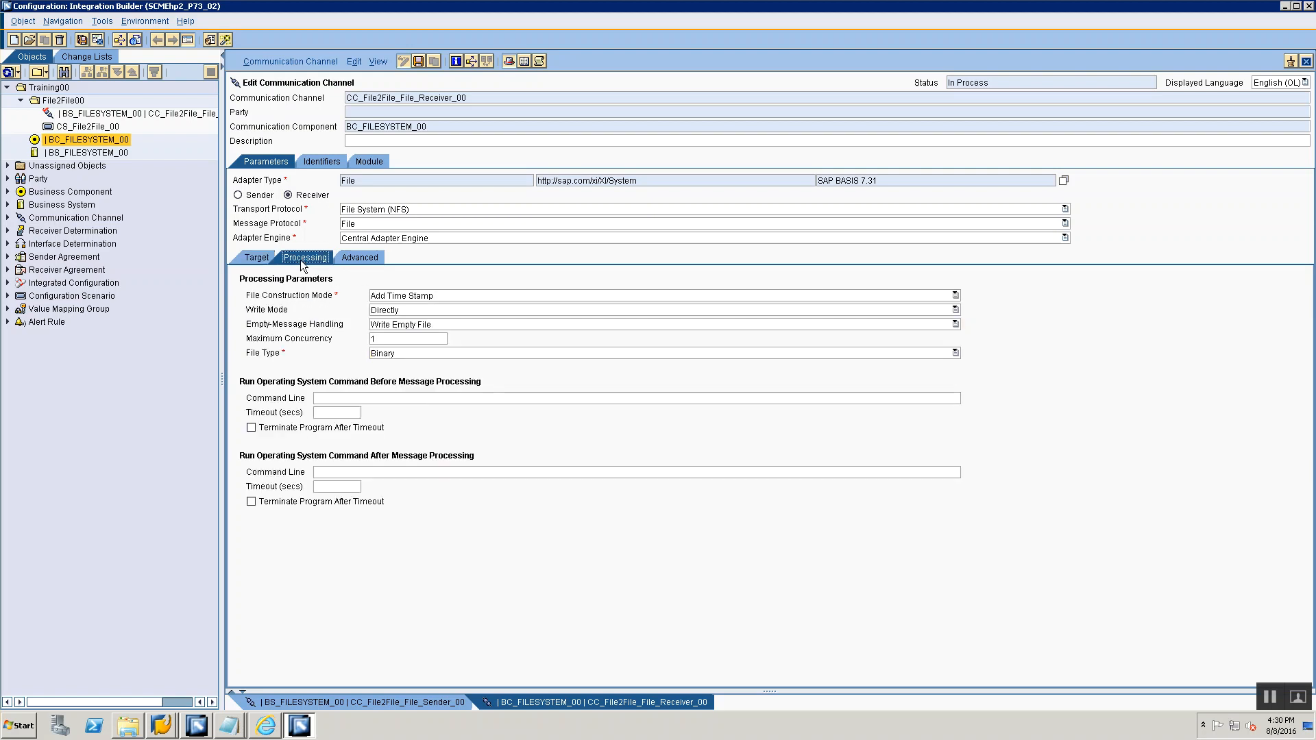
left_click(375, 296)
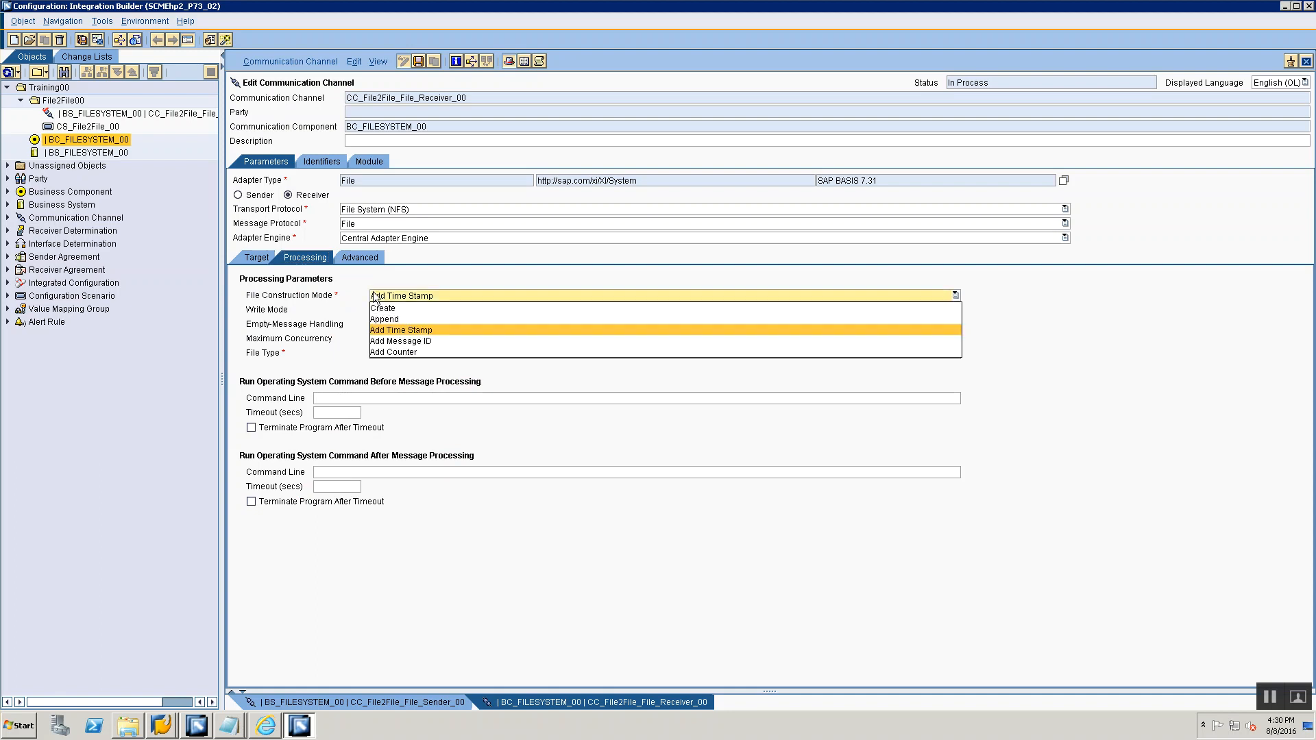
left_click(391, 332)
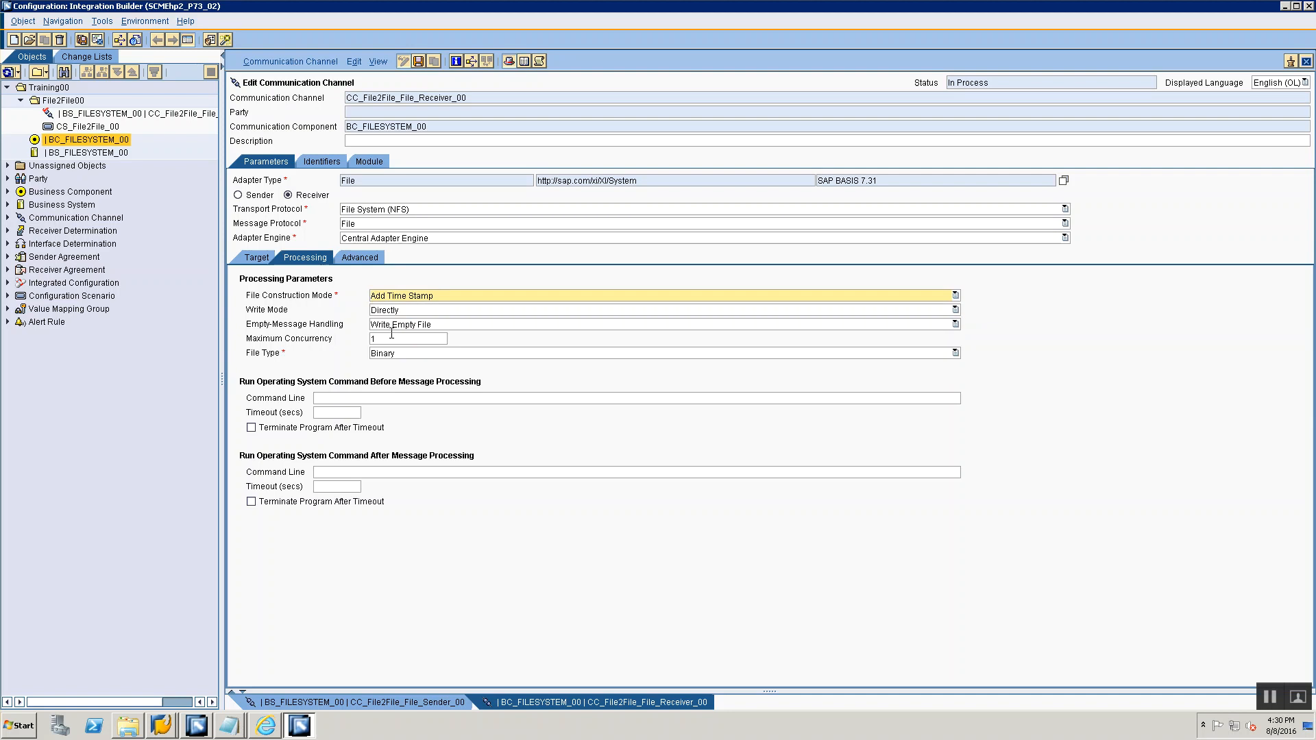
left_click(263, 259)
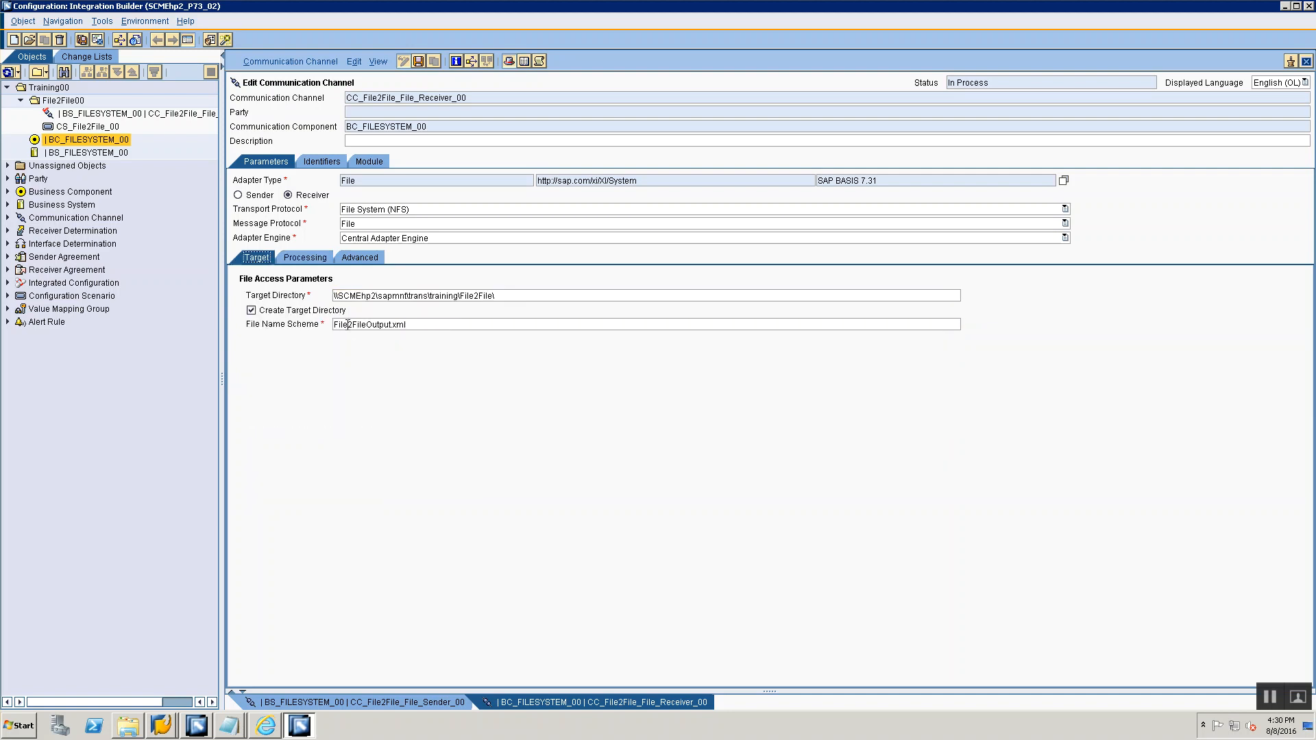
- Review the receiver channel's file construction mode options, other processing parameters, transport protocol choices, target directory and file name scheme
left_click(326, 259)
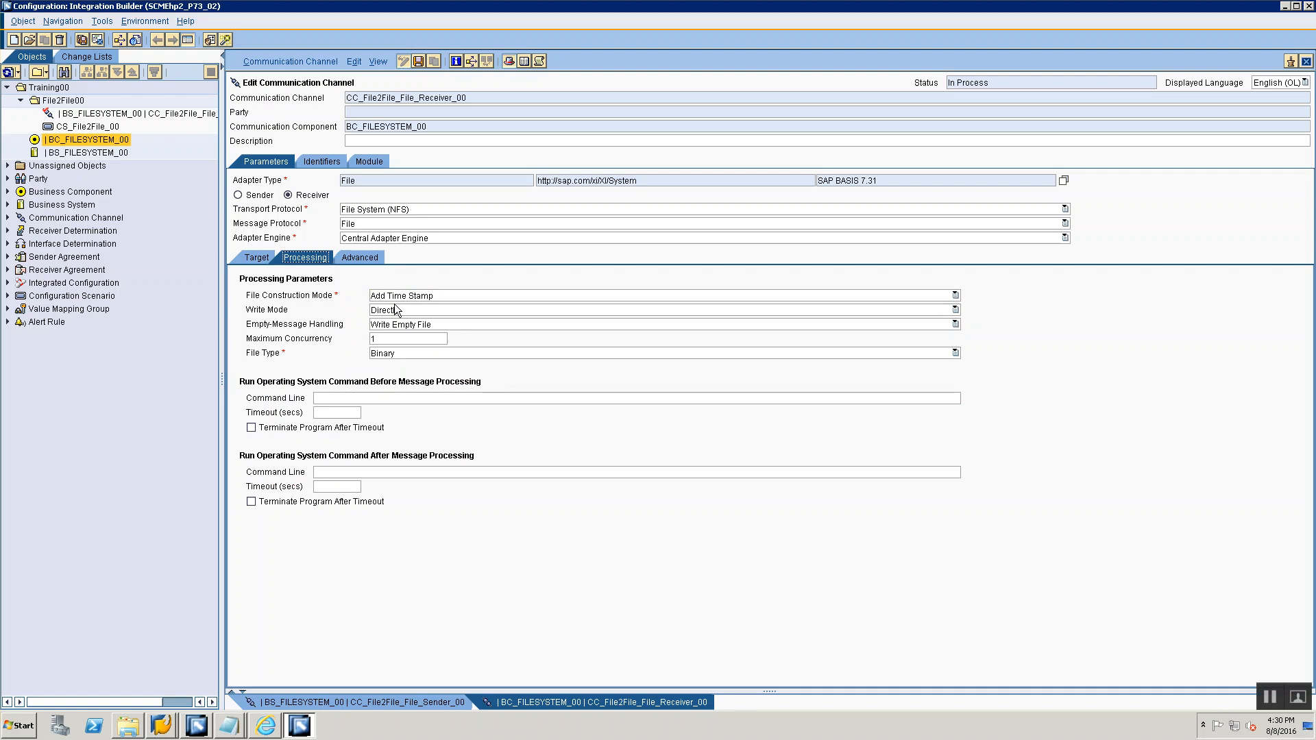
left_click(402, 296)
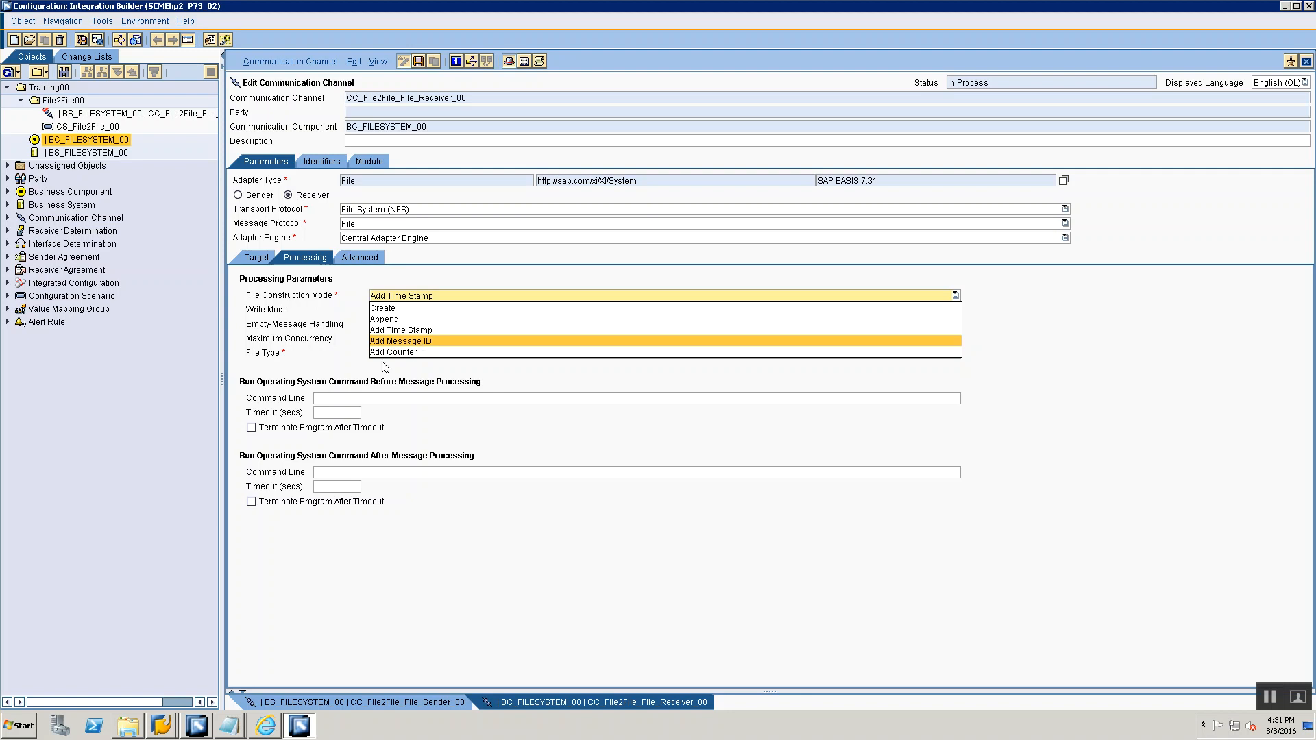
left_click(334, 344)
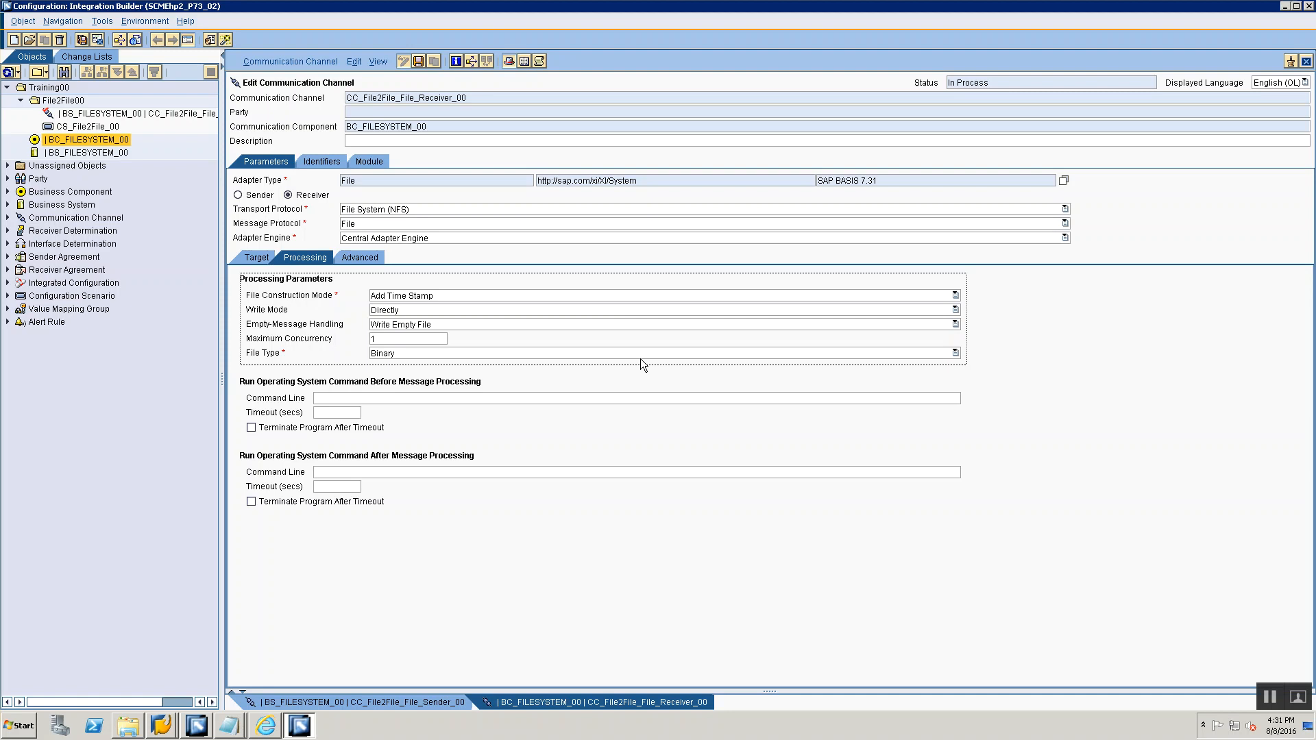
left_click(372, 257)
left_click(321, 259)
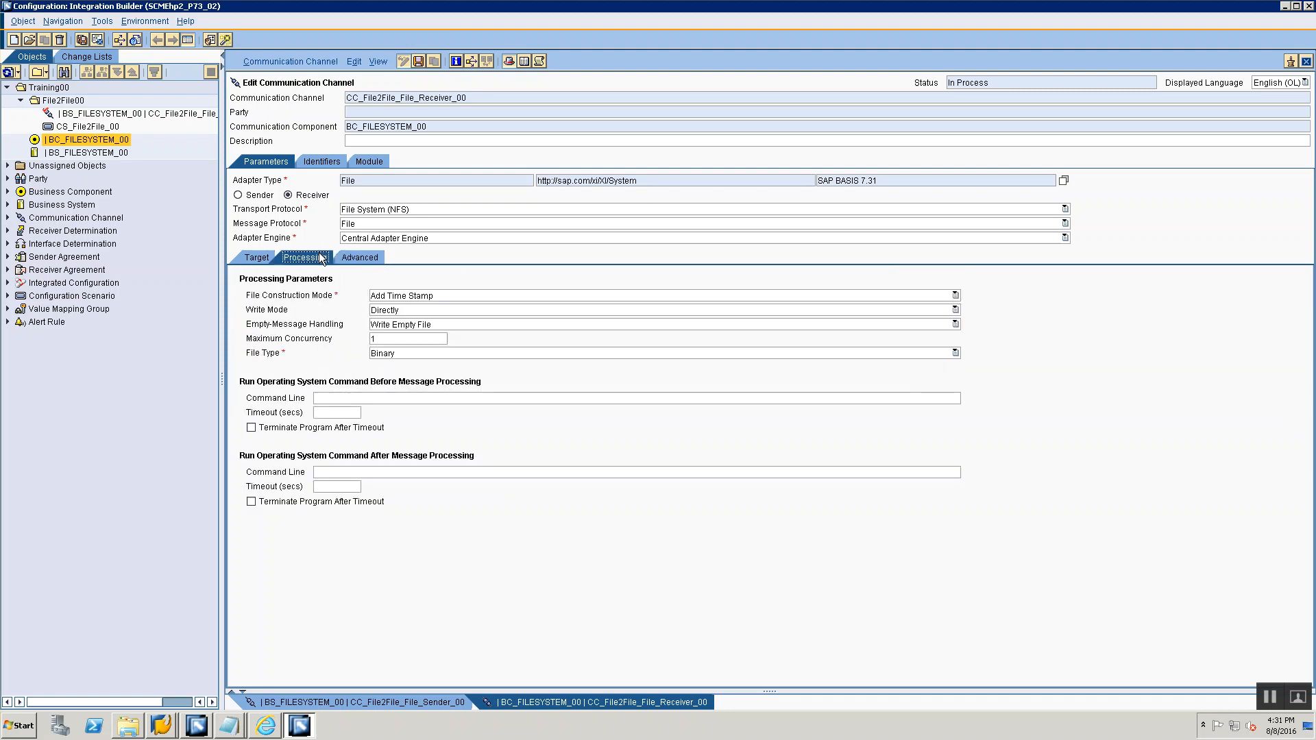
left_click(243, 257)
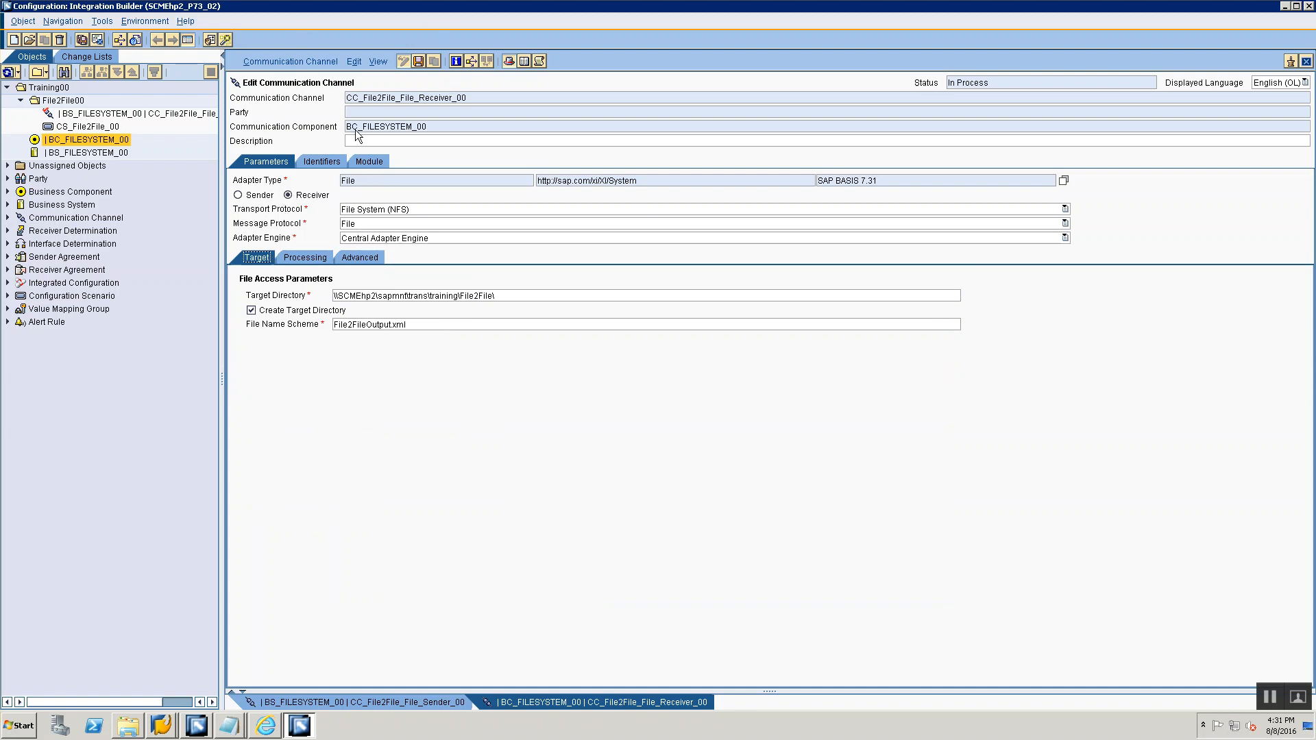
left_click(382, 211)
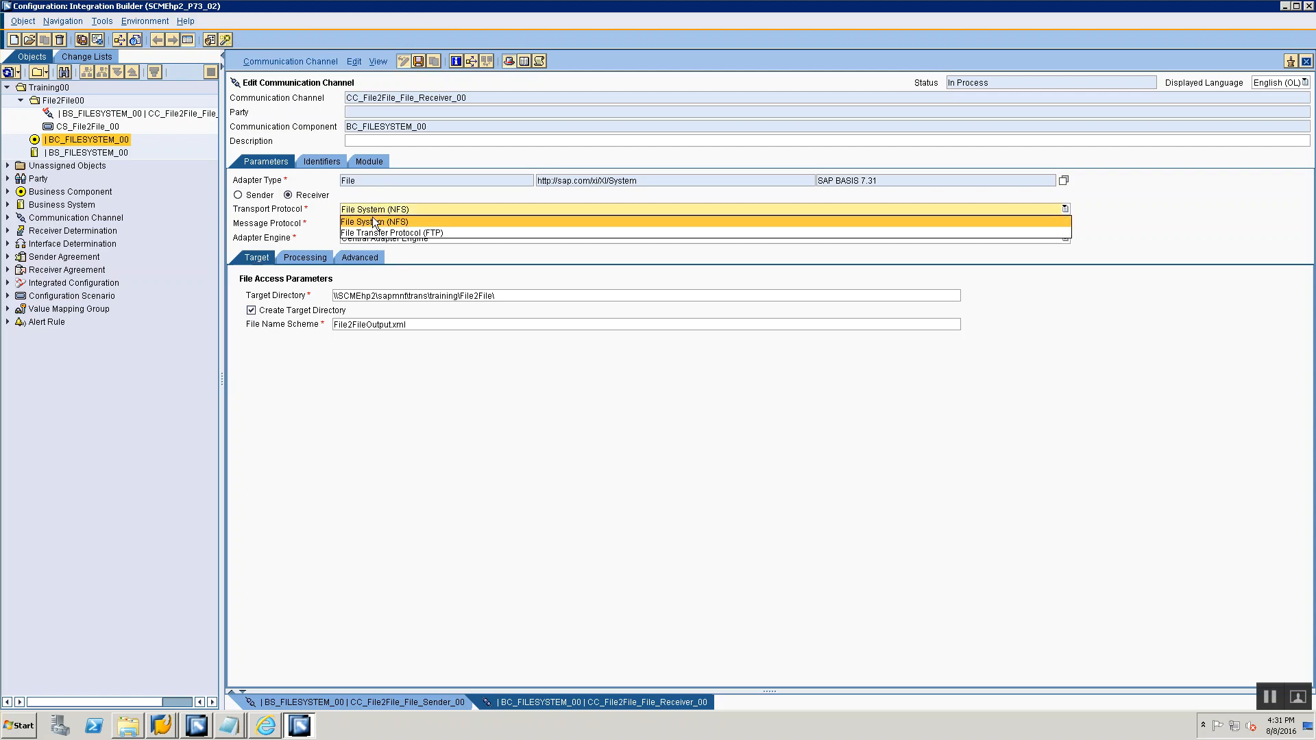
left_click(375, 221)
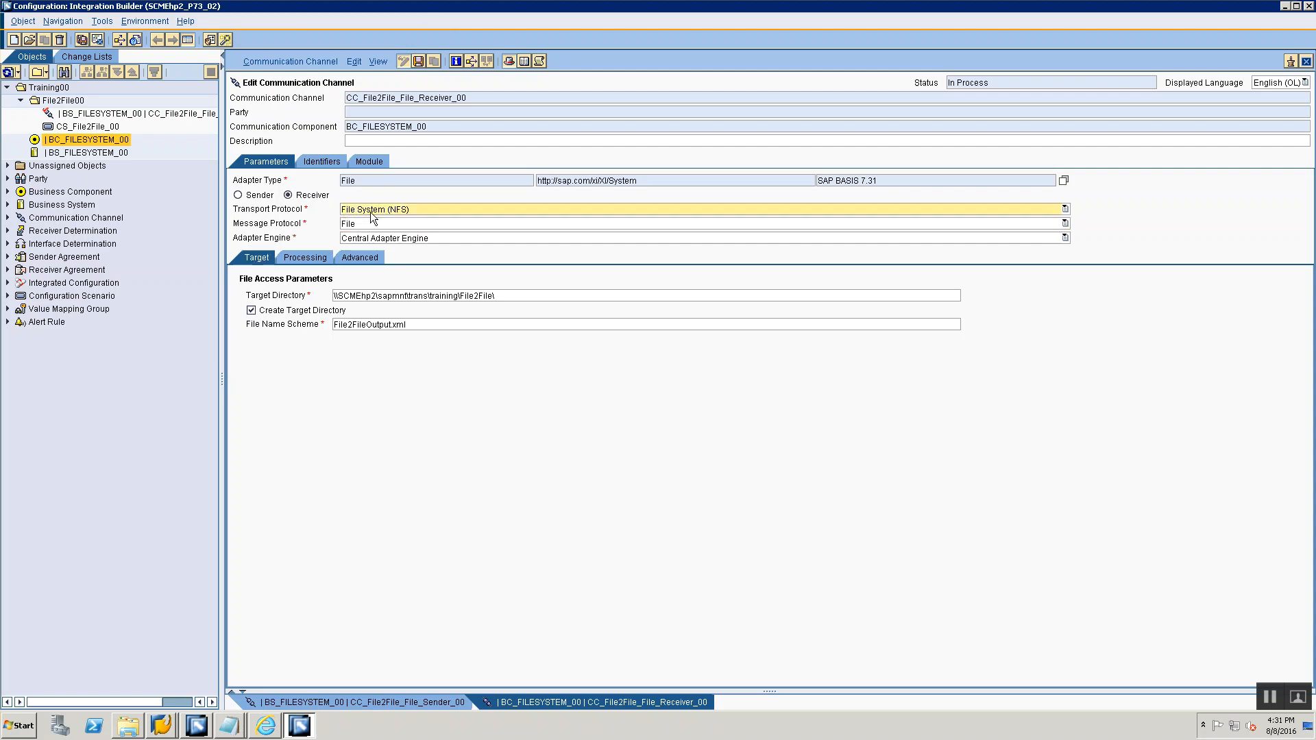
left_click(337, 295)
left_click_drag(368, 296, 522, 306)
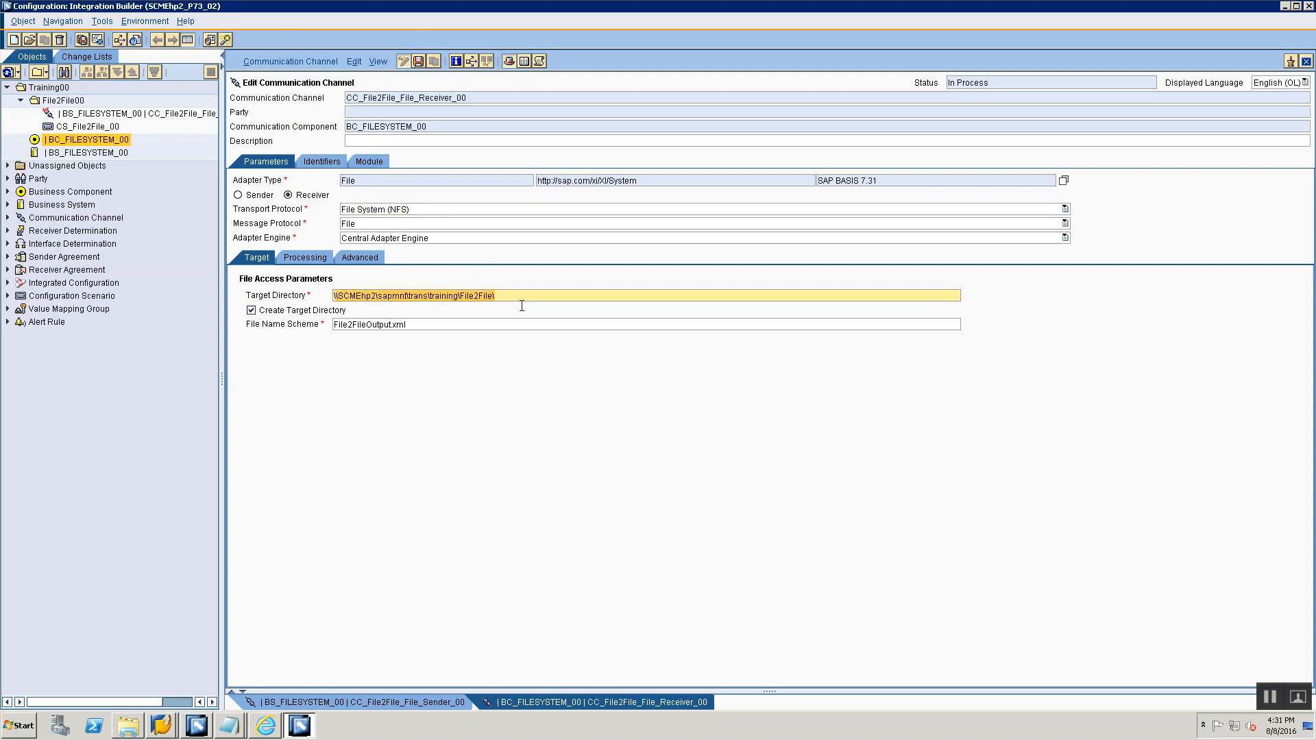
left_click(434, 326)
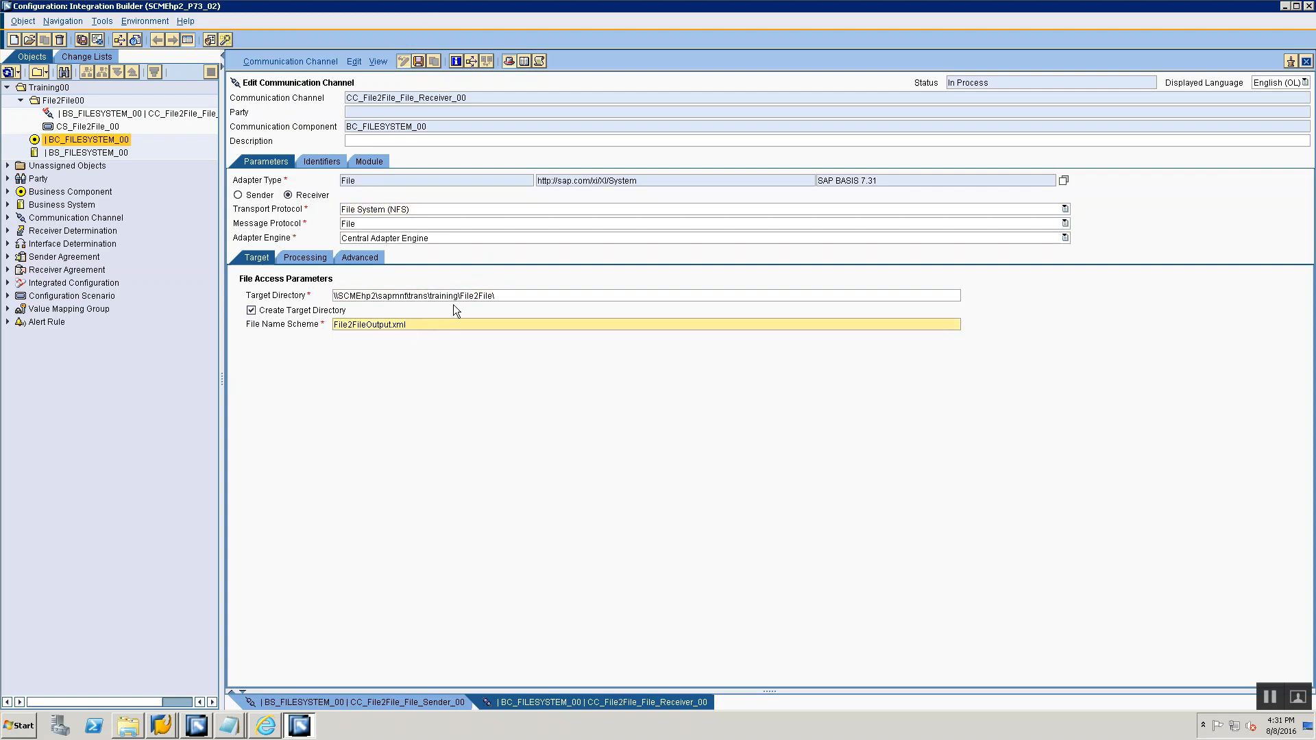
- Set the receiver channel's File Construction Mode to Add Time Stamp and save the channel
left_click_drag(460, 295, 496, 297)
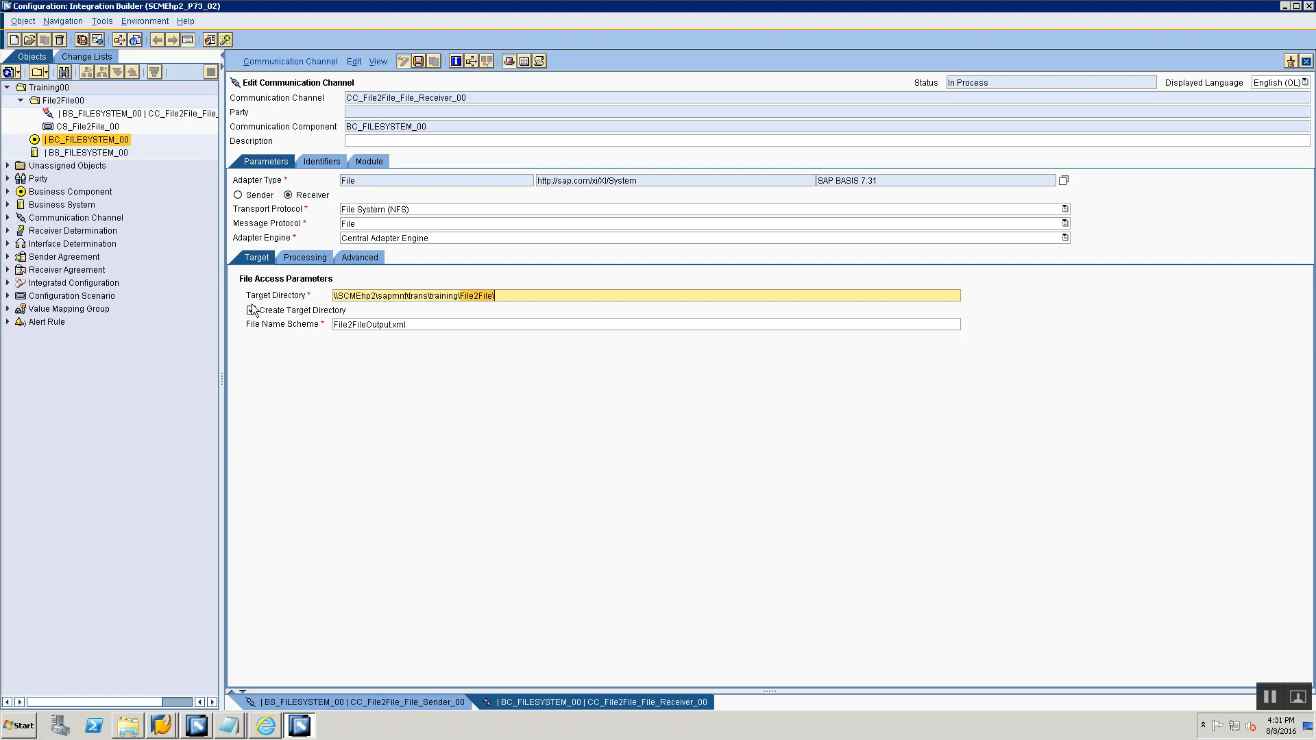
left_click(308, 258)
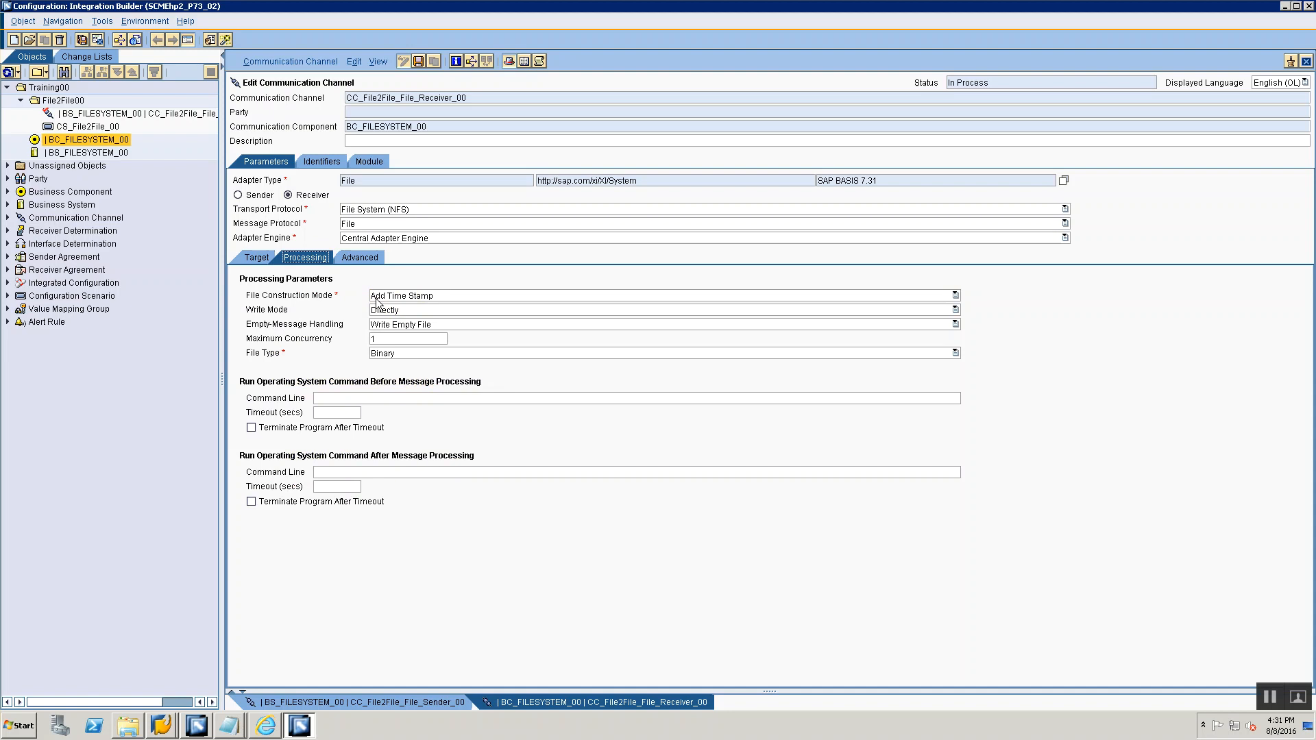
left_click(378, 296)
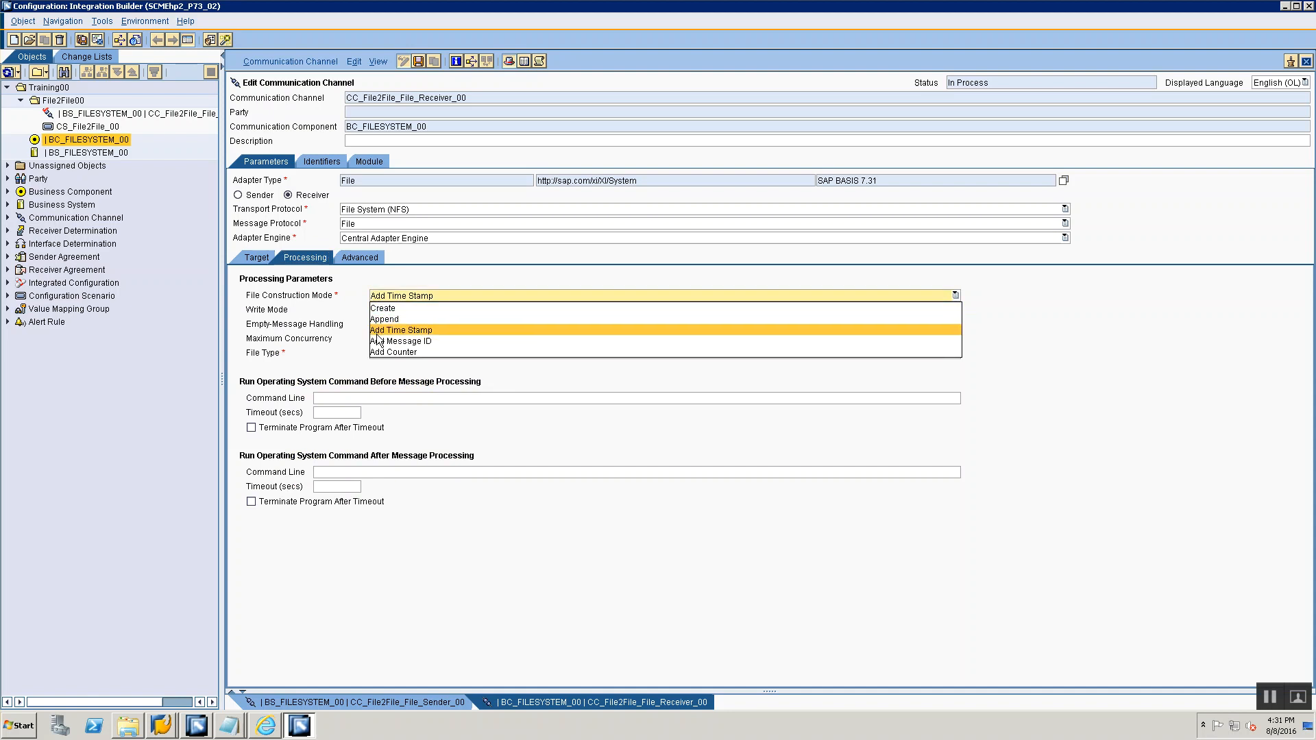
left_click(378, 332)
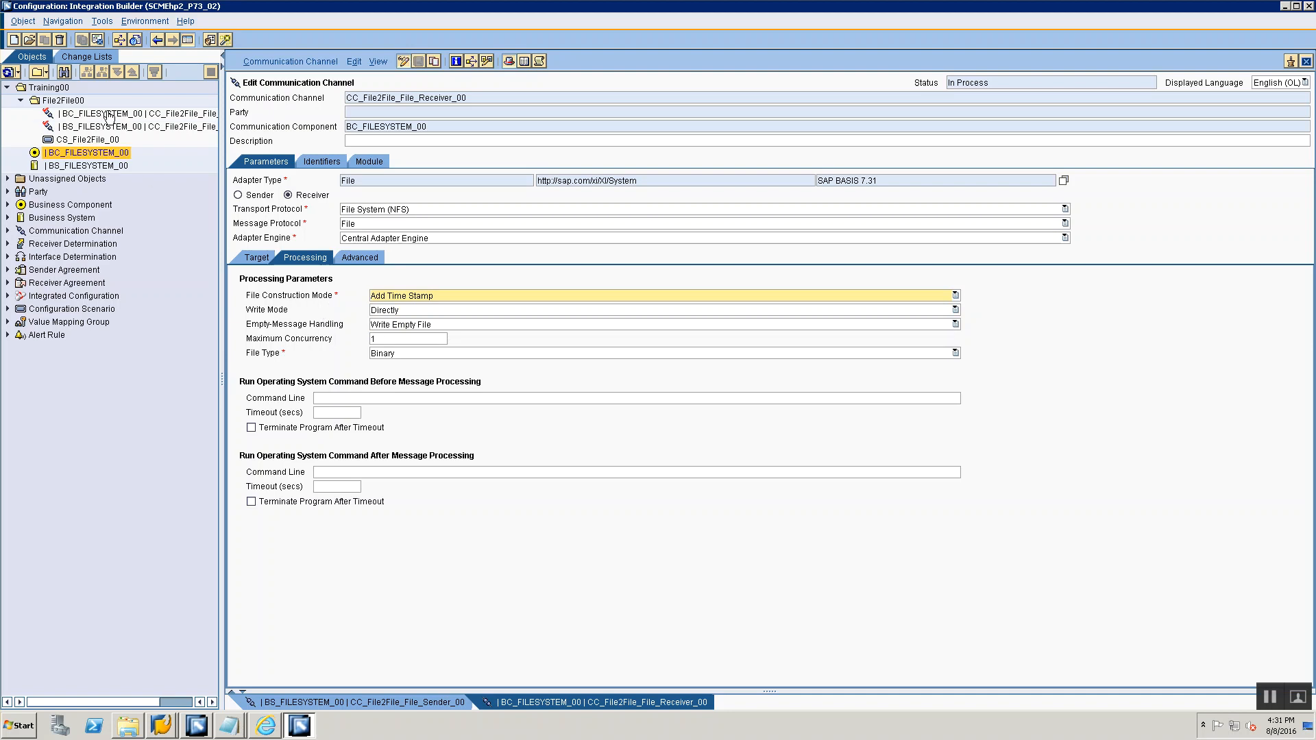
- Widen the object tree to show full channel names and select the receiver channel CC_File2File_File_Receiver_00
left_click_drag(222, 98, 306, 109)
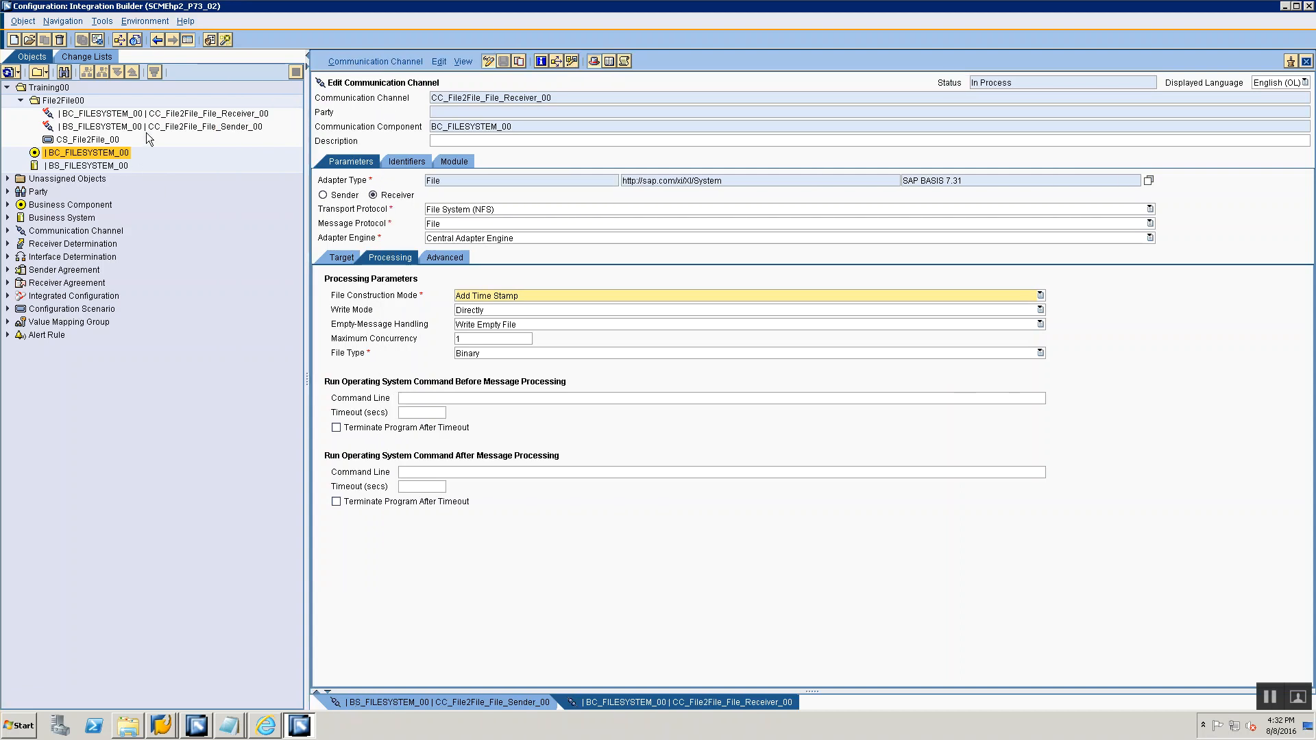
left_click(161, 114)
- Switch to the Session 4 Integration Directory.txt notes in Notepad and add the heading "5. Sender Agreement" below item 4
key("alt+Tab")
key("alt+Tab")
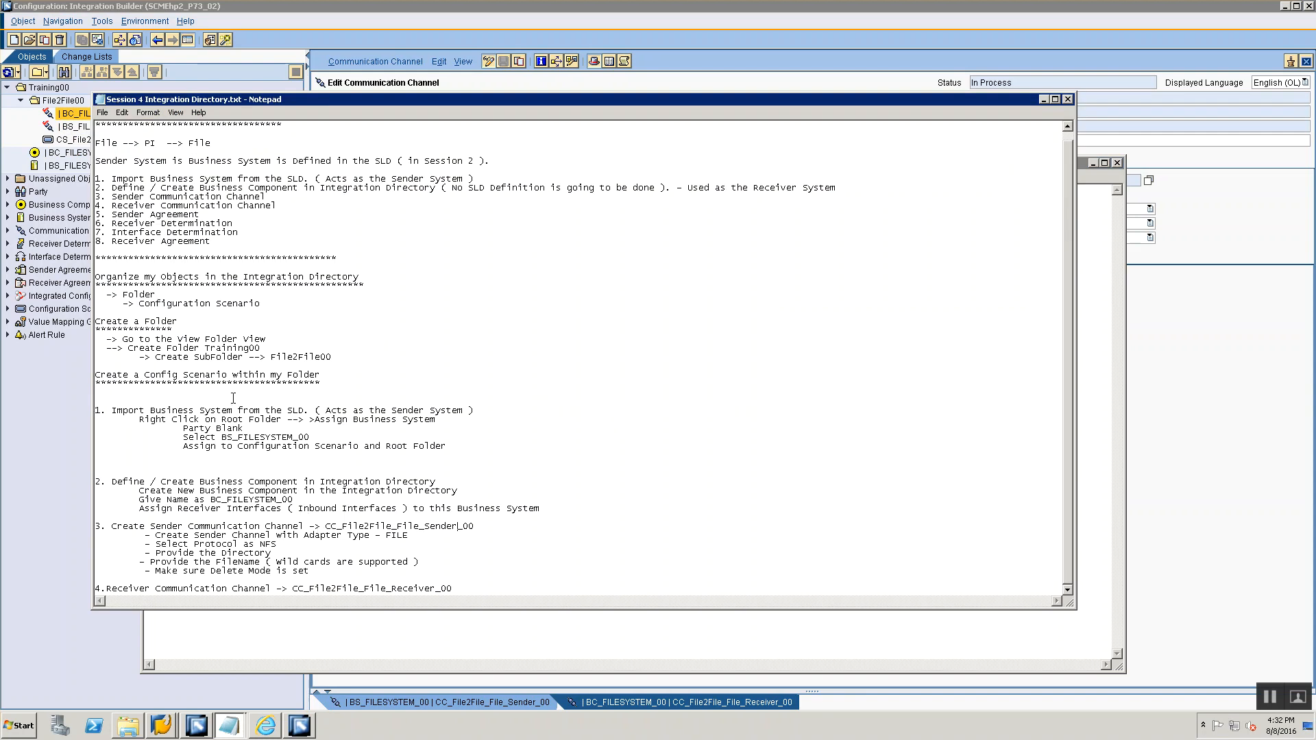
left_click_drag(113, 214, 219, 214)
key("ctrl+c")
left_click(453, 588)
key("Return")
key("Return")
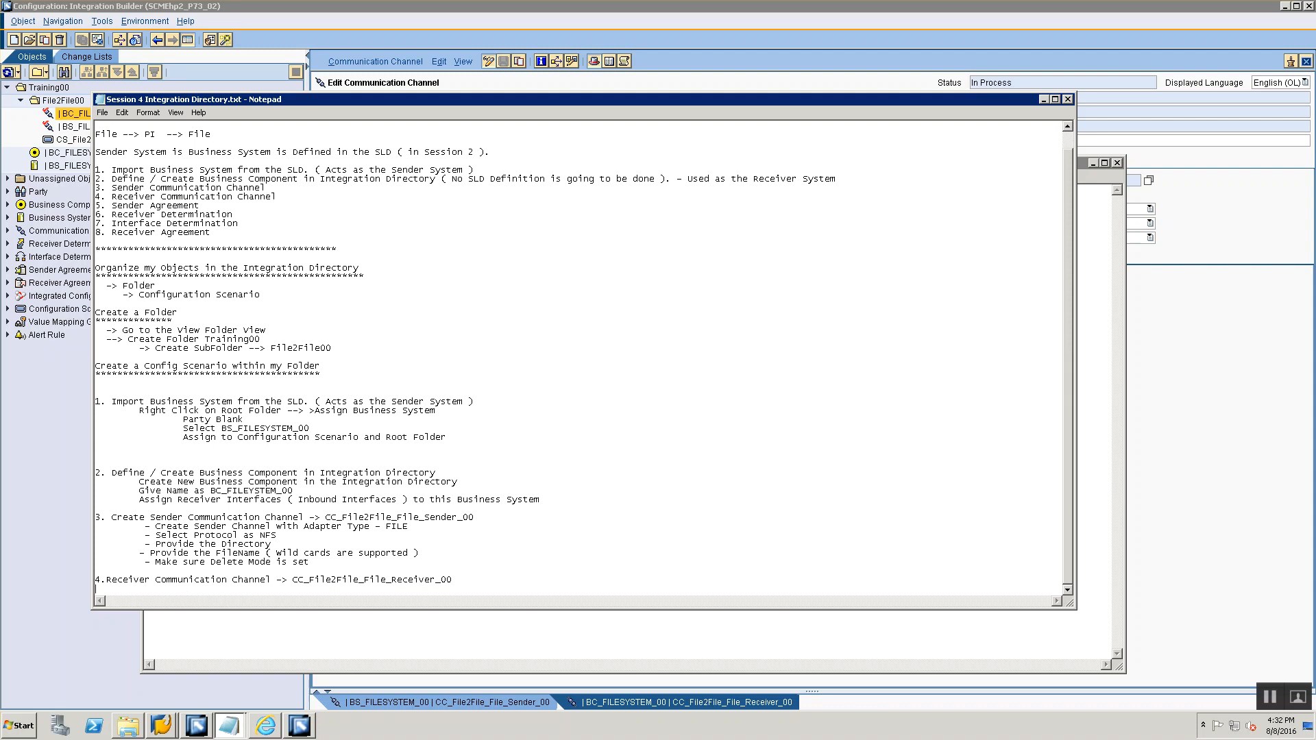
key("ctrl+v")
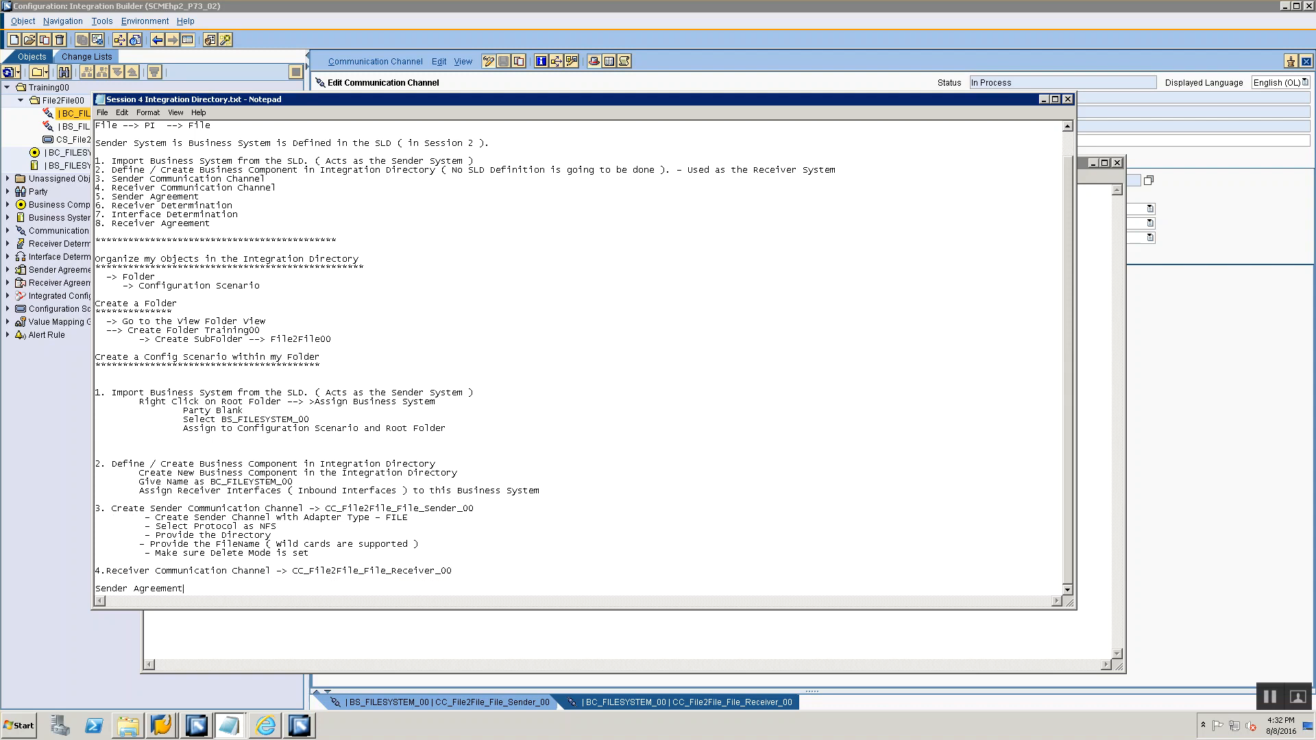
type("5.")
- Add the lines "Channel Type - File" and "Under Business Component" beneath the Receiver Communication Channel heading
key("Up")
key("Return")
type("Channel Type - File")
key("Return")
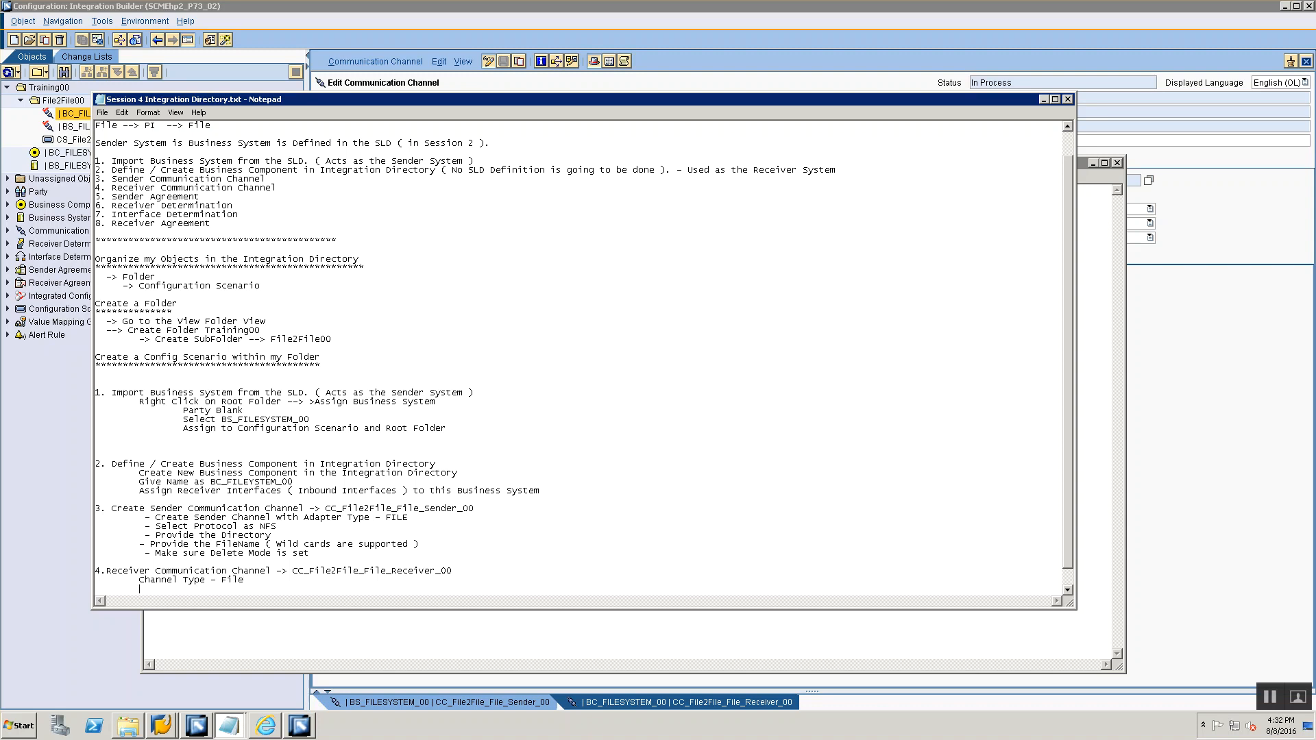
type("Under Business Component")
key("Return")
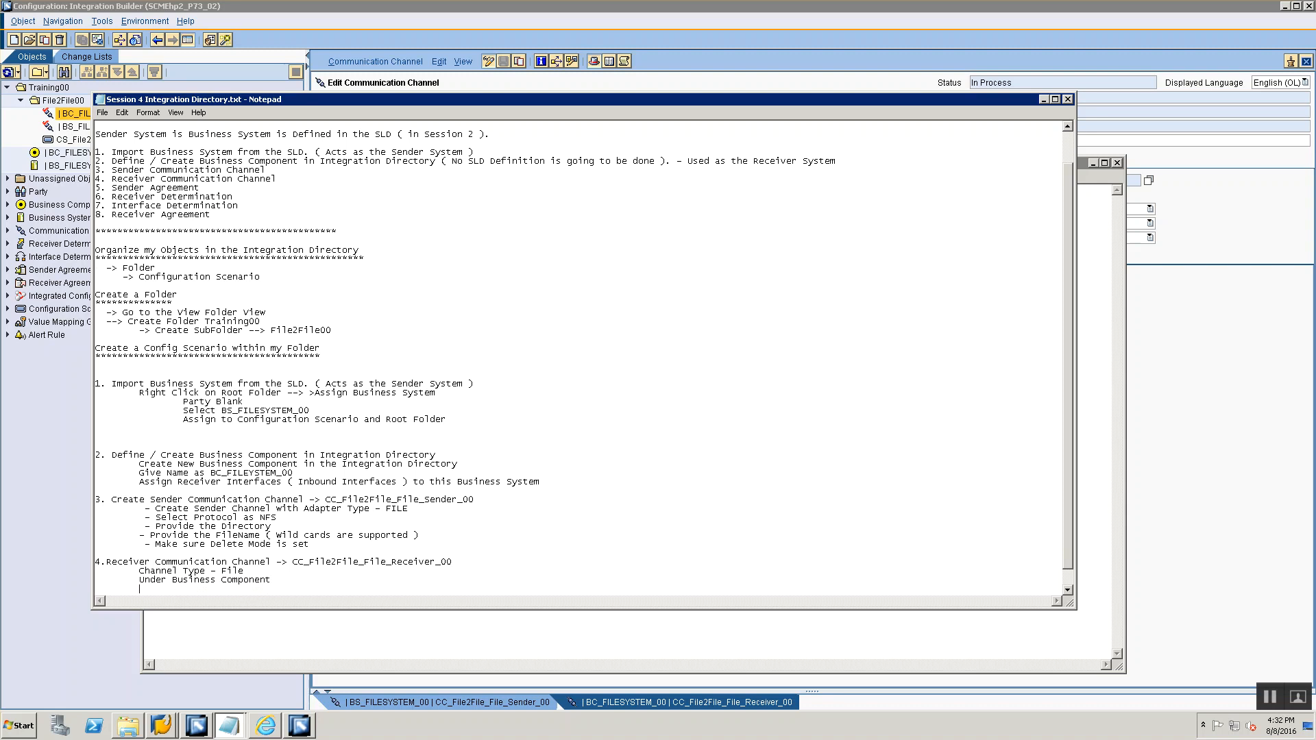
- Add "Provide File Directory" under item 4, followed by the further-indented line "Create Target Directory"
type("Provide F")
type("ile Driec")
key("BackSpace")
key("BackSpace")
key("BackSpace")
key("BackSpace")
type("irectory")
key("Return")
key("Tab")
type("Create Target Directory")
key("Return")
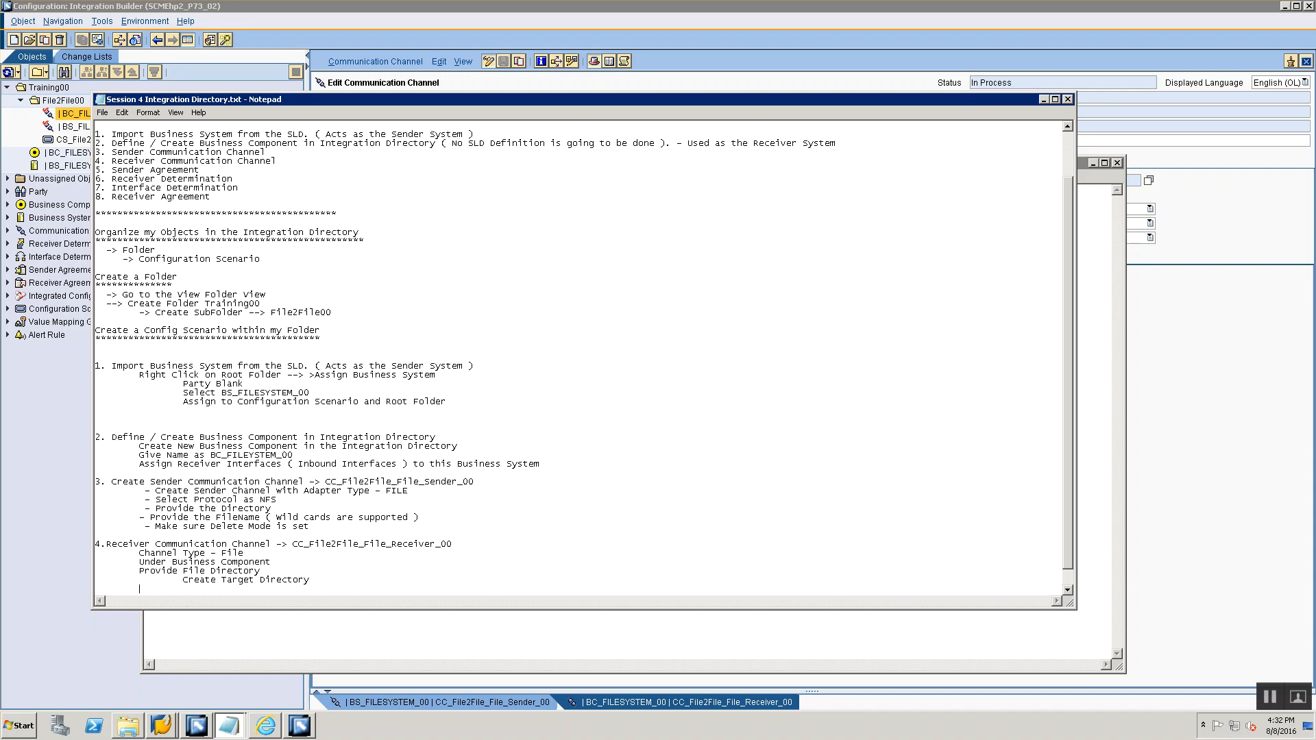
- Add "Provide FileName" and "Provide File creatrion option" under item 4, with "Add Timestamp" indented beneath the latter
type("Provide FileName")
key("Return")
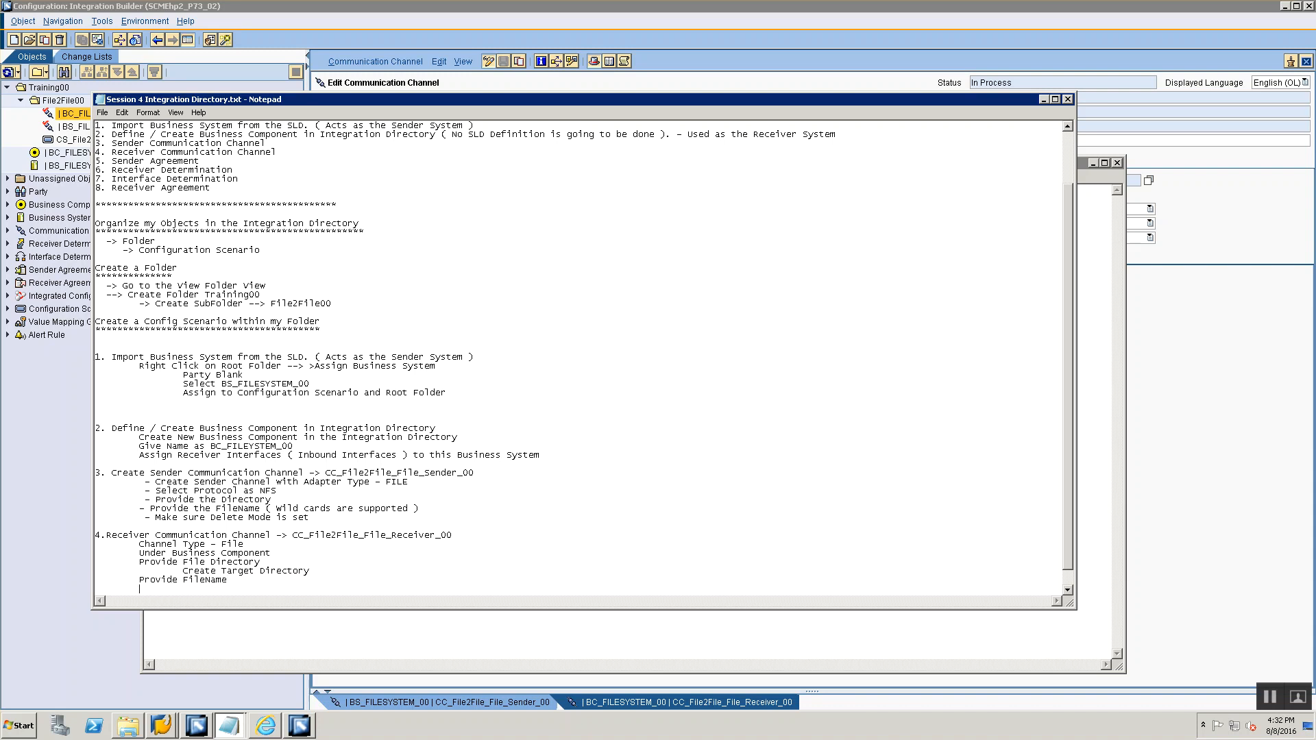
type("Provide File creatrion optioo")
key("BackSpace")
type("n")
key("Return")
key("Tab")
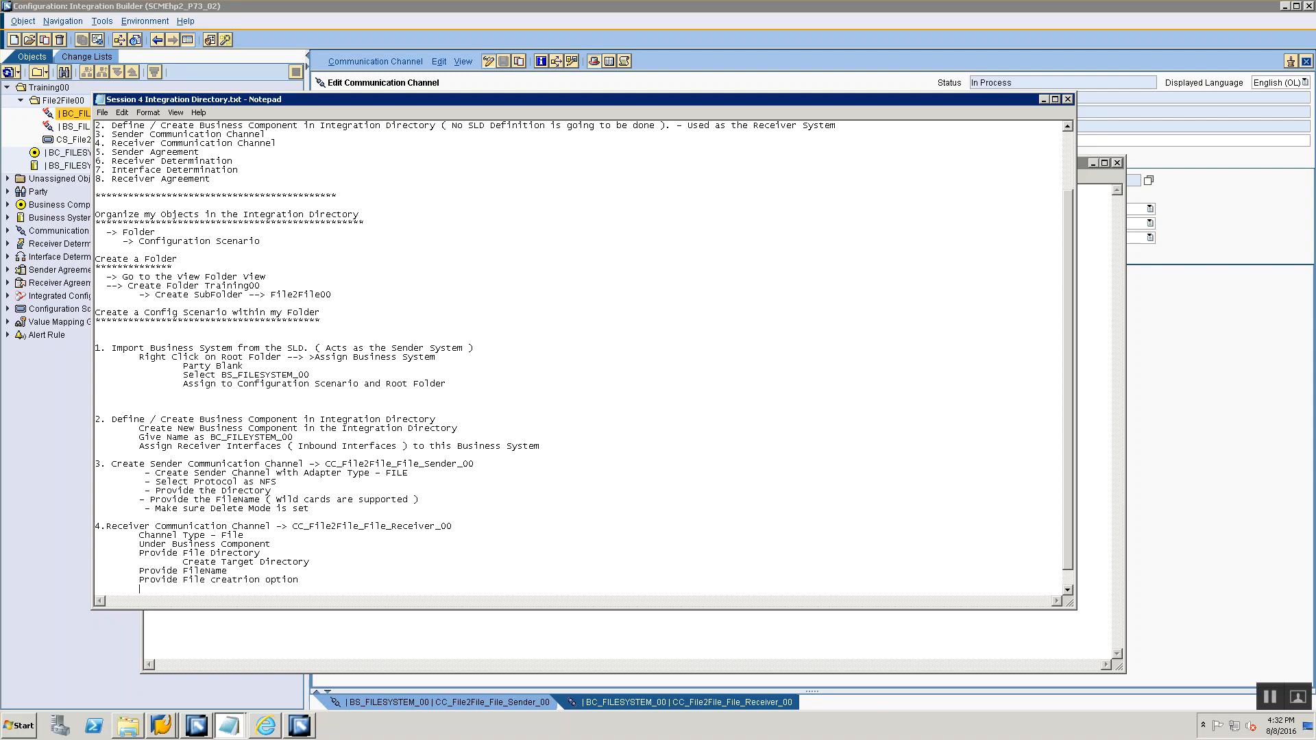
type("Add Timestam")
key("alt+Tab")
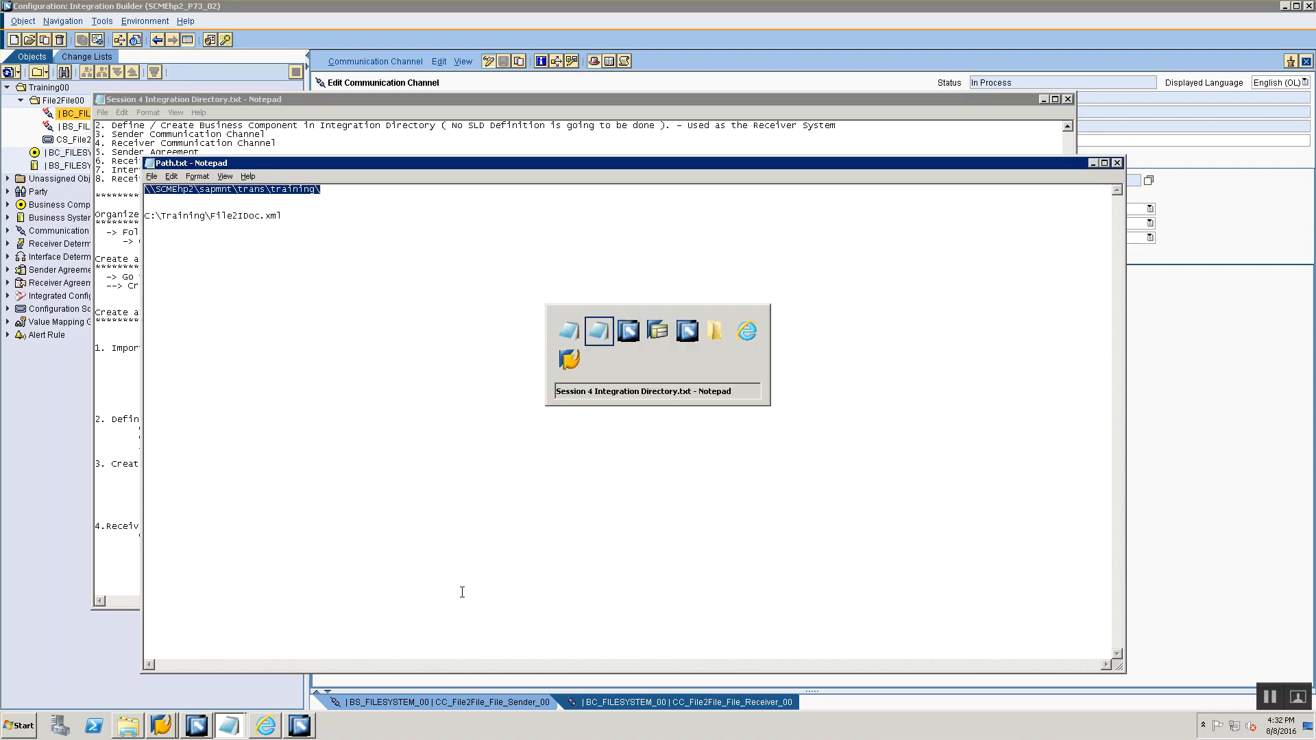
key("alt+Tab")
key("alt+Tab")
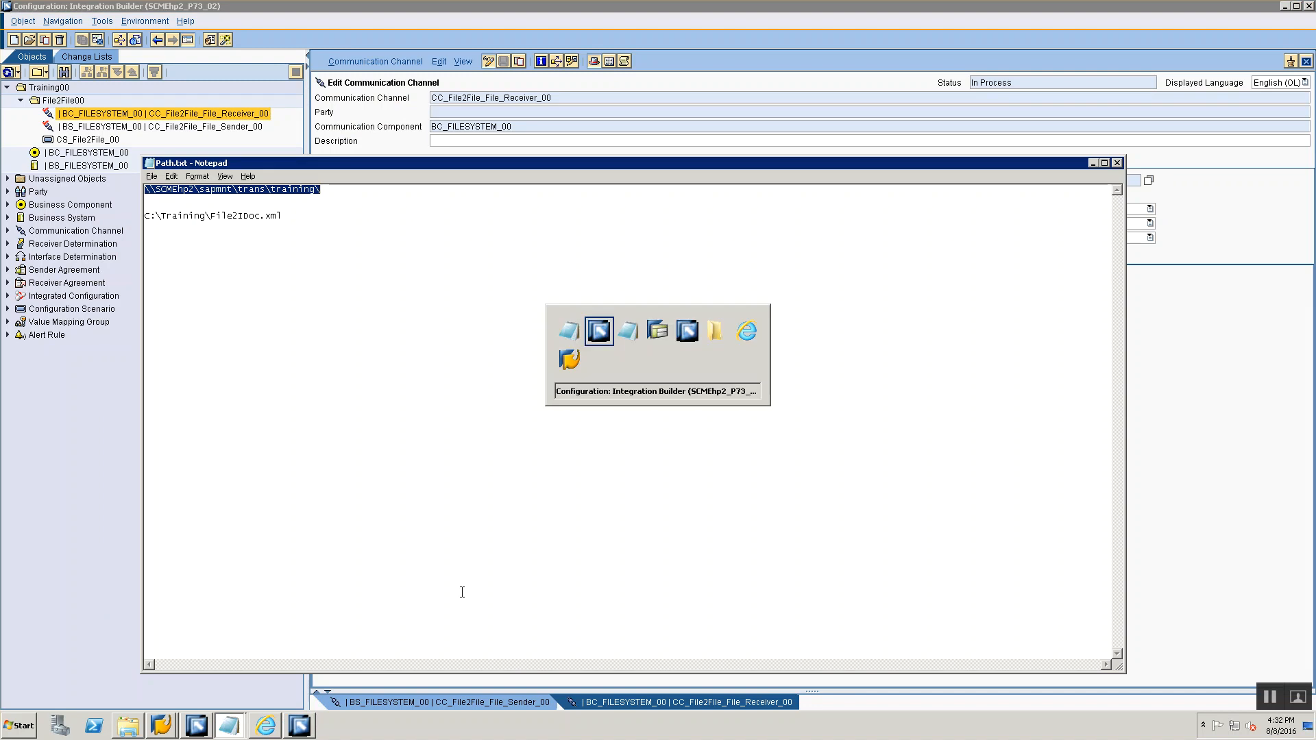
key("alt+Tab")
- List "Sender System", "Sender Interface" and "Sender Interface Namespace" as indented lines beneath the Sender Agreement heading
scroll(292, 548, "down", 1)
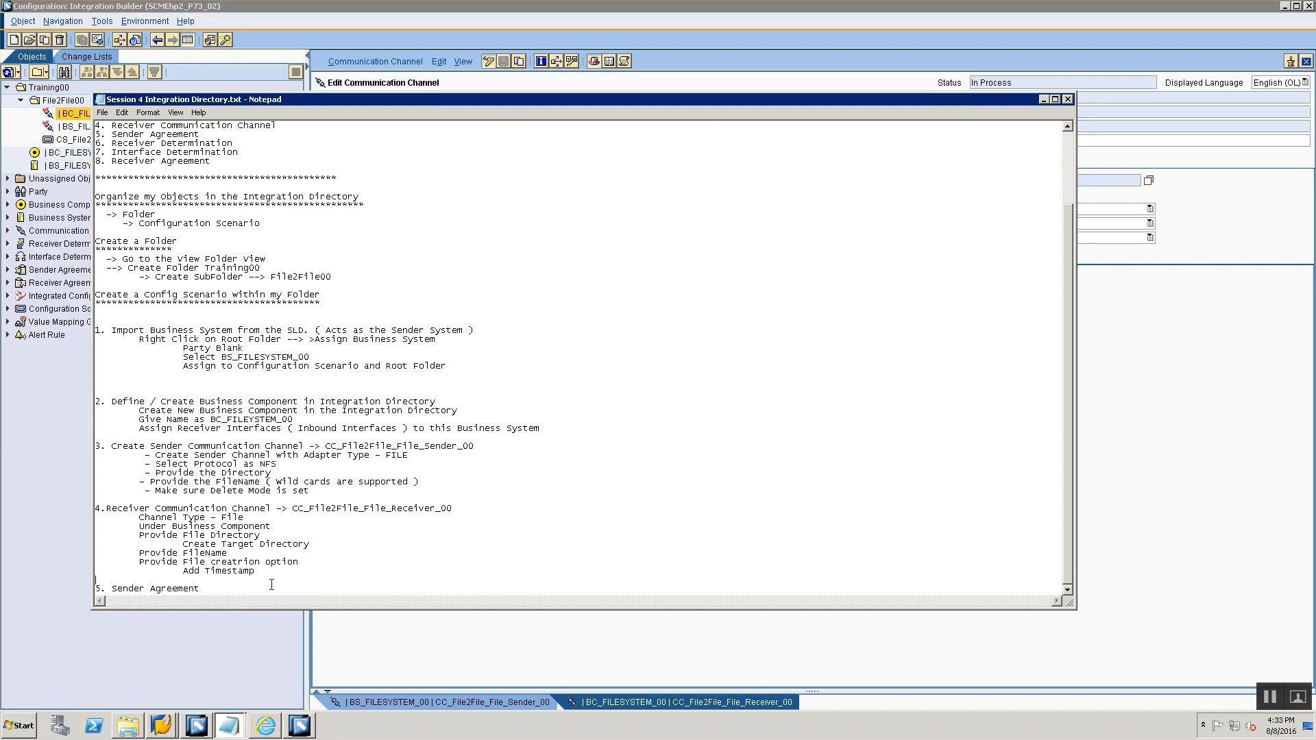
left_click(272, 585)
key("Return")
key("Return")
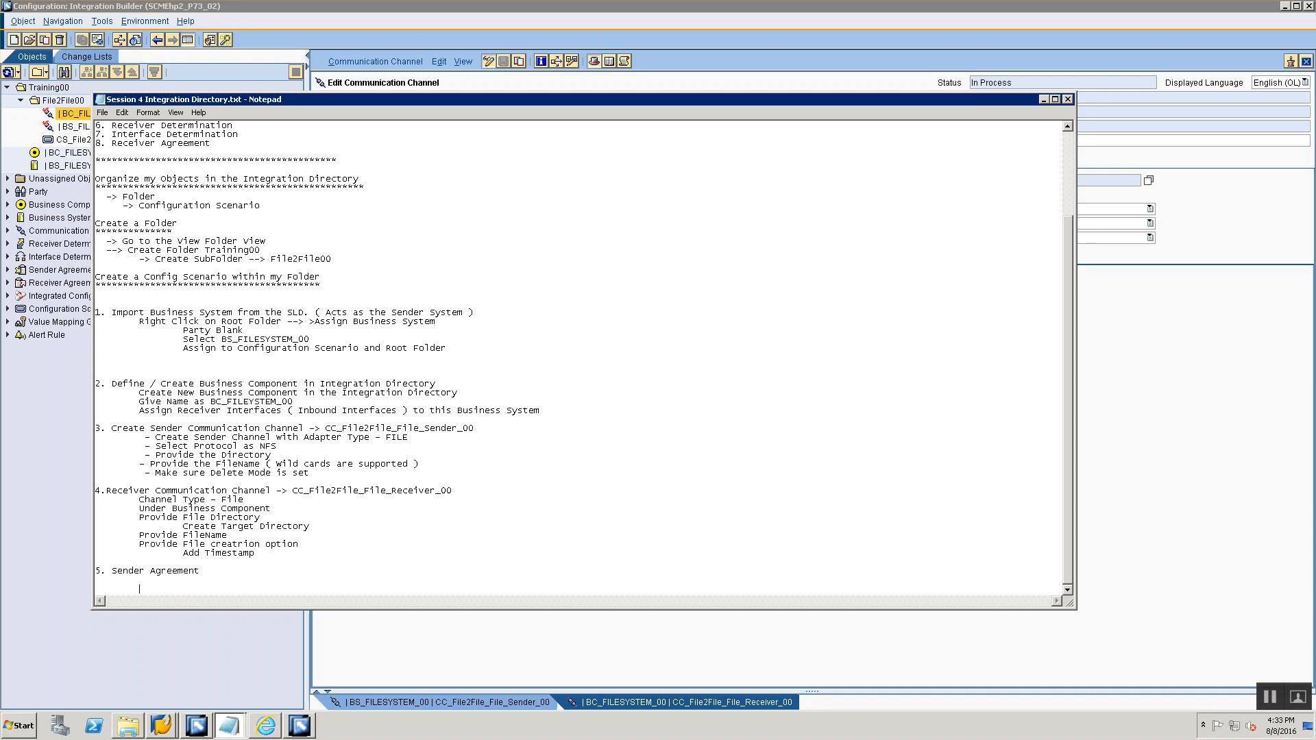
type("Sender System")
key("Return")
type("Se")
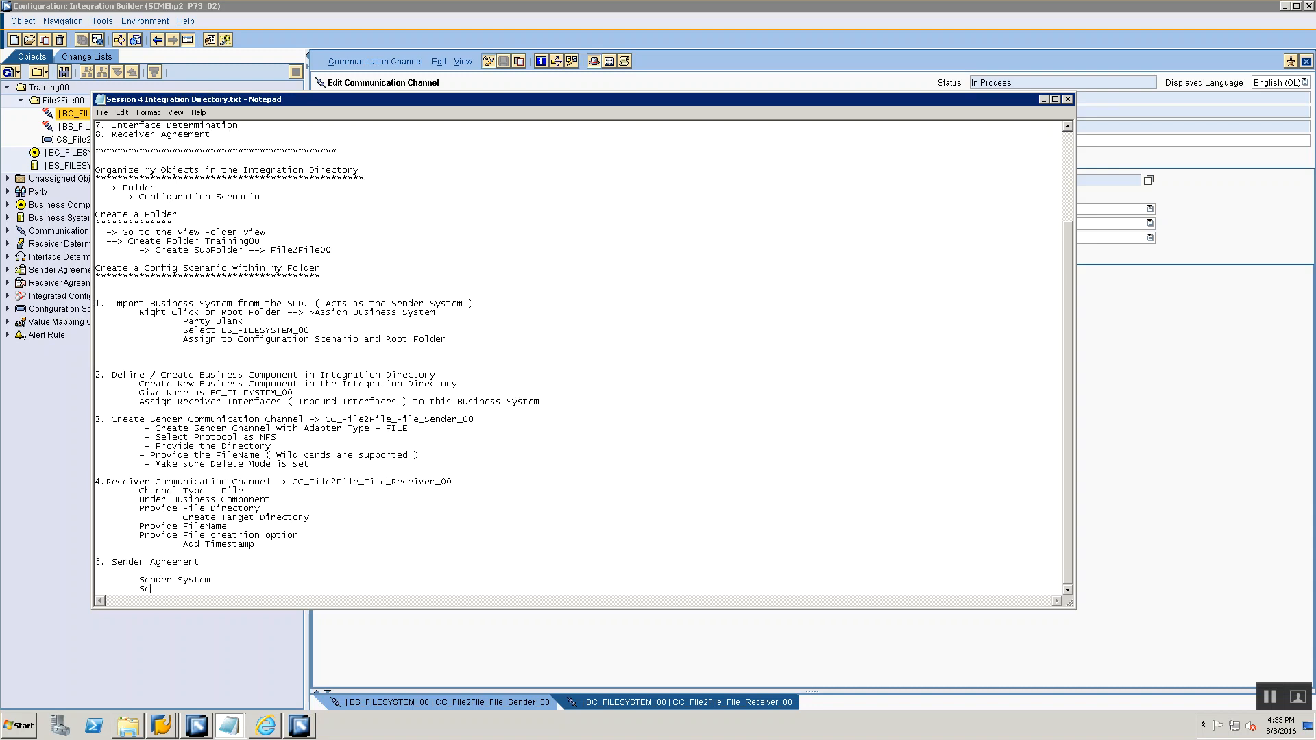
type("nder Interface")
key("Return")
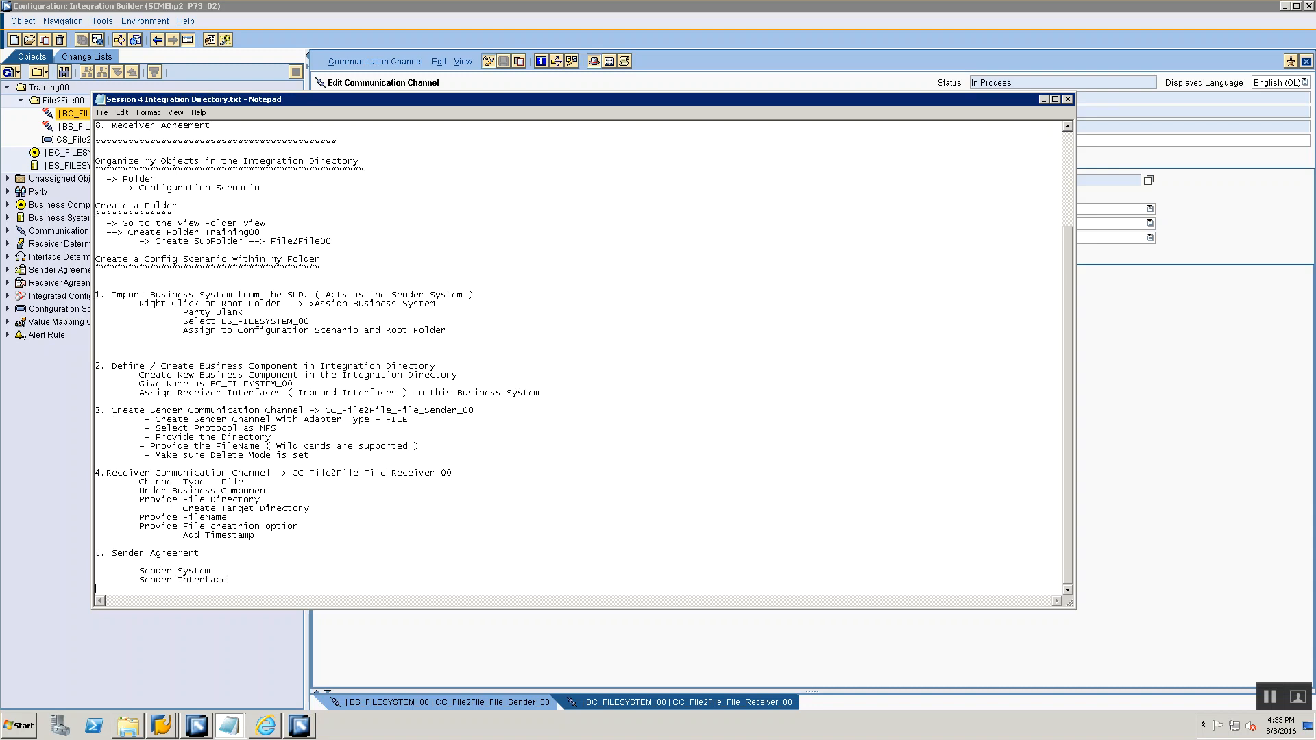
type("Sender Interface Namespace")
key("Return")
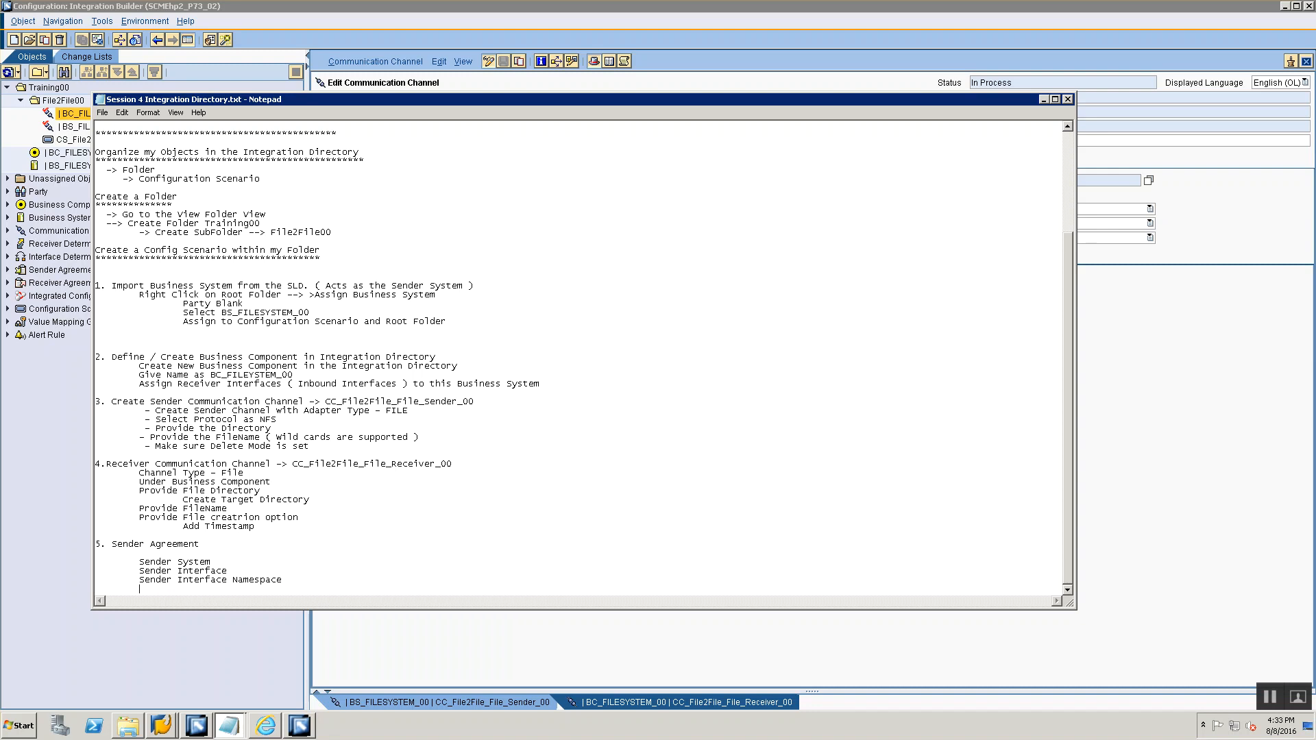
- Add an indented "Sender Communication Channel" line and note BS_FILESYSTEM_00 after an arrow as the Sender System
type("Sender Commu")
type("nication Channel")
type("> ")
type("BS")
type("_FILE_")
type("SYSTEM_00")
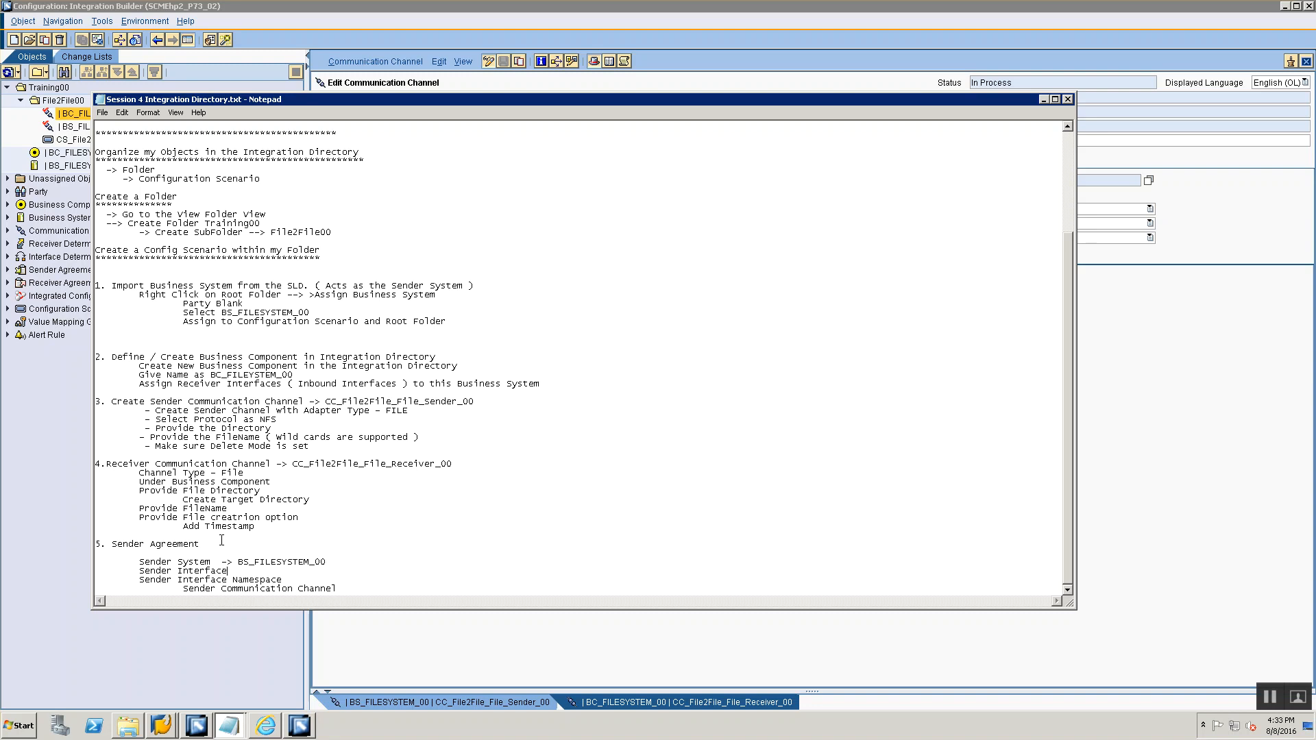
type("> SIOA-")
type("Src")
key("Down")
type("-> http://")
type("traini")
type("ng.com/FIle2File")
type("_00 Sender Communication Channel ")
type("->")
left_click_drag(325, 403, 492, 395)
key("ctrl+c")
left_click(383, 593)
key("ctrl+v")
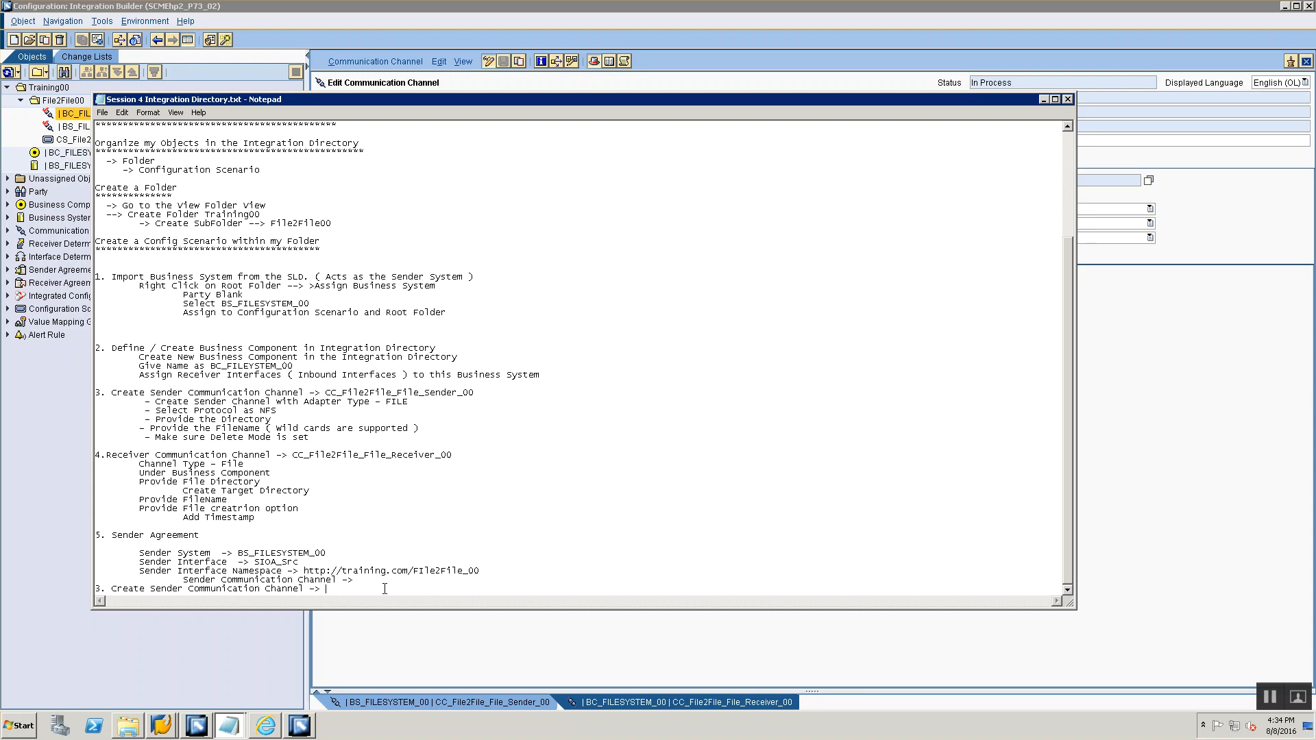
key("ctrl+z")
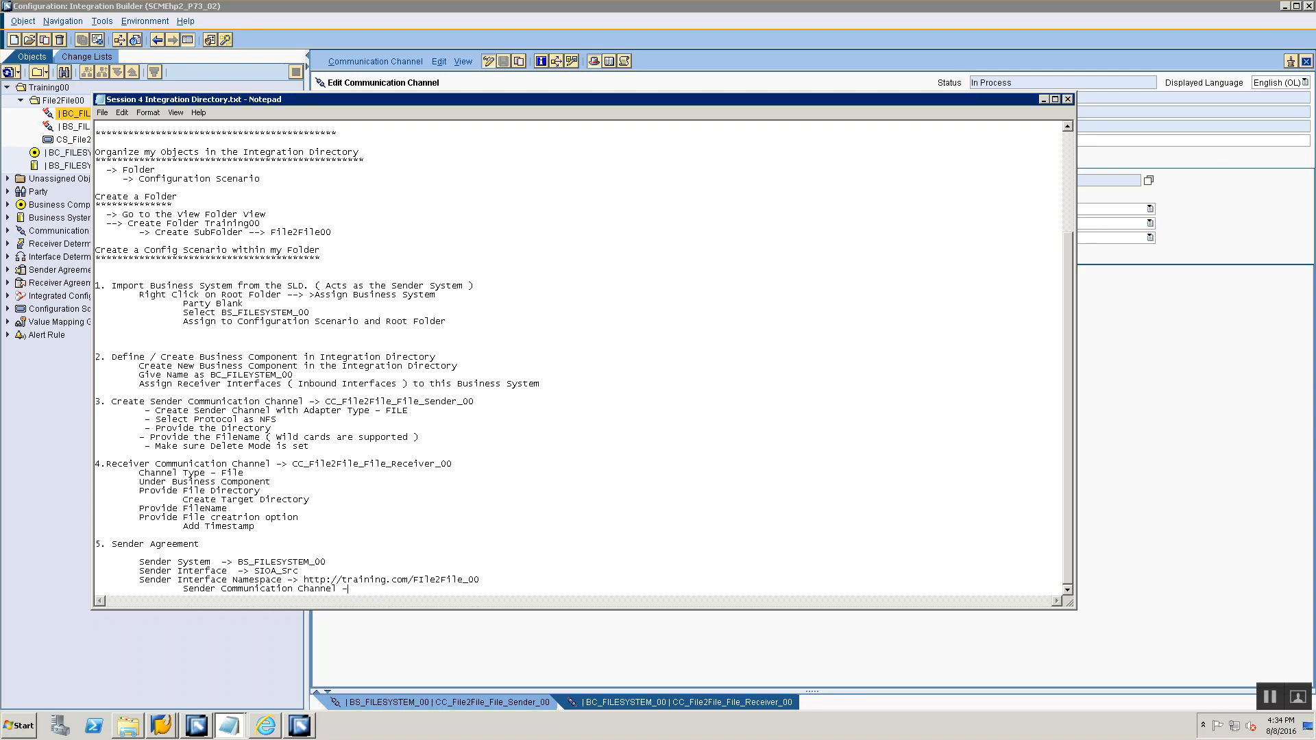
key("ctrl+v")
key("ctrl+z")
key("ctrl+z")
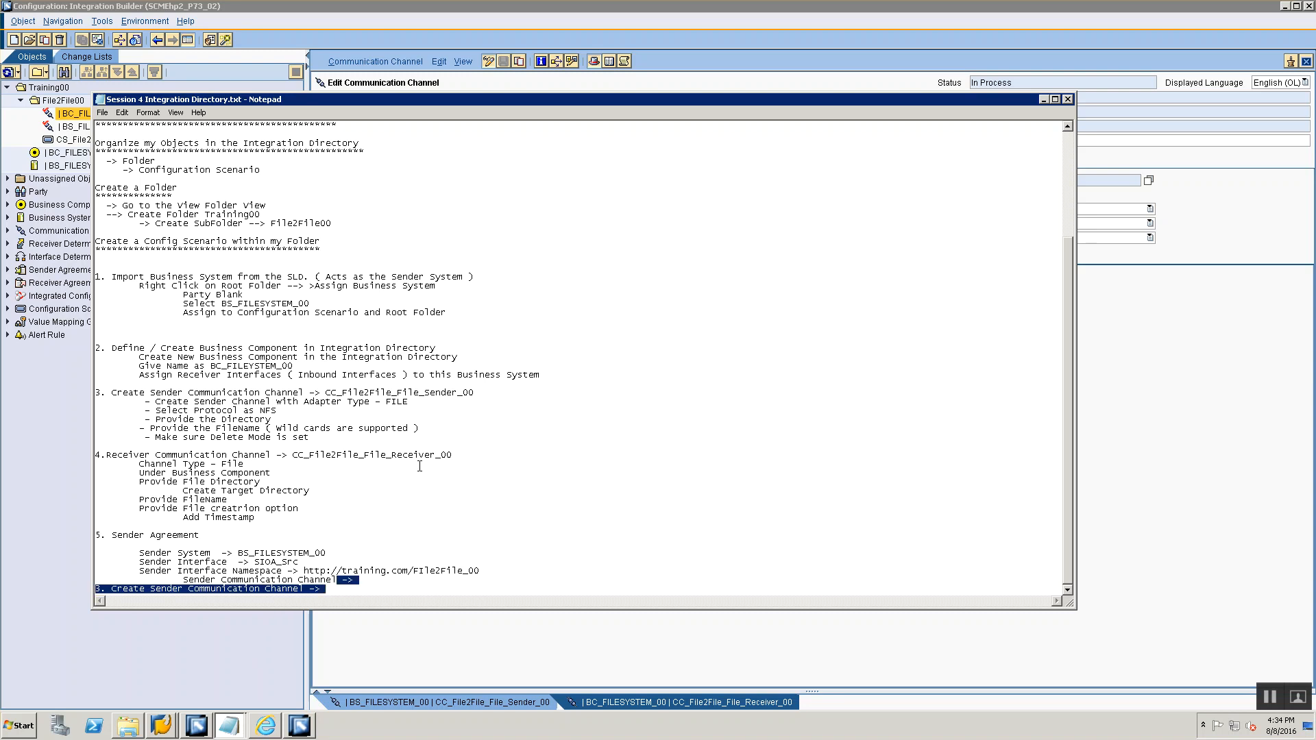
- Remove the wrongly pasted line and copy CC_File2File_File_Sender_00 from item 3 as the Sender Communication Channel value
left_click_drag(325, 394, 475, 394)
key("ctrl+c")
left_click_drag(327, 590, 101, 578)
key("BackSpace")
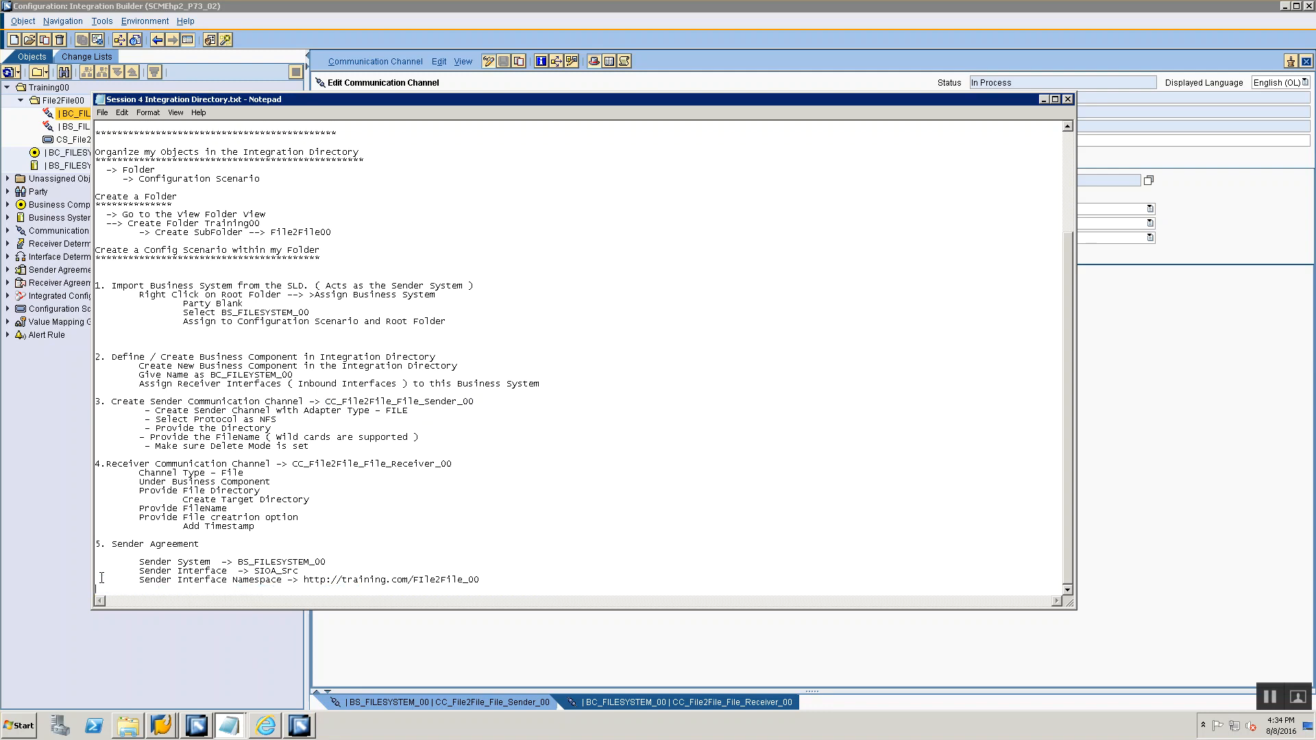
key("ctrl+z")
key("End")
key("shift+Home")
key("BackSpace")
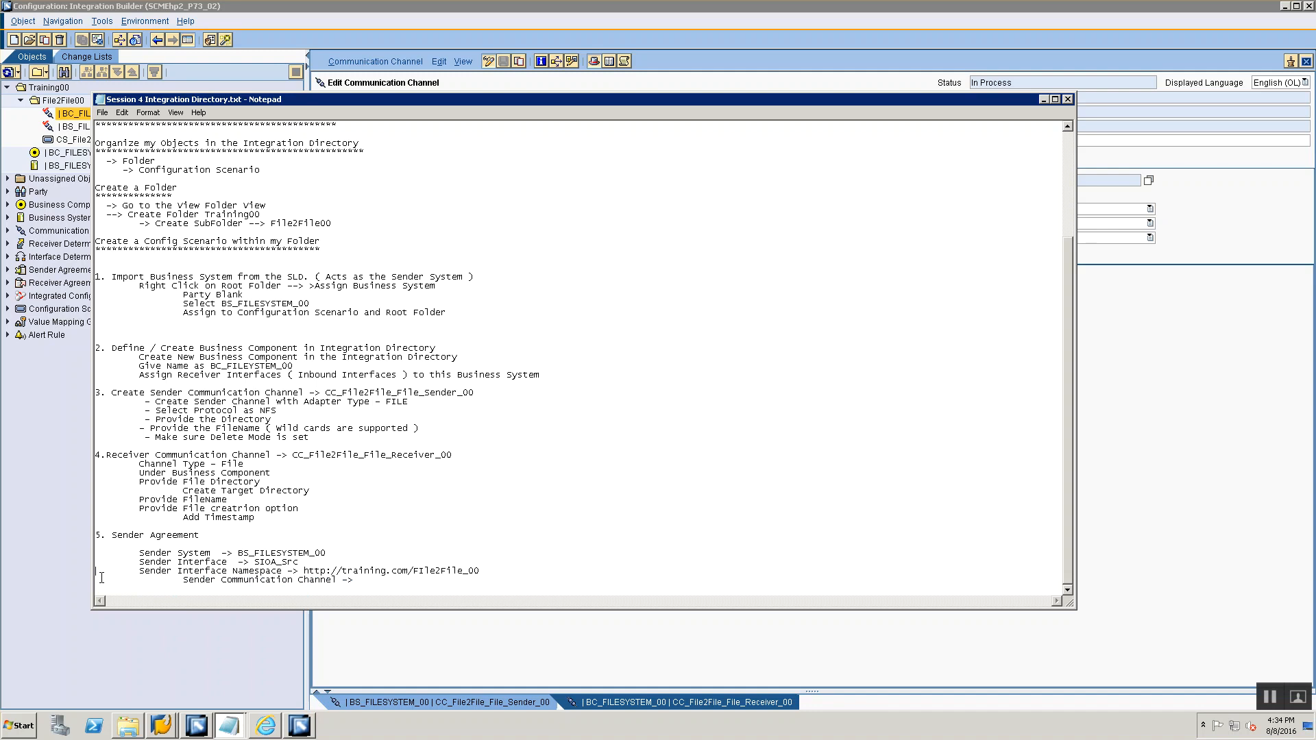
key("ctrl+v")
- Switch to the Integration Builder configuration and start creating a Sender Agreement in the File2File00 folder
key("alt+Tab")
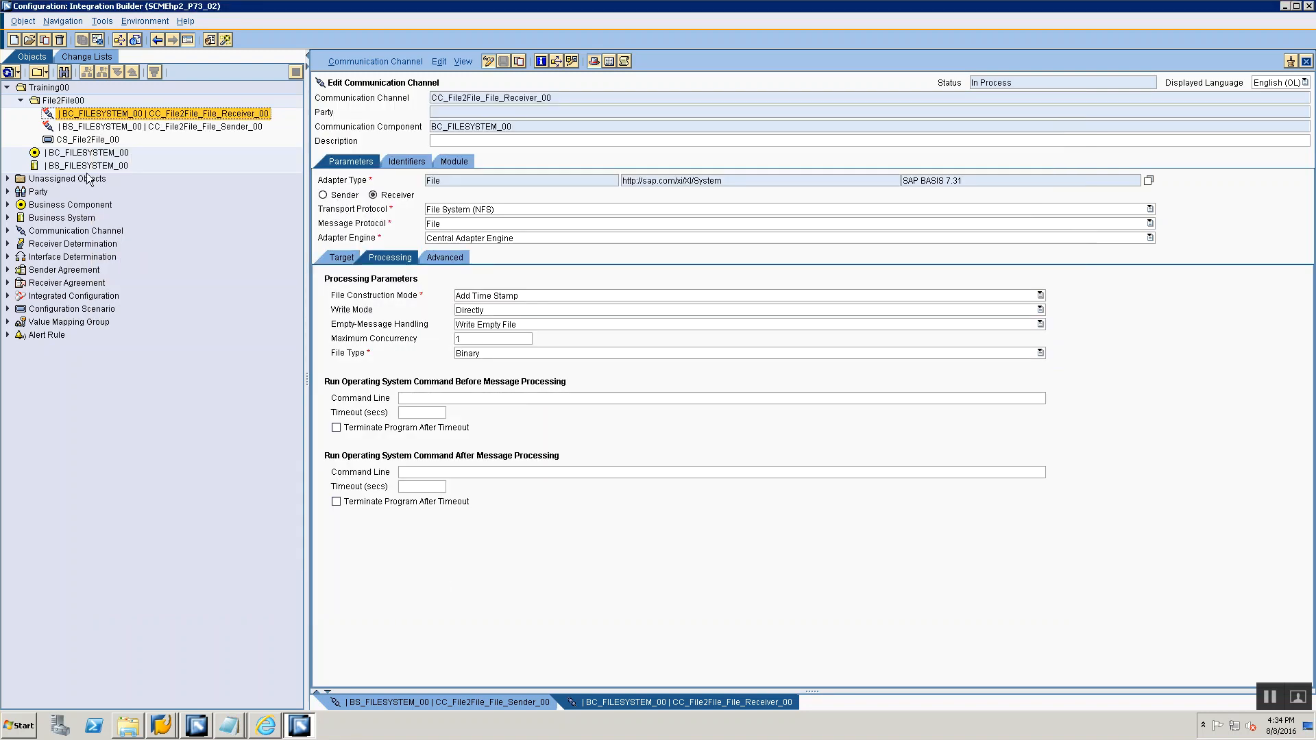
left_click(69, 103)
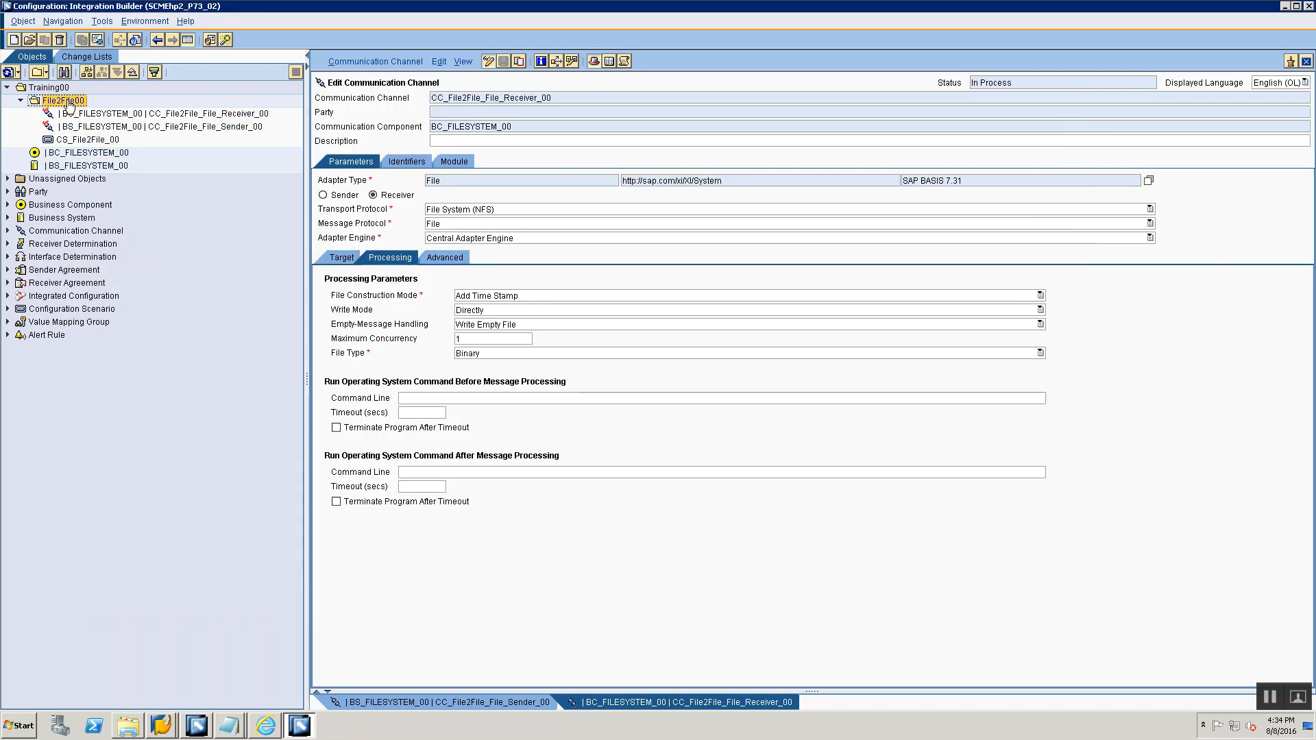
right_click(69, 103)
left_click(103, 107)
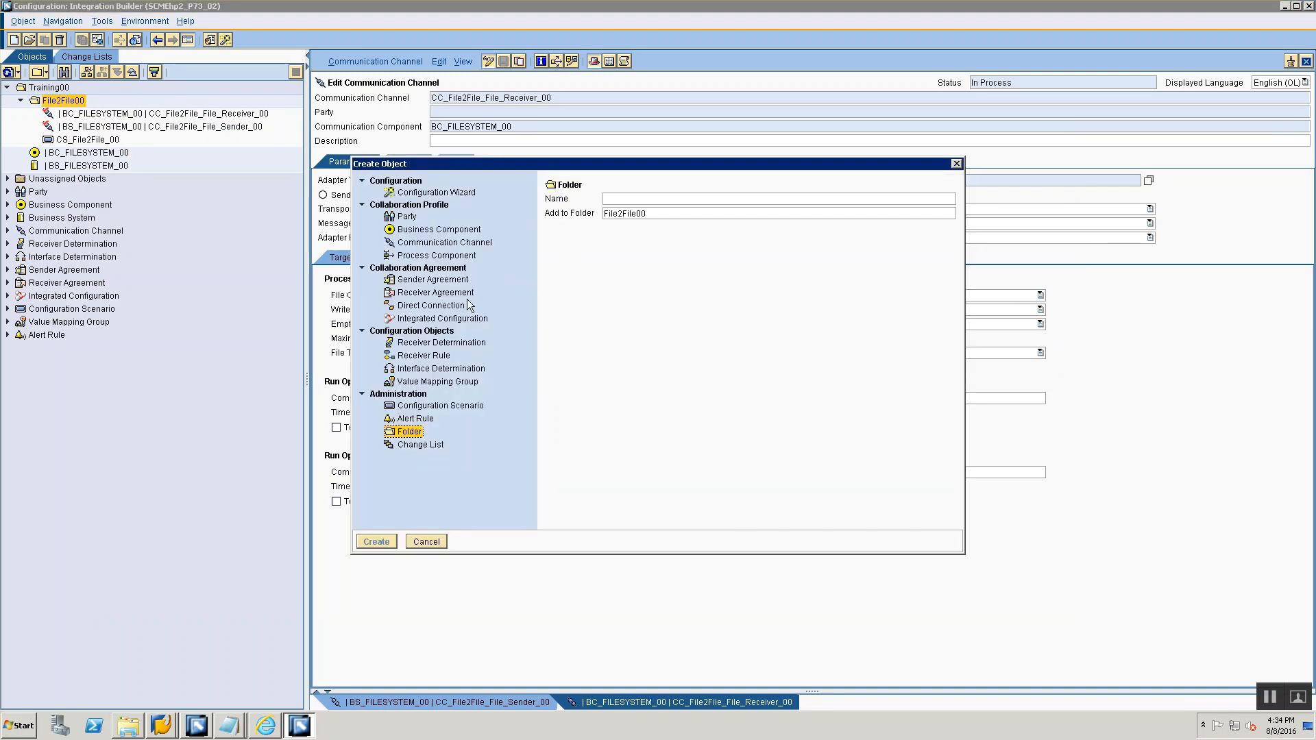
left_click(457, 279)
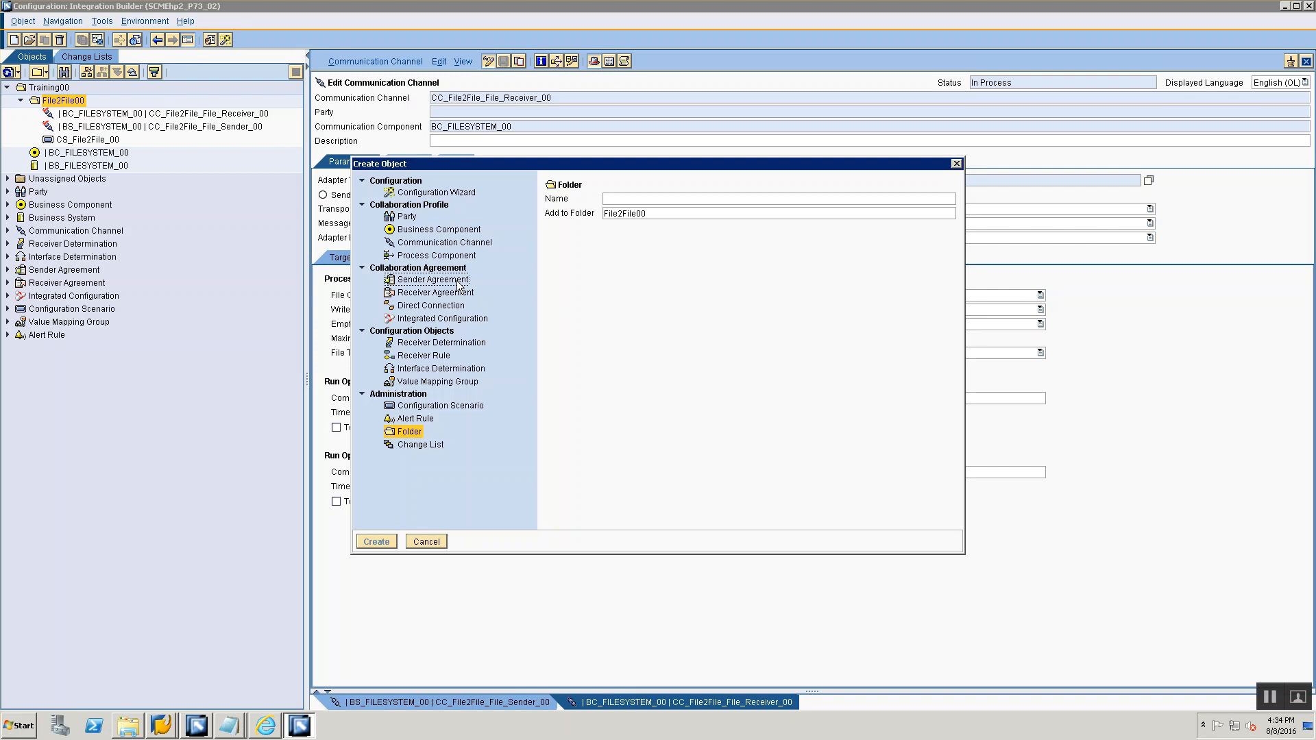
- Choose BS_FILESYSTEM_00 as the sender agreement's communication component
left_click(723, 234)
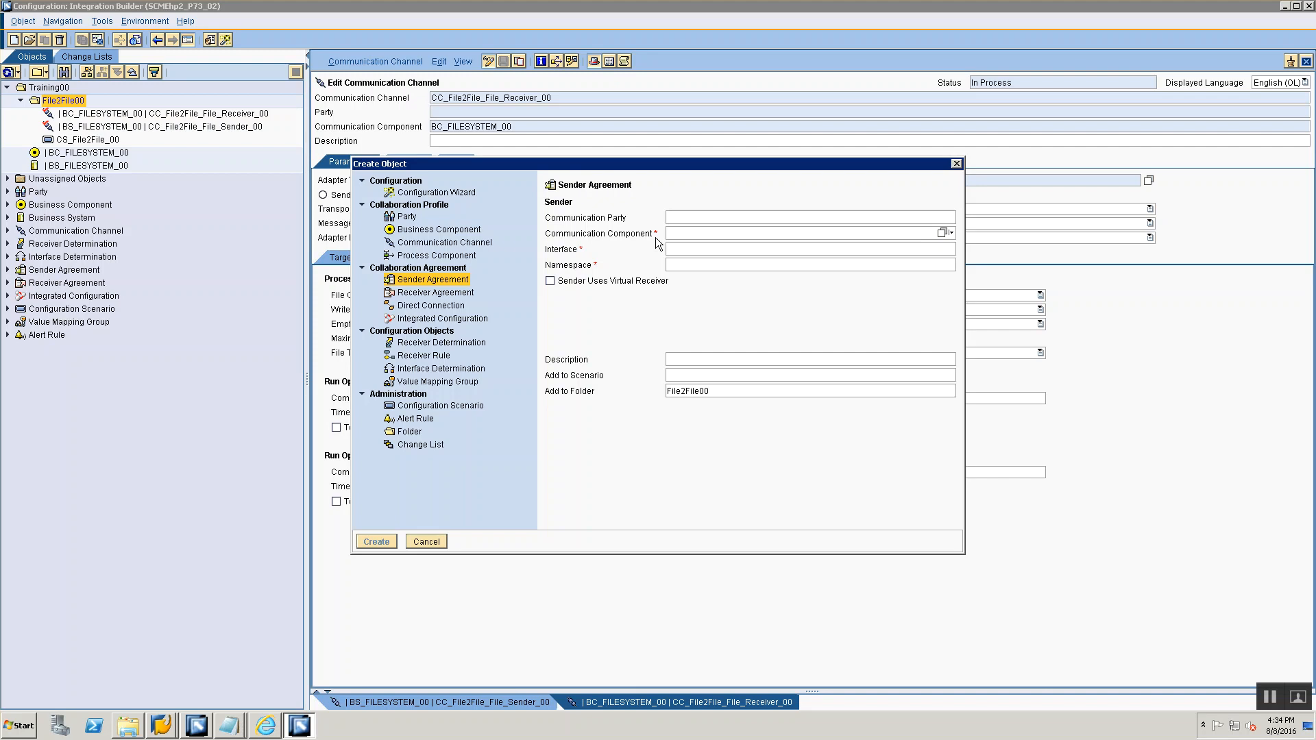
left_click(942, 233)
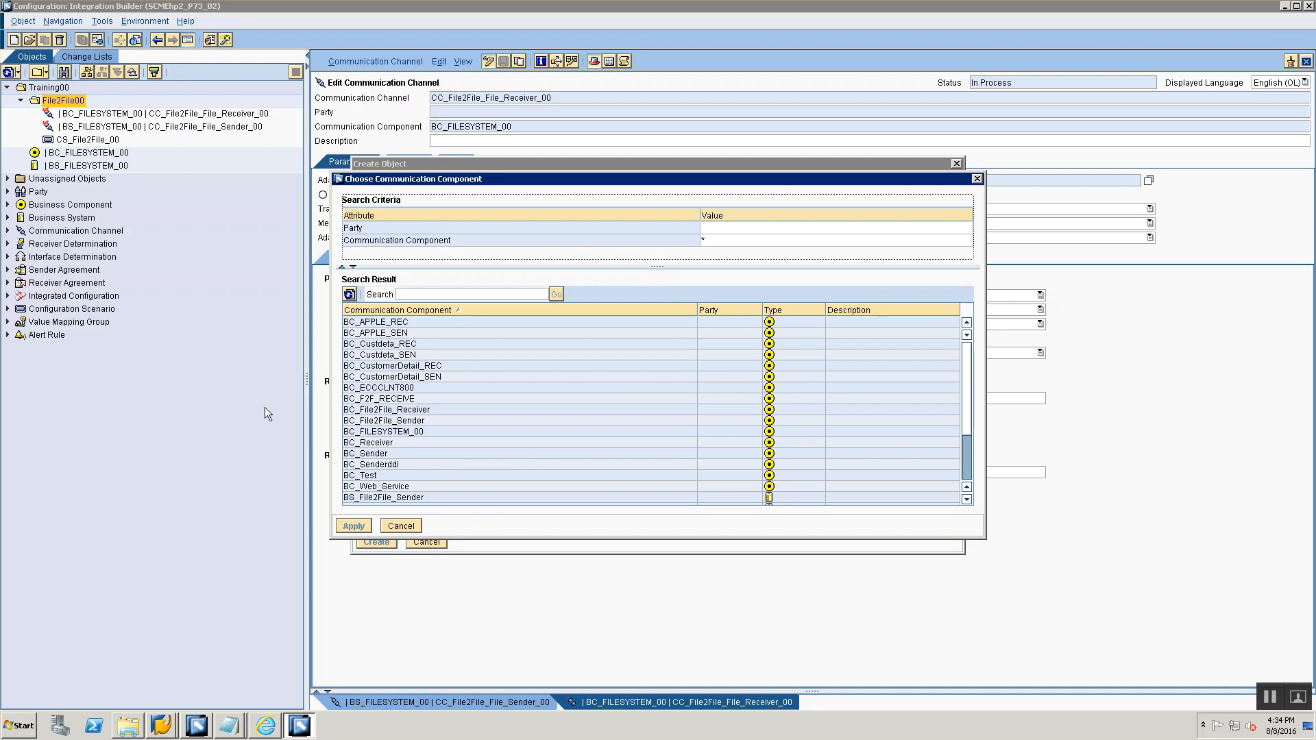
left_click(410, 498)
scroll(410, 495, "down", 3)
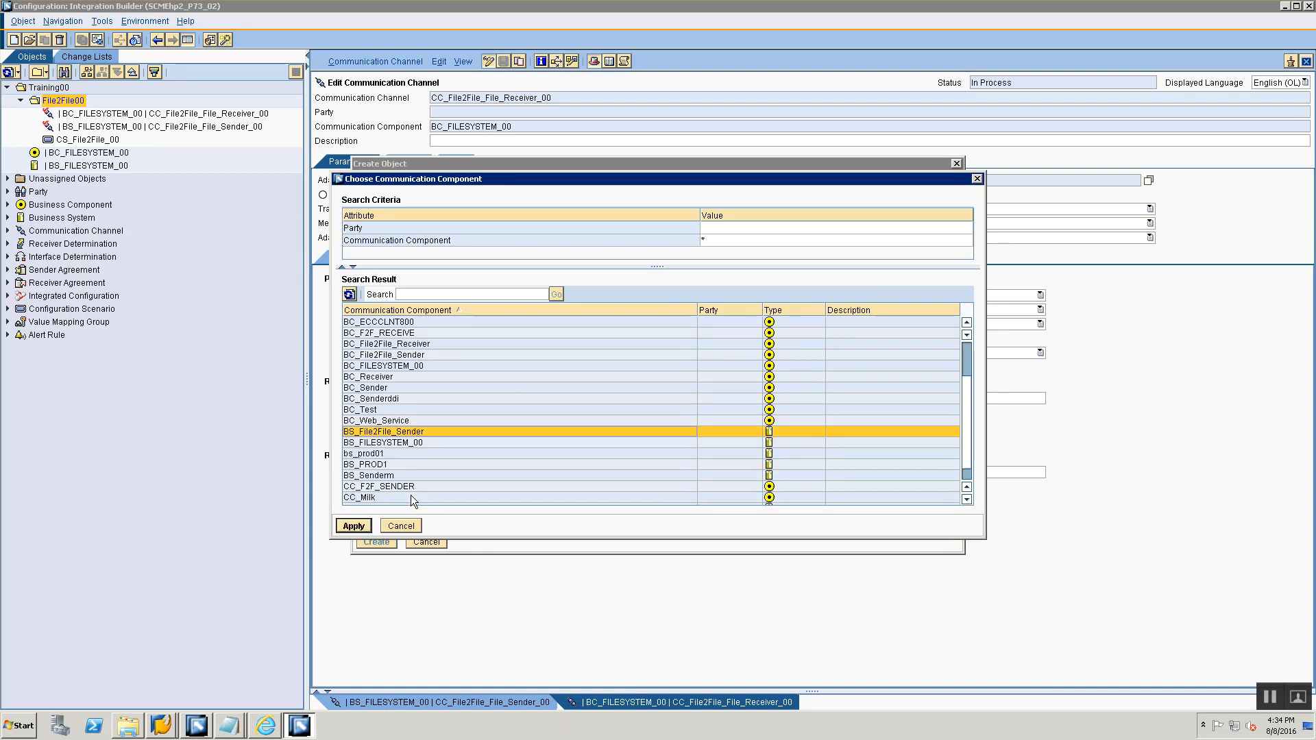
left_click(389, 423)
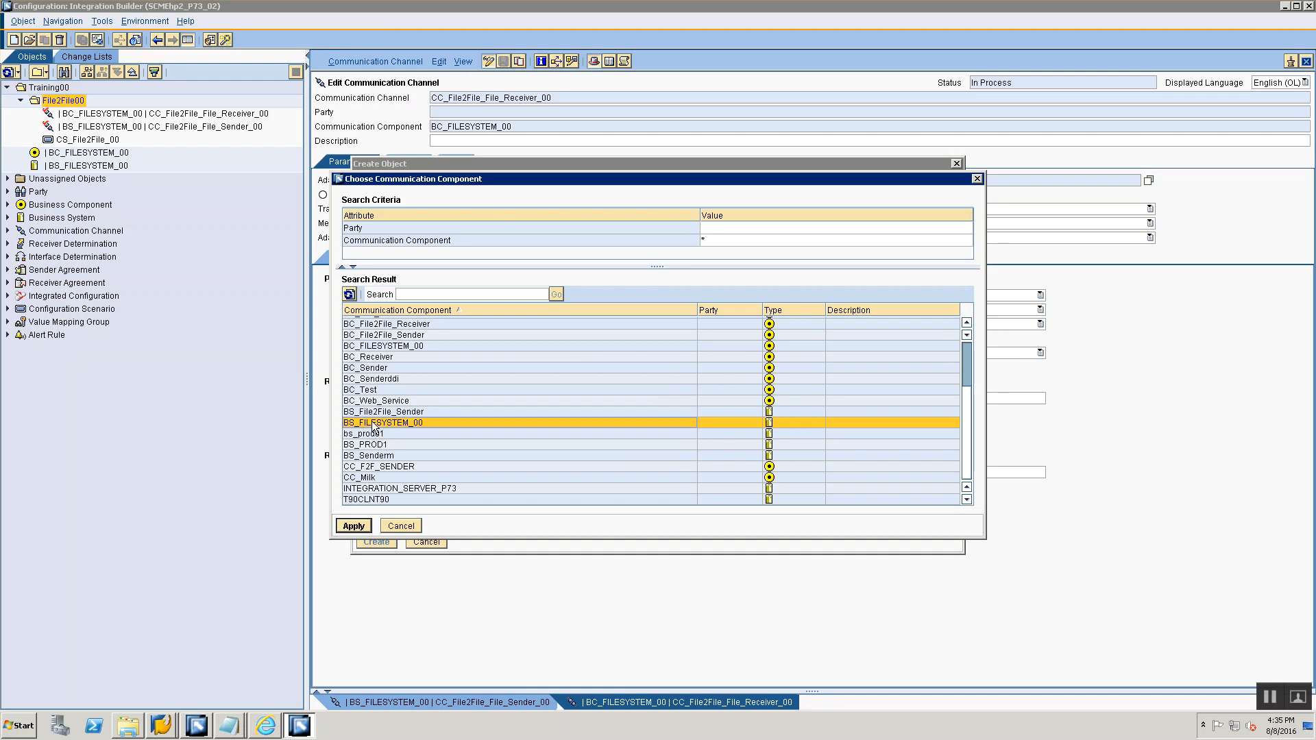
left_click(354, 525)
left_click(690, 253)
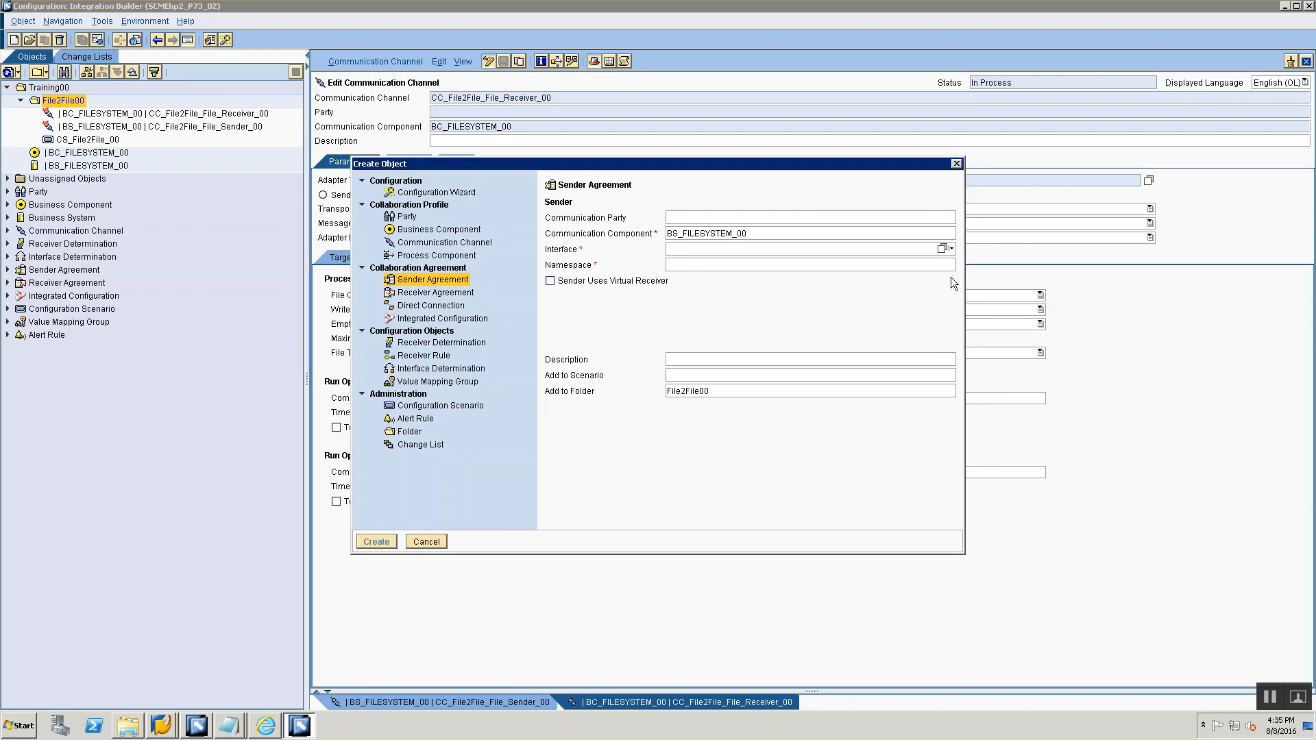
left_click(942, 249)
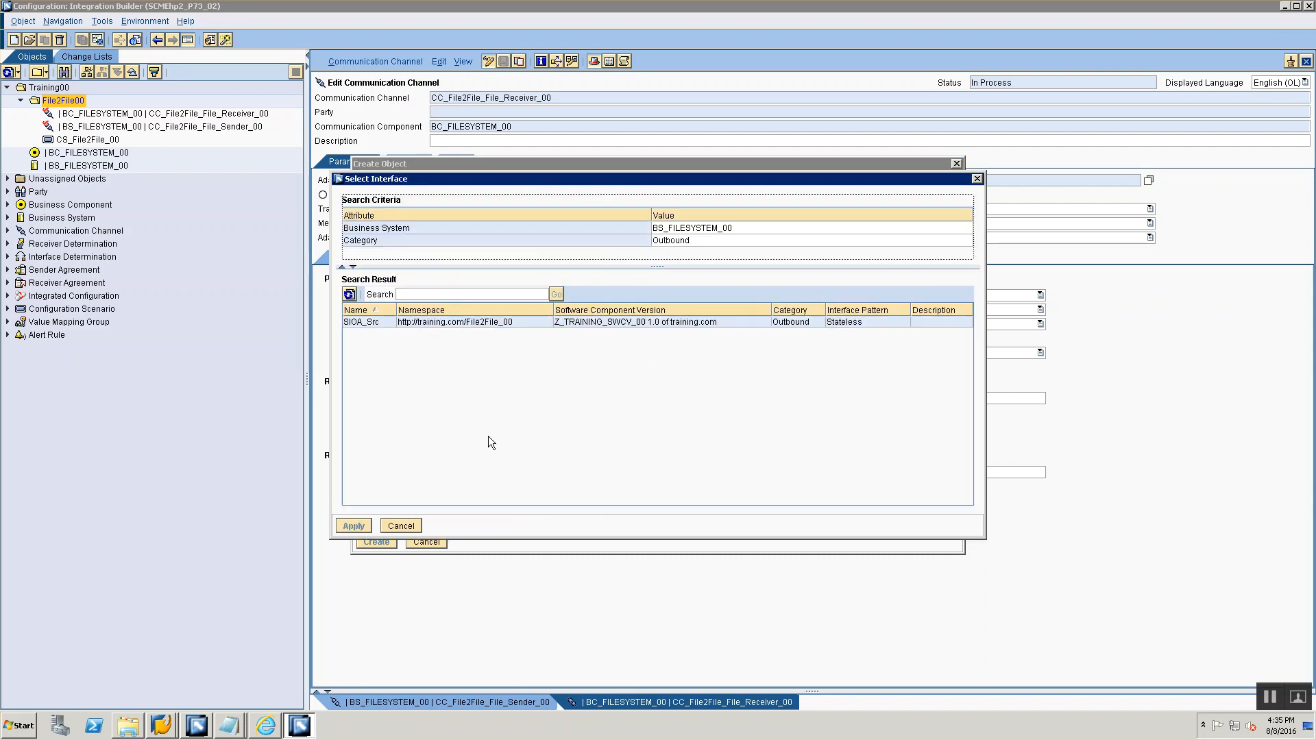
left_click(382, 321)
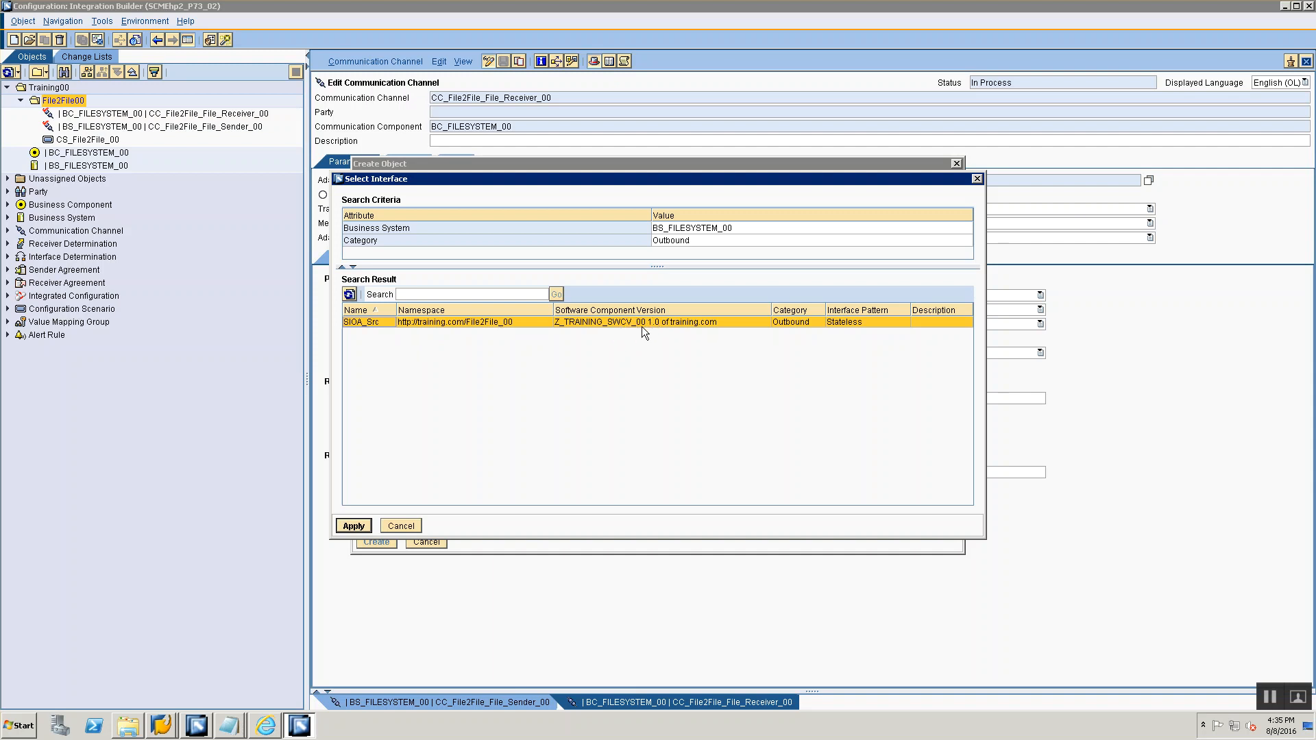
left_click(365, 525)
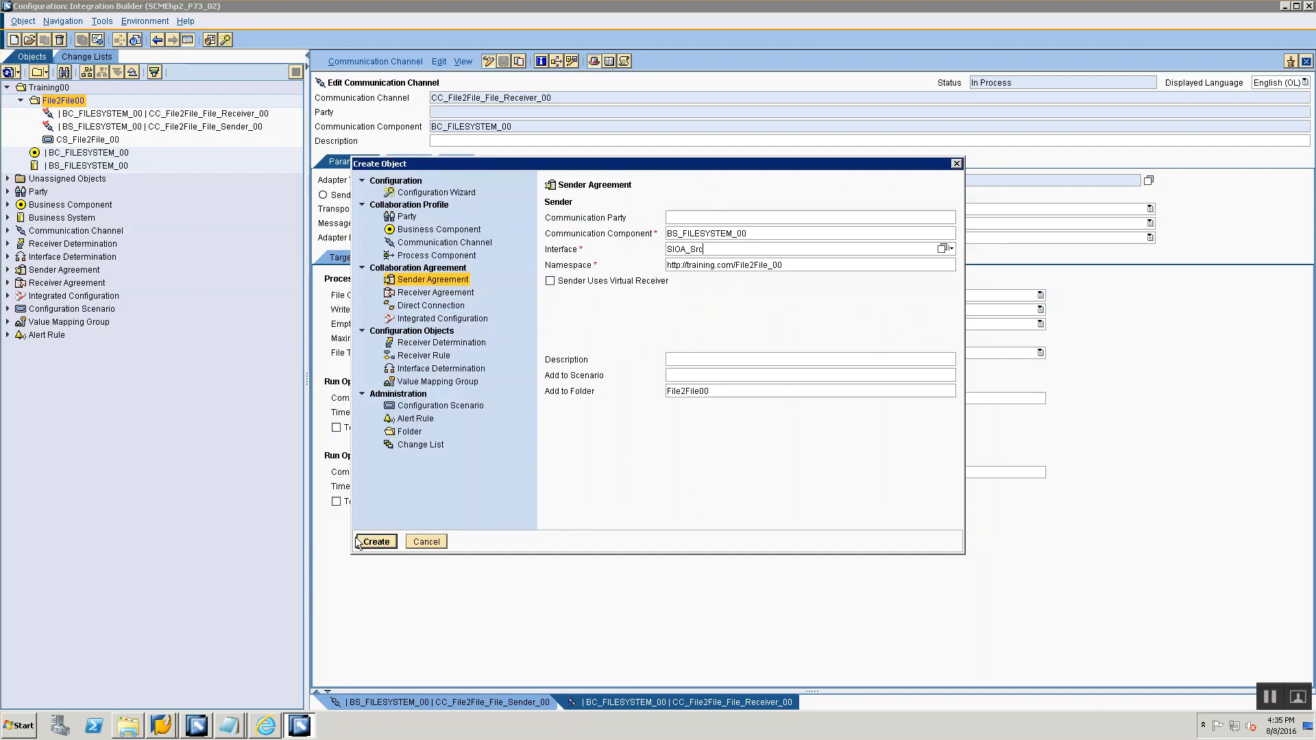
- Add the sender agreement to configuration scenario CS_File2File_00 and create it
left_click(706, 374)
left_click(949, 377)
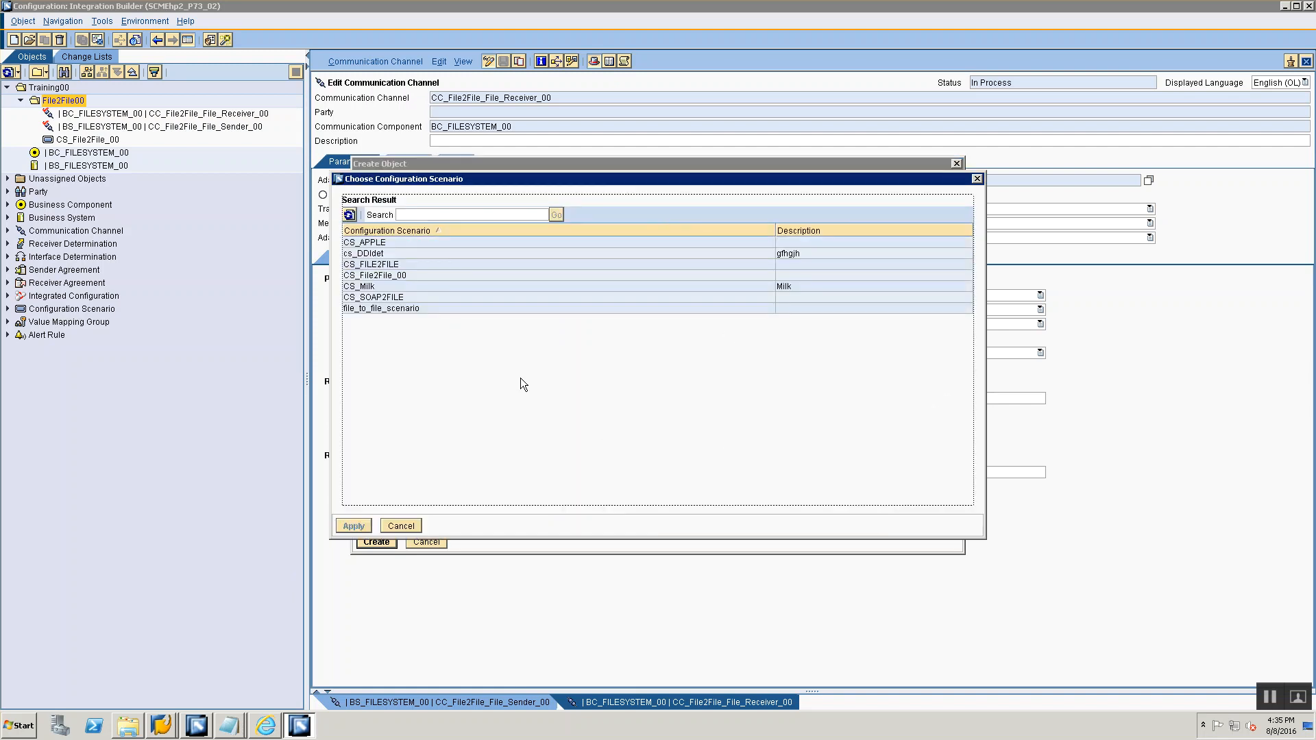
left_click(379, 276)
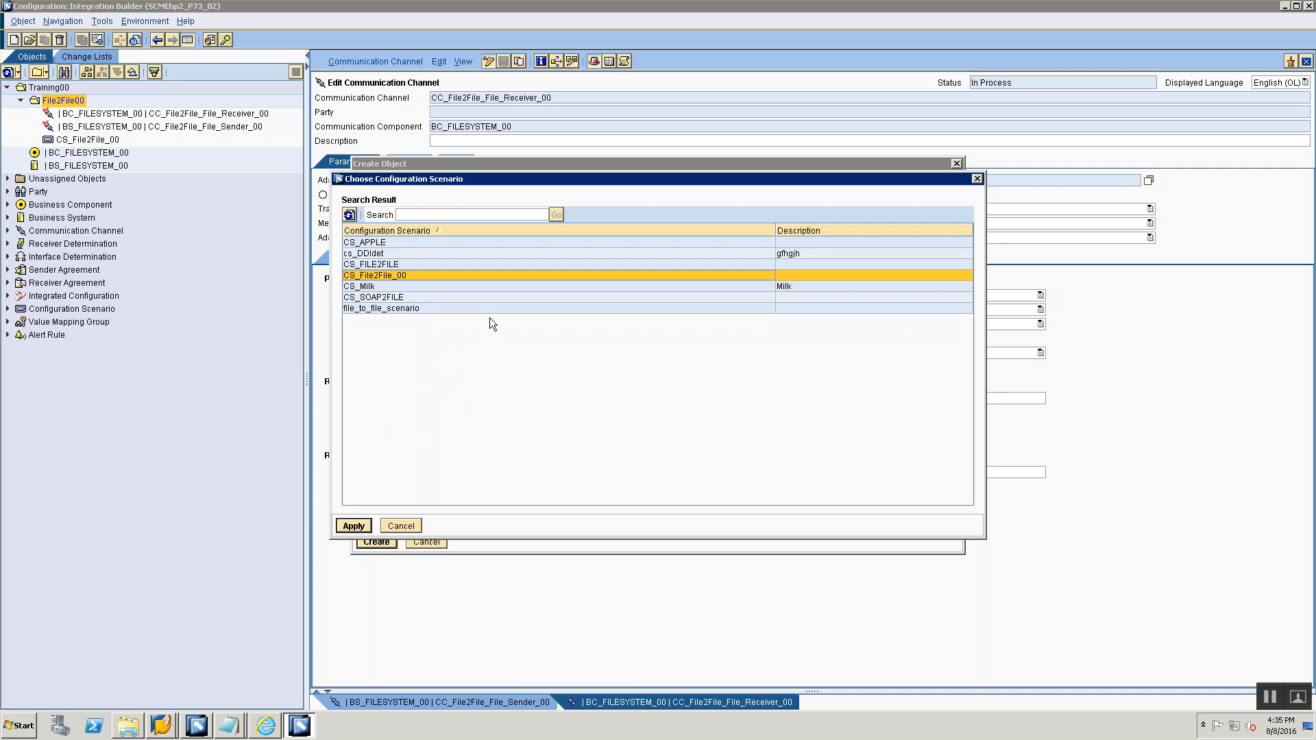
left_click(353, 526)
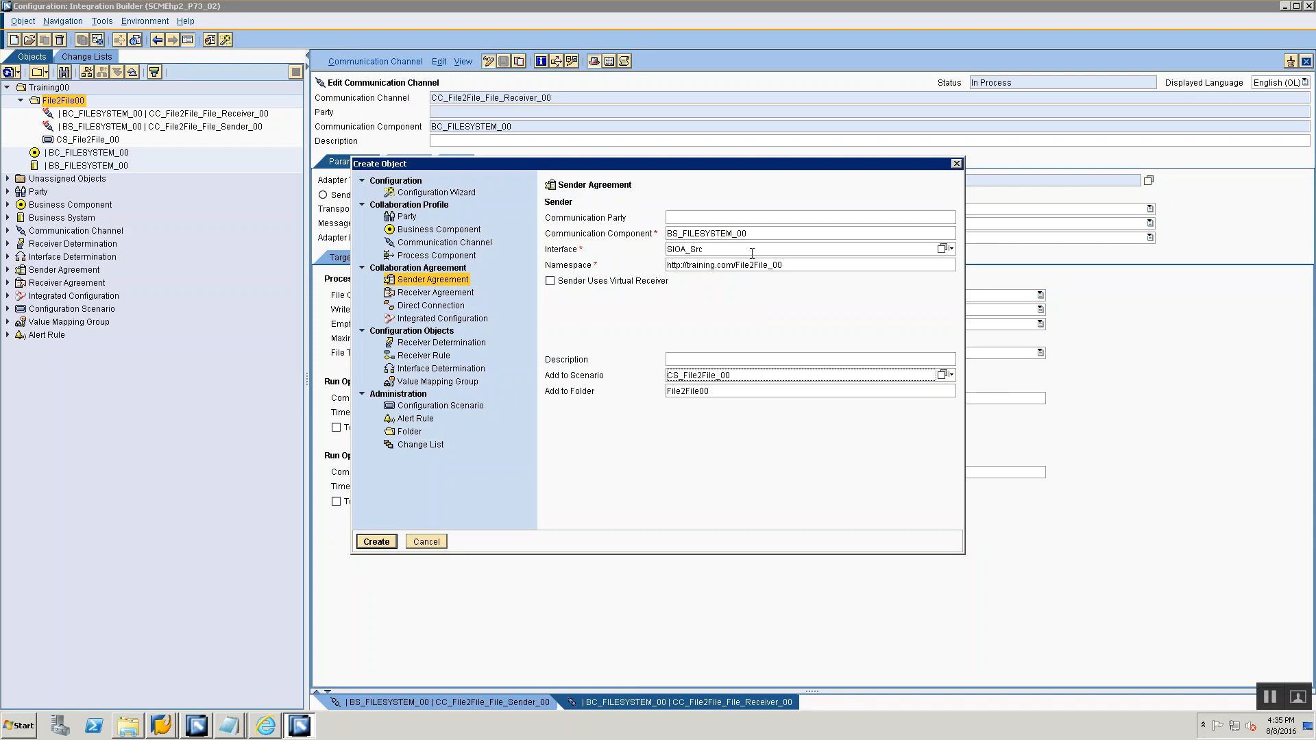
left_click(386, 545)
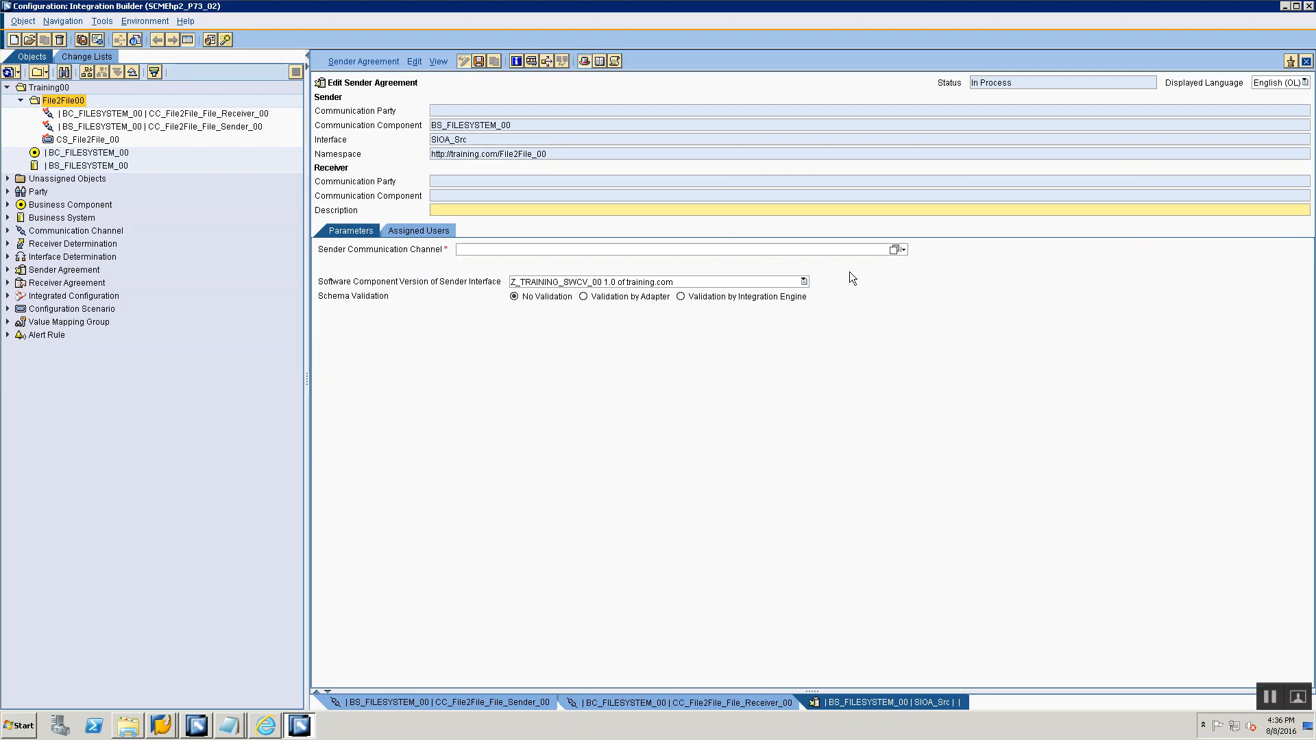
- Assign CC_File2File_File_Sender_00 as the Sender Communication Channel, save the agreement and select it in the File2File00 folder
left_click(895, 251)
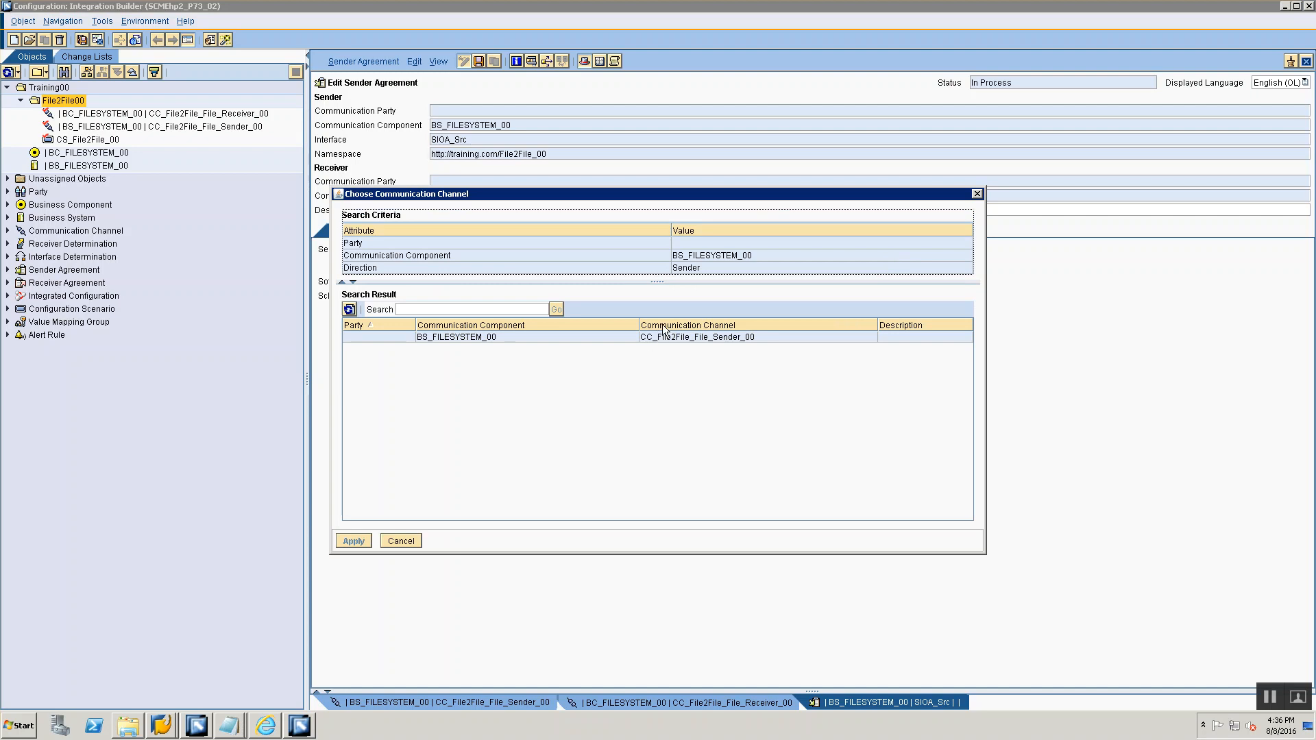
left_click(664, 338)
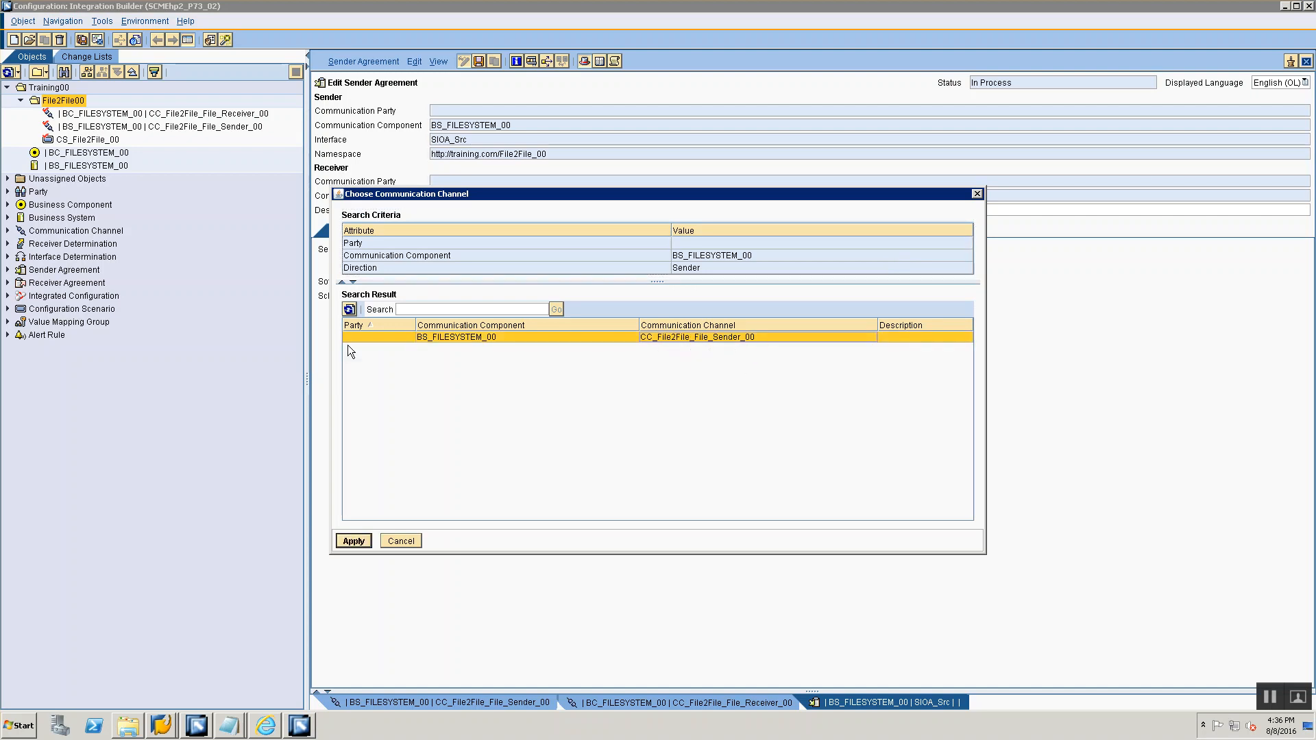
key("alt+Tab")
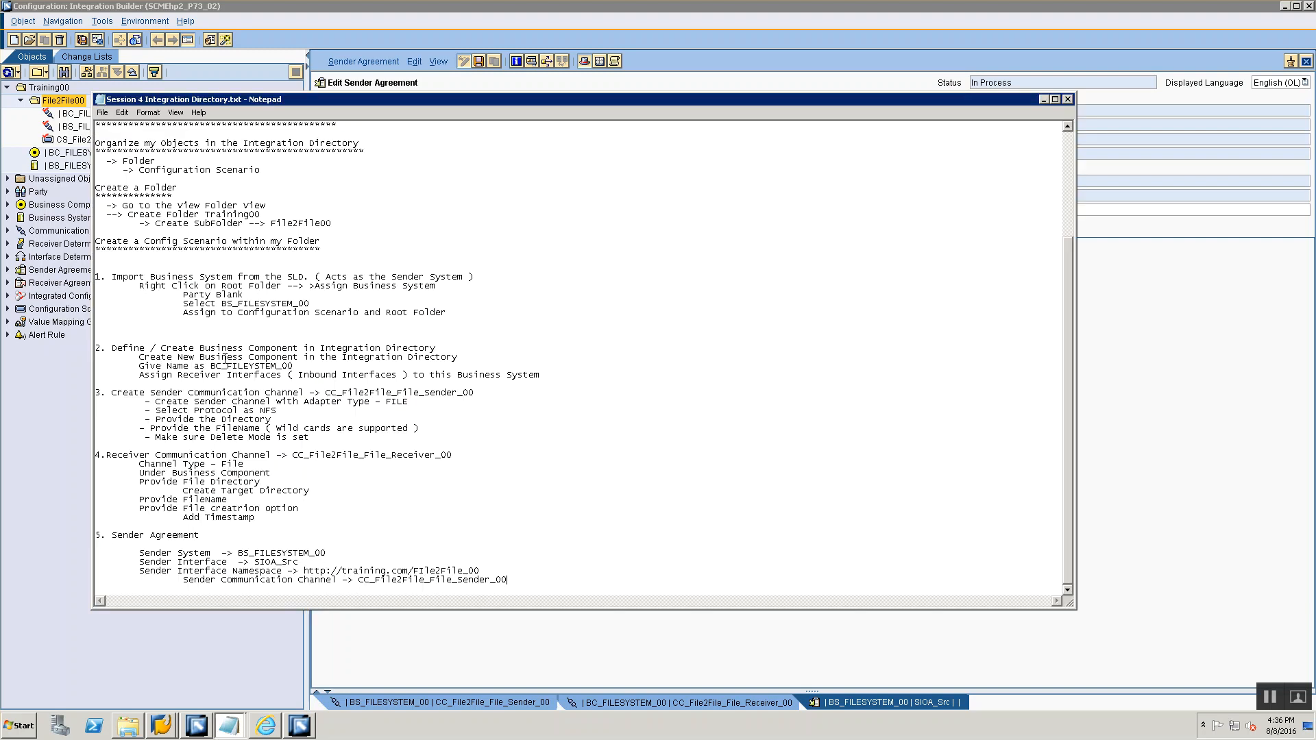
key("alt+Tab")
key("alt+Tab")
key("alt+Tab")
key("ctrl+s")
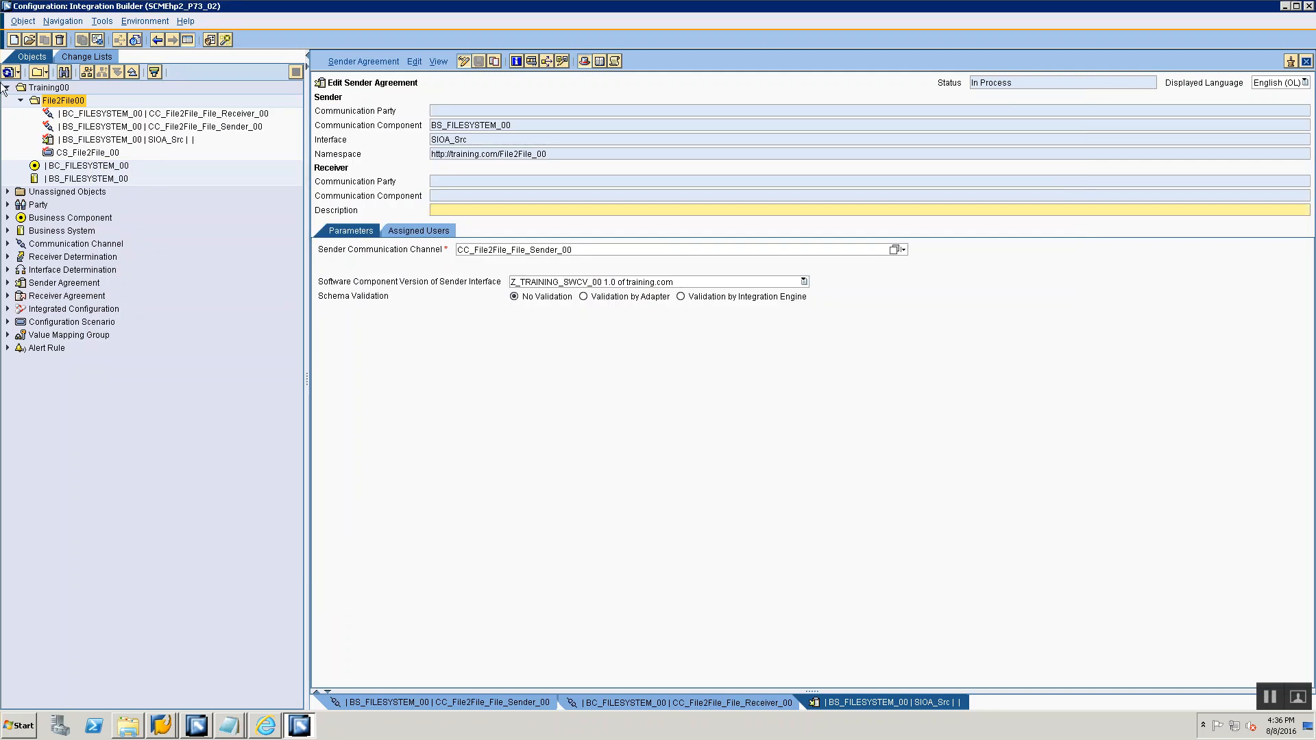
left_click(75, 128)
left_click(76, 141)
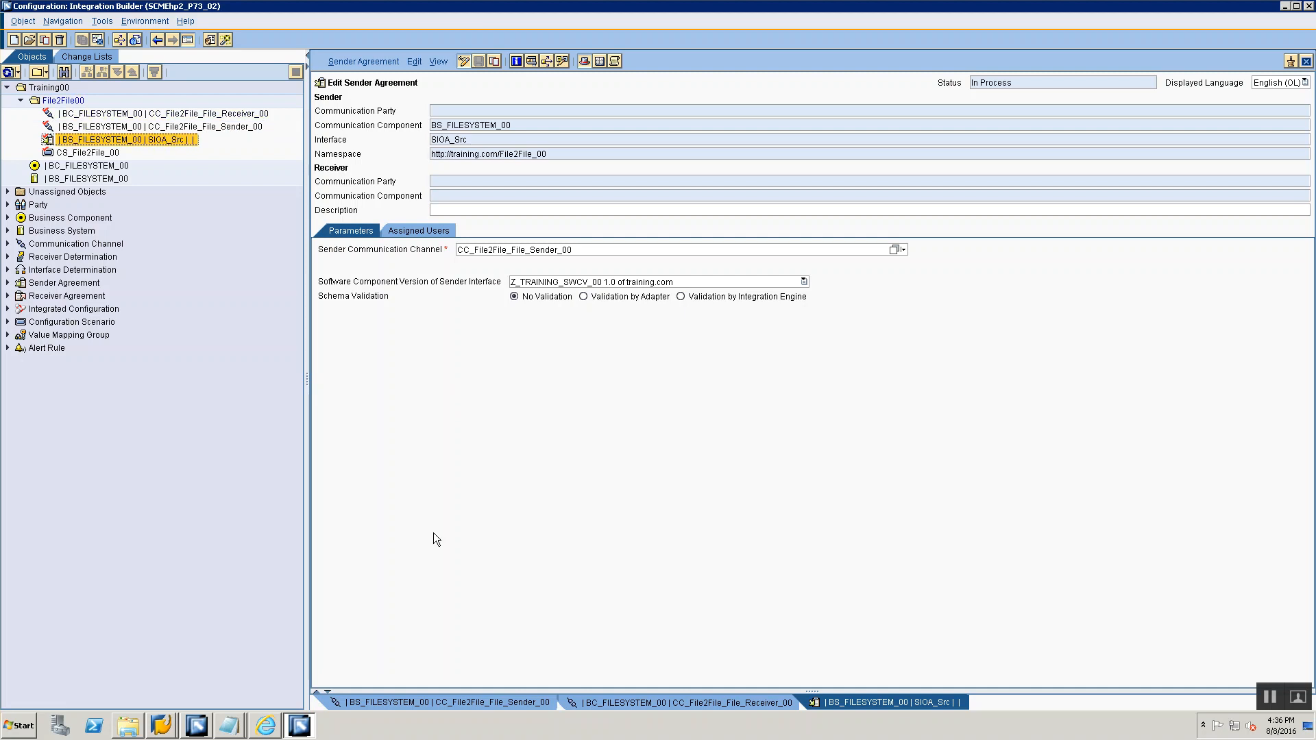
- Switch to the Notepad notes and add the heading "6. Receiver Determination" below the Sender Agreement item
key("alt+Tab")
key("Return")
key("Return")
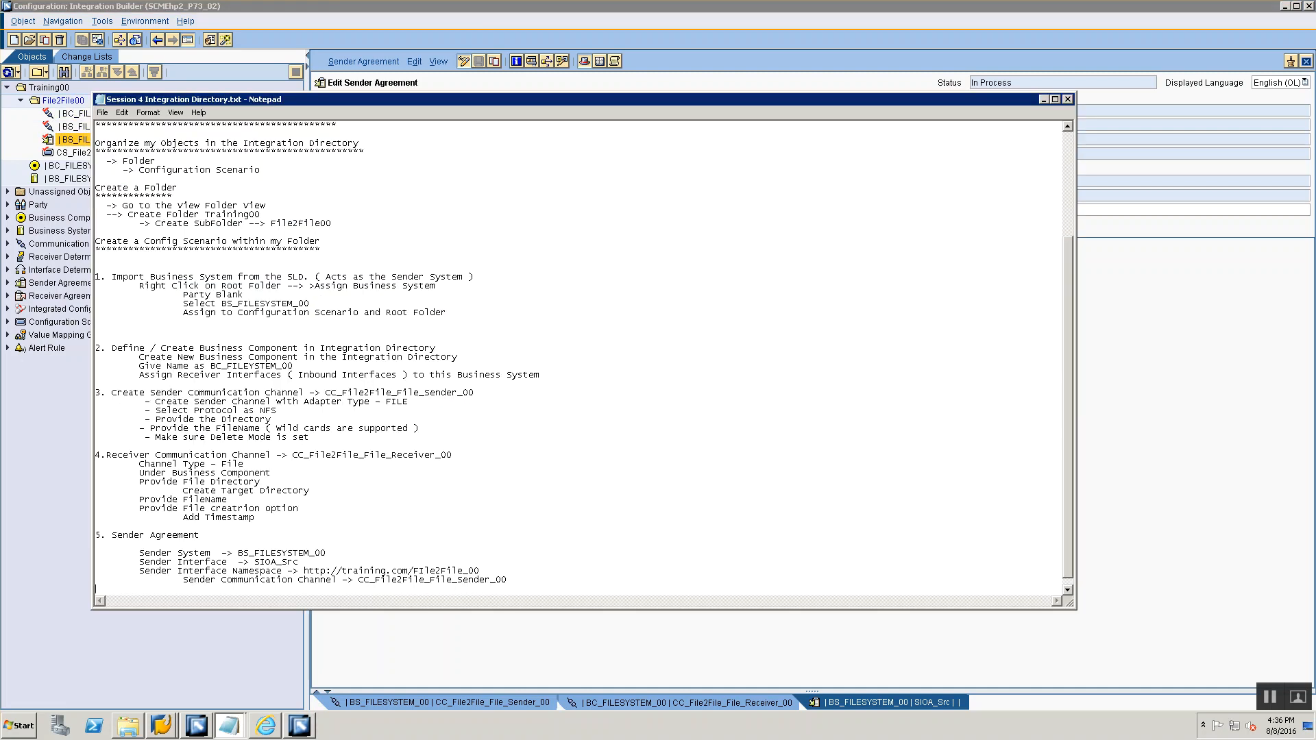
type("6.")
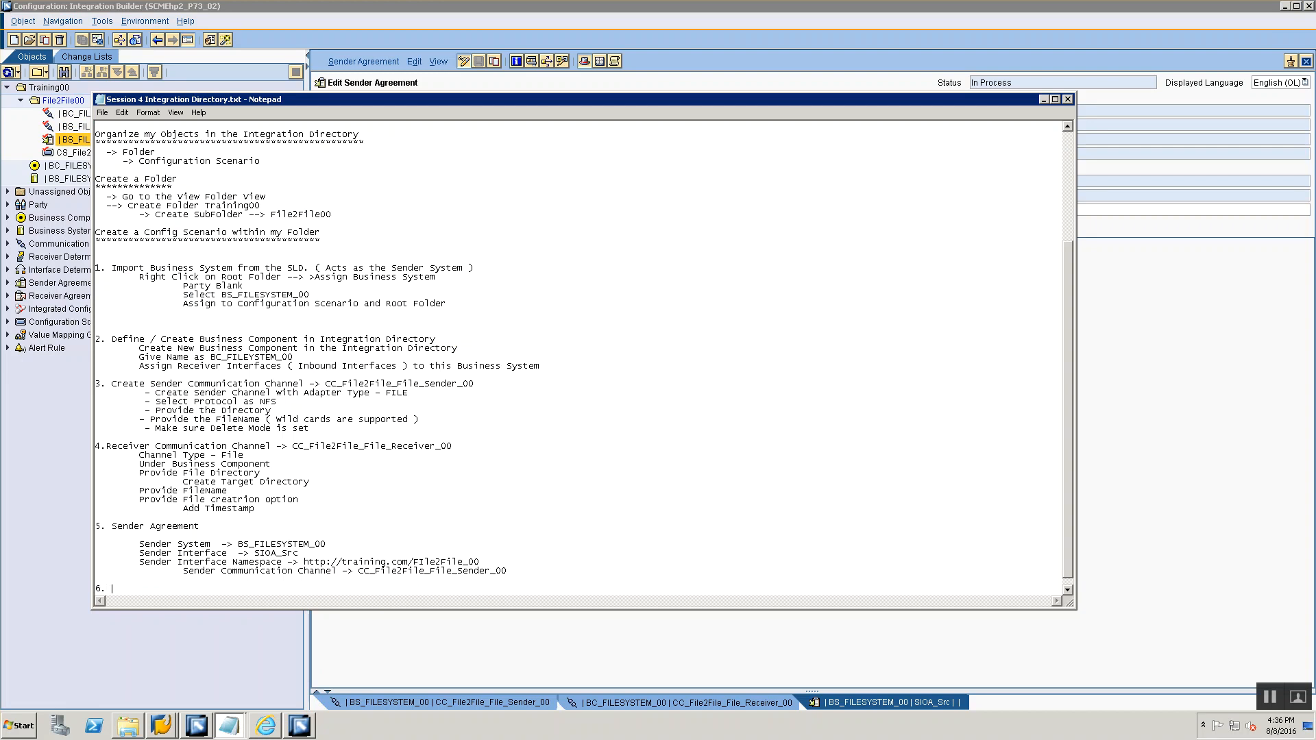
scroll(413, 338, "up", 5)
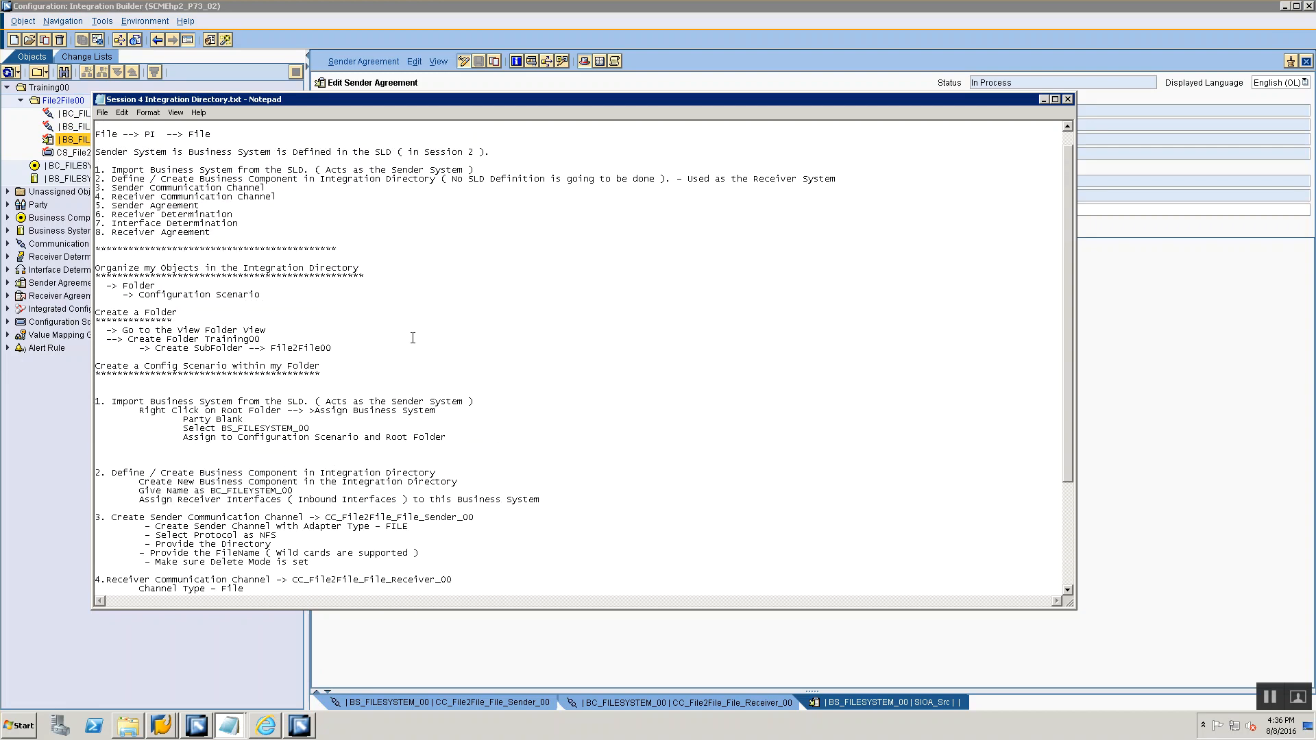
scroll(185, 274, "down", 5)
type("Receiver Determination")
- List Sender System, Sender Interface and Sender Interface Namespace under item 6, with Receiver System indented further below
key("Return")
key("Tab")
type("Sender System")
key("Return")
key("Tab")
type("Sender Interface")
key("Return")
key("Tab")
type("Sender Interface Namespa")
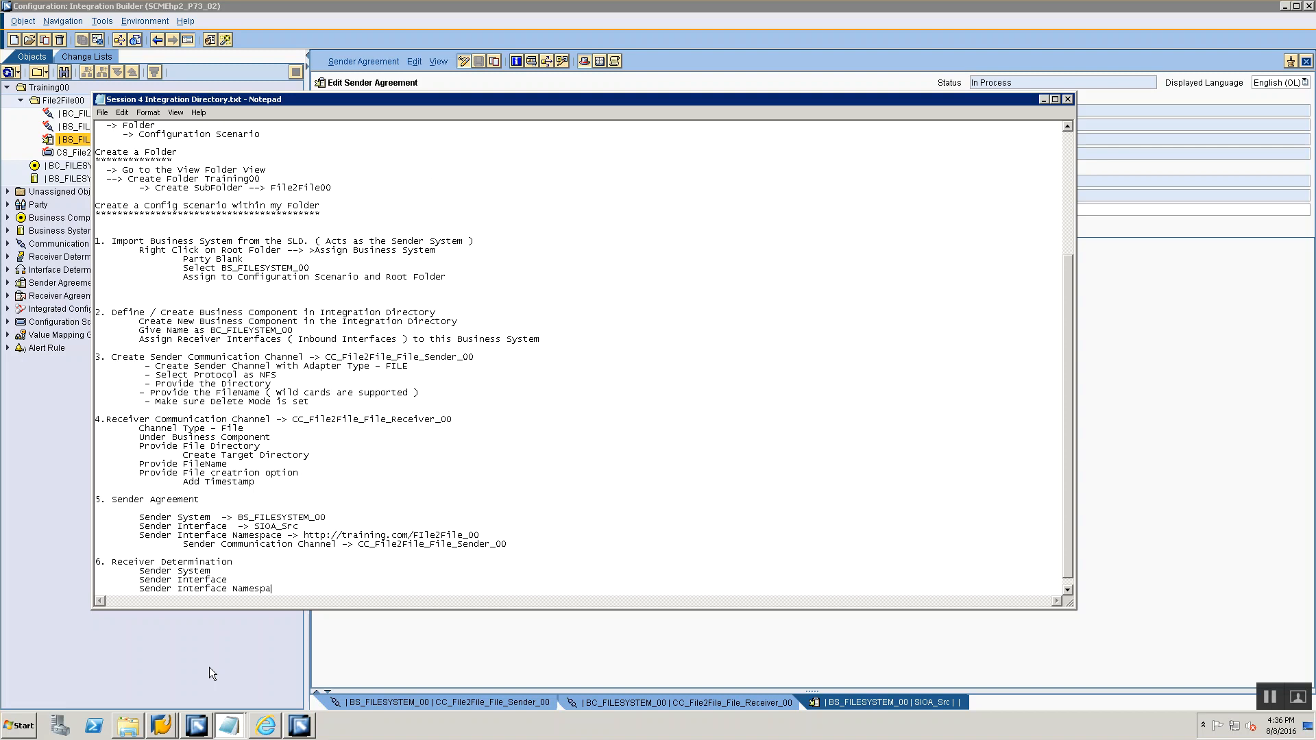
type("ce")
key("Return")
key("Tab")
key("Tab")
type("Receiver Systemk")
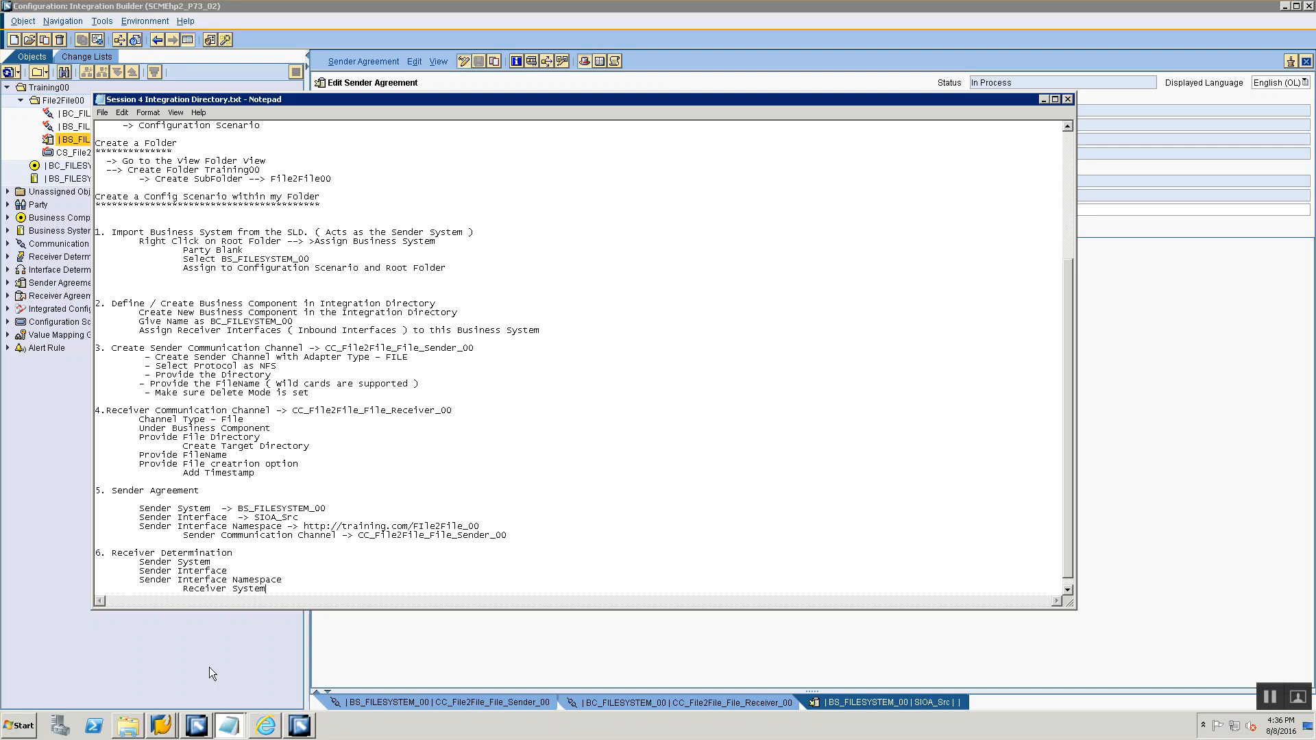
- Copy BS_FILESYSTEM_00 from item 5 as the Sender System value of item 6
left_click_drag(239, 509, 332, 510)
key("ctrl+c")
left_click(239, 564)
type("->")
key("ctrl+v")
- Replace the three sender lines of item 6 with the completed Sender System, Interface and Namespace lines from item 5
left_click_drag(139, 509, 499, 526)
key("ctrl+c")
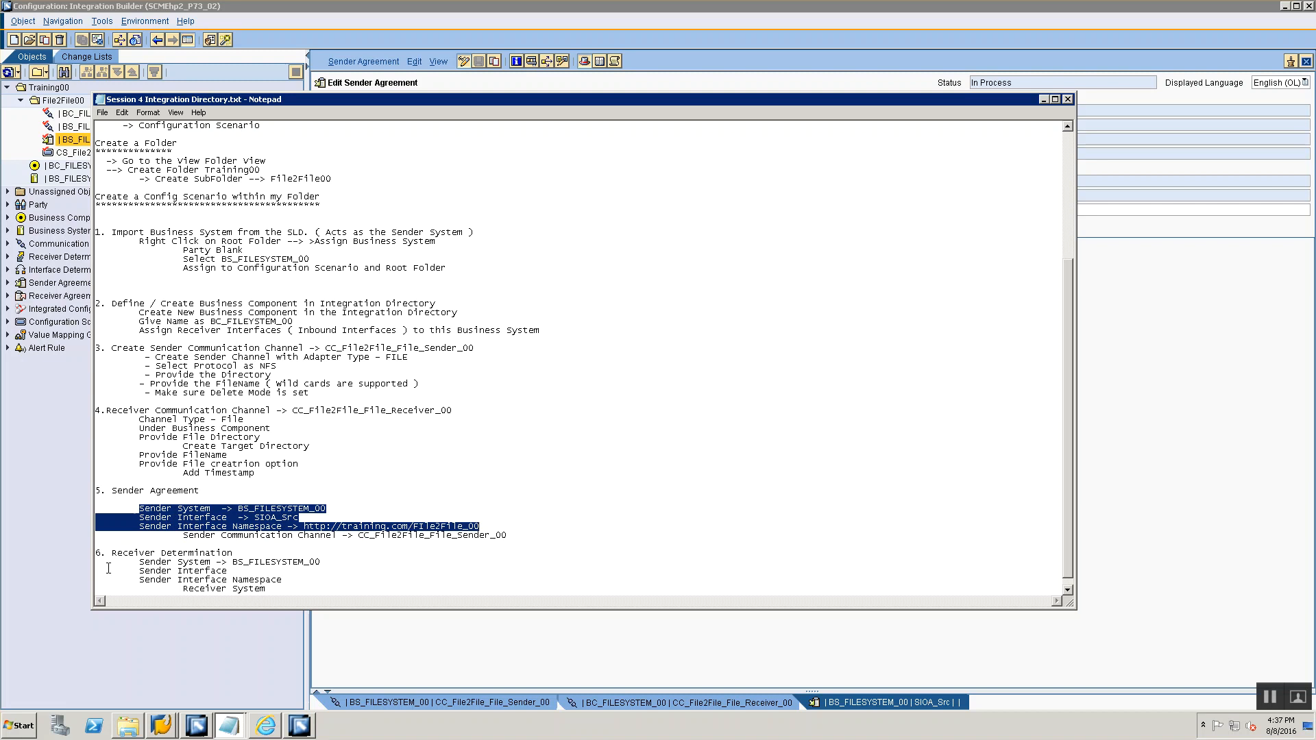
left_click_drag(139, 563, 299, 584)
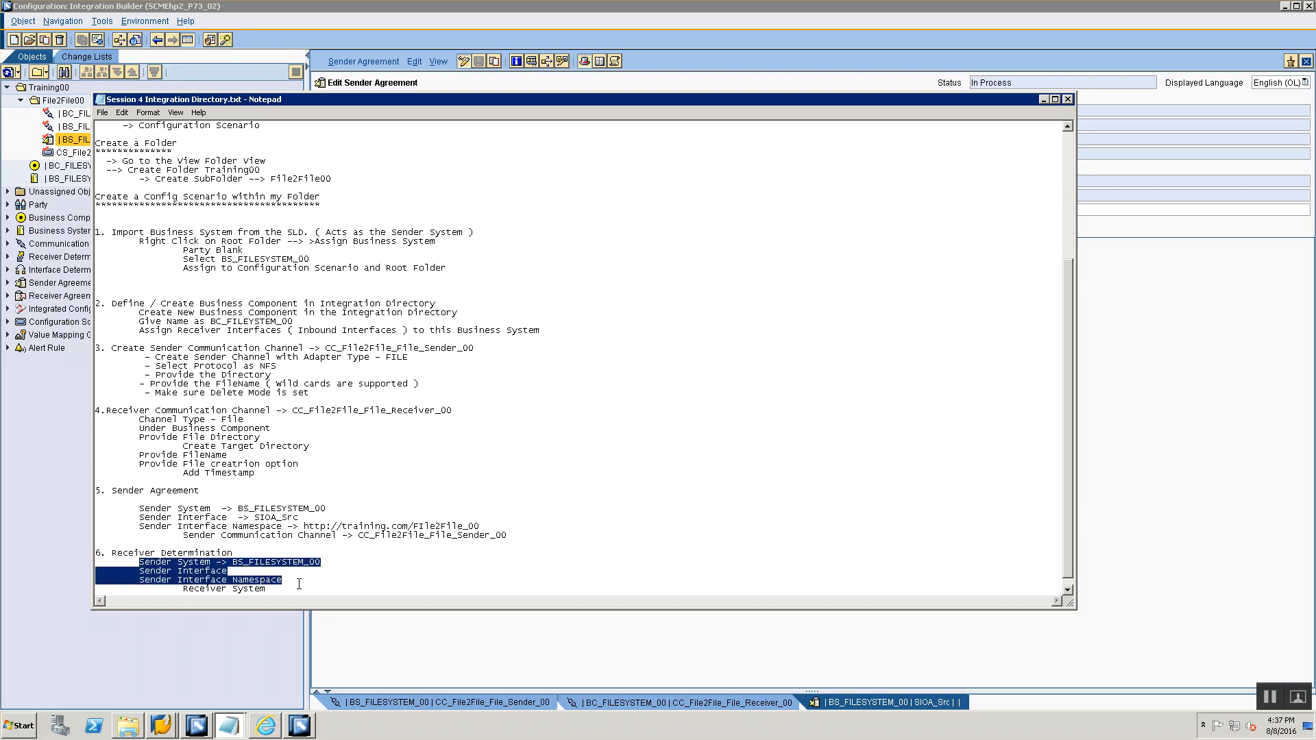
key("ctrl+v")
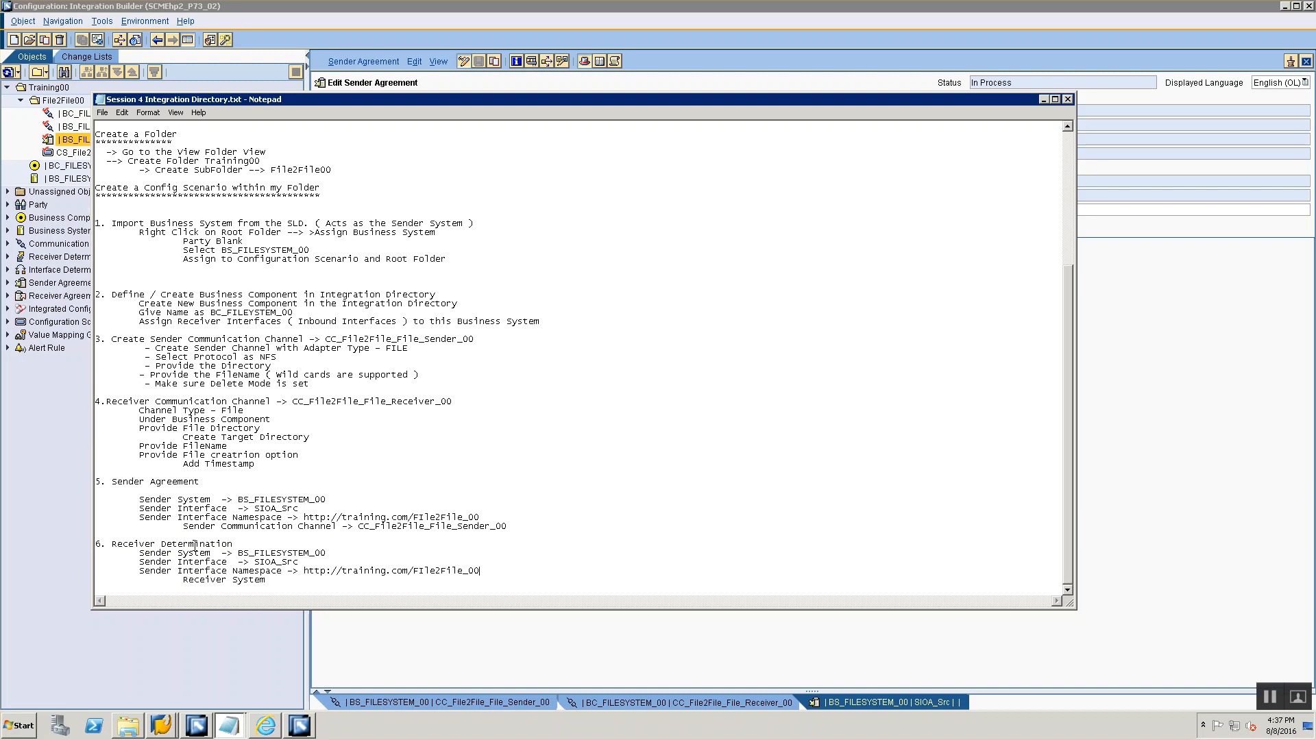
- Note BC_FILESYSTEM_00 as the Receiver System of item 6, preceded by an arrow
left_click_drag(182, 529, 345, 528)
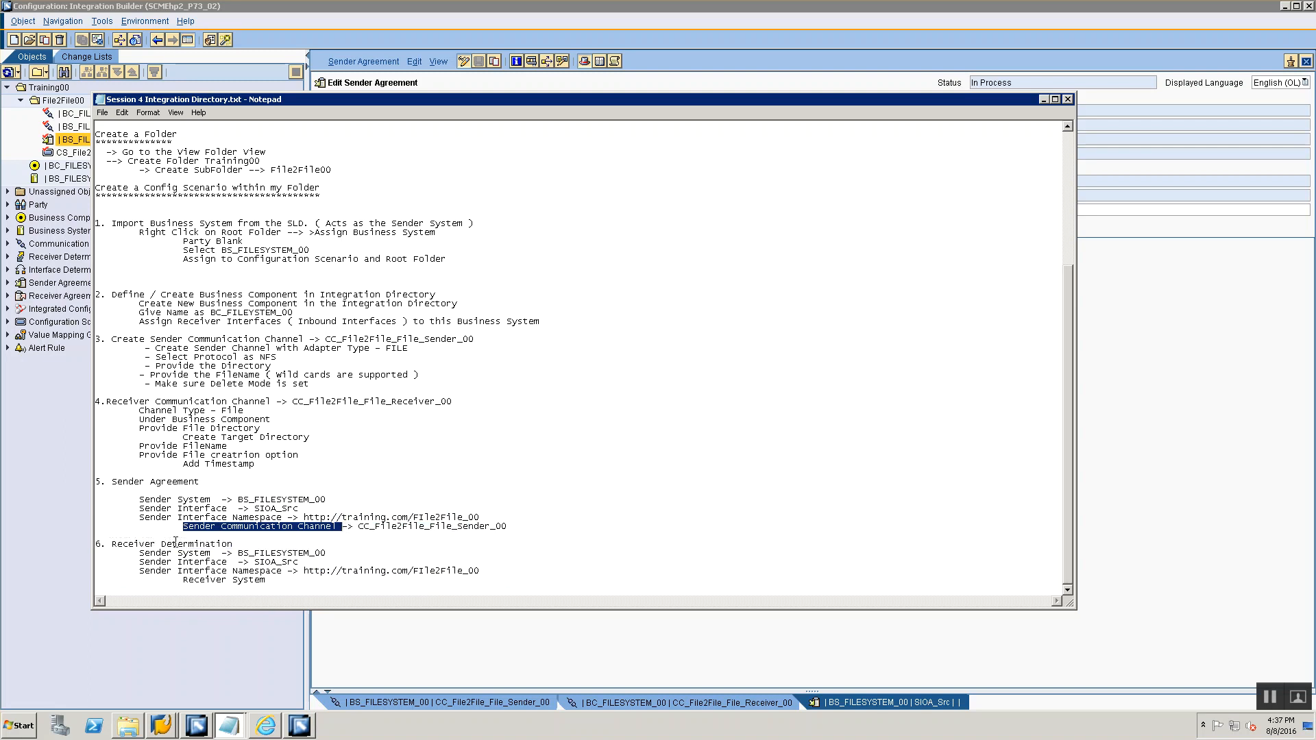
left_click(270, 582)
type("-> BC_FIL")
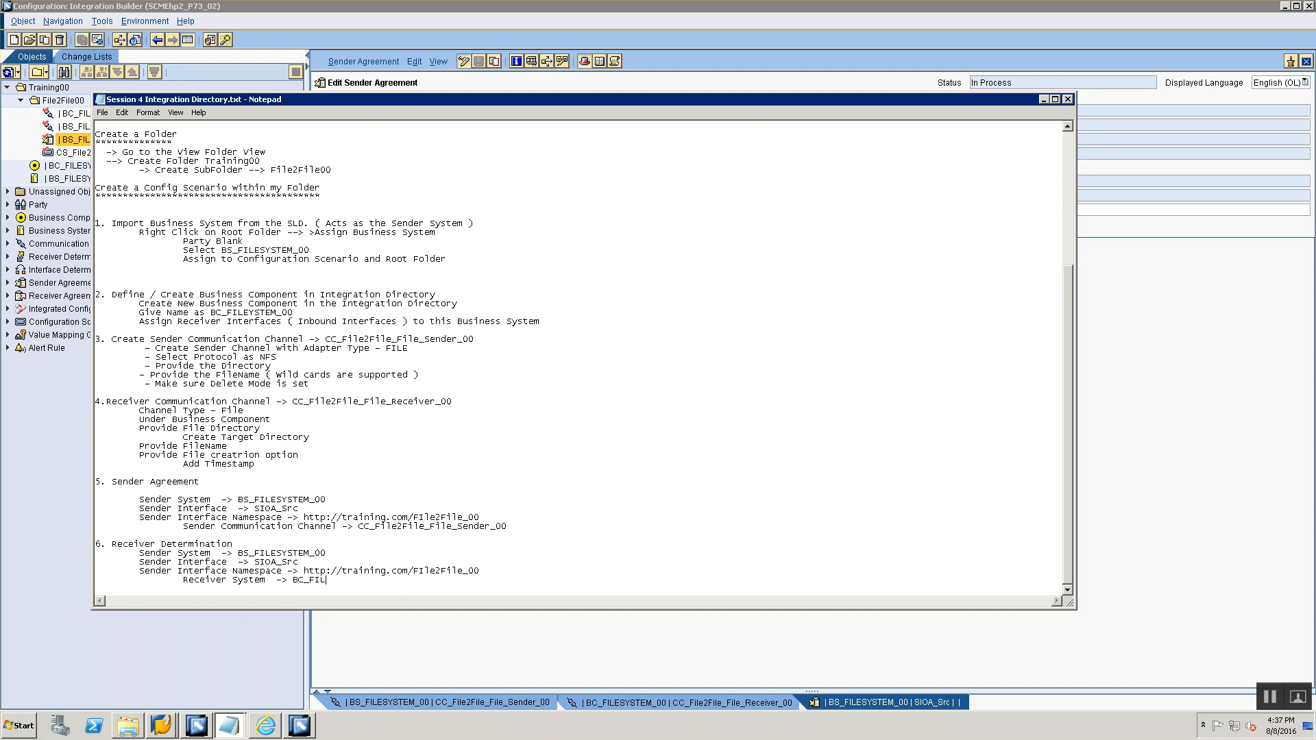
type("ESYSTEM_00")
- Switch to the Integration Builder and start creating a Receiver Determination from the SIOA_Src sender agreement
key("alt+Tab")
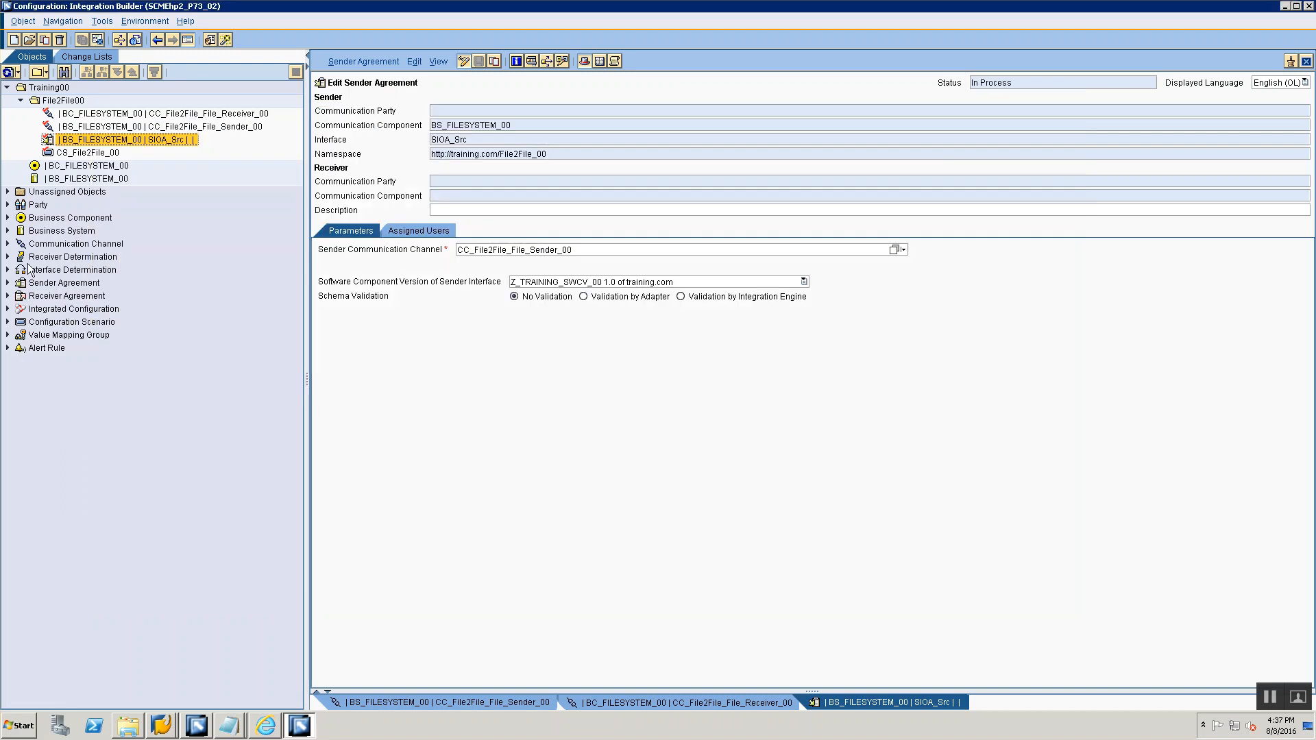
right_click(56, 138)
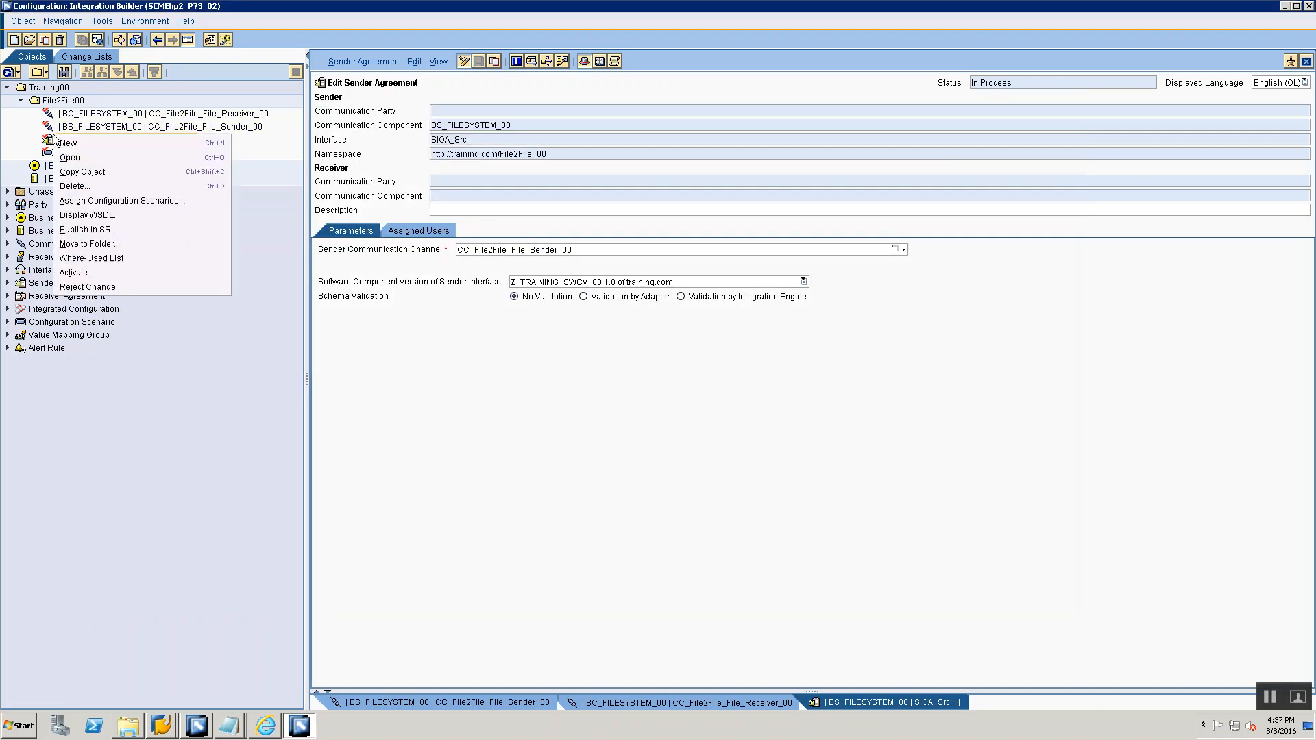
left_click(64, 141)
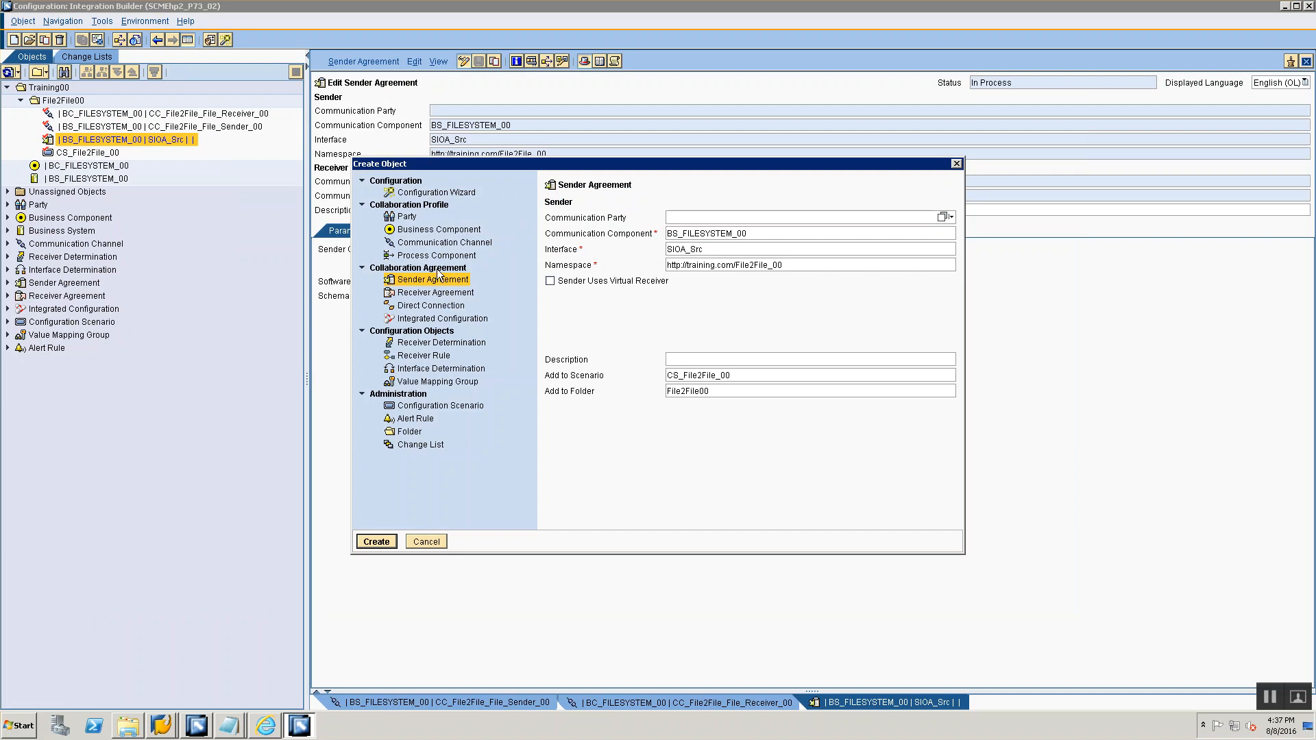
left_click(427, 342)
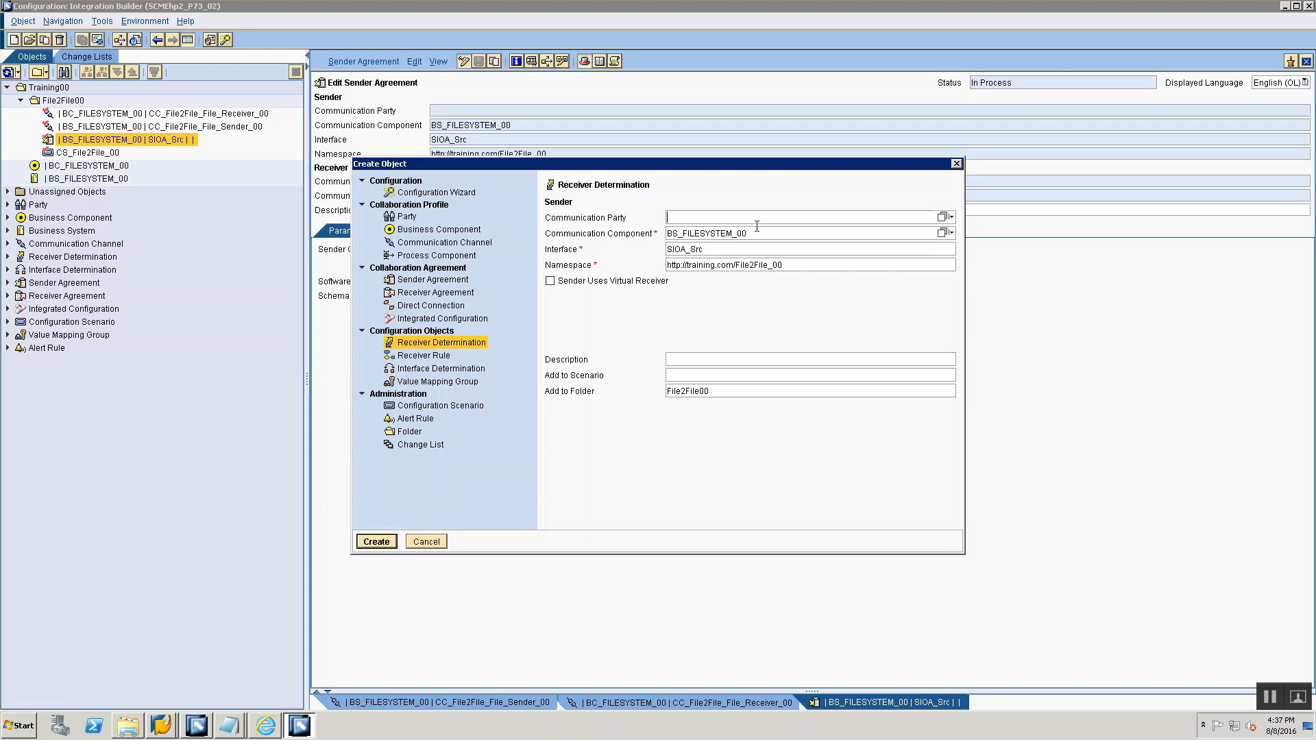
- Clear the prefilled sender communication component, interface and namespace of the new Receiver Determination
key("Tab")
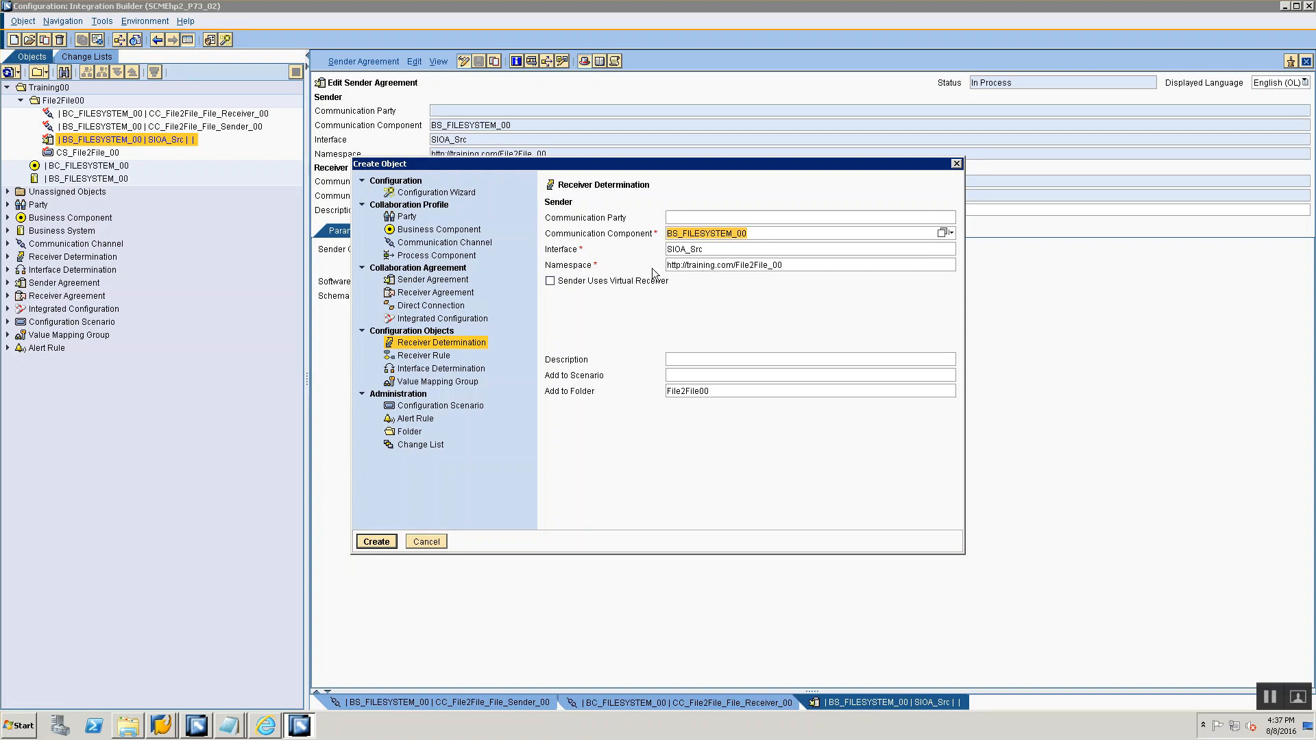
key("Tab")
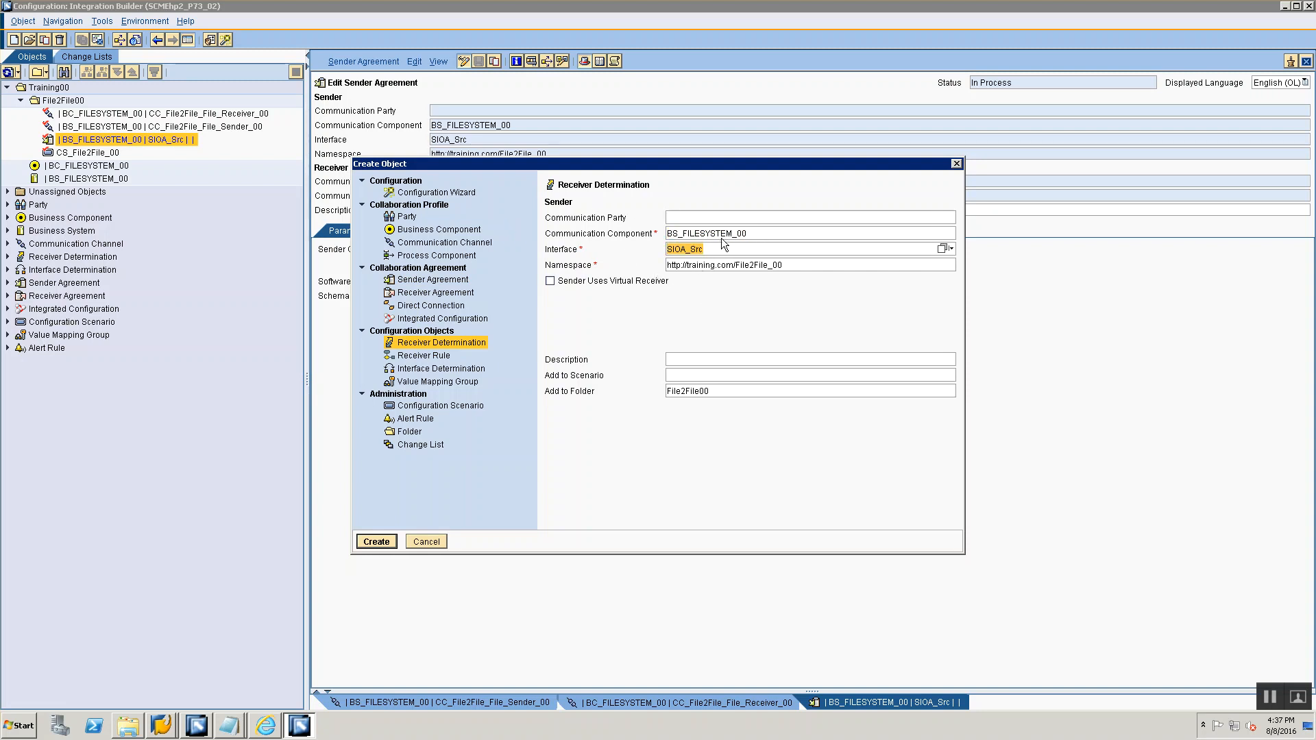
key("shift+Tab")
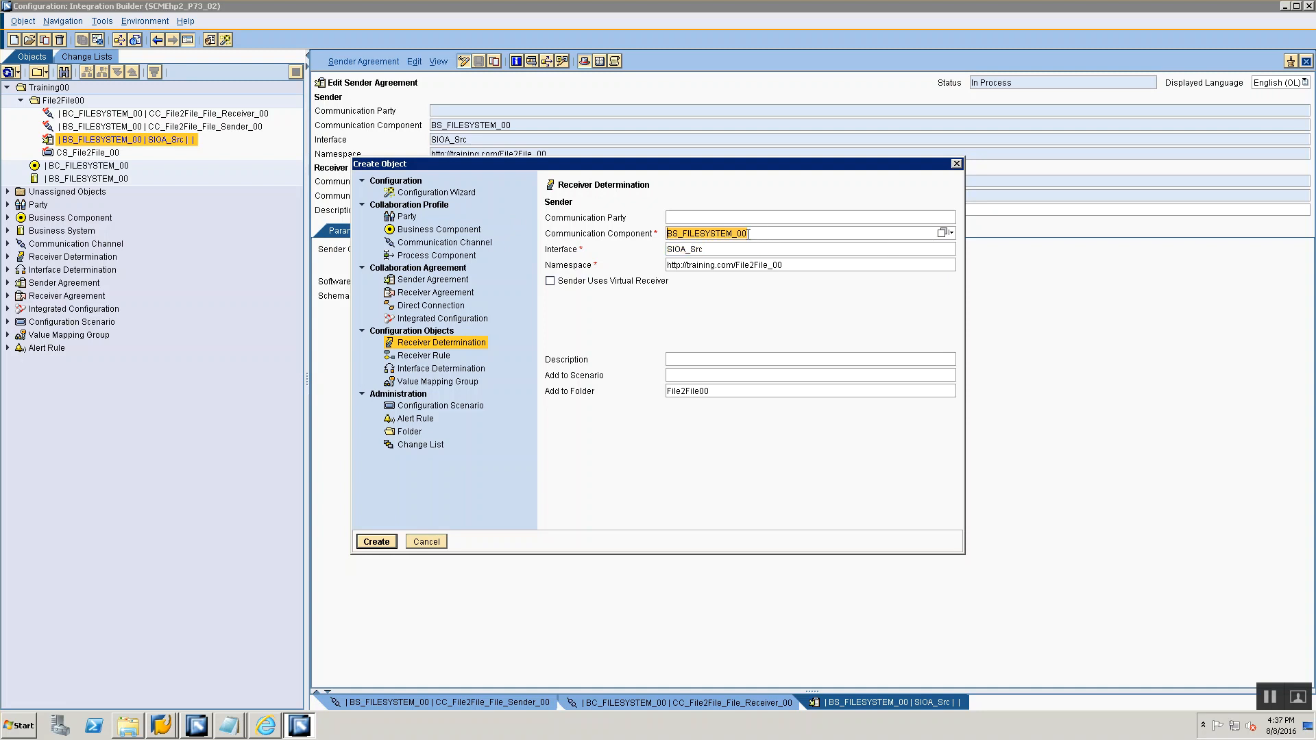
key("Delete")
key("Tab")
key("Delete")
key("Tab")
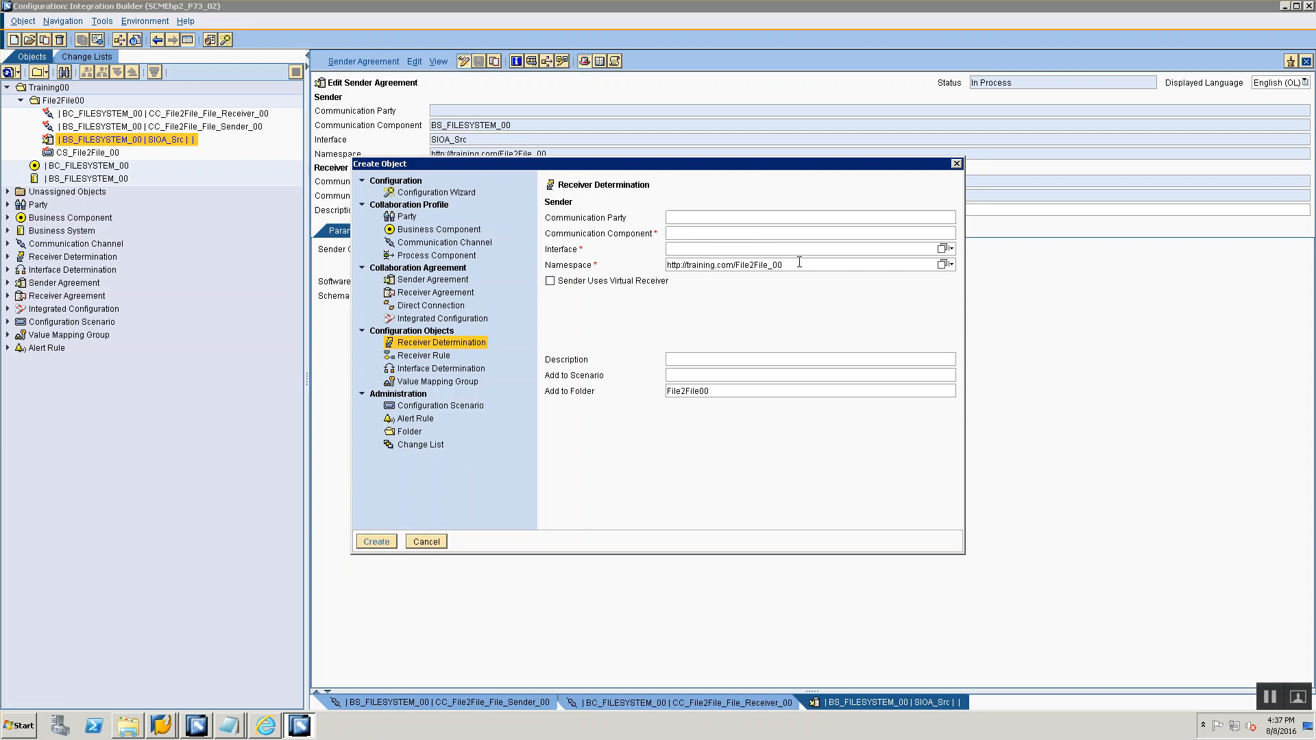
key("Delete")
- Set the Receiver Determination's sender communication component to BS_FILESYSTEM_00
left_click(706, 234)
type("BS_FILESYSTEM_00")
key("Down")
key("Return")
key("Tab")
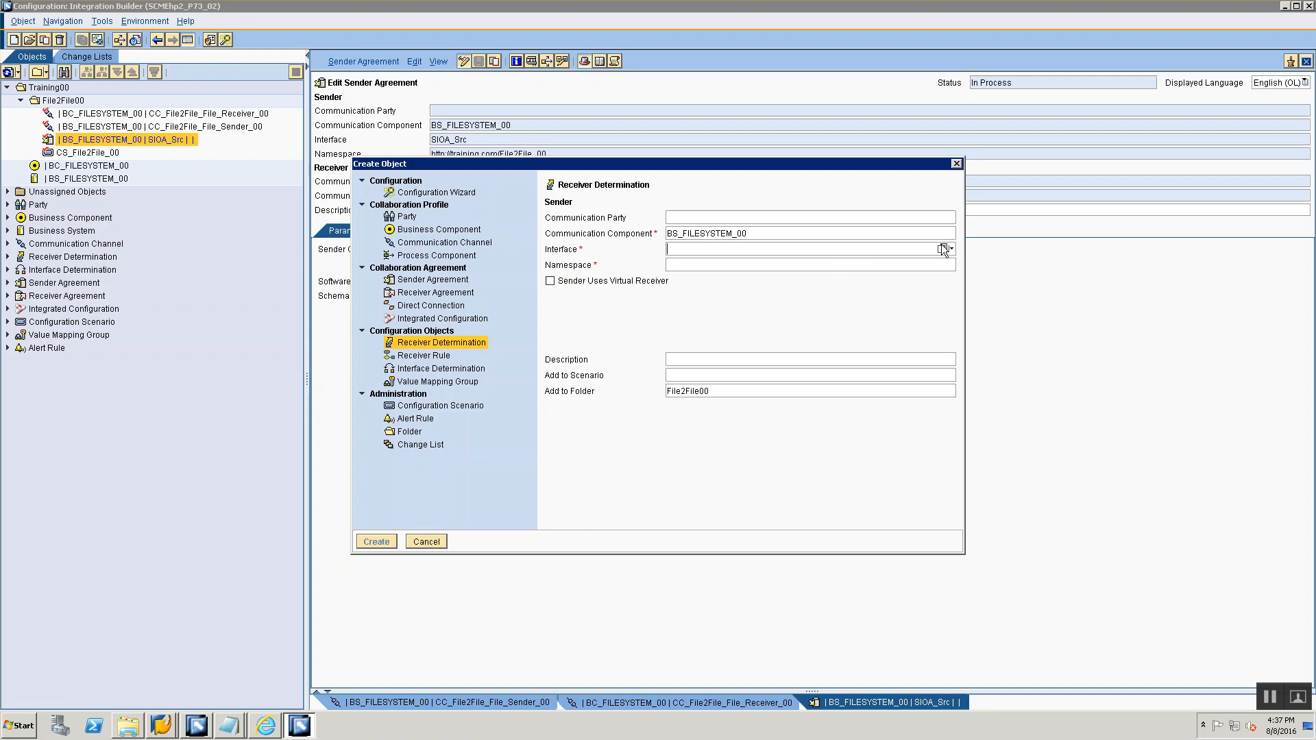
left_click(945, 249)
left_click(381, 324)
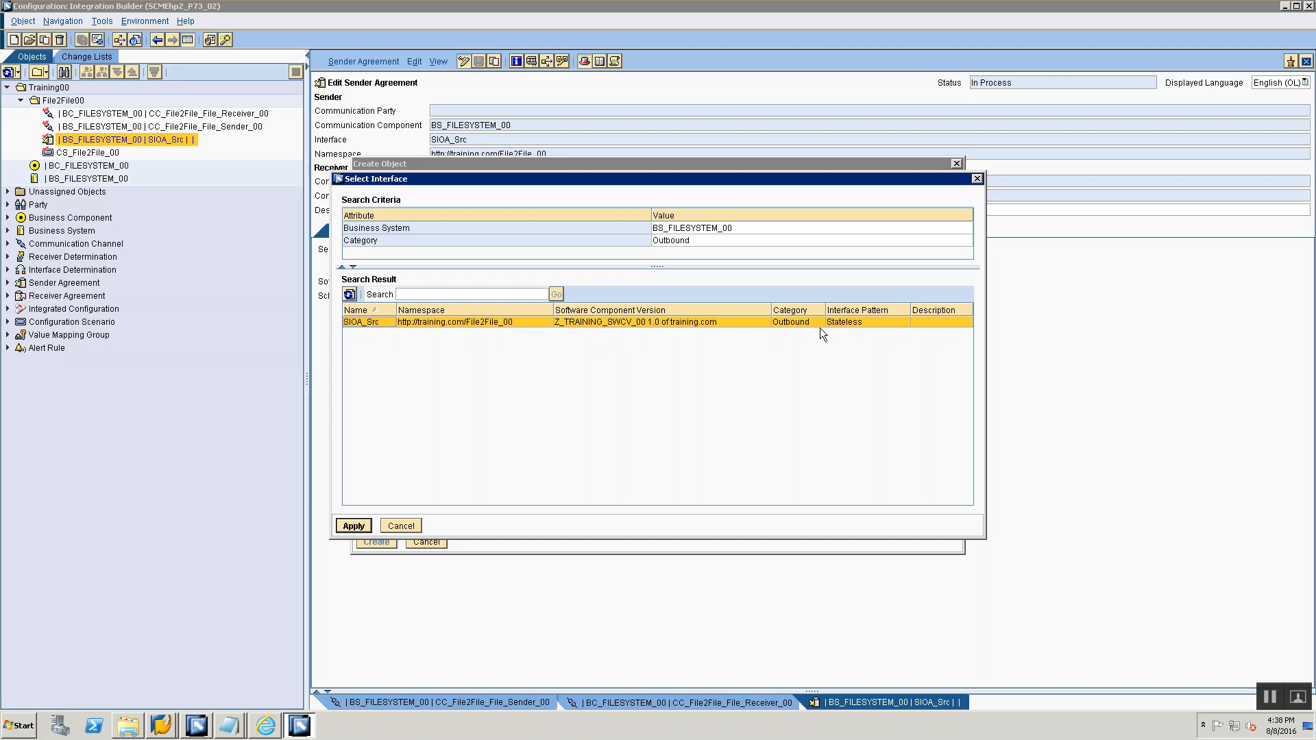
left_click(354, 526)
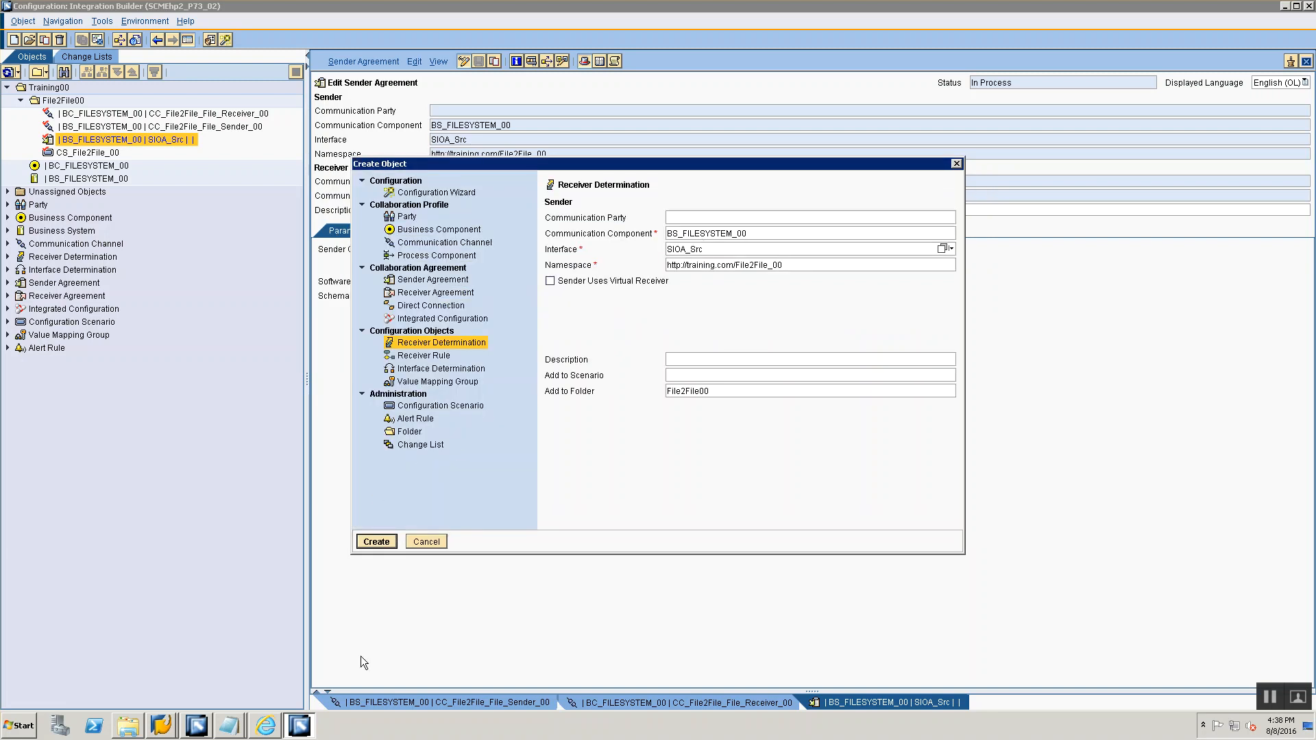
left_click(376, 541)
- Set the Local Rule's receiver communication component to BC_FILESYSTEM_00, check it against the notes, and save the Receiver Determination
key("alt+Tab")
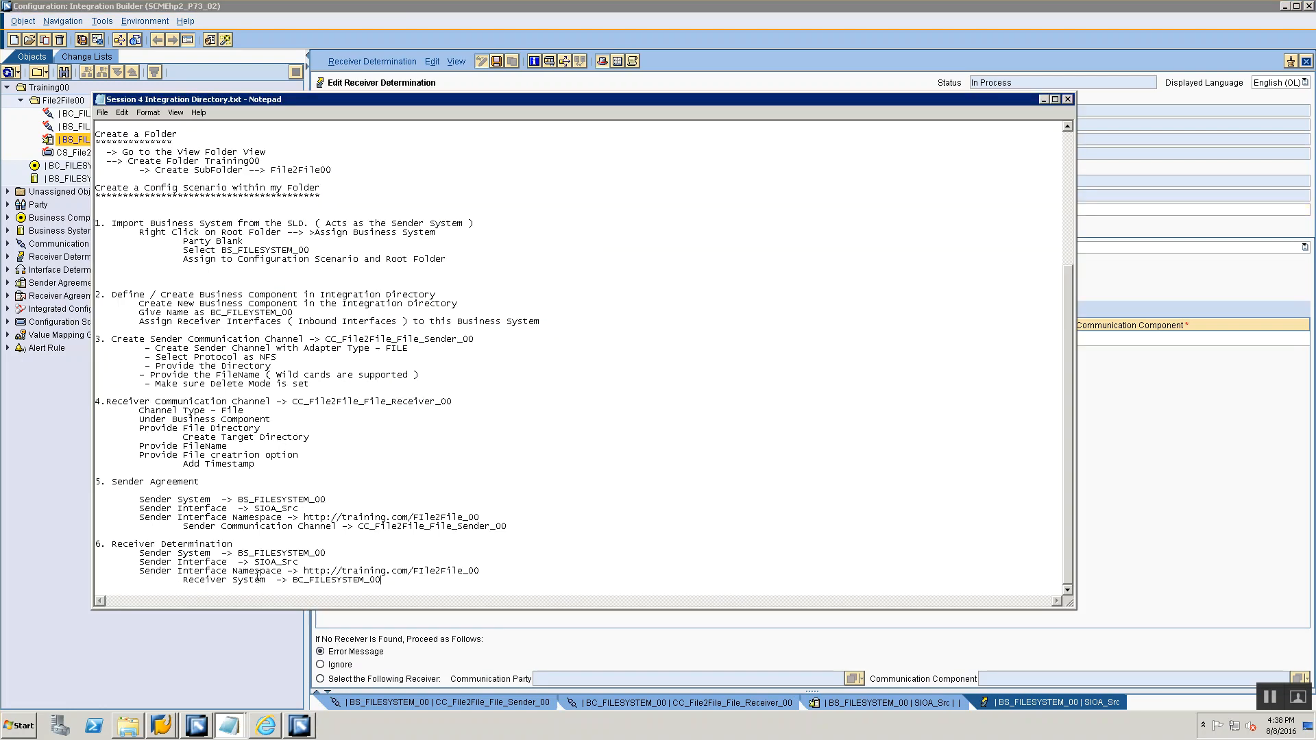
left_click(1206, 311)
left_click(1186, 334)
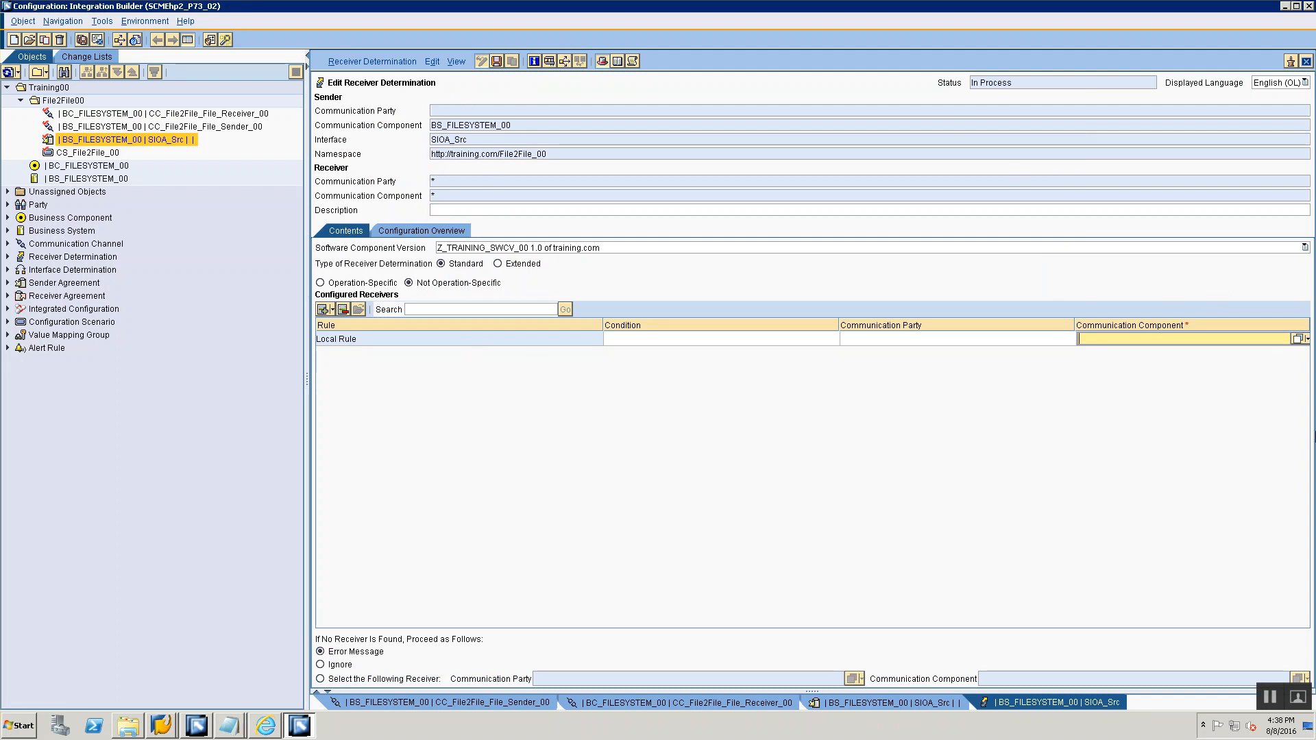
left_click(1297, 339)
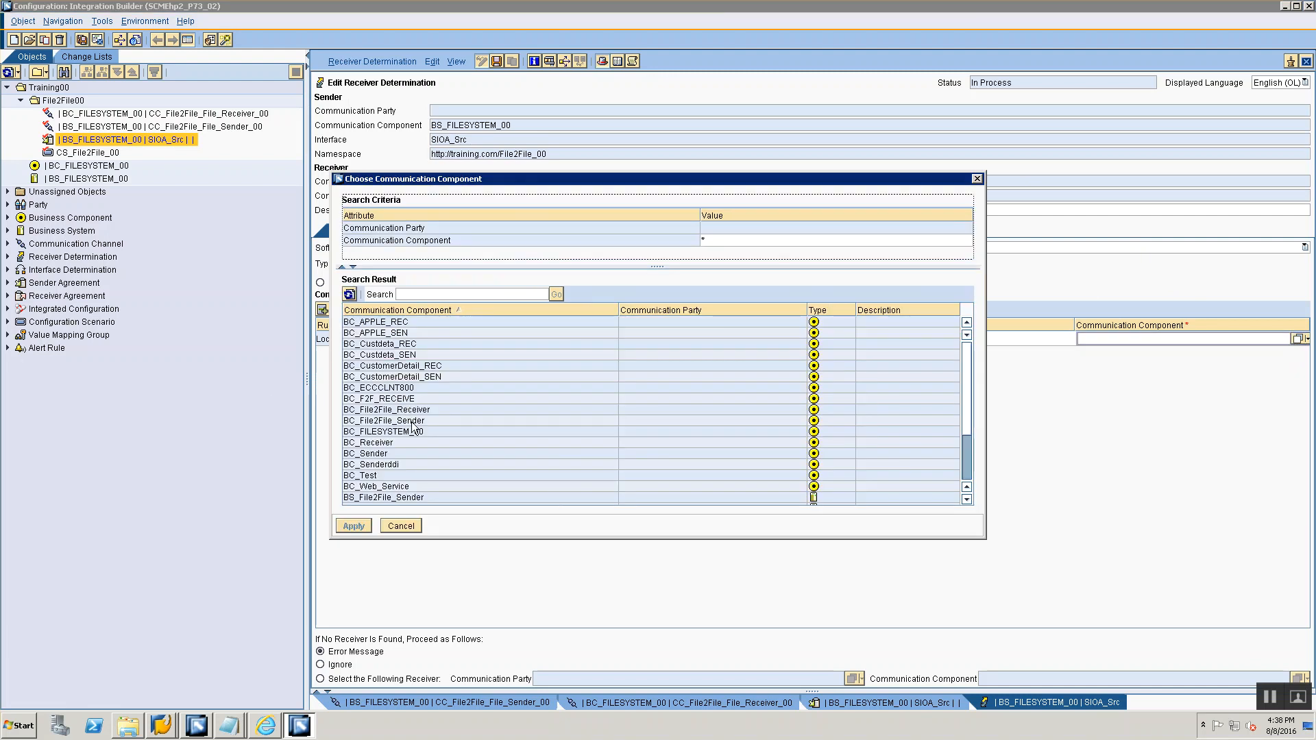
left_click(397, 433)
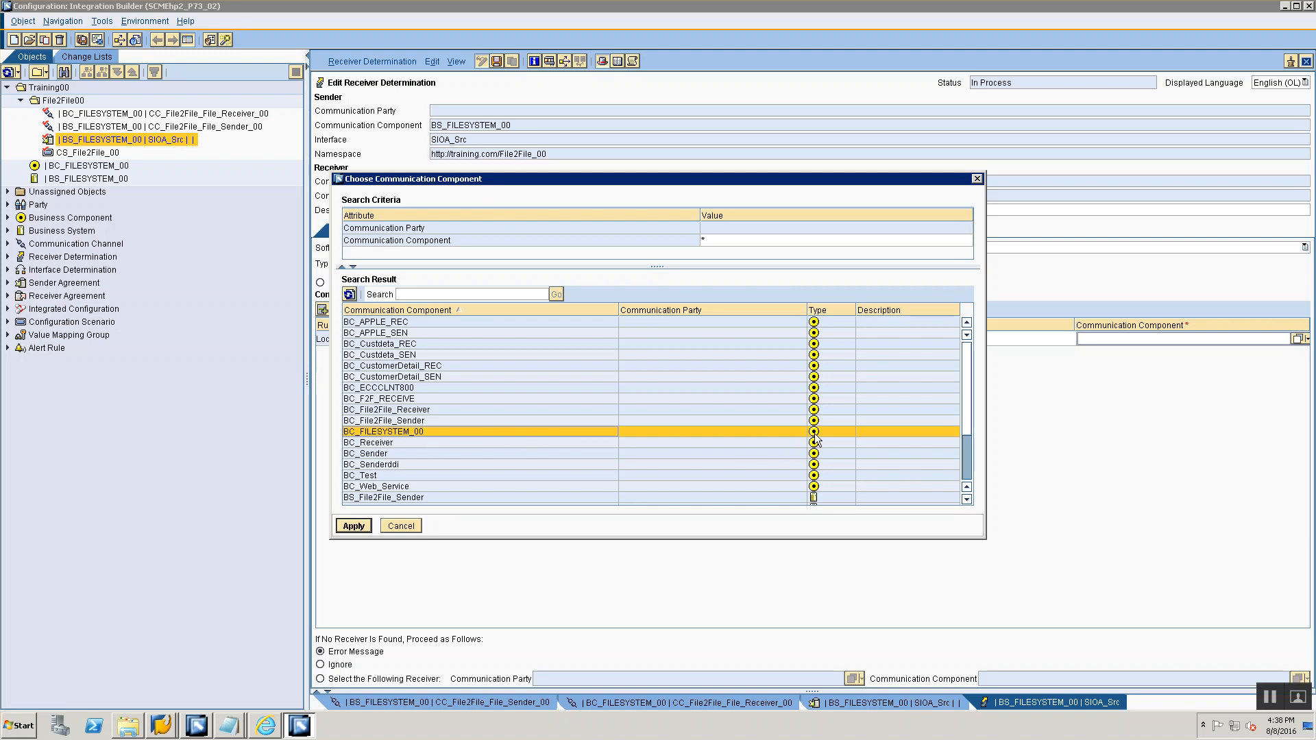
left_click(354, 526)
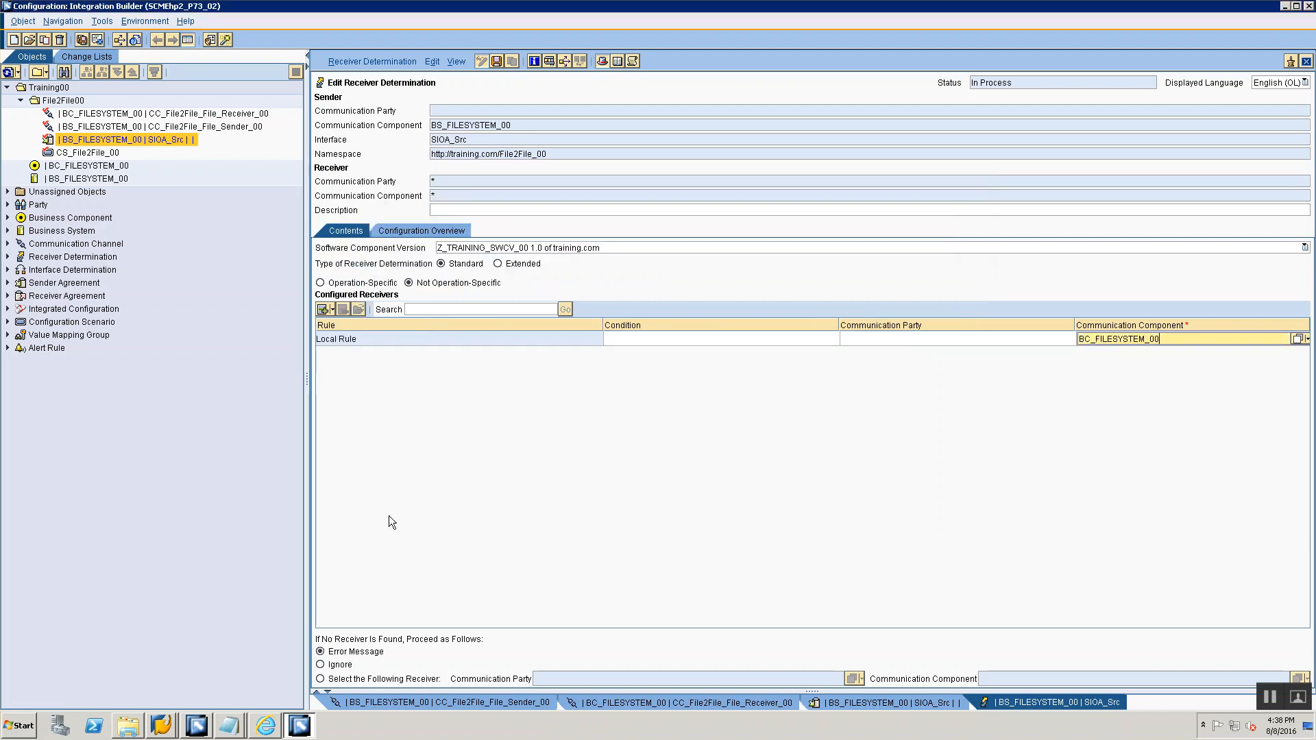
key("alt+Tab")
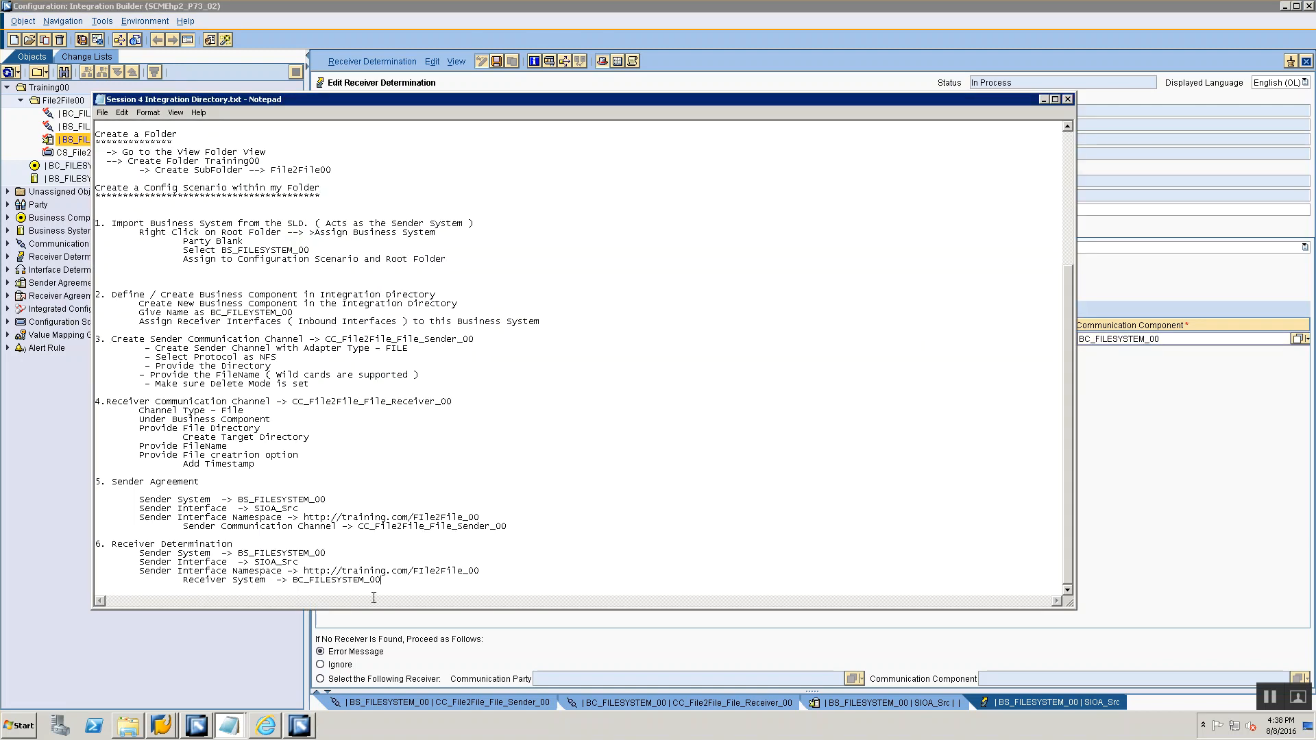
key("alt+Tab")
left_click(498, 59)
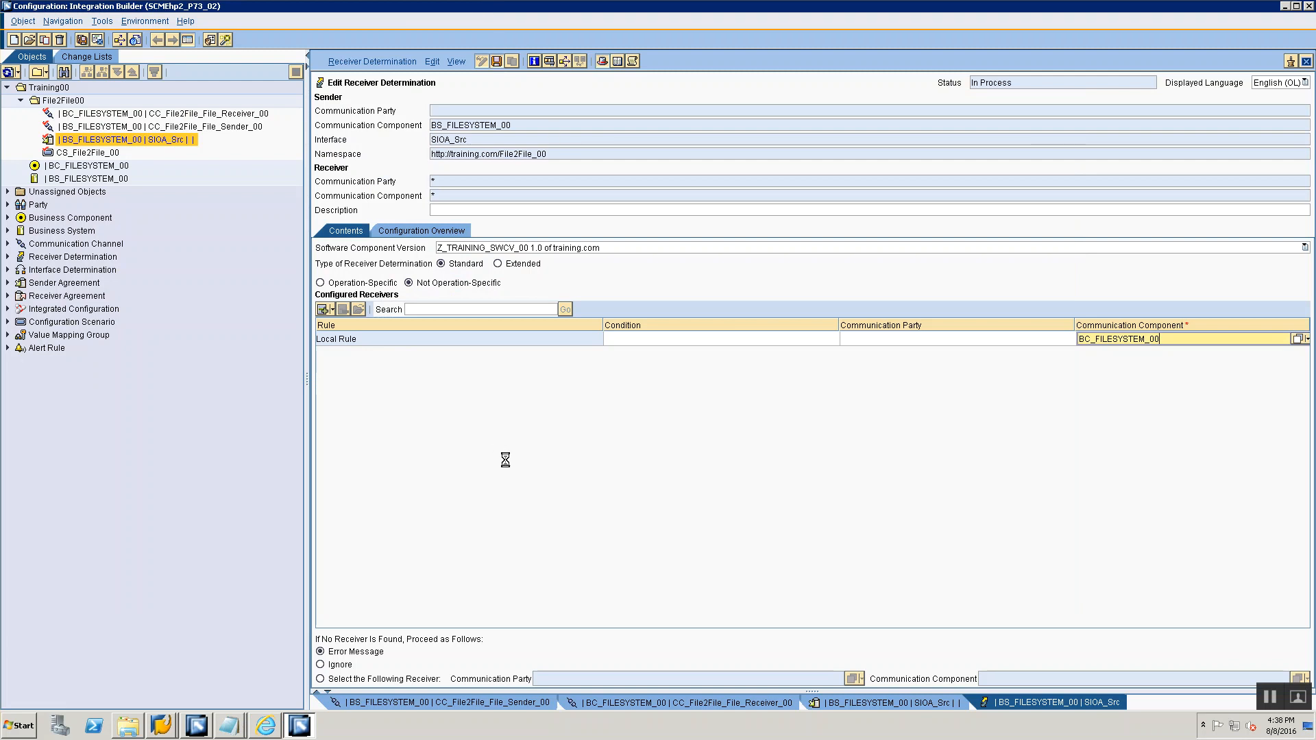
- Switch to the Notepad notes and add the headings "7. Interface Determiantion" and "8. Receiver Agreement" below the Receiver Determination section
key("alt+Tab")
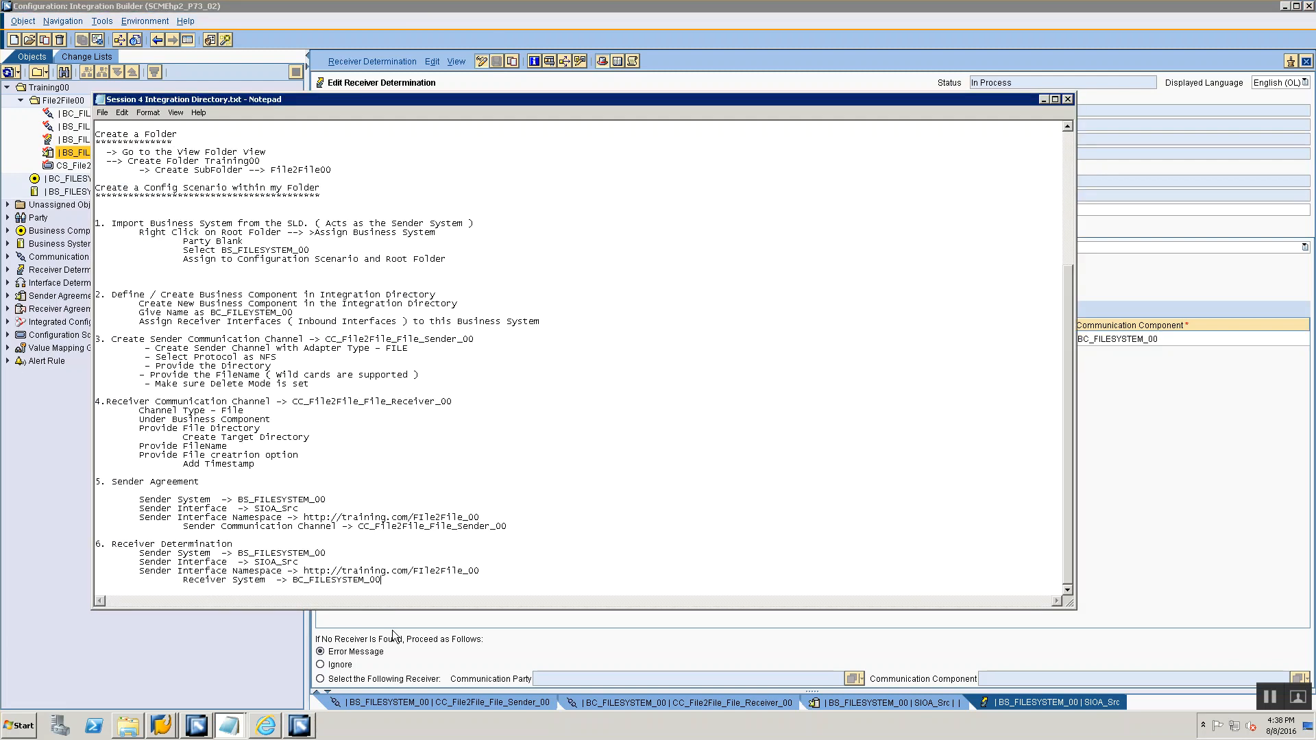
key("Return")
key("Tab")
key("Return")
type("7.")
key("Return")
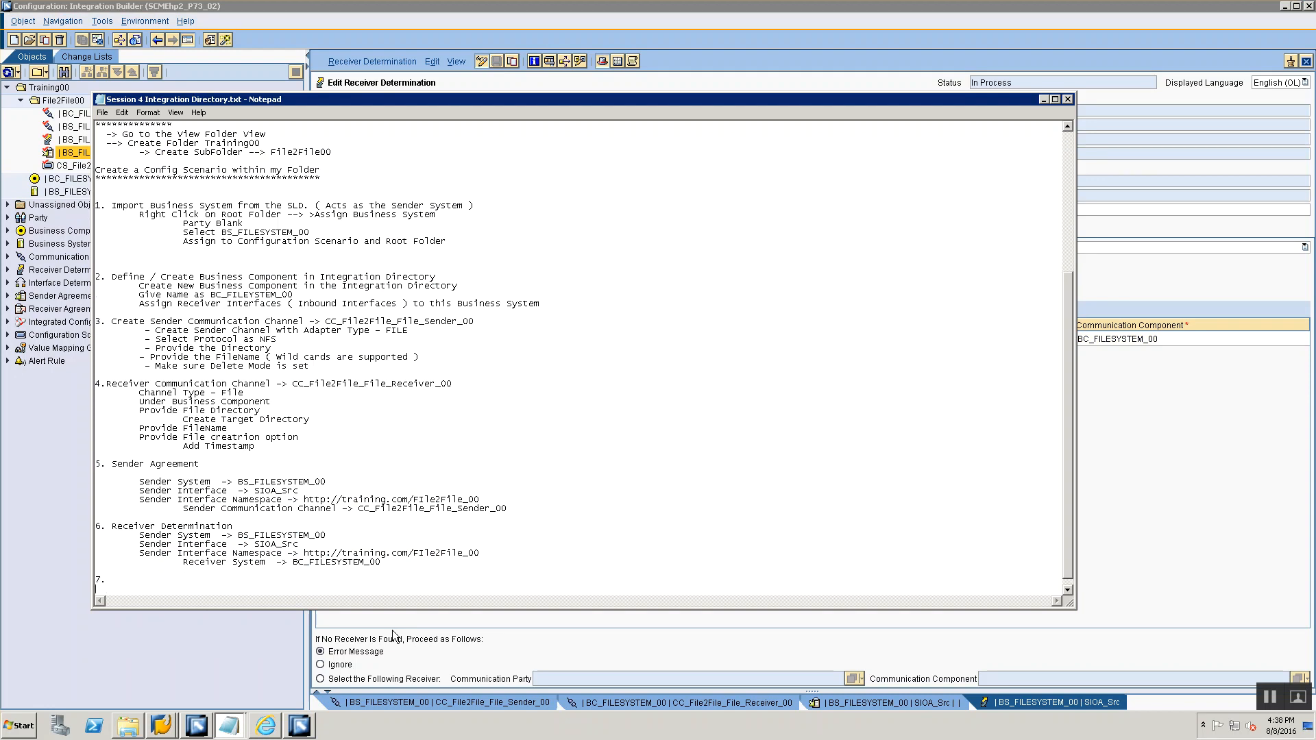
type("8.")
scroll(229, 312, "up", 7)
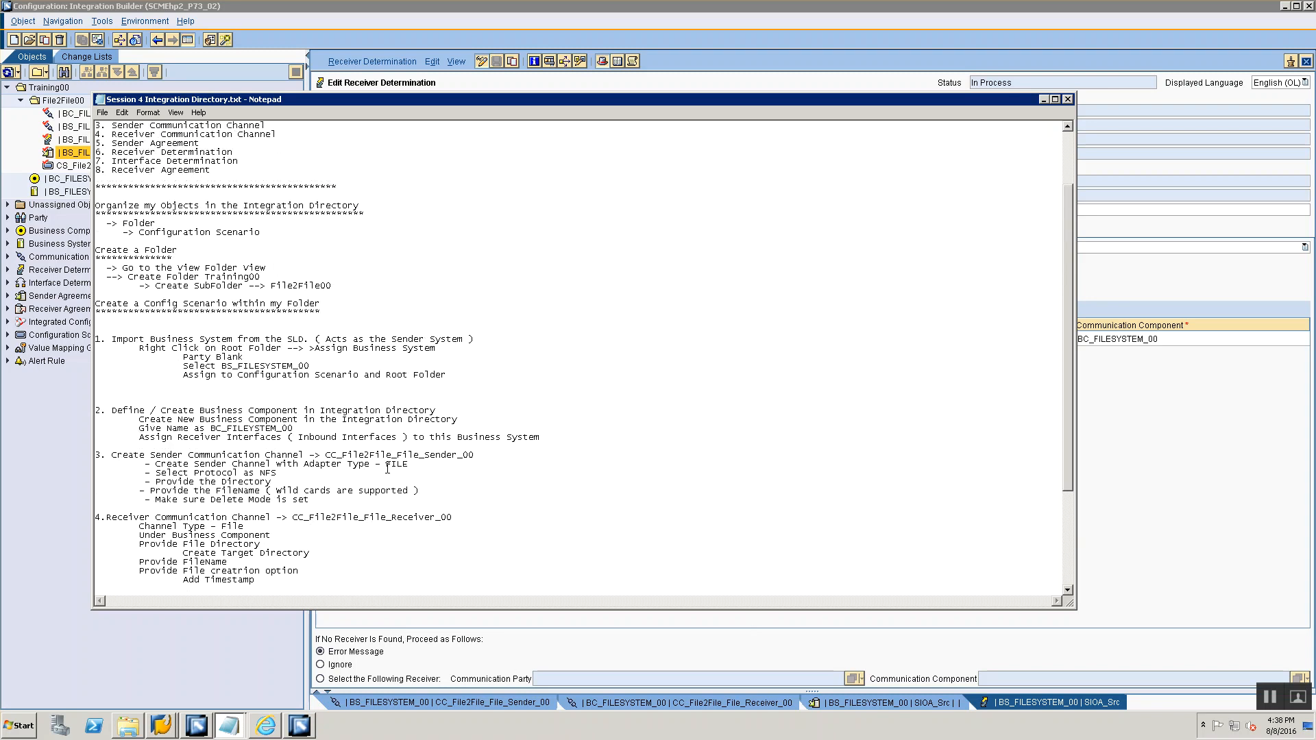
scroll(295, 367, "down", 8)
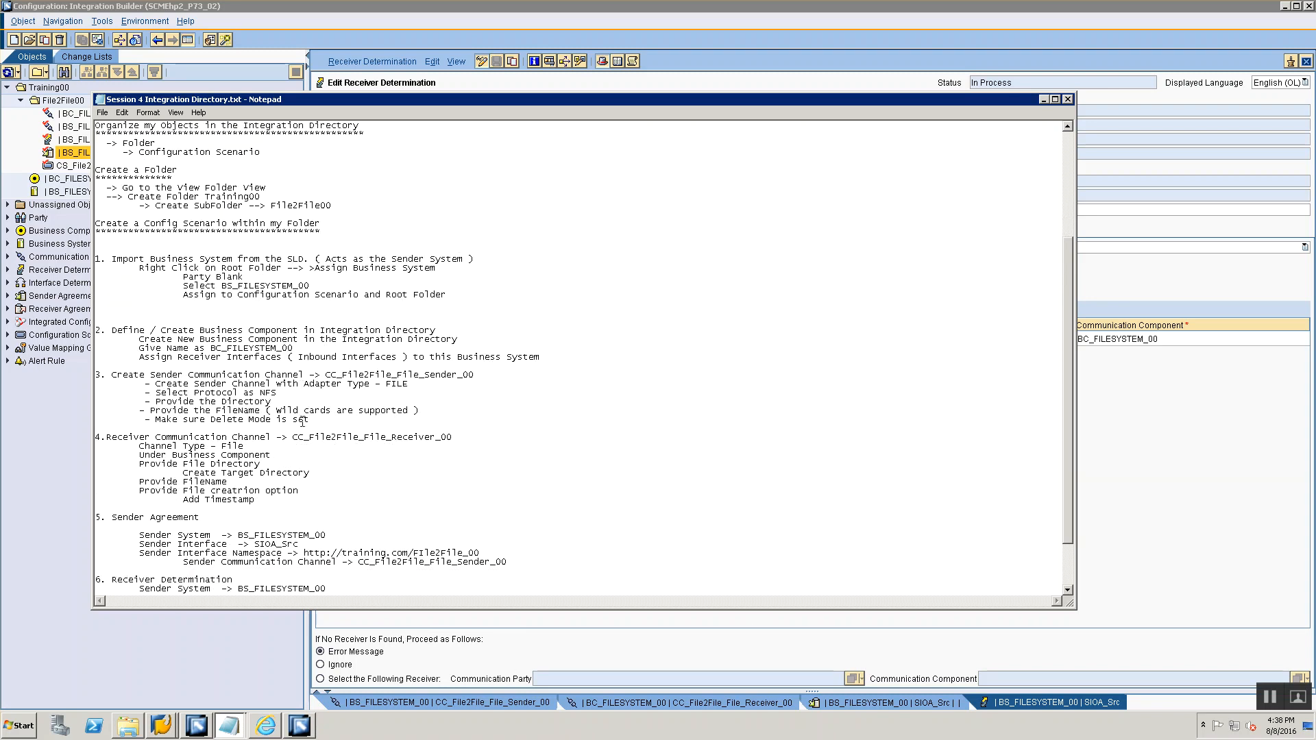
key("Up")
type("Interfac")
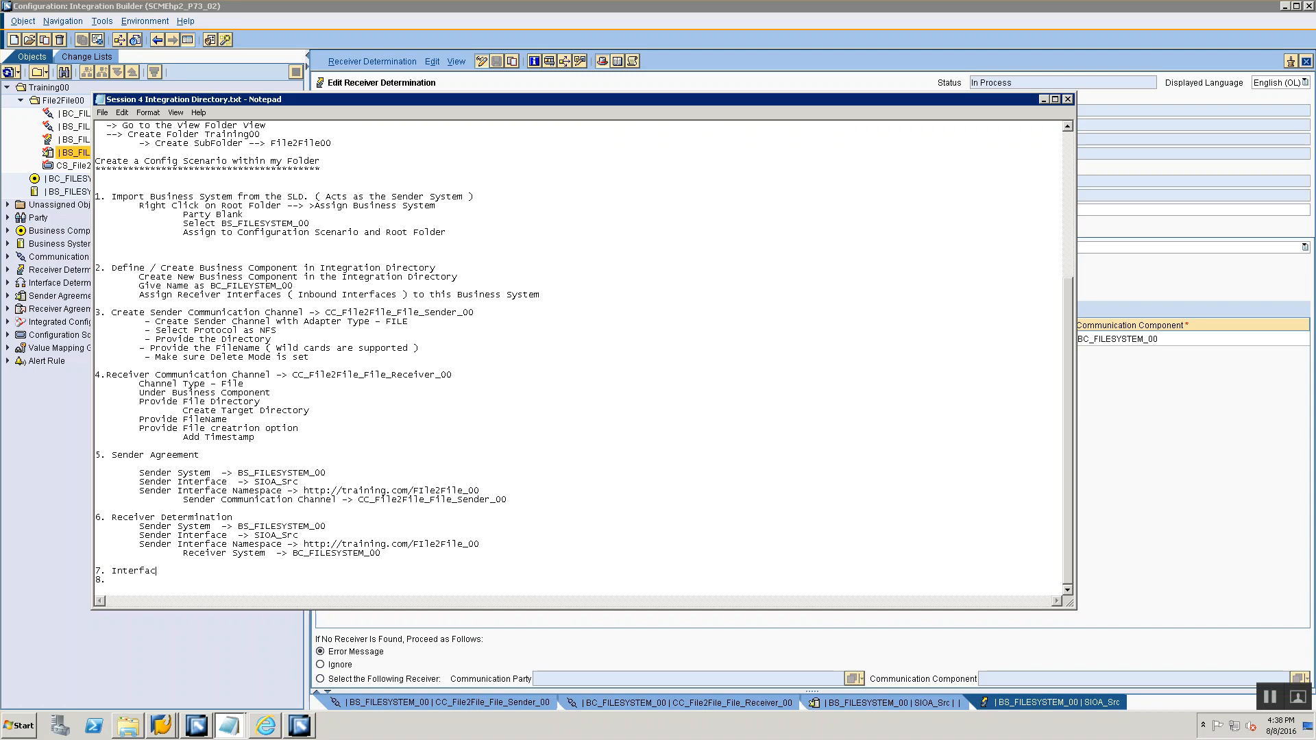
type("e dDetermiantio")
type("Receiver Agree")
type("ment")
- Add the indented line "-> Create from Receiver Determination" below the Receiver Agreement heading
key("Return")
key("Tab")
key("Tab")
type("-> C")
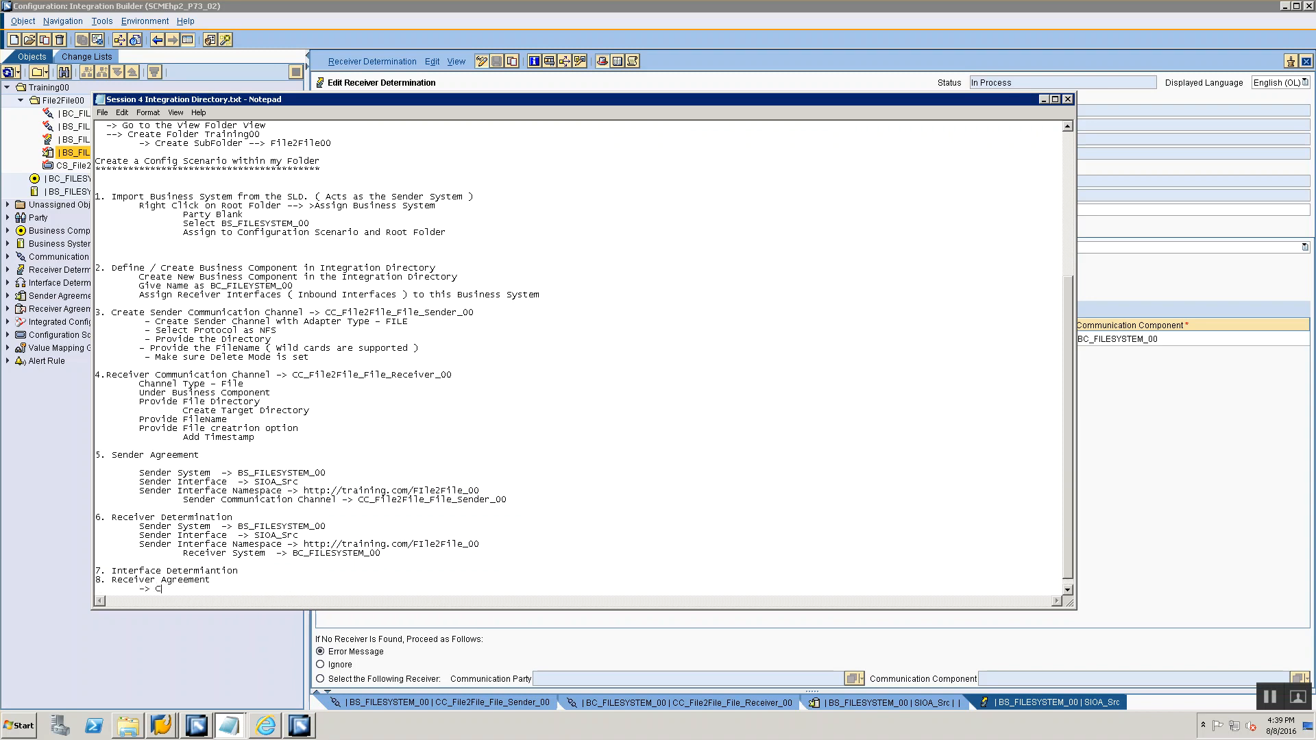
type("reate from Receiver Determination")
key("Return")
- Add the note "-> GO to Configuration Overview Tab in Receiver Determination and create Specific Interface Determination & Receiver Agreement"
key("alt+Tab")
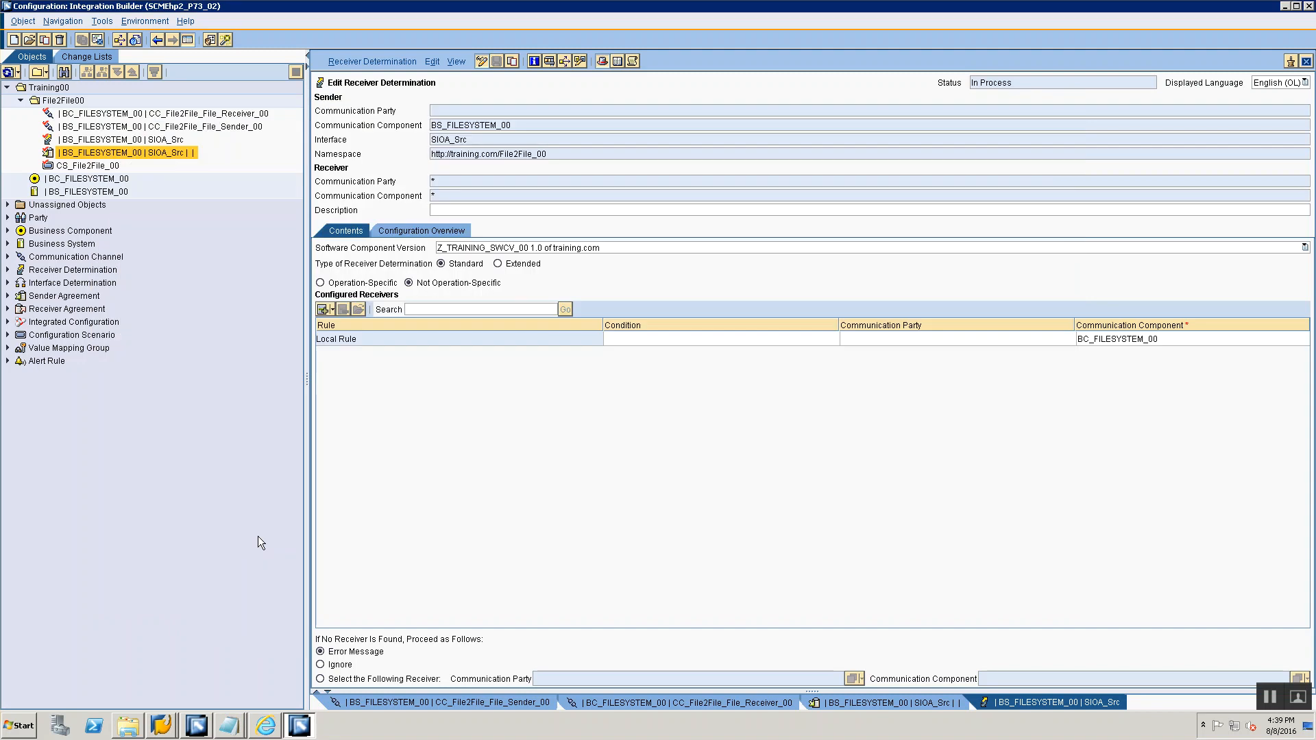
key("alt+Tab")
type("-> GO to Configuration Overview Tab in Receiver Determination and create")
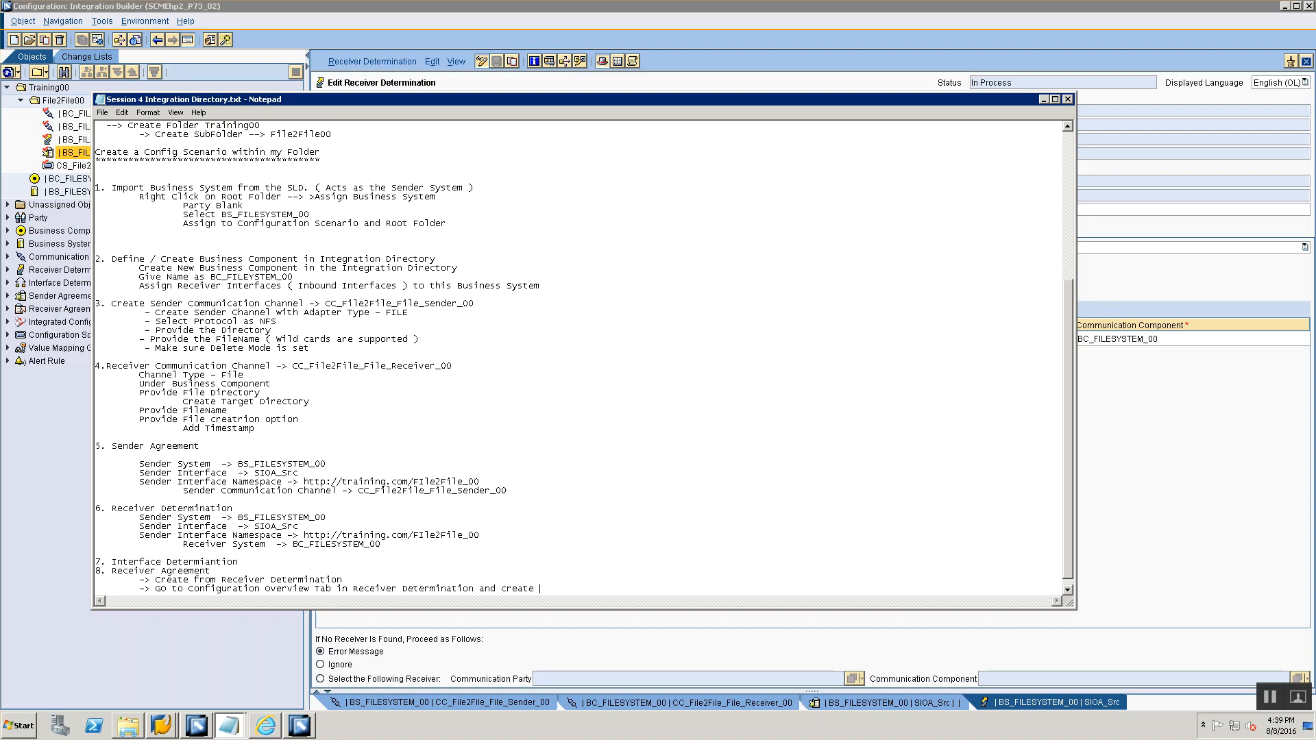
type(" Specific Interface Determination & Receiver Agreement")
key("Return")
- Switch to the Integration Builder, expand BC_FILESYSTEM_00 in the Receiver Determination's configuration overview, and select the Interface Determination entry of SIOA_Src
key("alt+Tab")
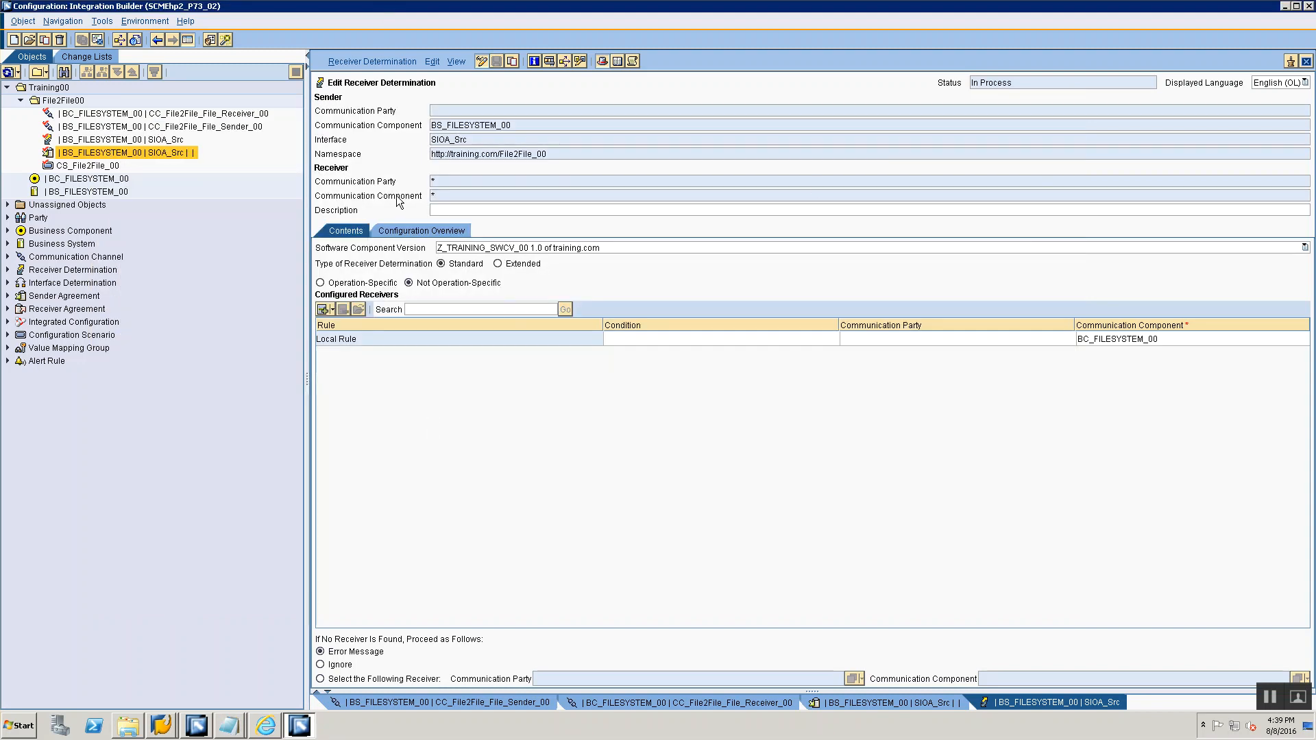
left_click(409, 233)
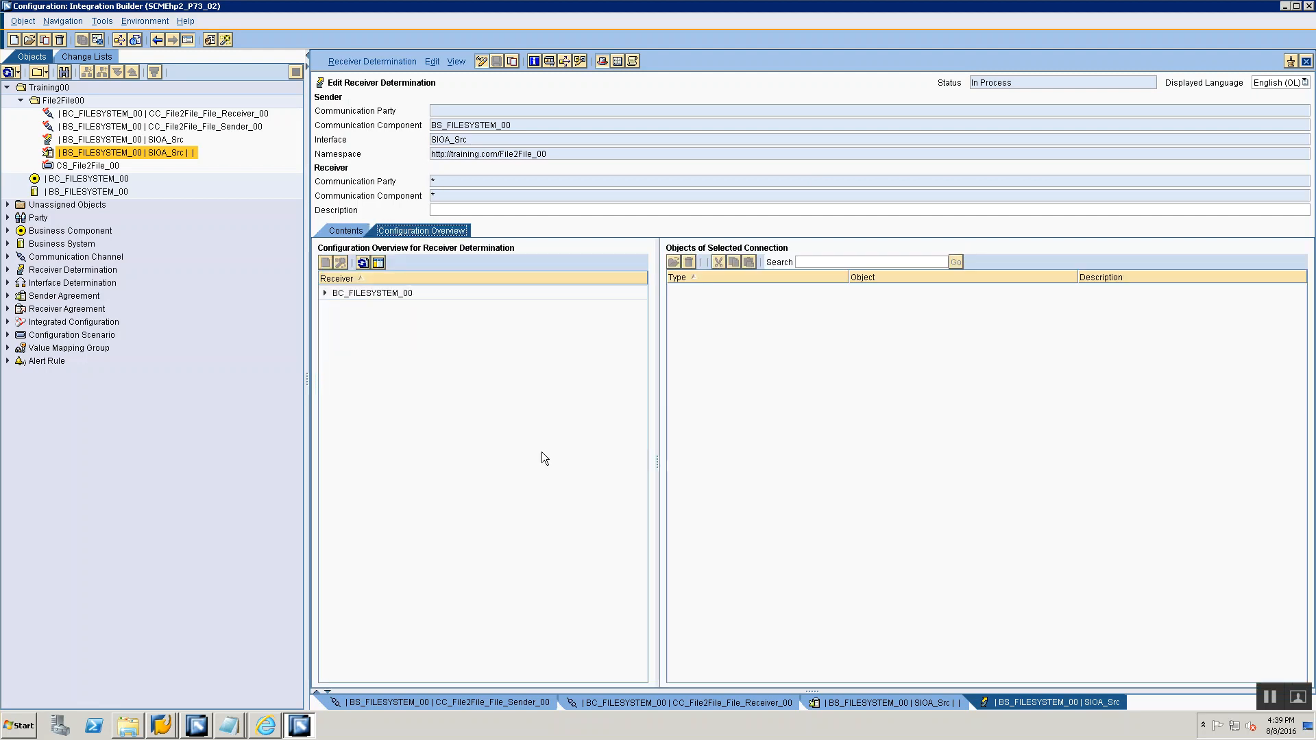
left_click(348, 294)
left_click(325, 293)
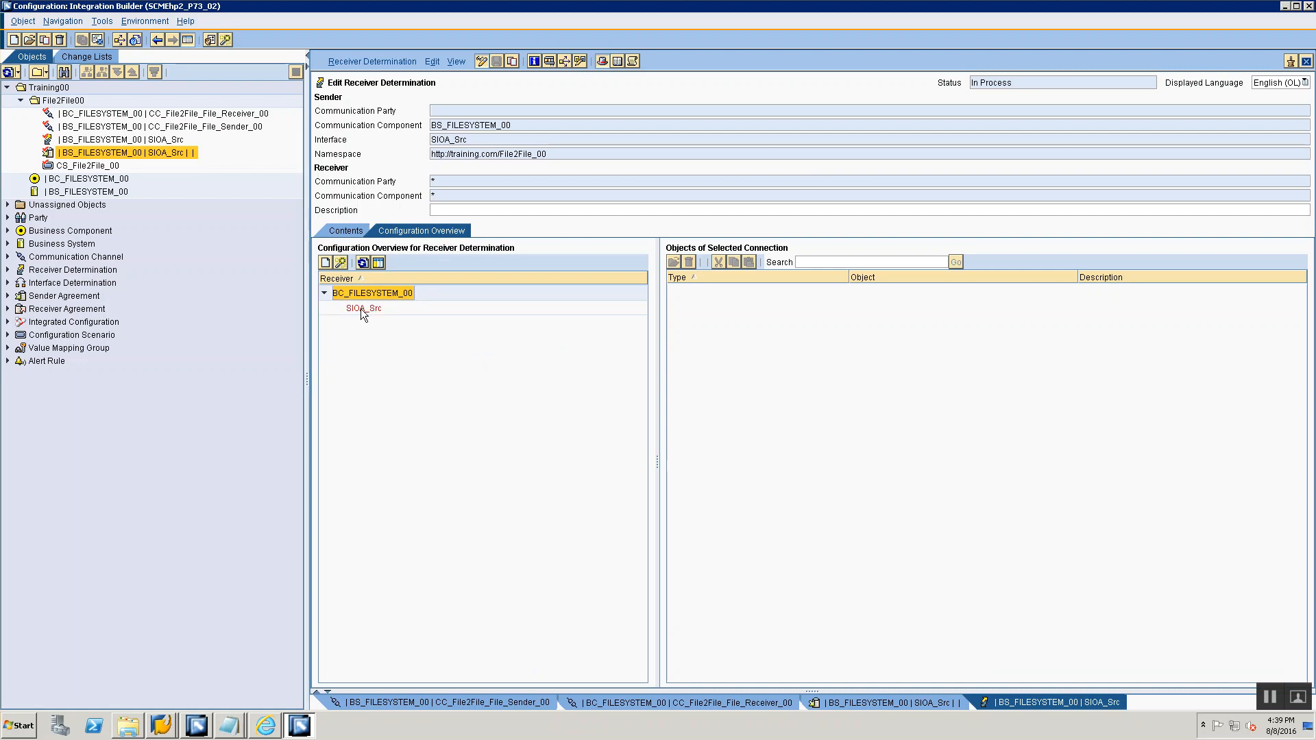
left_click(361, 309)
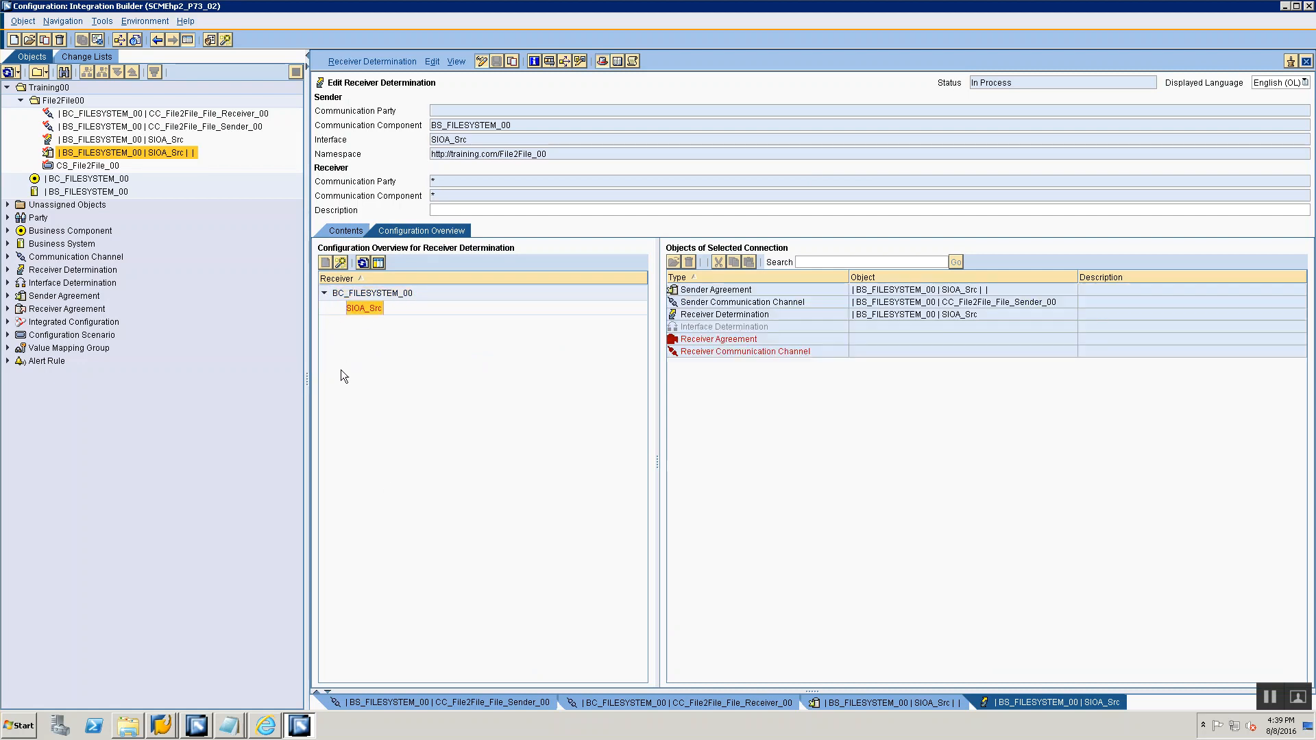
left_click(759, 340)
left_click(763, 328)
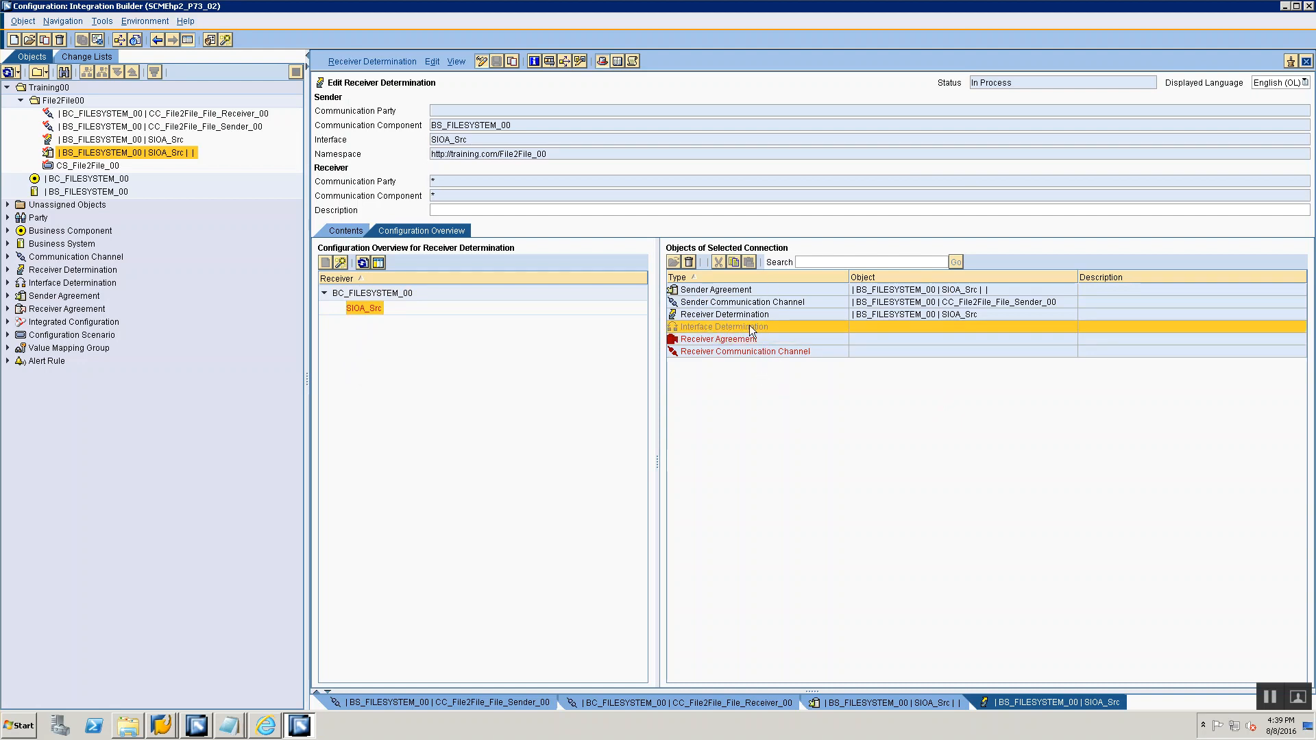
- Compare the word Specific in the notes with the creation options offered for the Interface Determination
key("alt+Tab")
key("alt+Tab")
right_click(751, 327)
key("alt+Tab")
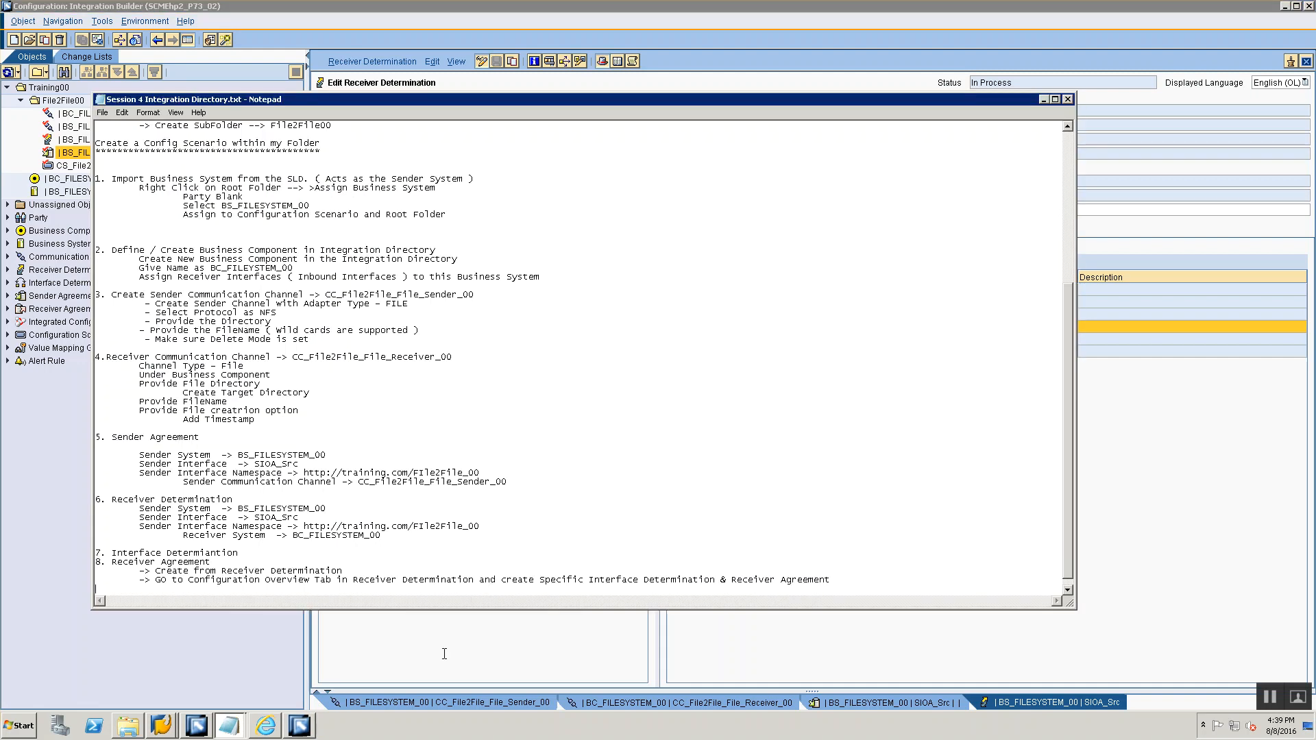
double_click(548, 579)
key("alt+Tab")
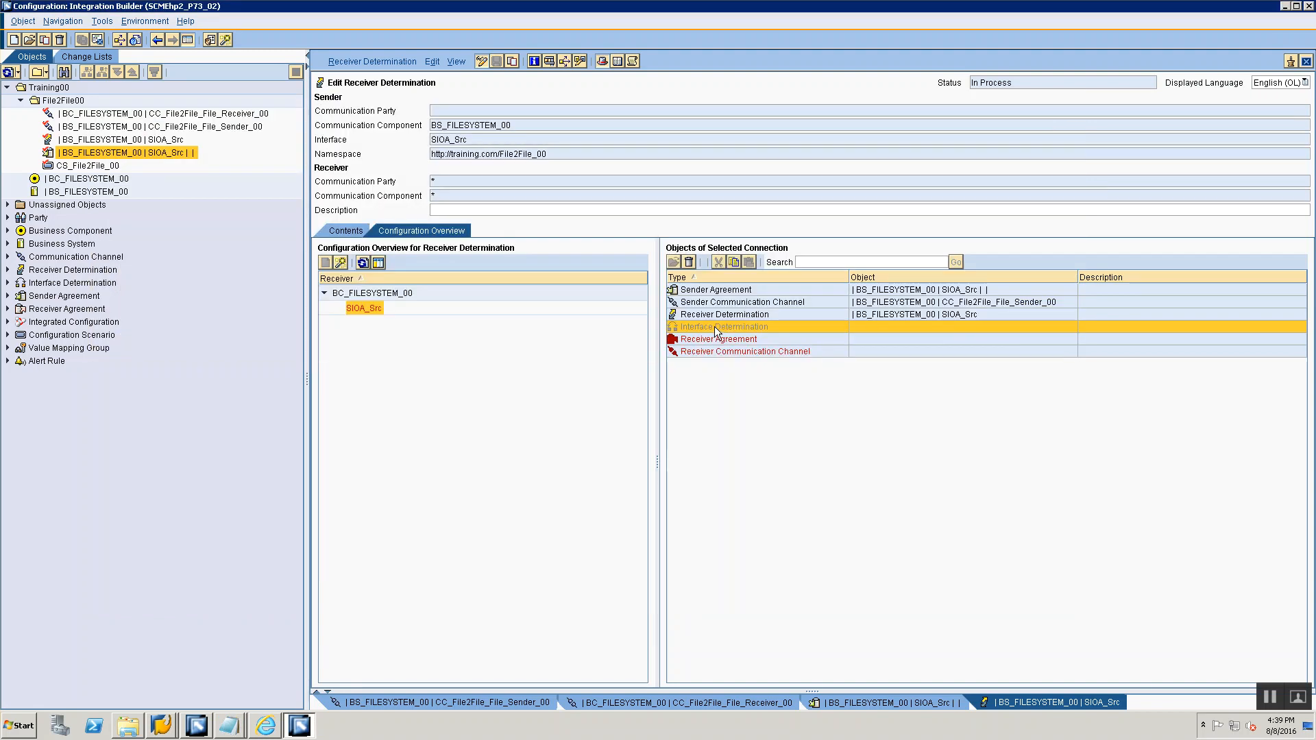
right_click(715, 326)
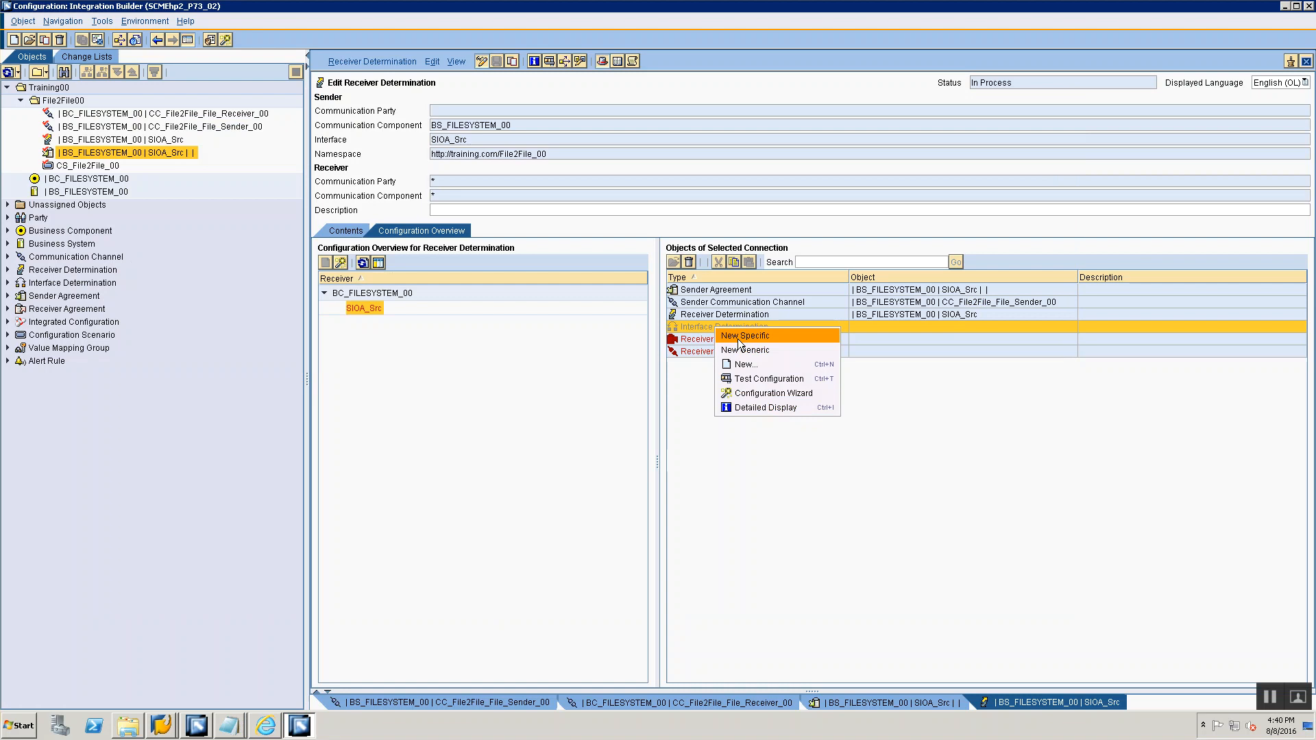
- Switch to the Notepad notes and add the indented line "-> Make sure you say New Specific" at the end
key("alt+Tab")
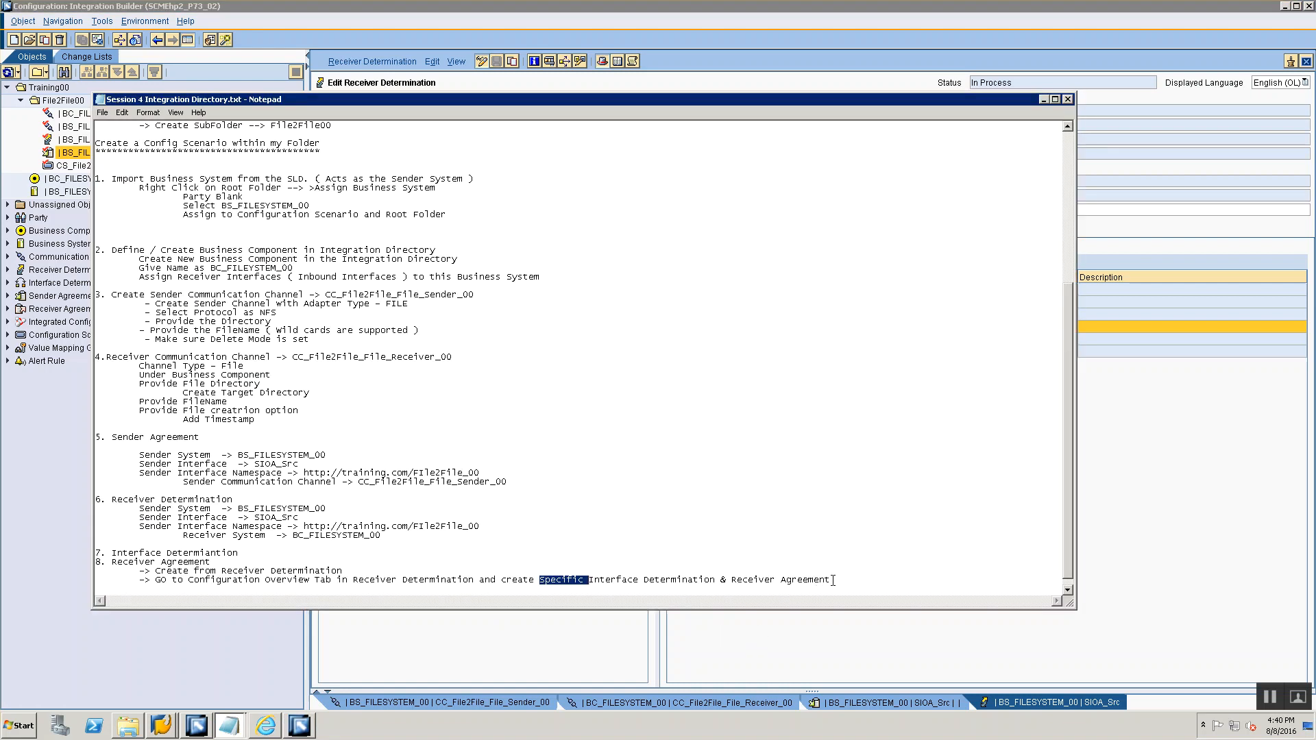
left_click(832, 581)
key("Return")
key("Tab")
type("-> Make sure you say New Specific")
- Switch to the Integration Builder and create a new specific Interface Determination from the SIOA_Src connection in the configuration overview
key("alt+Tab")
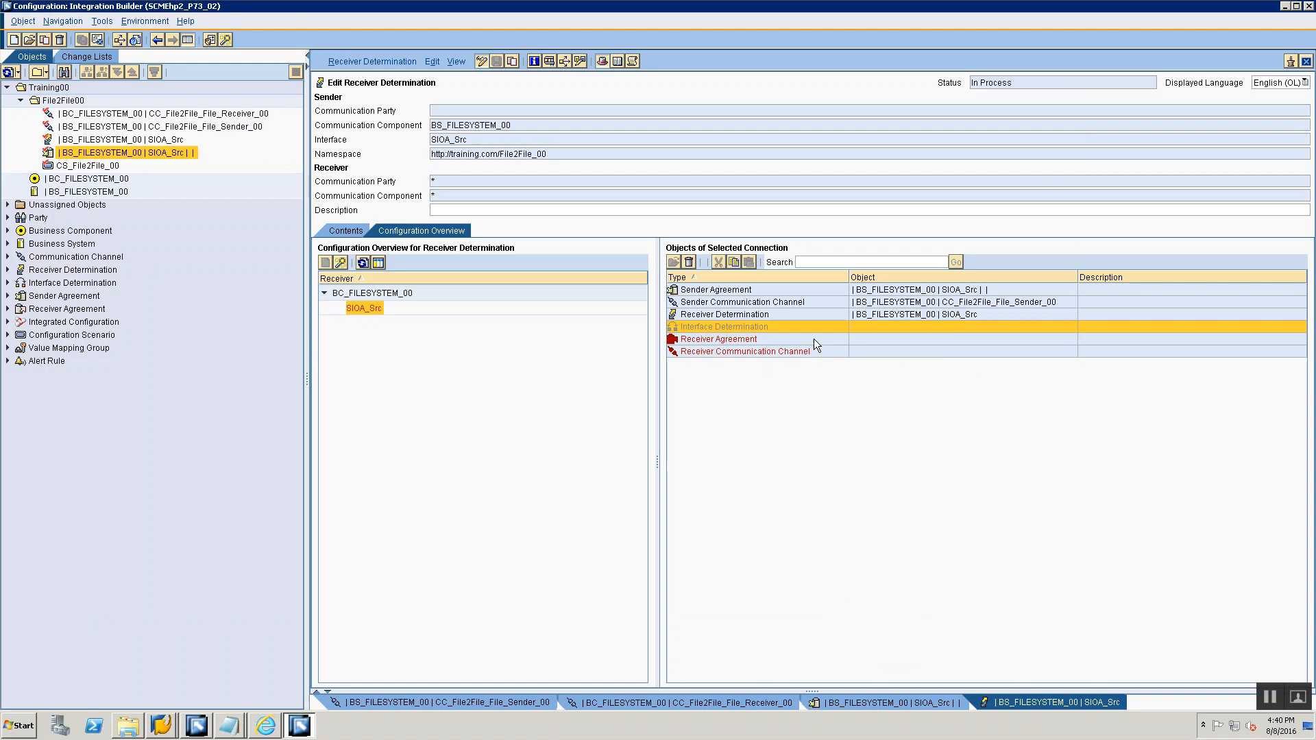
right_click(793, 325)
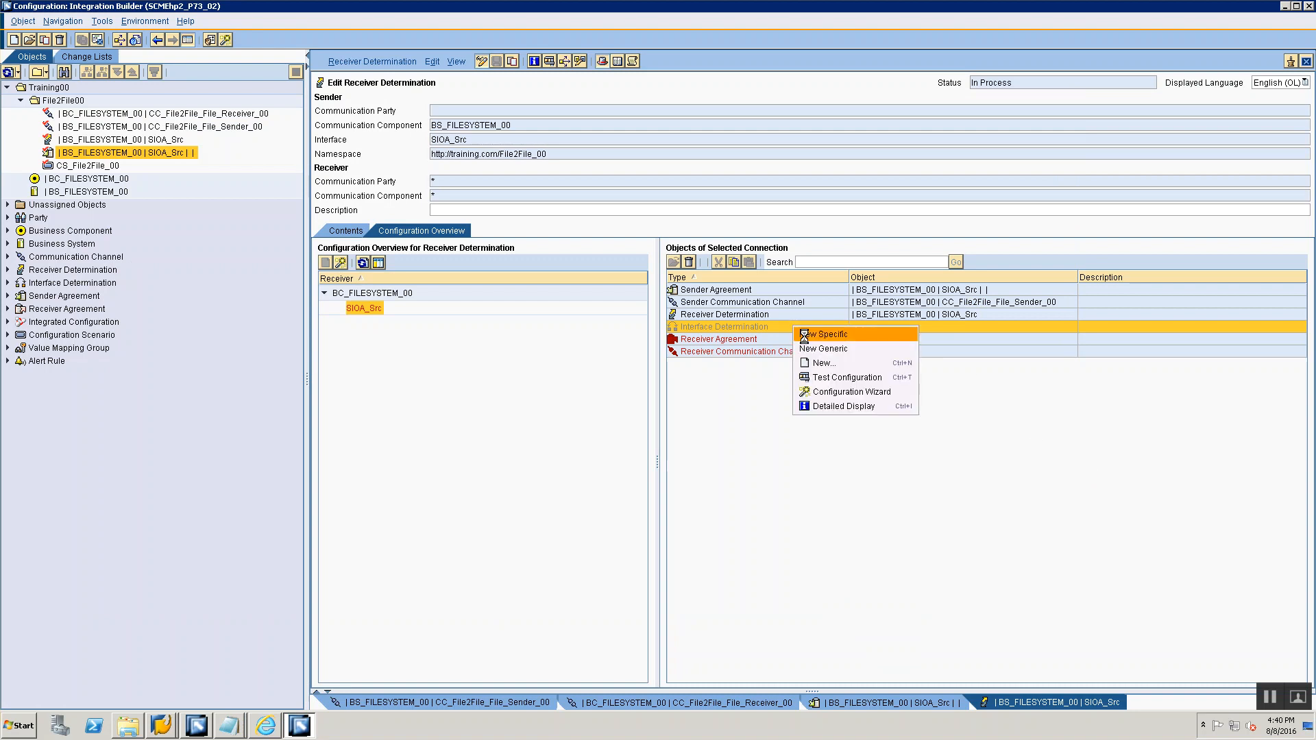
left_click(836, 554)
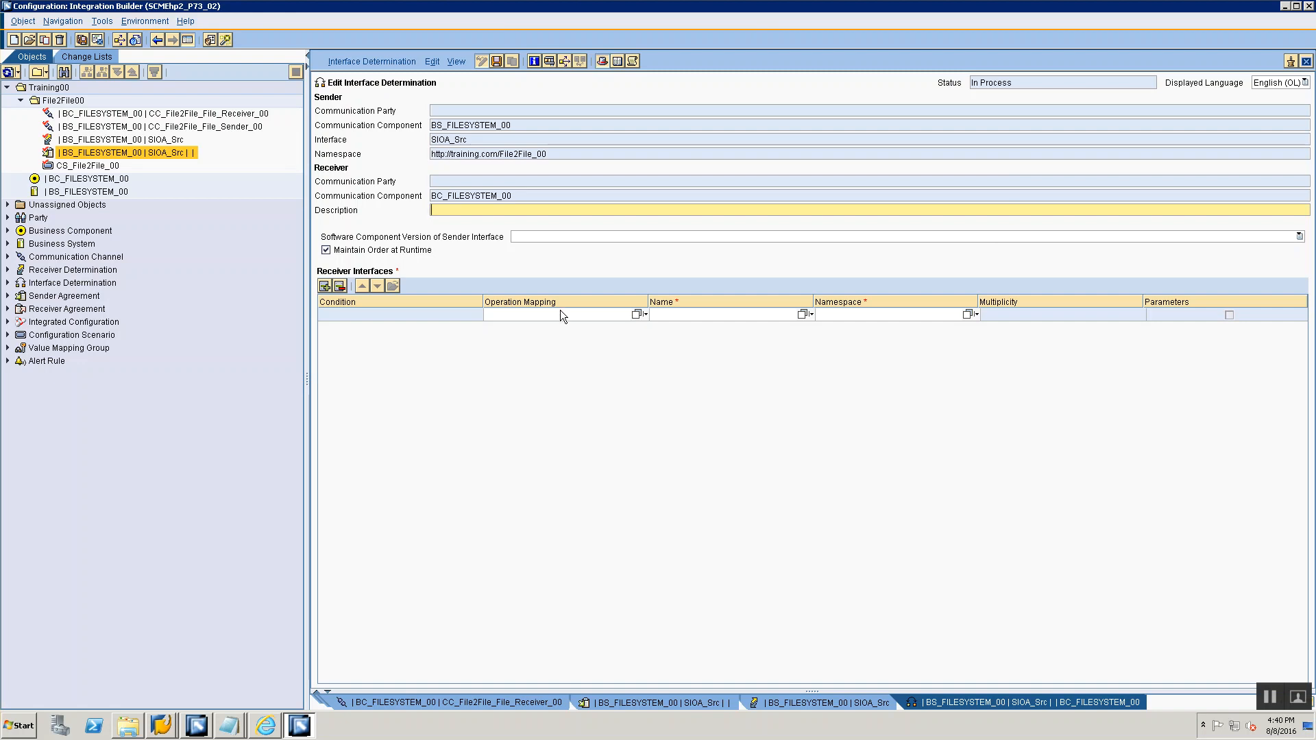
- Assign operation mapping OM_Src_To_Tgt to the Interface Determination's receiver interface, then save and close the object
left_click(638, 316)
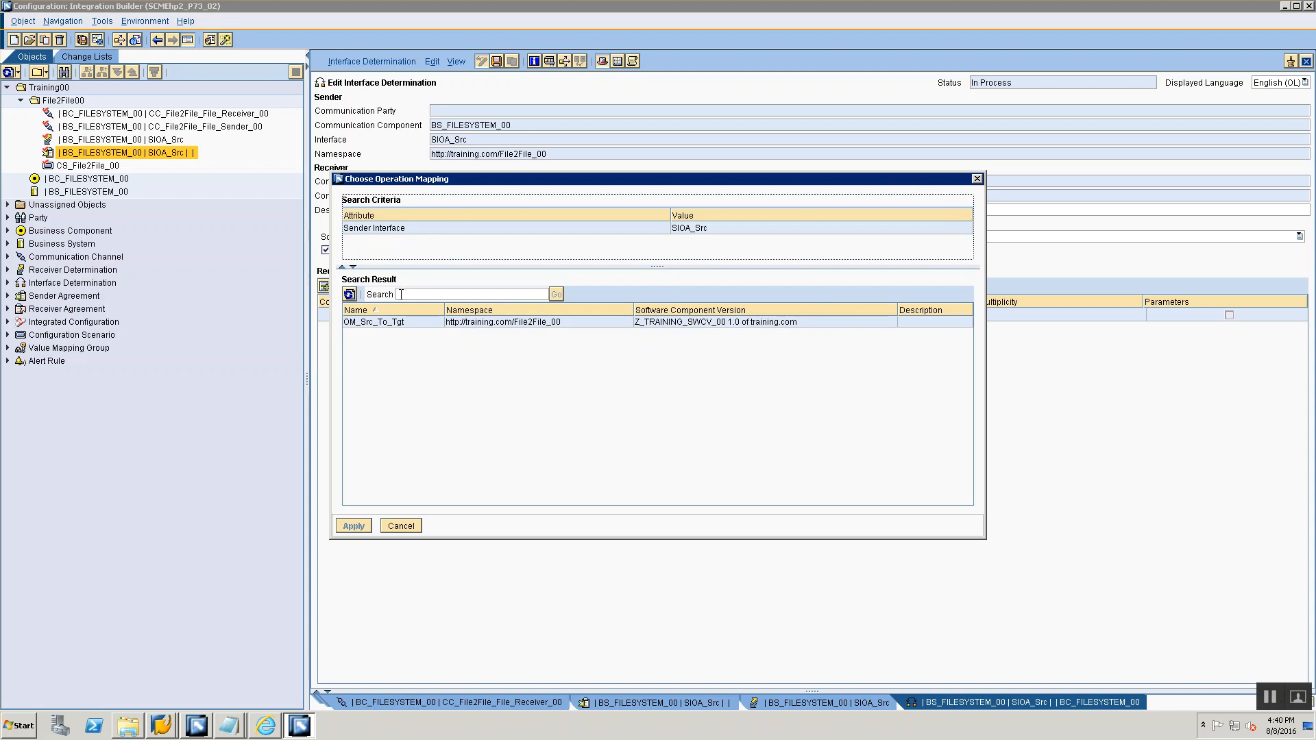
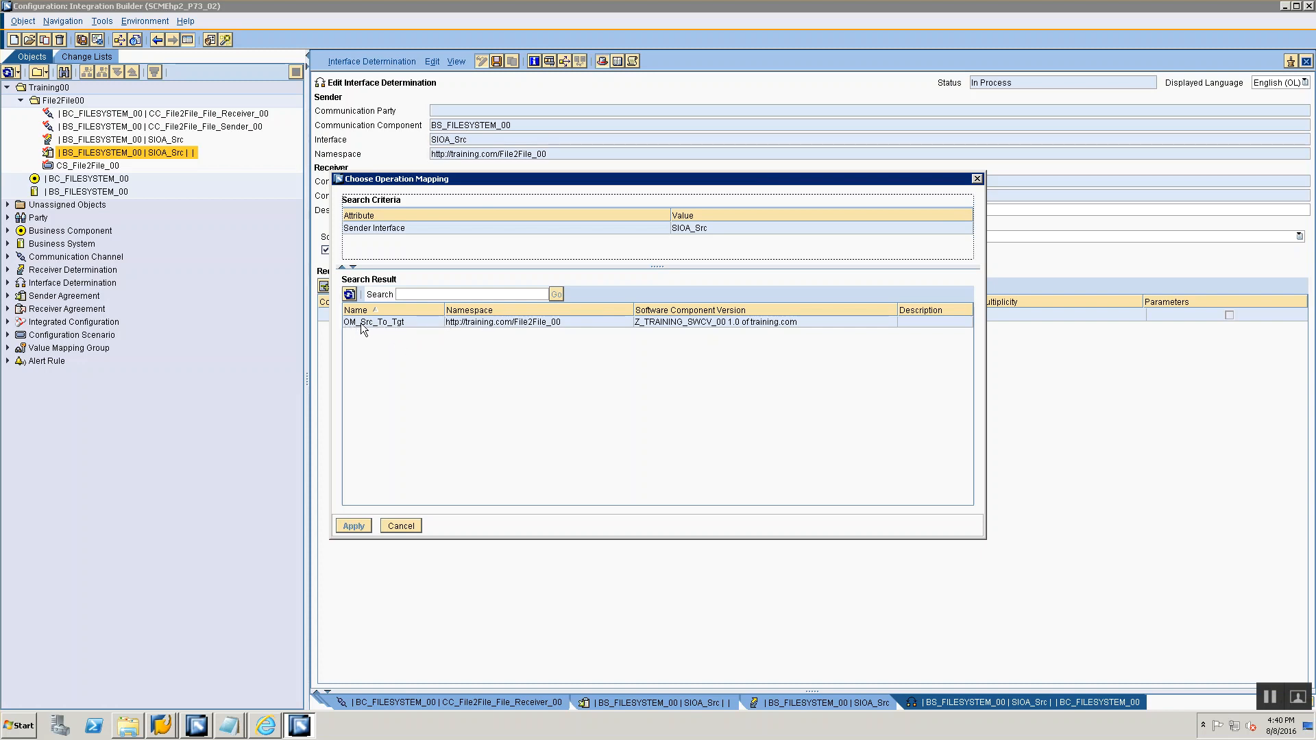
left_click(791, 323)
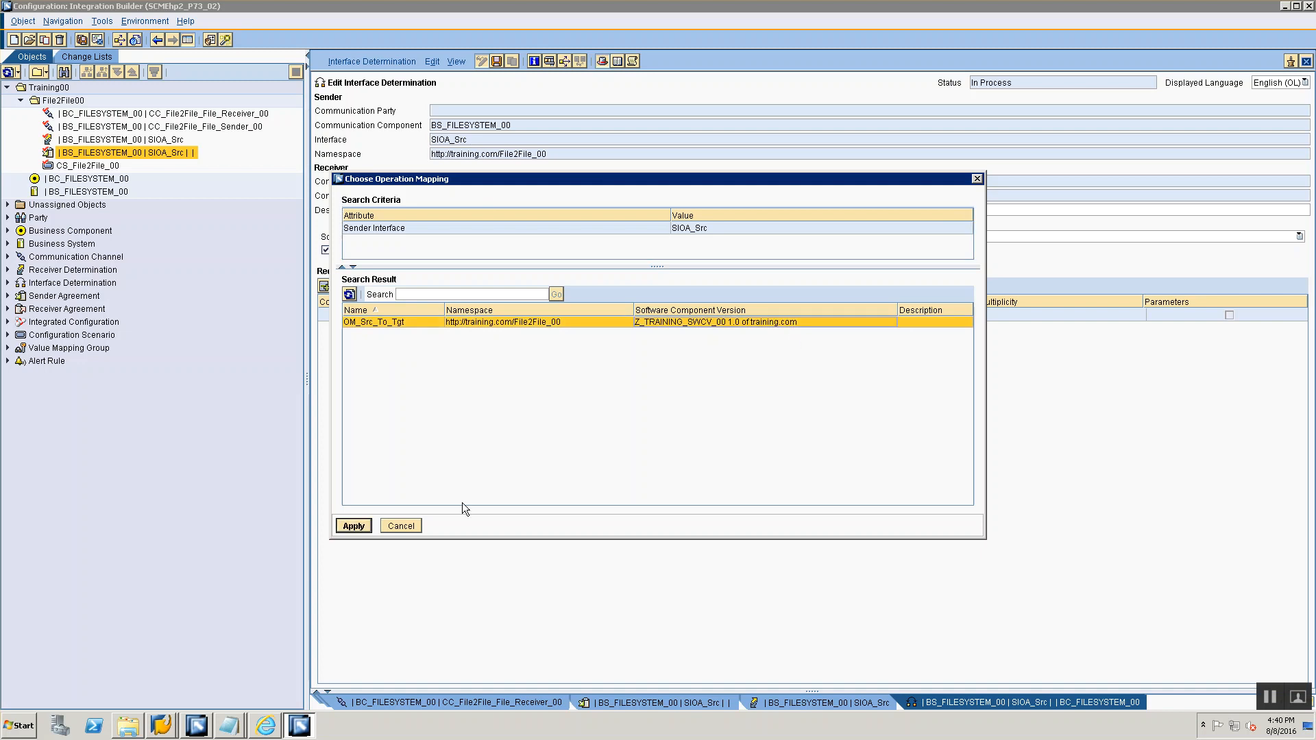
left_click(351, 526)
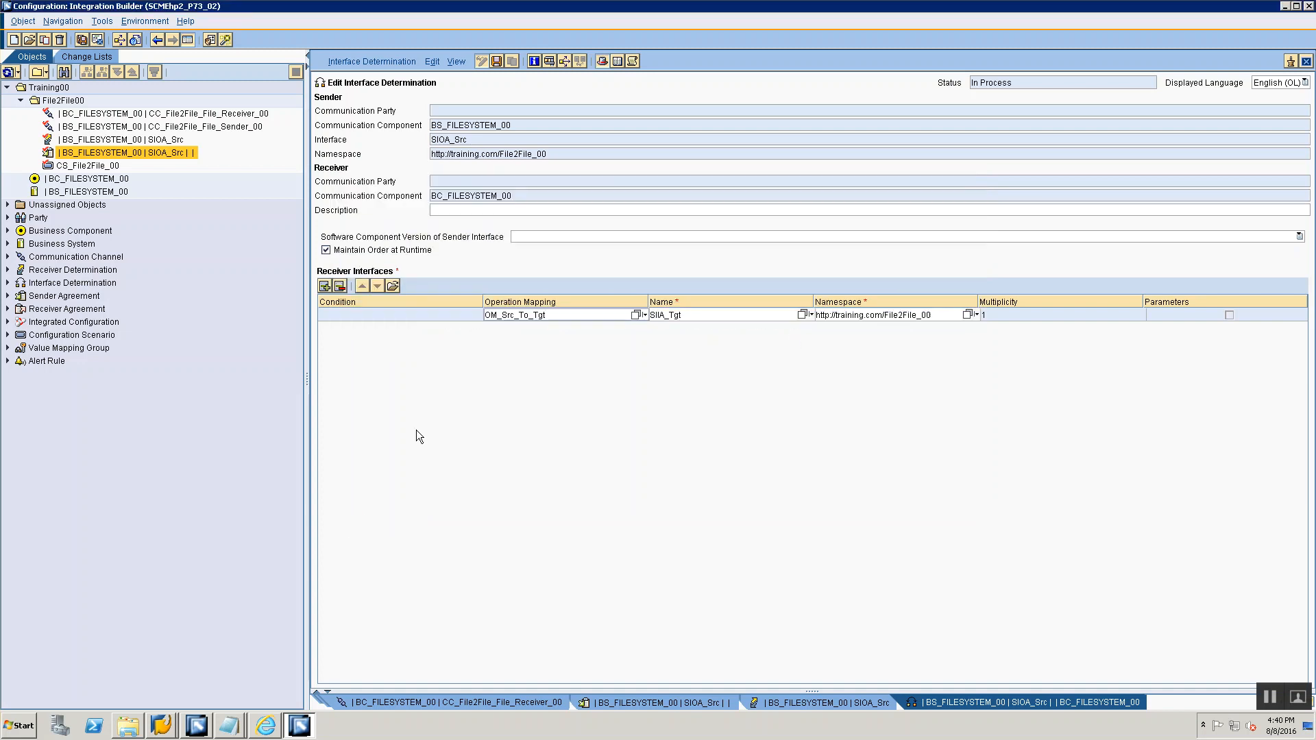
left_click(725, 318)
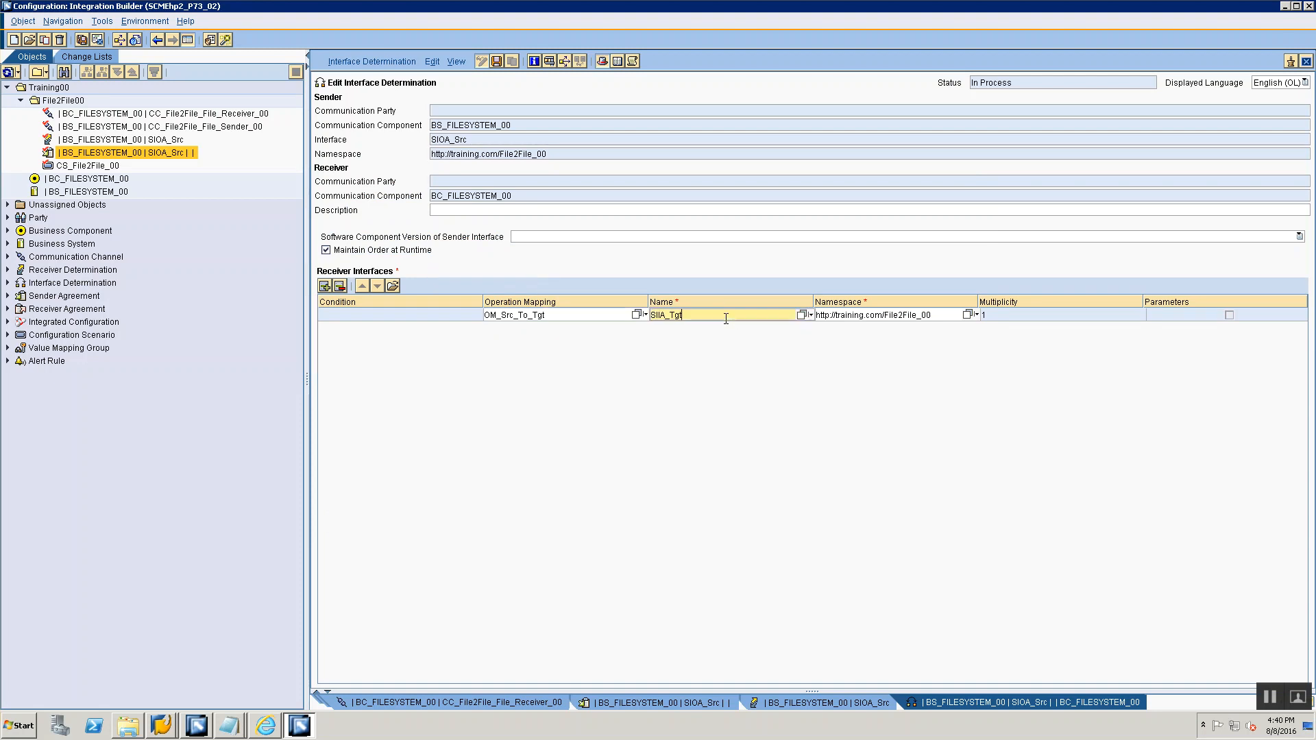
left_click(899, 318)
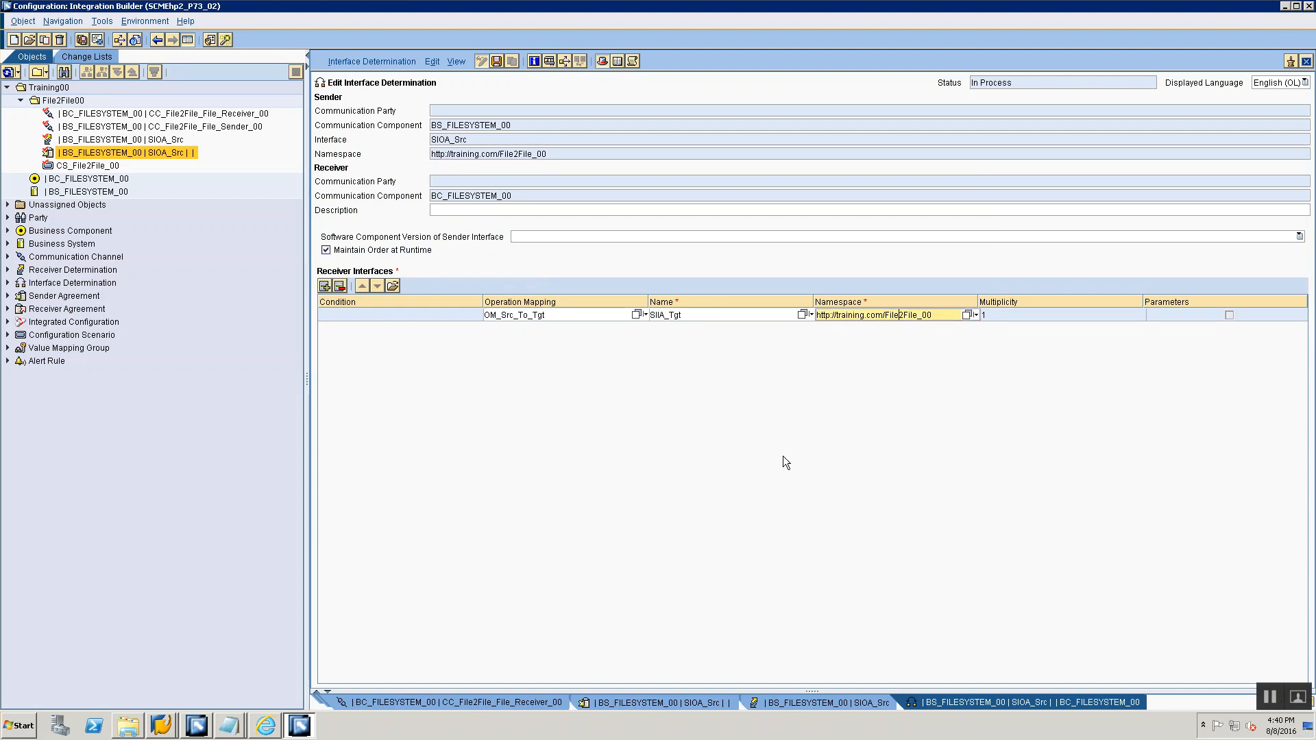
left_click(495, 63)
left_click(1306, 61)
- Switch to the Notepad notes and add the line "-> Refresh Configuration Overview one more time" at the end
key("alt+Tab")
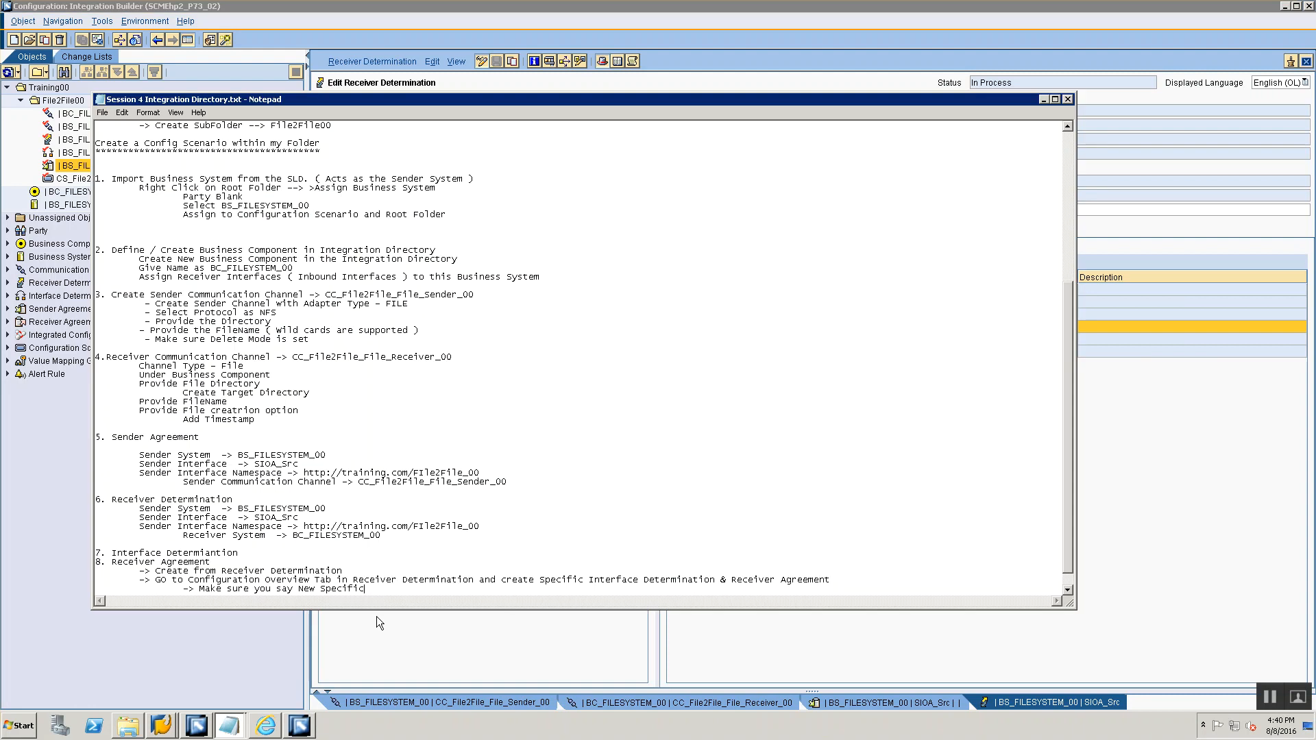
key("Return")
type("-> Refresh Configuration ")
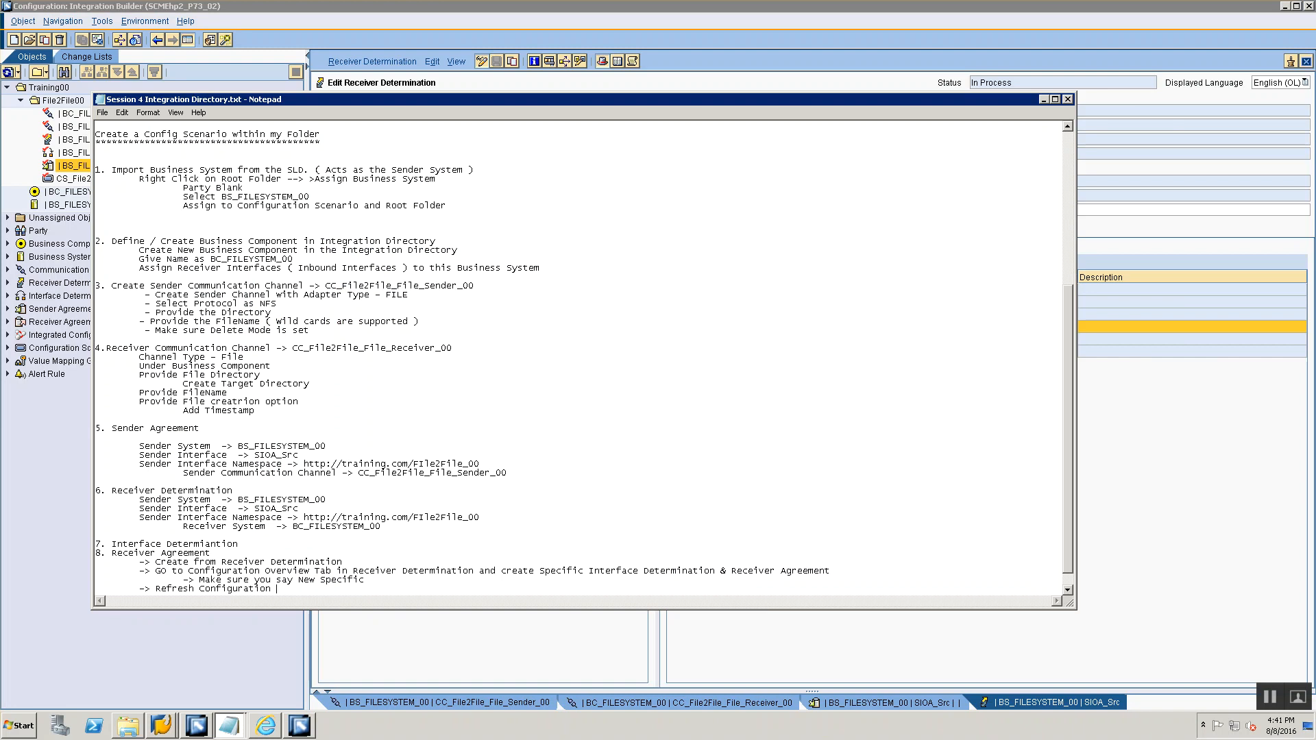
type("Overview one more time")
- Switch to the Integration Builder, refresh the configuration overview and bring up the creation options for the SIIA_Tgt connection's Receiver Agreement
key("alt+Tab")
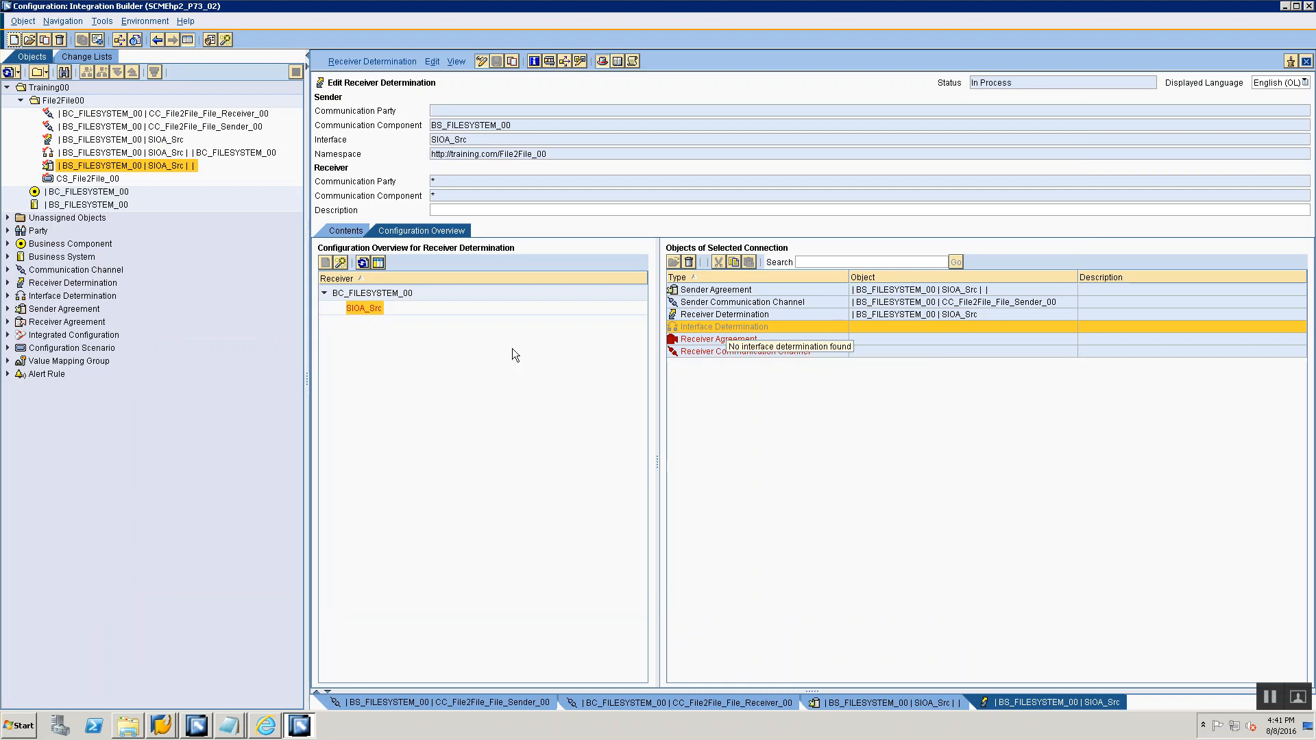
left_click(362, 263)
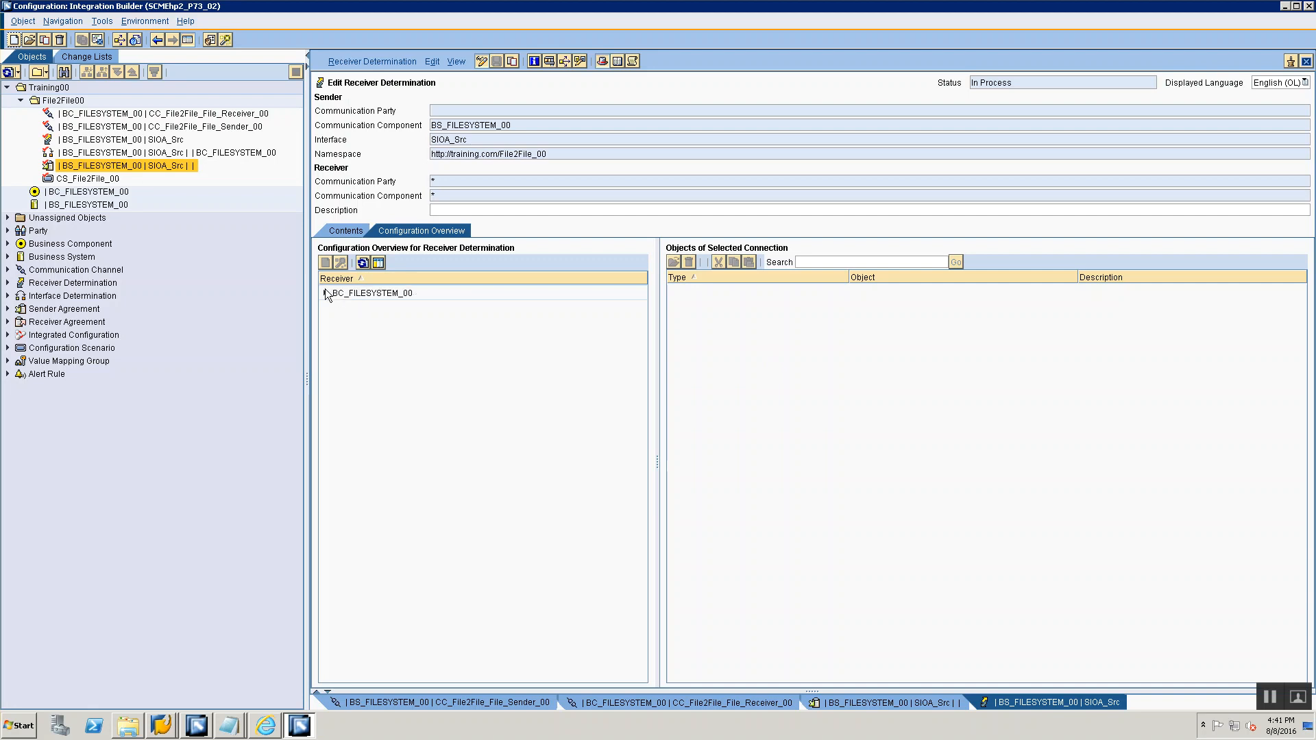
left_click(322, 293)
left_click(364, 308)
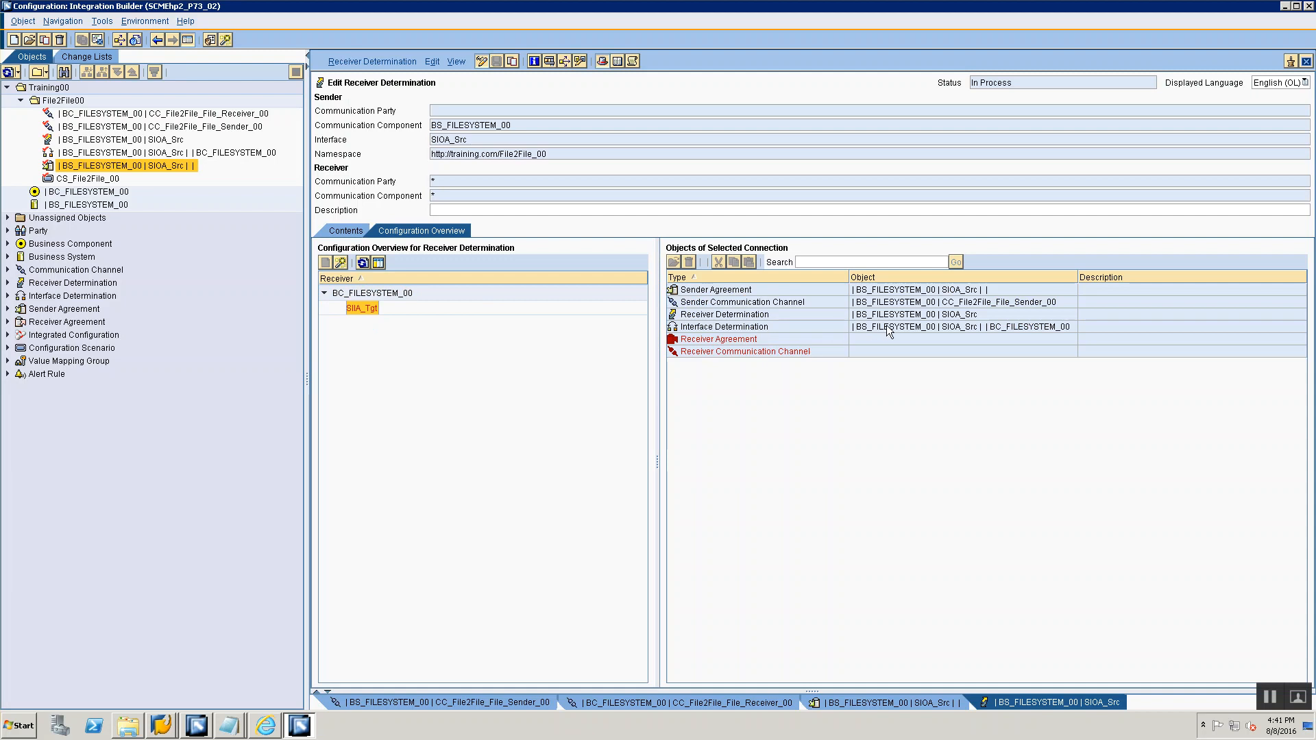
left_click(762, 343)
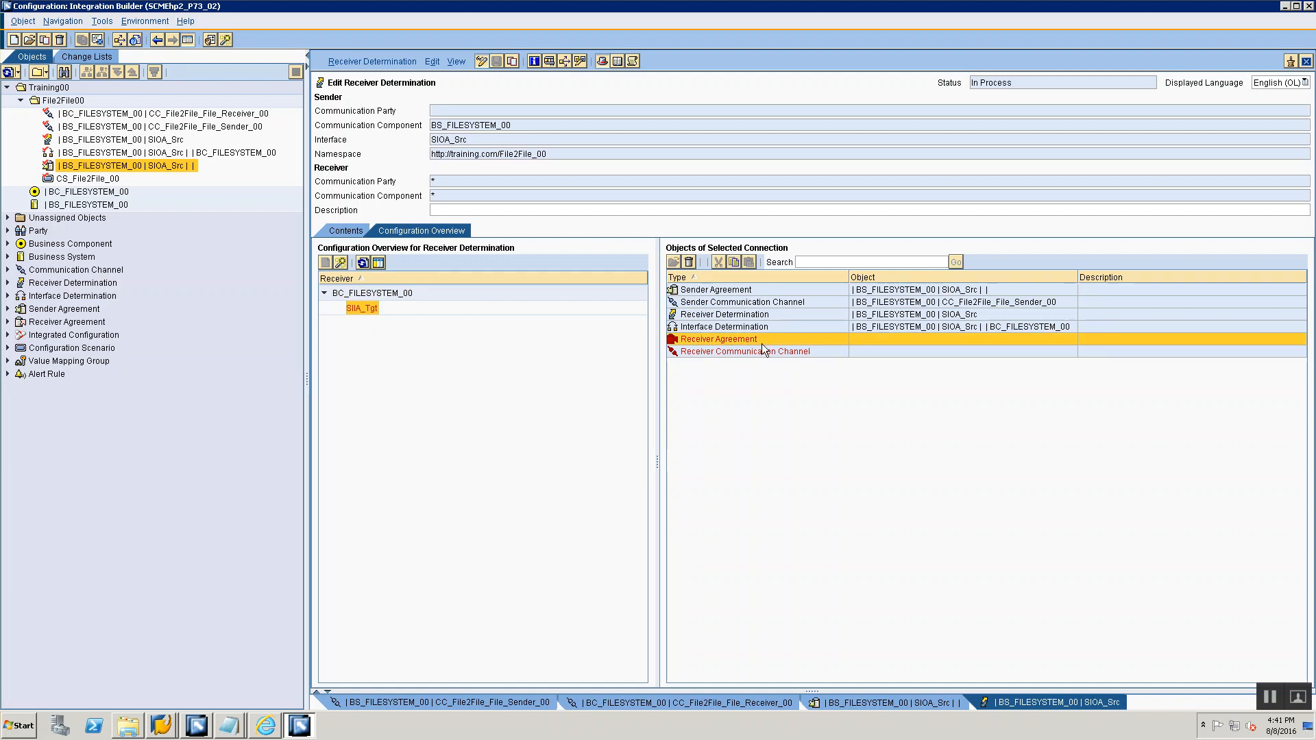
right_click(762, 344)
- Append "and then select New Specific Receiver Agreement" to the last line of the Notepad notes
key("alt+Tab")
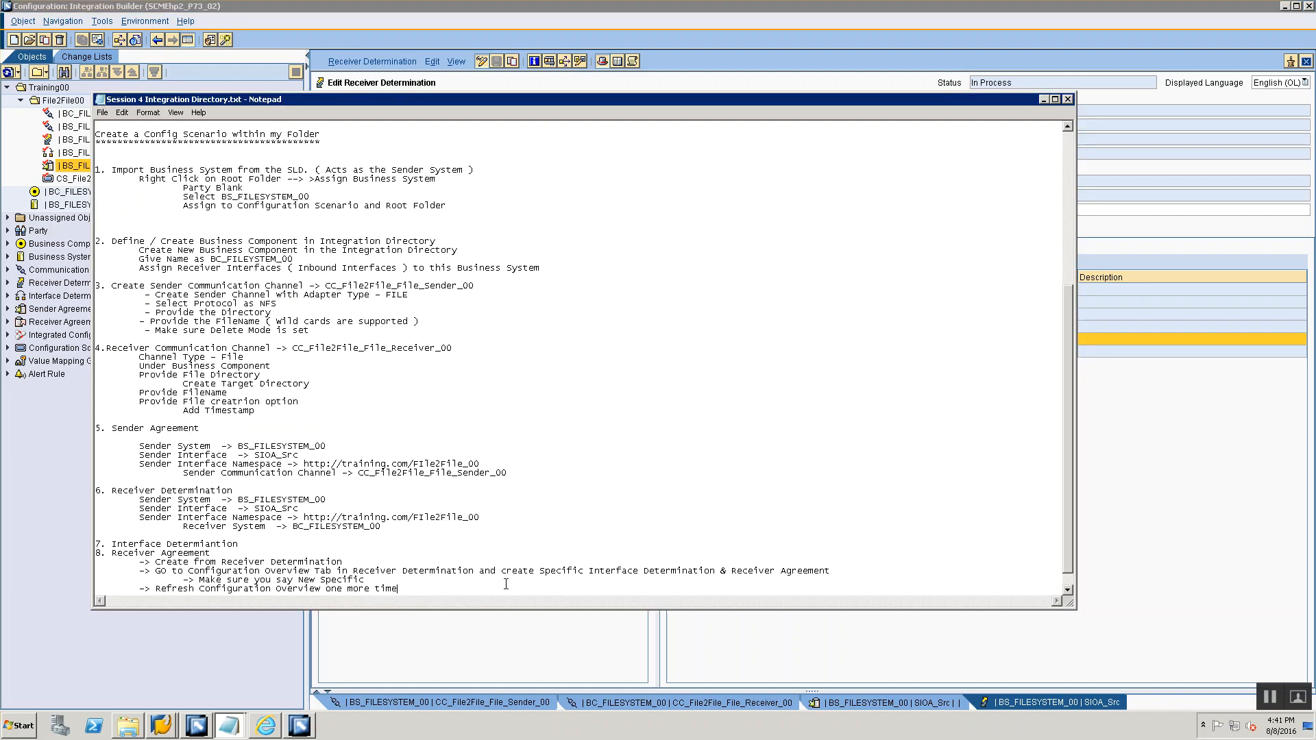
type("and then select New Specific Receiver Agreement")
key("alt+Tab")
key("alt+Tab")
- Switch to the Integration Builder and create a new specific Receiver Agreement for the SIIA_Tgt connection
key("alt+Tab")
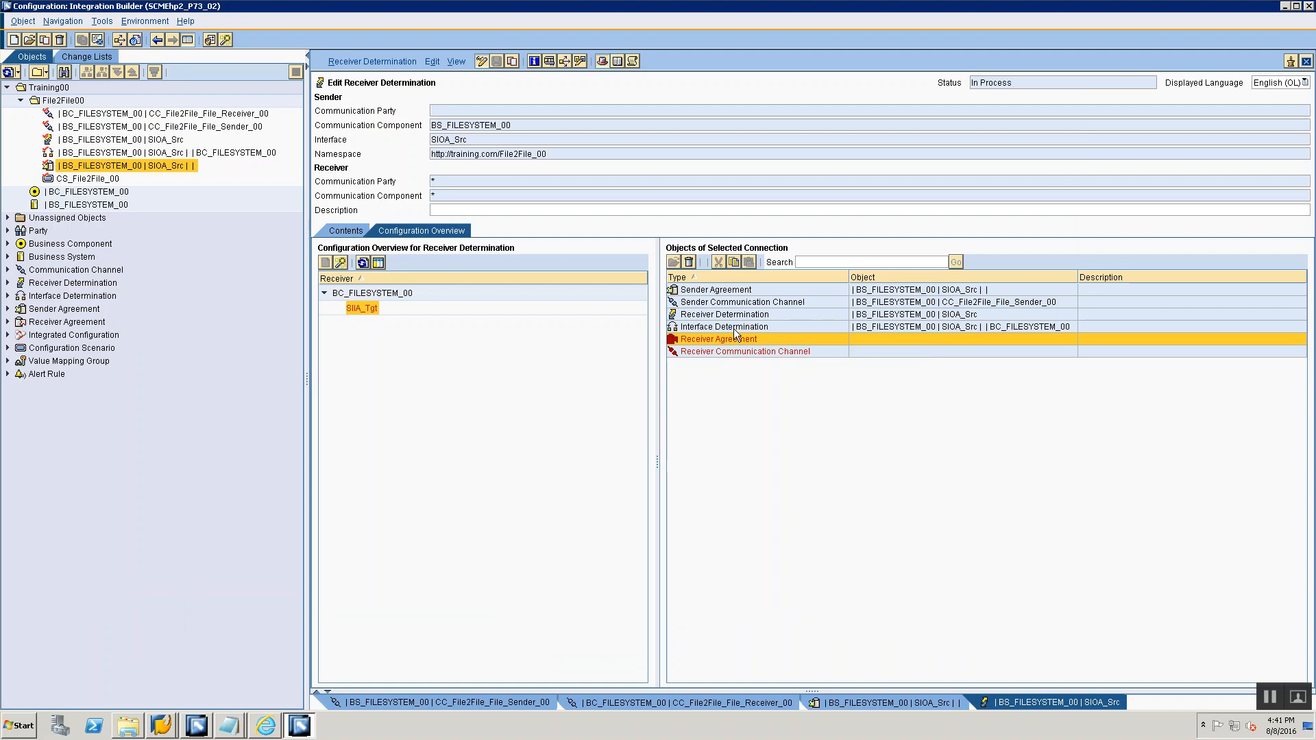
mouse_move(734, 333)
right_click(678, 339)
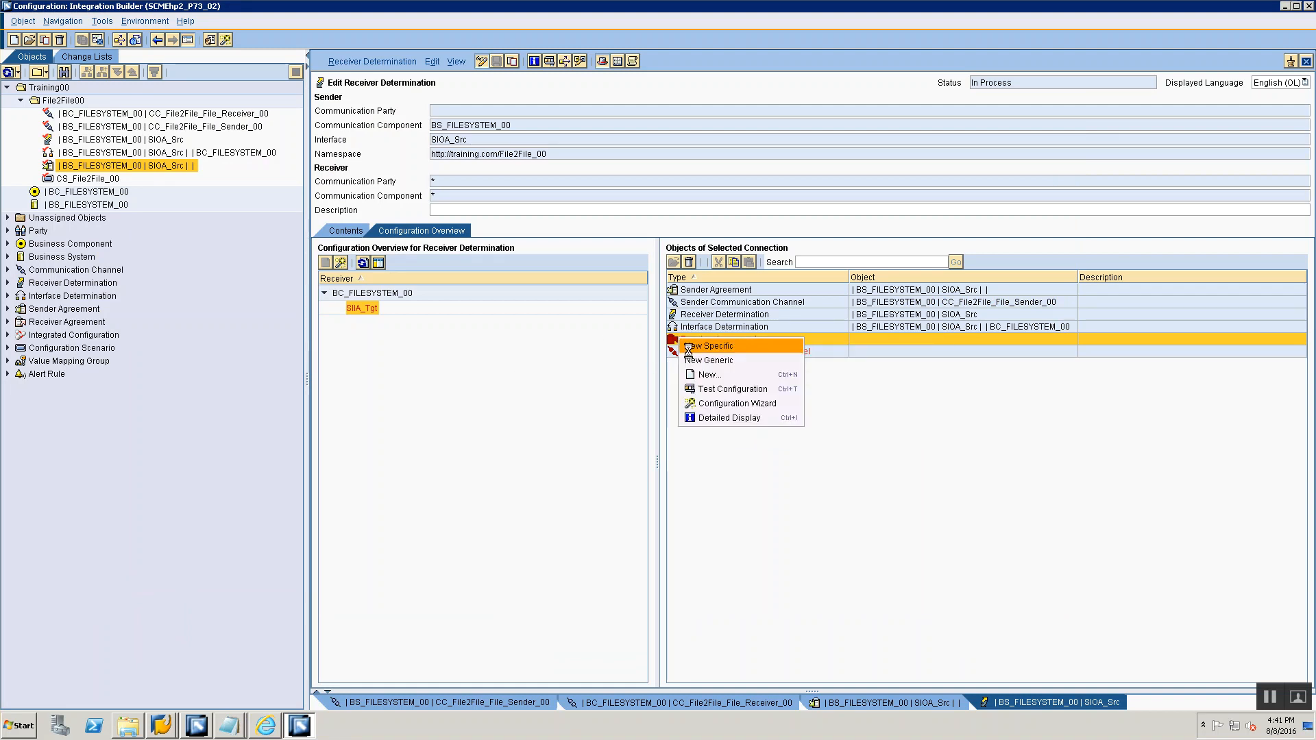
left_click(689, 349)
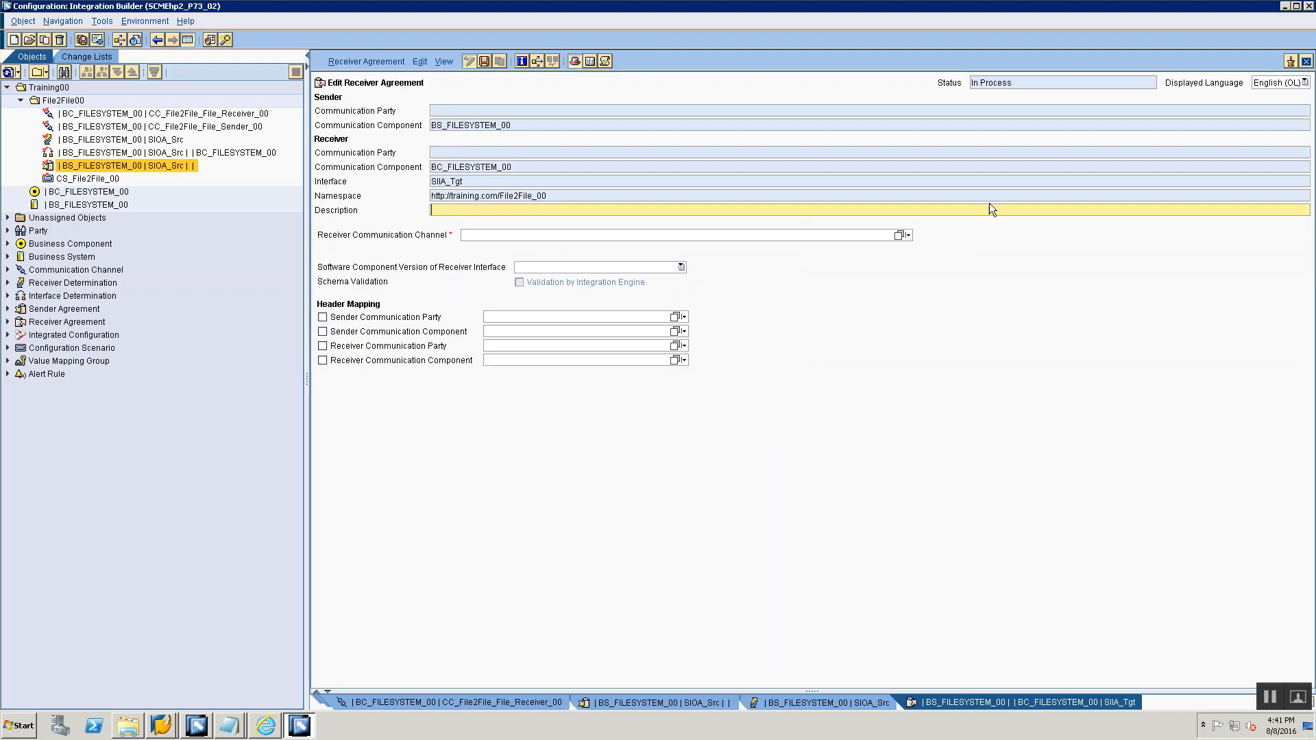
- Assign CC_File2File_File_Receiver_00 as the Receiver Agreement's communication channel, then save and close the object
left_click(899, 236)
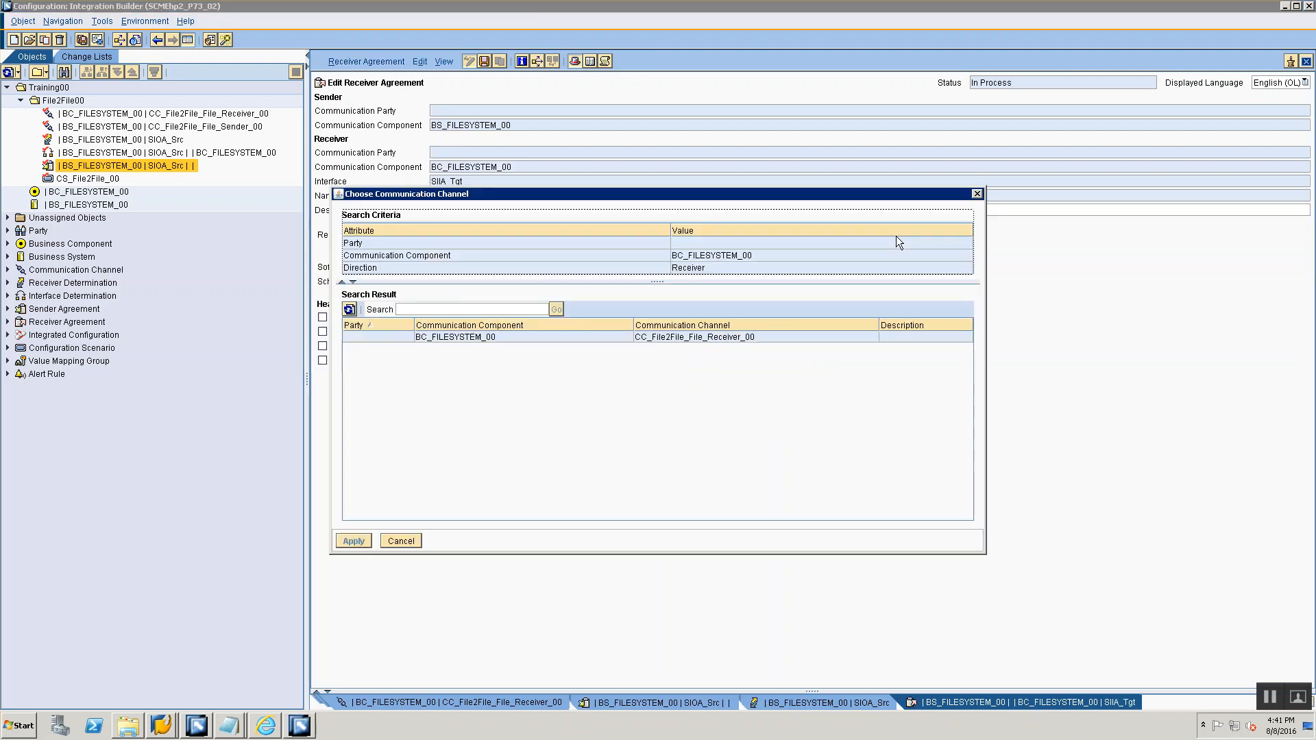
left_click(651, 336)
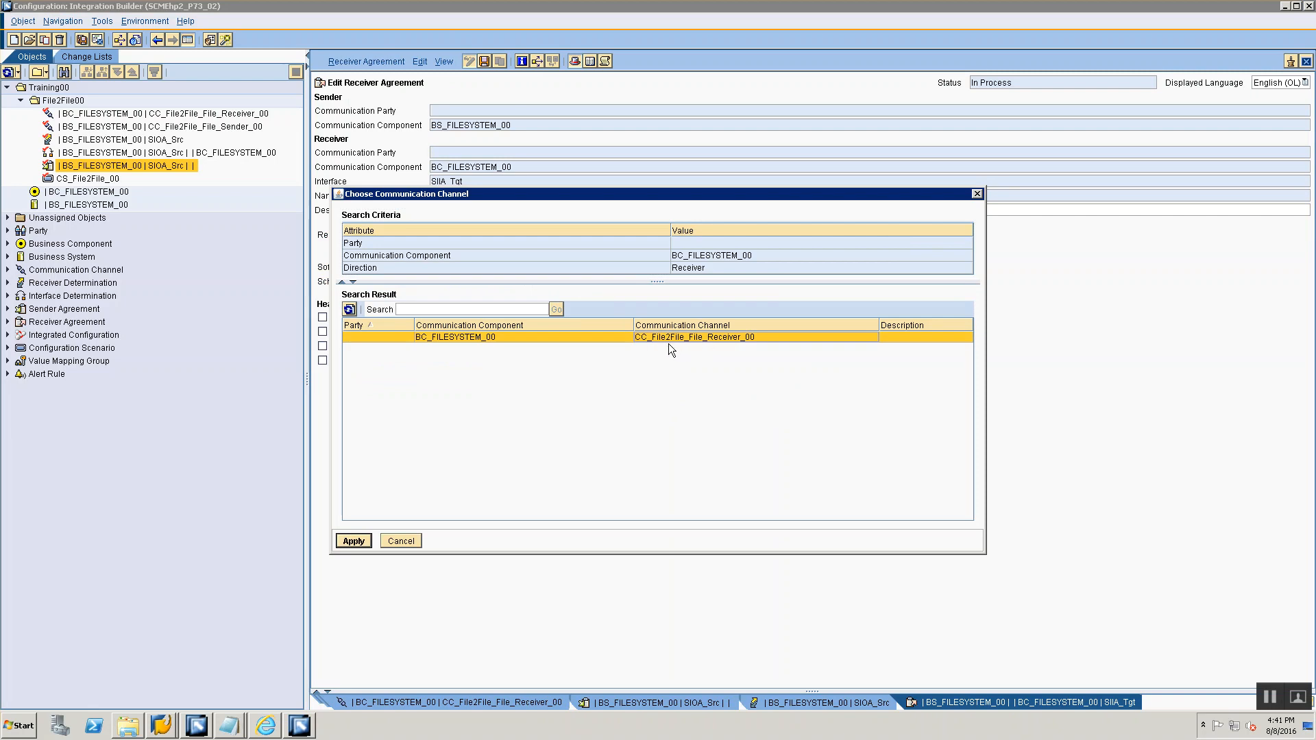
left_click(357, 541)
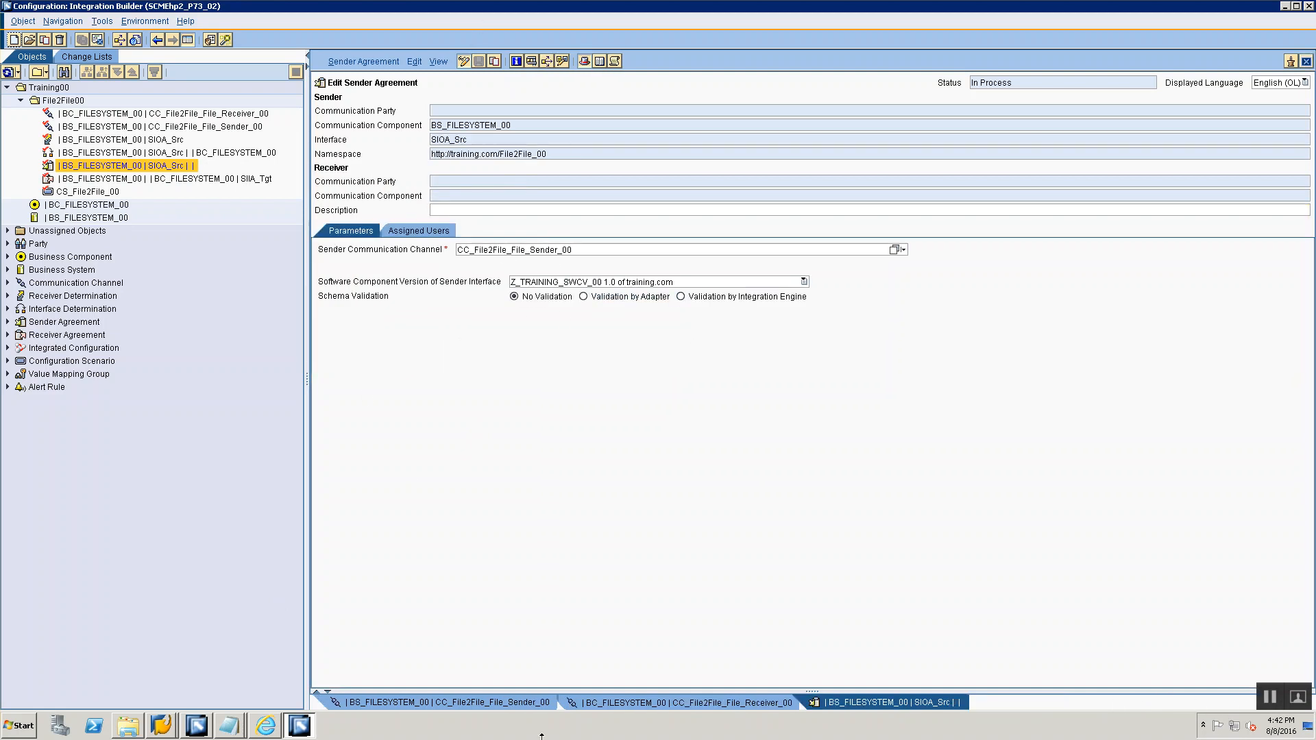
- Open the SIOA_Src Receiver Determination and examine the objects of the SIIA_Tgt connection under BC_FILESYSTEM_00 in the configuration overview
double_click(100, 139)
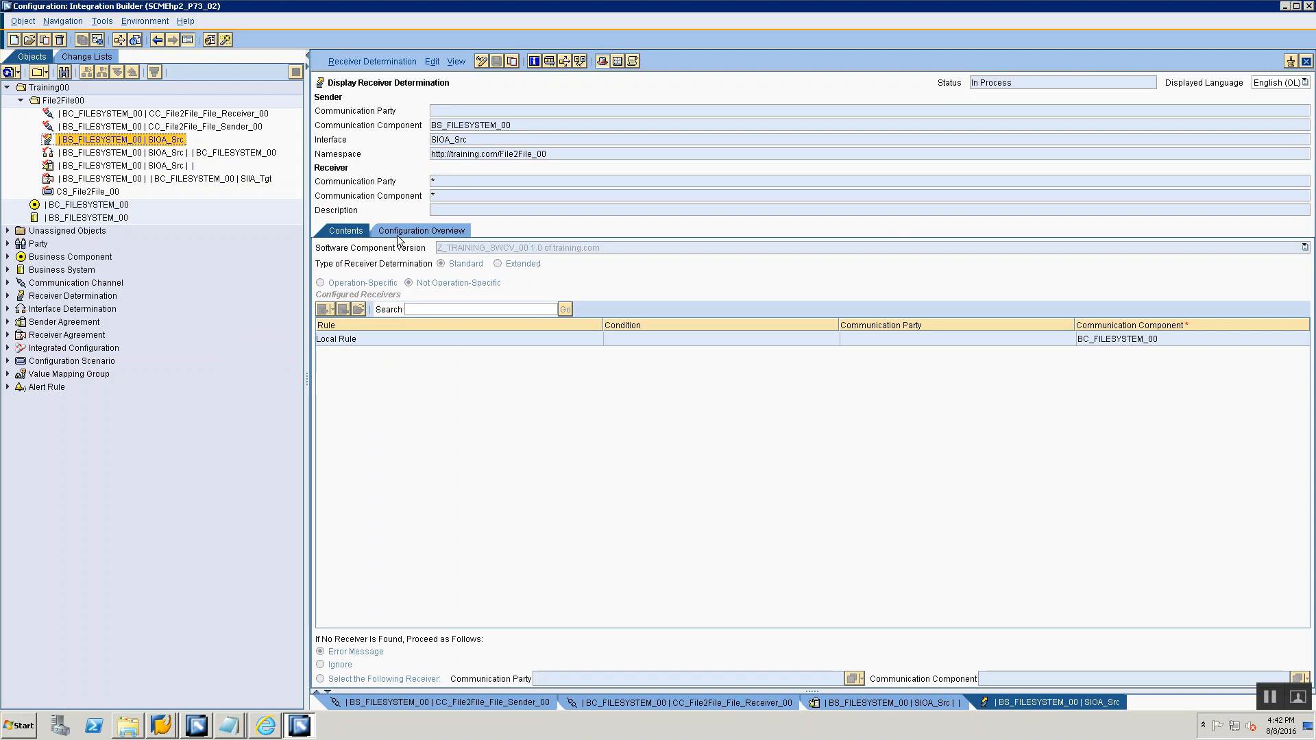
left_click(399, 233)
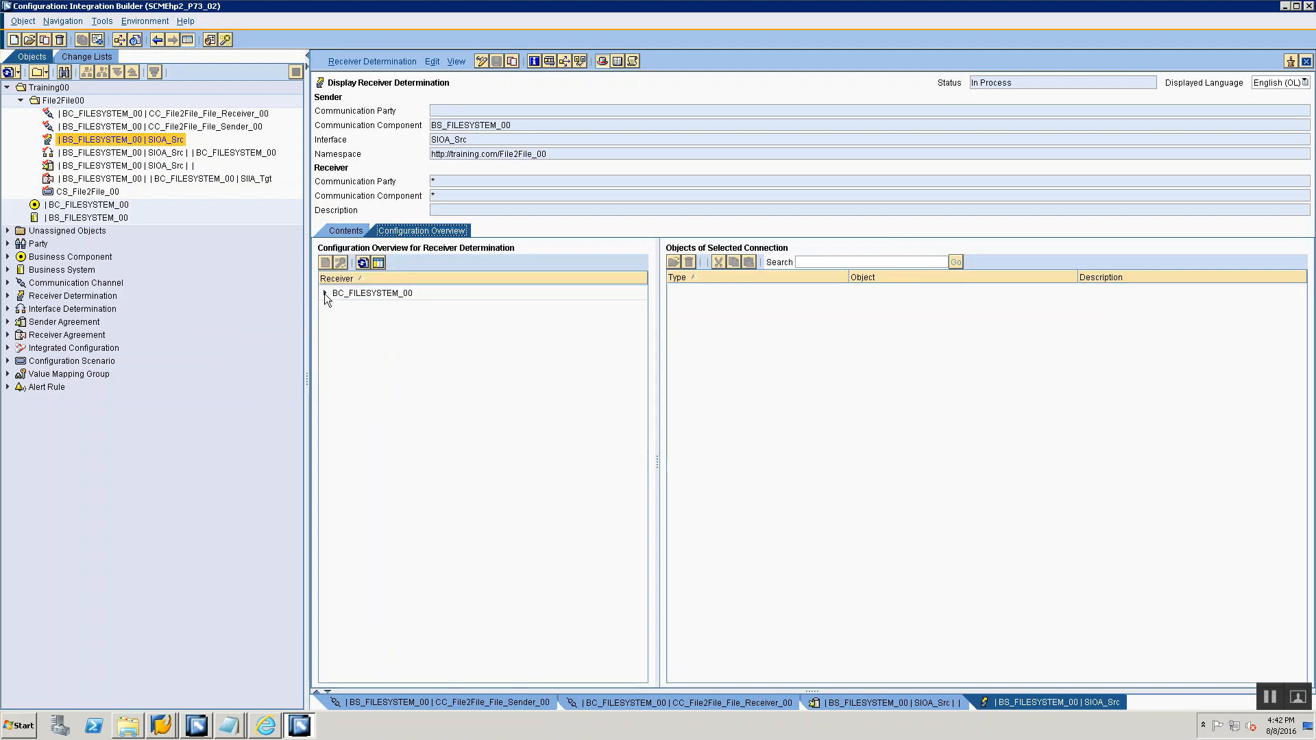
left_click(324, 294)
left_click(345, 309)
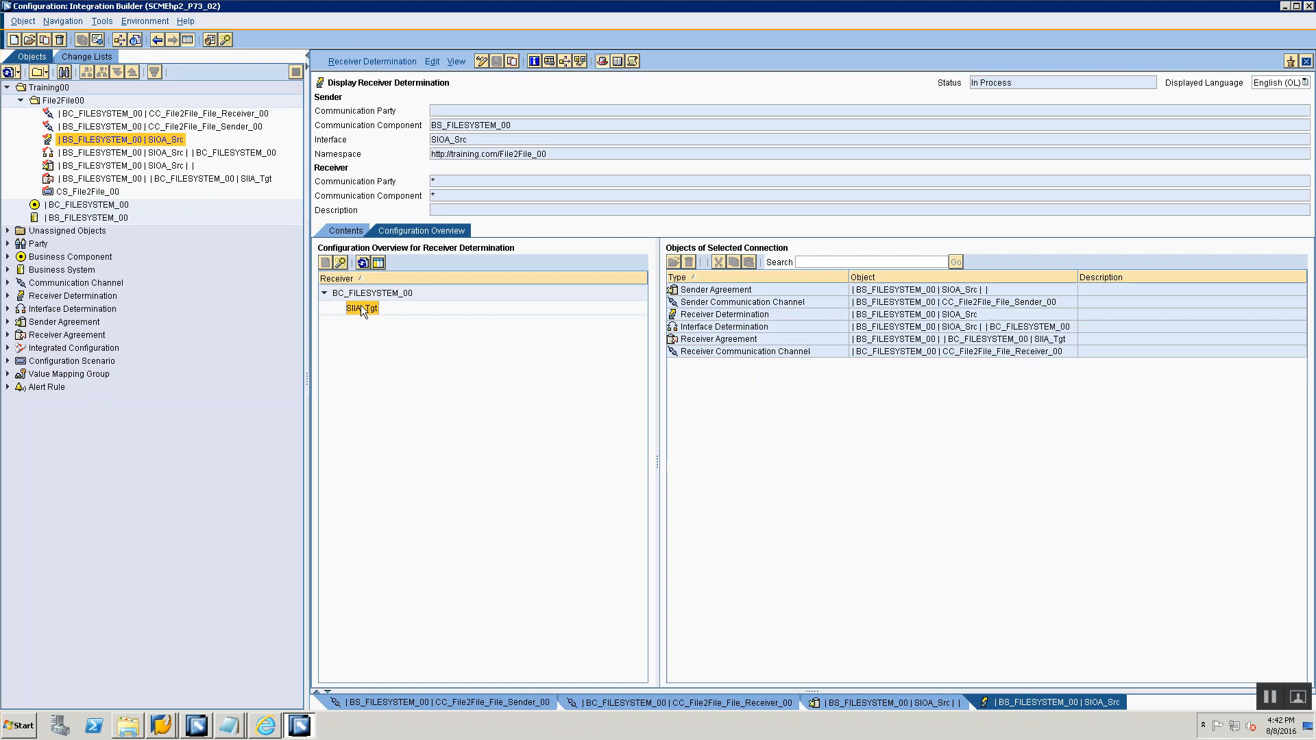
left_click(362, 293)
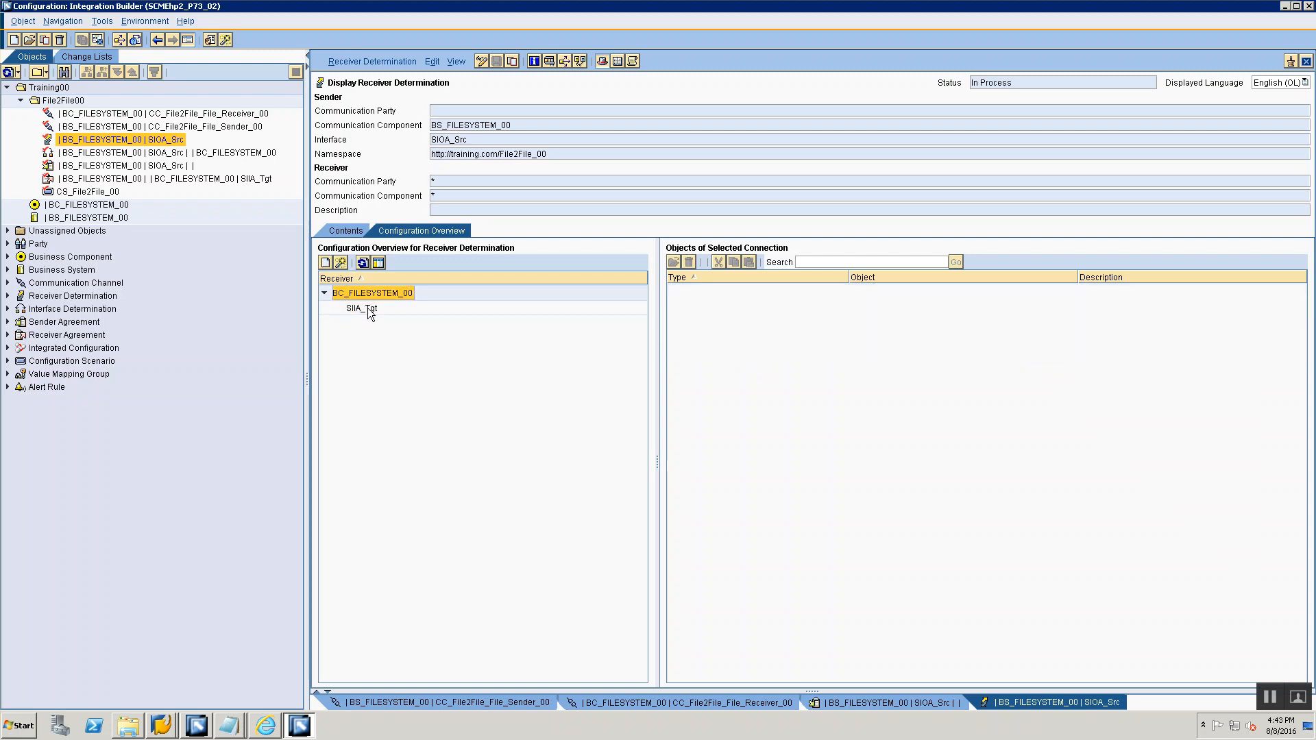
left_click(368, 308)
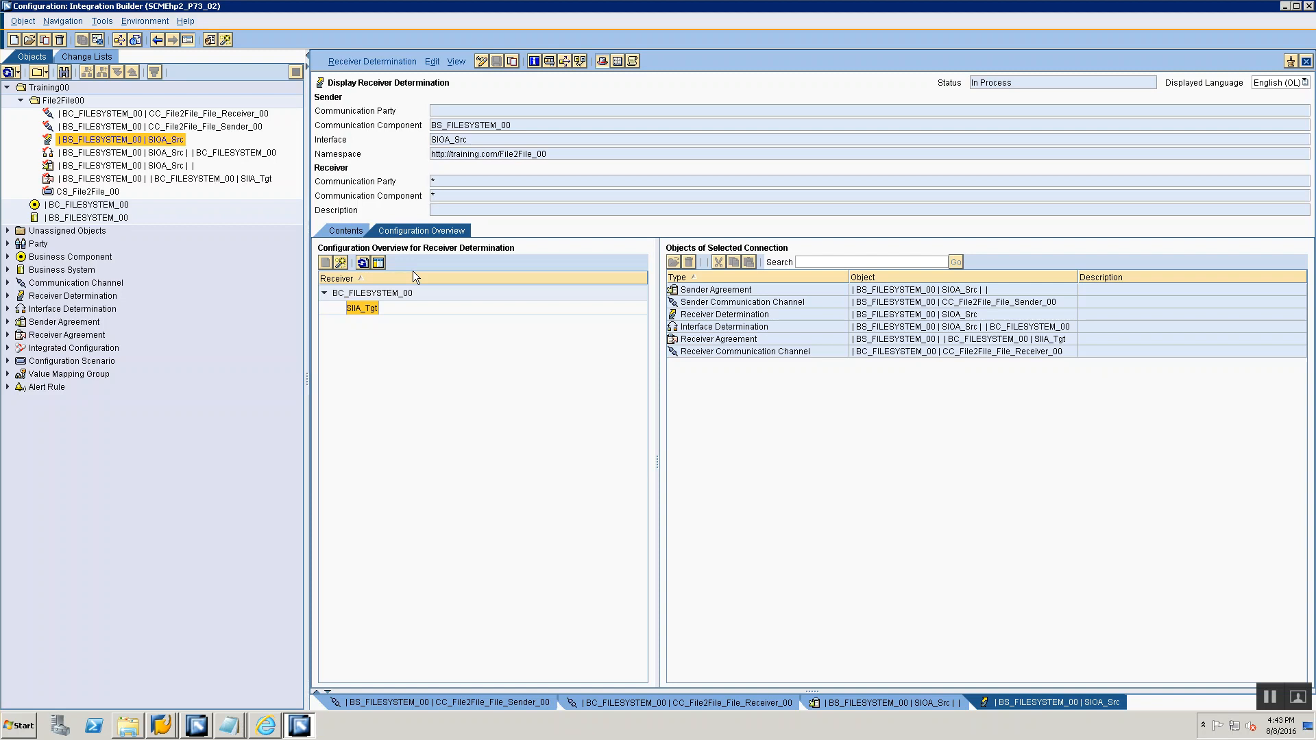
- Activate the standard change list with all of its objects and dismiss the confirmation
left_click(93, 56)
right_click(41, 100)
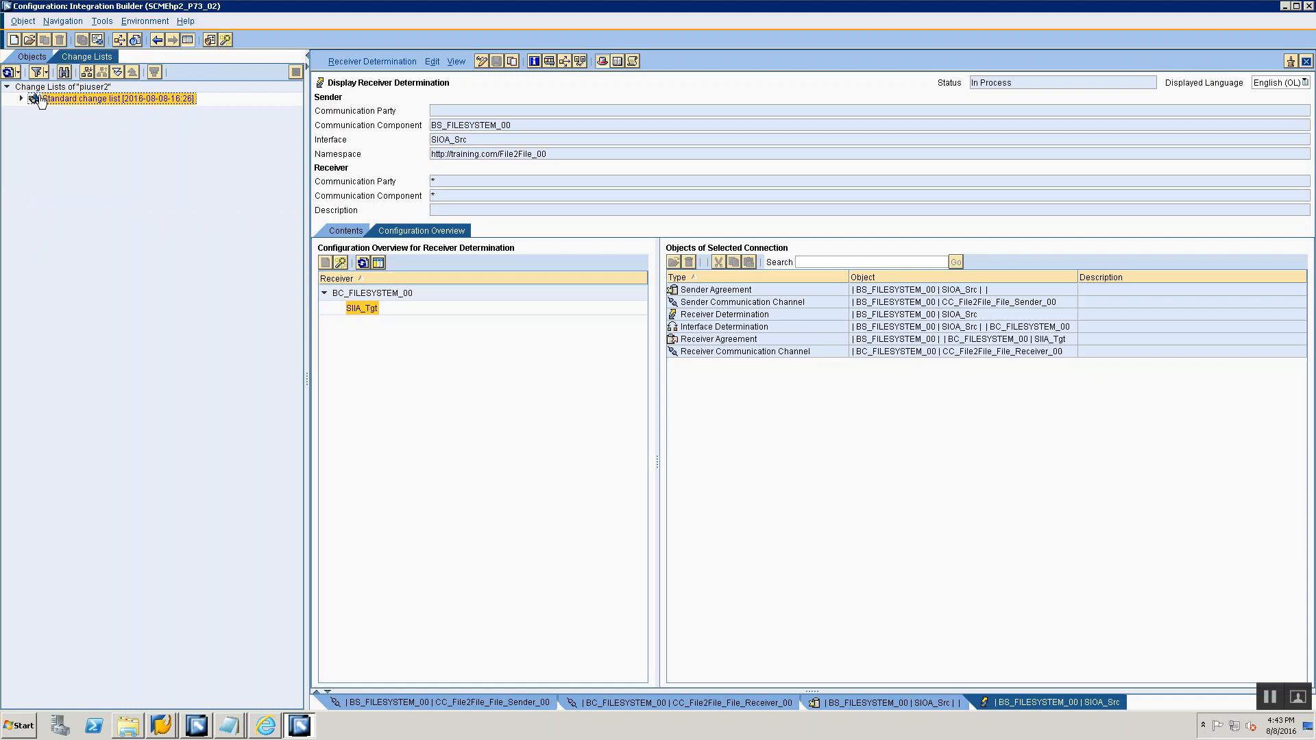
left_click(47, 118)
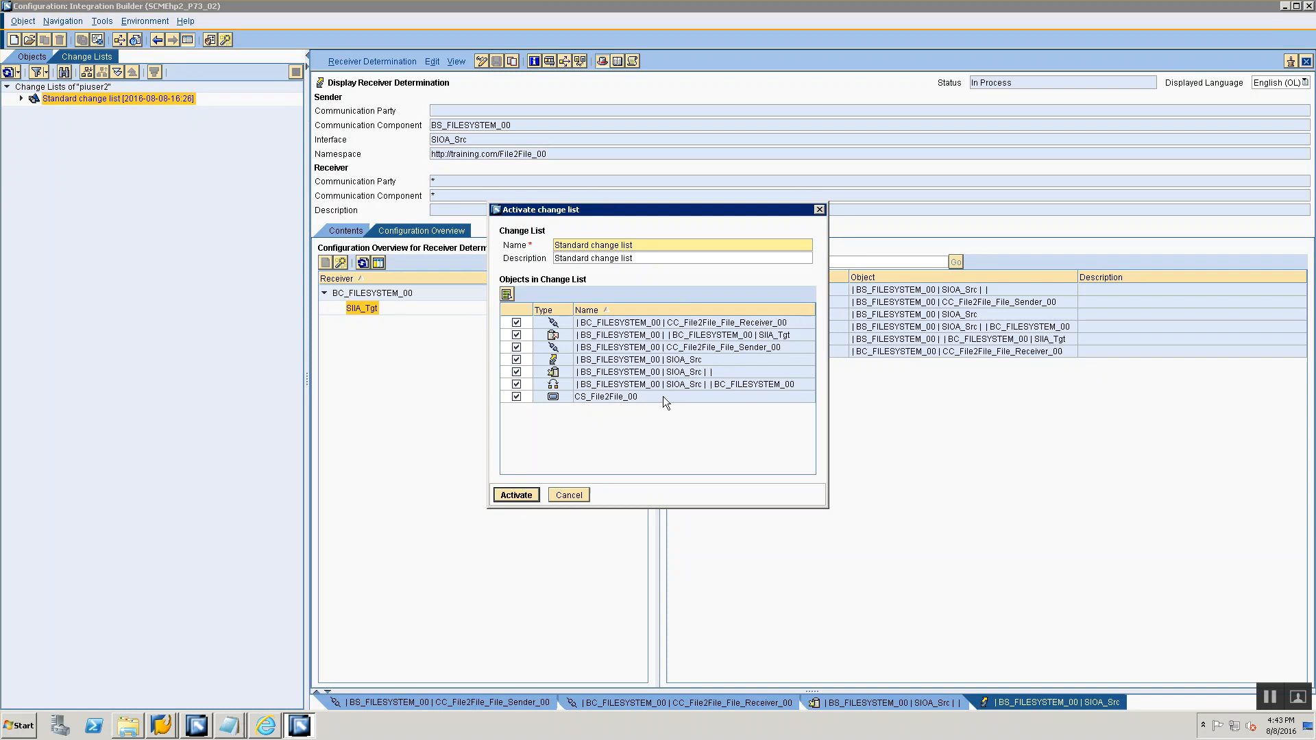
left_click(505, 493)
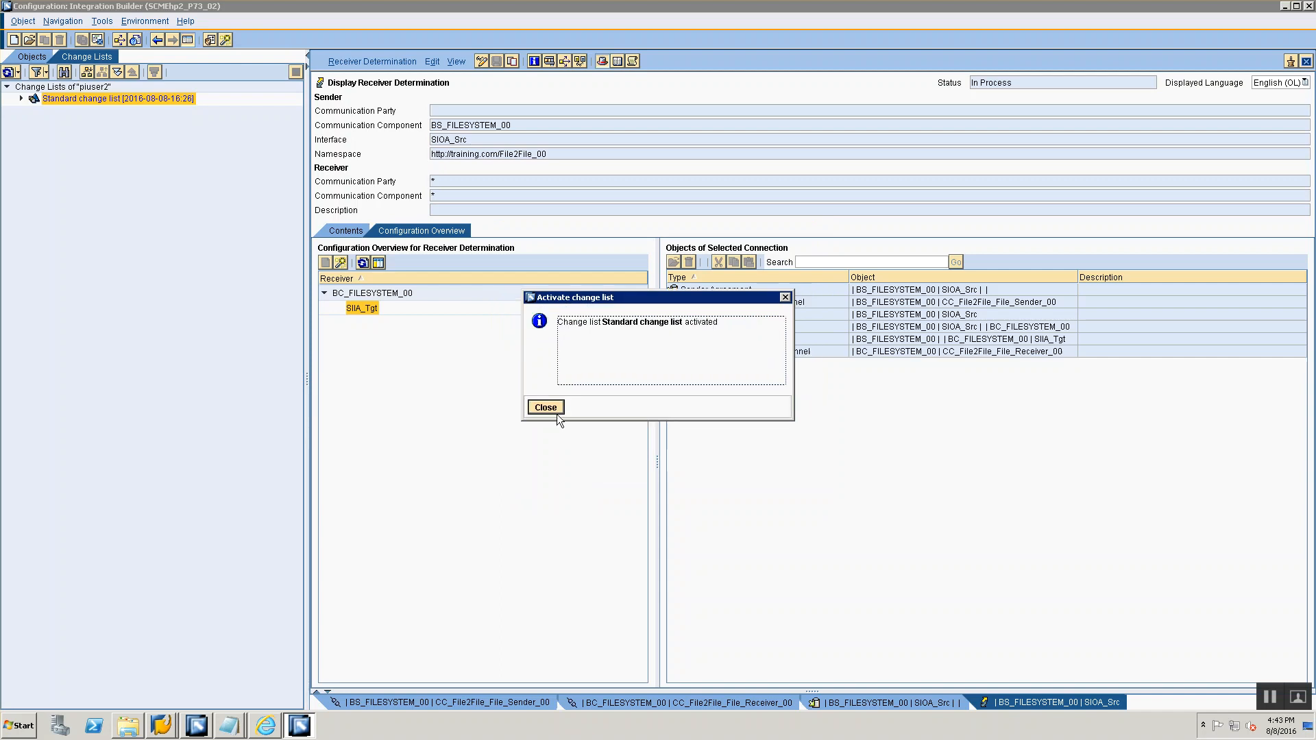
left_click(556, 413)
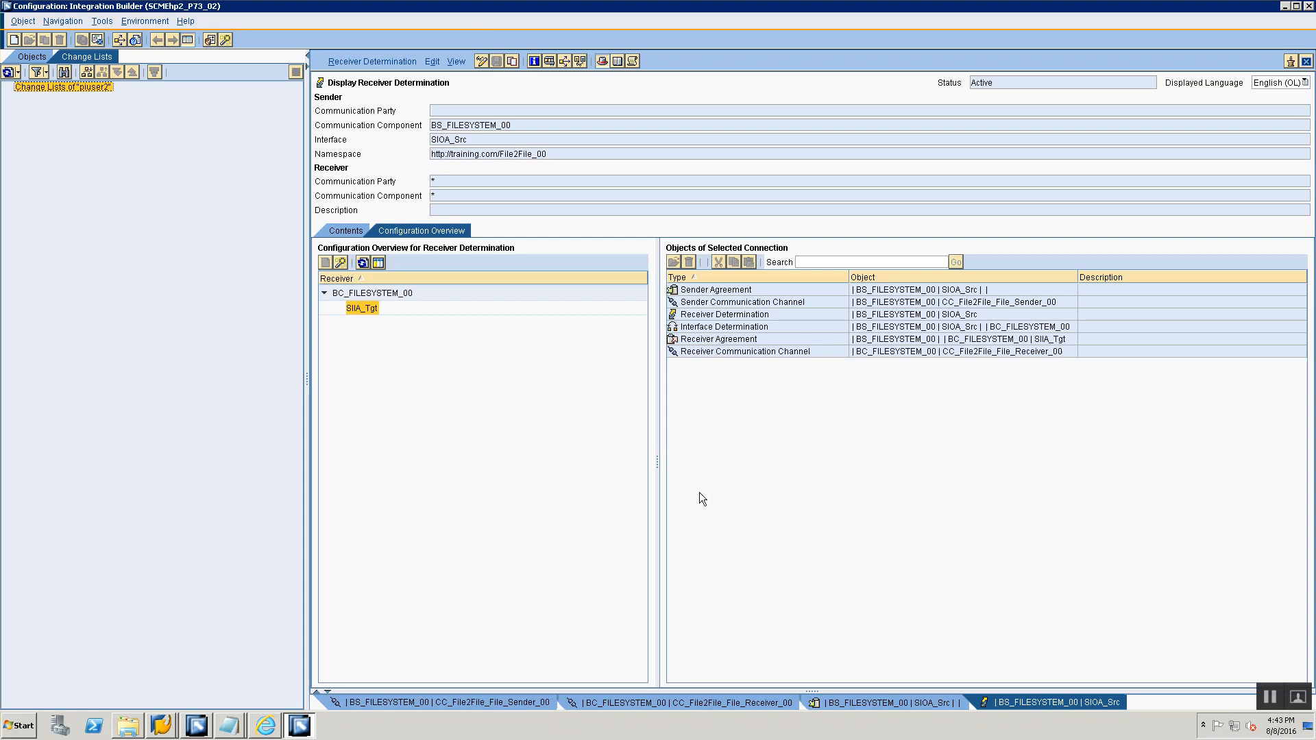
left_click(1268, 695)
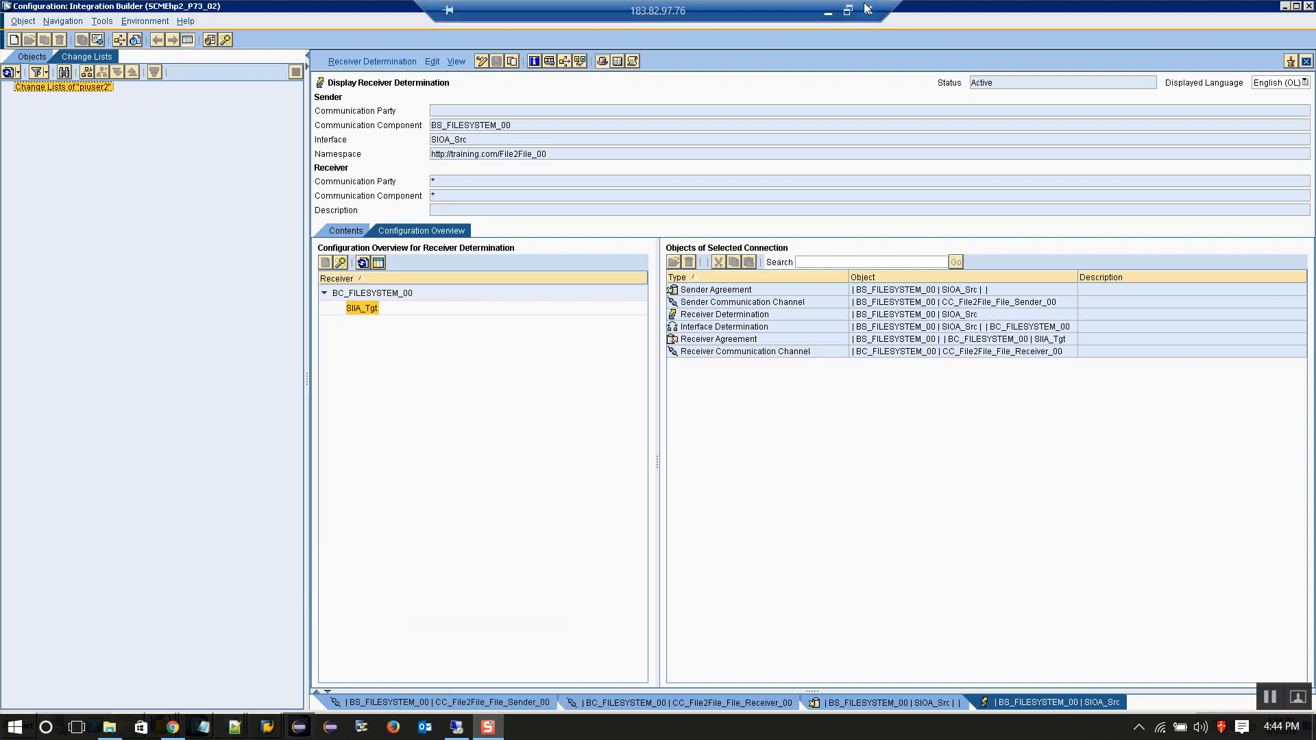
left_click(866, 9)
left_click(780, 402)
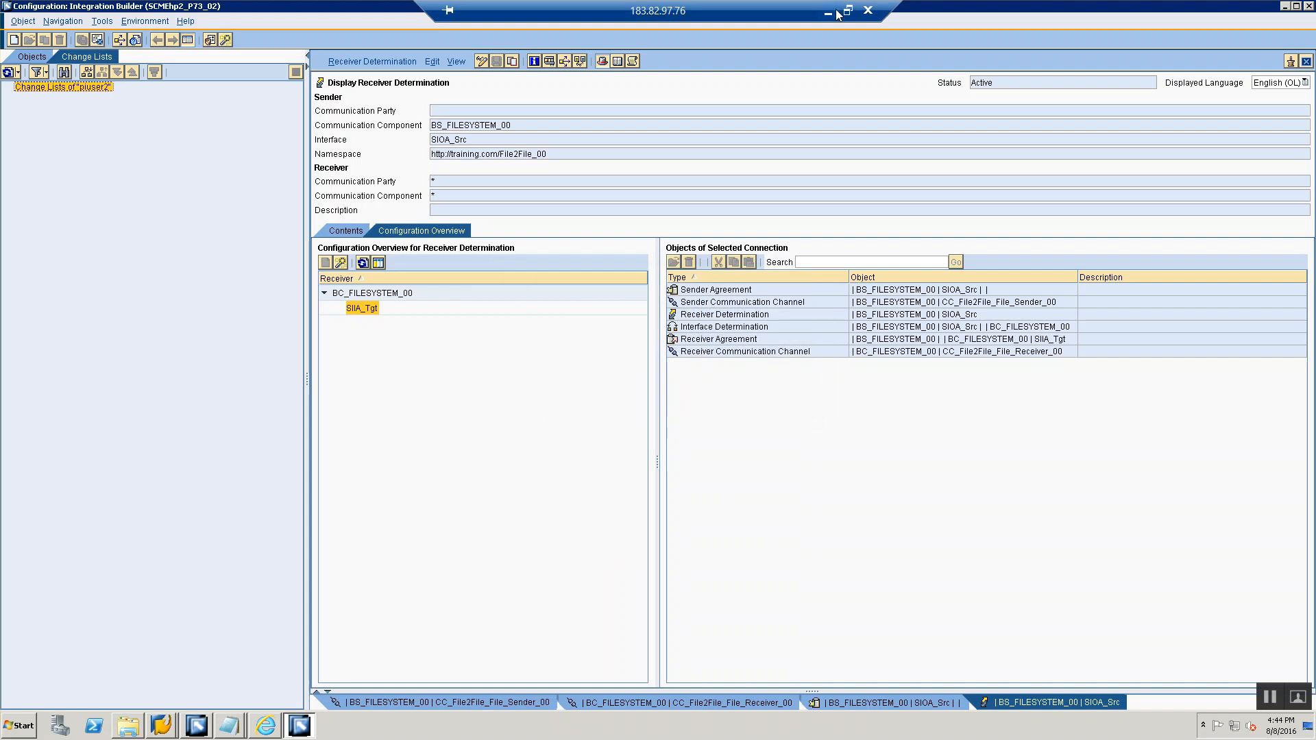
left_click(848, 11)
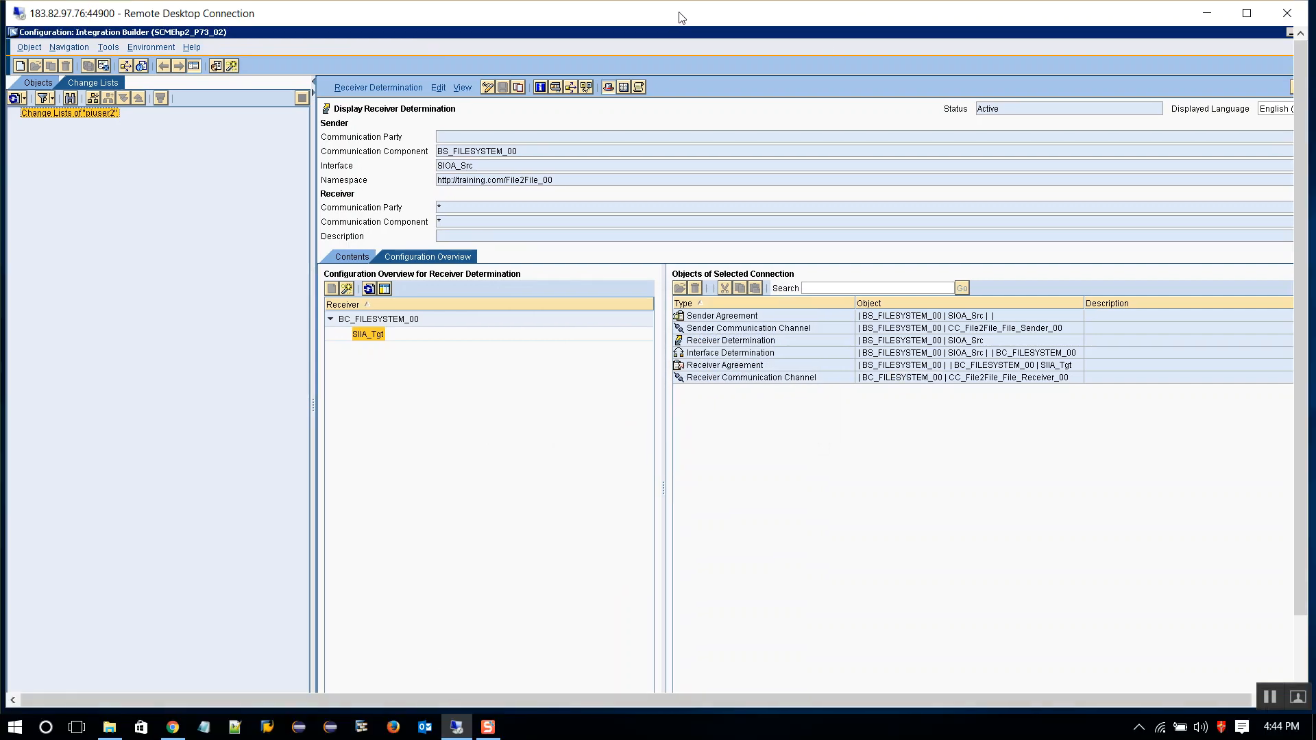
double_click(725, 13)
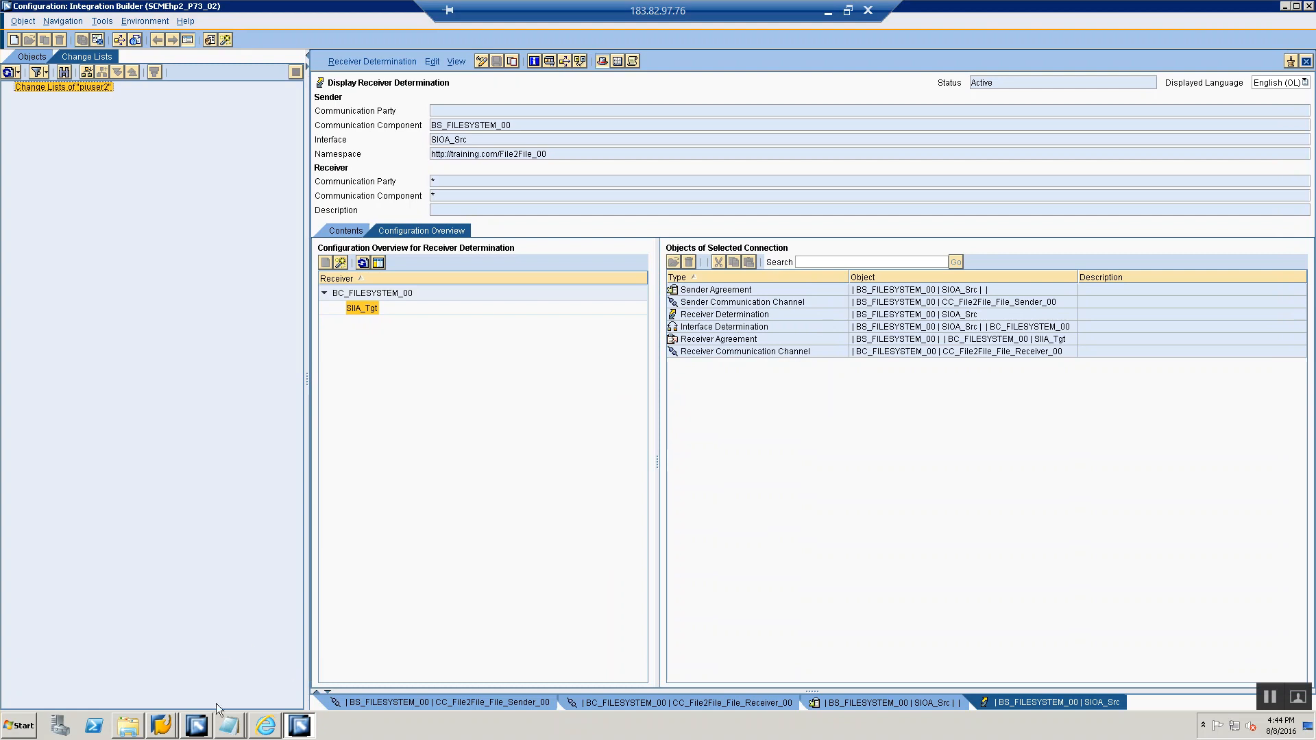
left_click(205, 732)
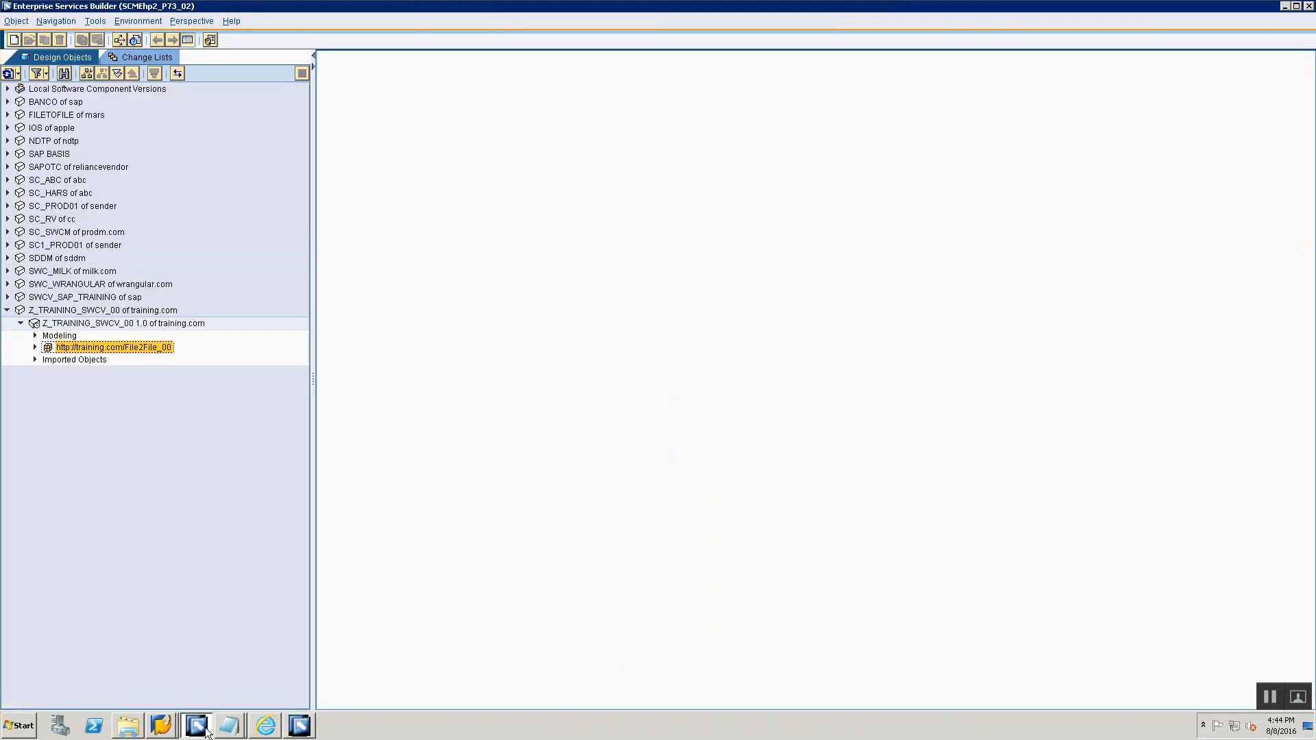
left_click(34, 349)
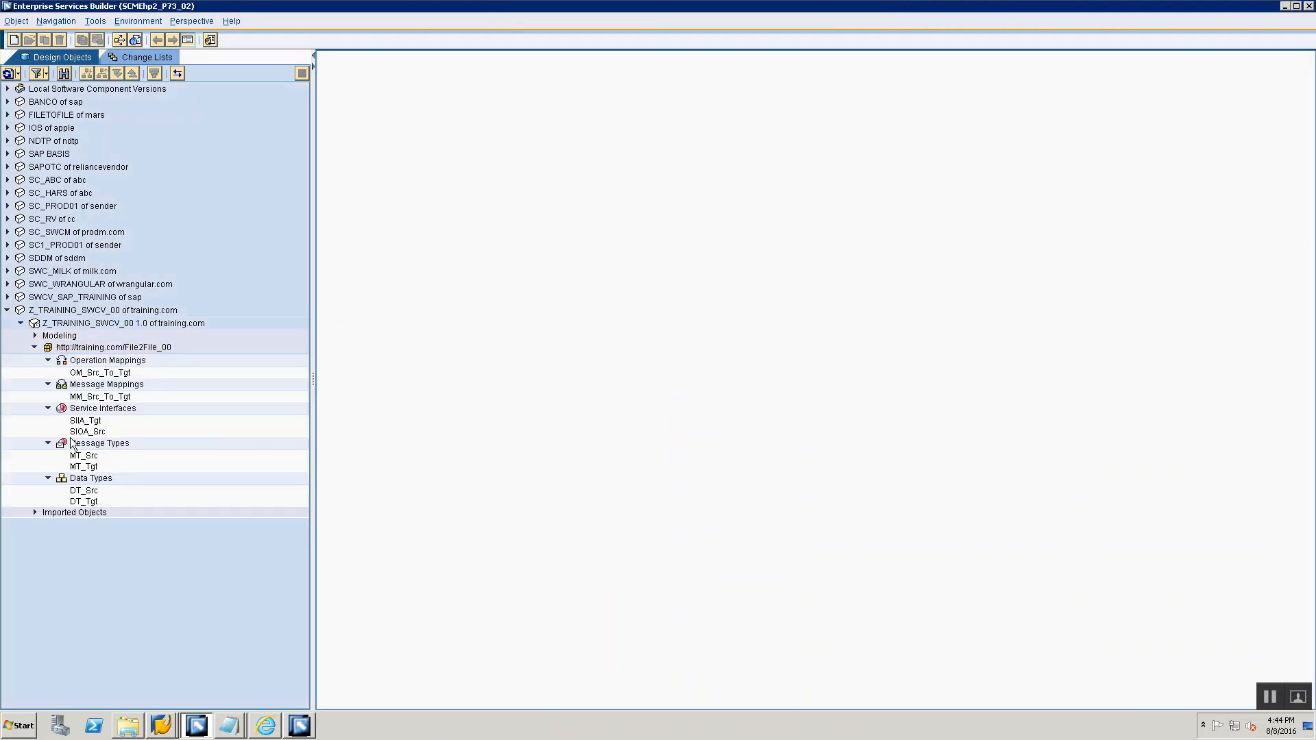
left_click(79, 399)
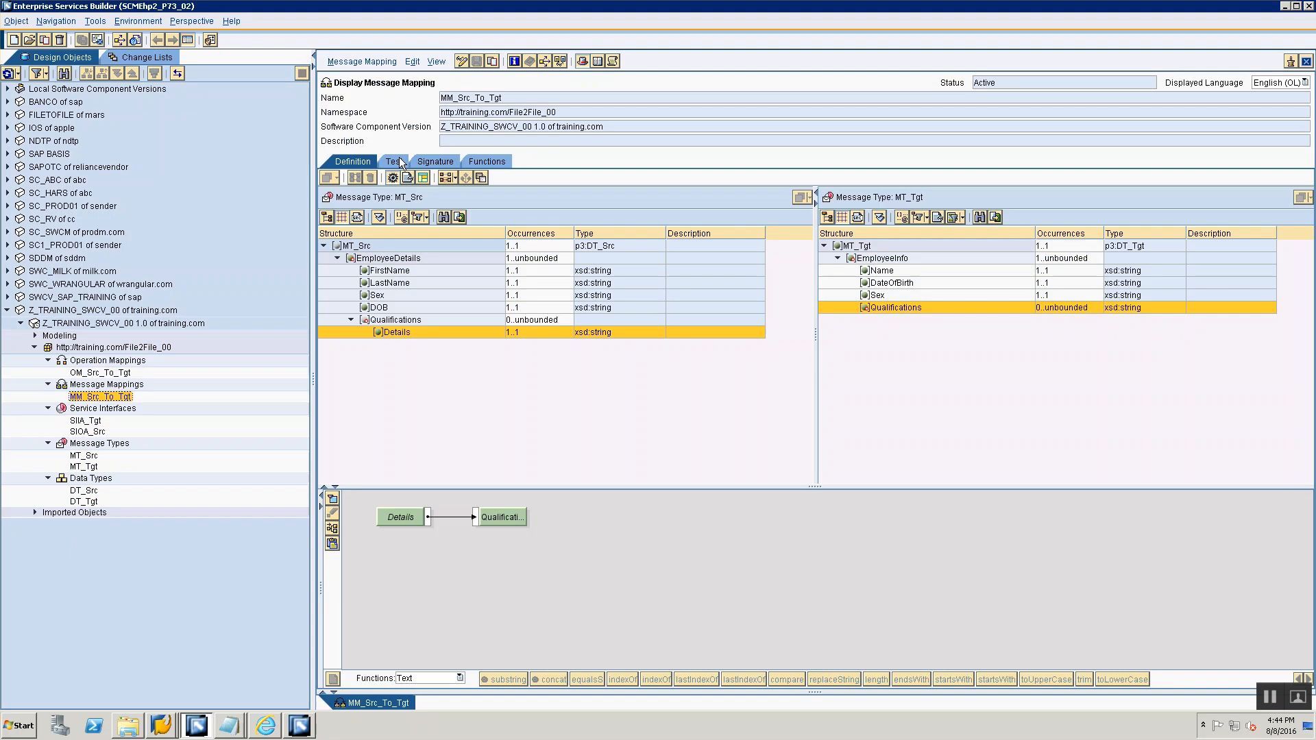
left_click(396, 162)
- Duplicate the EmployeeDetails subtree under MT_Src in the test instance and expand both records
left_click(330, 240)
left_click(355, 252)
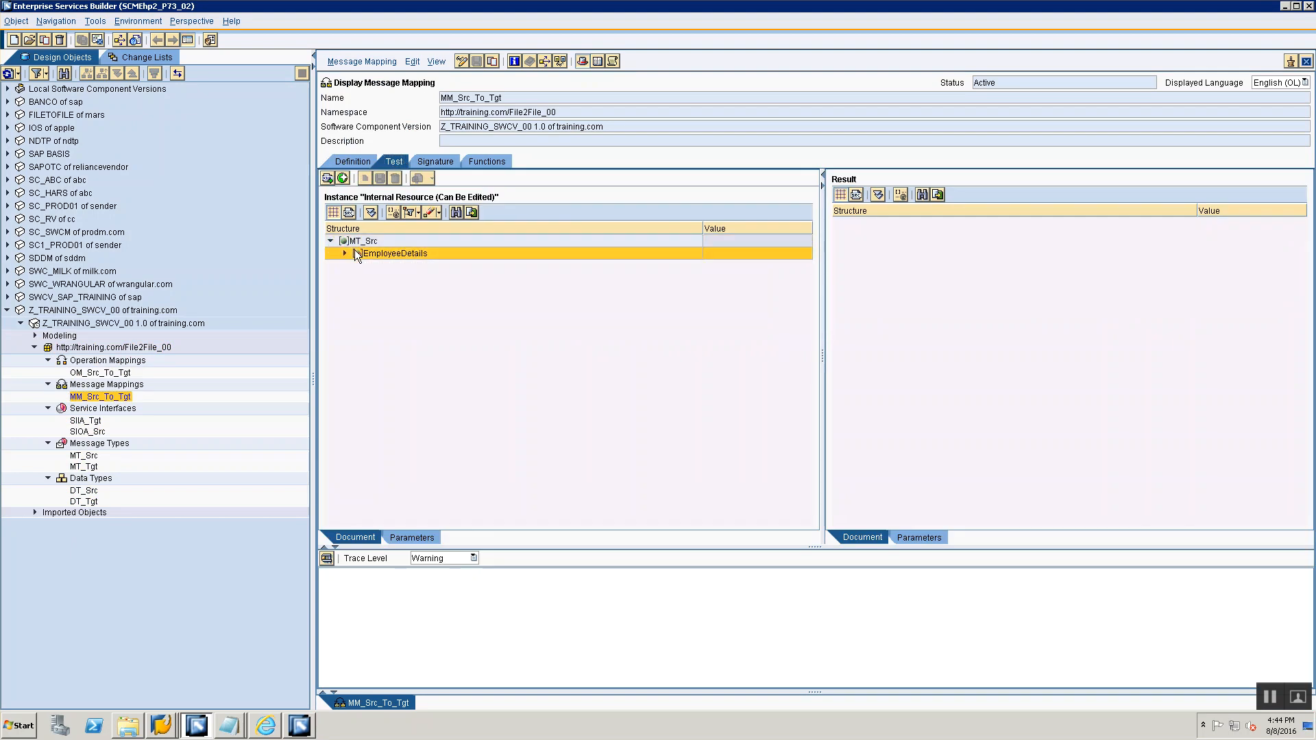
right_click(355, 253)
left_click(407, 260)
left_click(344, 253)
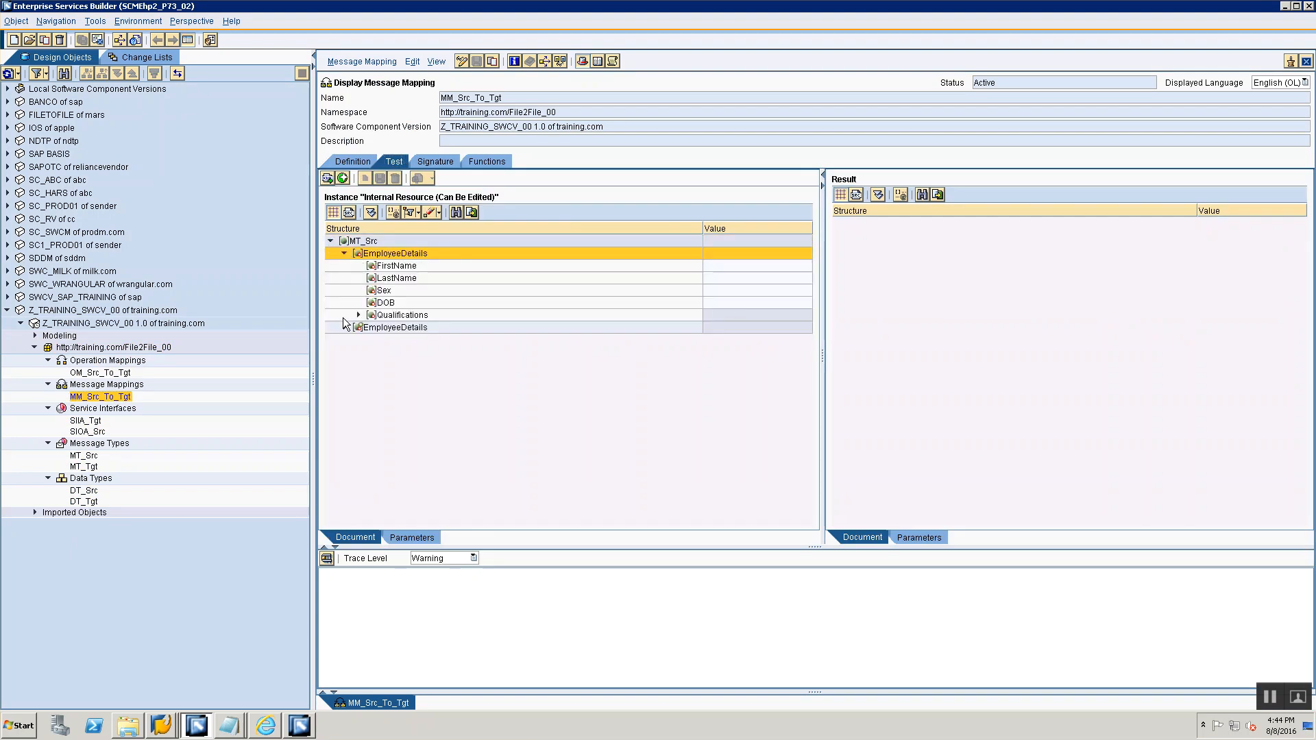
left_click(345, 327)
- Fill in the first EmployeeDetails record with a sample first name, last name and date of birth, and set Sex to M
left_click(715, 267)
type("John")
left_click(716, 278)
type("Doe")
left_click(715, 290)
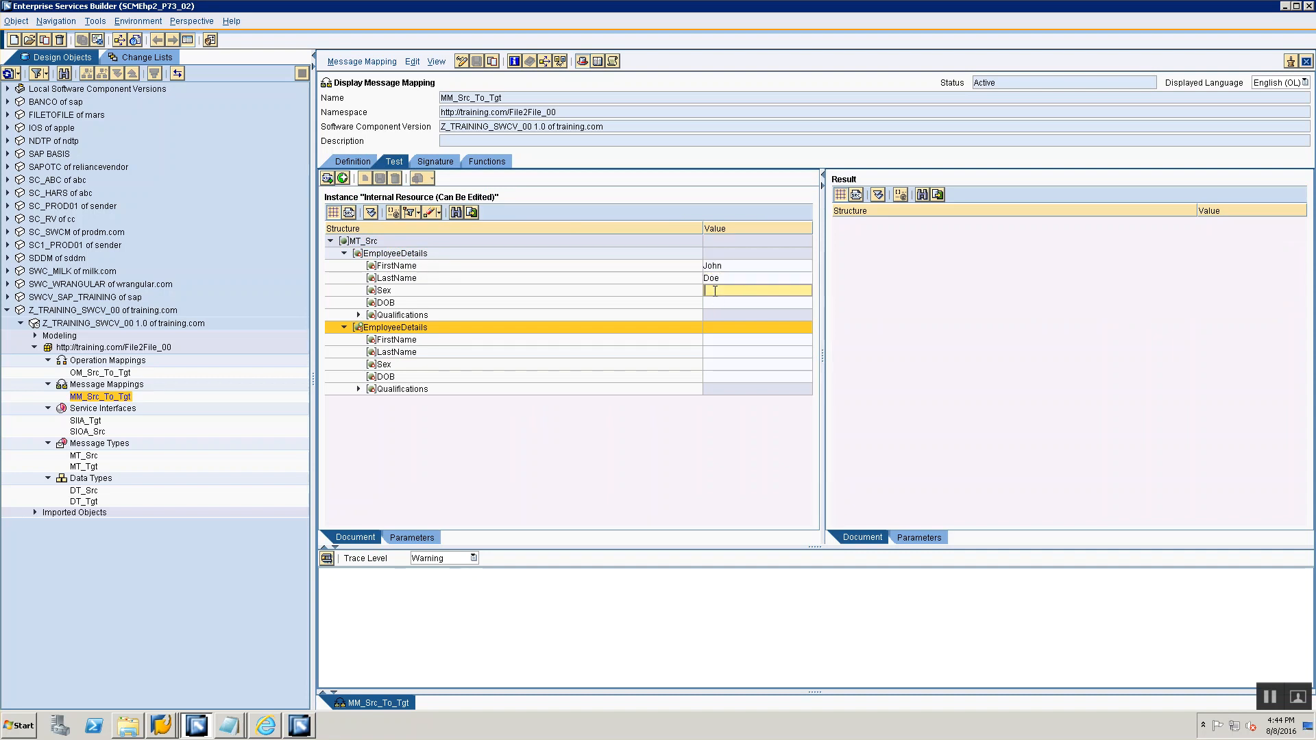
left_click(717, 303)
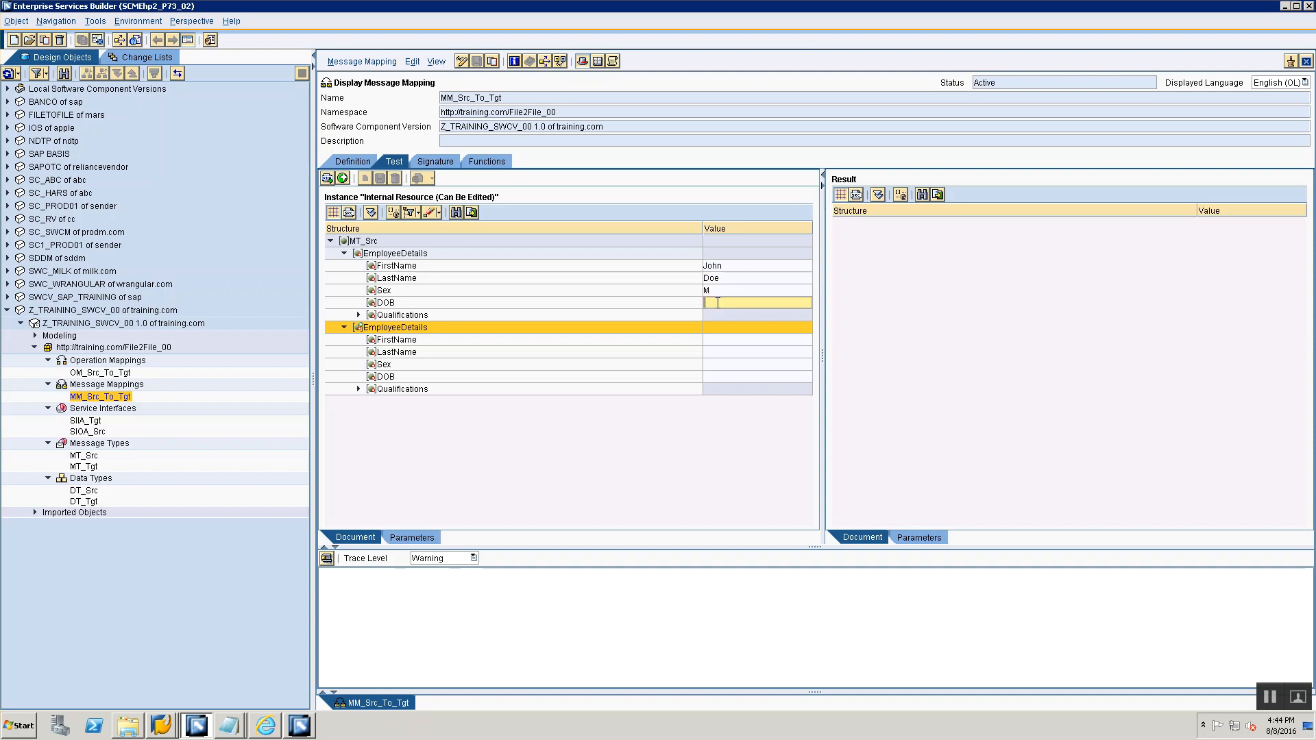
type("1-Jan-1990")
- Duplicate the Qualifications subtree in the first EmployeeDetails record and expand the copy
left_click(362, 316)
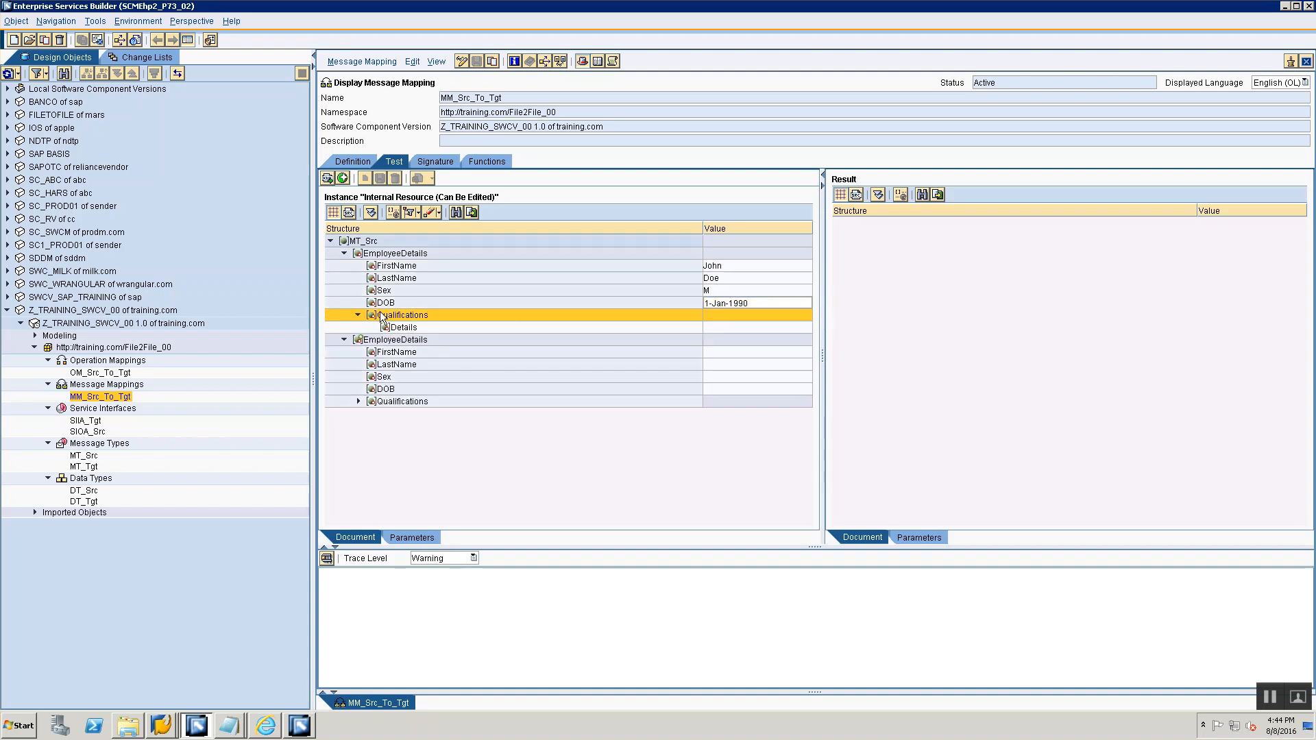
right_click(376, 314)
left_click(404, 321)
left_click(356, 340)
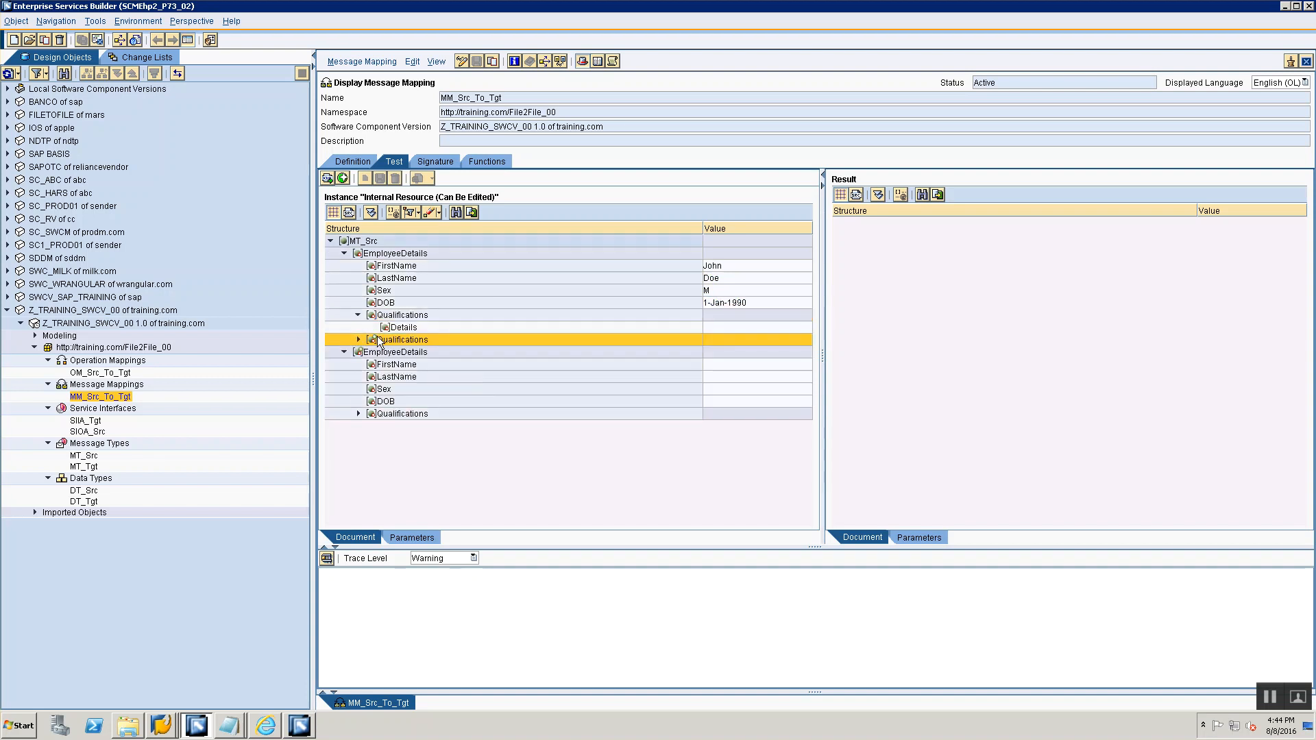
- Expand the copied Qualifications node in the first EmployeeDetails record and set the two Details values to BE and MS
left_click(358, 339)
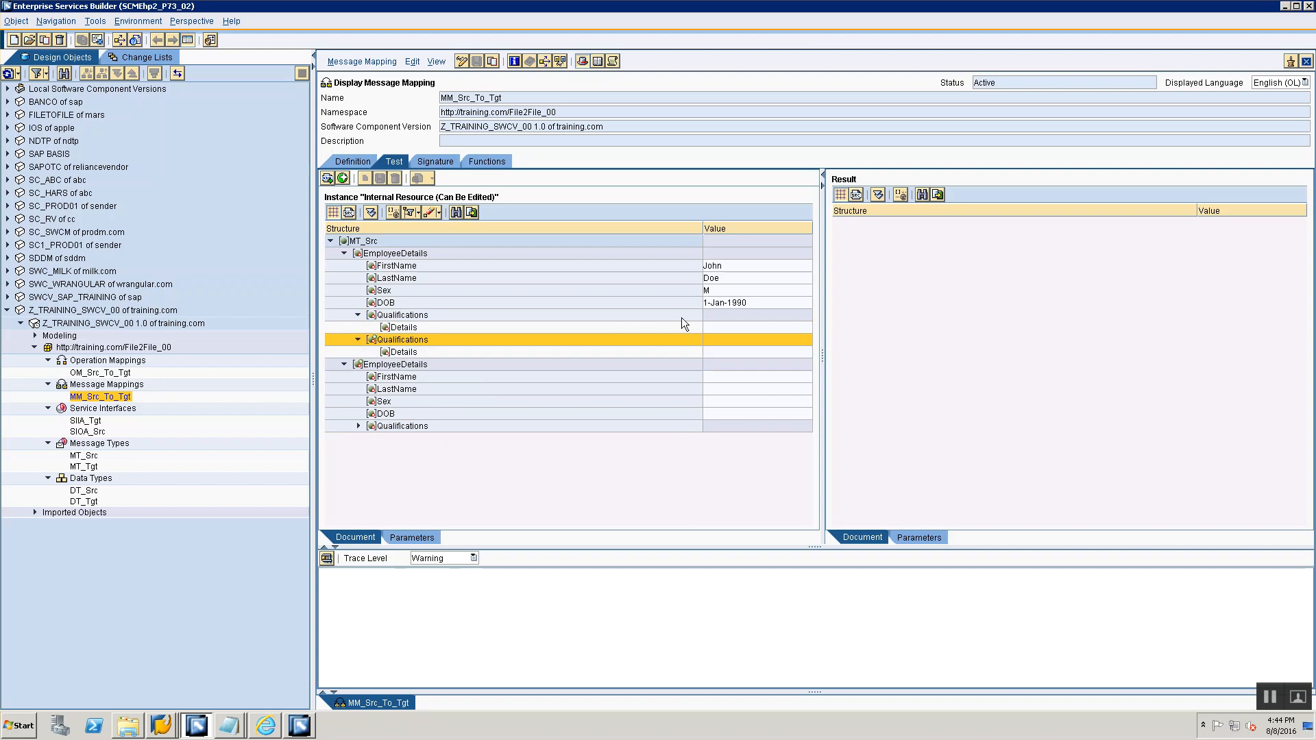
left_click(724, 328)
type("BE")
left_click(713, 356)
type("MS")
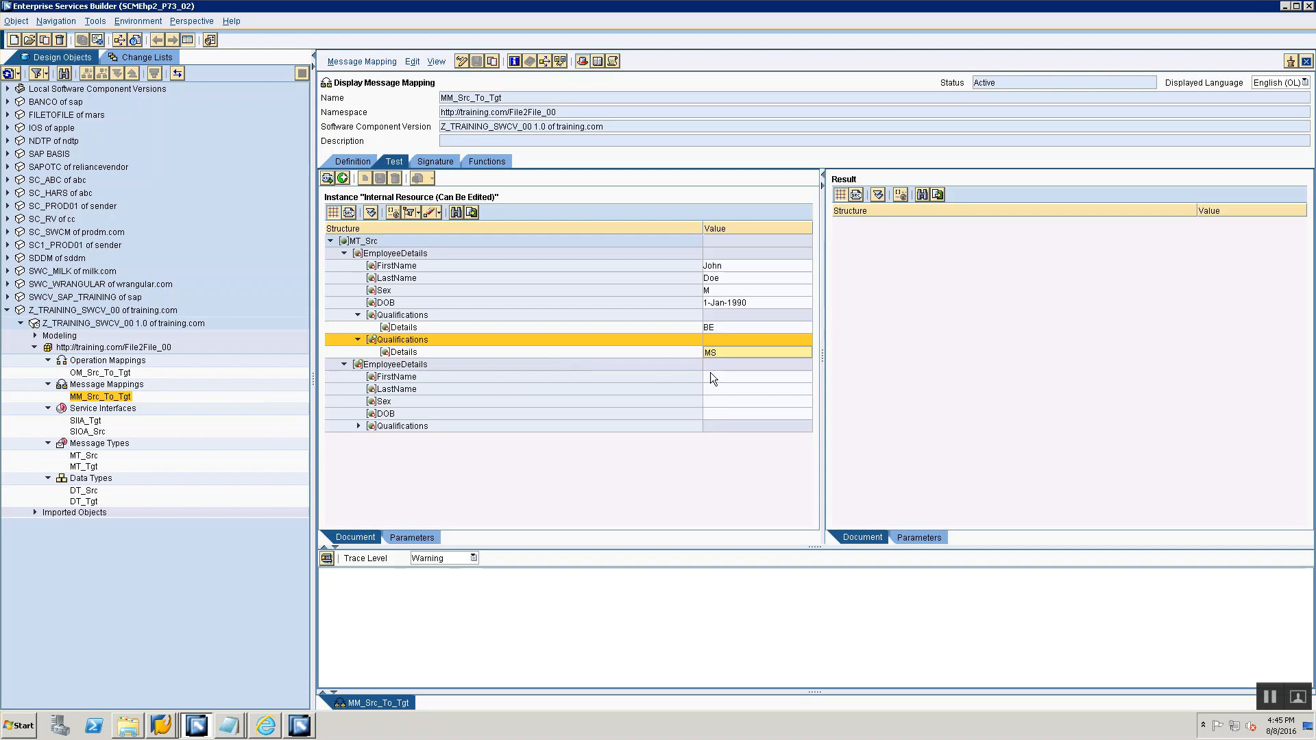
- Fill in the second EmployeeDetails record with a sample first name, last name and date of birth, and set Sex to F
left_click(713, 378)
type("Jane")
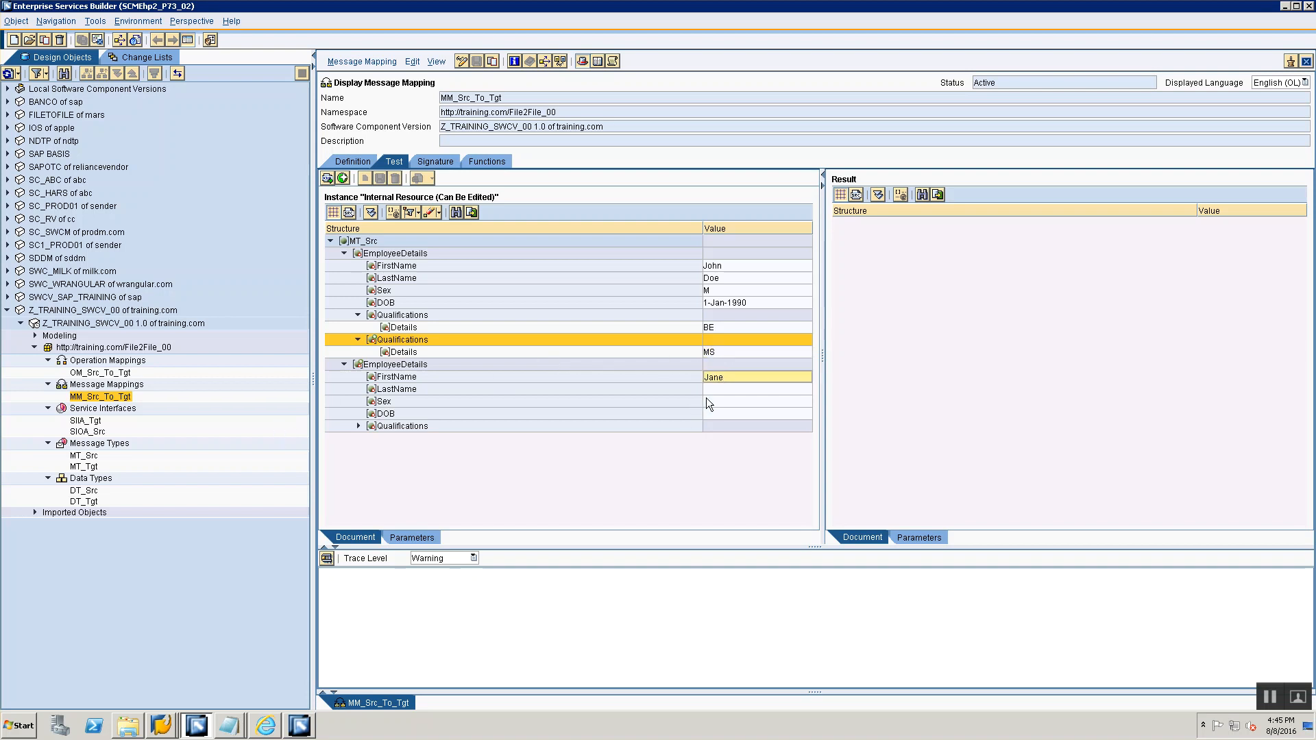
left_click(716, 390)
type("Doe2")
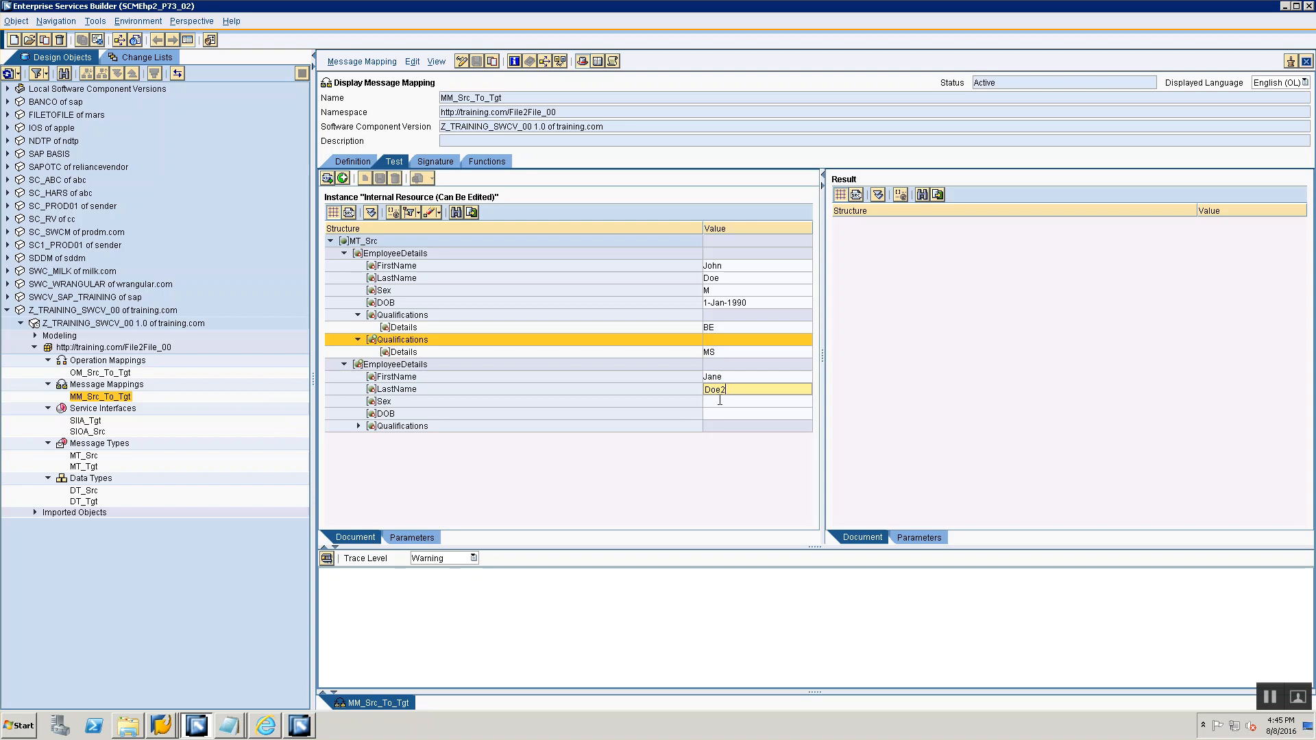
left_click(721, 401)
type("F")
left_click(715, 415)
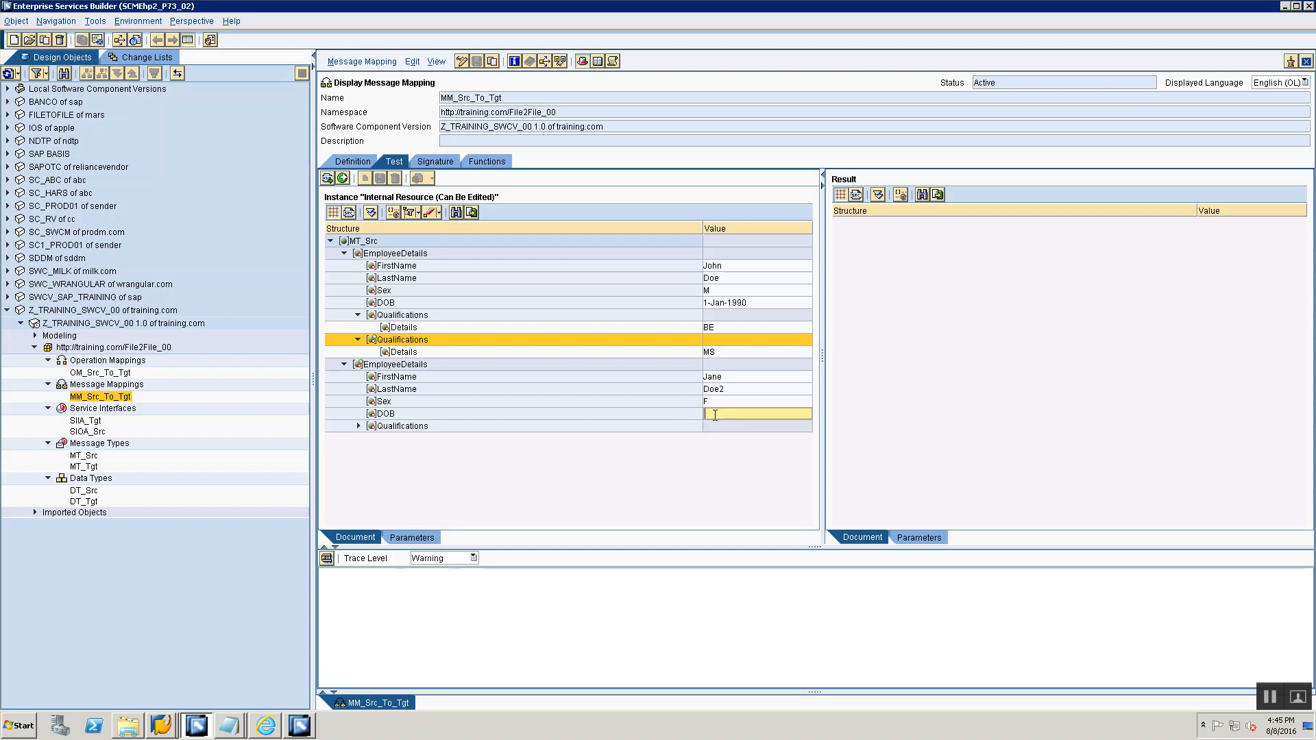
type("1-Feb-1992")
- Expand Qualifications in the second EmployeeDetails record and set its Details value to Sports
left_click(355, 427)
left_click(357, 426)
left_click(725, 439)
type("Sports")
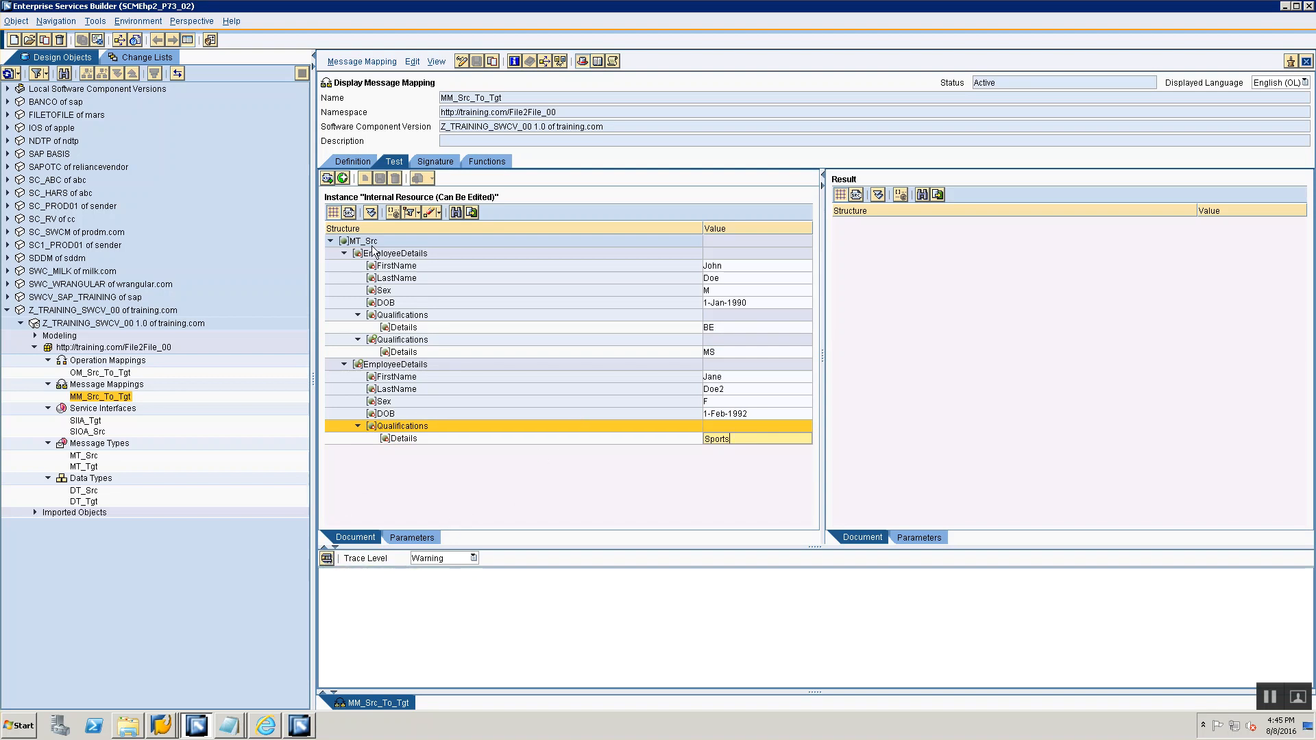
- Show the test instance as XML source and copy the whole text into a new Notepad document
left_click(350, 214)
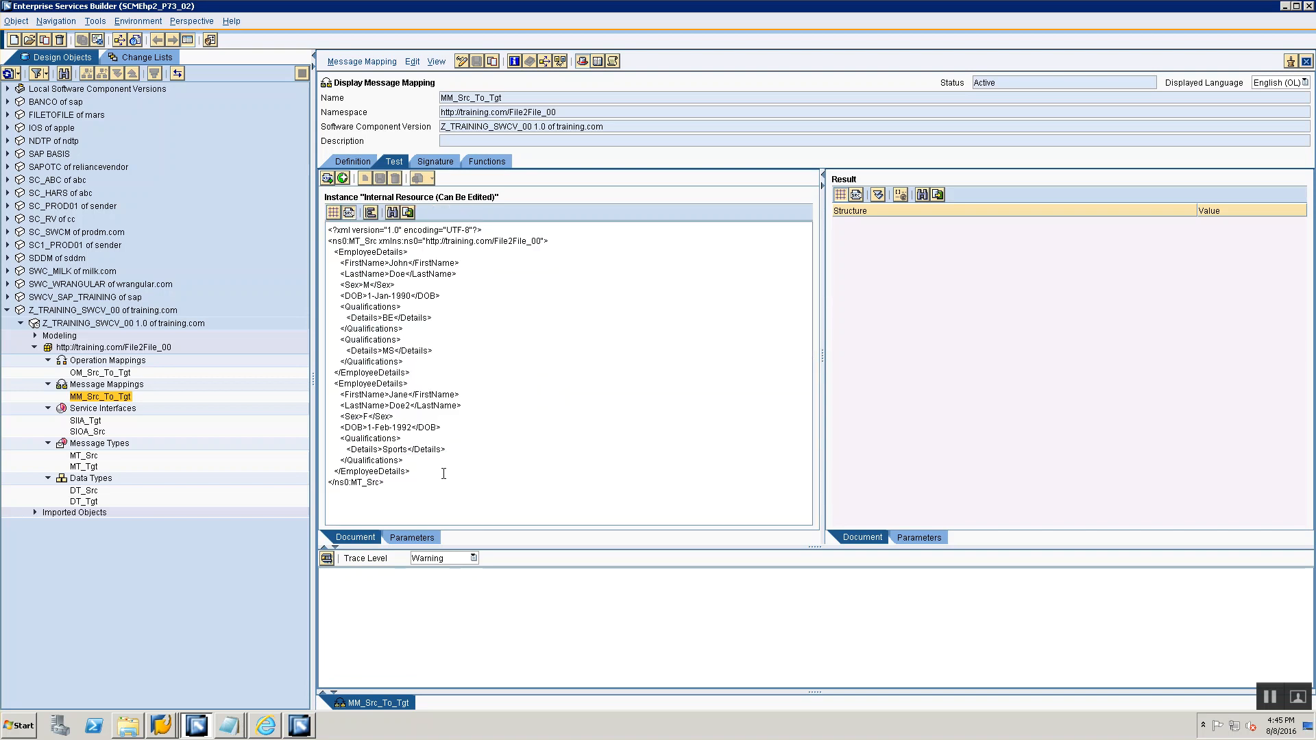
key("ctrl+a")
key("ctrl+c")
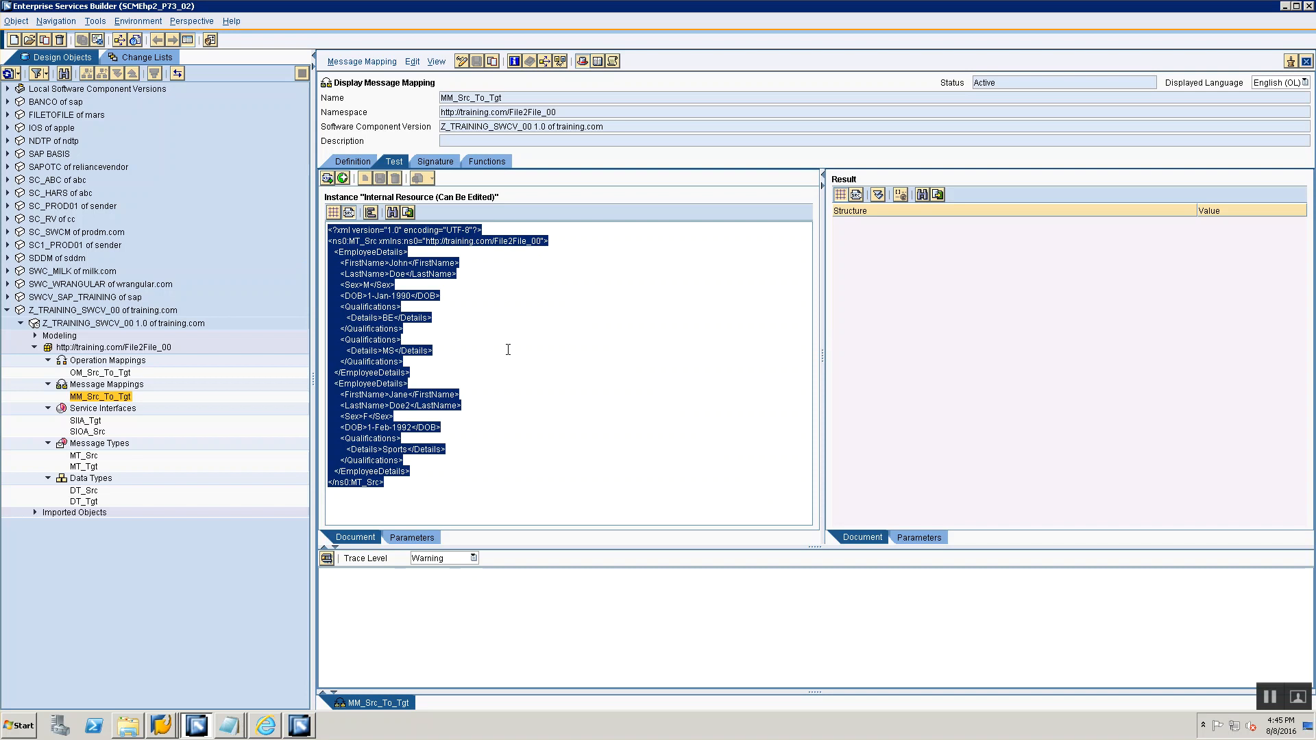
key("super+r")
type("n")
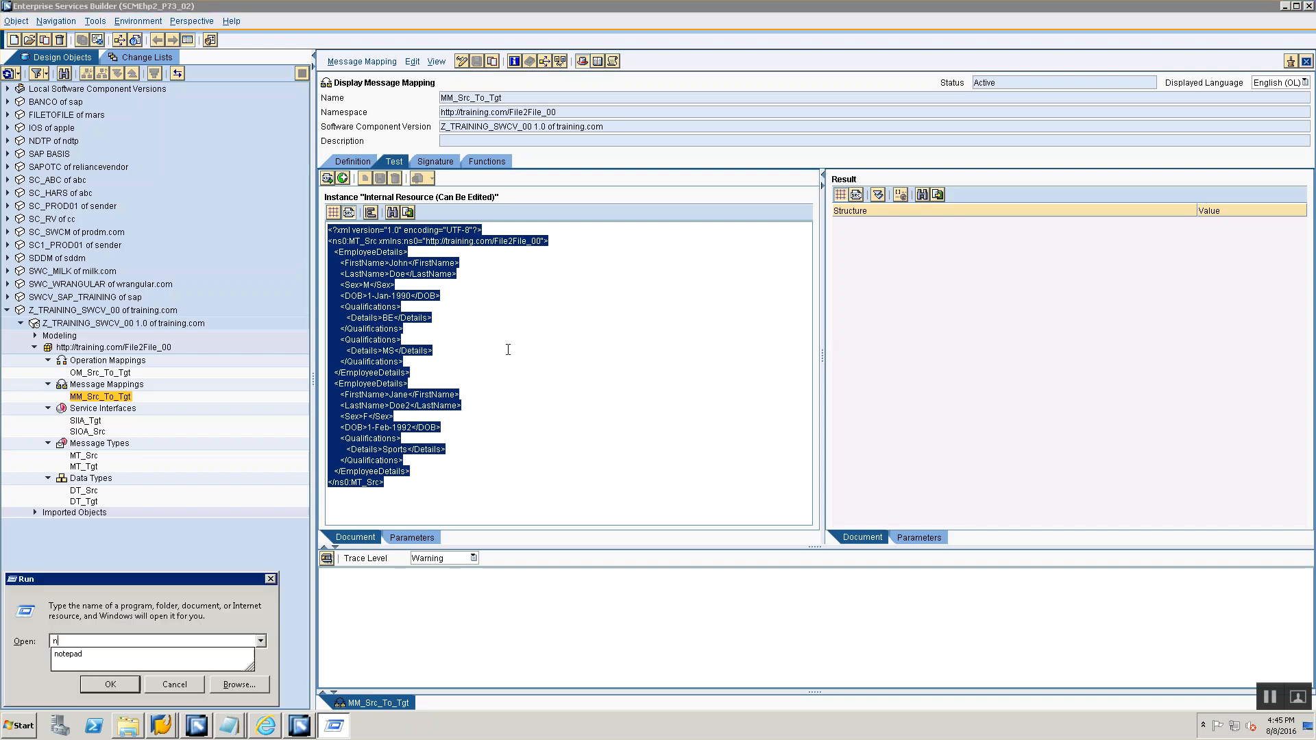
key("Down")
key("Return")
key("ctrl+v")
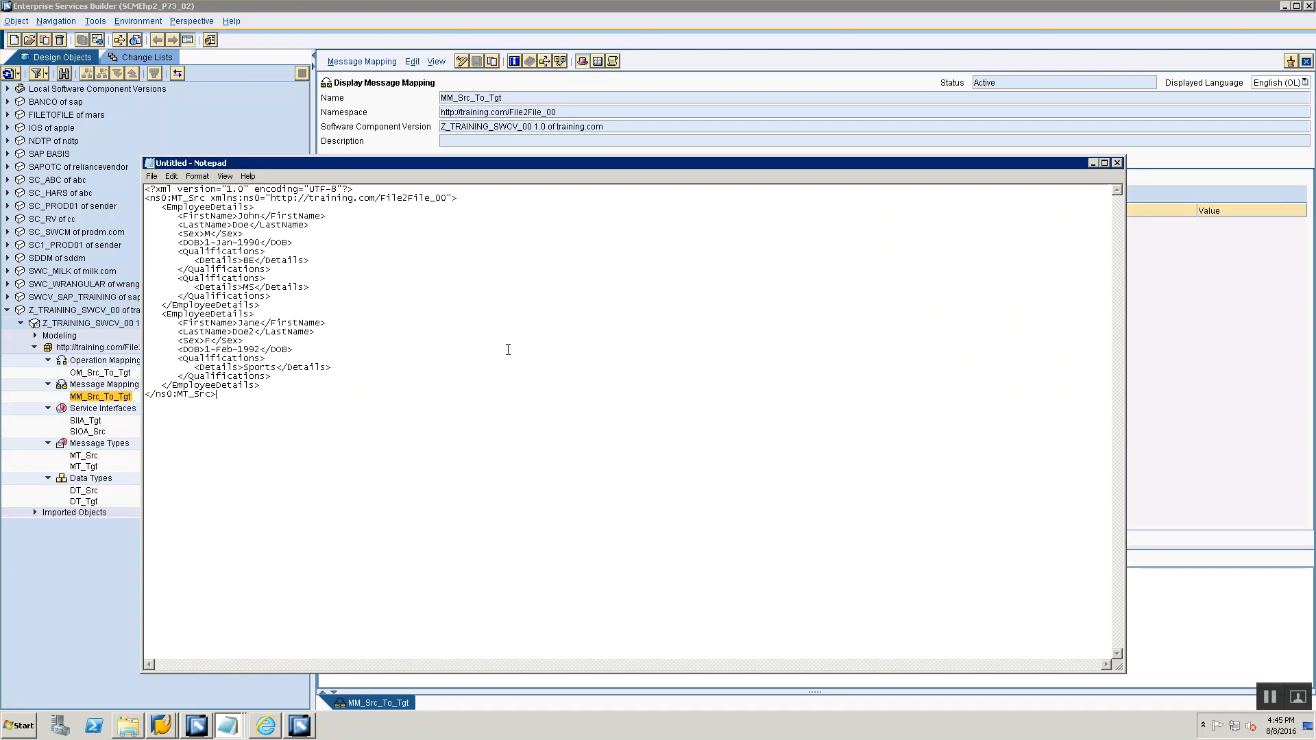
- Save the XML document as File2File.xml in the C:\Training folder
key("ctrl+s")
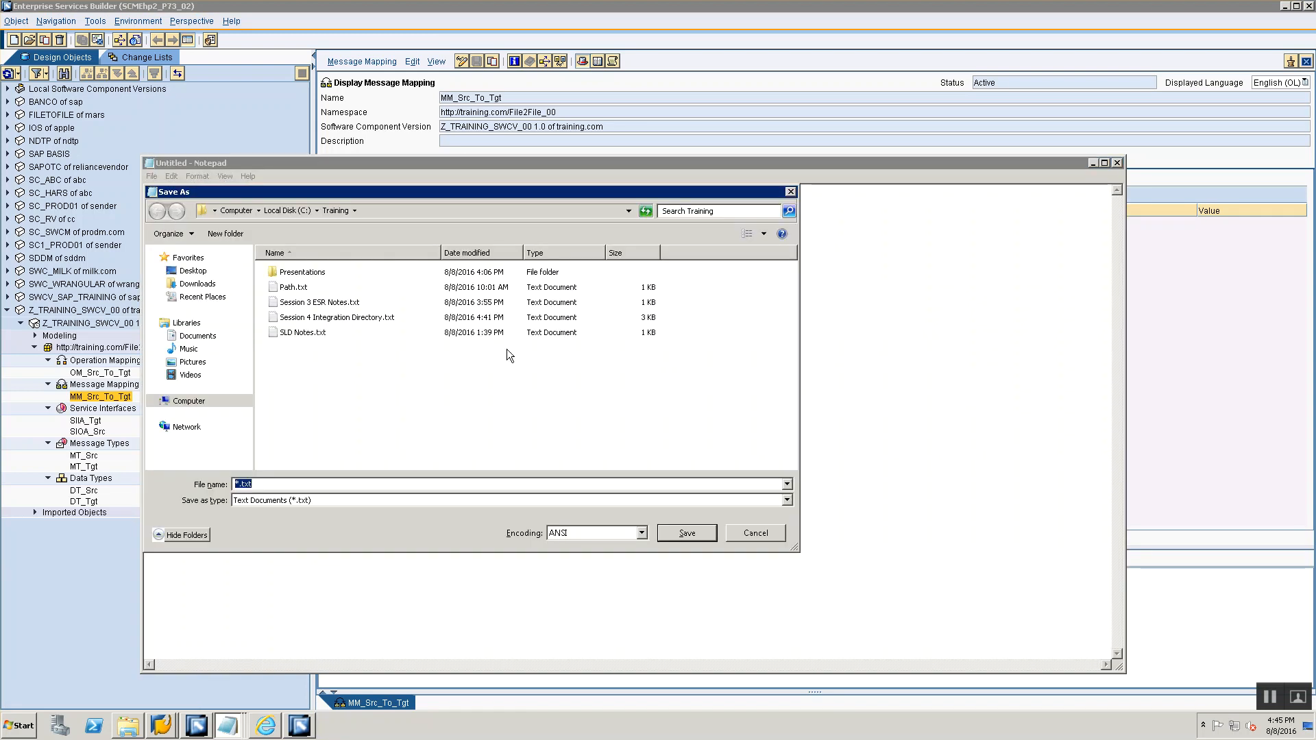
type("File2File.xml\"")
key("Return")
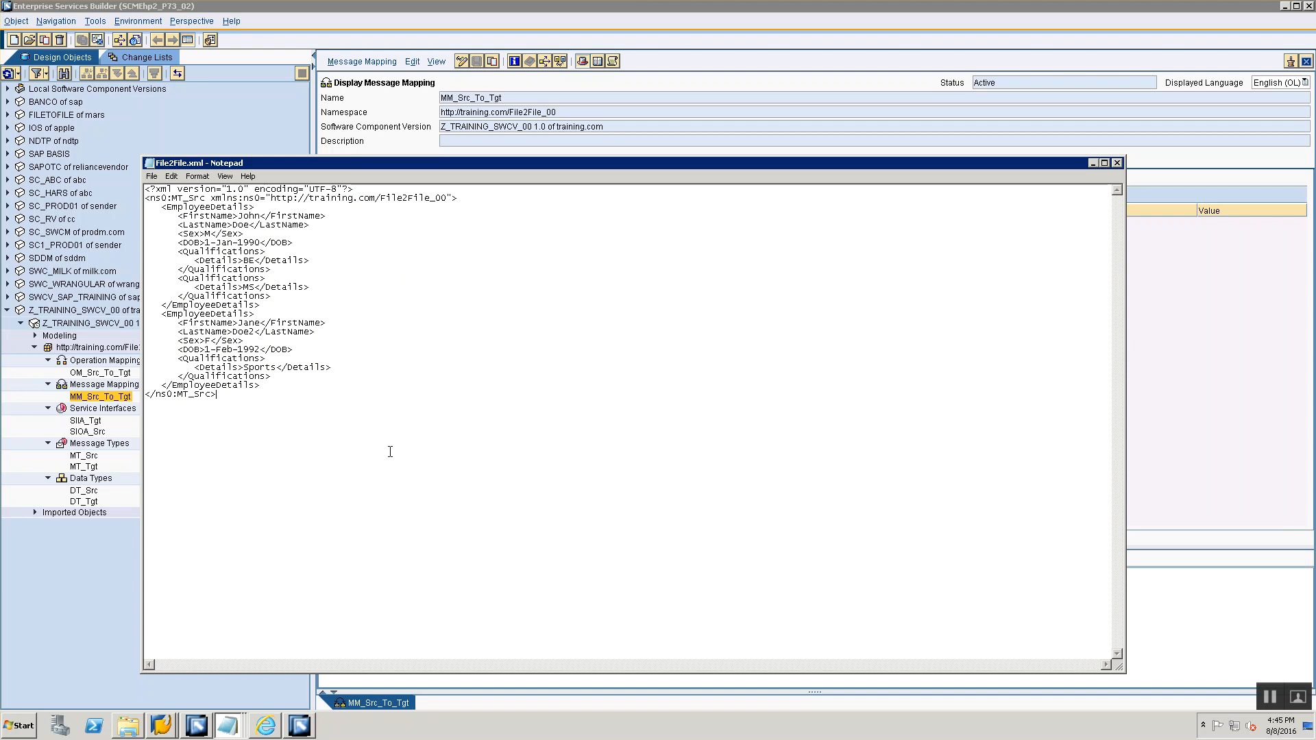
right_click(162, 725)
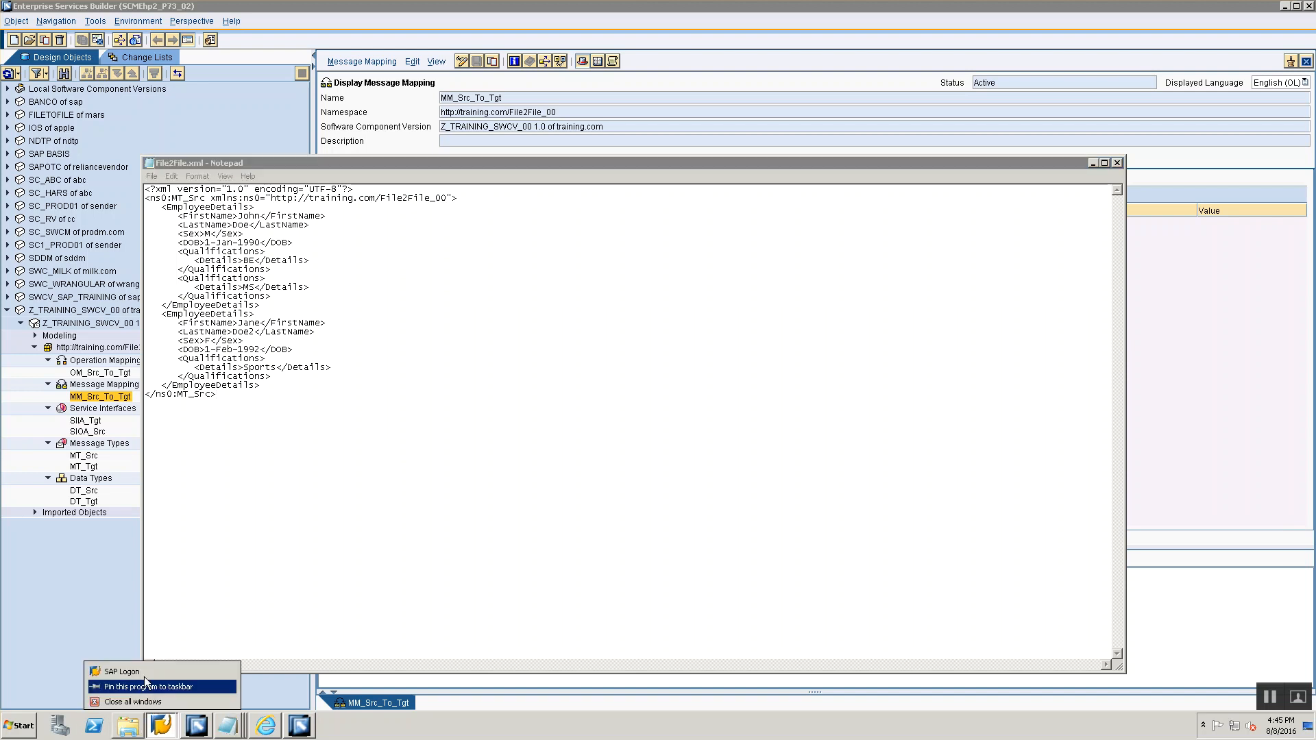
left_click(146, 669)
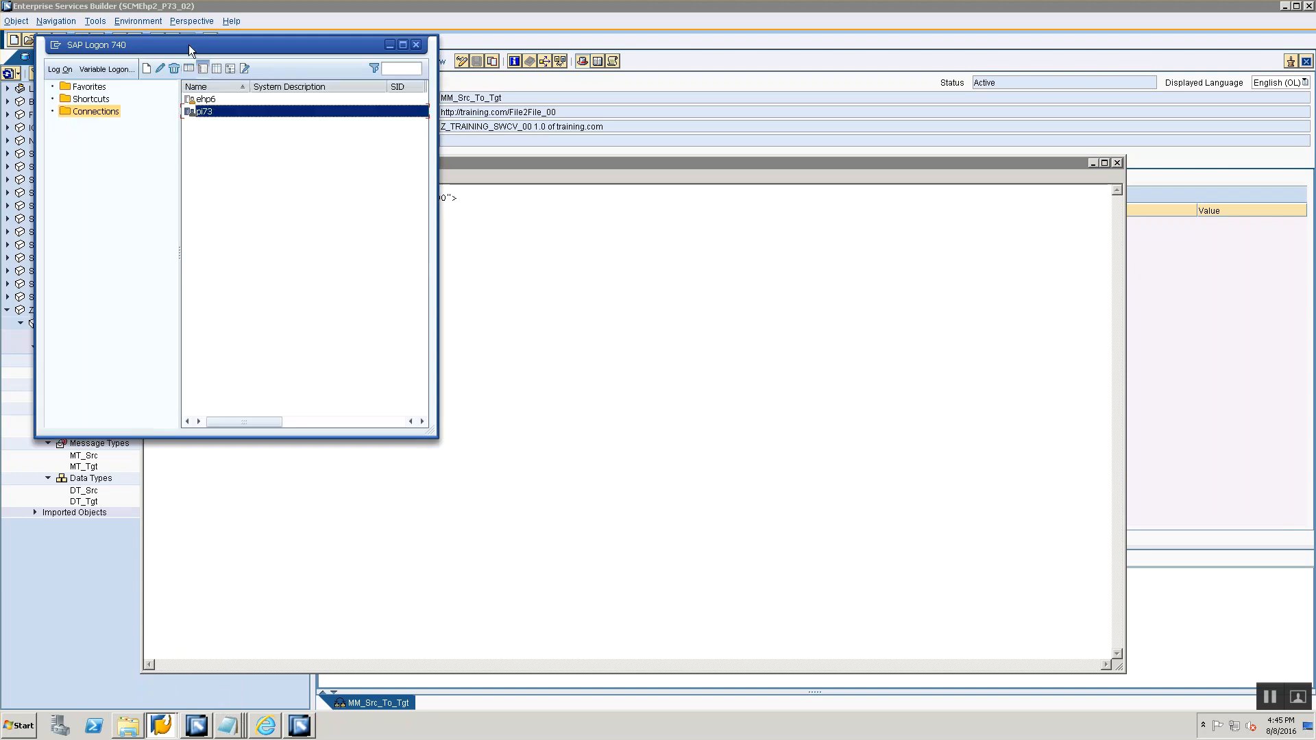
key("alt+Tab")
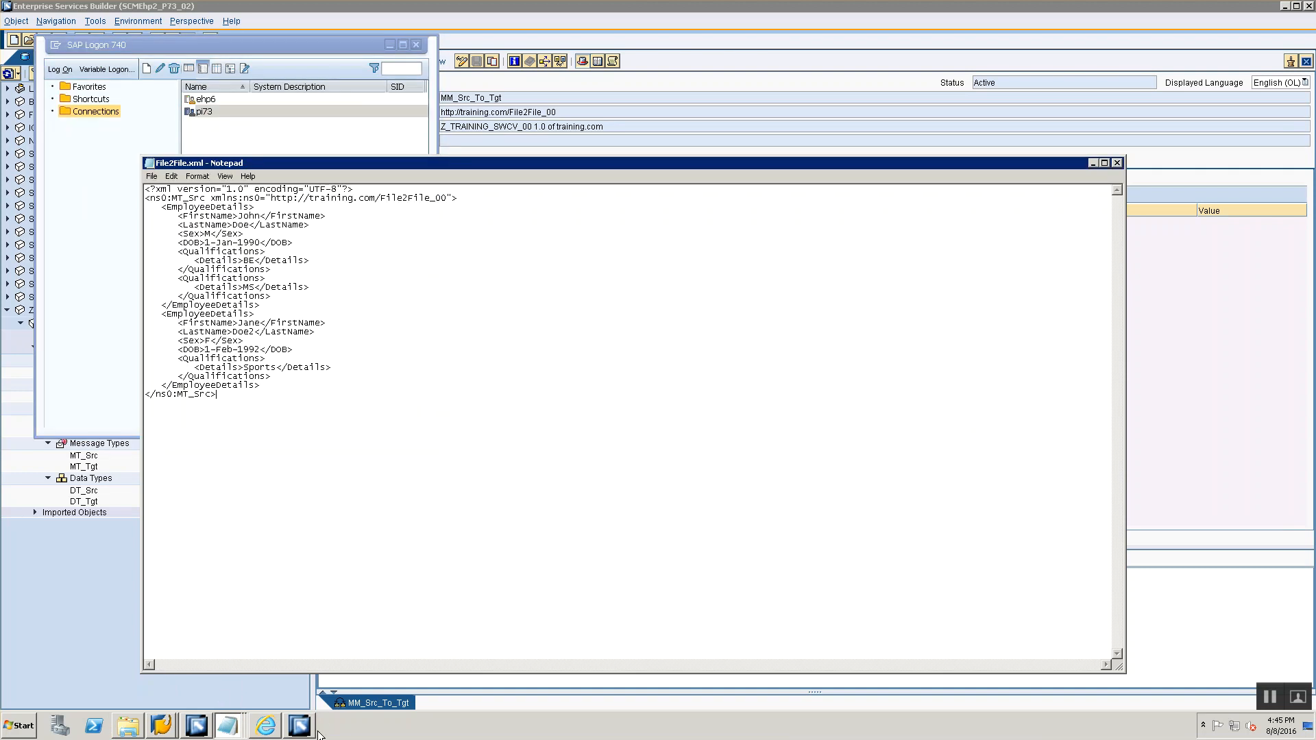
- Switch to the Integration Builder, open sender channel CC_File2File_File_Sender_00 and copy its source directory path
left_click(299, 726)
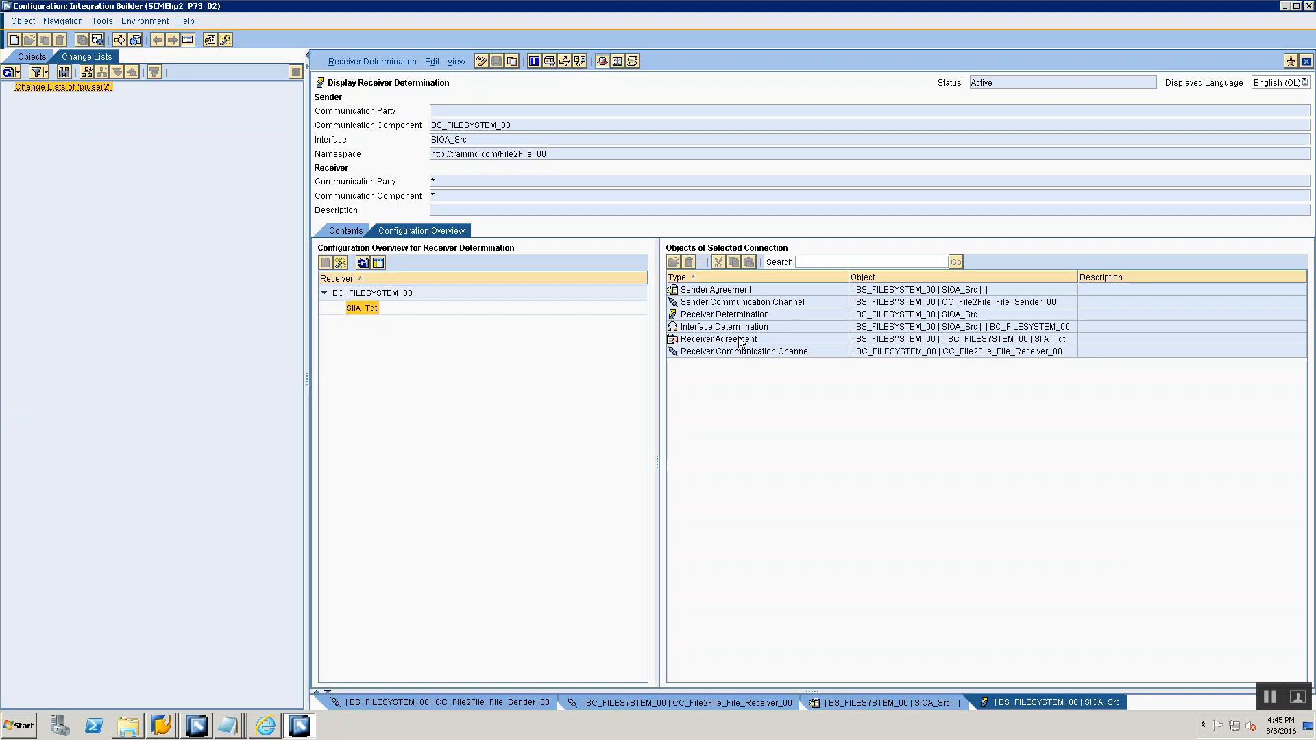
double_click(739, 303)
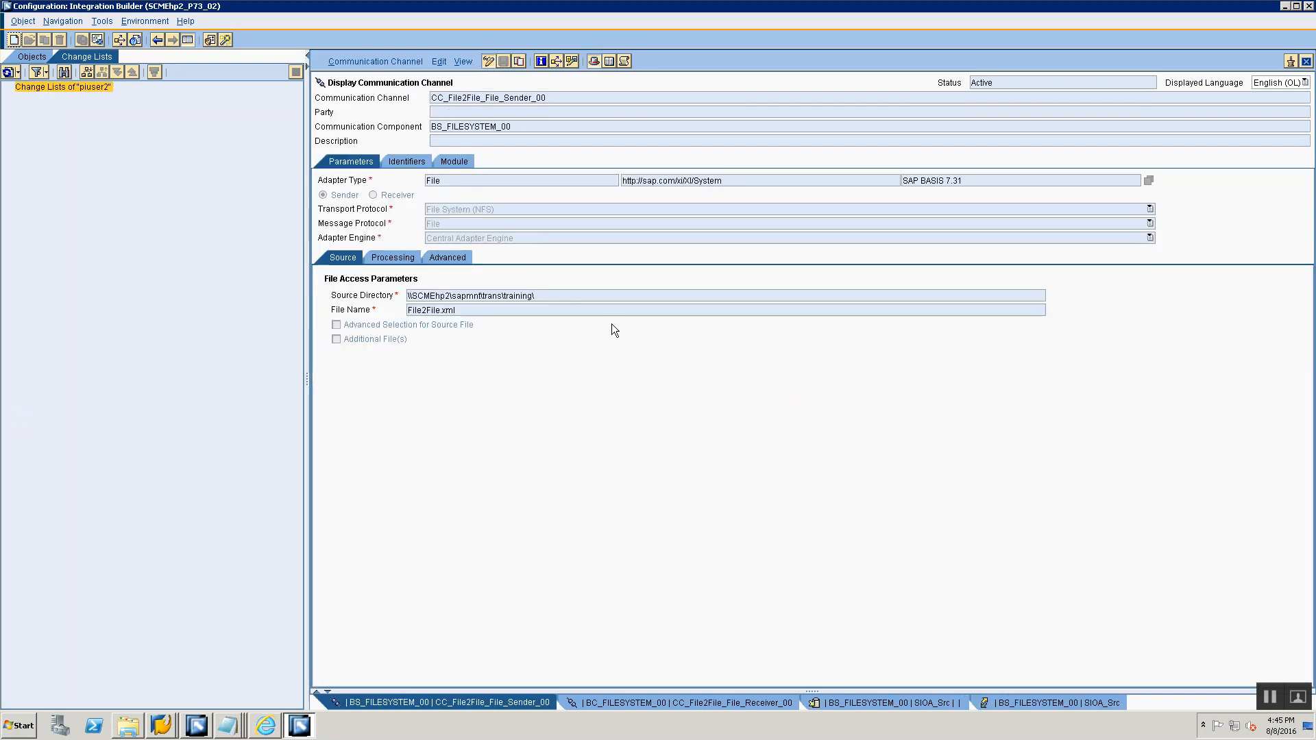
left_click_drag(603, 297, 312, 286)
key("ctrl+c")
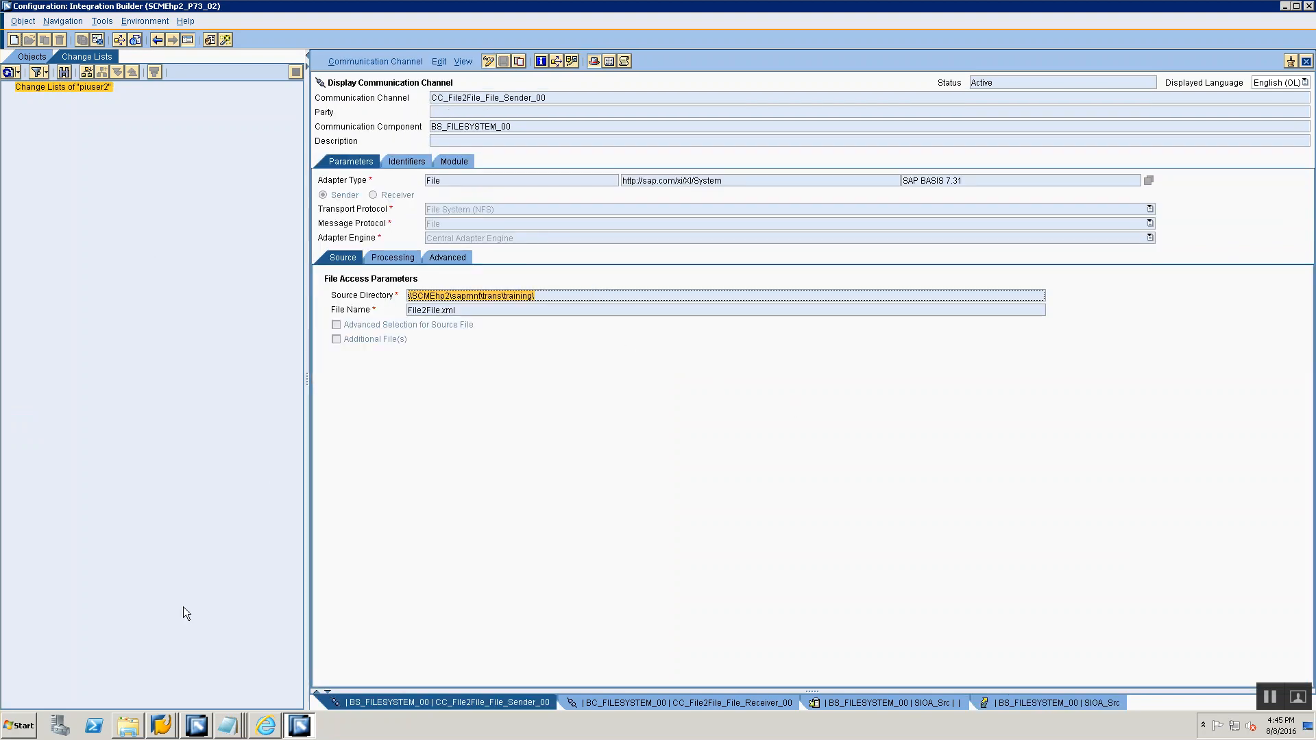
- Switch to SAP Logon, open the ehp6 system and log on with the user name and account password
left_click(161, 725)
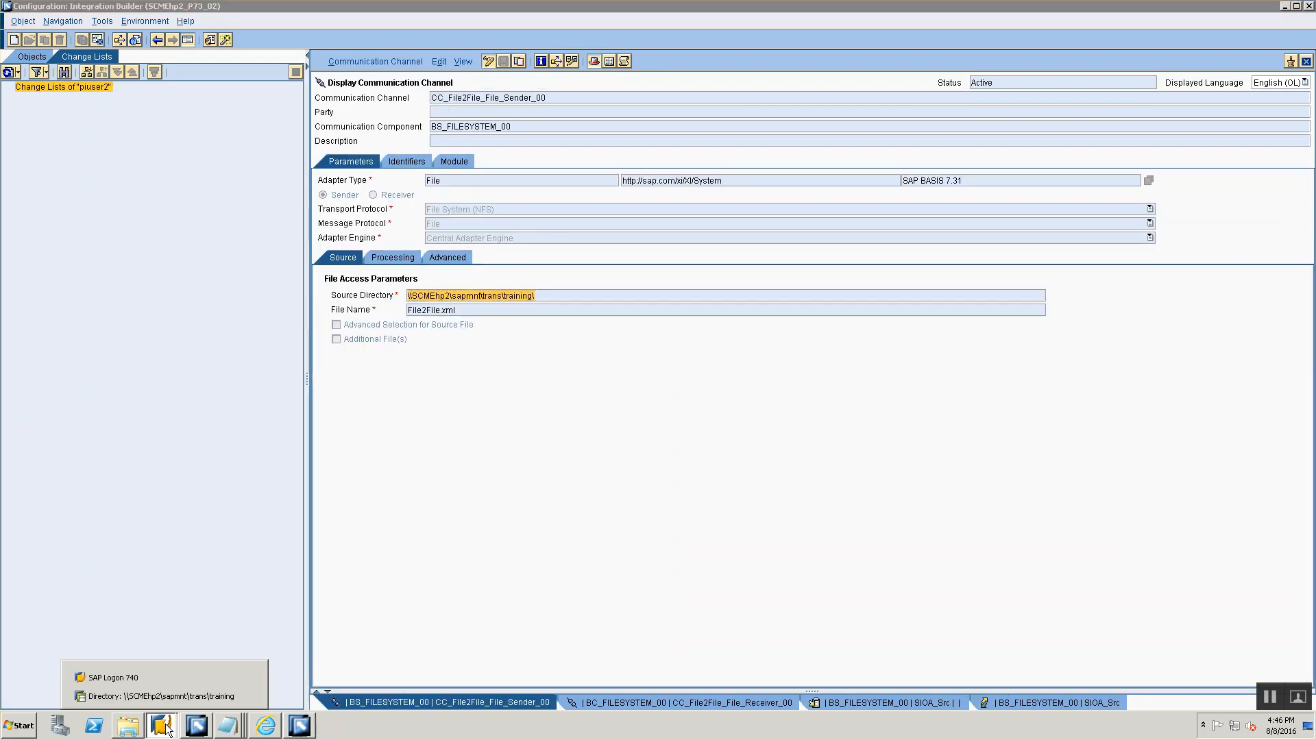
left_click(152, 678)
left_click(202, 99)
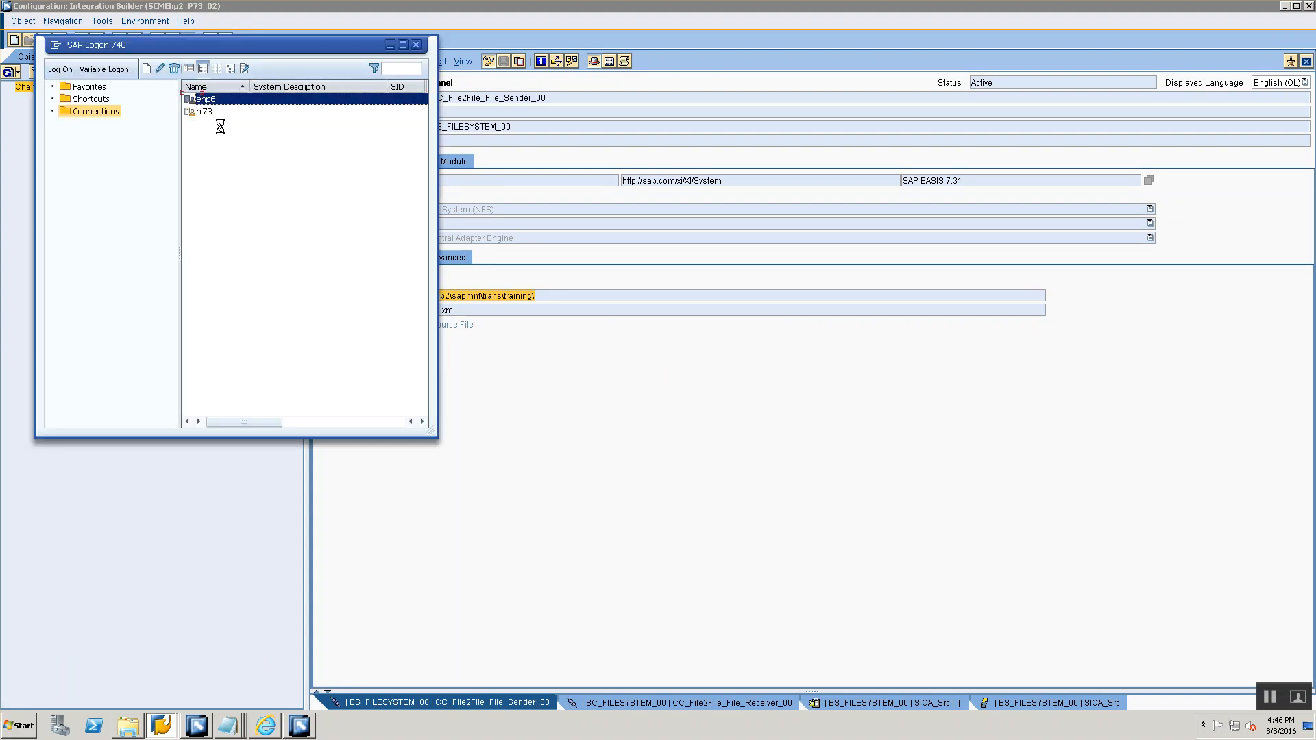
key("Return")
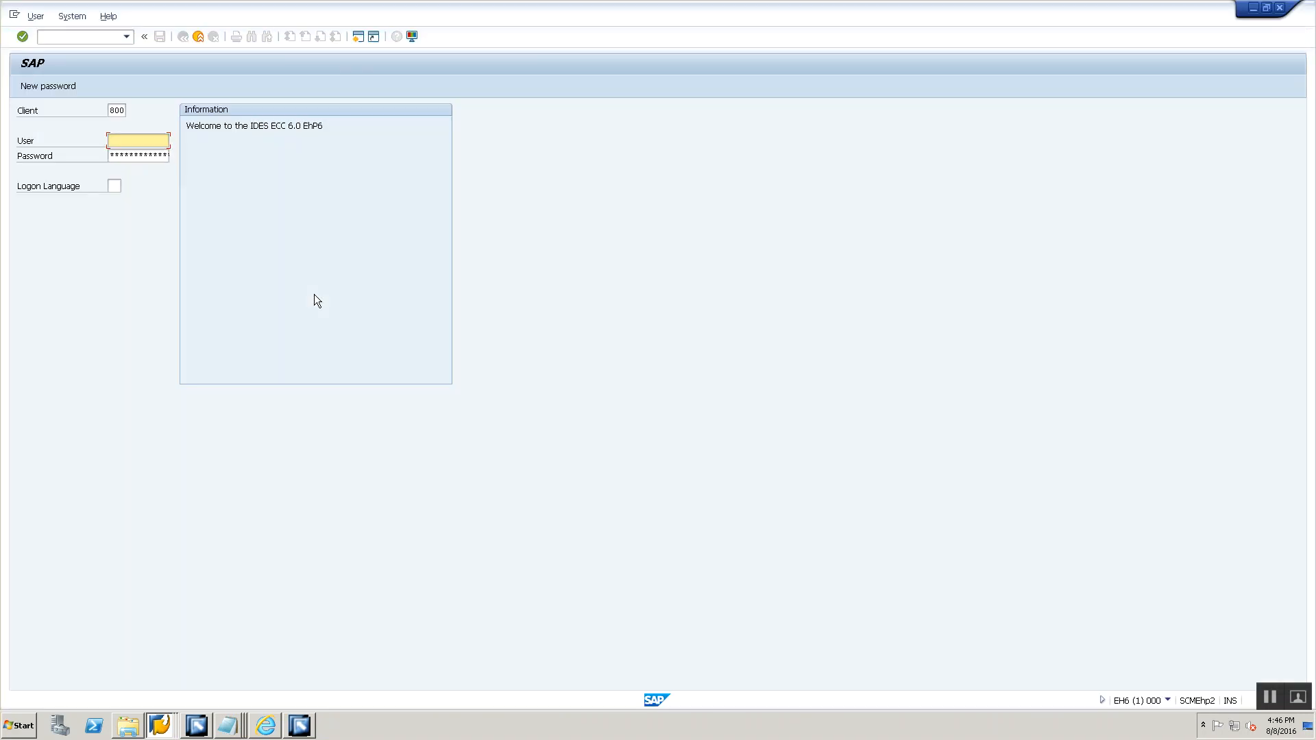
key("Tab")
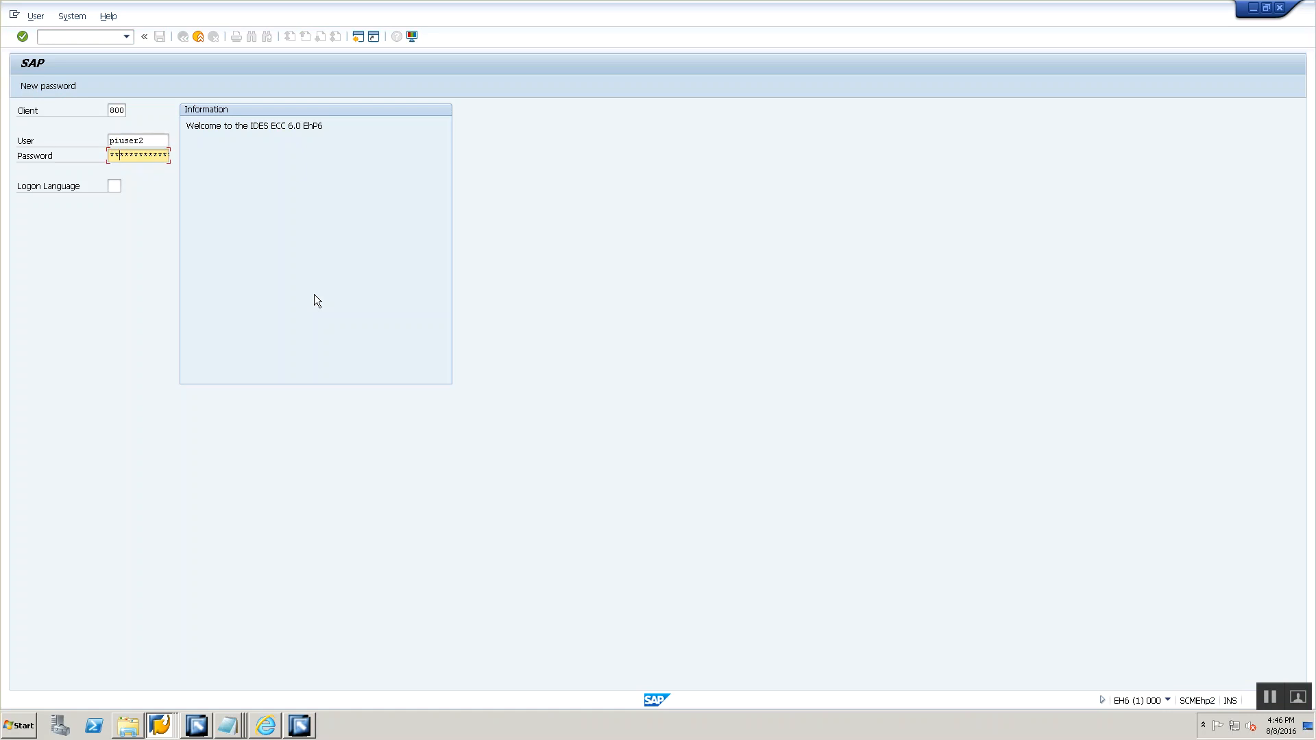
key("Return")
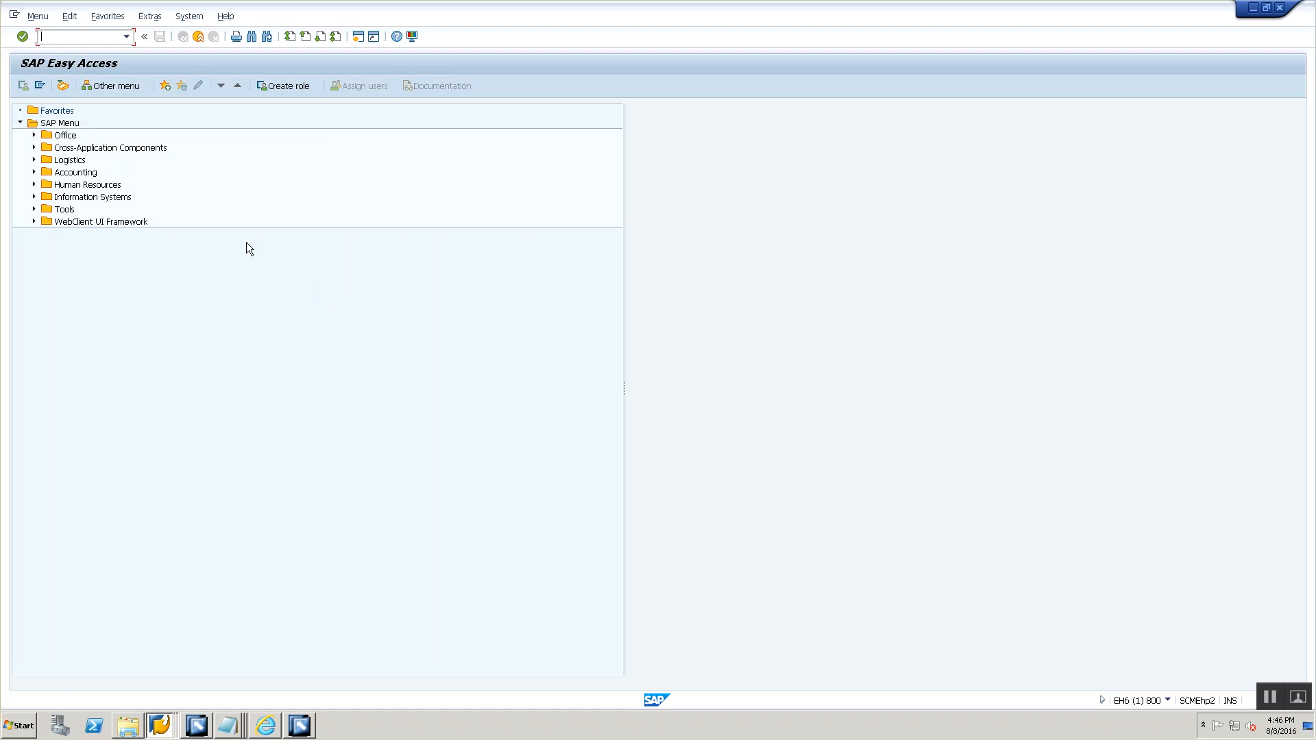
type("cg3y")
key("Return")
key("Escape")
- Start transaction CG3Z and set the application server target file to \\SCMEhp2\sapmnt\trans\training\File2File.xml
type("/ncg3z")
key("Return")
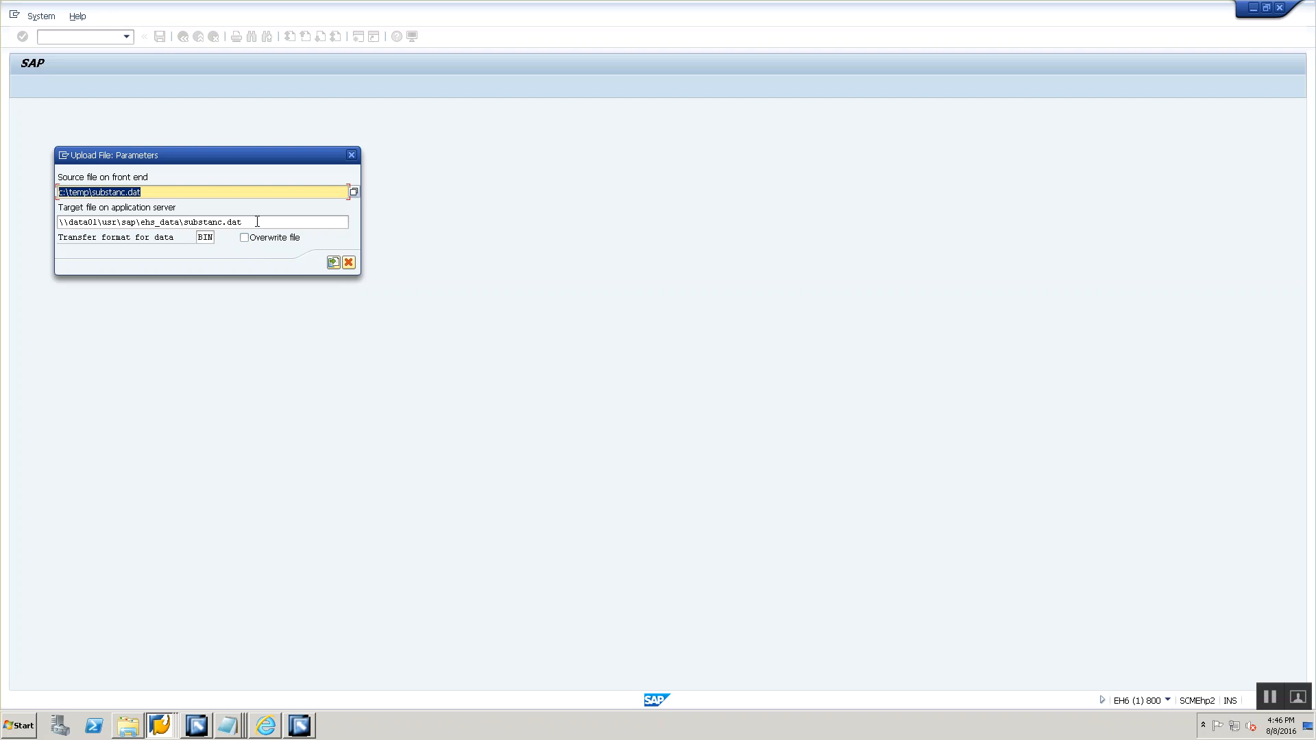
left_click_drag(257, 222, 4, 110)
key("ctrl+v")
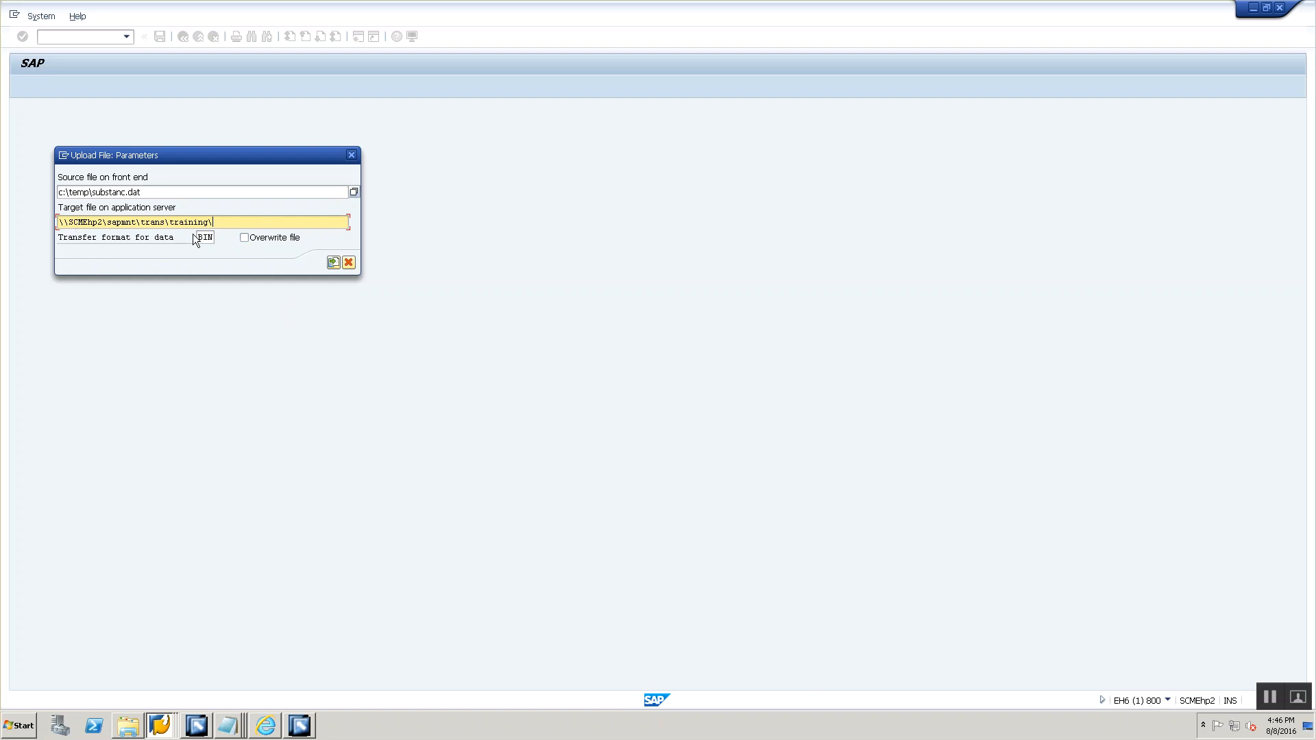
type("File2File.xml")
- Copy the Training folder path from Windows Explorer and enter it as C:\Training\ for the front-end source file
left_click(136, 726)
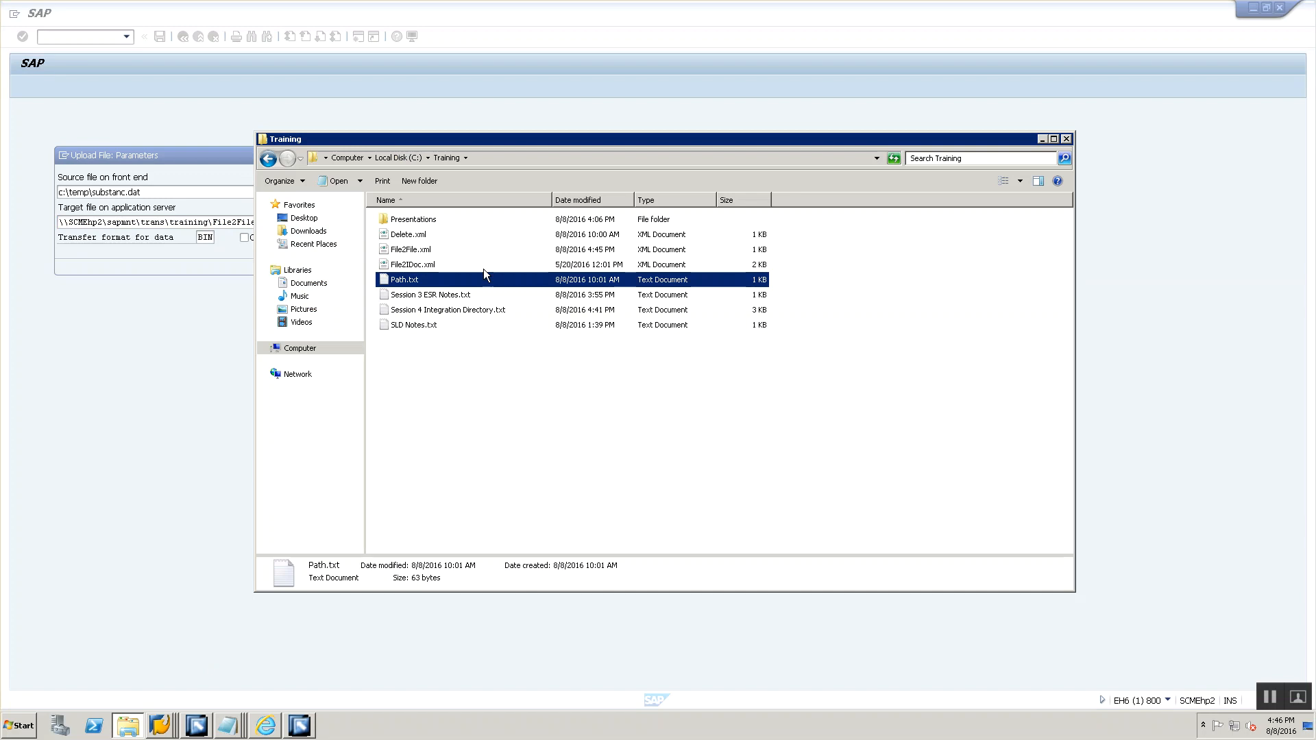
left_click(503, 158)
key("ctrl+c")
key("alt+Tab")
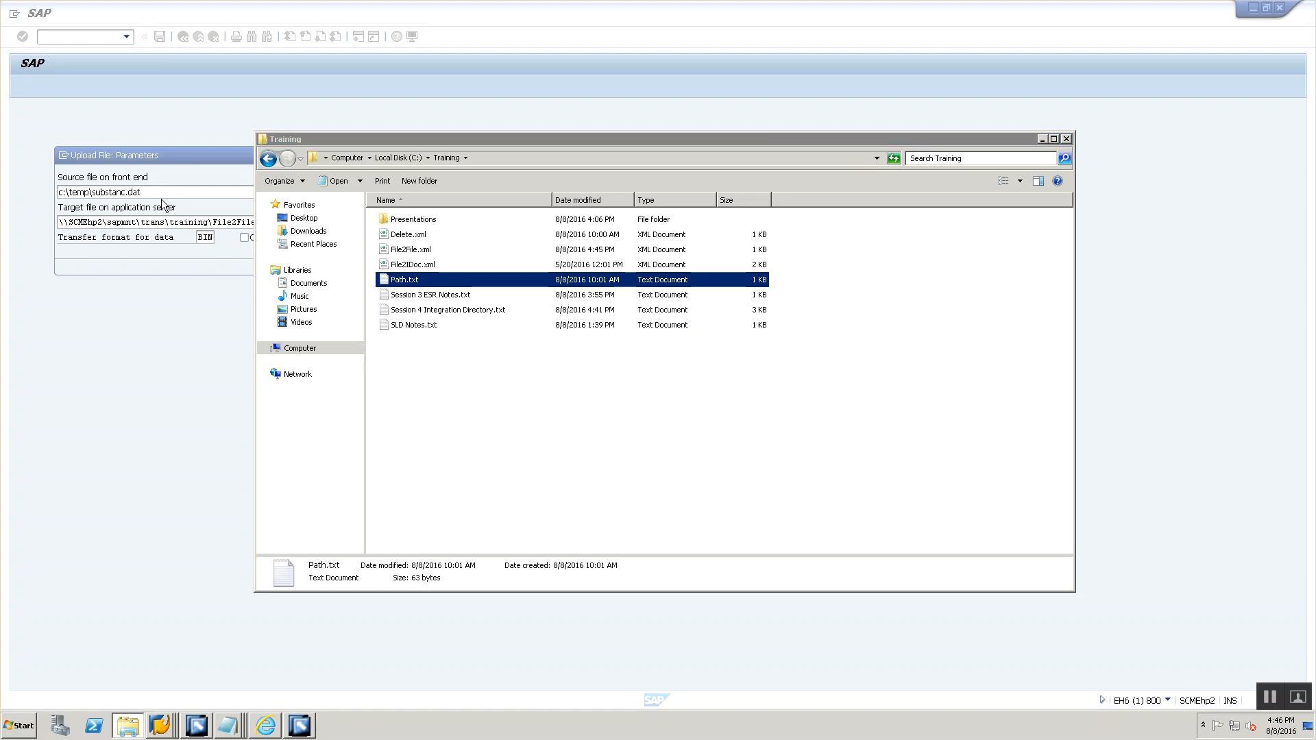
left_click(162, 191)
key("ctrl+a")
key("ctrl+v")
type("\\")
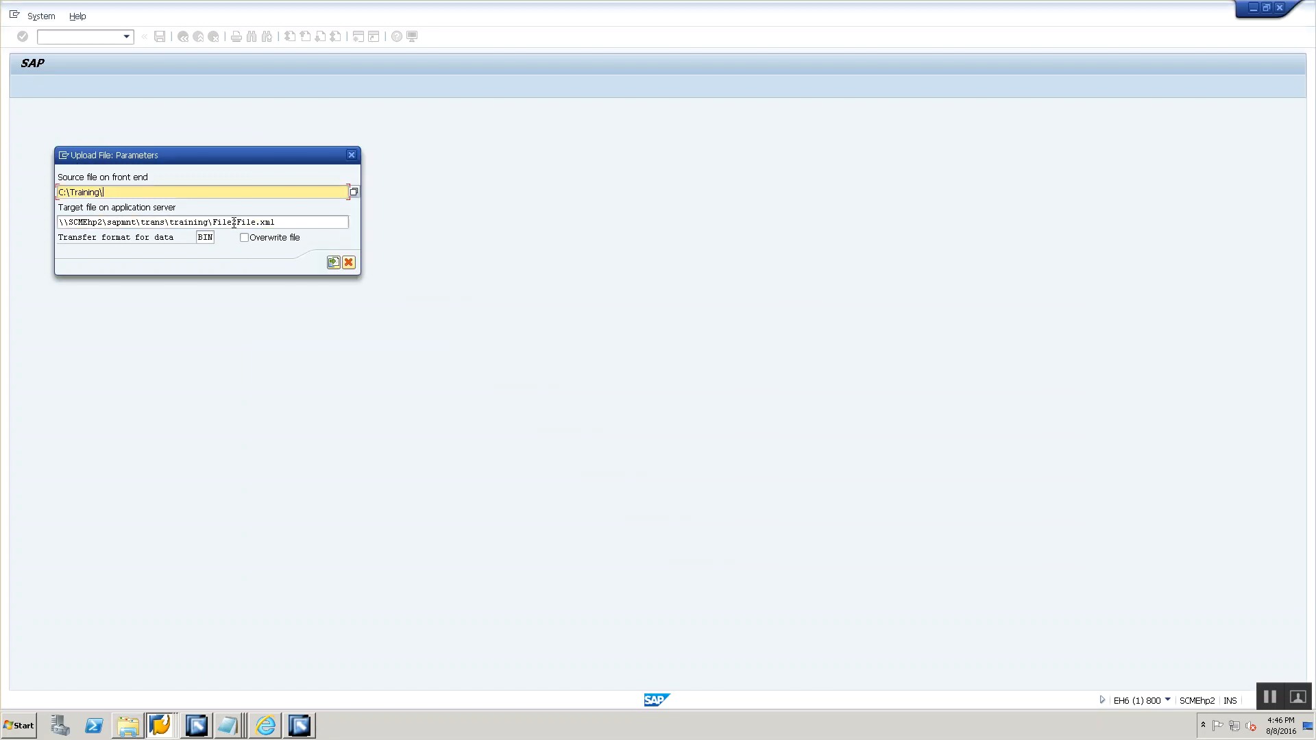
- Complete the front-end source path with the file name File2File.xml, as named in the Training folder
key("alt+Tab")
key("Up")
key("Up")
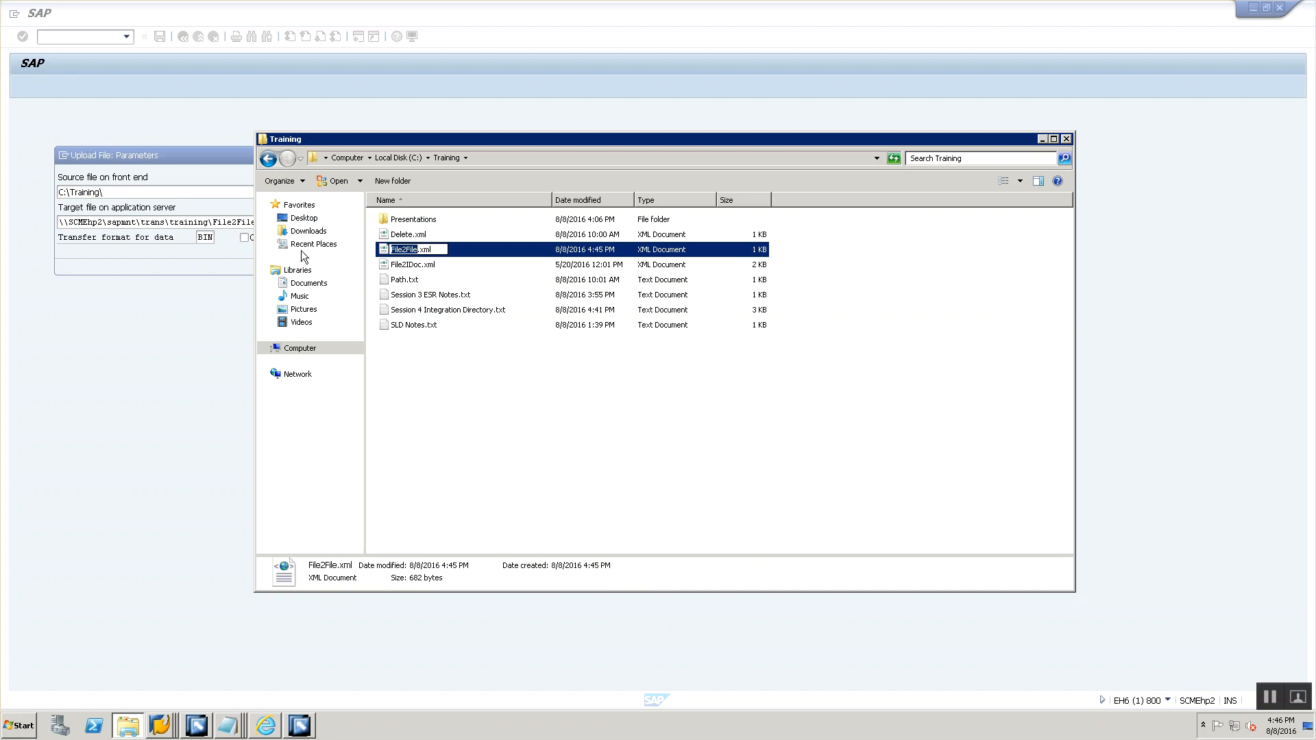
key("alt+Tab")
type("File2File")
type(".xml")
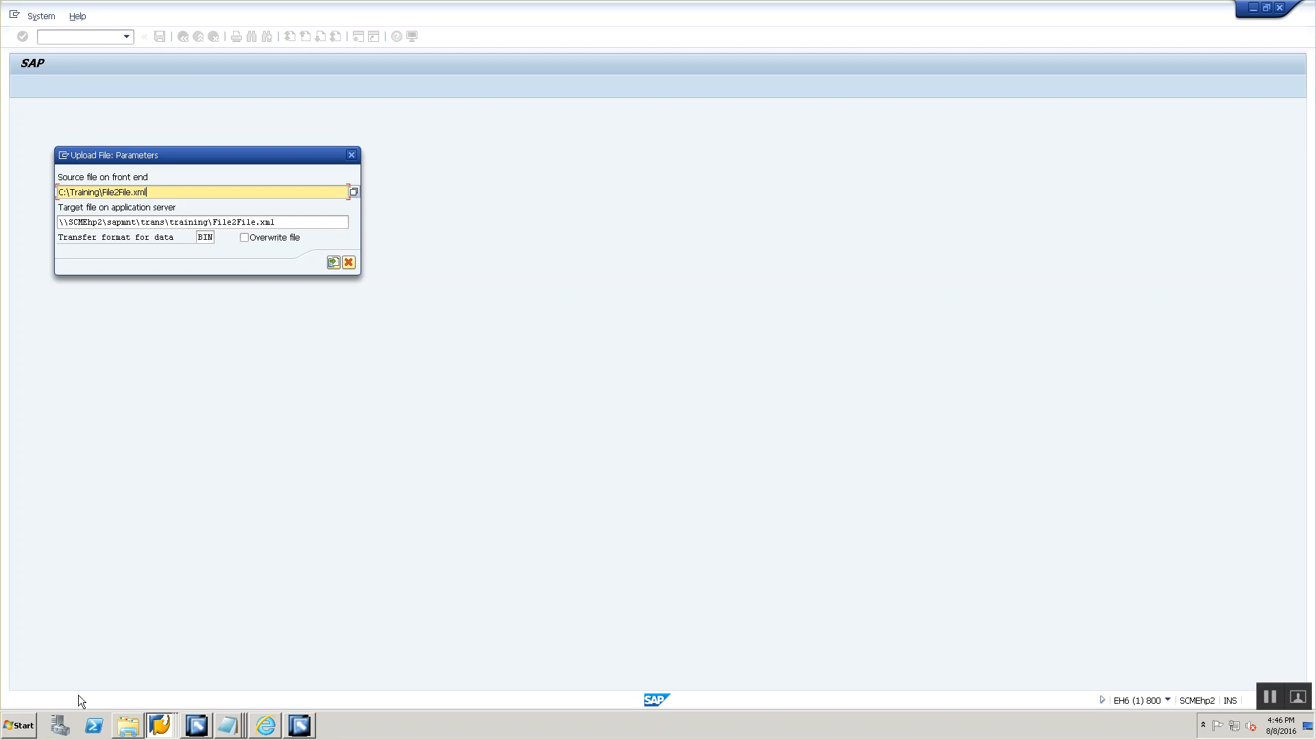
- Switch to the P73 session and check which files the \\SCMEhp2\sapmnt\trans\training directory contains
left_click(168, 728)
left_click(174, 677)
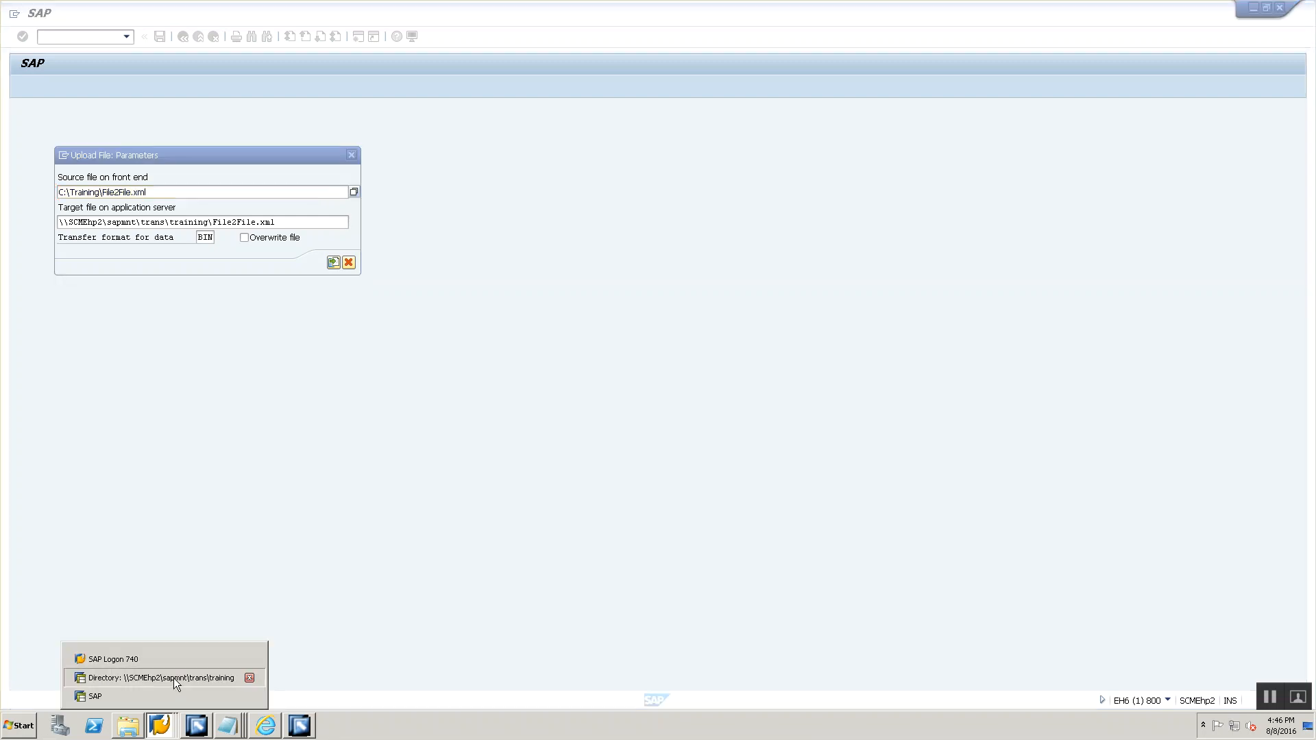
left_click(24, 86)
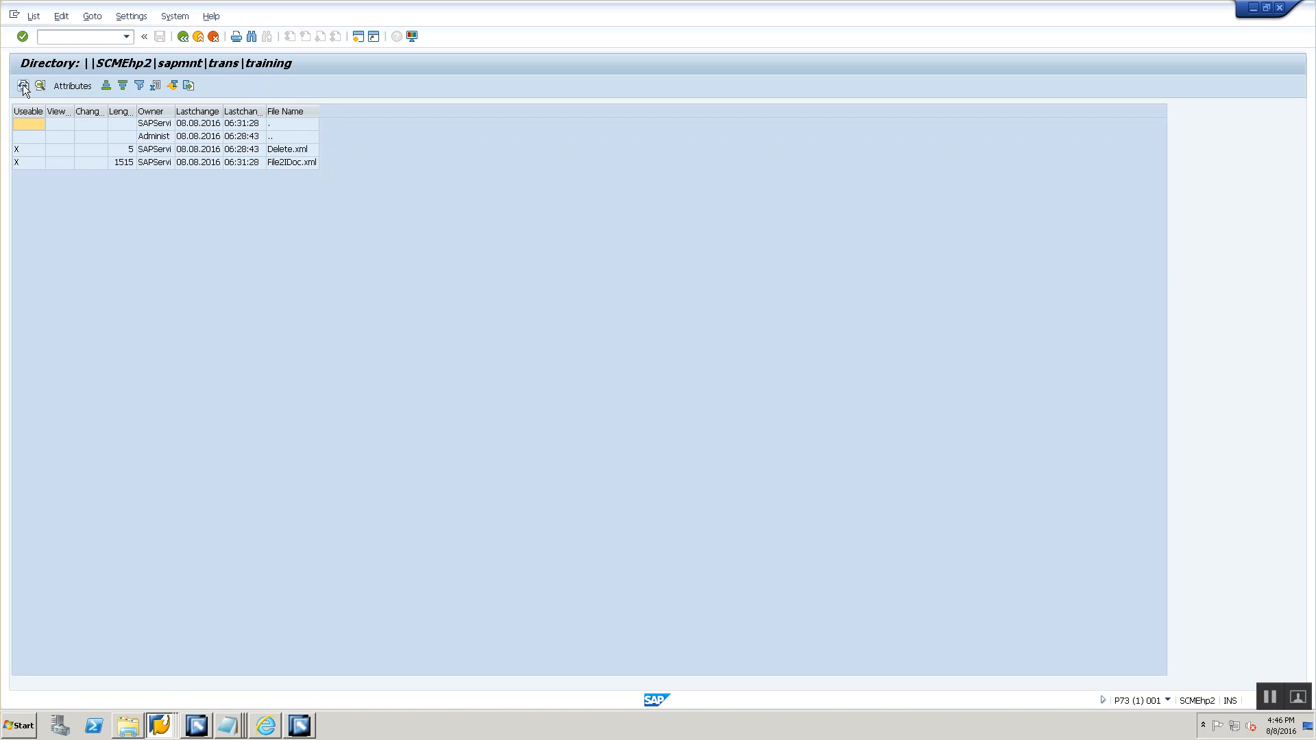
left_click(300, 265)
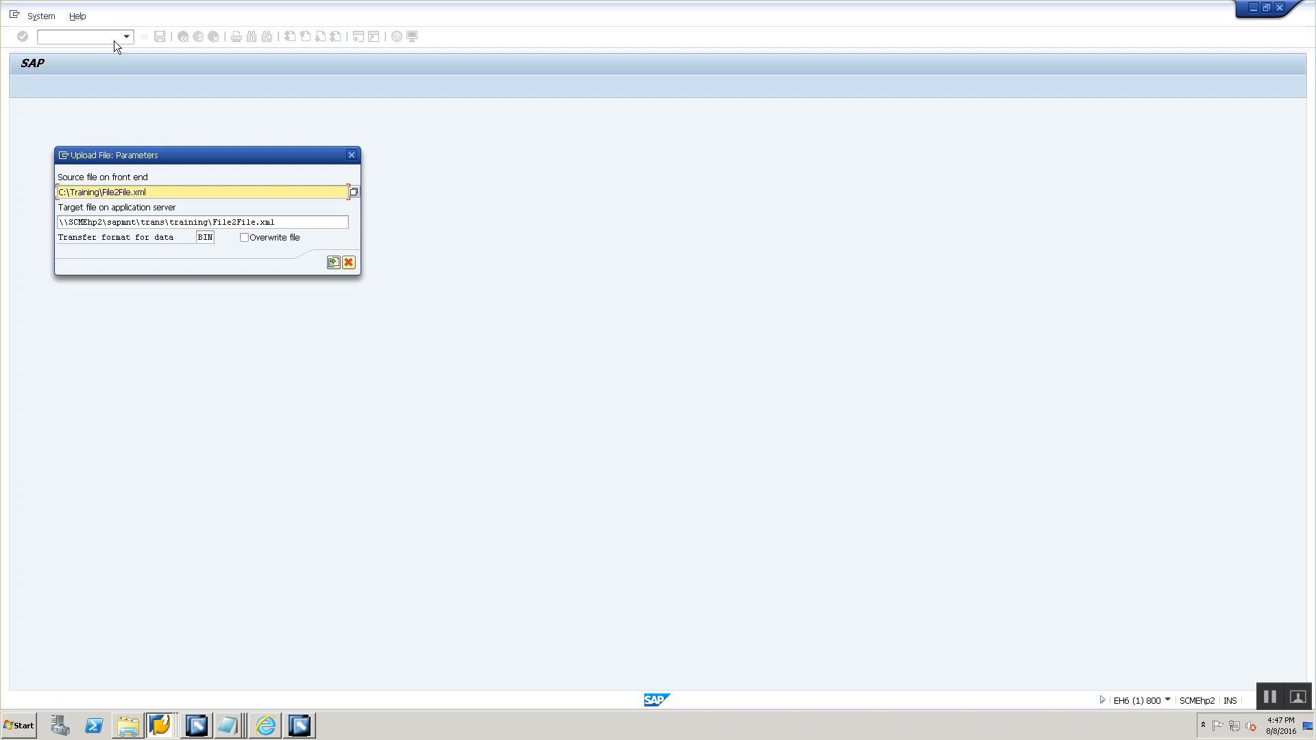
- Write the transaction code CG3Z in a new Notepad document
key("super+r")
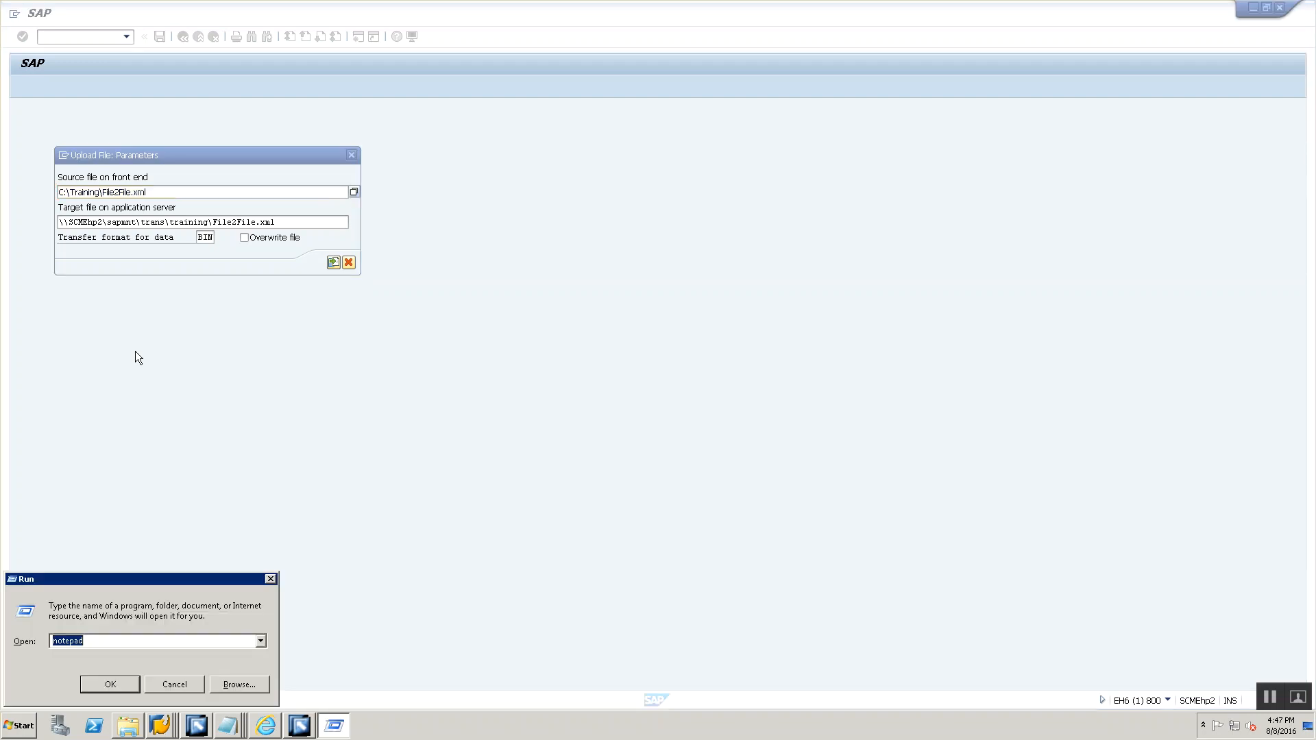
key("Return")
type("CG3Z")
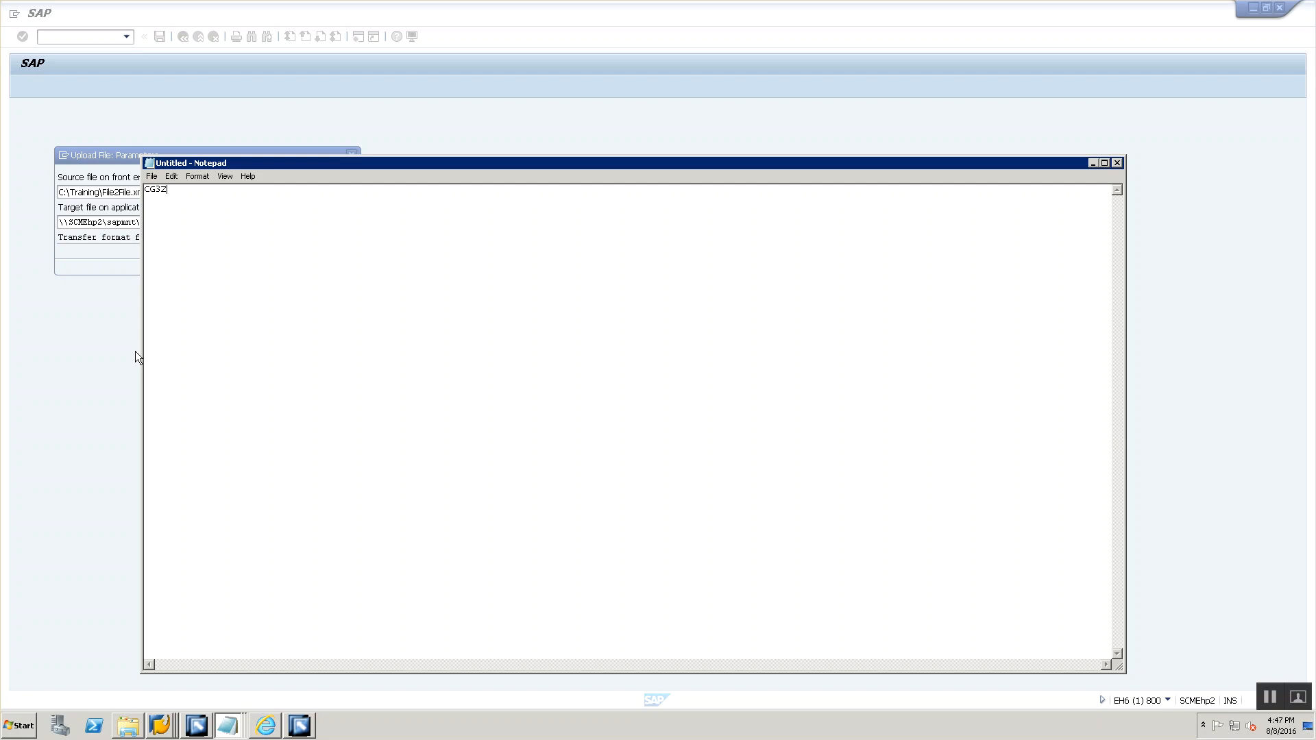
- Compare the upload paths with the source directory and file name of sender channel CC_File2File_File_Sender_00 in Integration Builder
key("alt+Tab")
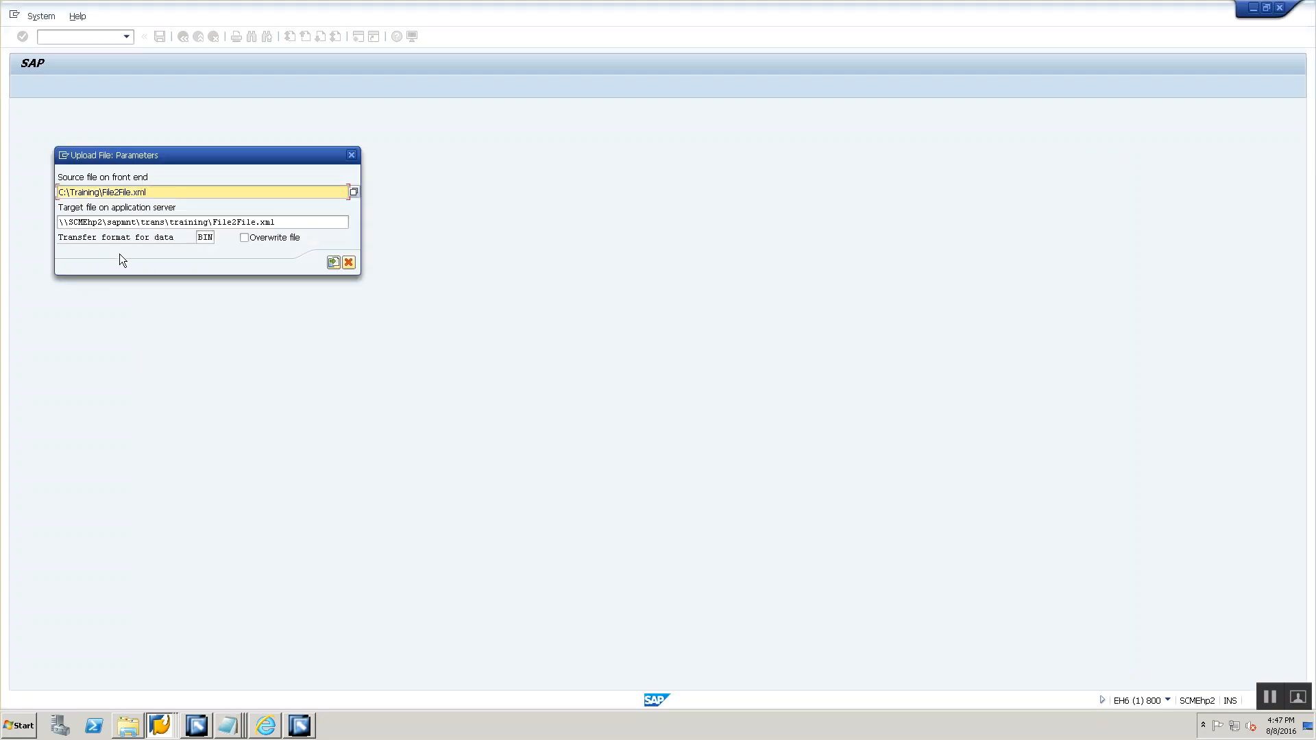
left_click(144, 195)
key("alt+Tab")
key("Tab")
key("Tab")
key("Tab")
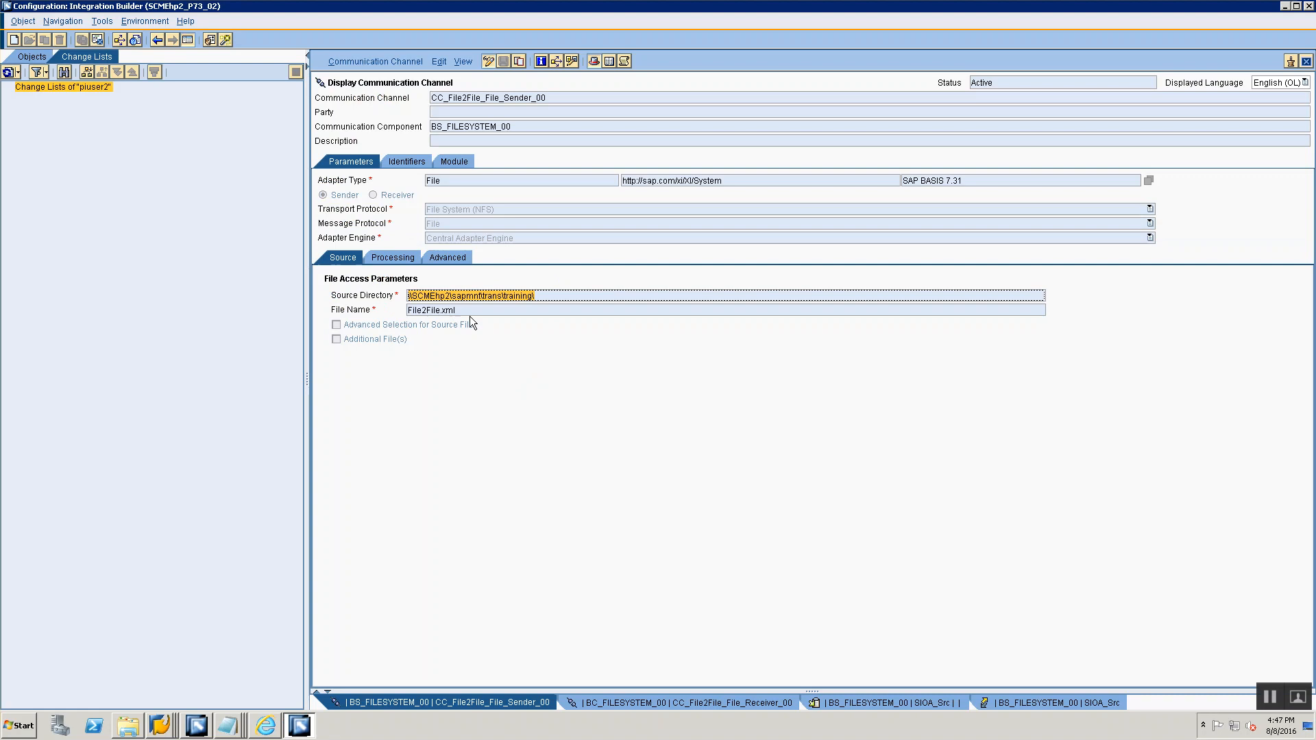
key("alt+Tab")
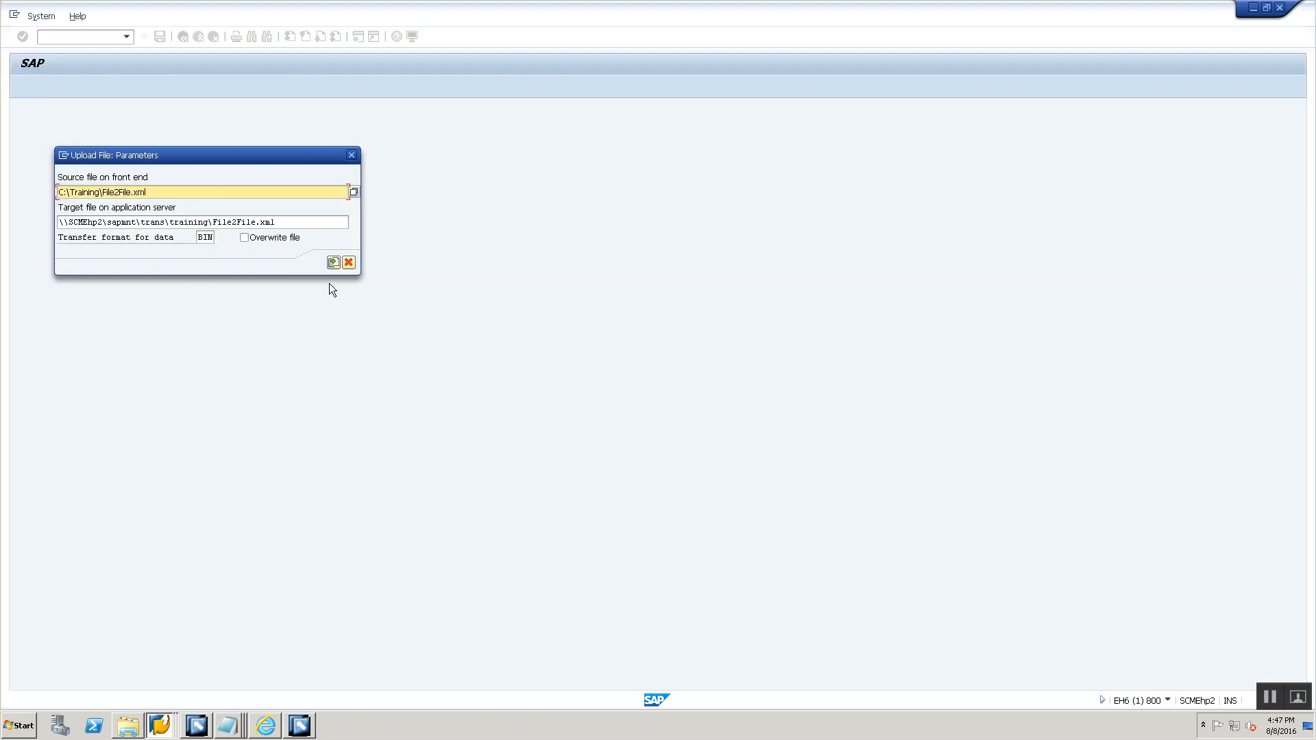
- Upload C:\Training\File2File.xml to \\SCMEhp2\sapmnt\trans\training\File2File.xml in BIN format
left_click(332, 263)
left_click(51, 218)
left_click(63, 242)
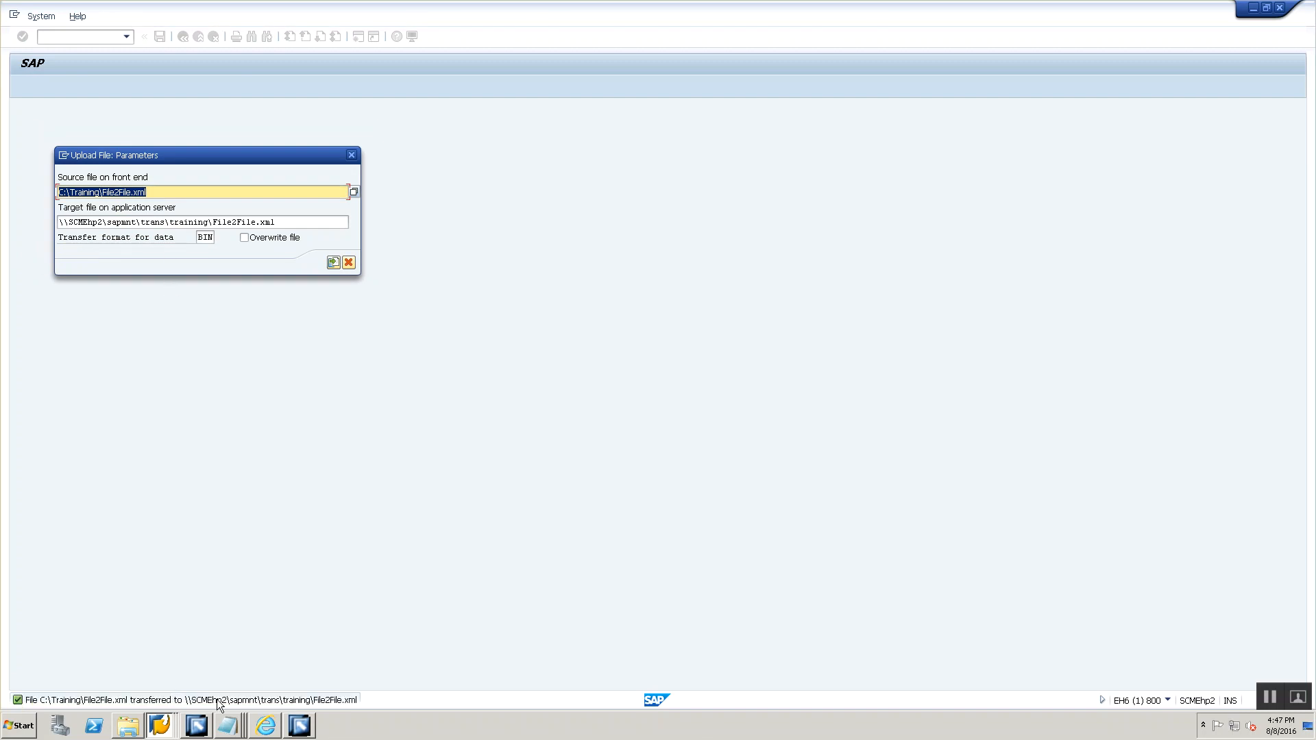
- Switch to the P73 session and refresh the training directory listing to check how the uploaded file was processed
key("alt+Tab")
key("alt+Tab")
key("alt+Tab")
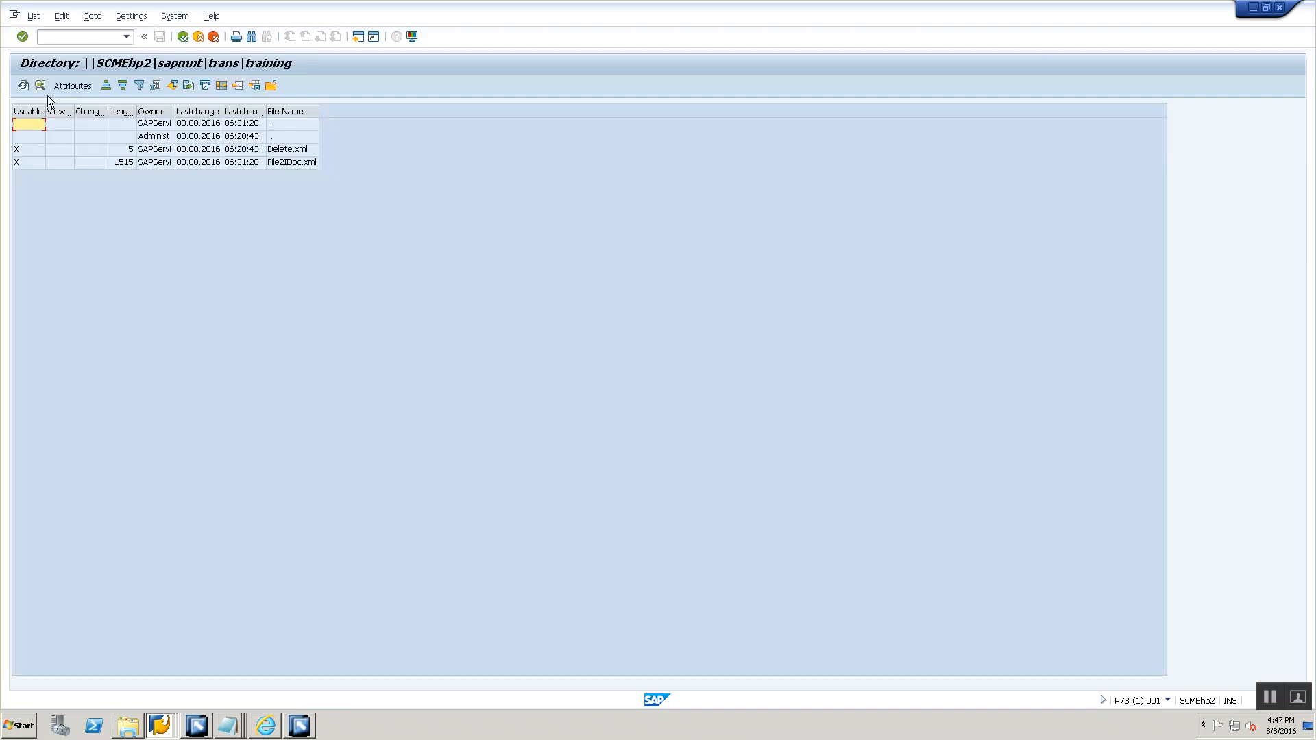
left_click(23, 86)
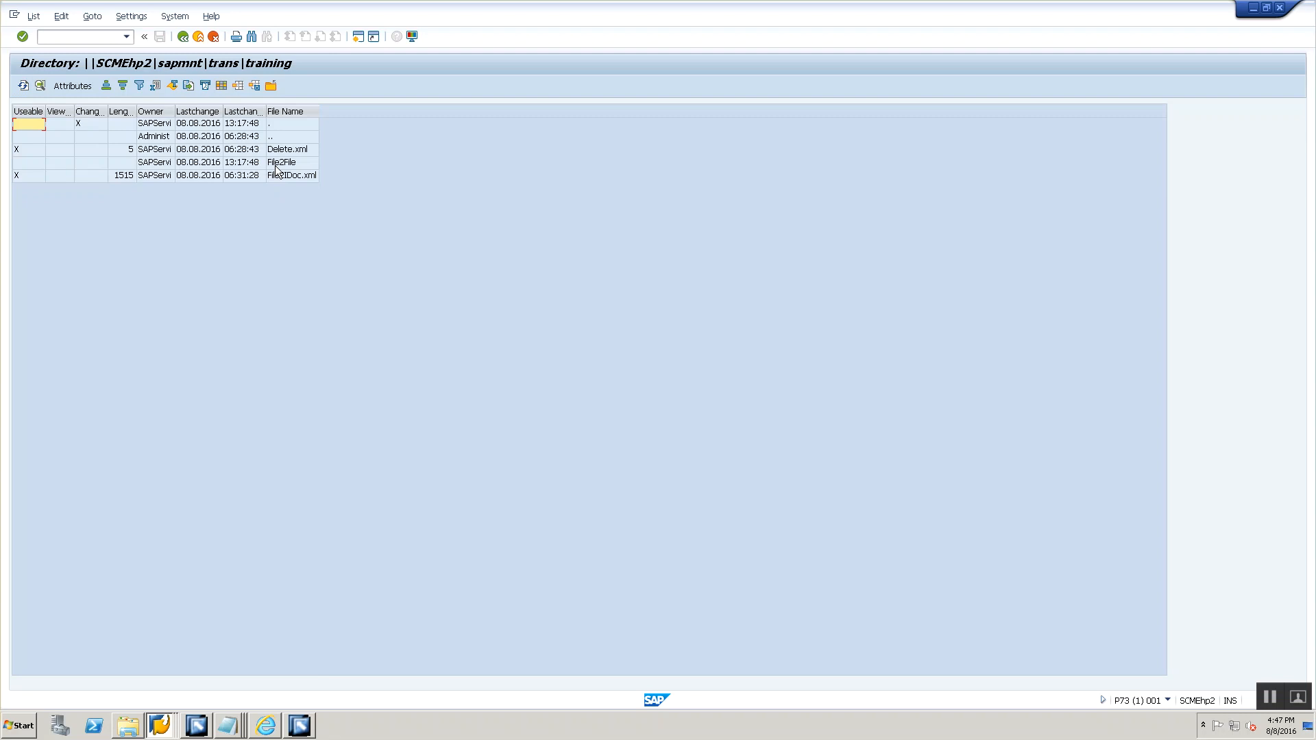
key("alt+Tab")
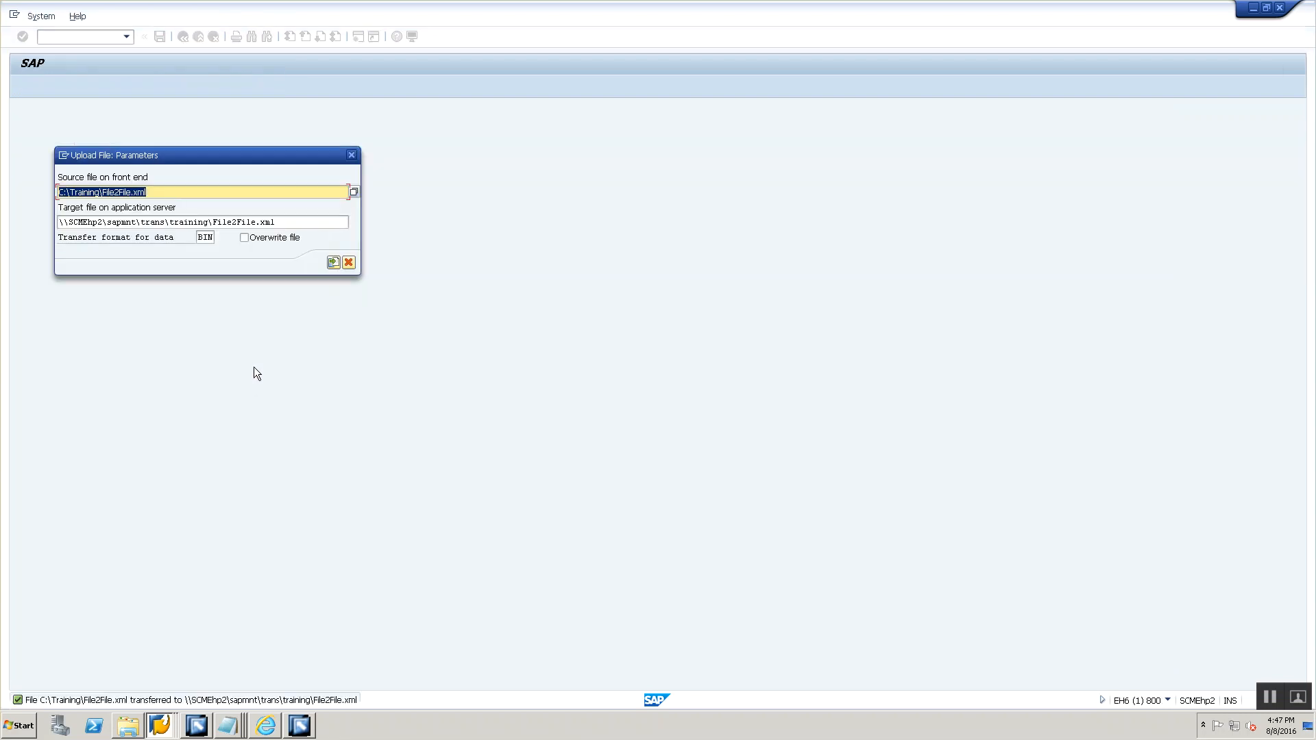
key("alt+Tab")
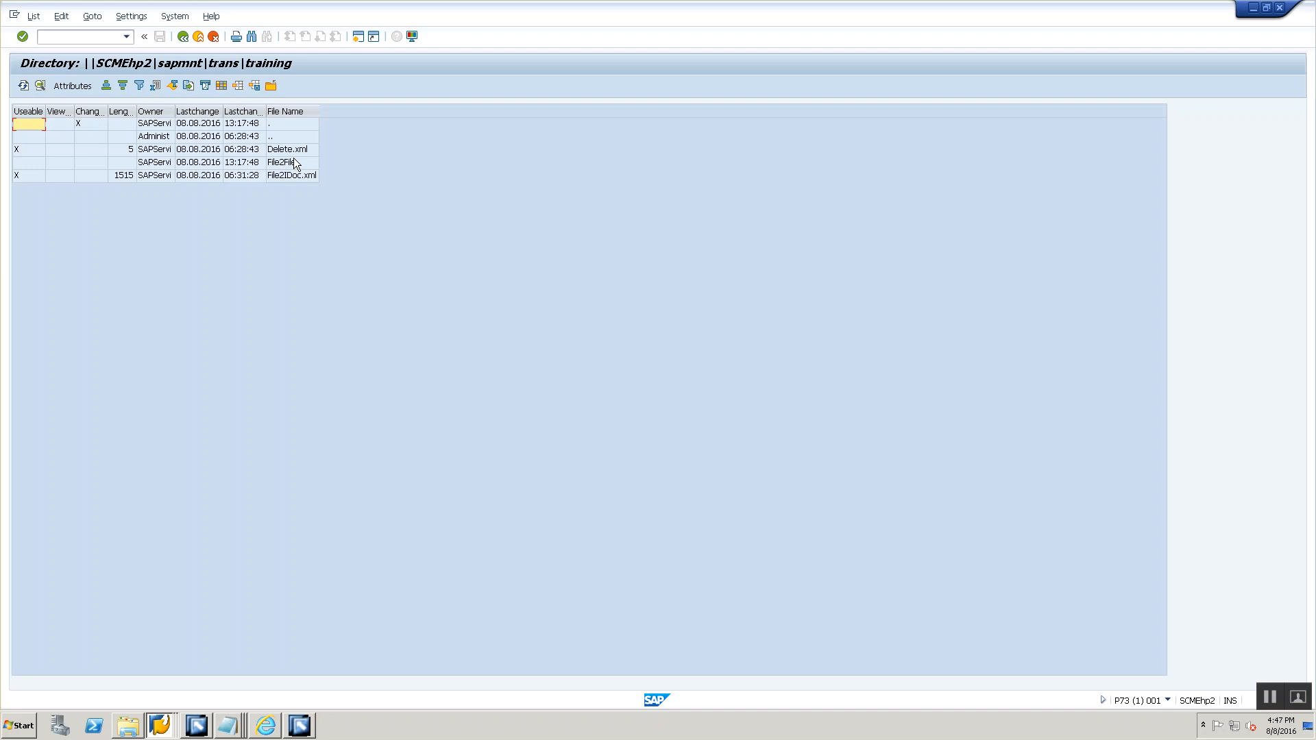
left_click(295, 163)
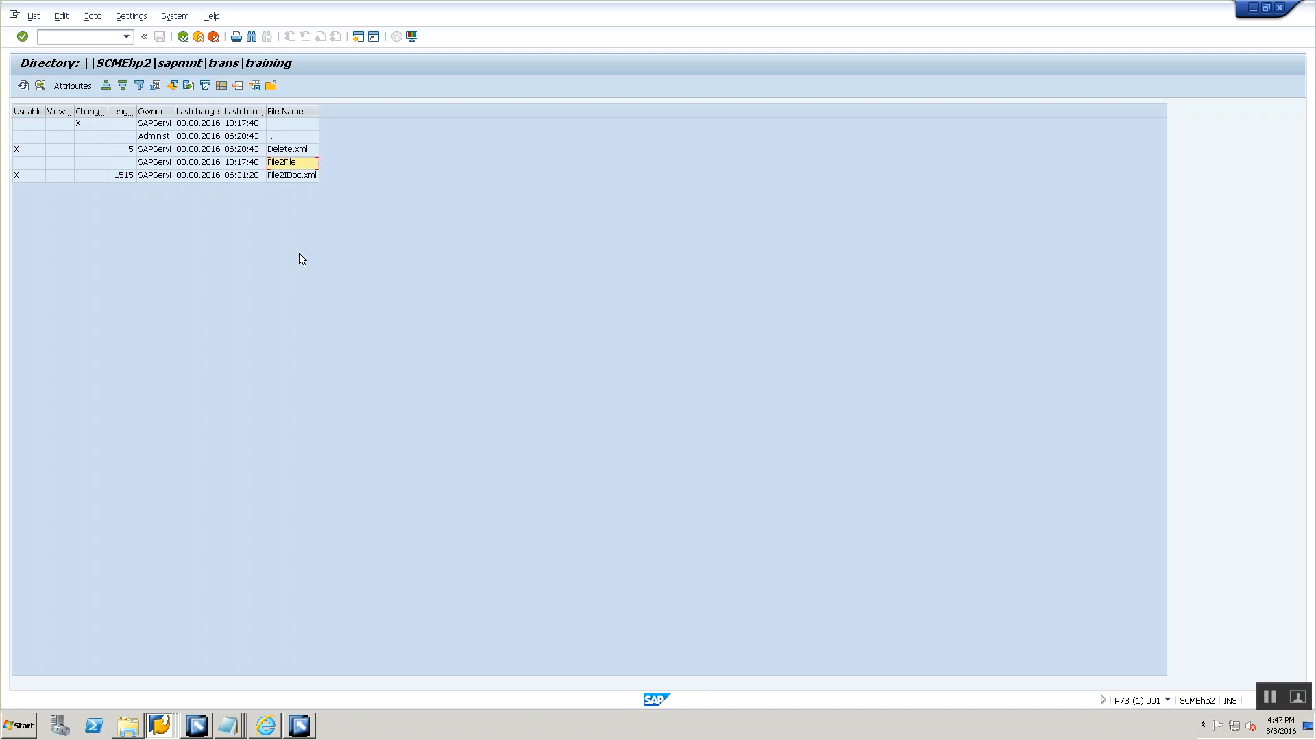
left_click(24, 86)
- Look into the File2File subdirectory, check the parent training directory for the source file, and return to the subdirectory
double_click(275, 165)
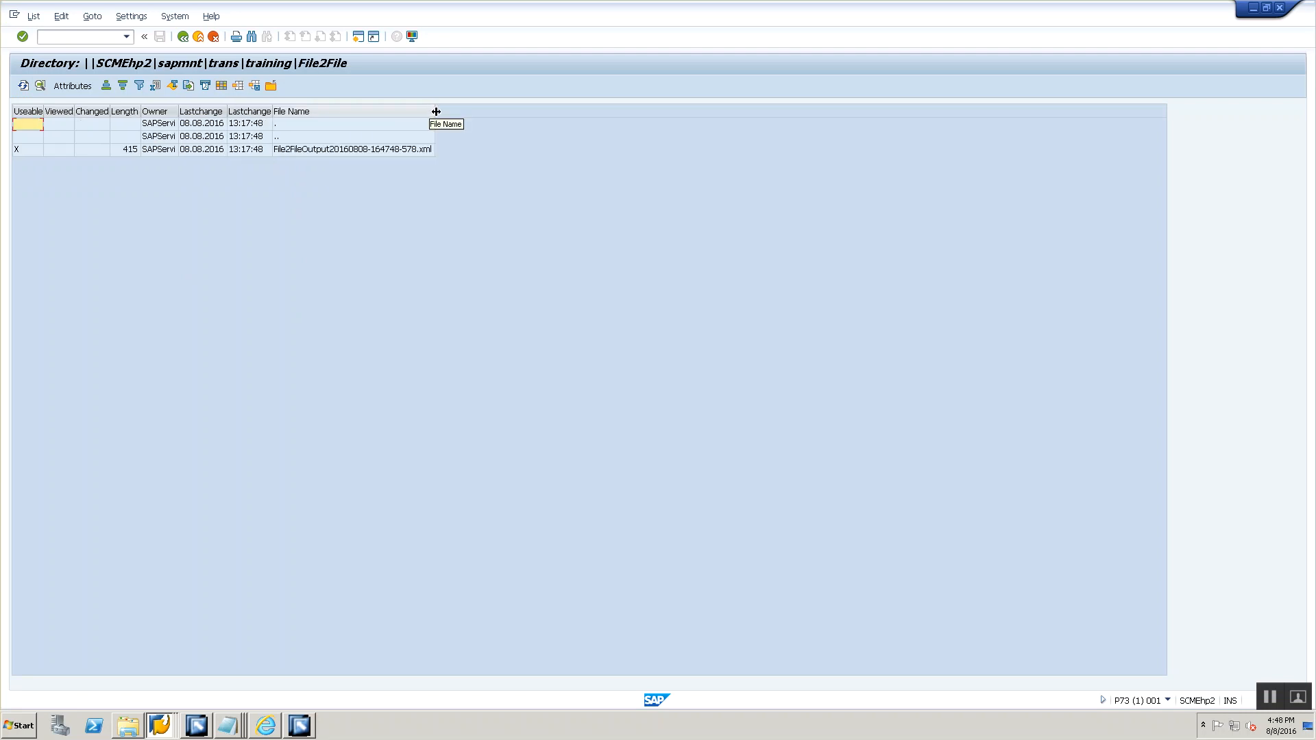
double_click(281, 138)
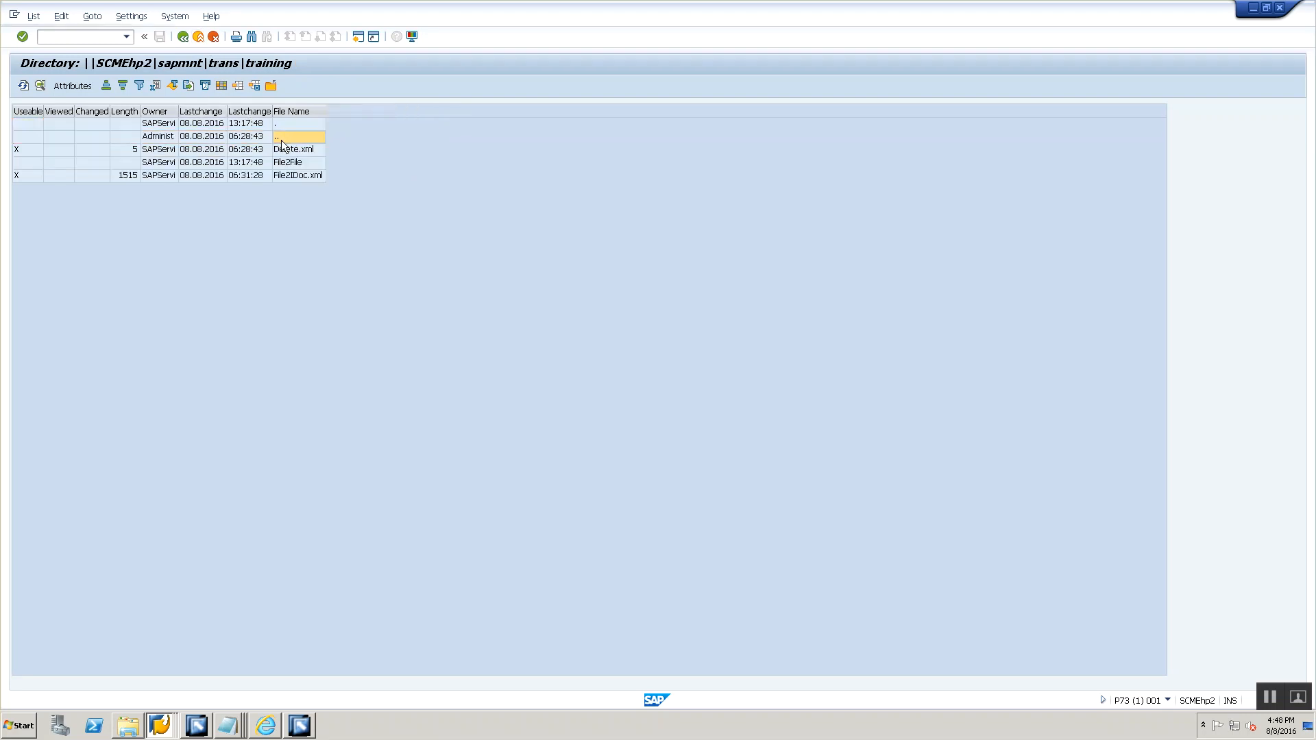
left_click(275, 167)
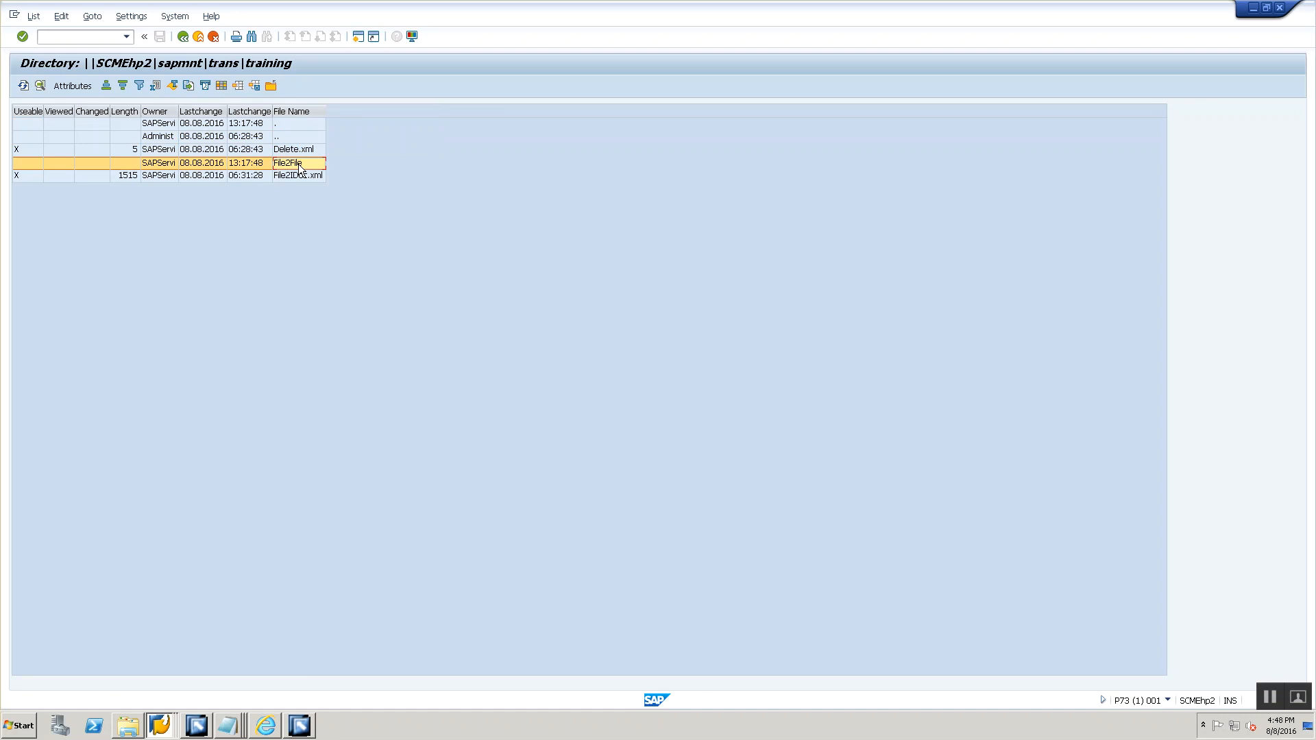
double_click(300, 167)
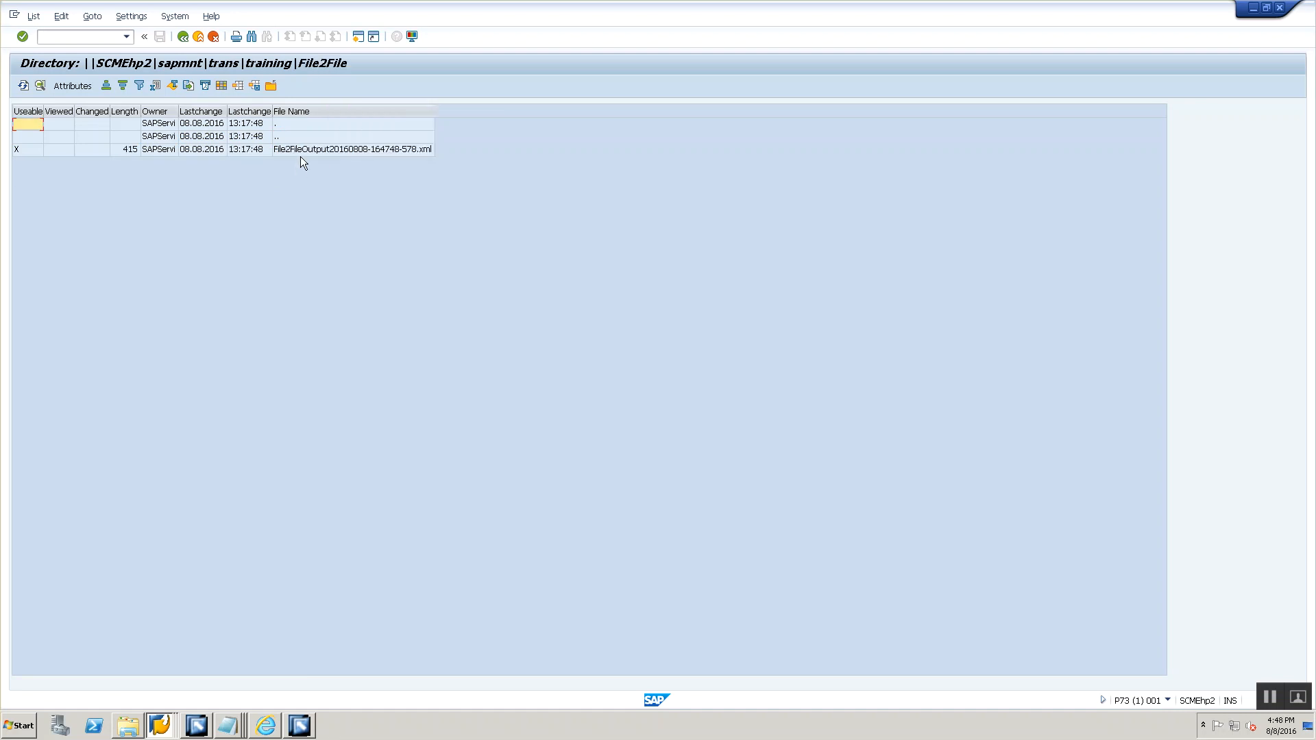
left_click(294, 153)
double_click(295, 152)
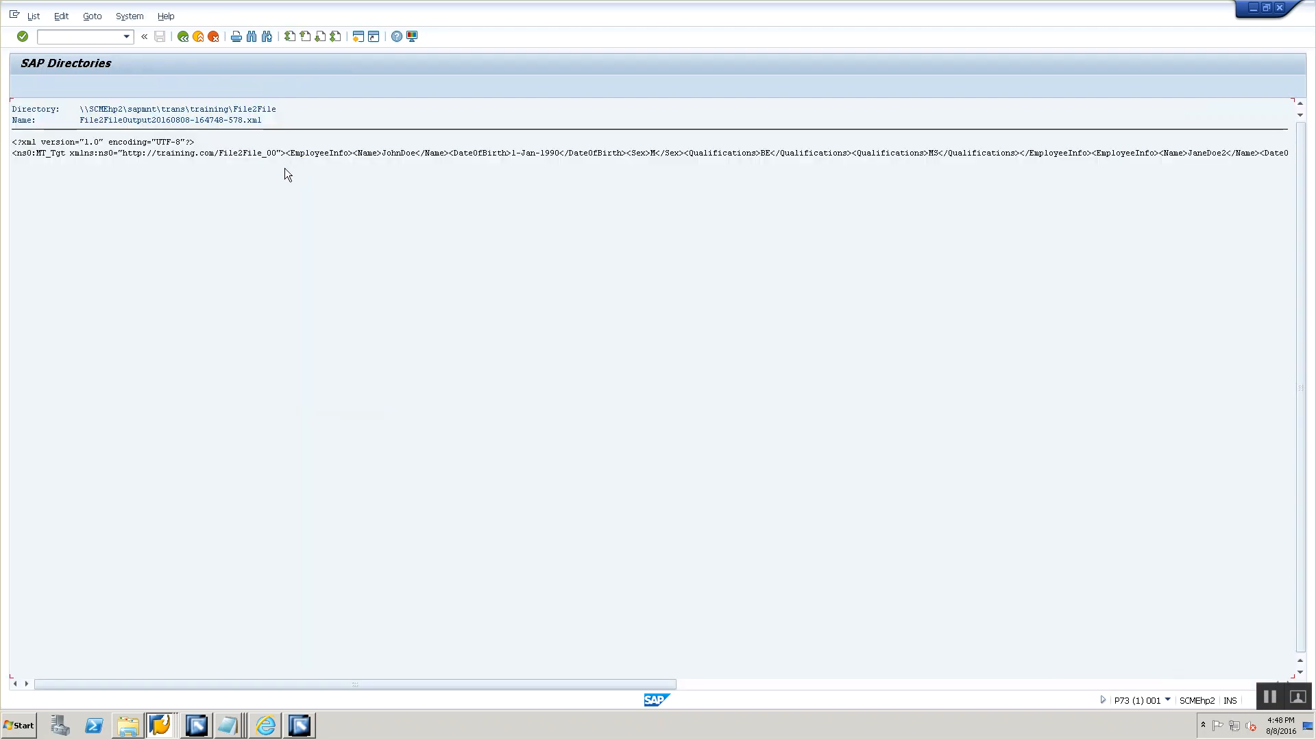
left_click(384, 154)
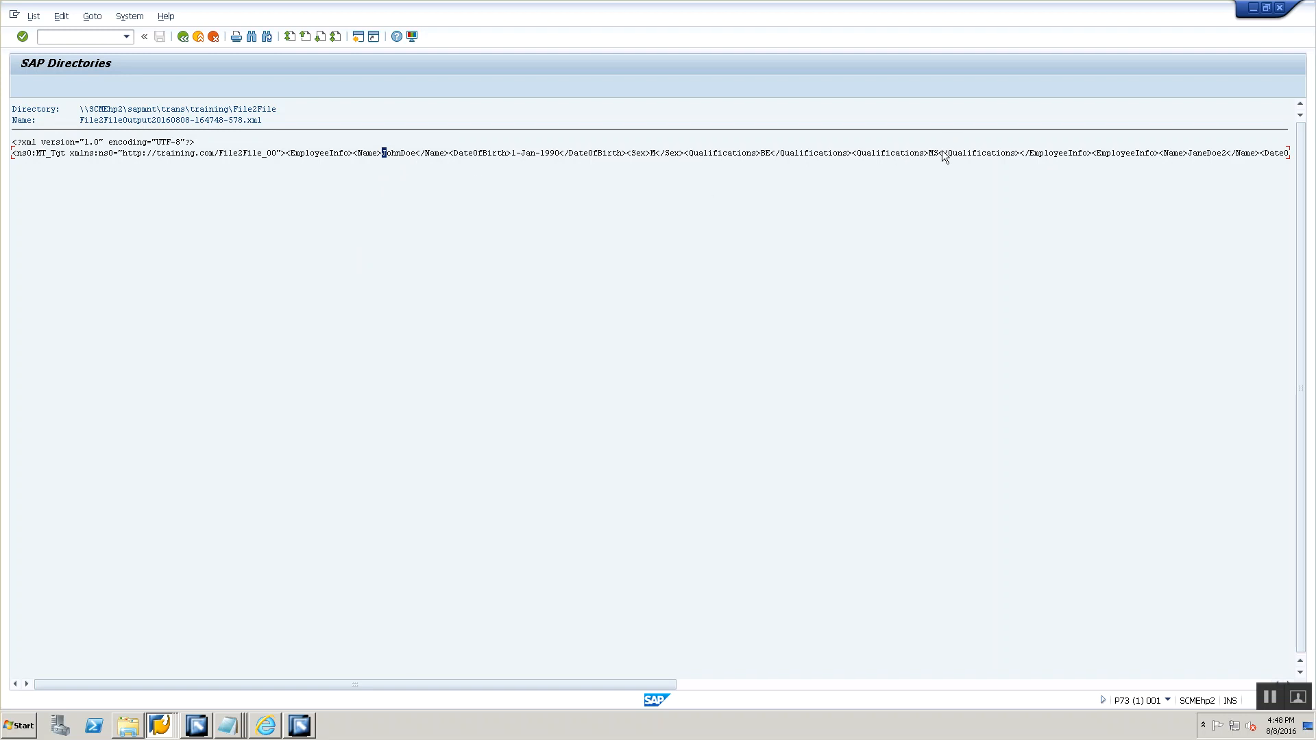
left_click_drag(573, 685, 787, 643)
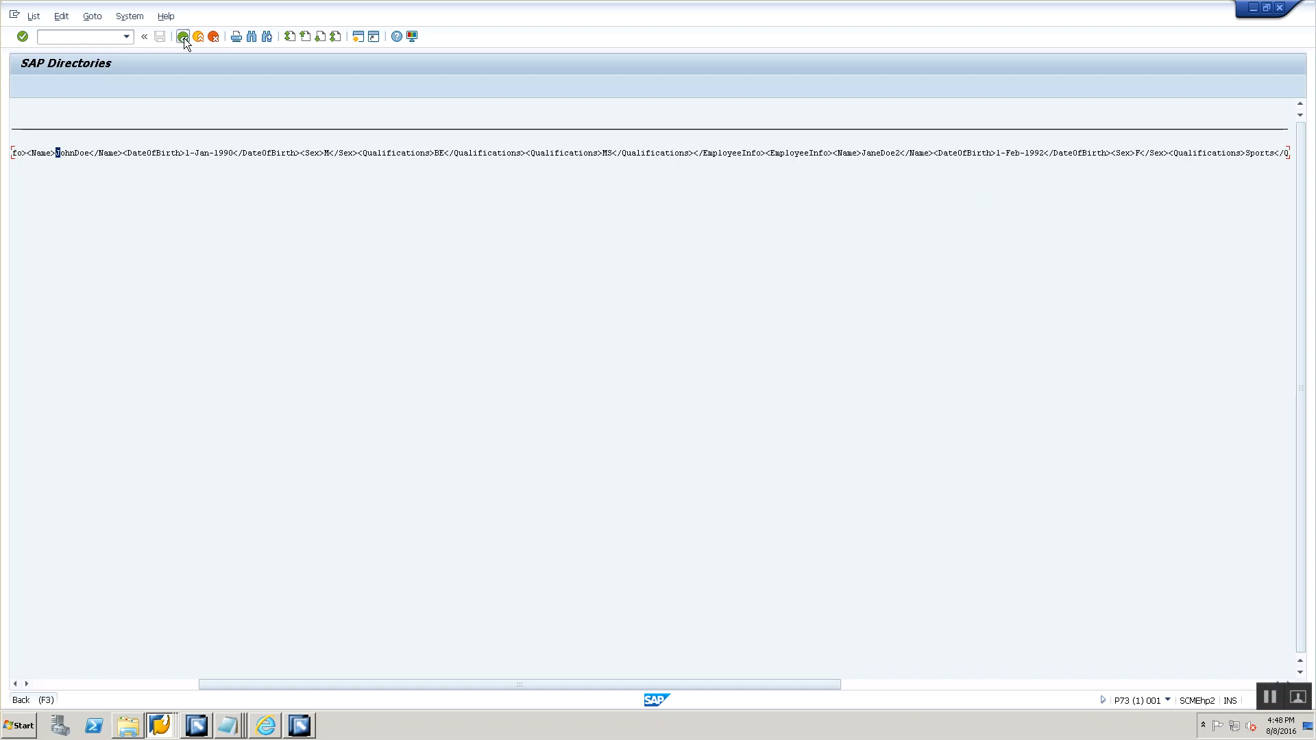
left_click(184, 38)
- Upload File2File.xml to the training directory a second time from the EH6 session and return to the P73 session
key("alt+Tab")
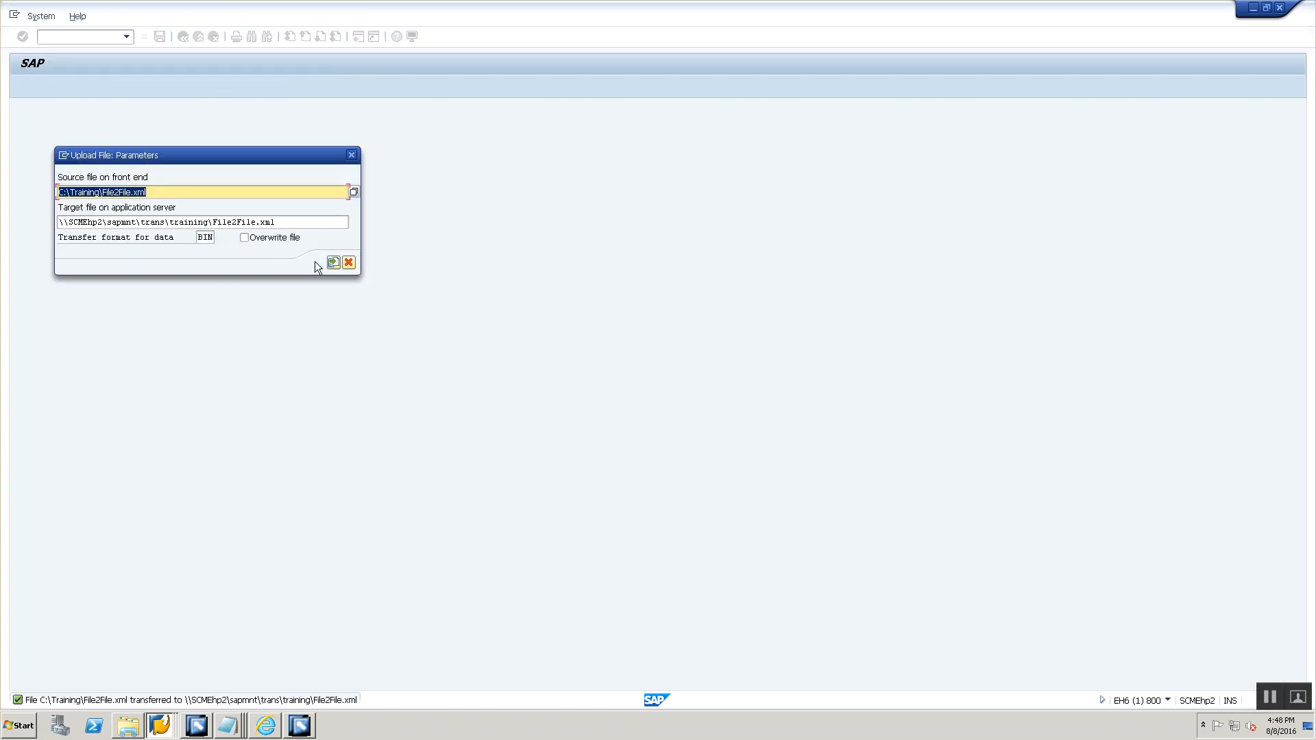
left_click(329, 263)
key("alt+Tab")
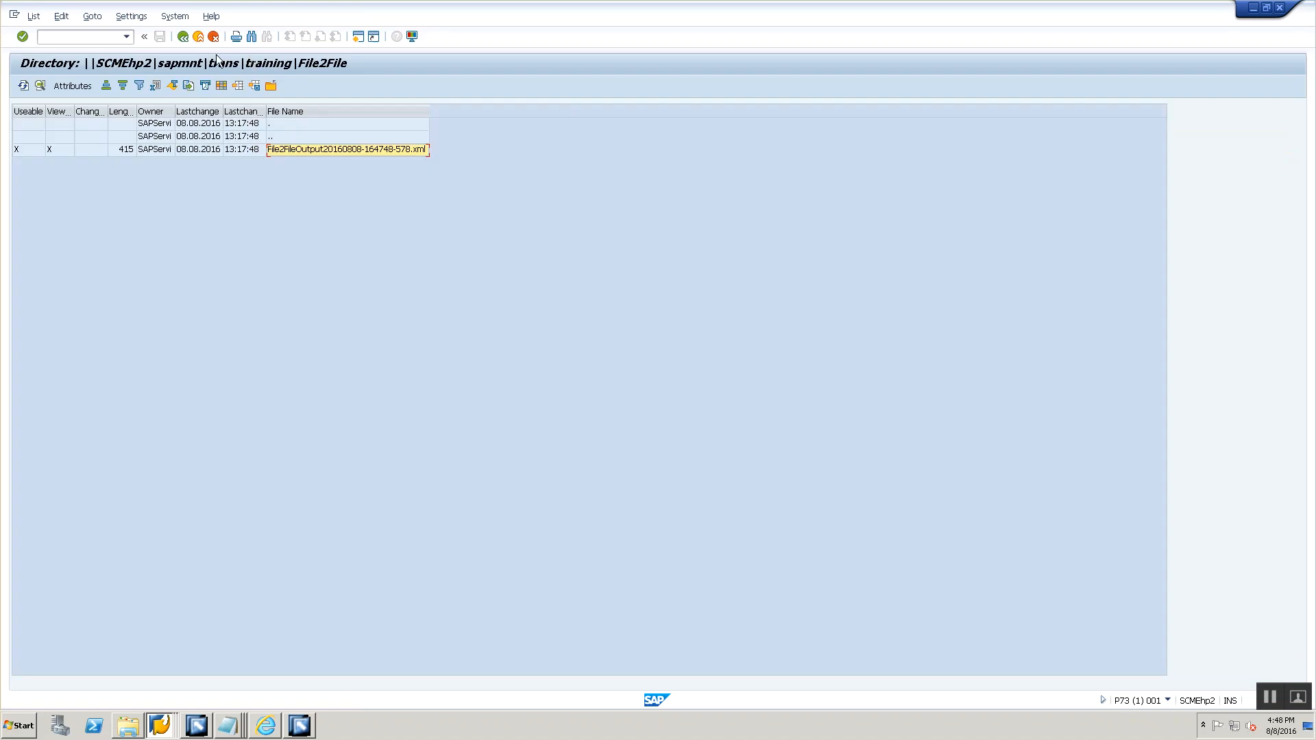
- Refresh the training directory listing and compare the timestamped output files in its File2File subdirectory
left_click(282, 137)
double_click(285, 139)
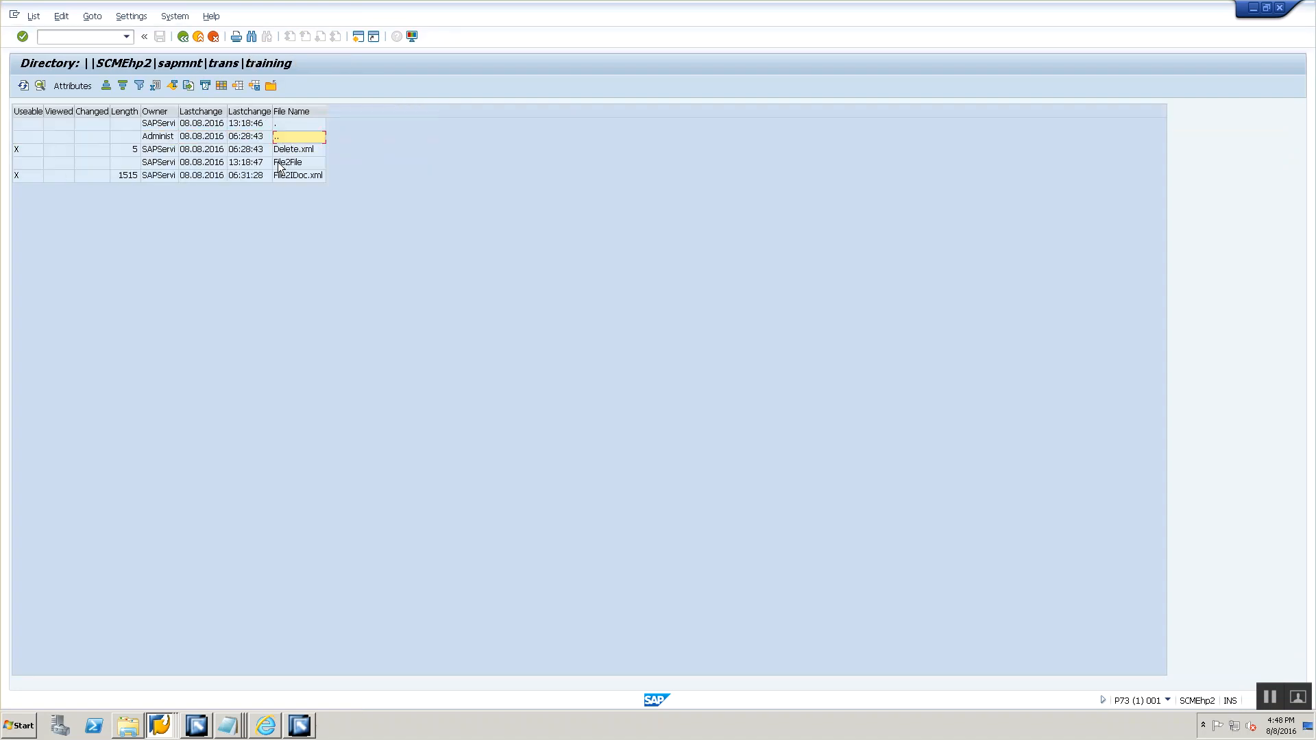
left_click(24, 87)
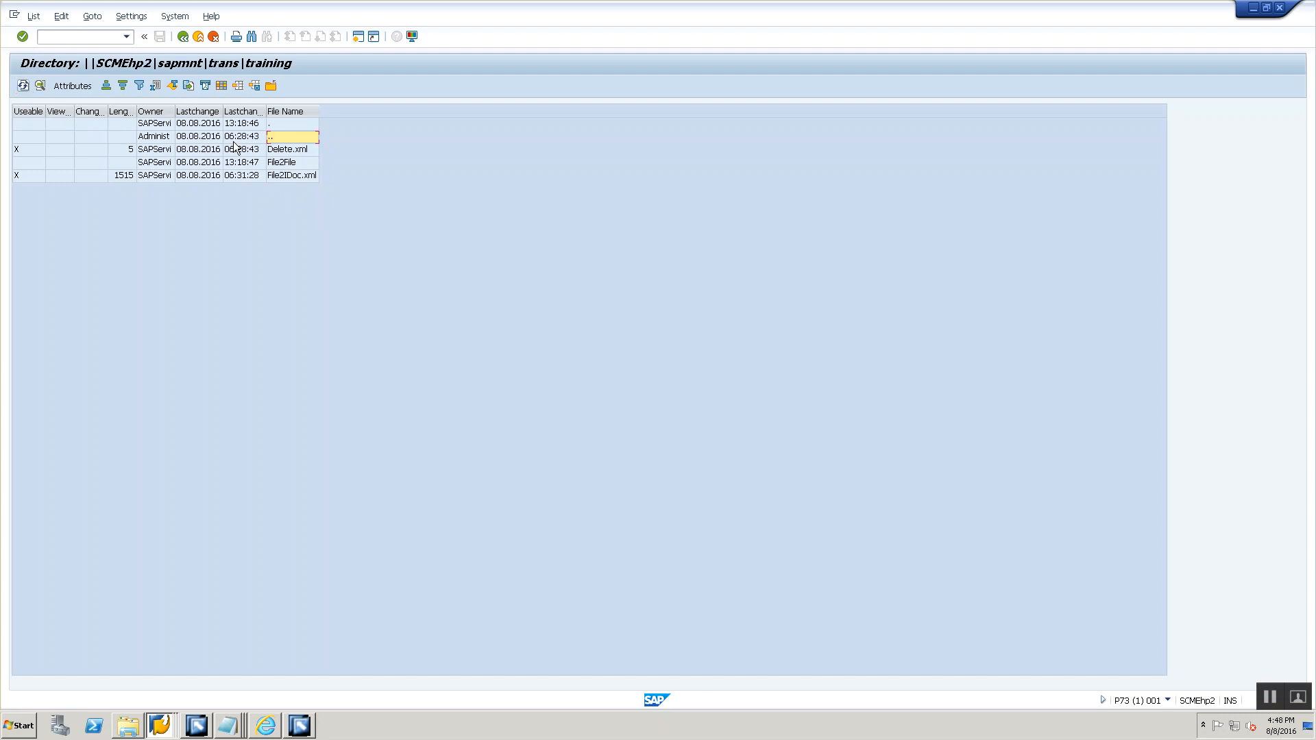
double_click(269, 163)
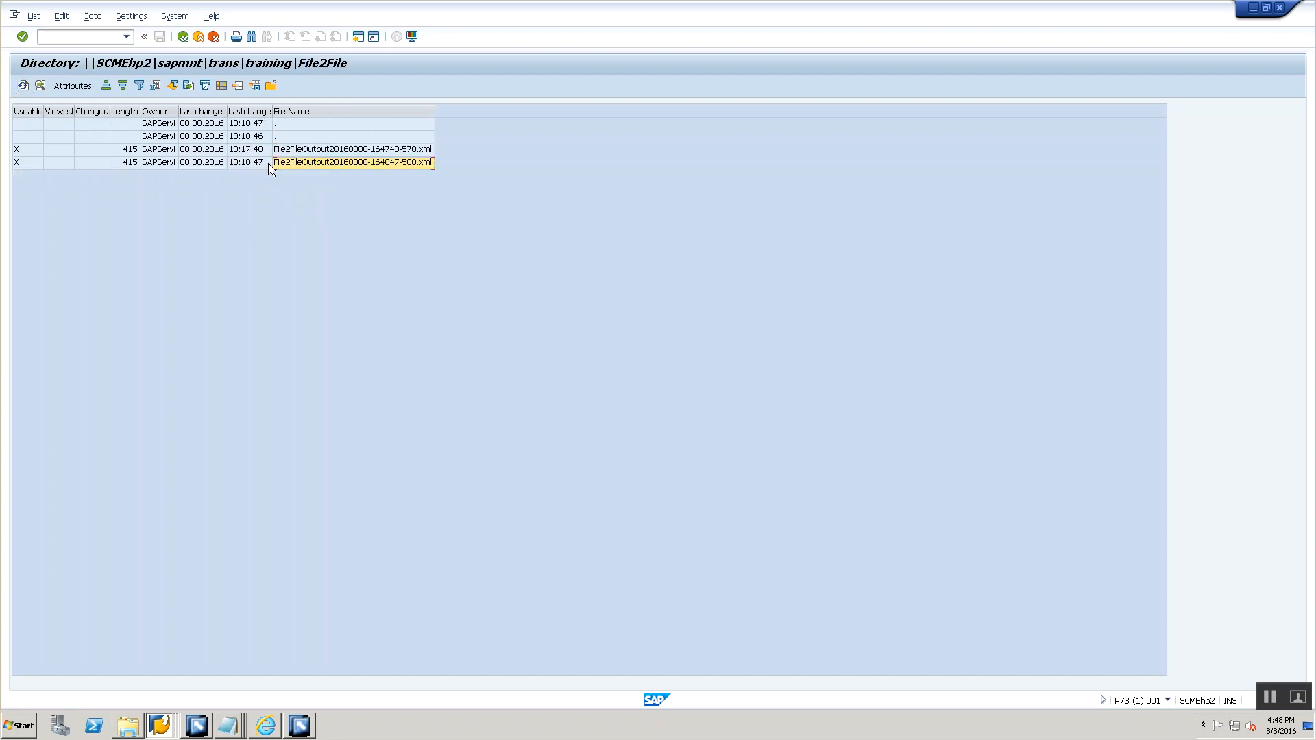
left_click(331, 150)
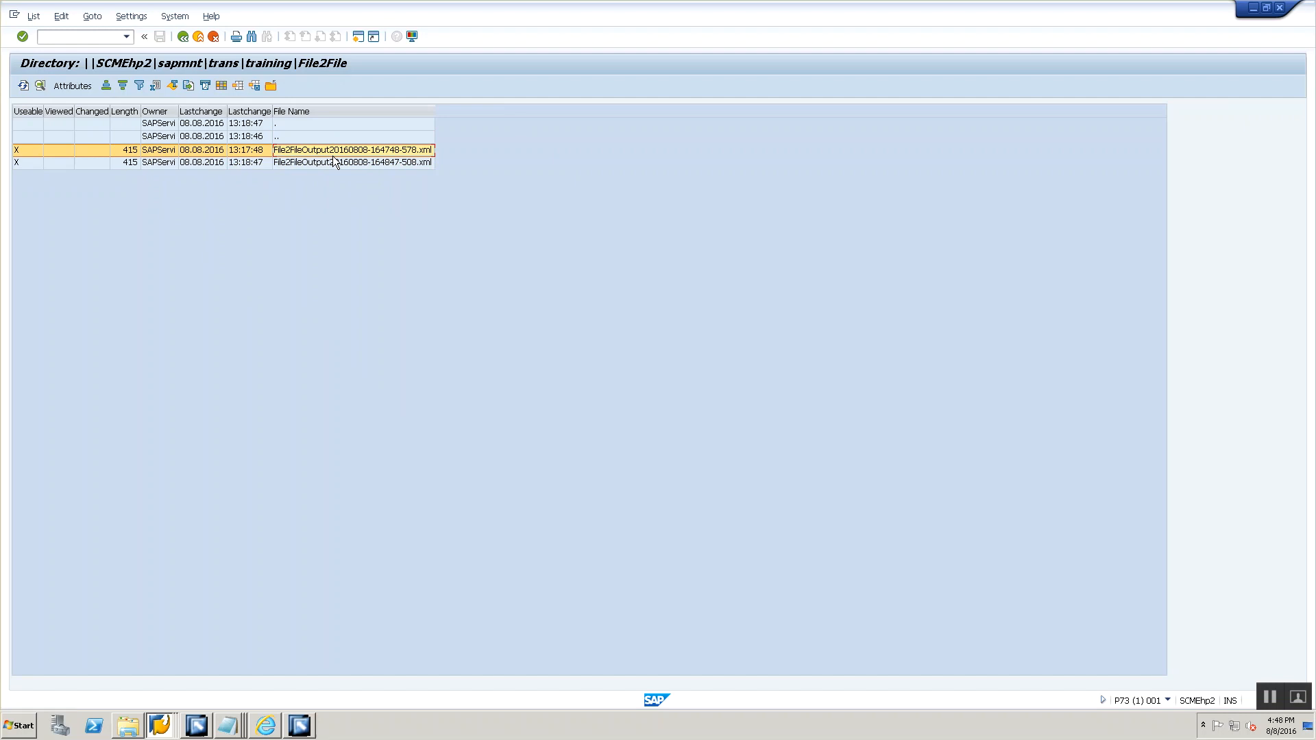
left_click(333, 163)
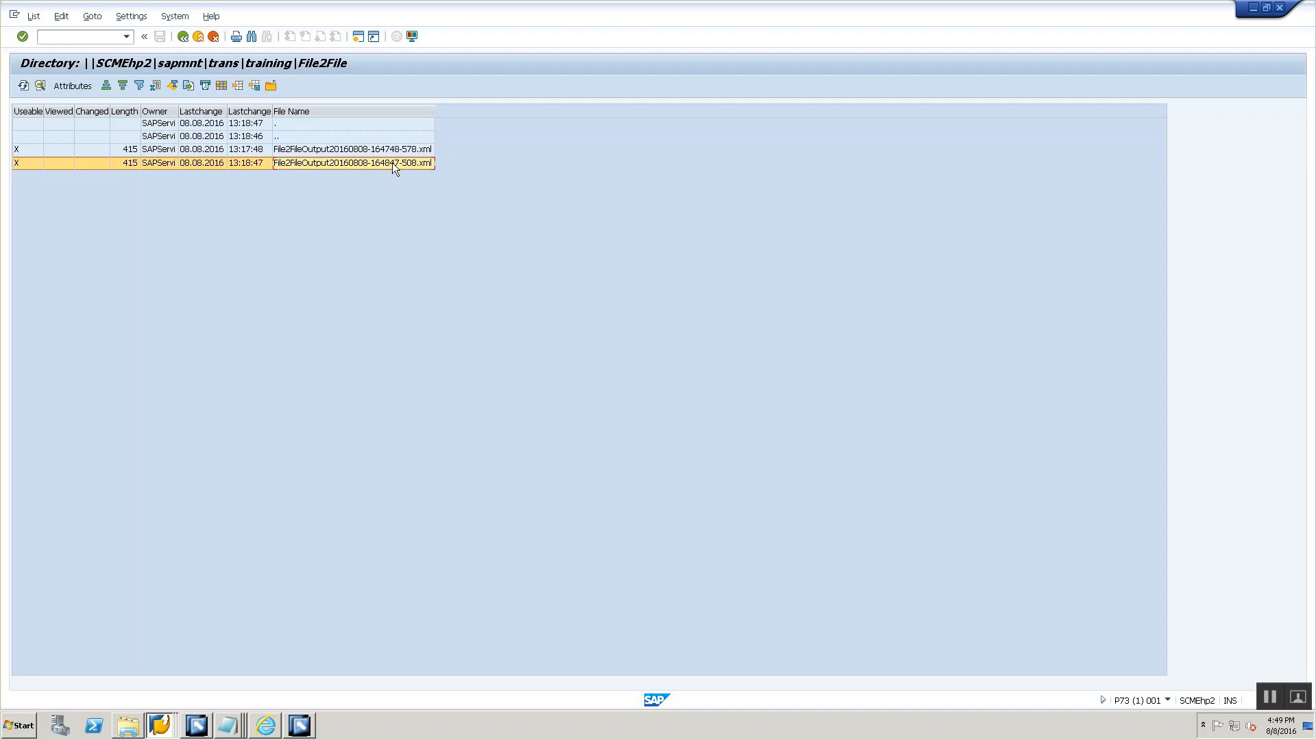
- Upload File2File.xml a third time with the same source and target paths and return to the P73 session
key("alt+Tab")
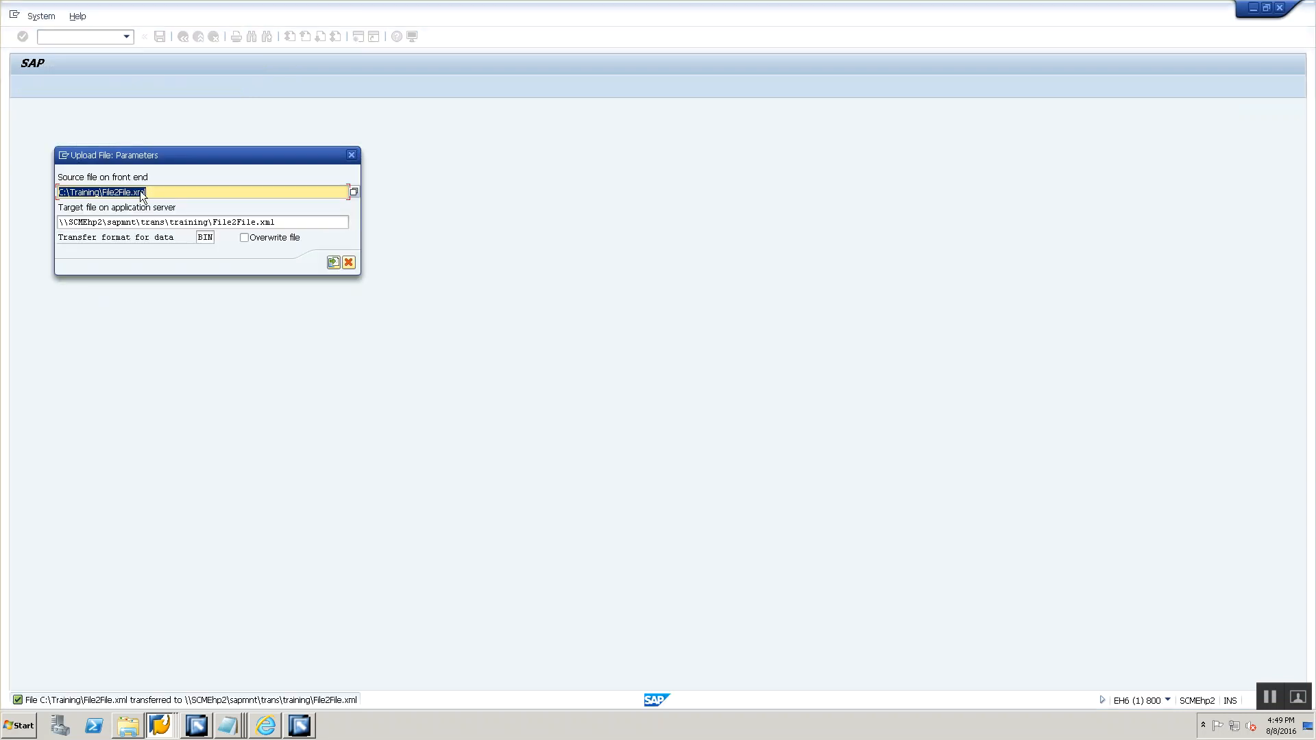
left_click(336, 263)
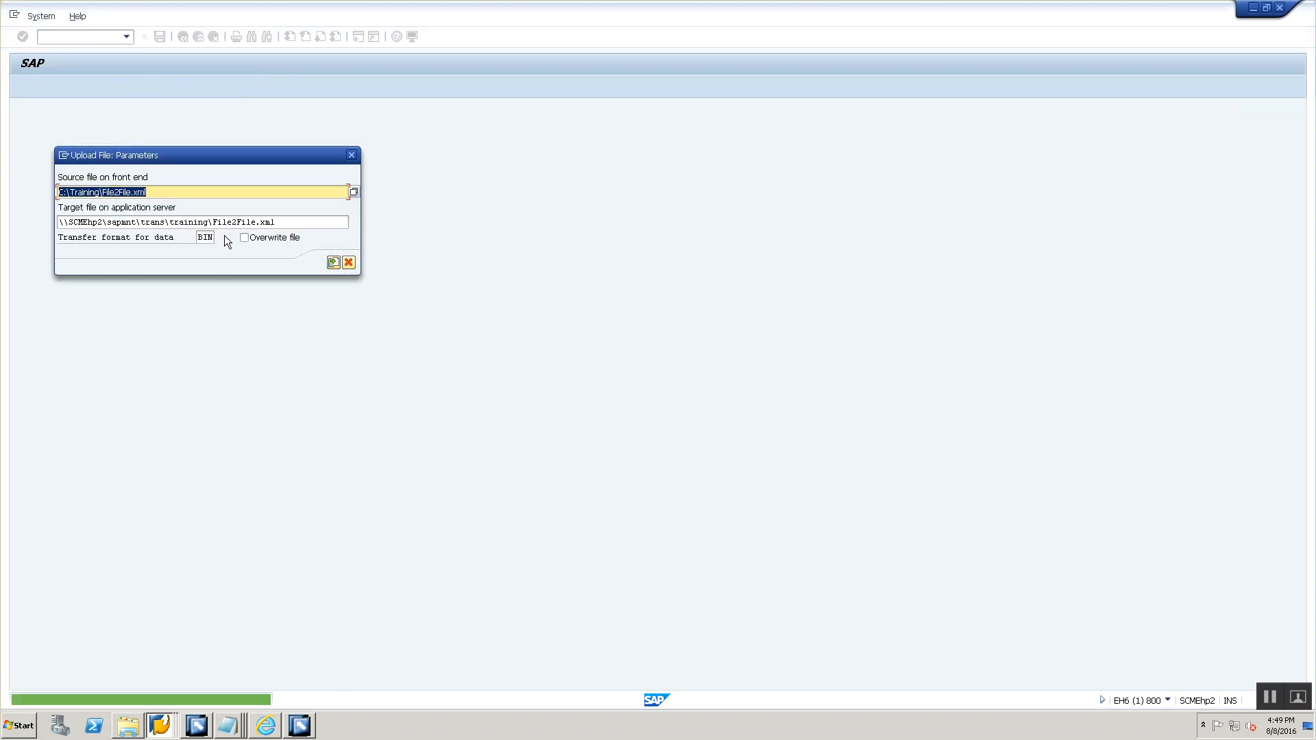
key("alt+Tab")
- Check the training directory for File2File.xml and review the sender channel's poll interval and processing mode in Integration Builder
double_click(298, 136)
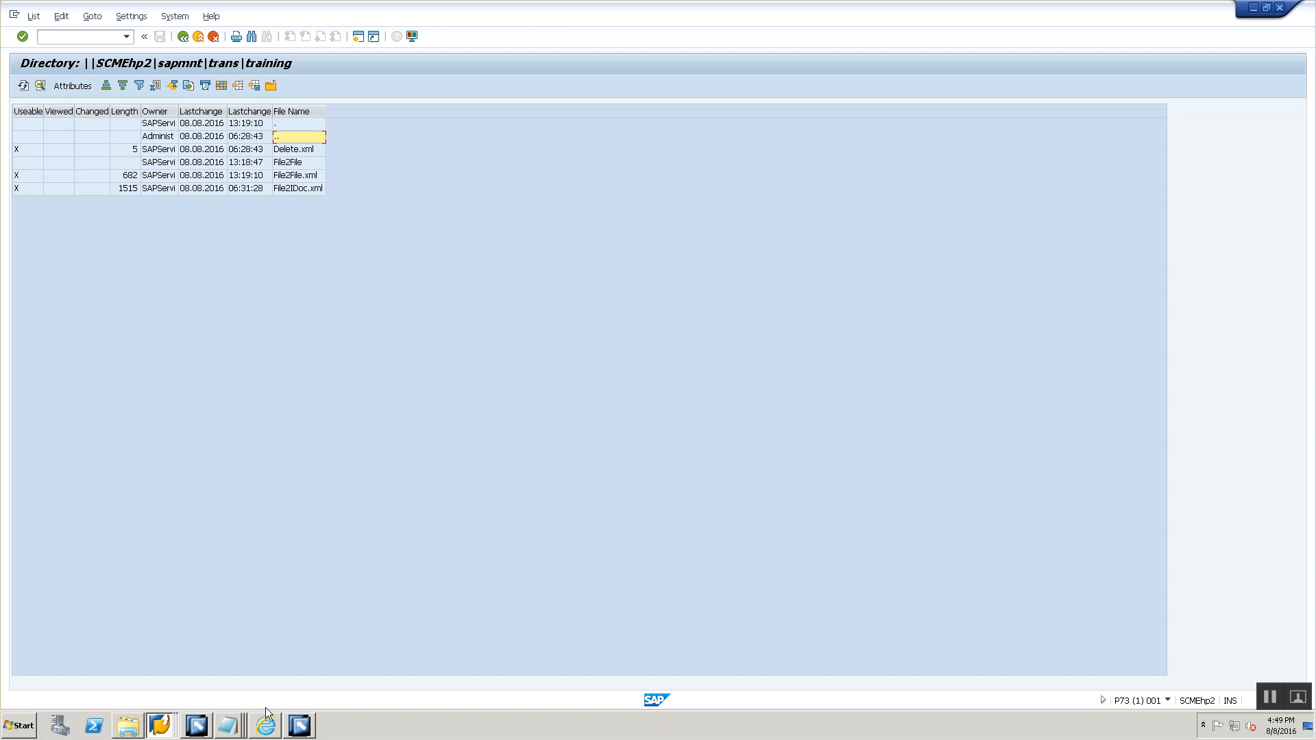
left_click(299, 725)
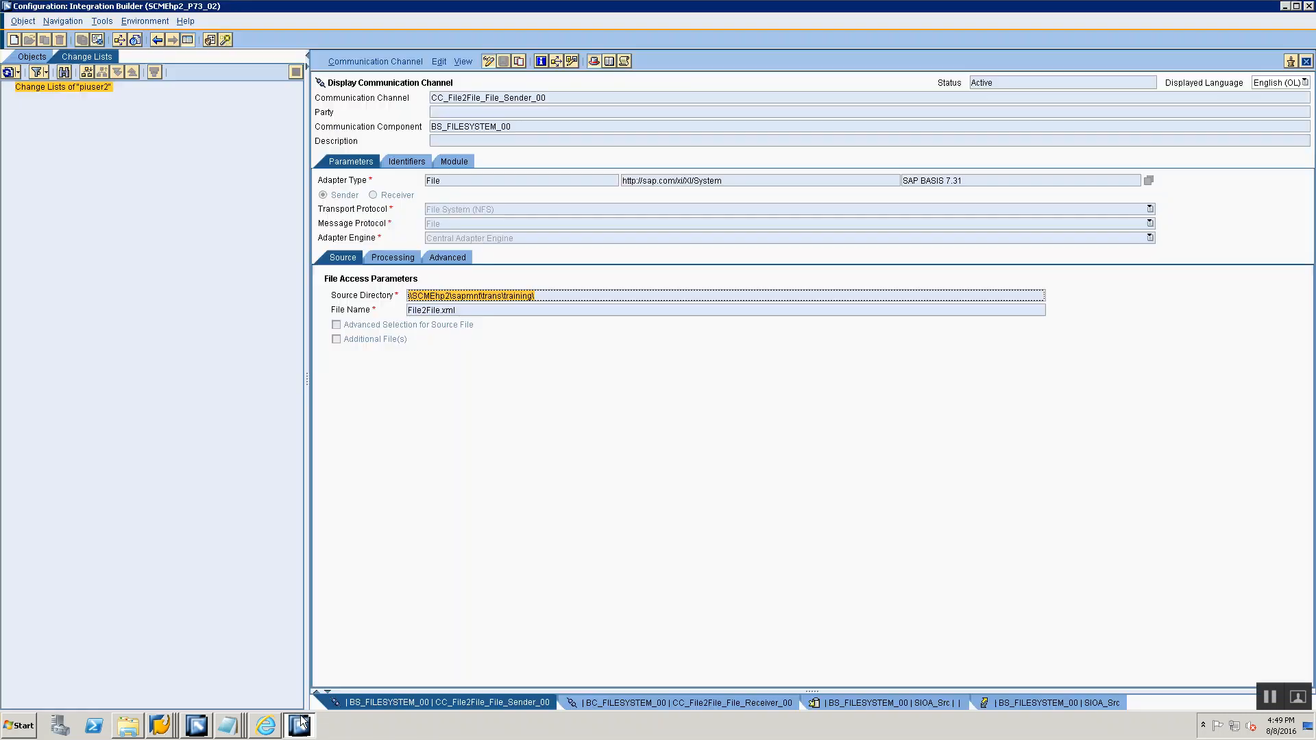
left_click(413, 260)
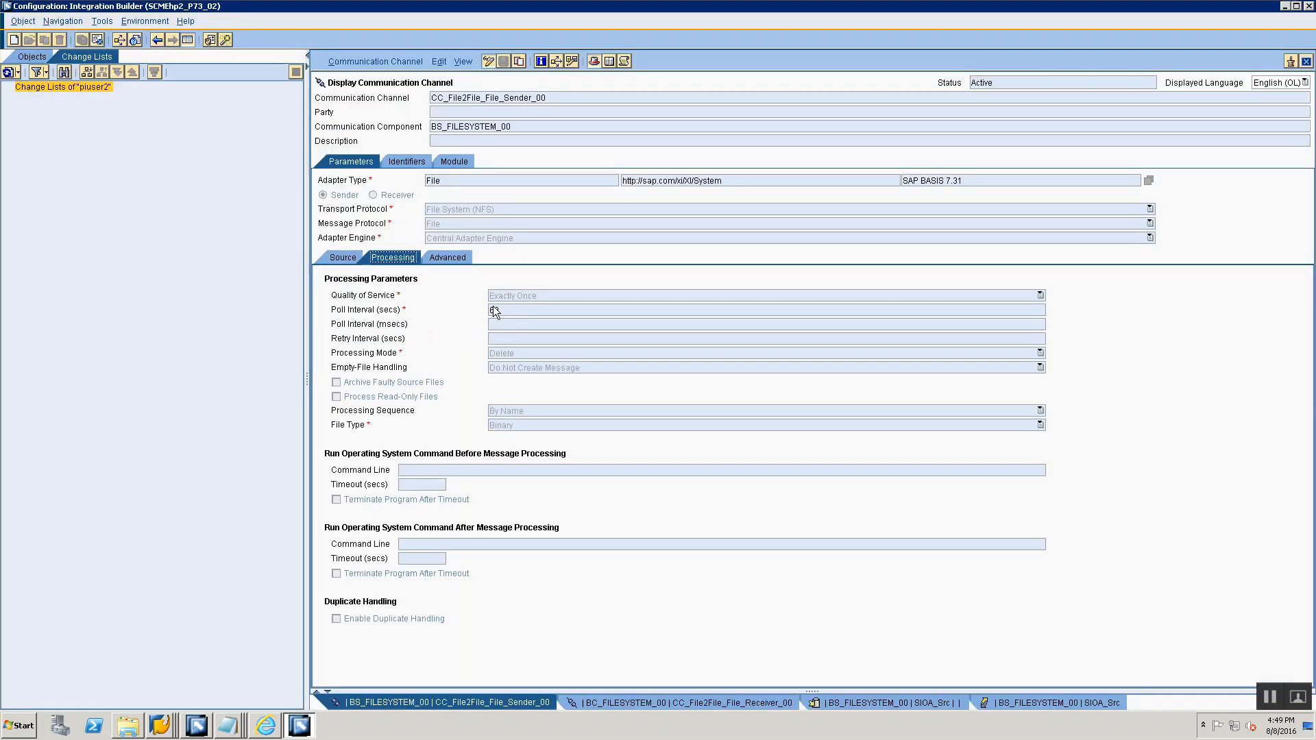
key("alt+Tab")
- Refresh the training directory listing repeatedly until the sender channel picks up File2File.xml, and acknowledge the information message
left_click(25, 85)
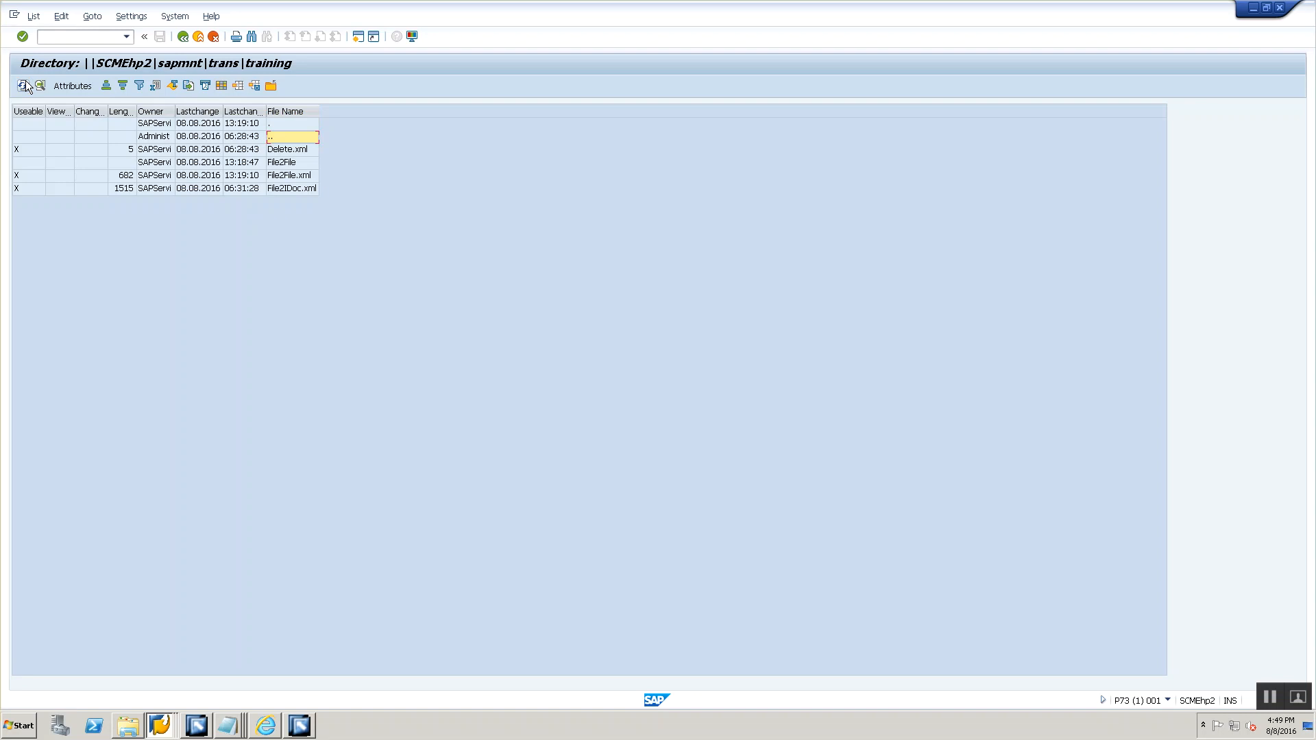
left_click(26, 85)
left_click(26, 85)
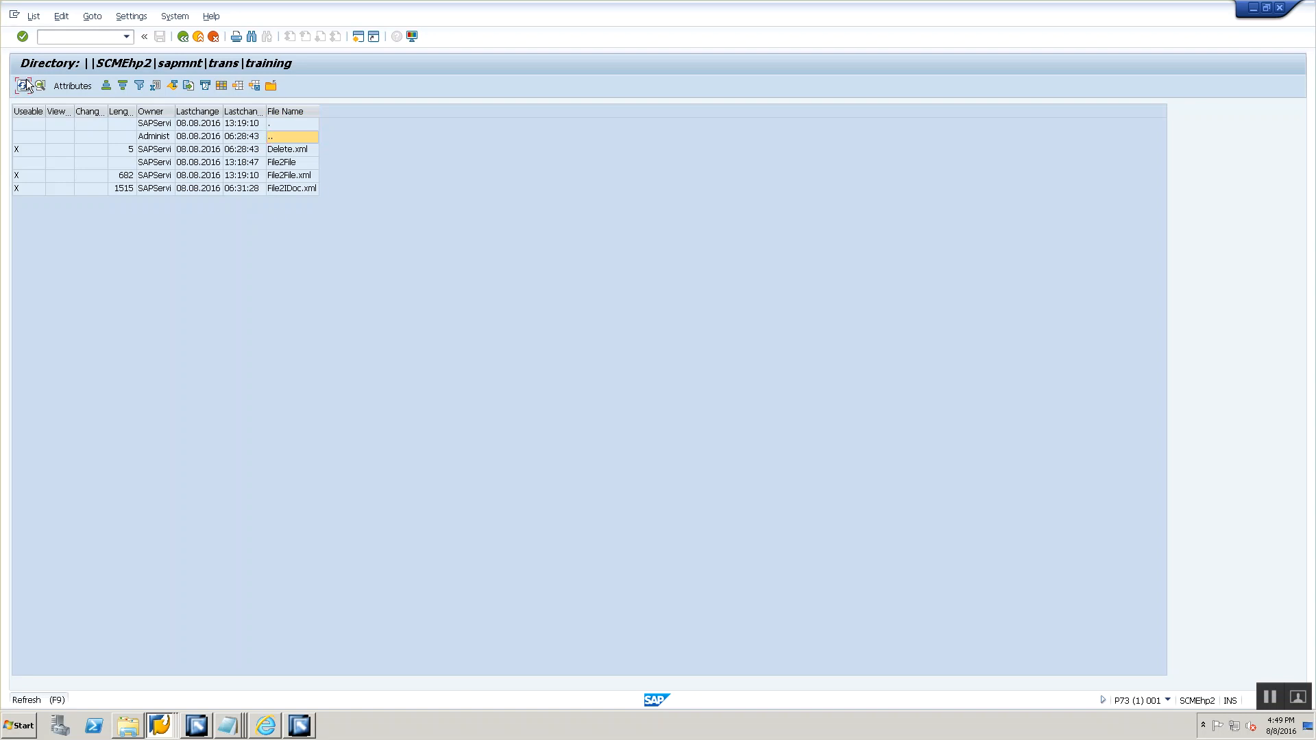
left_click(26, 85)
left_click(27, 85)
left_click(27, 85)
left_click(25, 87)
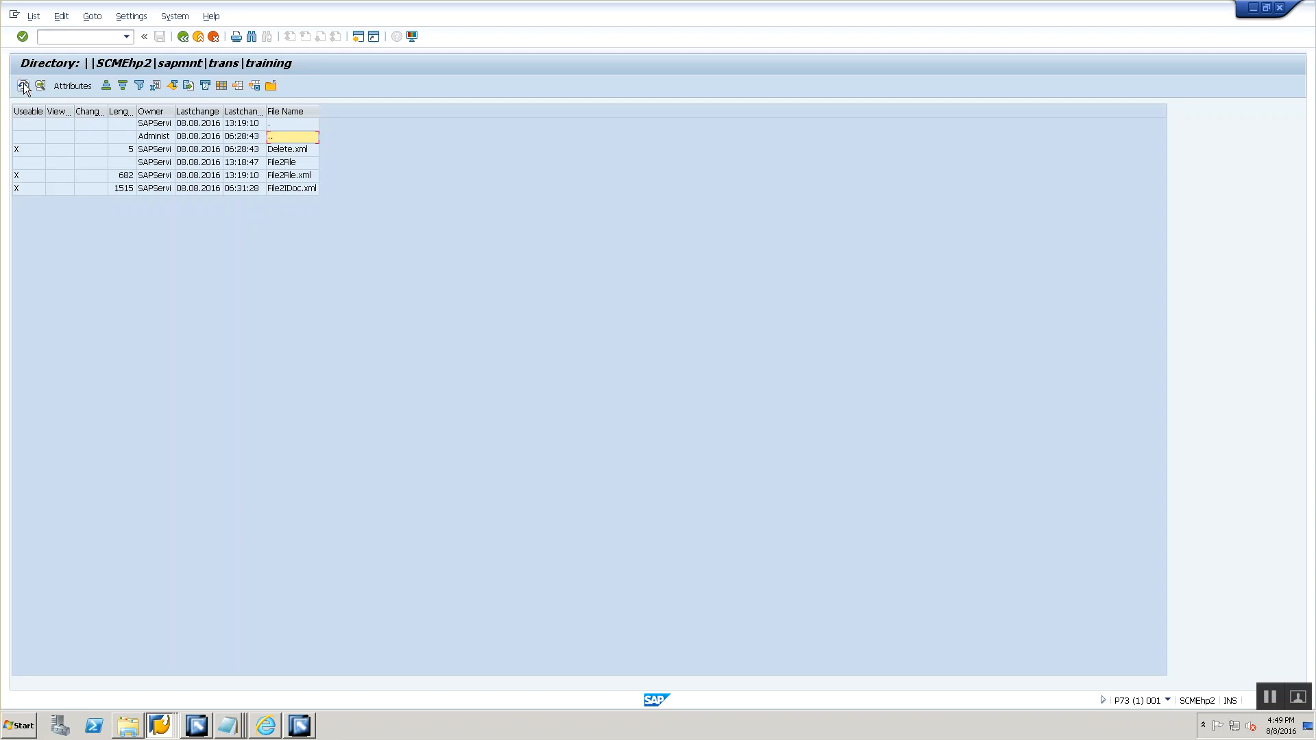
left_click(24, 86)
left_click(24, 87)
left_click(24, 86)
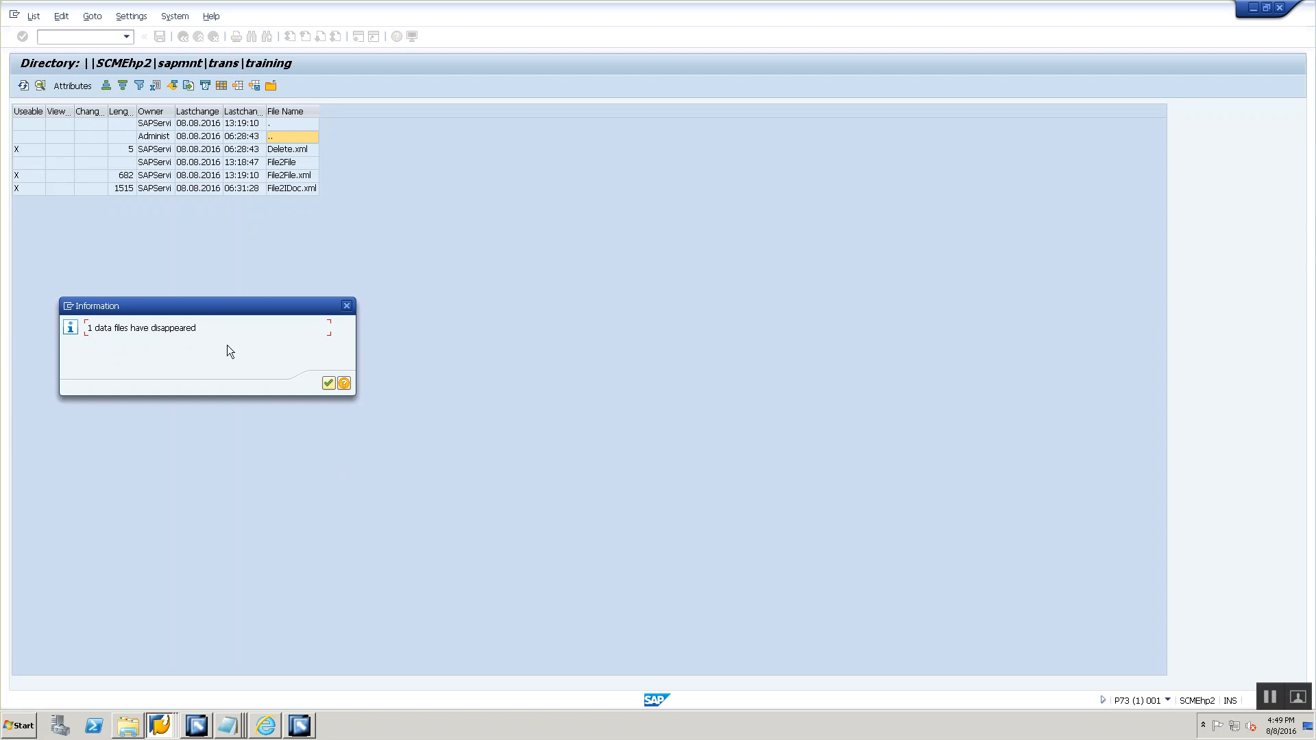
left_click(328, 383)
double_click(302, 159)
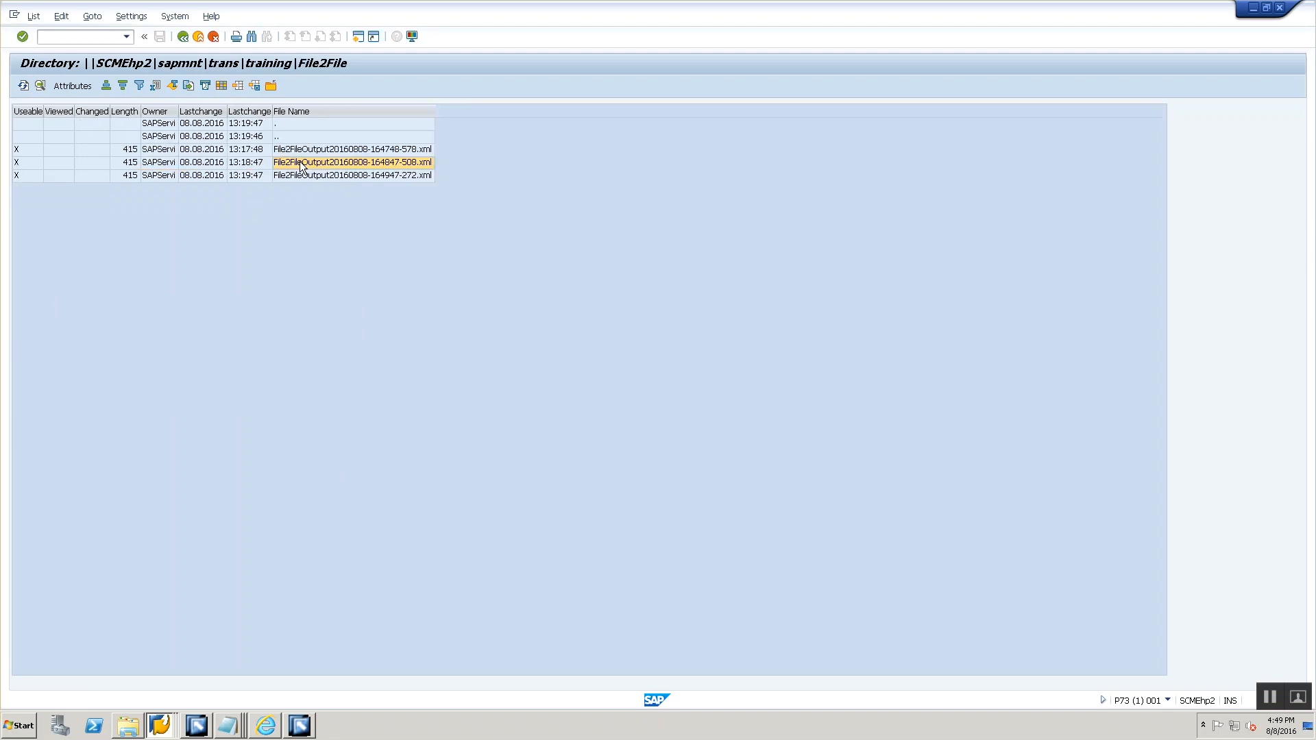
left_click(368, 177)
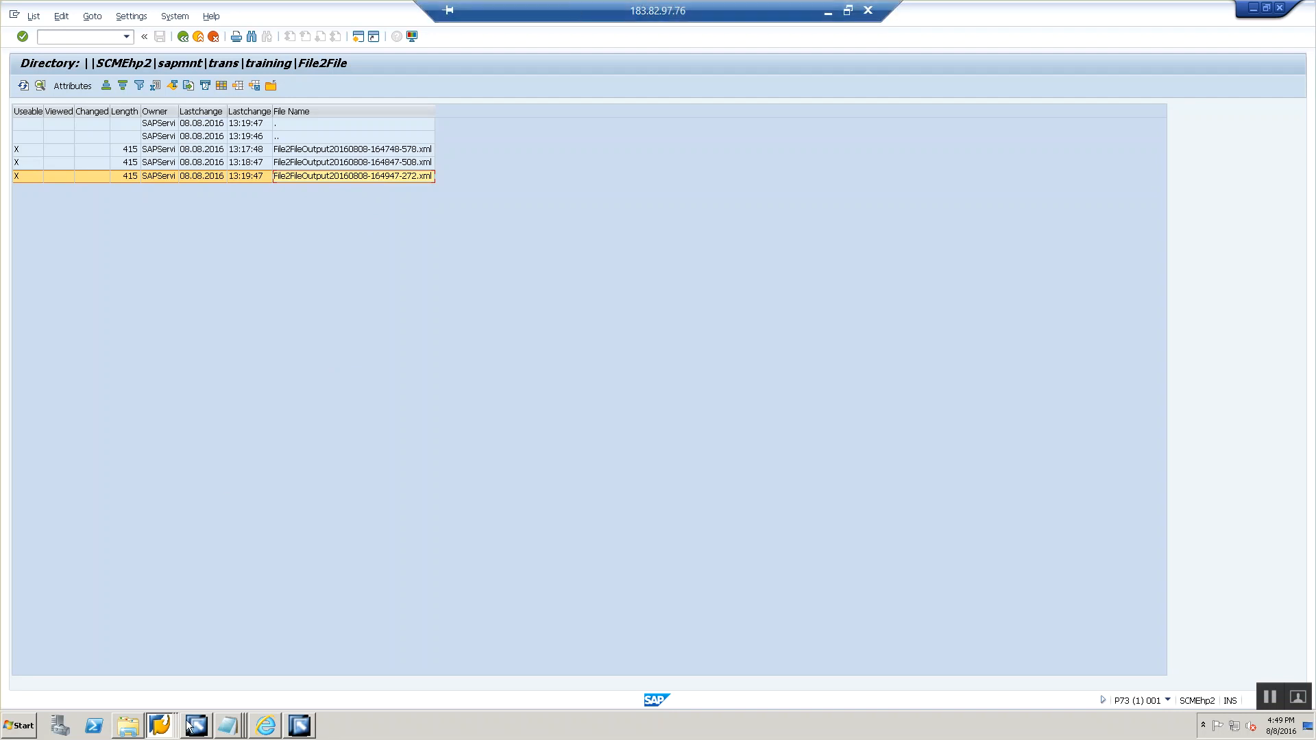
- Bring up File2File.xml in Notepad to review the source payload, and close it
left_click(227, 725)
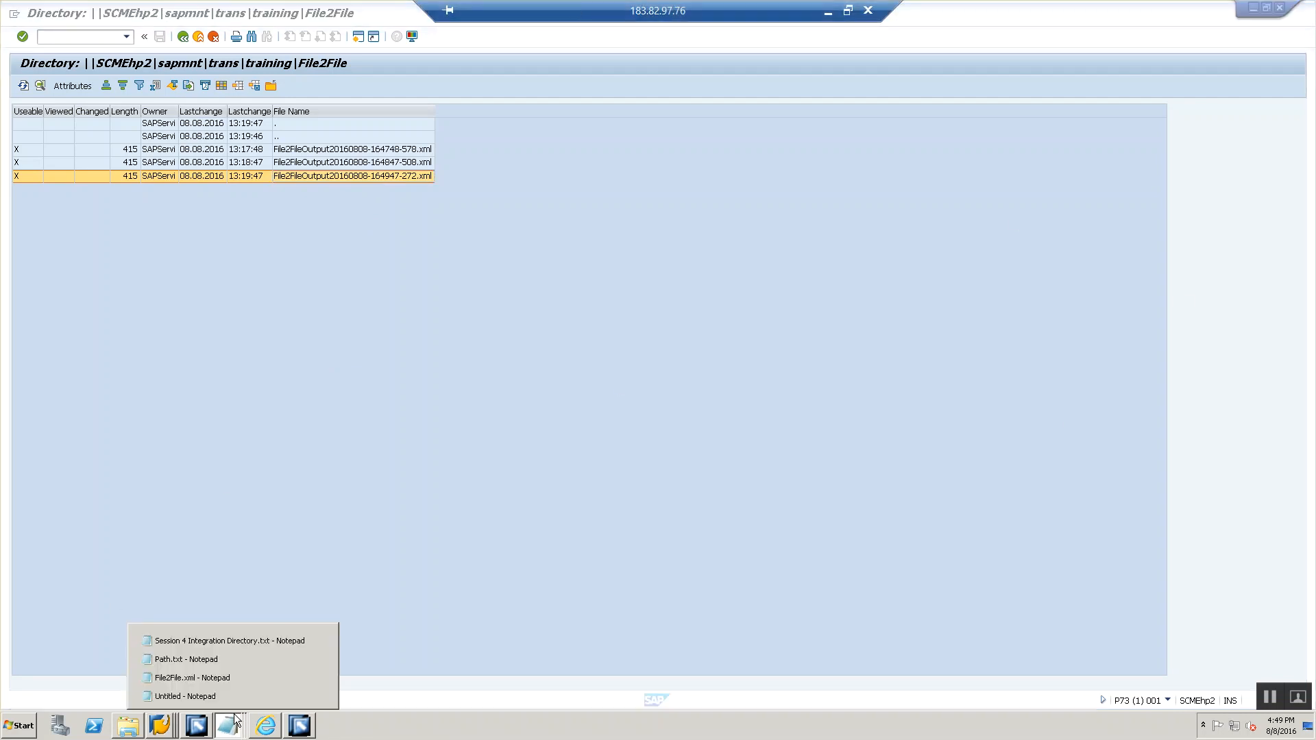
left_click(229, 678)
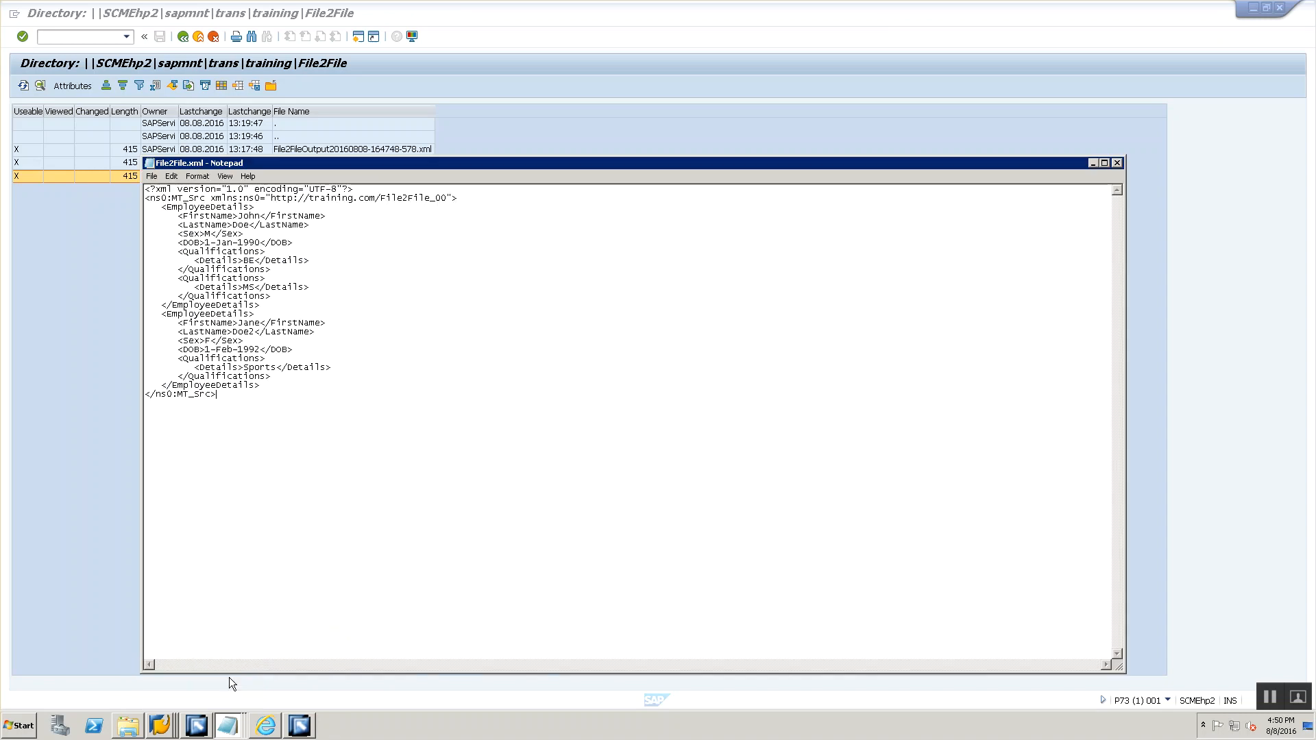
left_click(1117, 163)
- Open the Session 4 Integration Directory.txt notes, add three blank lines at the end, and maximize the window
left_click(228, 725)
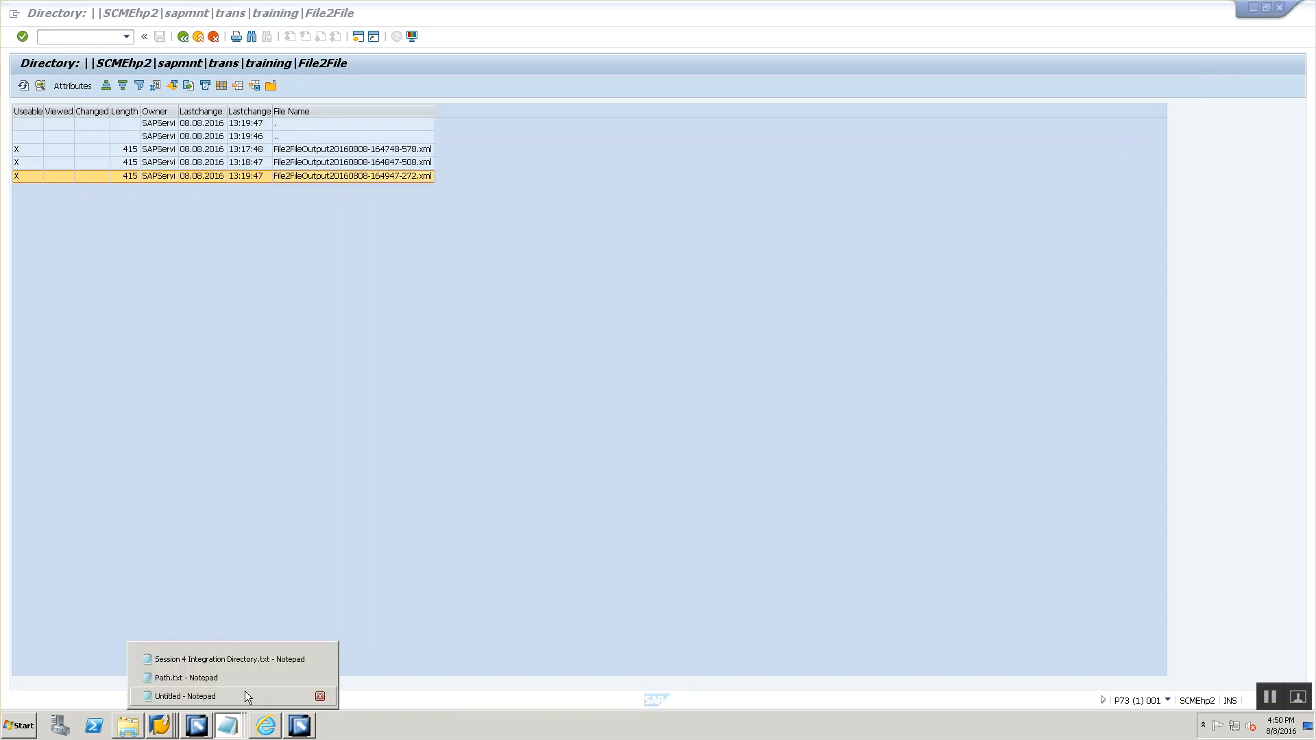
left_click(257, 659)
scroll(570, 507, "down", 1)
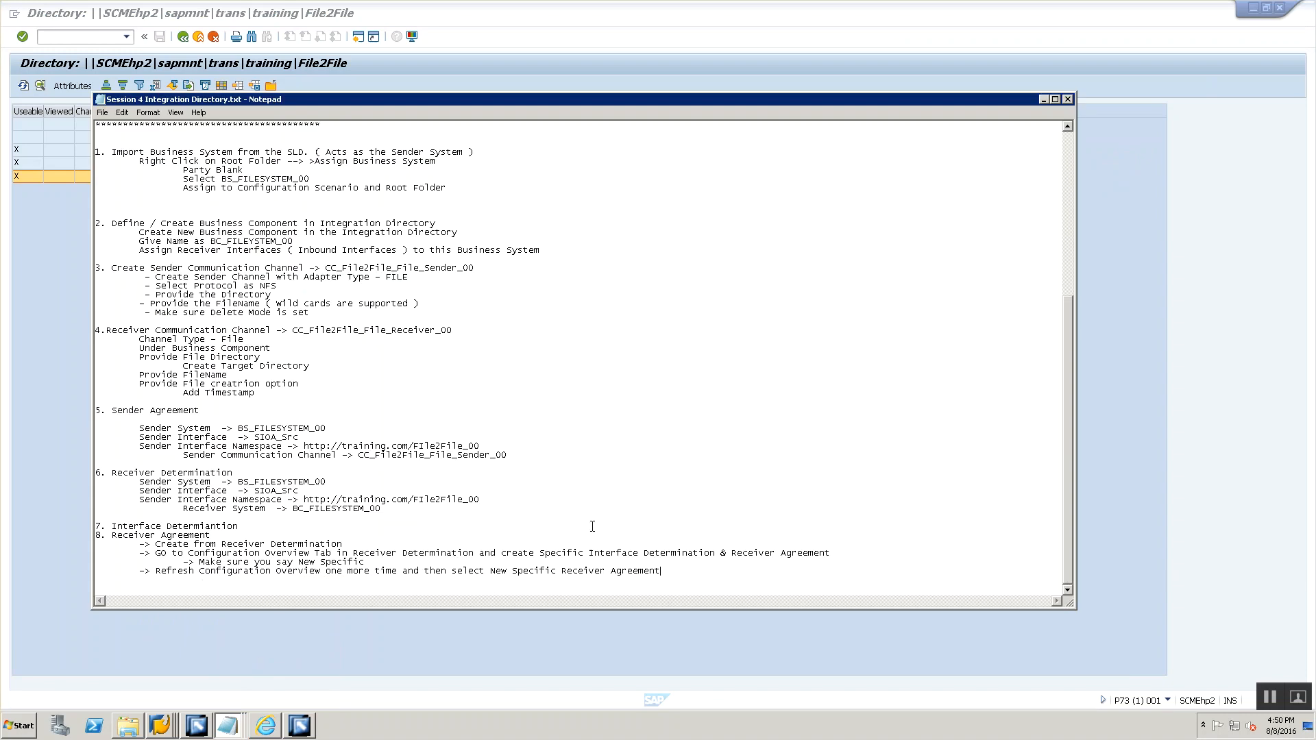
key("Return")
key("Return")
key("Return")
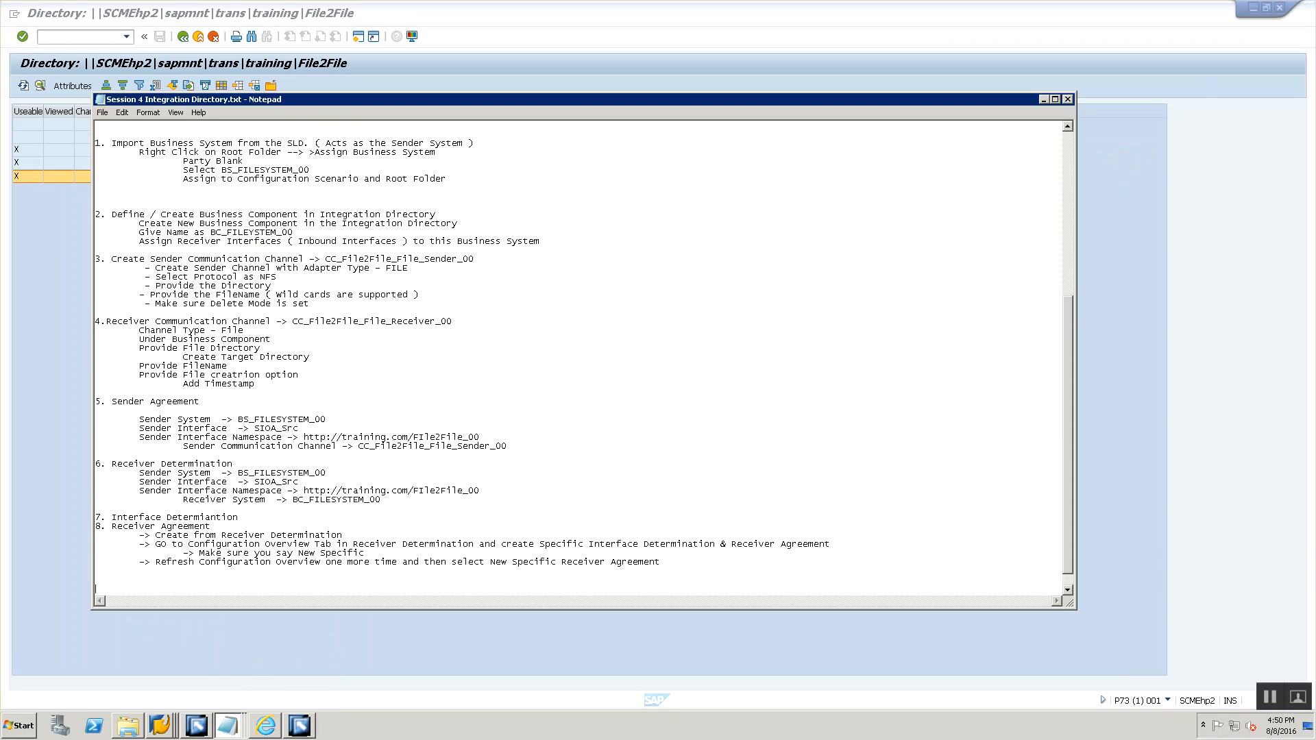
double_click(761, 99)
scroll(760, 97, "up", 12)
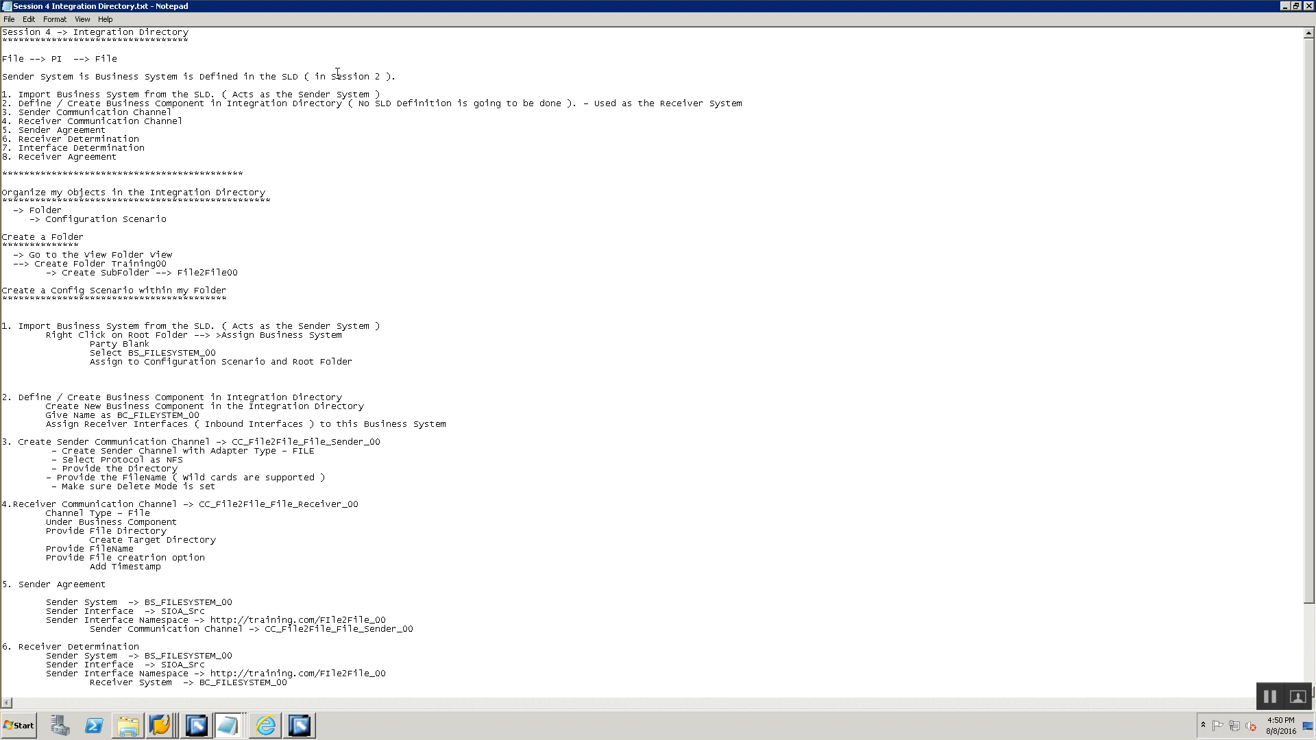
- Review the eight-item object overview in the notes, from importing the business system through to the receiver agreement
left_click_drag(41, 94, 208, 99)
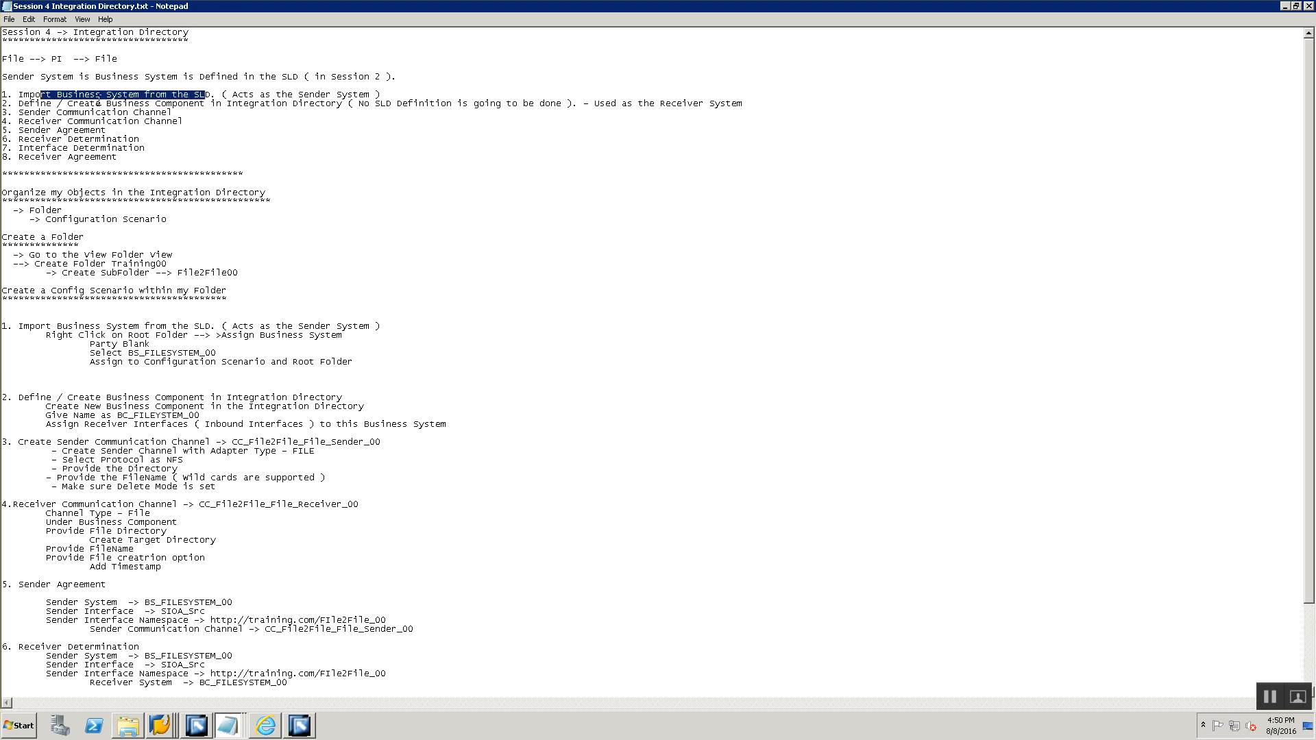
left_click_drag(108, 98, 183, 109)
left_click(184, 109)
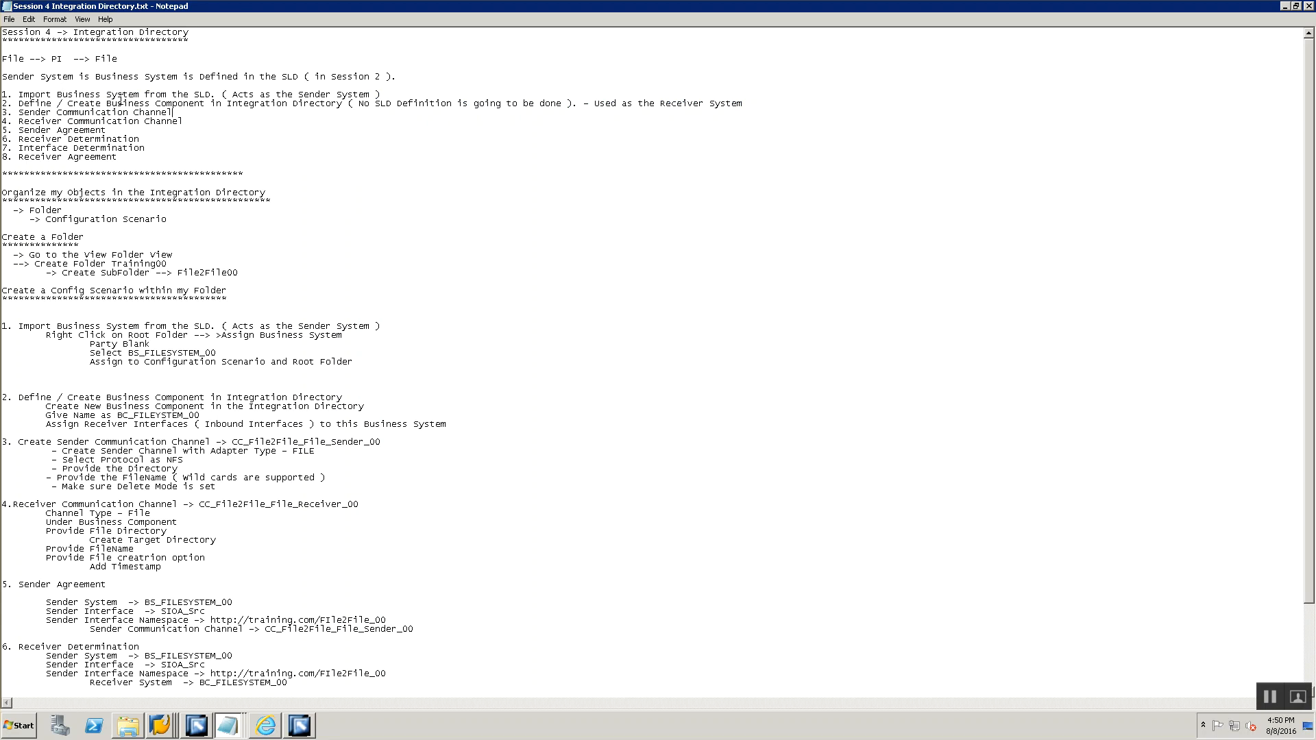
left_click_drag(359, 107, 575, 134)
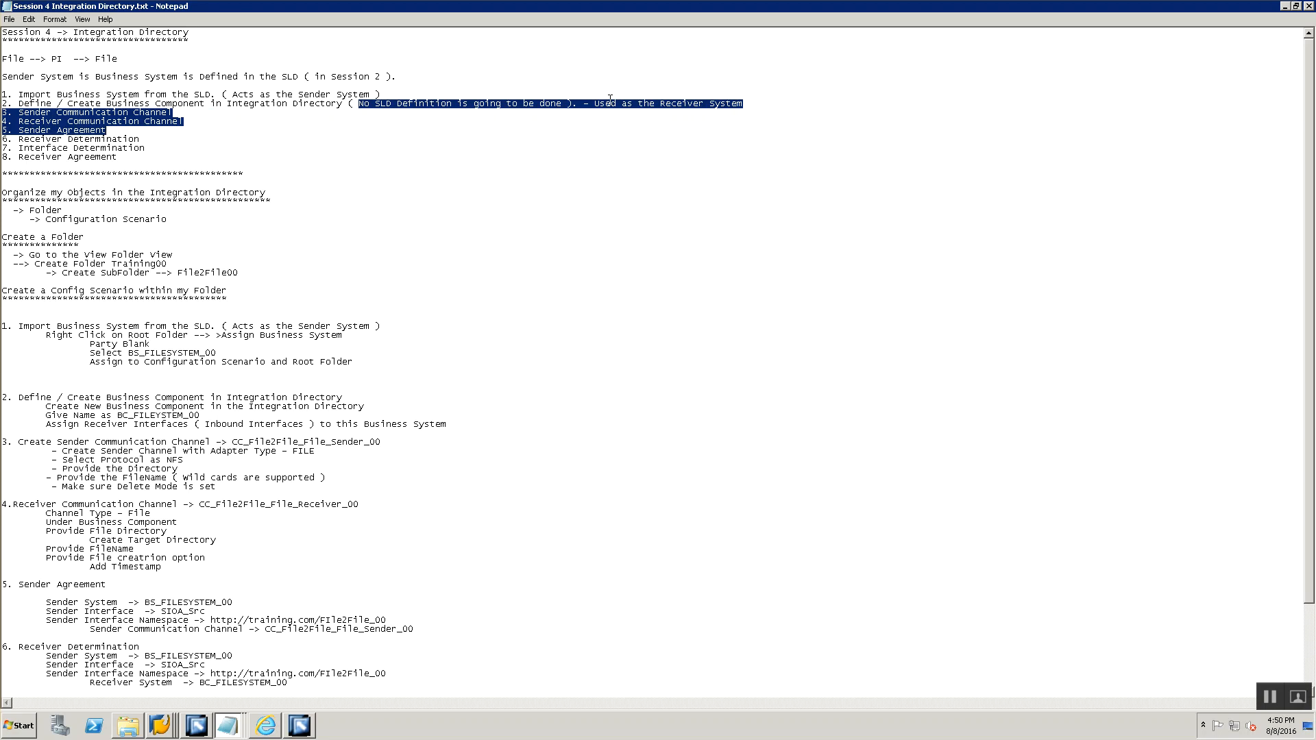
left_click(610, 99)
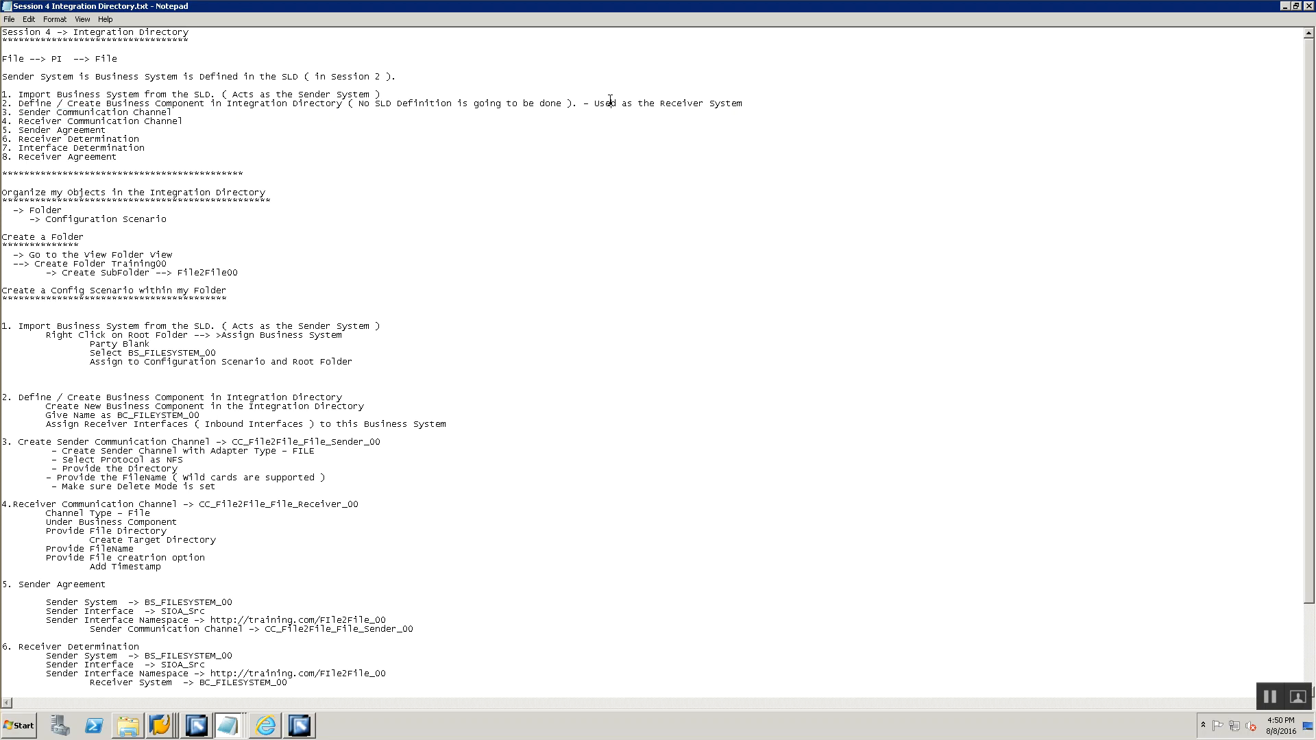
double_click(96, 112)
left_click(96, 111)
double_click(95, 120)
left_click(94, 121)
double_click(30, 136)
left_click(30, 135)
double_click(38, 151)
left_click(36, 150)
double_click(37, 157)
- Review the notes on organizing objects into the Training00 folder and its File2File00 subfolder
left_click(102, 205)
left_click_drag(91, 168, 2, 168)
left_click(47, 191)
double_click(130, 263)
left_click(130, 264)
double_click(130, 263)
double_click(203, 272)
- Switch to Integration Builder, show the object tree, and close all open objects
key("alt+Tab")
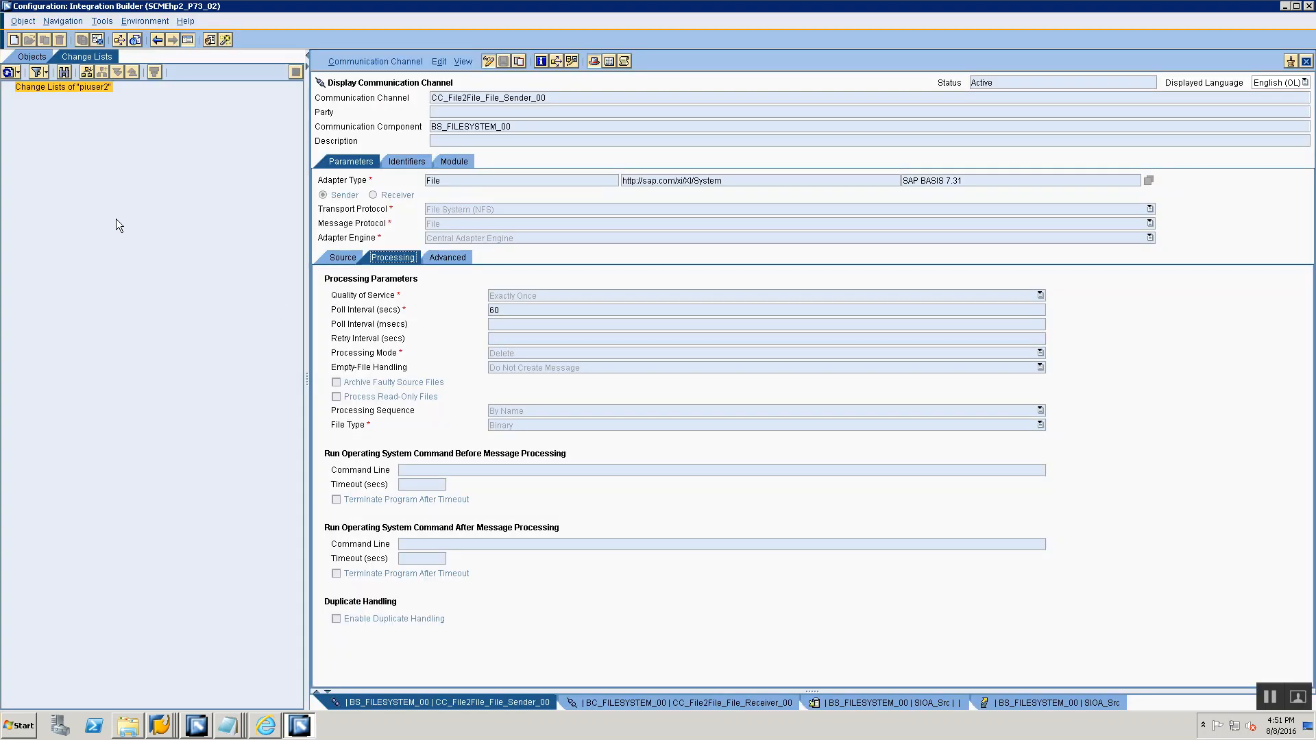
left_click(26, 56)
right_click(565, 702)
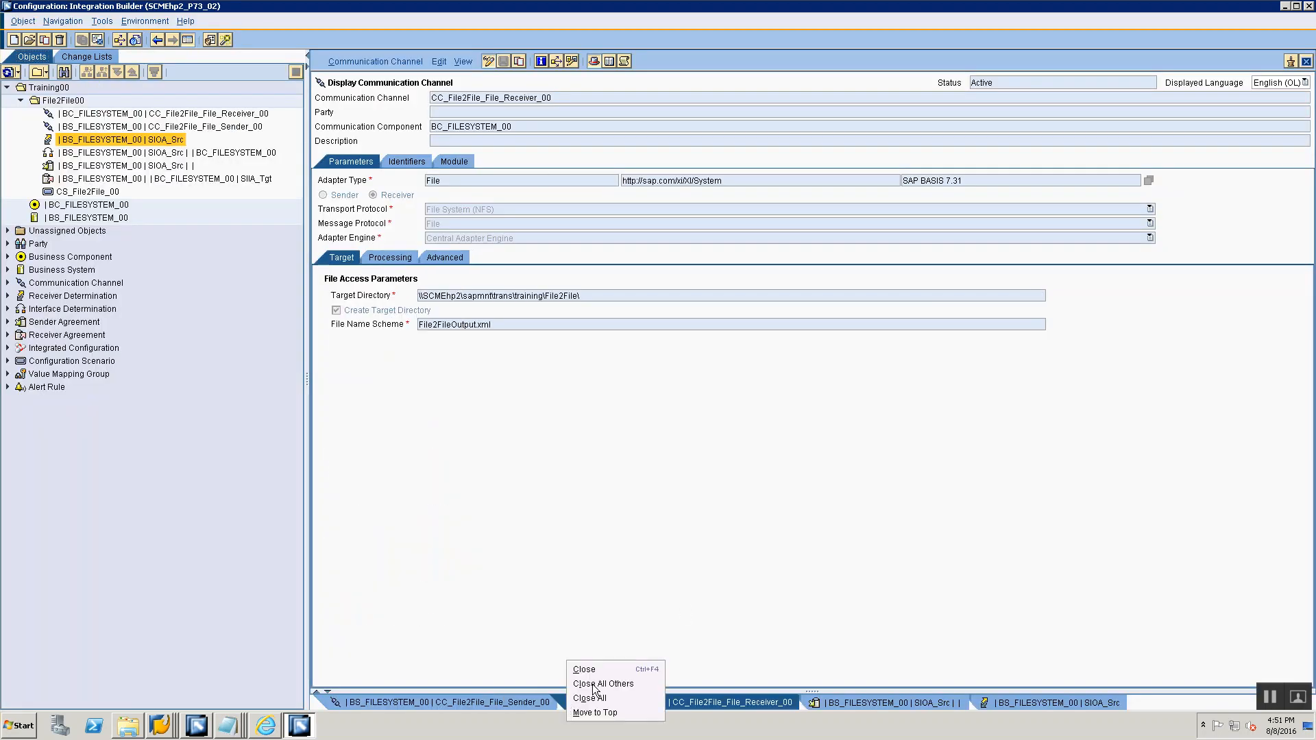
left_click(595, 699)
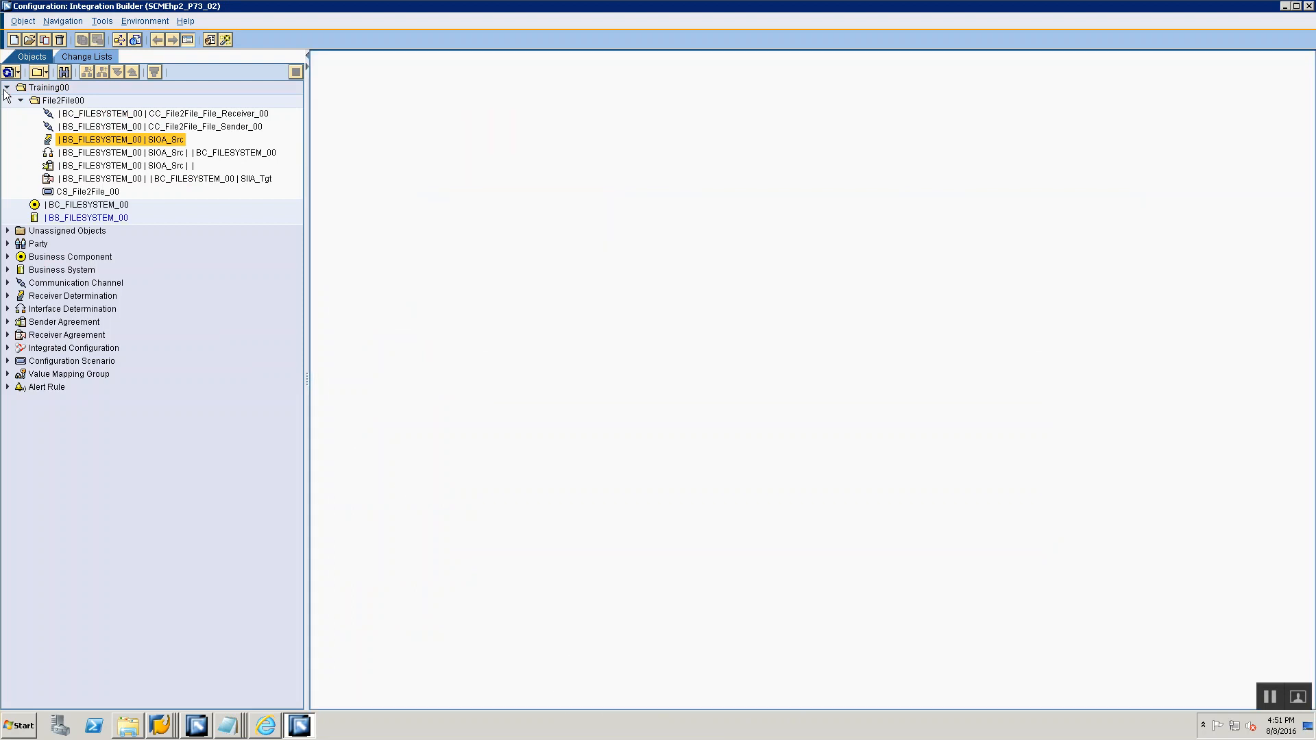
- Review the Training00 folder structure and the configuration overview and ES Repository model of CS_File2File_00, and close the scenario
left_click(33, 88)
left_click(41, 102)
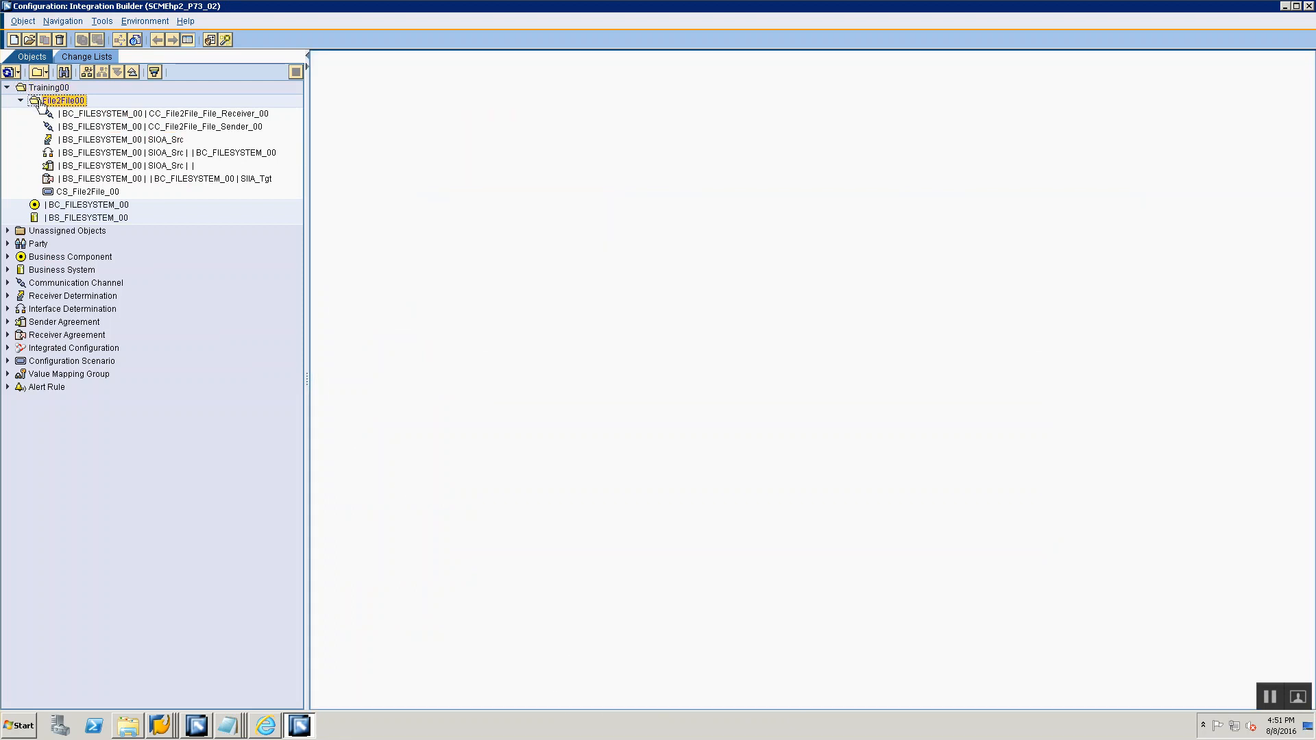
left_click(91, 191)
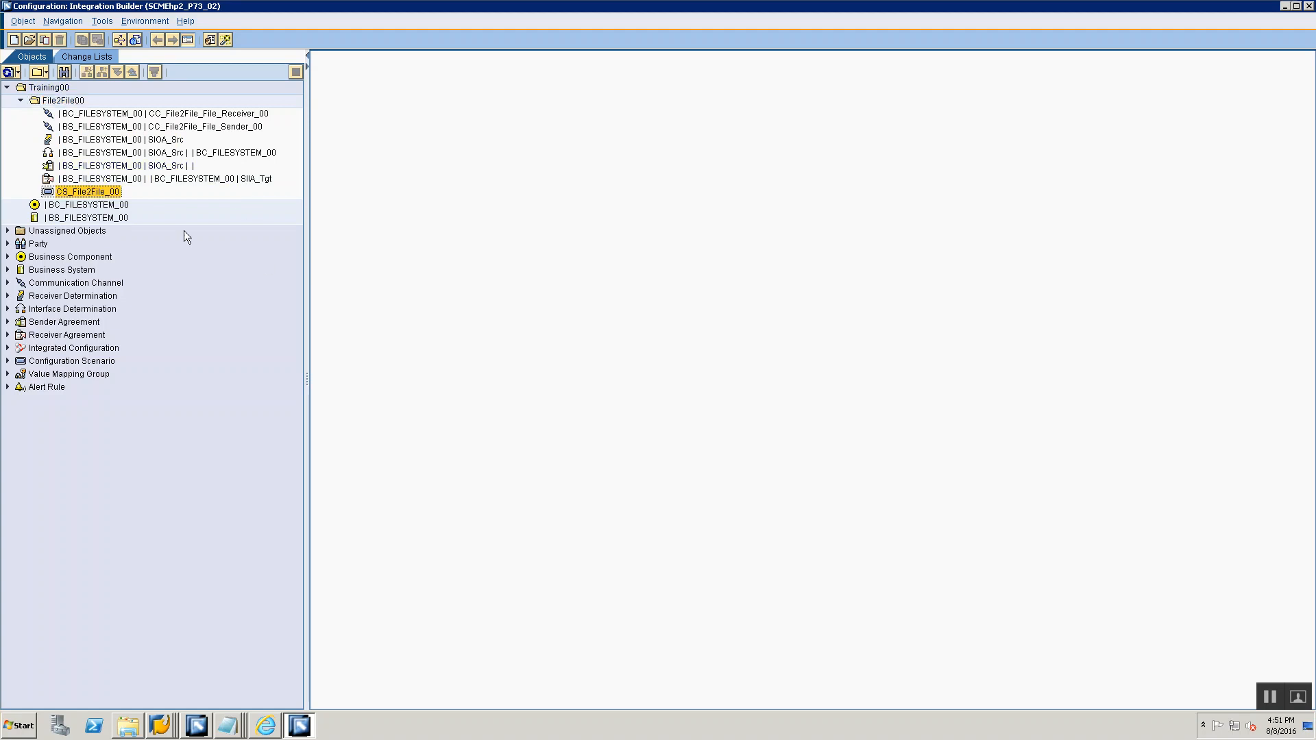
double_click(112, 191)
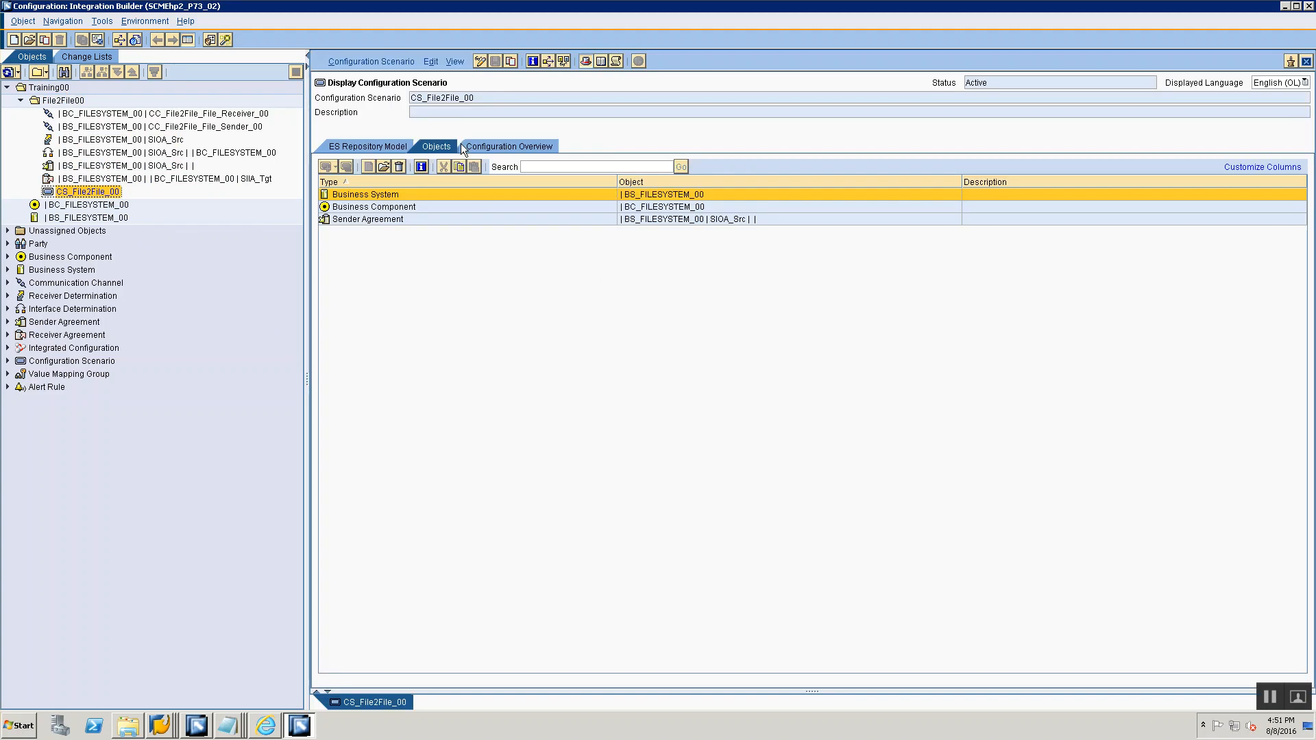
left_click(483, 146)
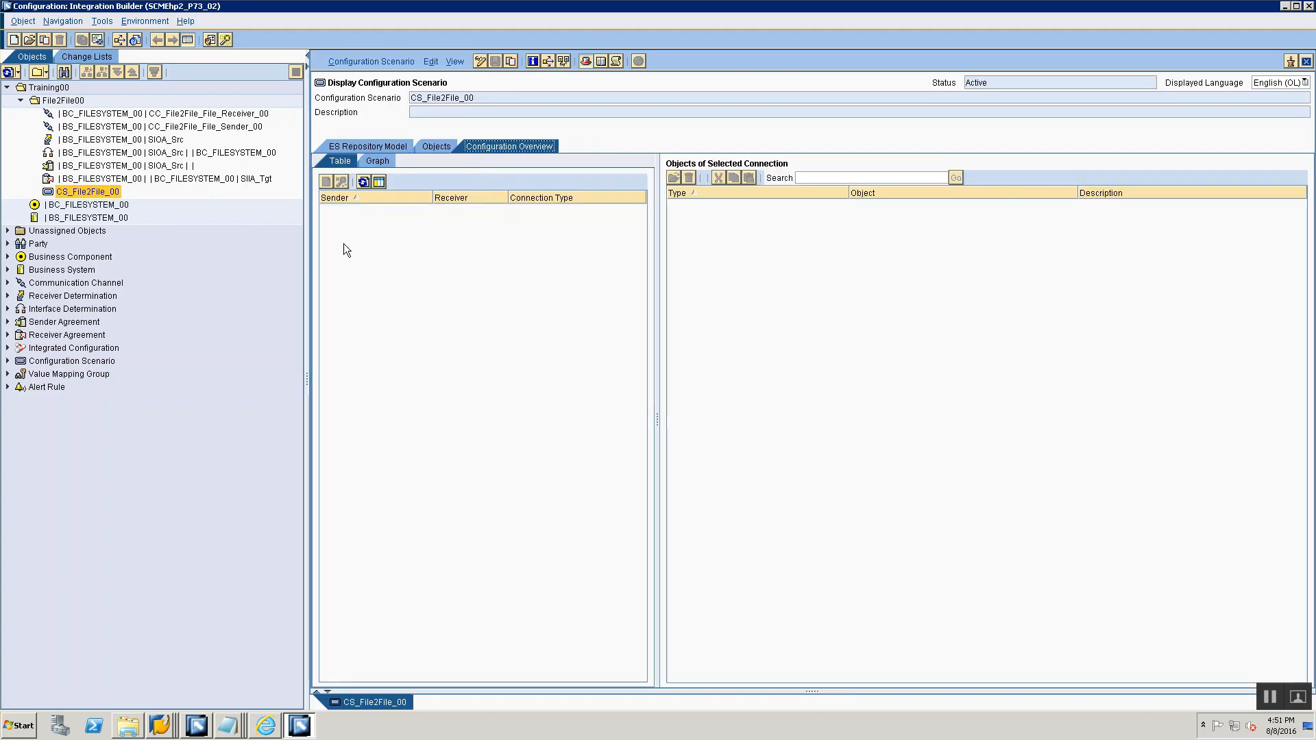
left_click(360, 147)
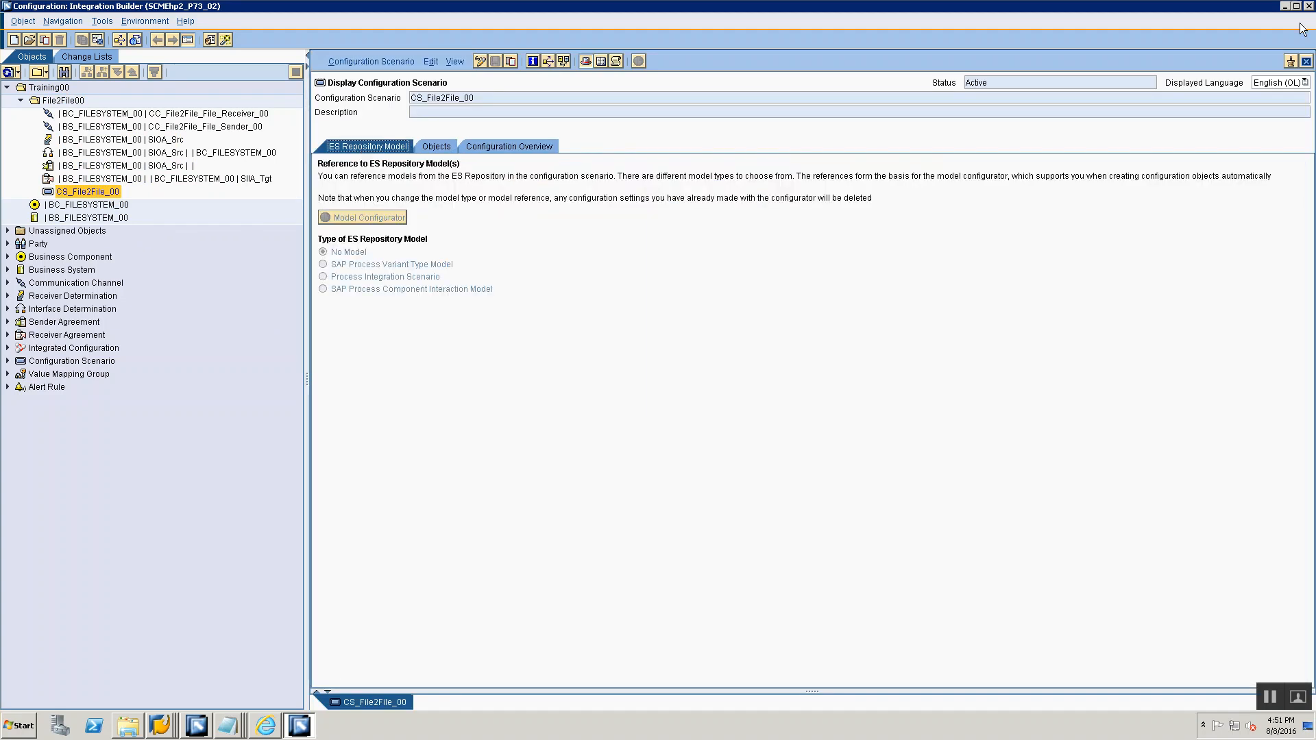
left_click(1306, 61)
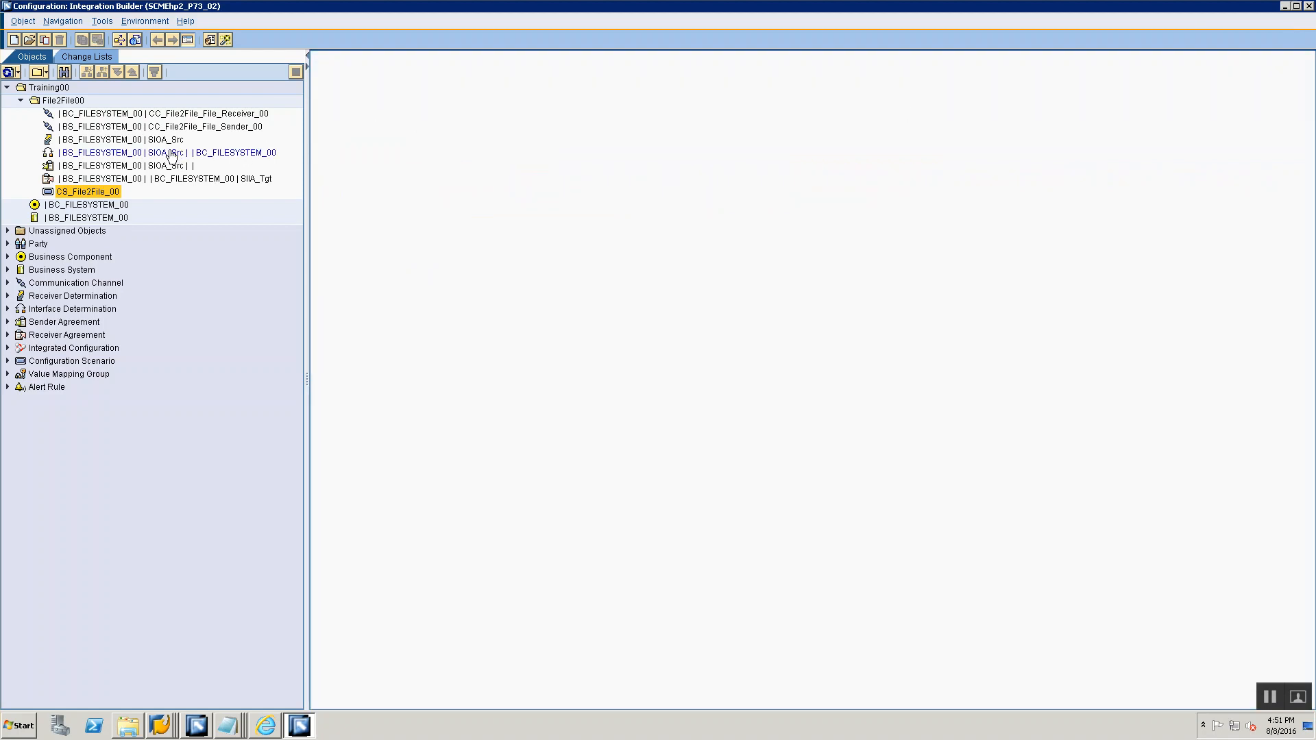
- Check the notes on importing the business system from the SLD and return to Integration Builder
key("alt+Tab")
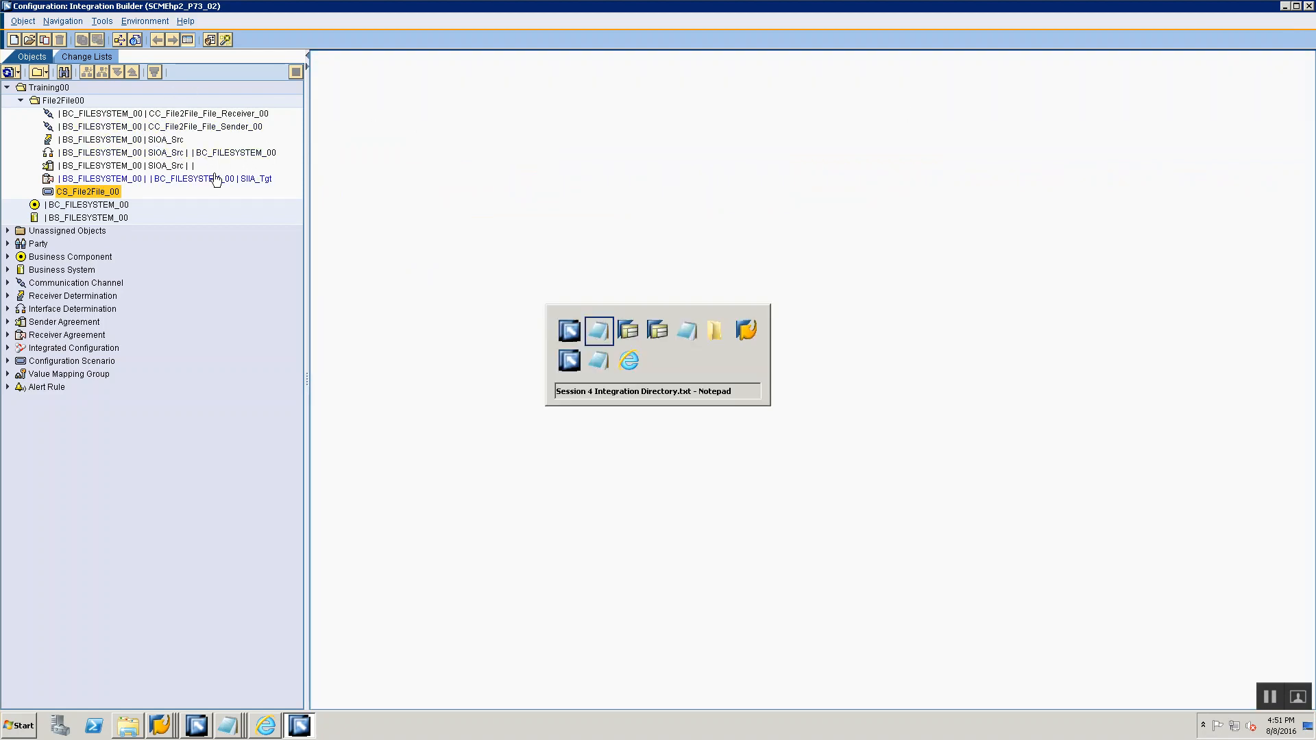
left_click_drag(19, 327, 205, 327)
key("alt+Tab")
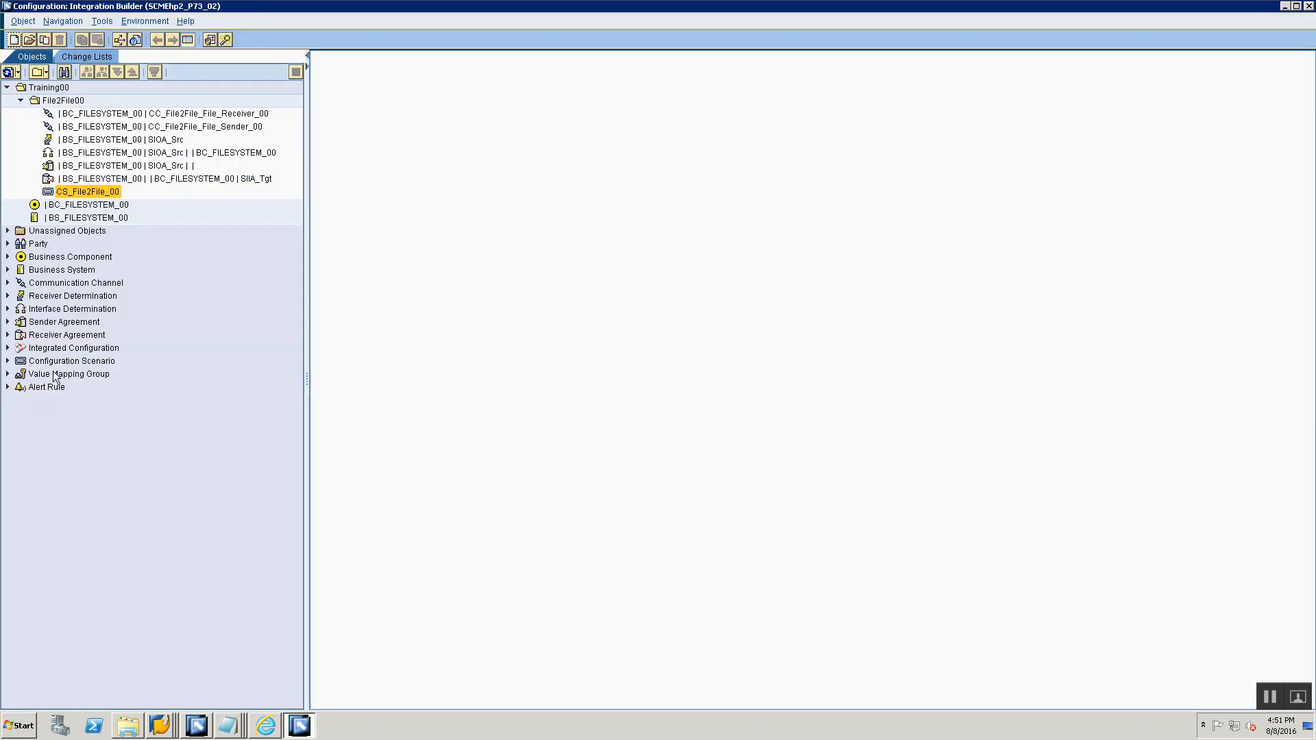
right_click(82, 434)
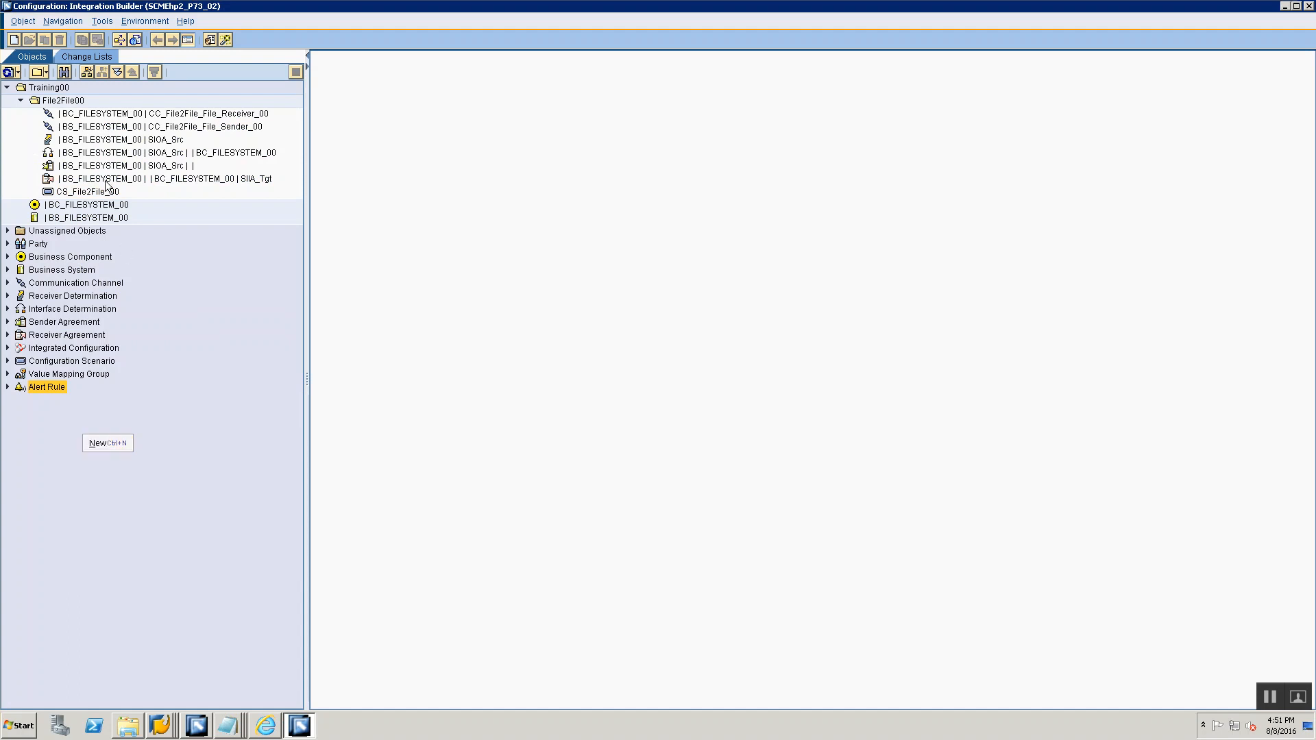
- Start the Assign Business System wizard for the Training00 folder and proceed to the partner assignment
left_click(50, 101)
left_click(48, 88)
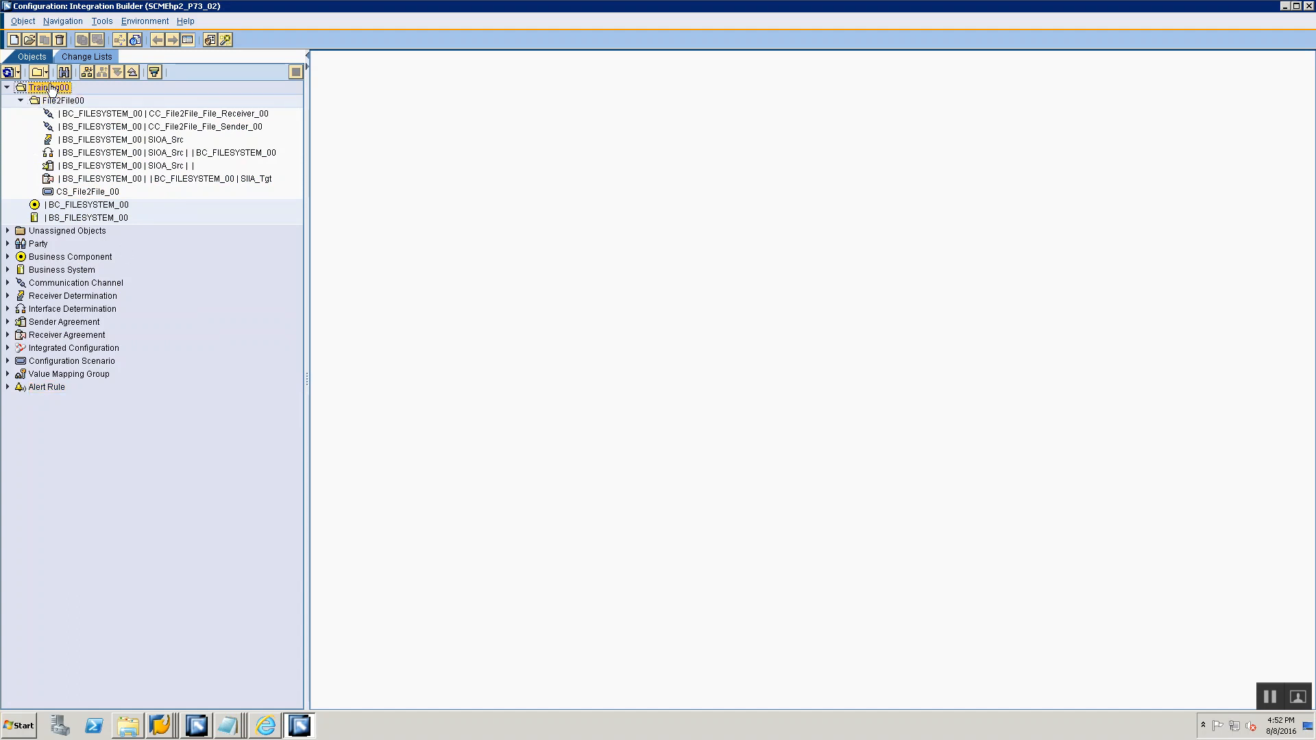
right_click(49, 87)
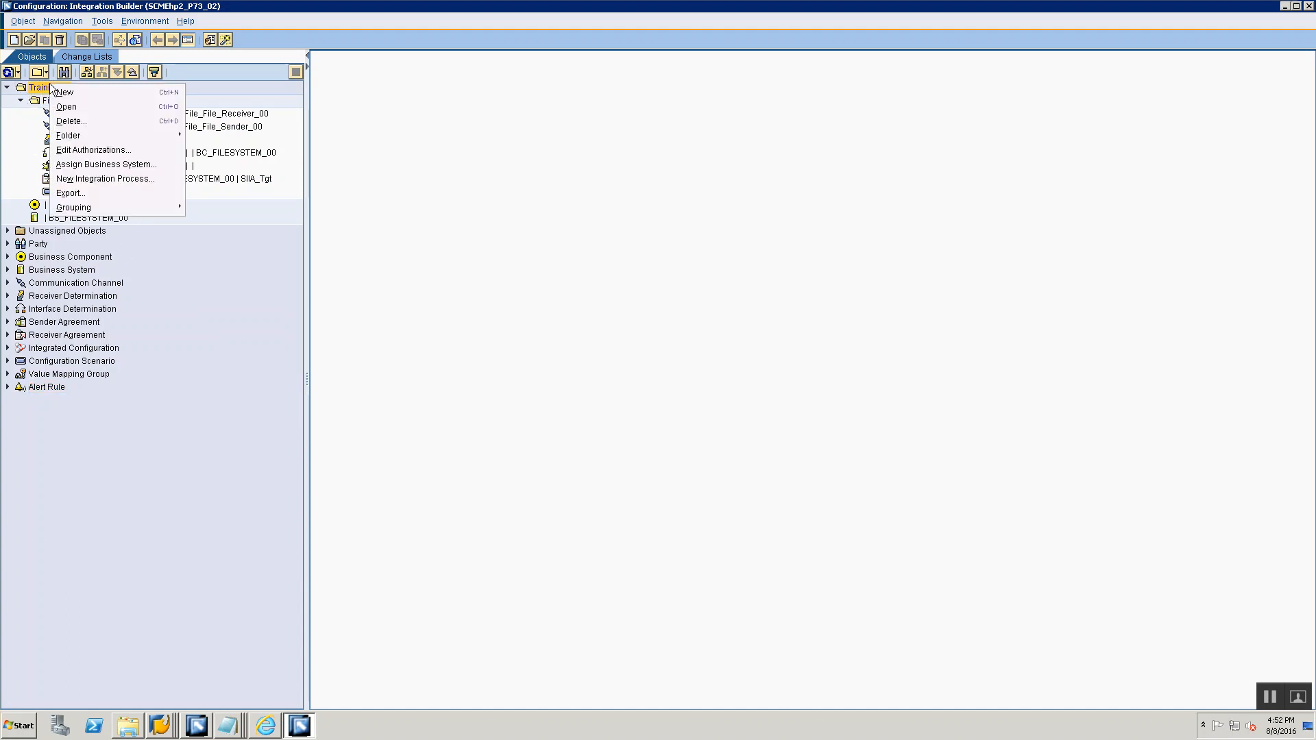
left_click(136, 168)
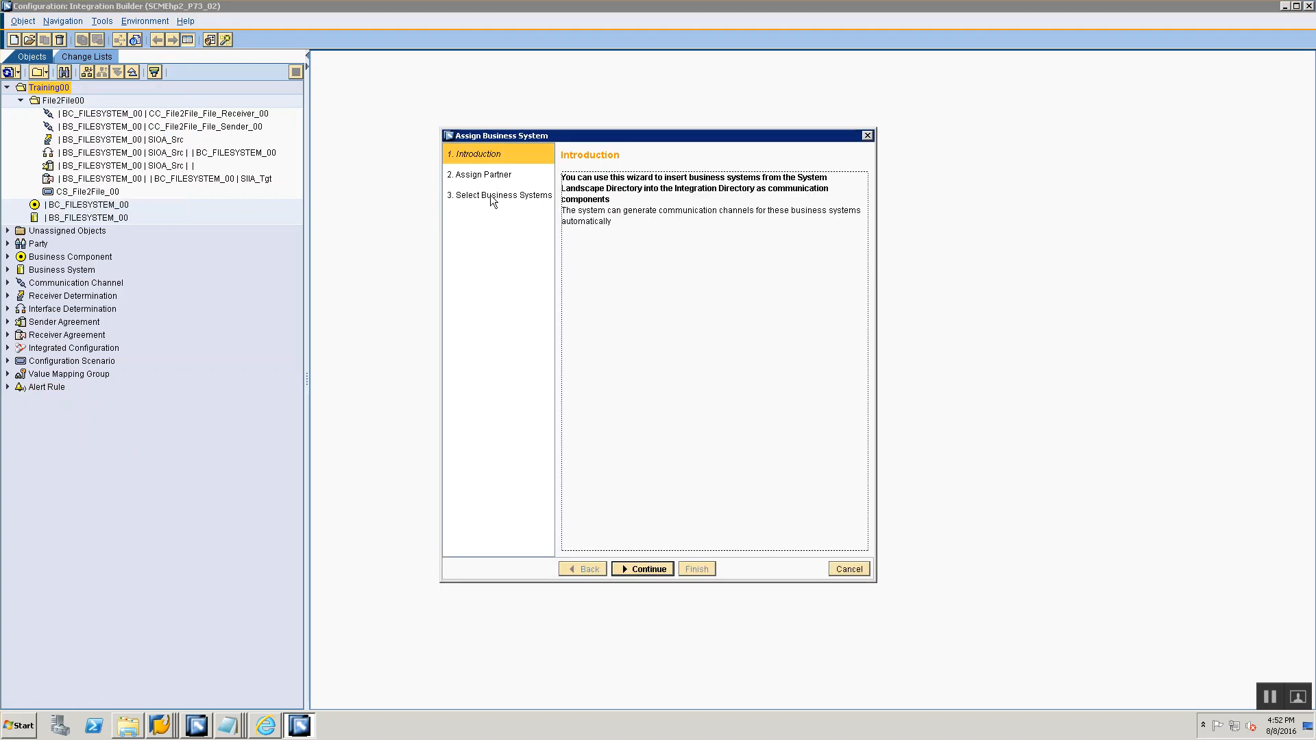
left_click(643, 569)
- Compare the notes with the wizard, proceed with a blank party to the business system selection, and cancel the wizard
key("alt+Tab")
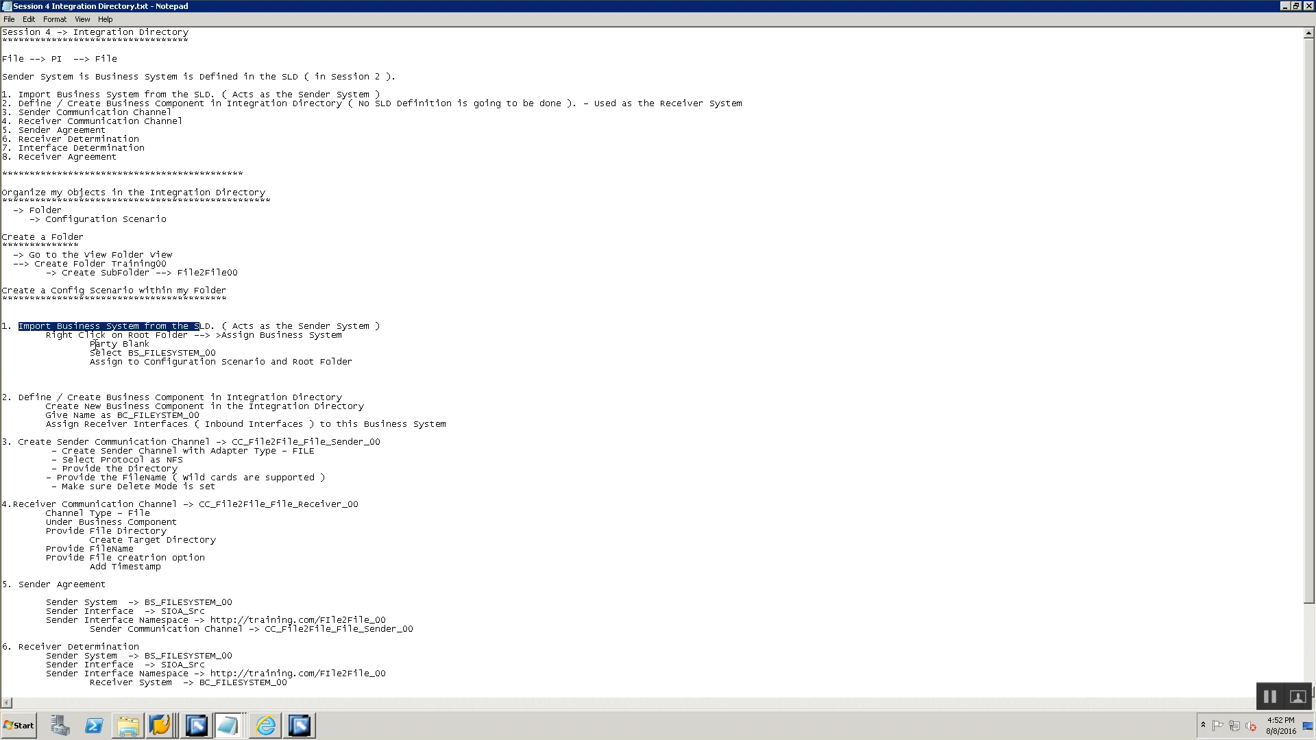
left_click_drag(91, 344, 152, 344)
key("alt+Tab")
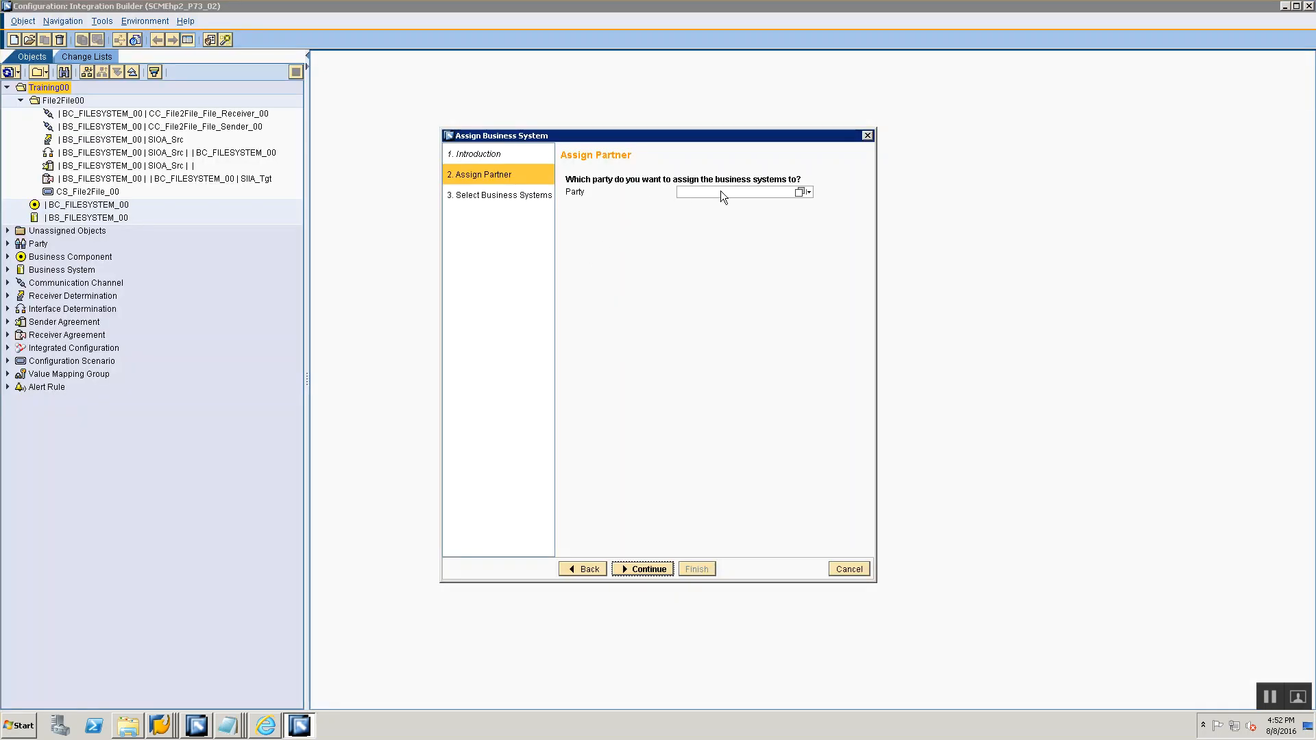
left_click(642, 569)
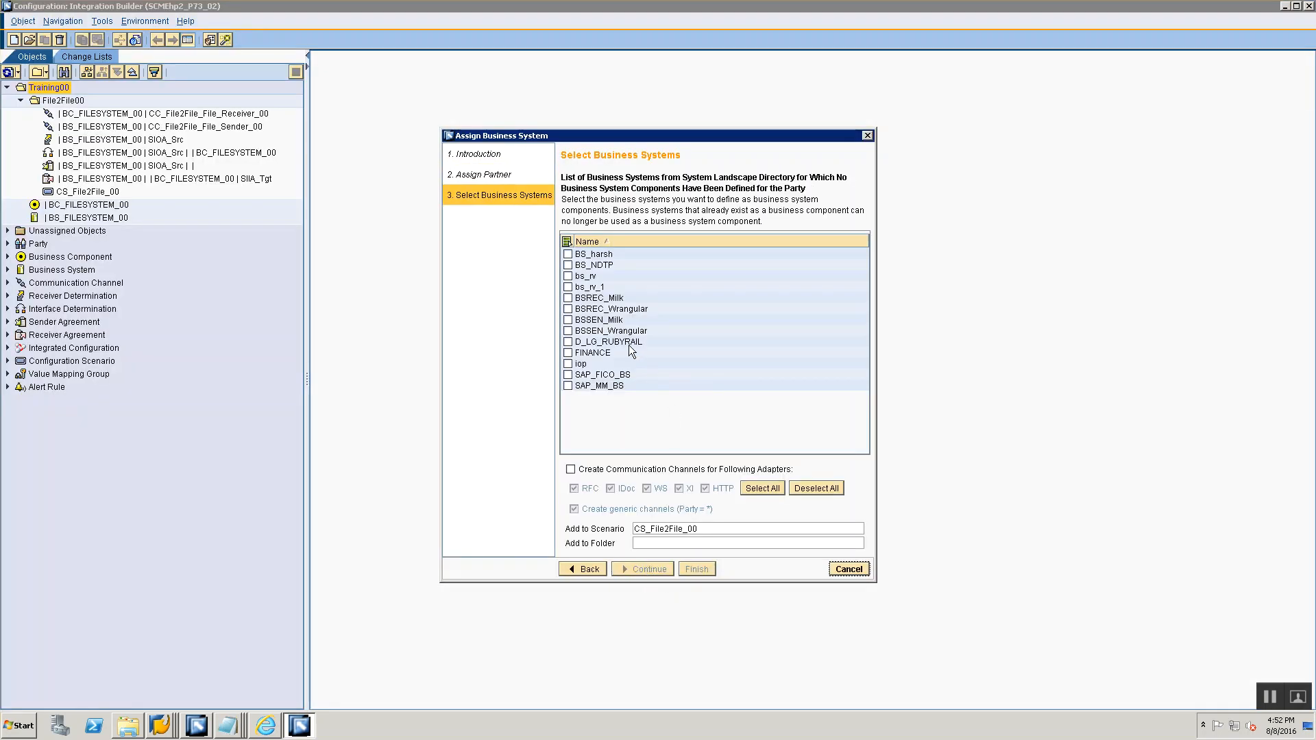
key("alt+Tab")
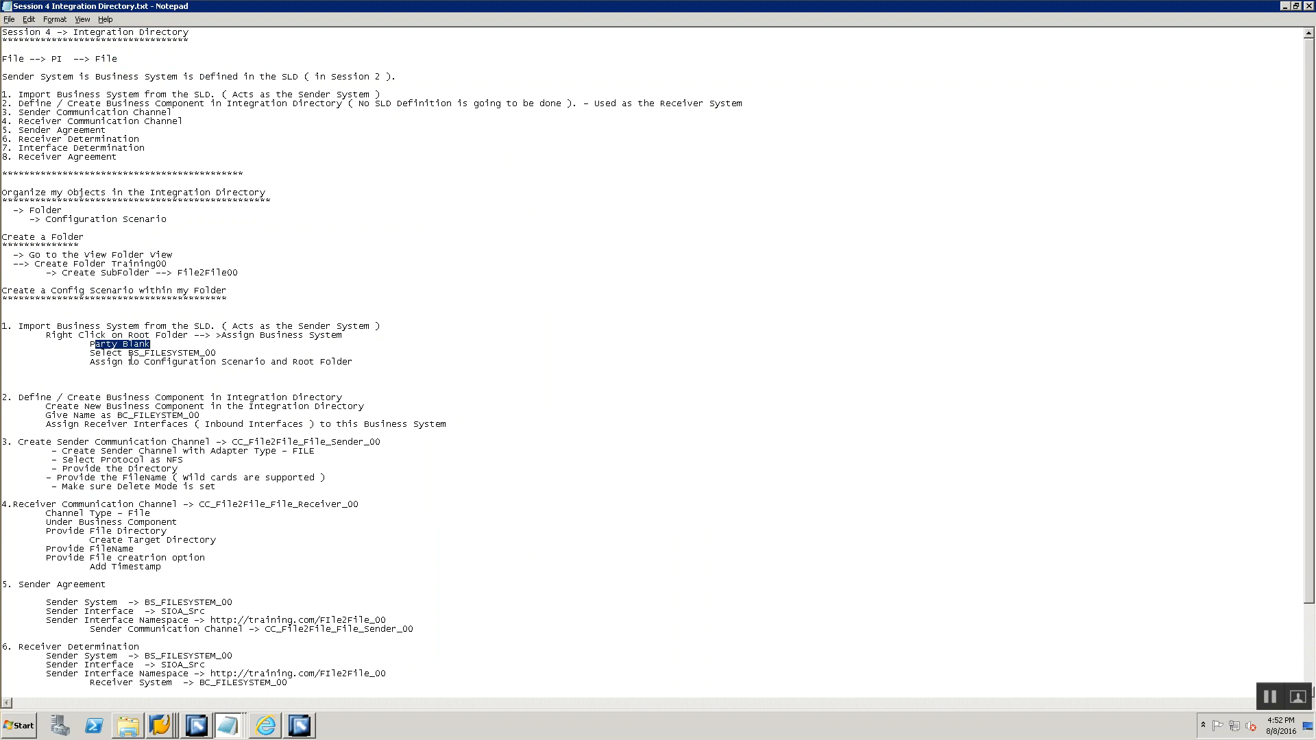
key("alt+Tab")
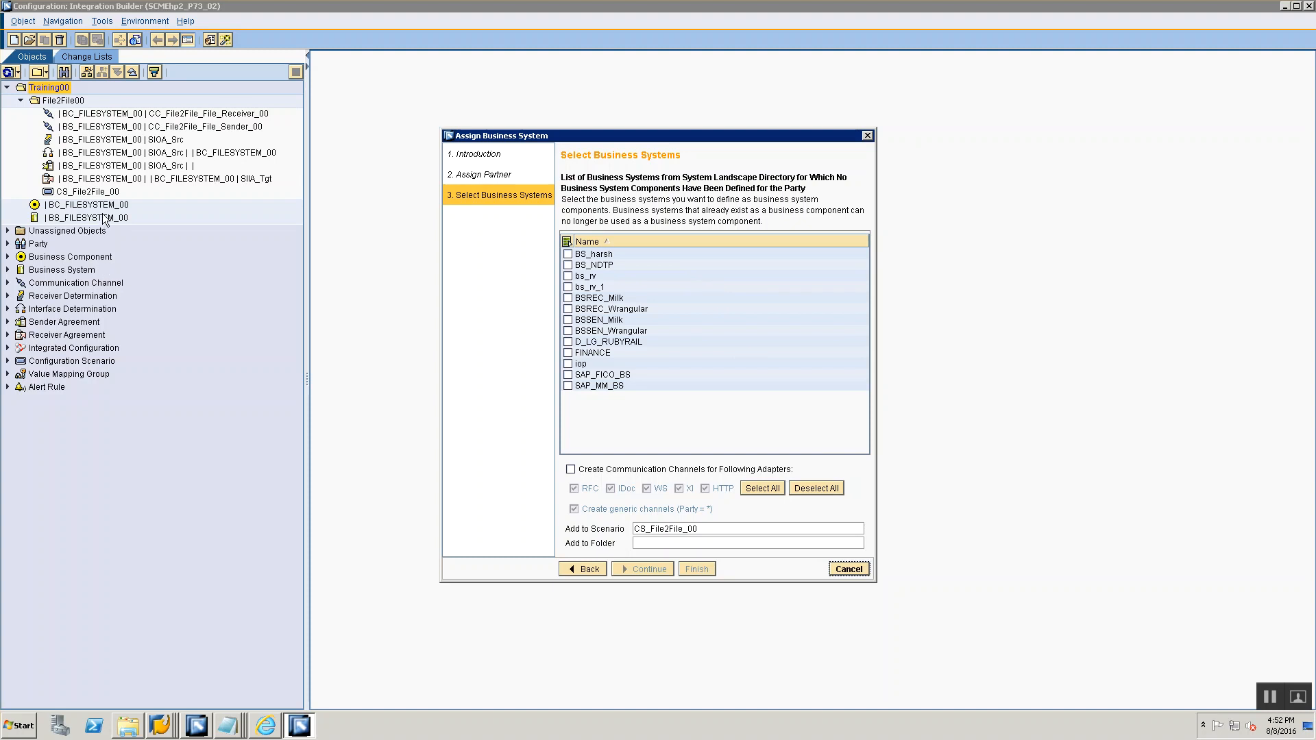
left_click(847, 570)
- Check the business component notes, view the Business Component form for a new object in Training00, and cancel it
key("alt+Tab")
scroll(155, 452, "down", 1)
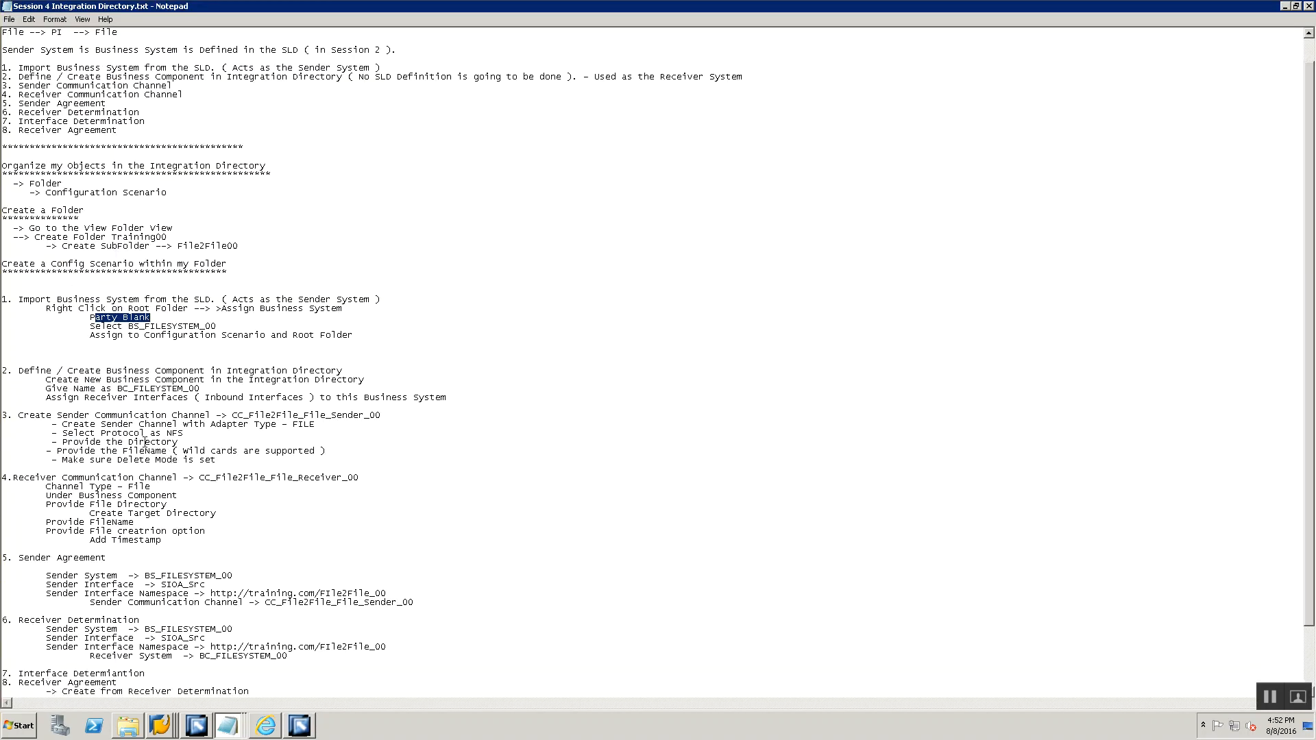
key("alt+Tab")
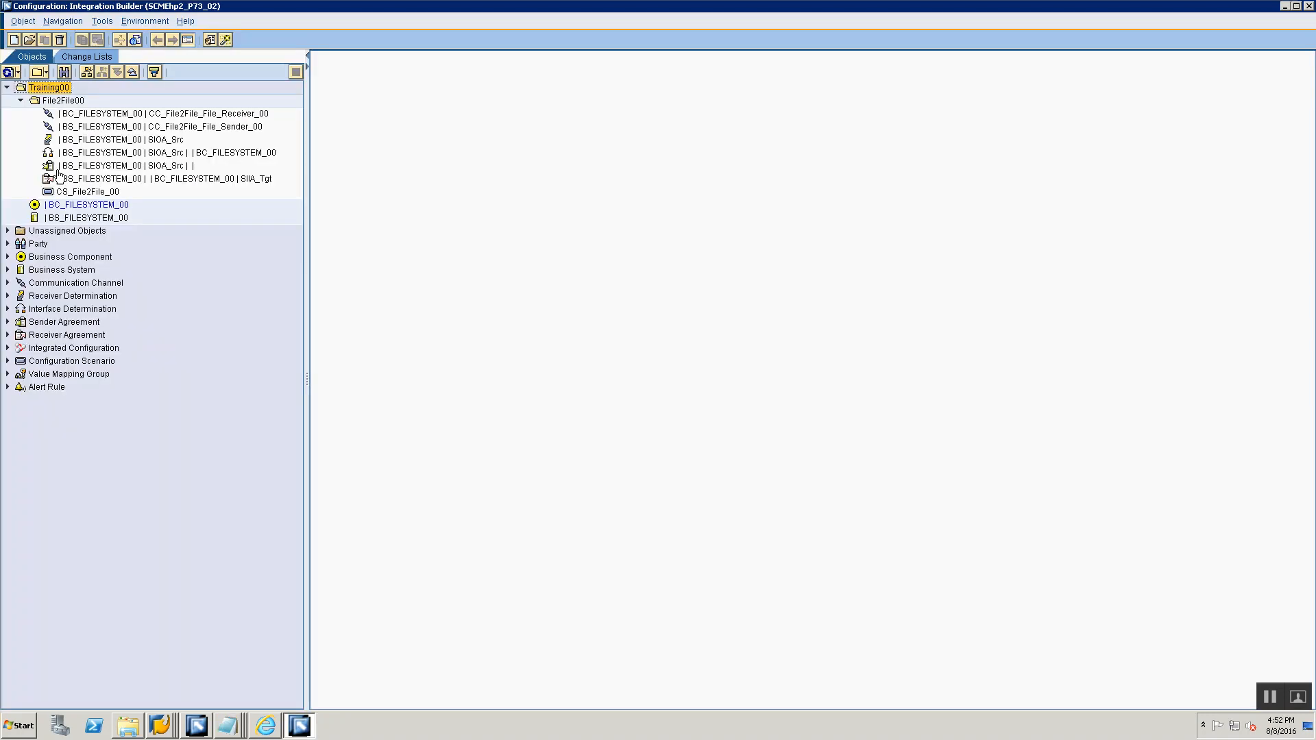
left_click(57, 101)
left_click(48, 88)
right_click(48, 87)
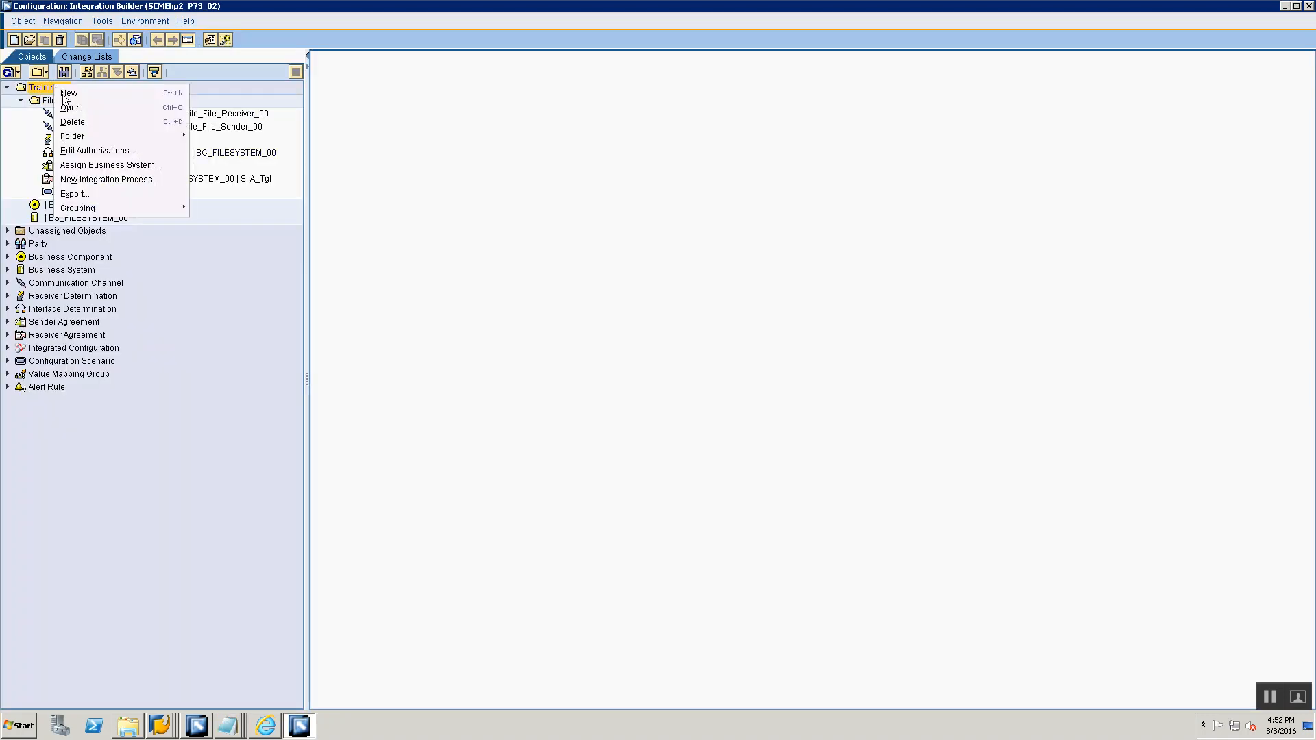
left_click(83, 94)
left_click(445, 242)
left_click(439, 229)
left_click(728, 214)
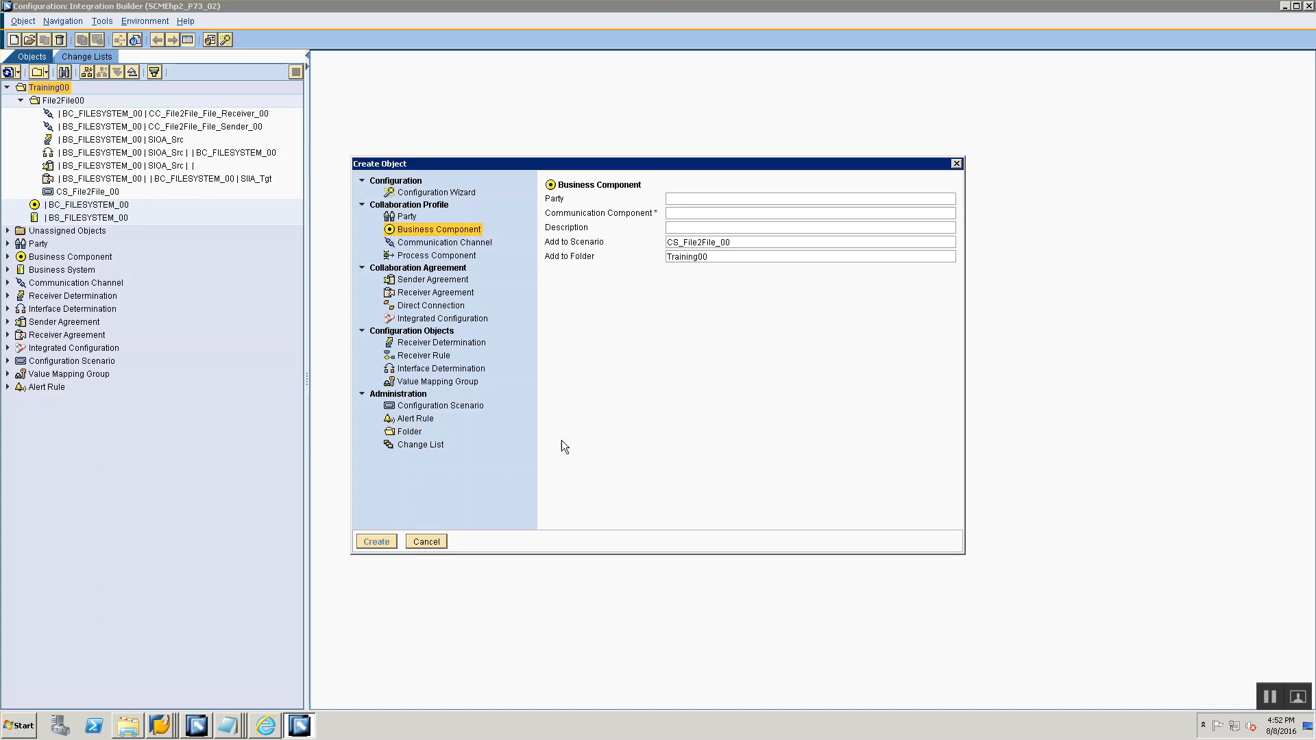
left_click(409, 544)
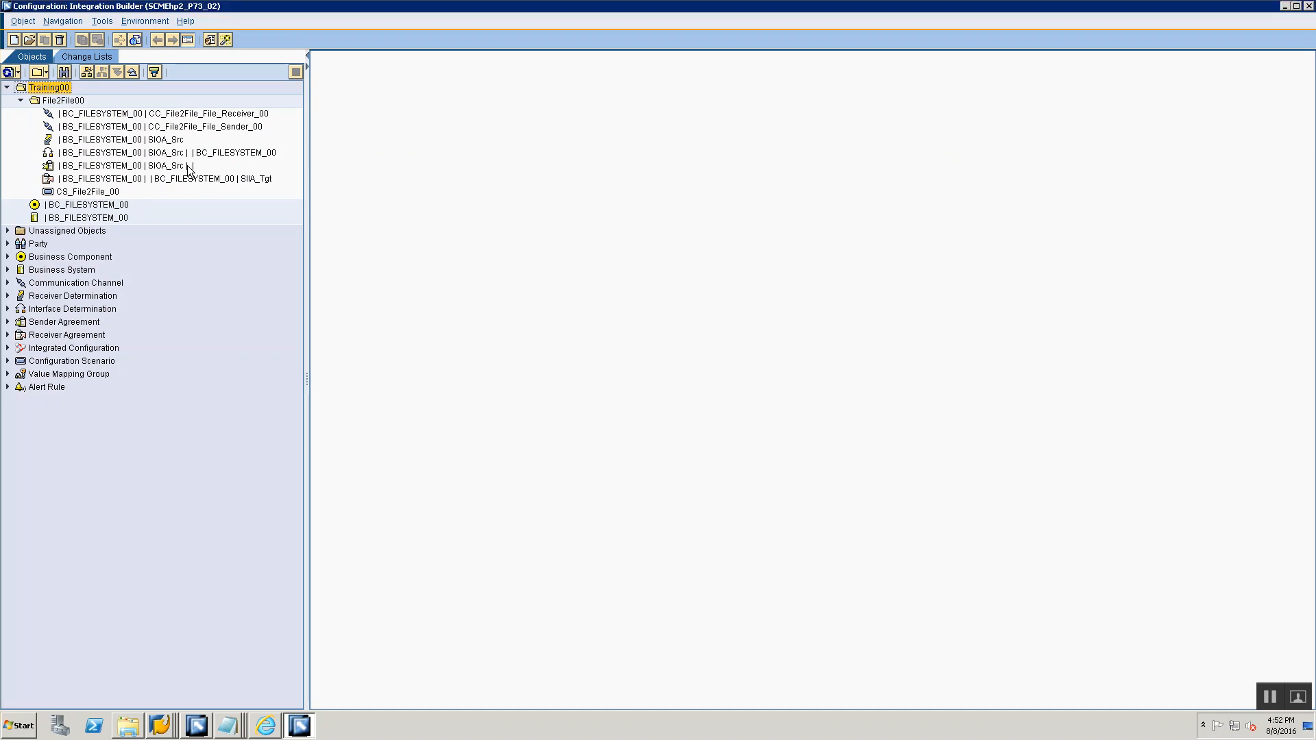
- Open the business system BS_FILESYSTEM_00 and review its receiver and sender interfaces and communication channels
double_click(99, 217)
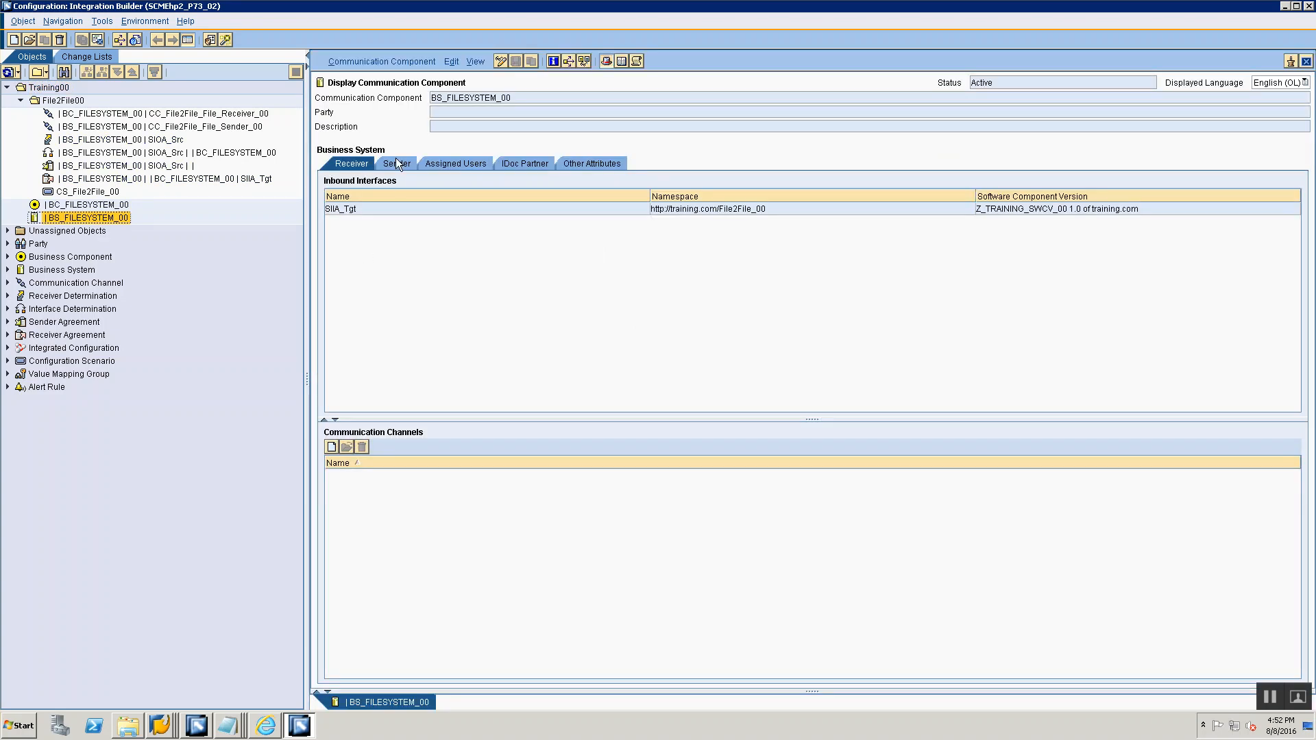
left_click(398, 163)
left_click(347, 167)
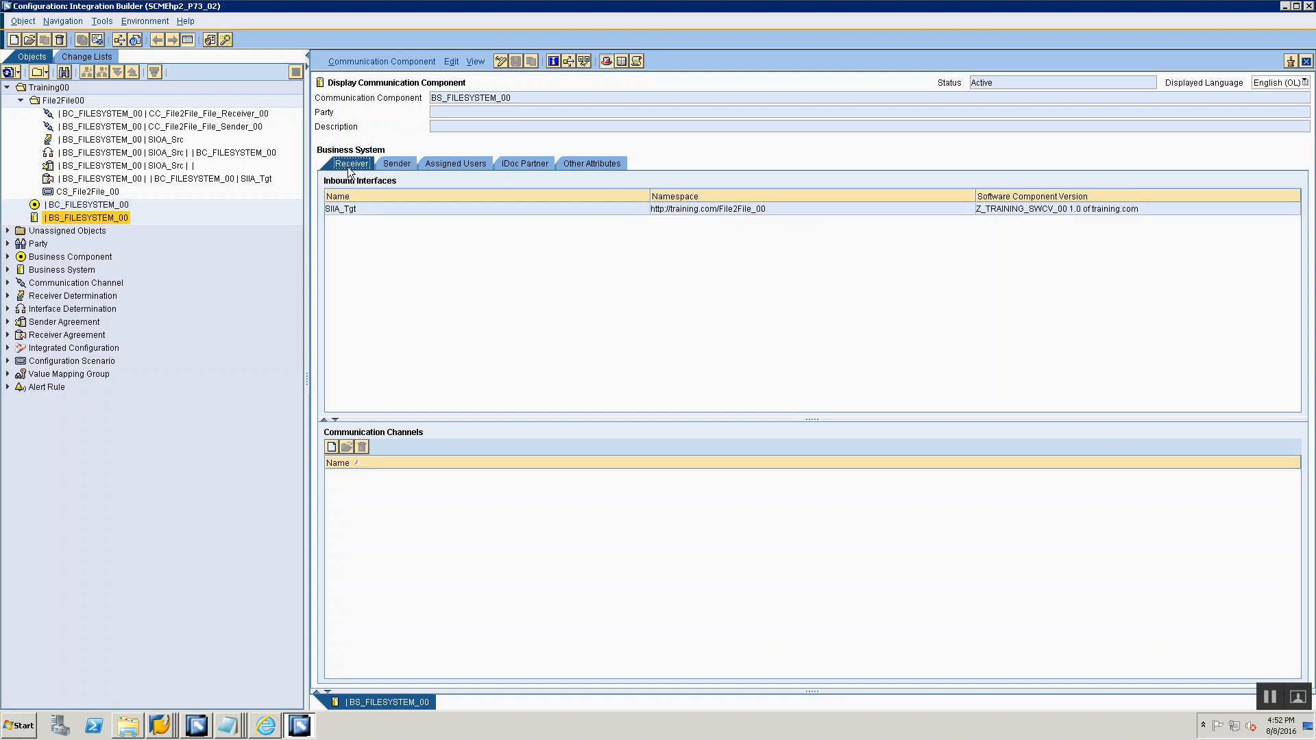
left_click(398, 165)
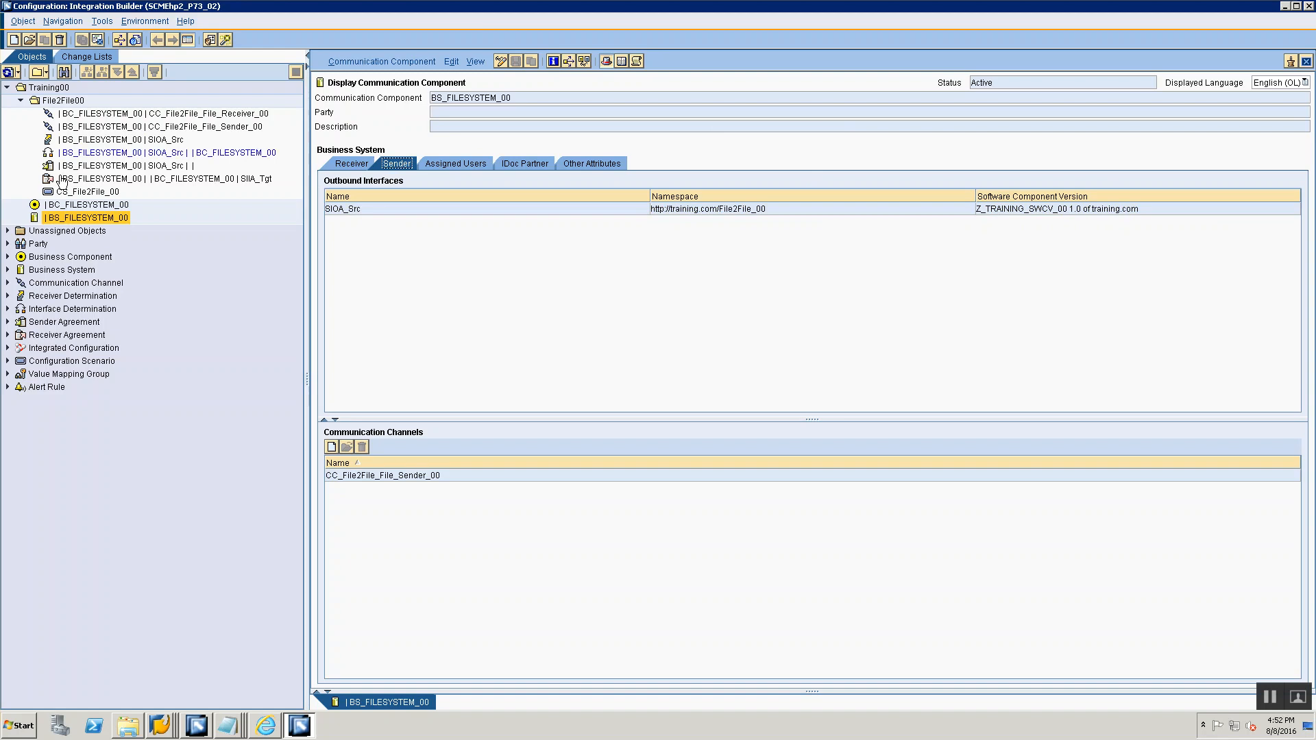
- Review the inbound interfaces of business component BC_FILESYSTEM_00, compare them with the session notes, and close the component display
double_click(75, 204)
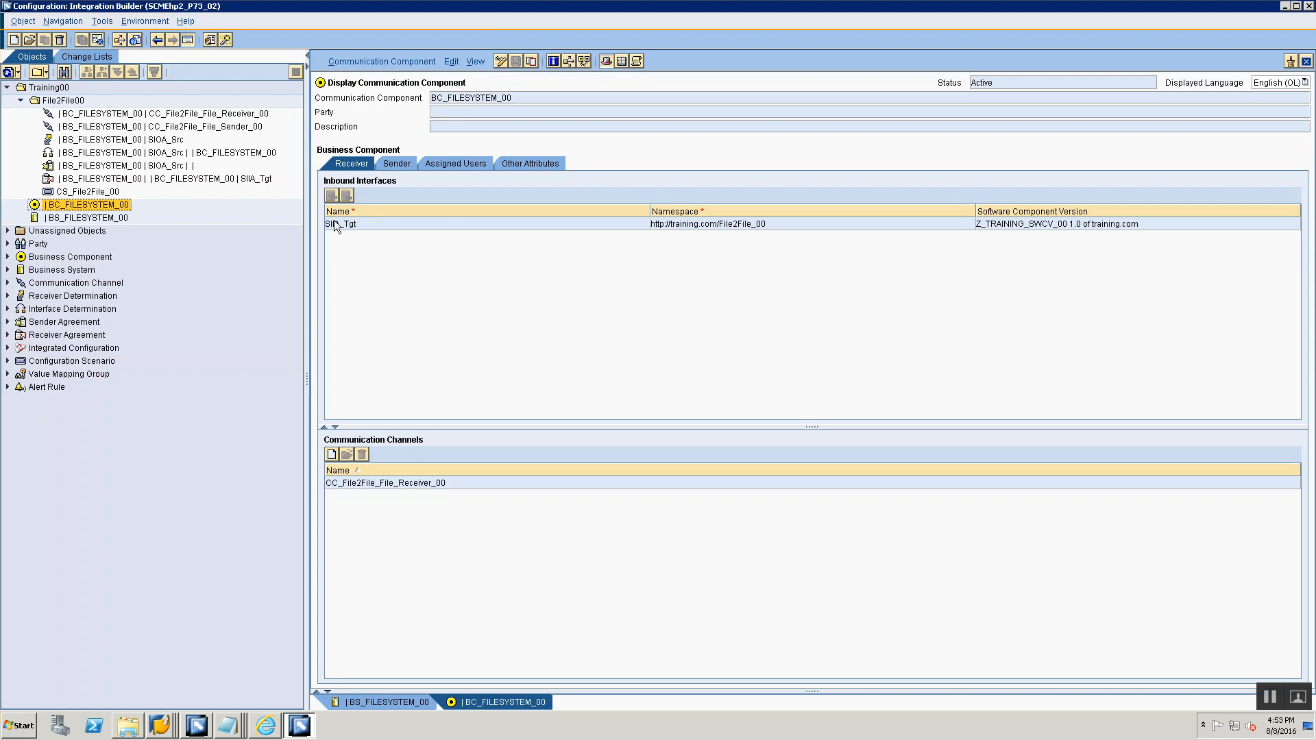
key("alt+Tab")
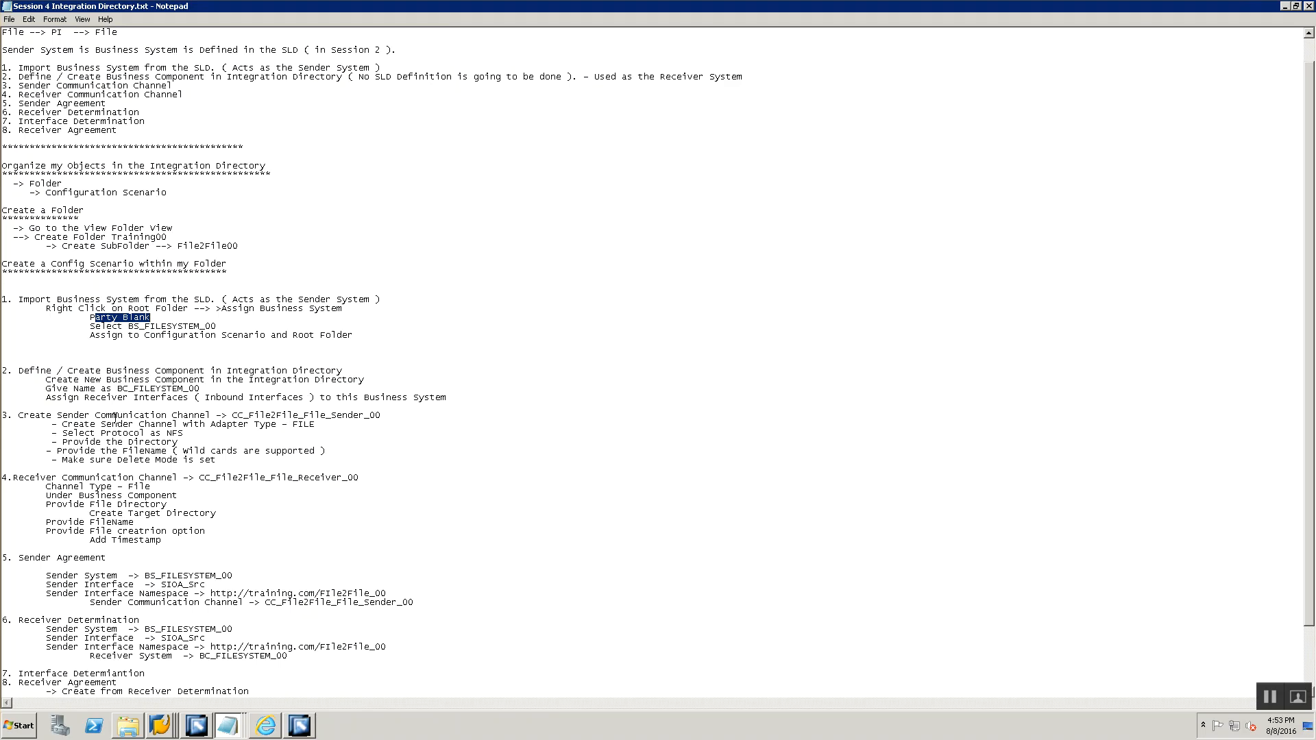
scroll(114, 419, "down", 1)
key("alt+Tab")
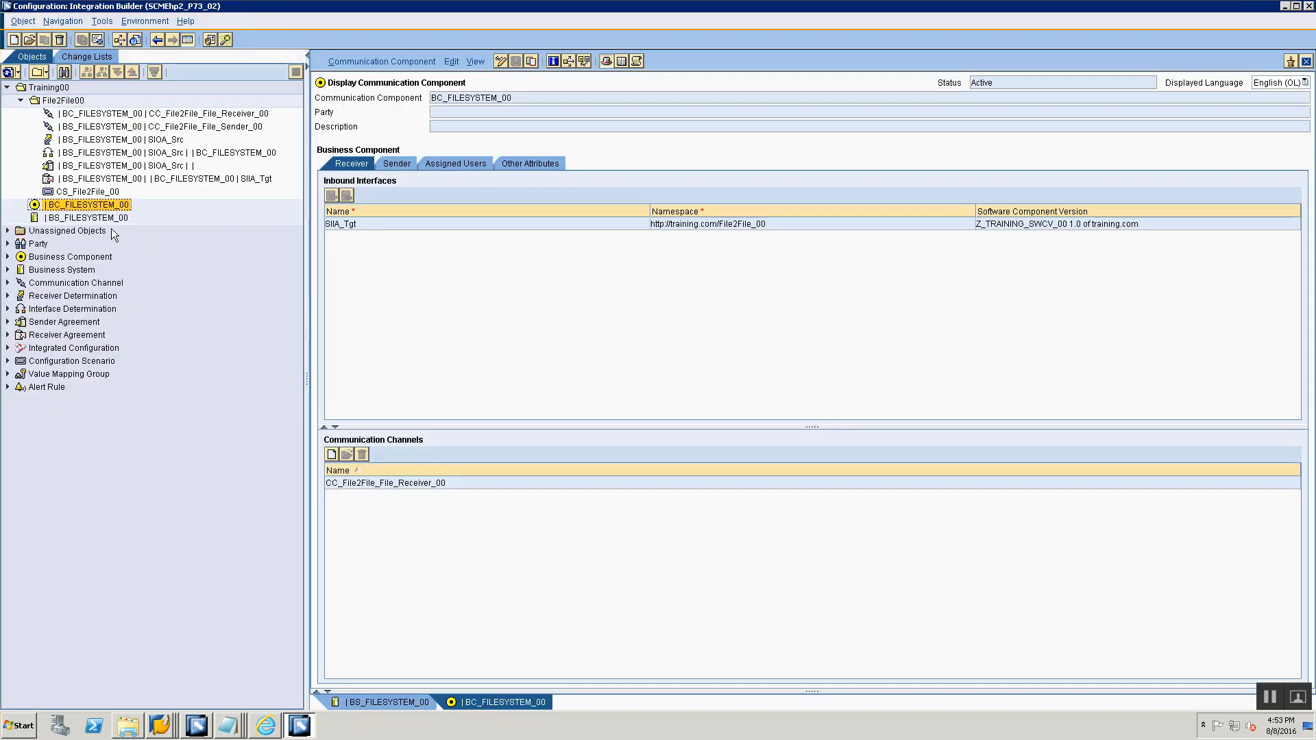
left_click(1307, 63)
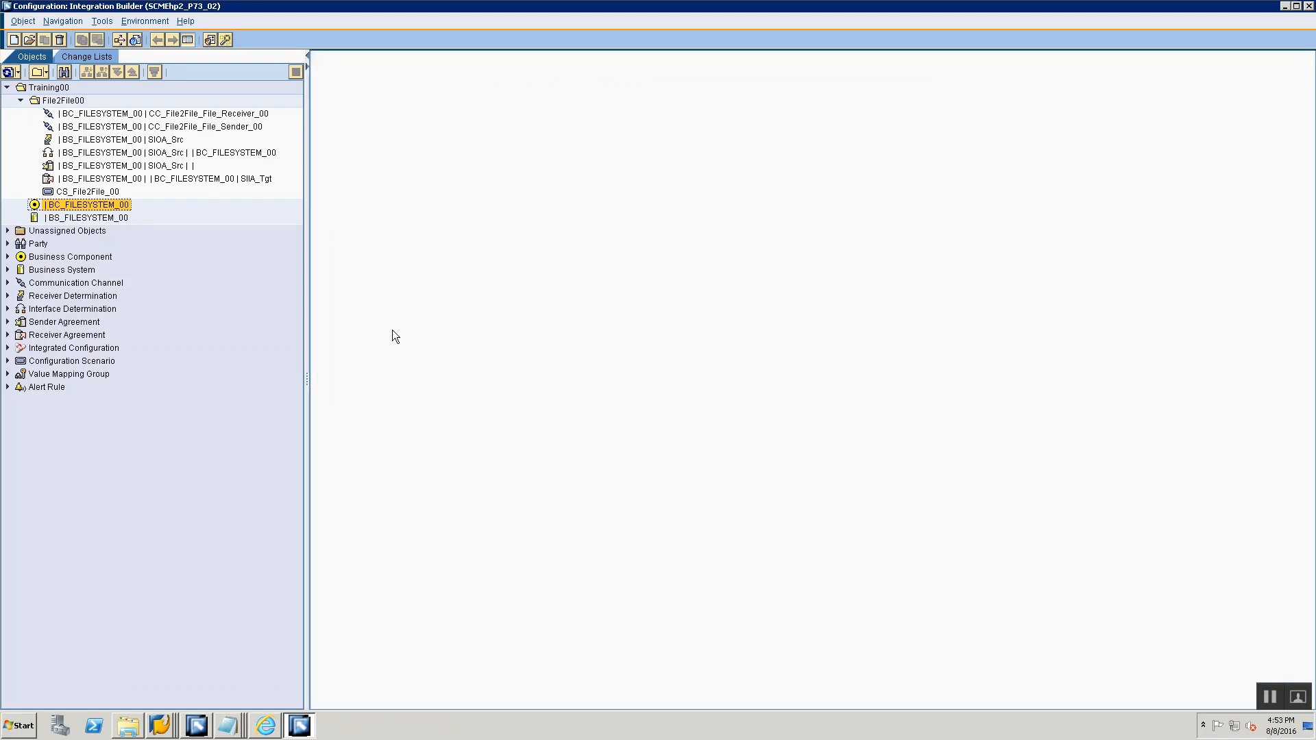
- Open the sender channel CC_File2File_File_Sender_00 and examine its name, communication component, source directory and file name
left_click(126, 115)
left_click(127, 127)
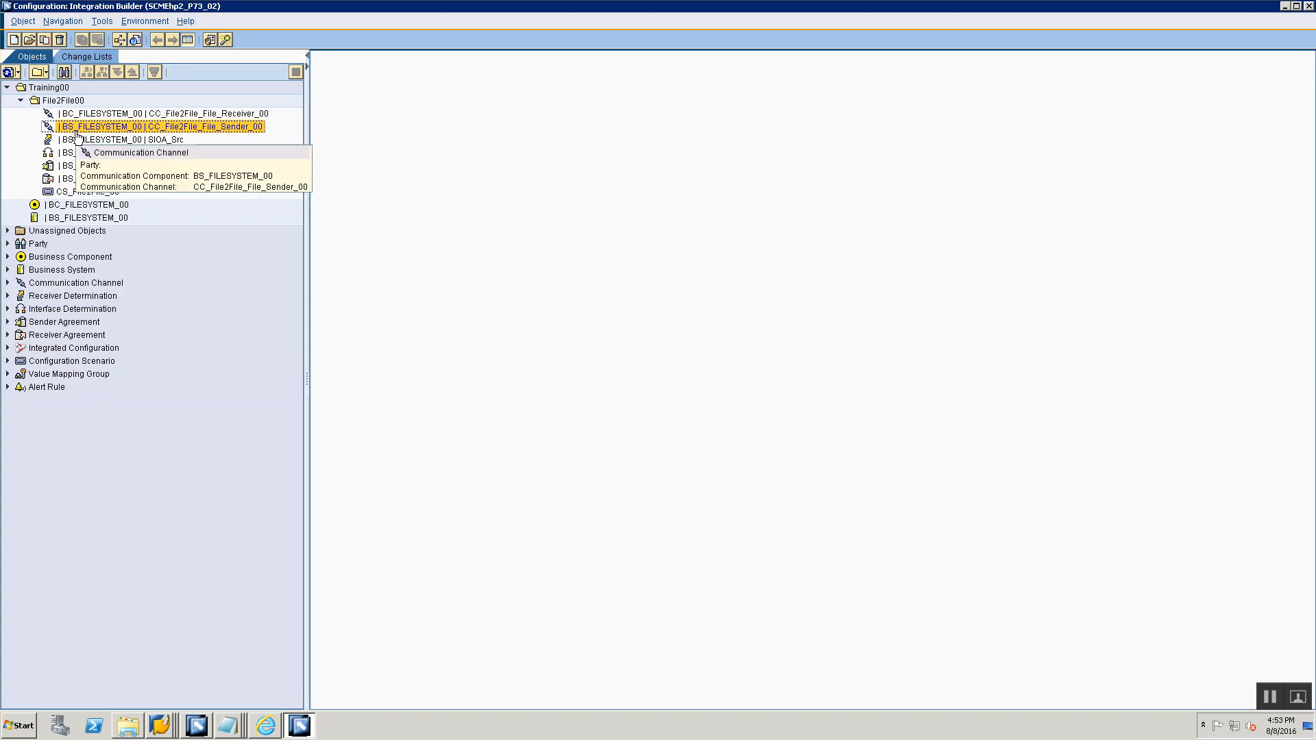
double_click(77, 128)
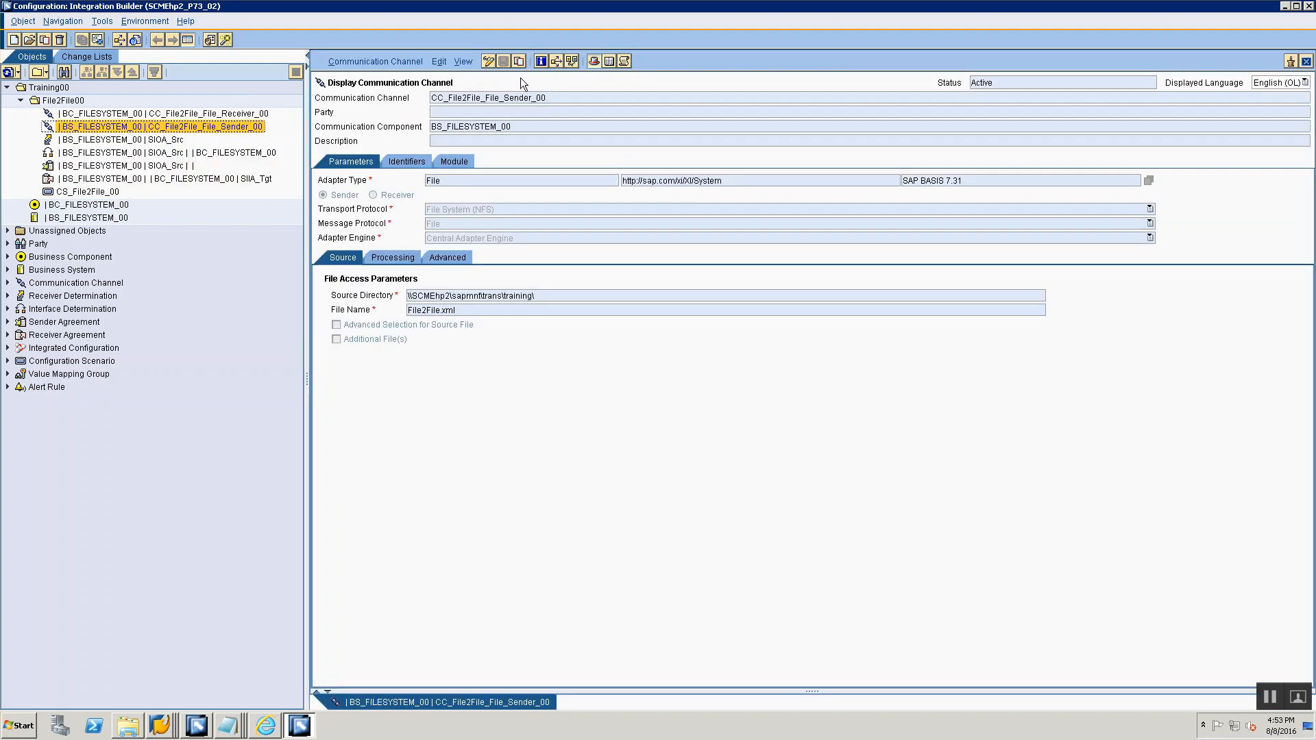
left_click(536, 127)
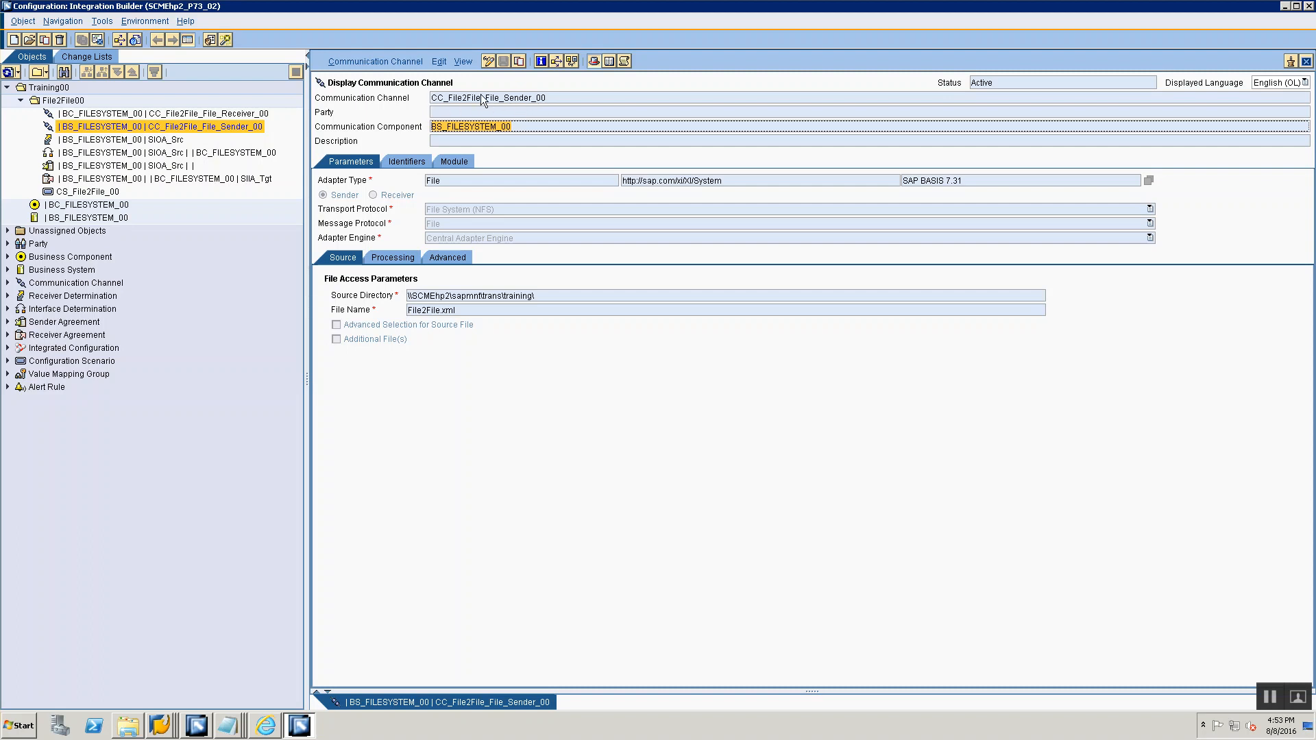
left_click(446, 101)
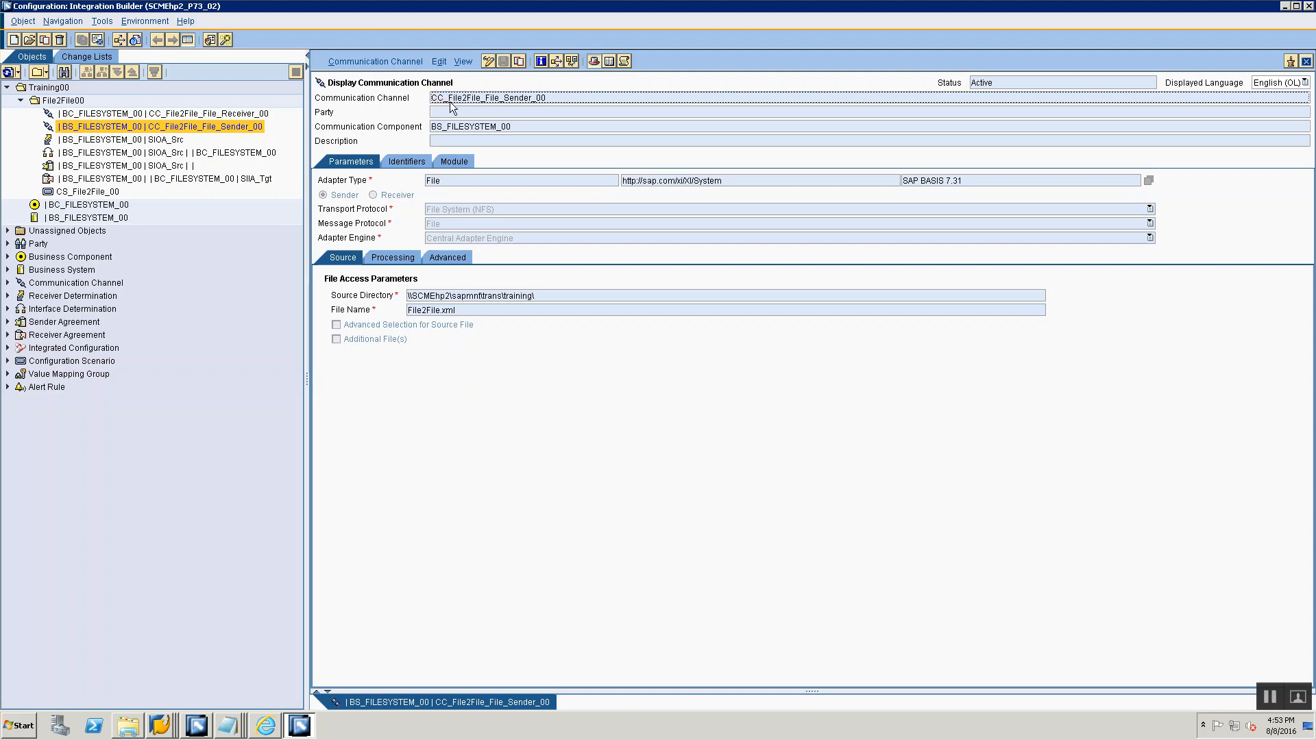
left_click_drag(450, 101, 482, 100)
left_click_drag(486, 100, 501, 101)
left_click_drag(570, 295, 196, 255)
left_click(497, 311)
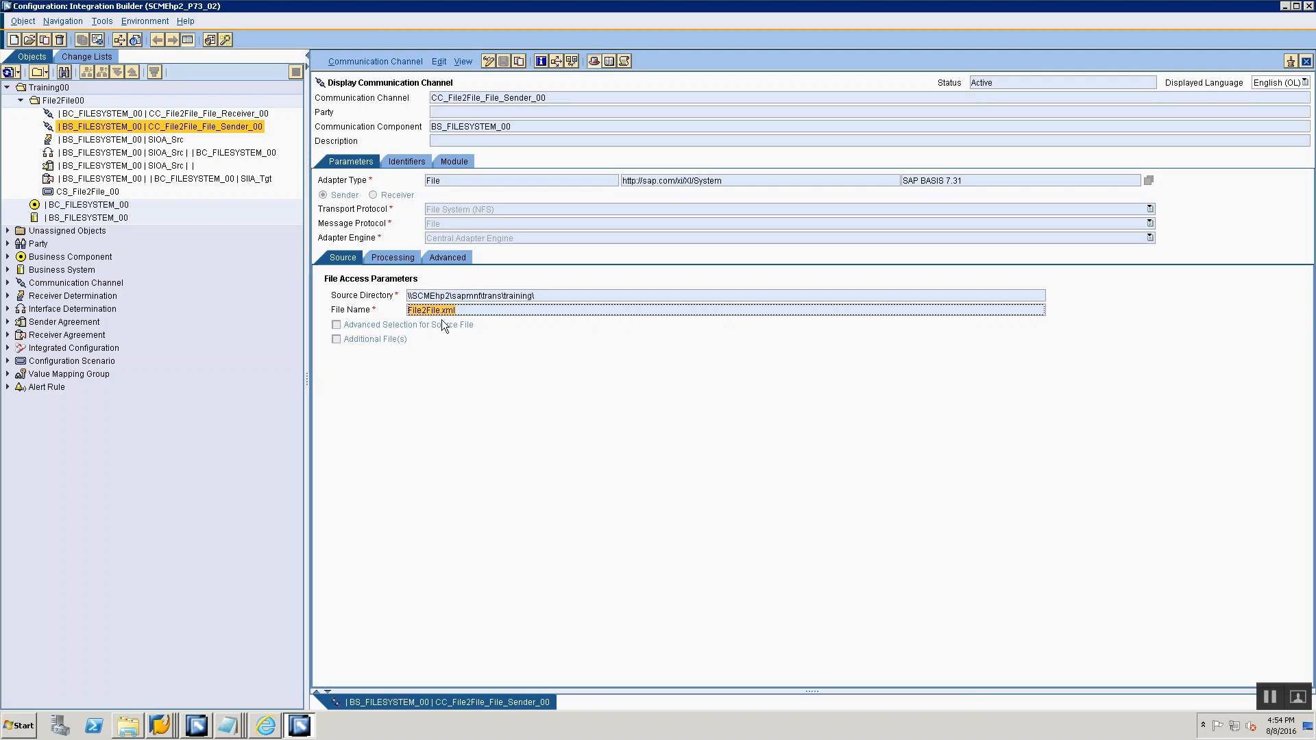
- Examine the sender channel's processing parameters, including the poll interval, and close the channel
left_click(410, 256)
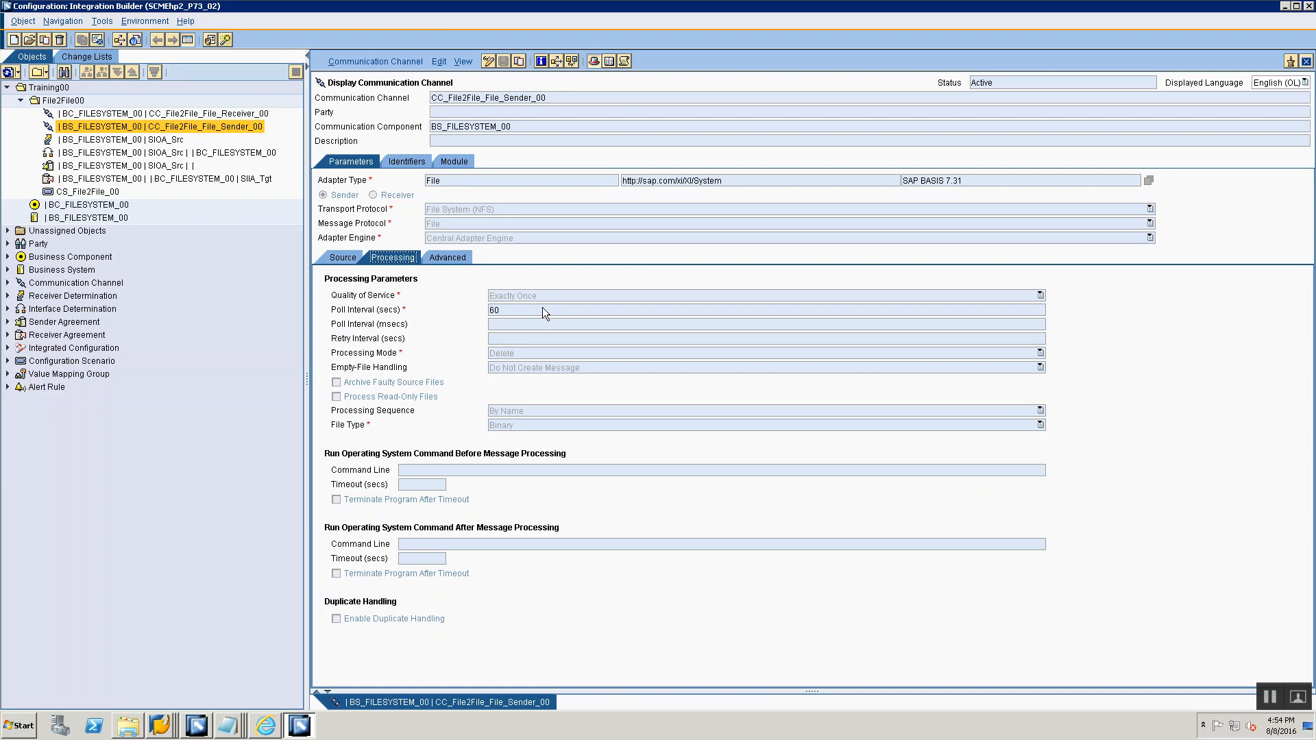
key("Tab")
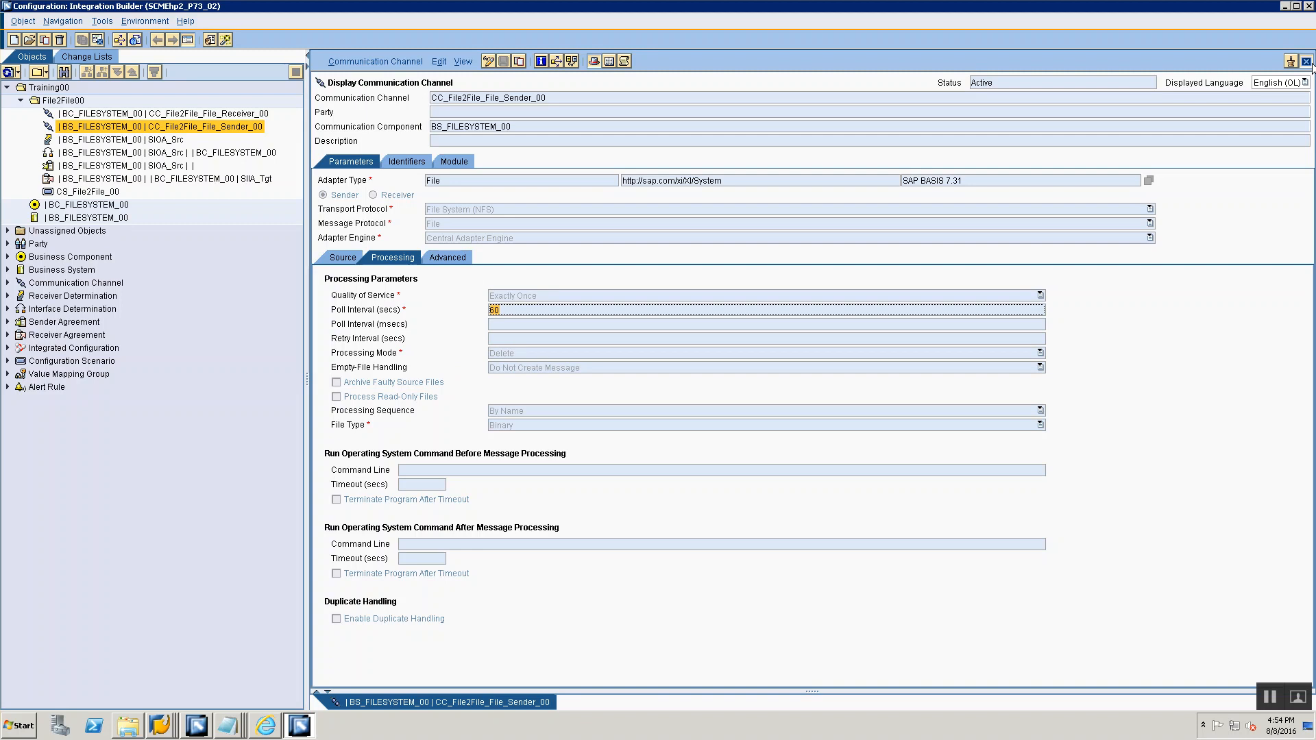
left_click(1306, 61)
- Check the receiver communication channel section of the session notes and return to Integration Builder
key("alt+Tab")
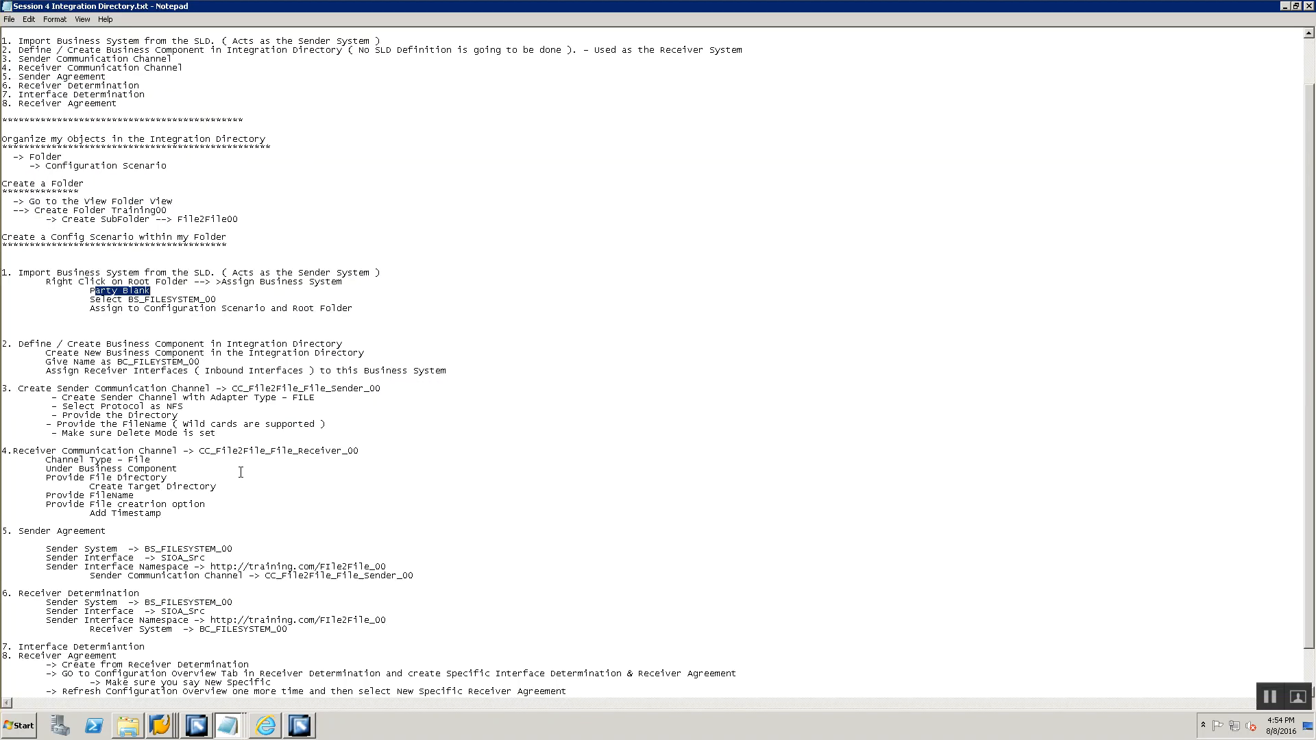
scroll(17, 388, "down", 2)
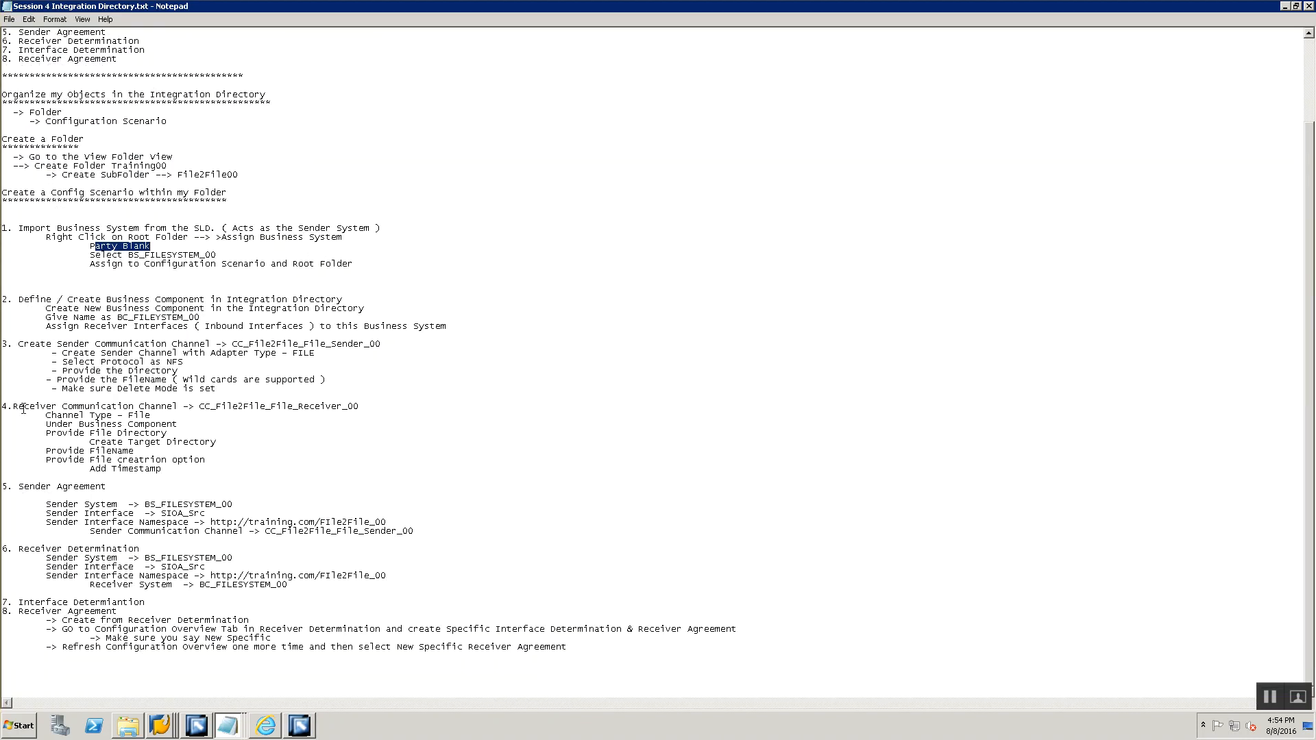
left_click_drag(2, 409, 359, 410)
key("alt+Tab")
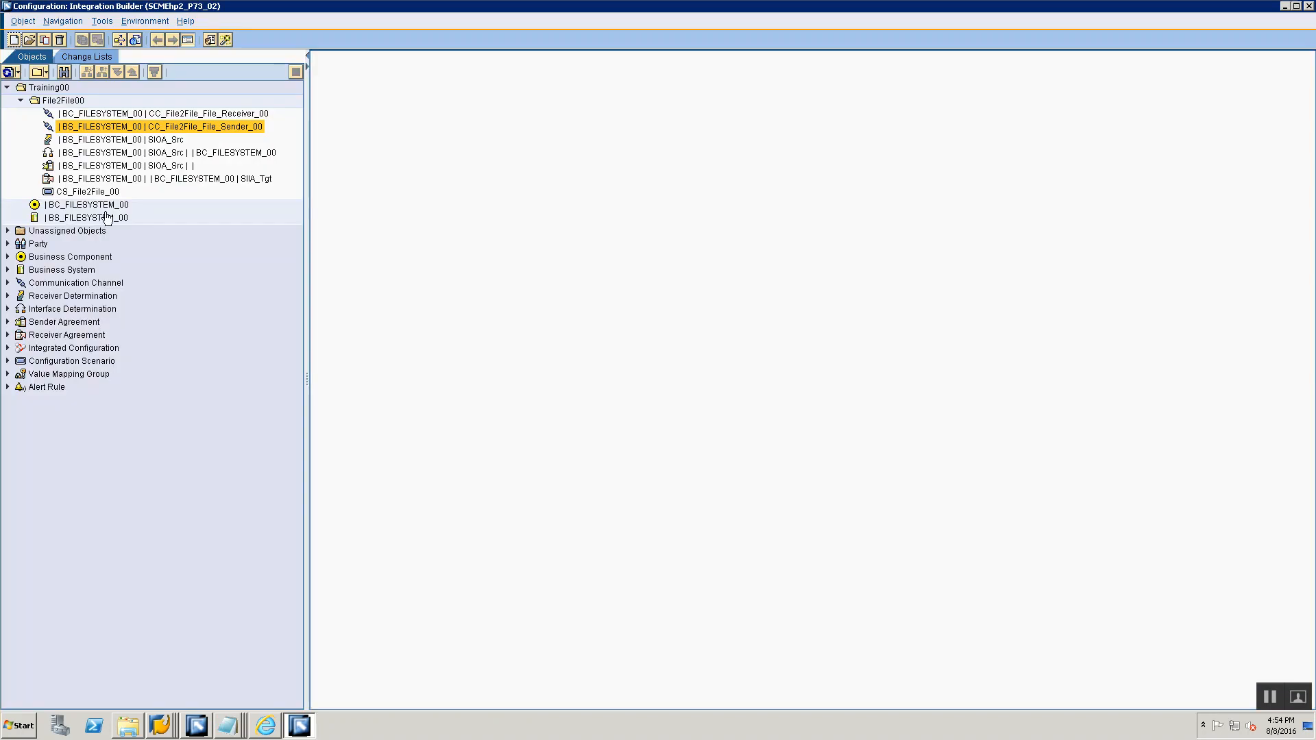
- Open the receiver channel CC_File2File_File_Receiver_00 and examine its target directory, Create Target Directory option and file name scheme
left_click(82, 114)
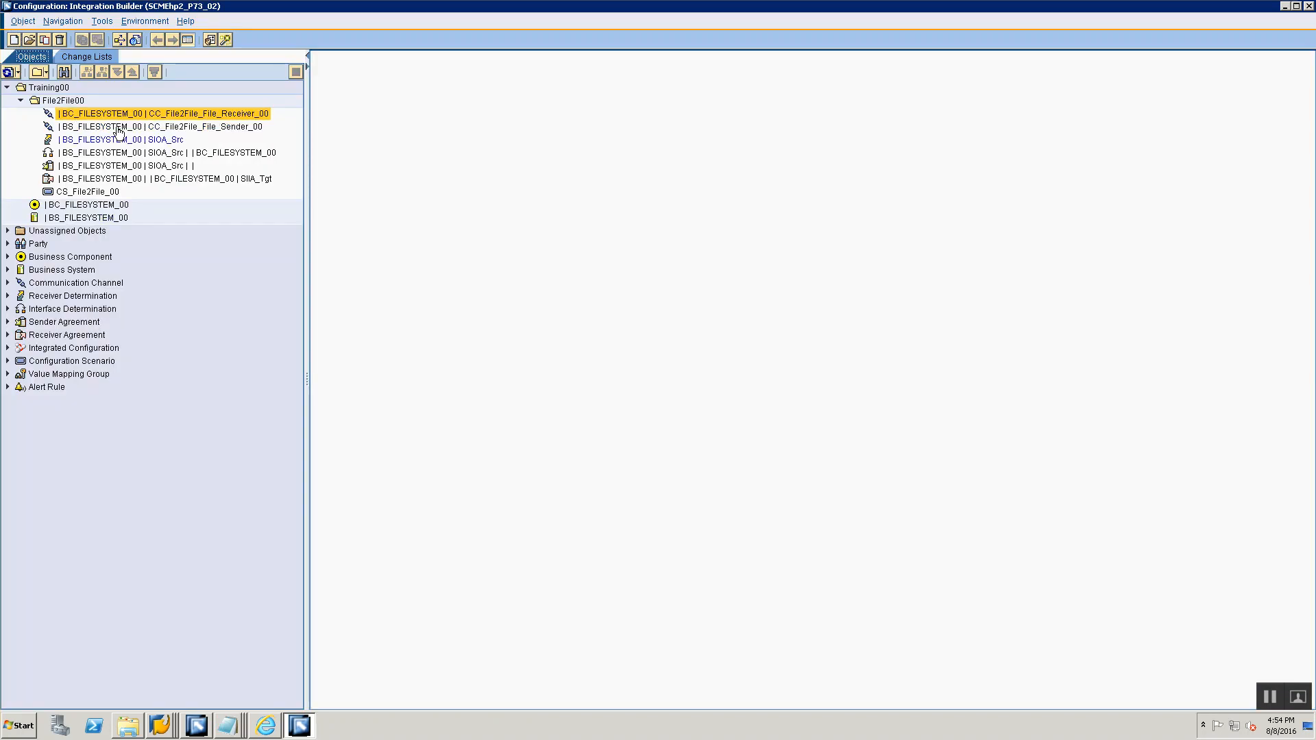
double_click(81, 120)
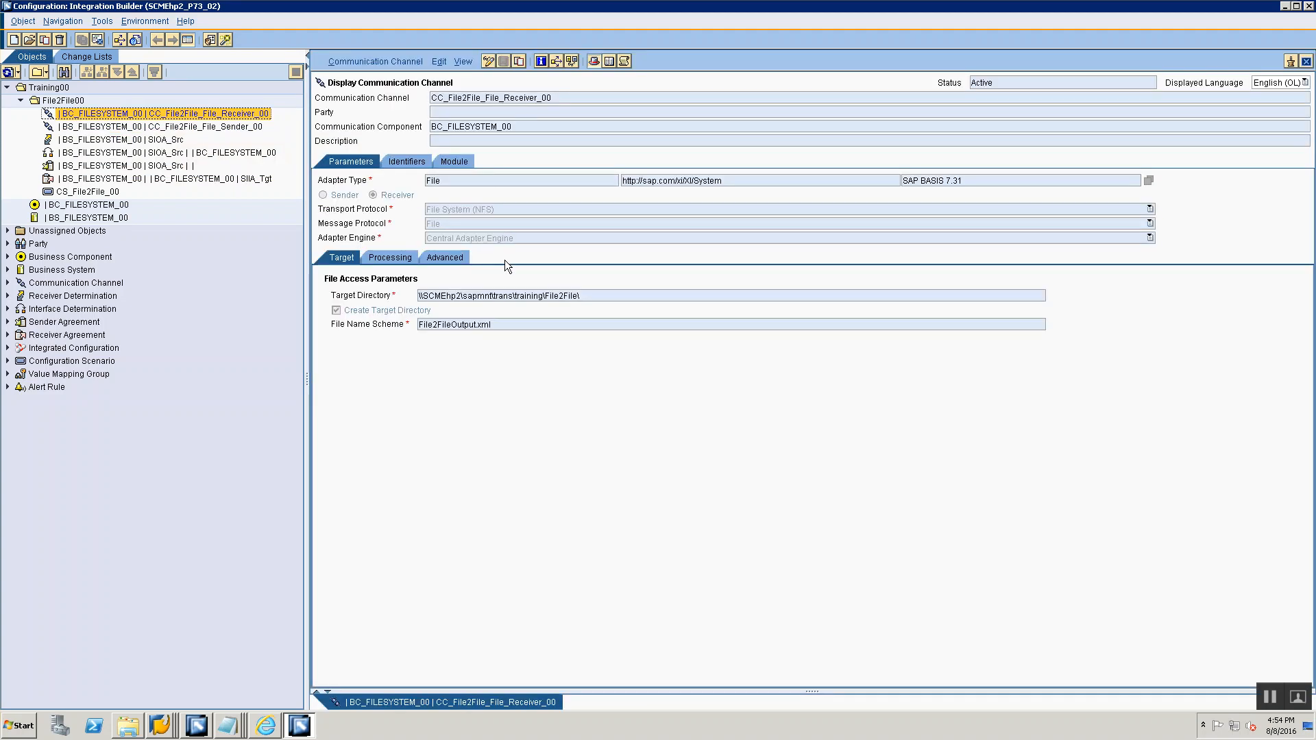
left_click_drag(436, 101, 566, 102)
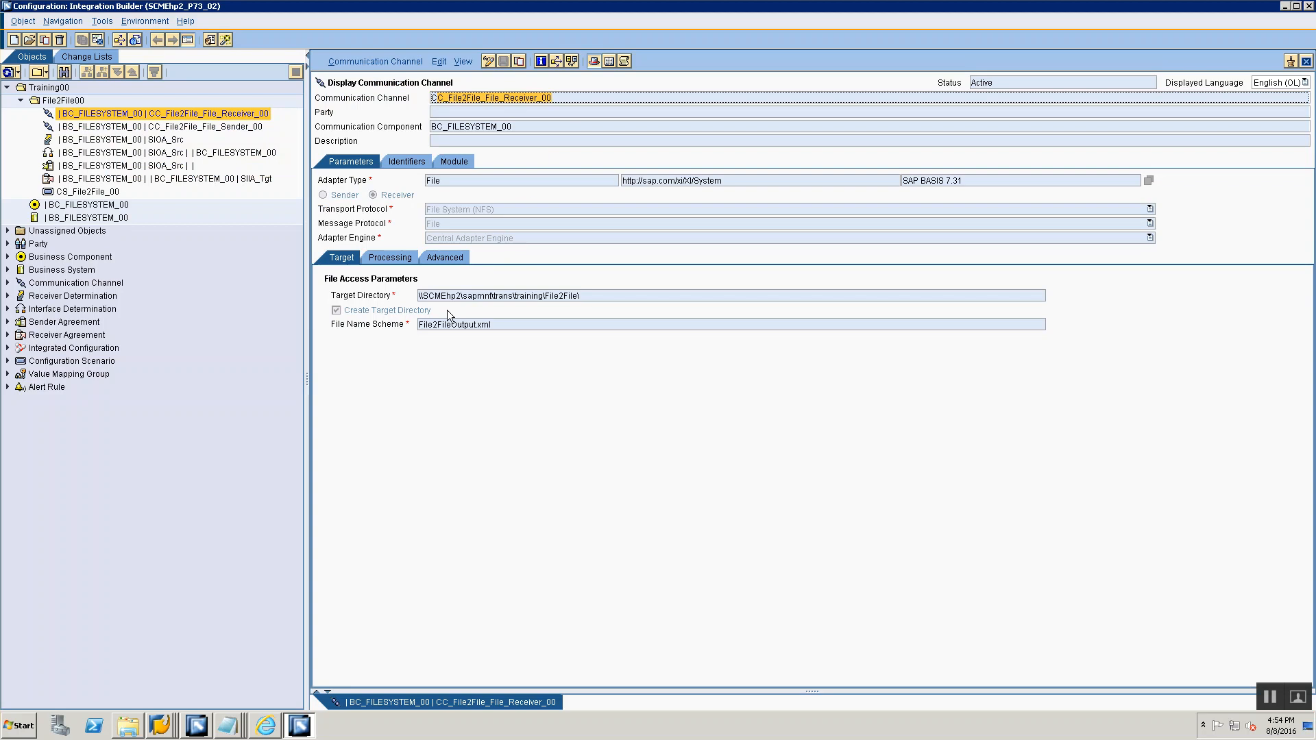
left_click_drag(422, 296, 592, 296)
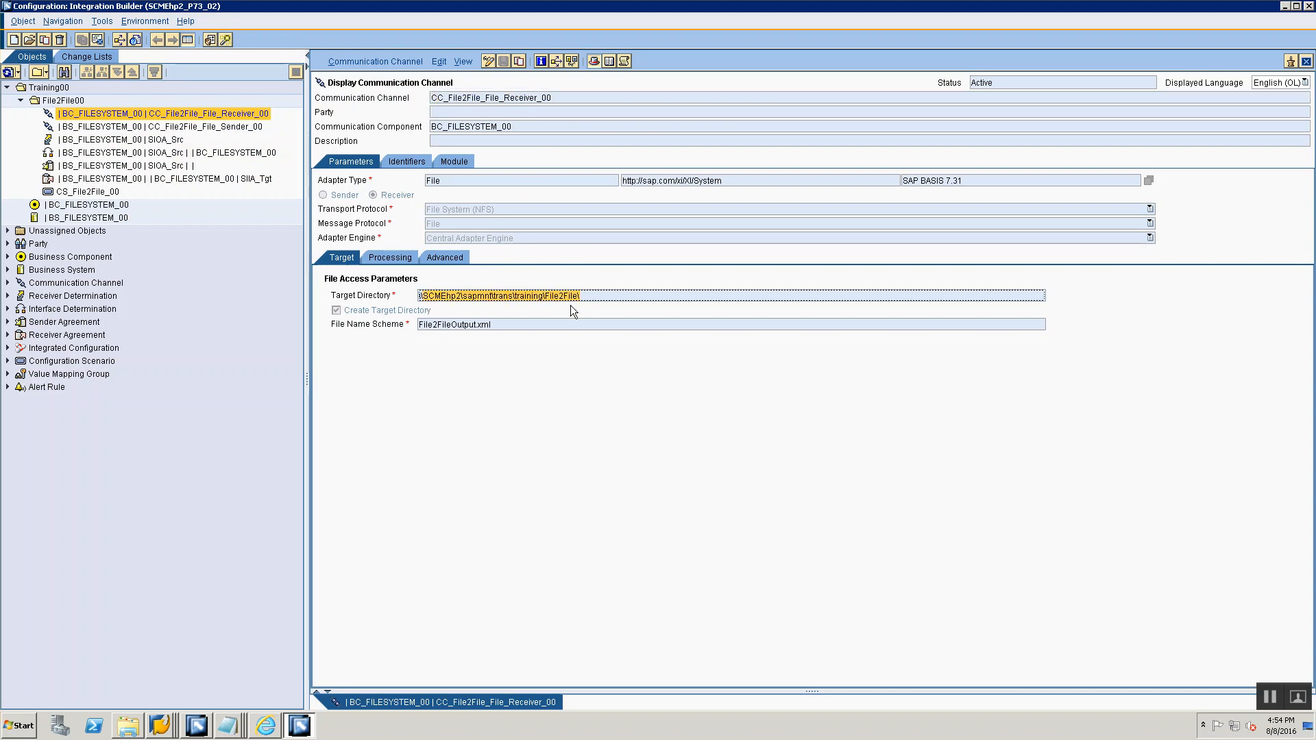
left_click(550, 294)
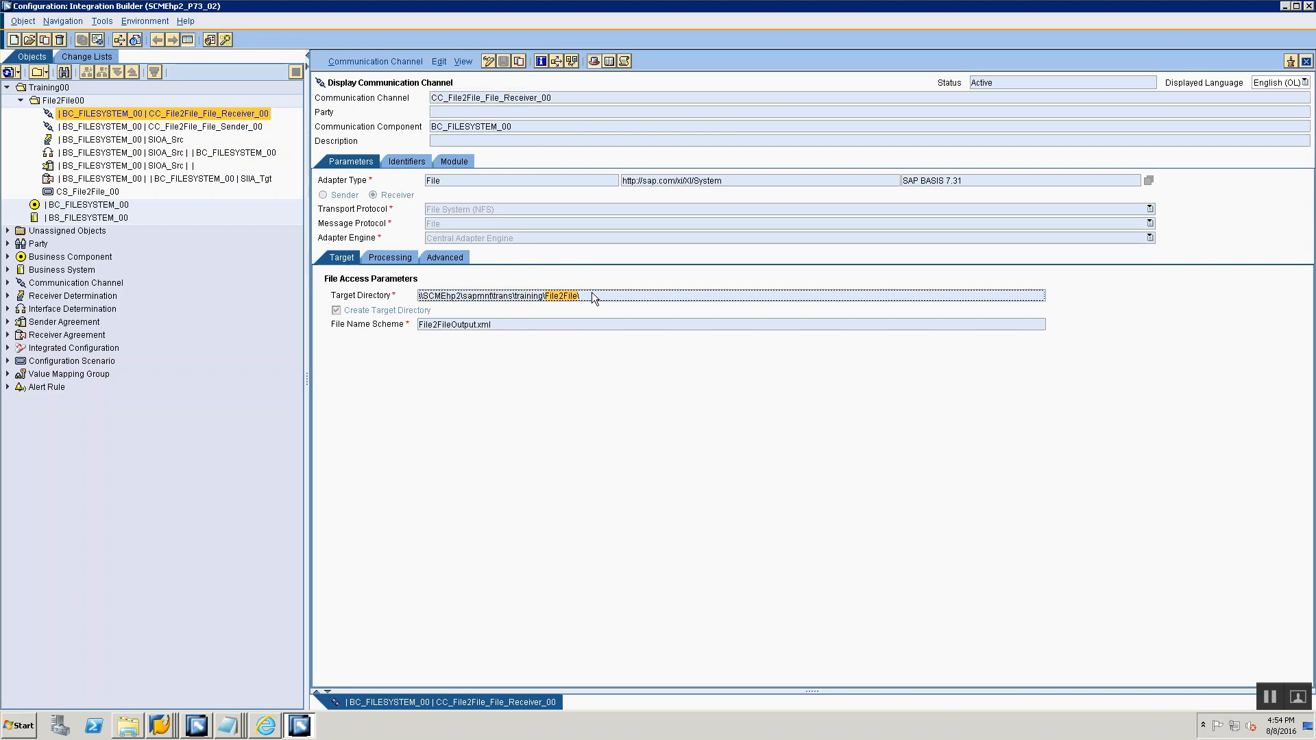
left_click(336, 311)
key("Tab")
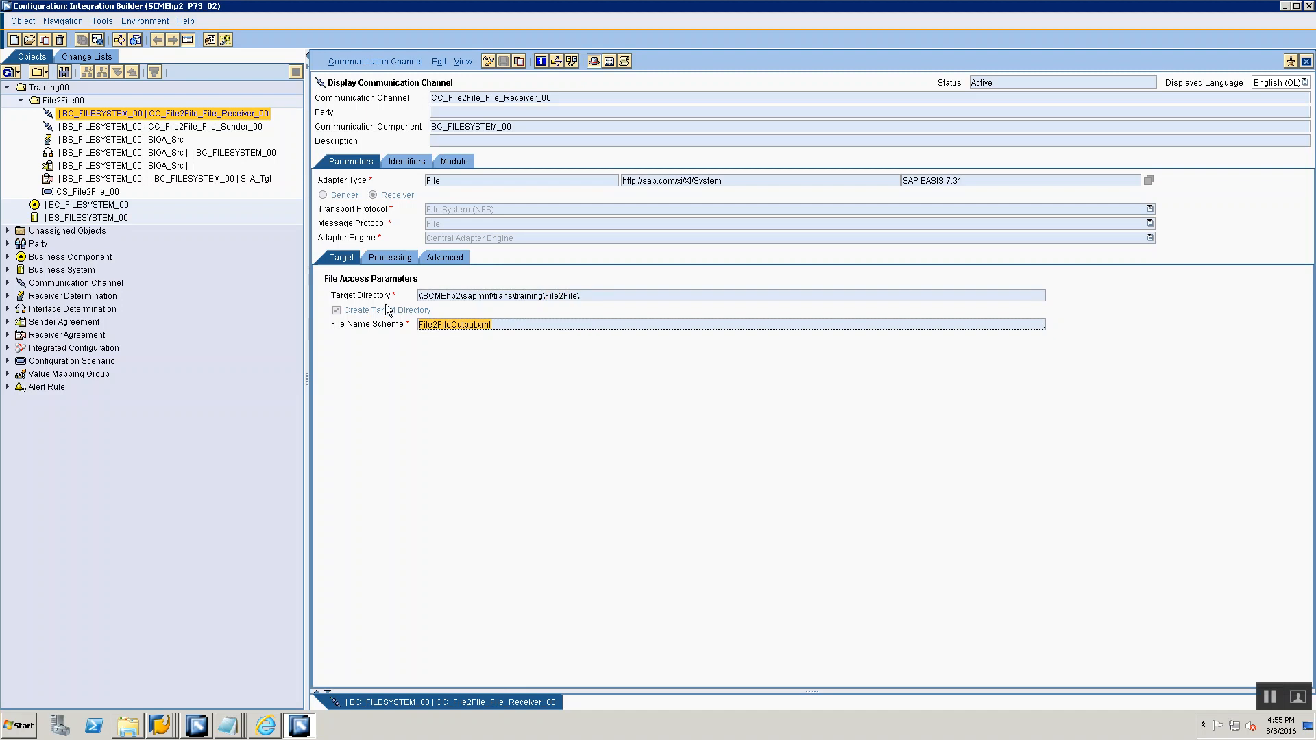
- Compare the receiver channel's file construction mode with the output file names in the SAP GUI File2File directory listing
left_click(384, 259)
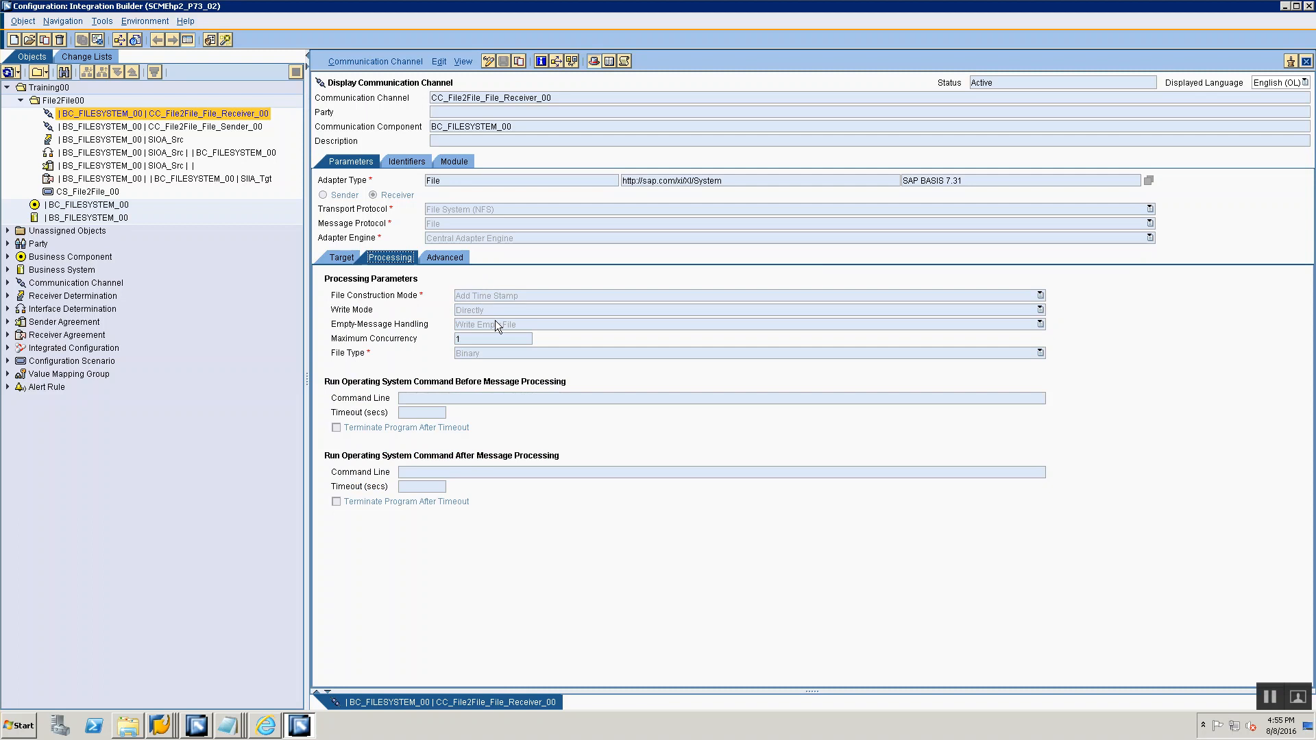
key("alt+Tab")
key("alt+Tab")
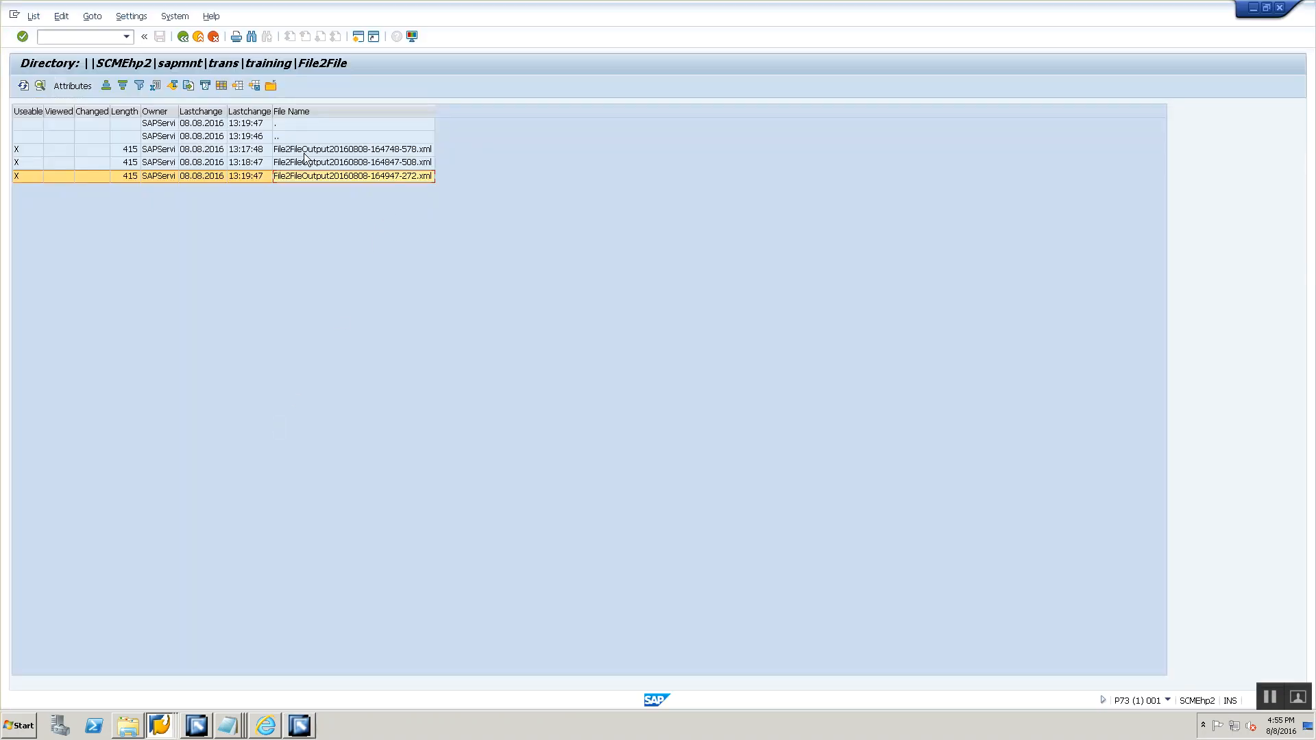
key("alt+Tab")
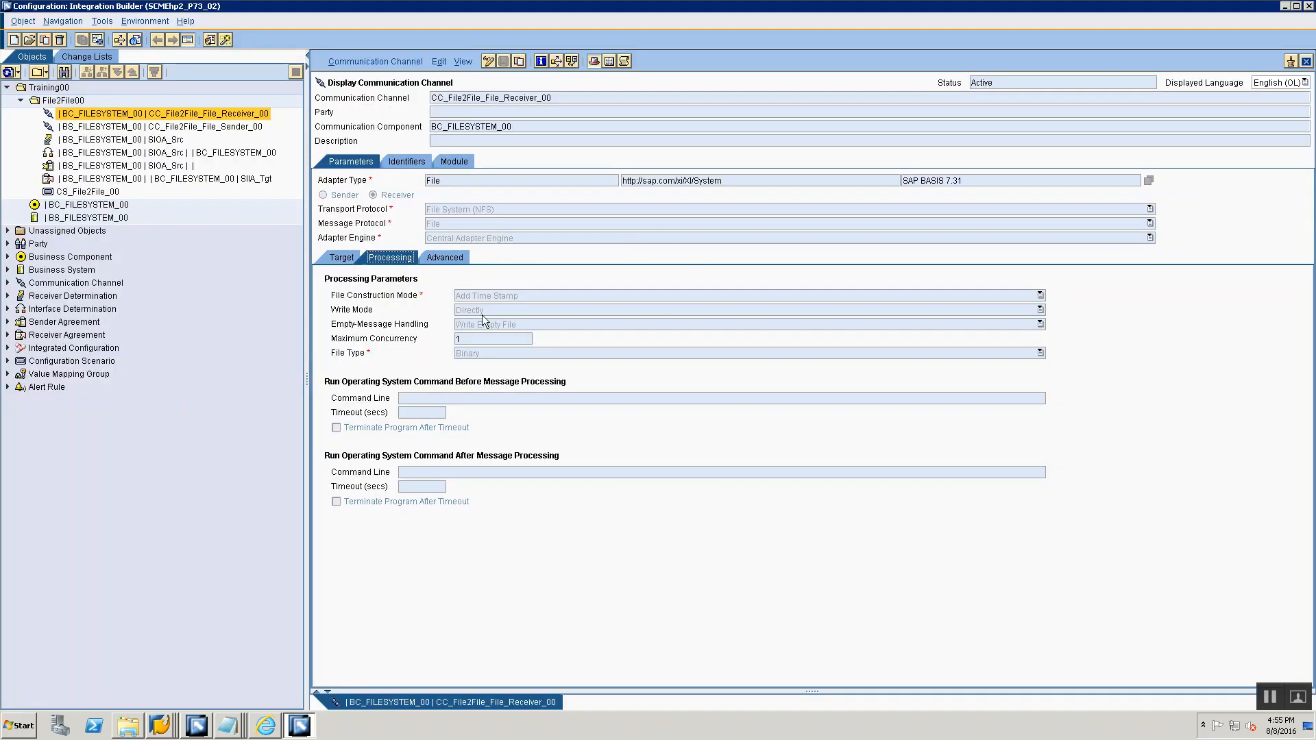
- Switch to the session notes and review the sender agreement's system, interface, namespace and communication channel
key("alt+Tab")
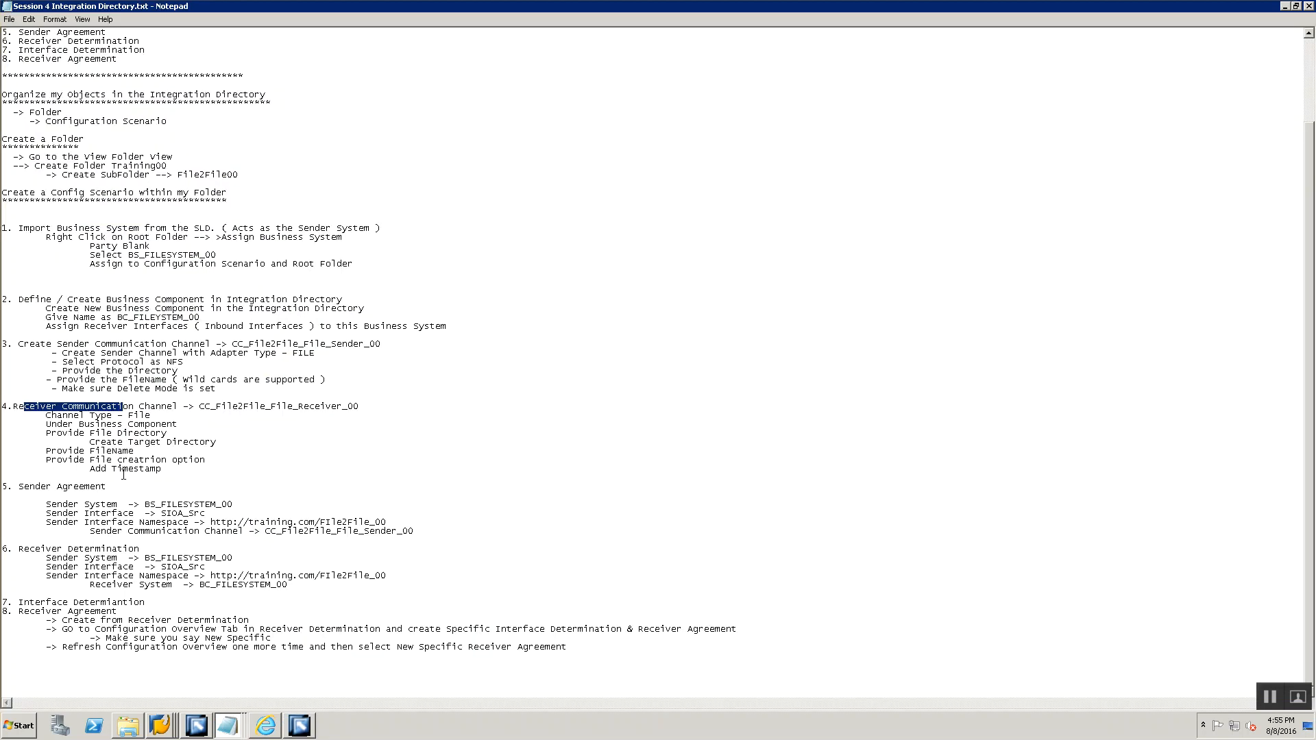
left_click(62, 479)
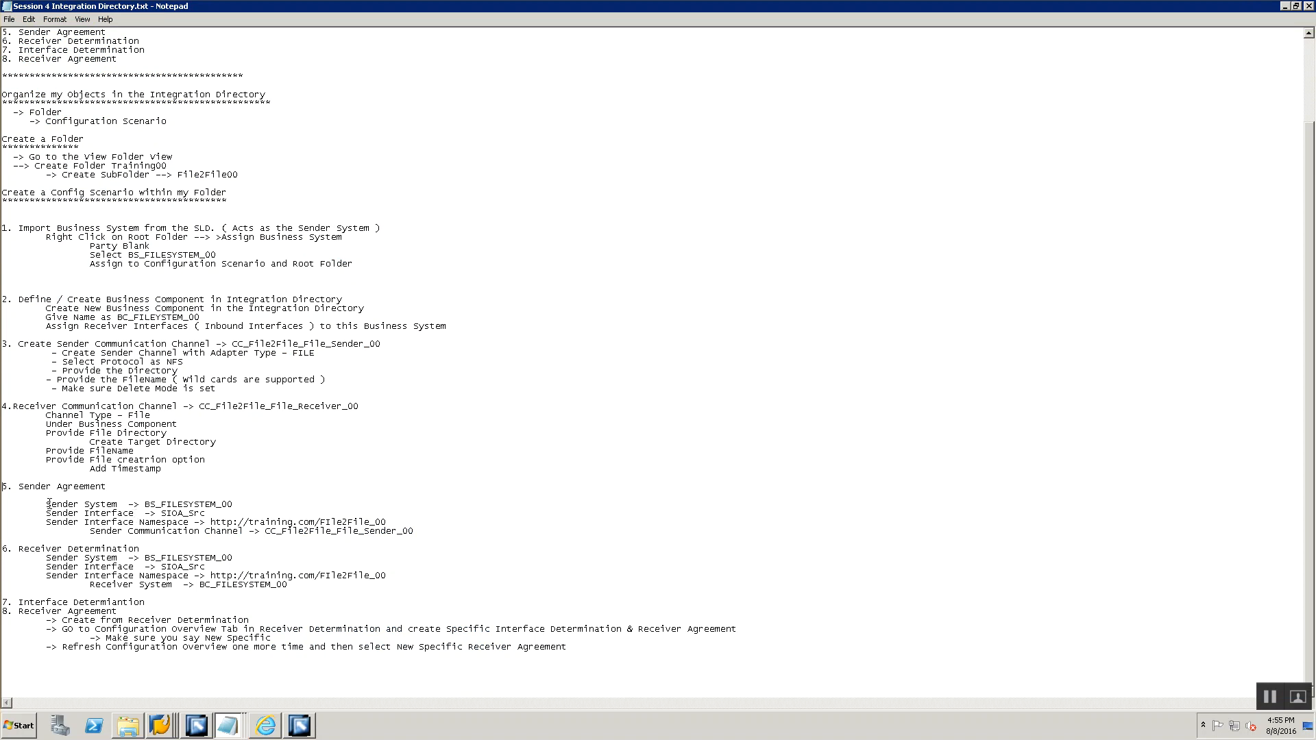
left_click_drag(46, 505, 178, 523)
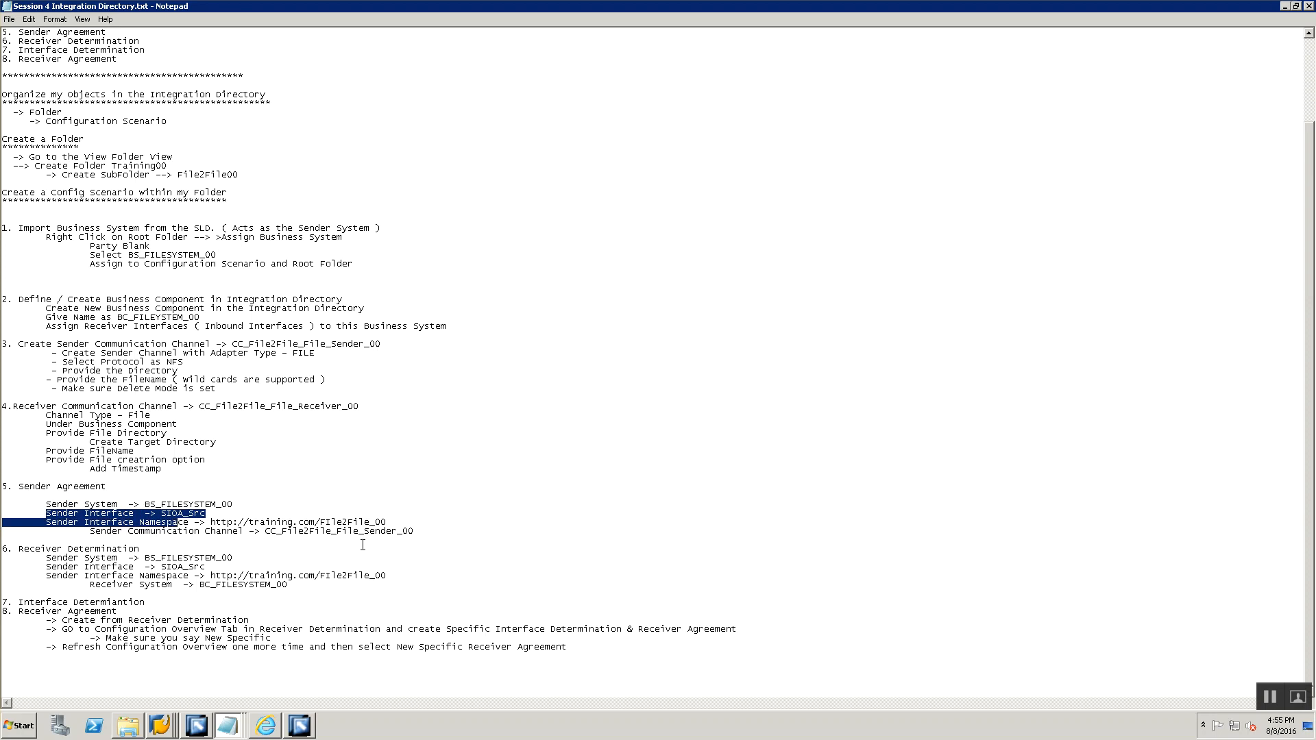
left_click_drag(265, 532, 422, 534)
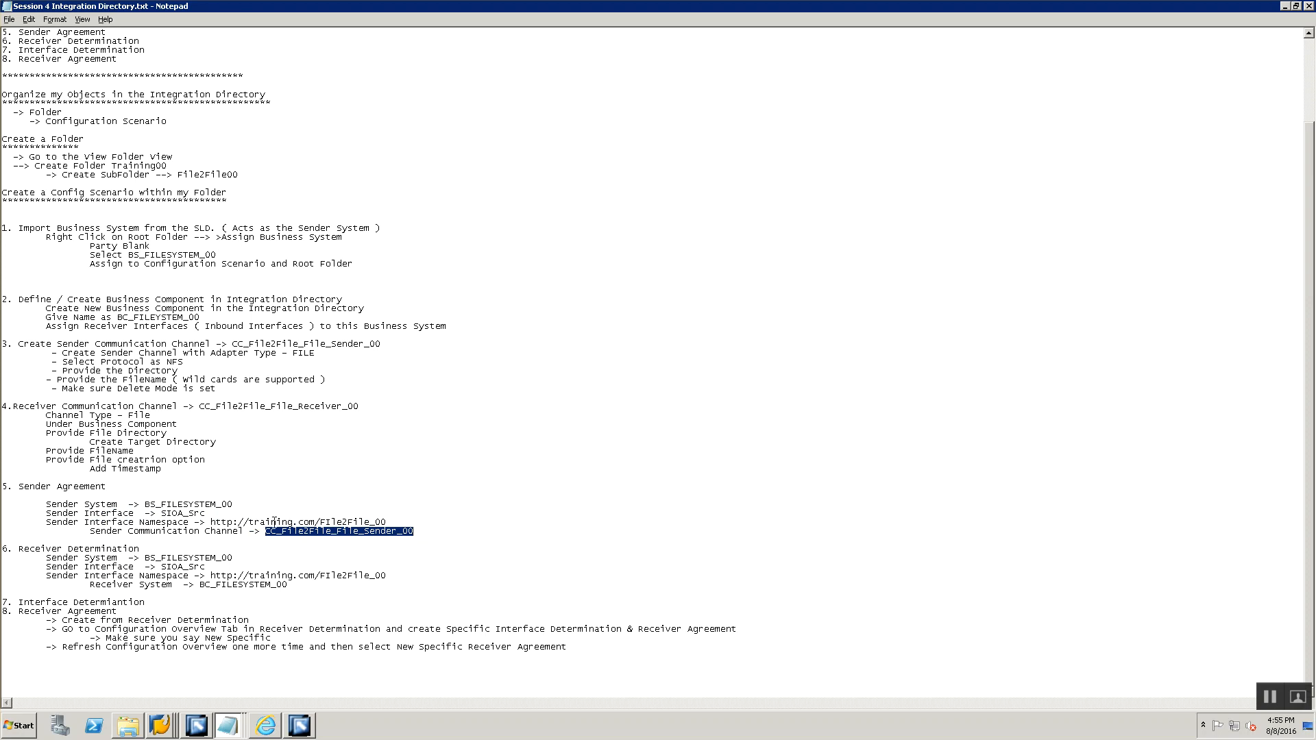
key("alt+Tab")
key("alt+Tab")
- Review the receiver determination section of the notes, covering the sender system, interface and namespace
left_click_drag(19, 549, 152, 550)
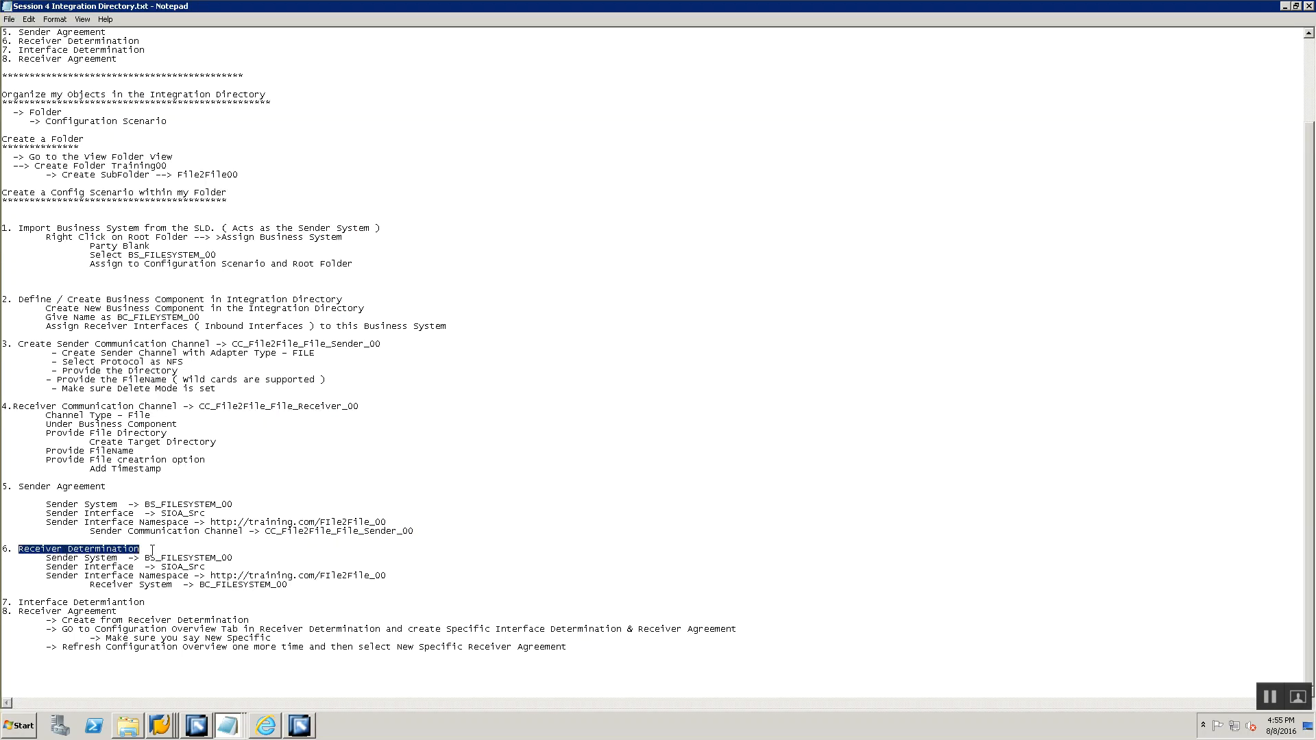
left_click_drag(47, 549, 133, 559)
left_click(113, 575)
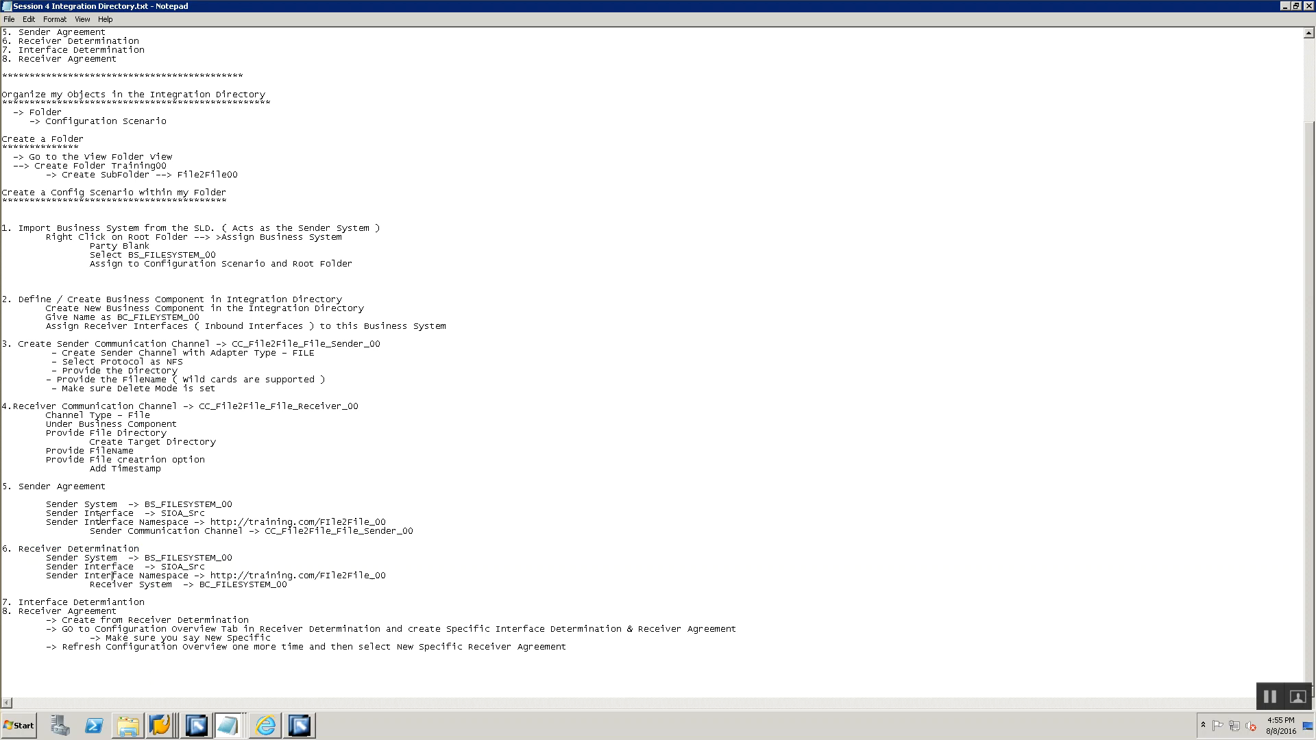
- Open the receiver determination for BS_FILESYSTEM_00 and SIOA_Src in Integration Builder and show its configuration overview
key("alt+Tab")
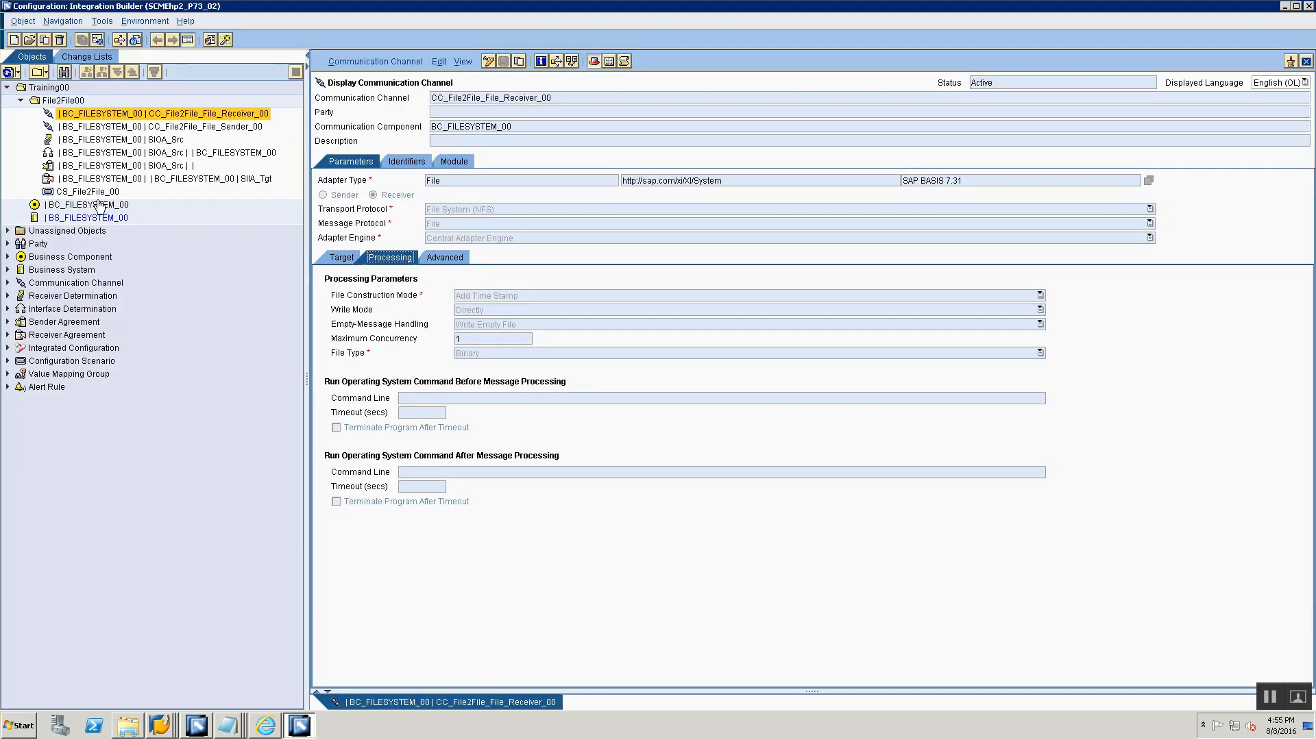
left_click(103, 139)
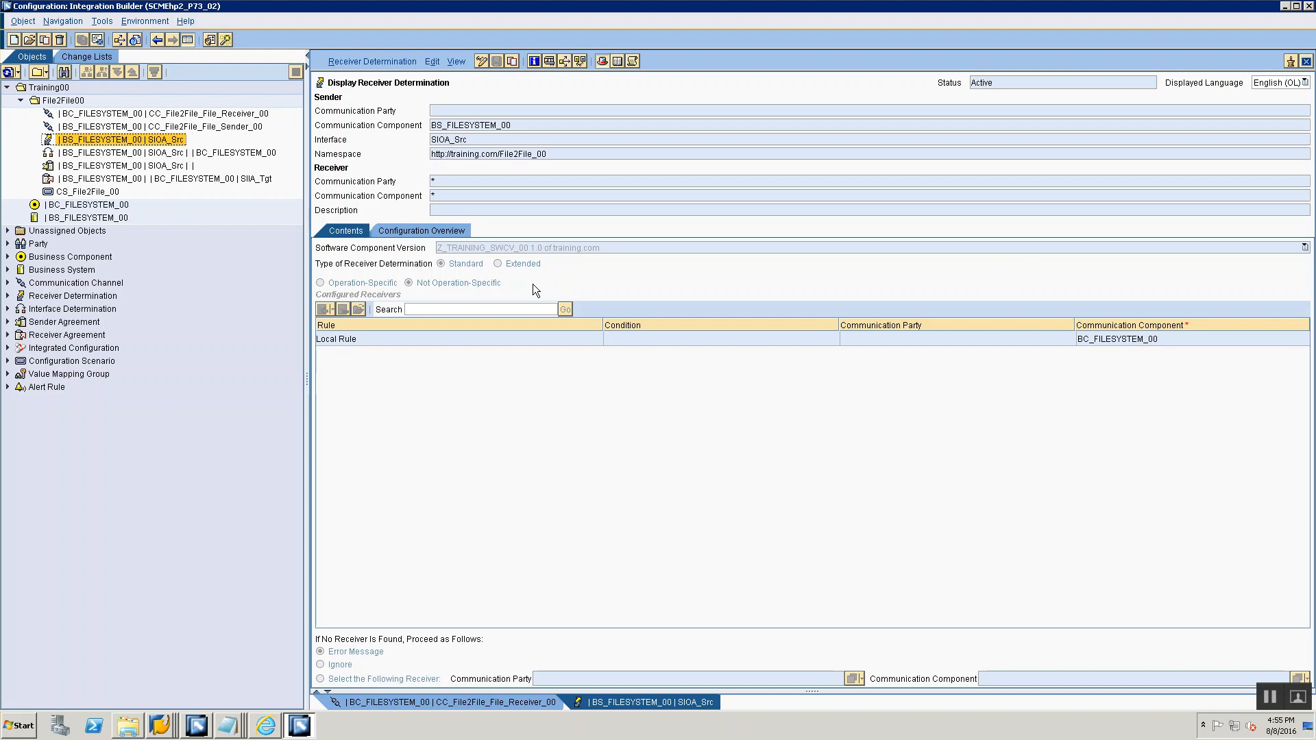
left_click(452, 231)
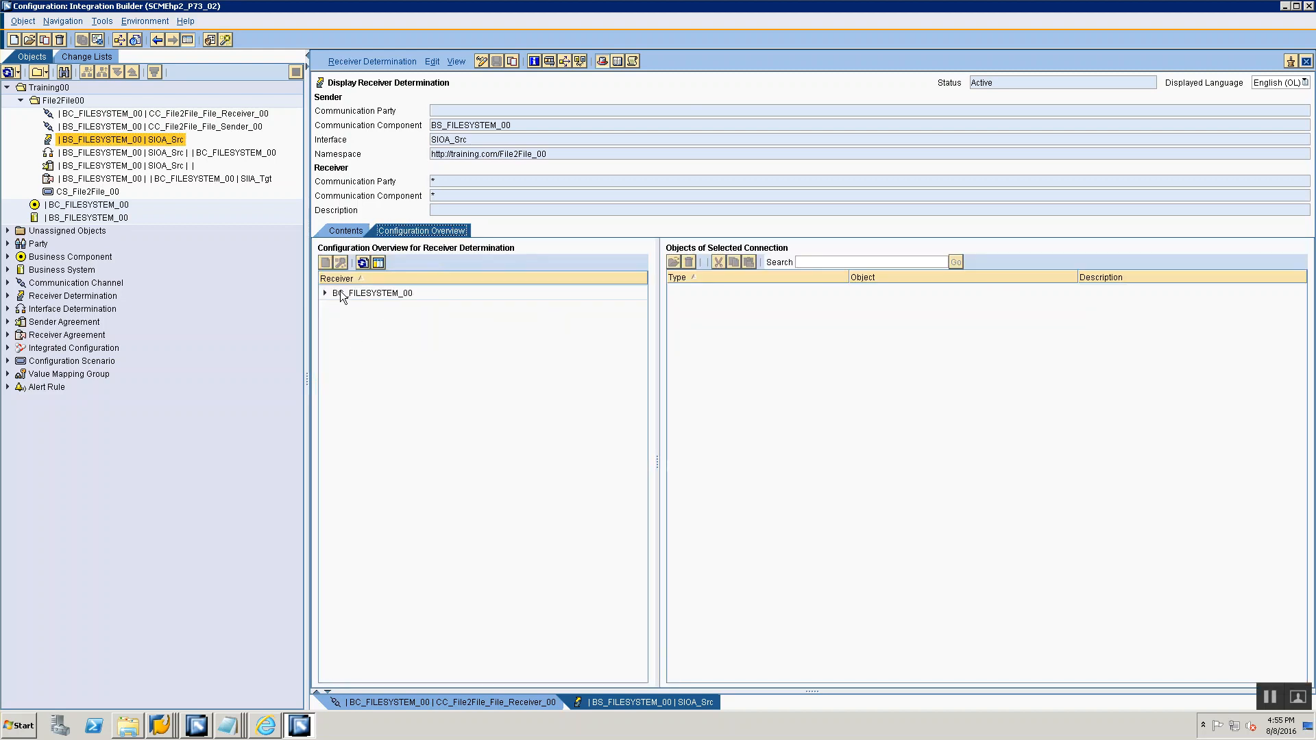
- Expand receiver BC_FILESYSTEM_00, show the connection objects for SIIA_Tgt, and compare them with the interface determination and receiver agreement instructions in the notes
left_click(324, 293)
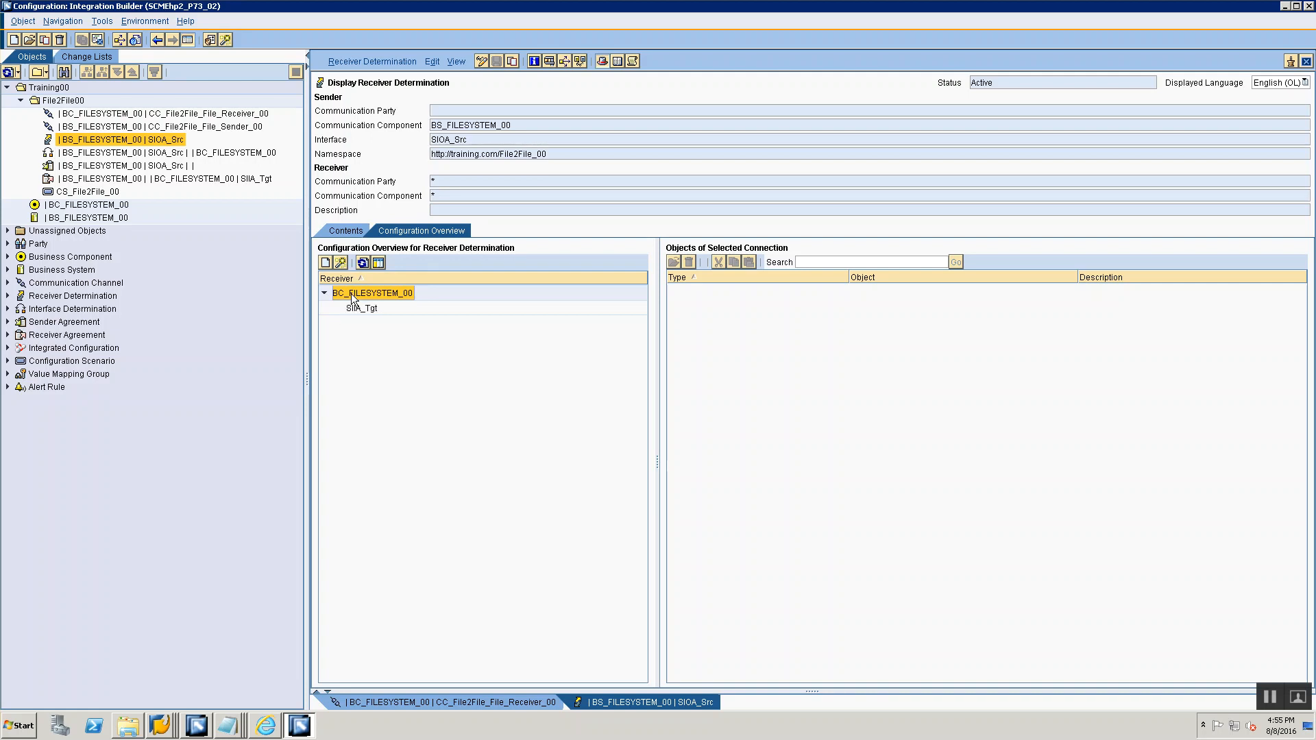
left_click(356, 308)
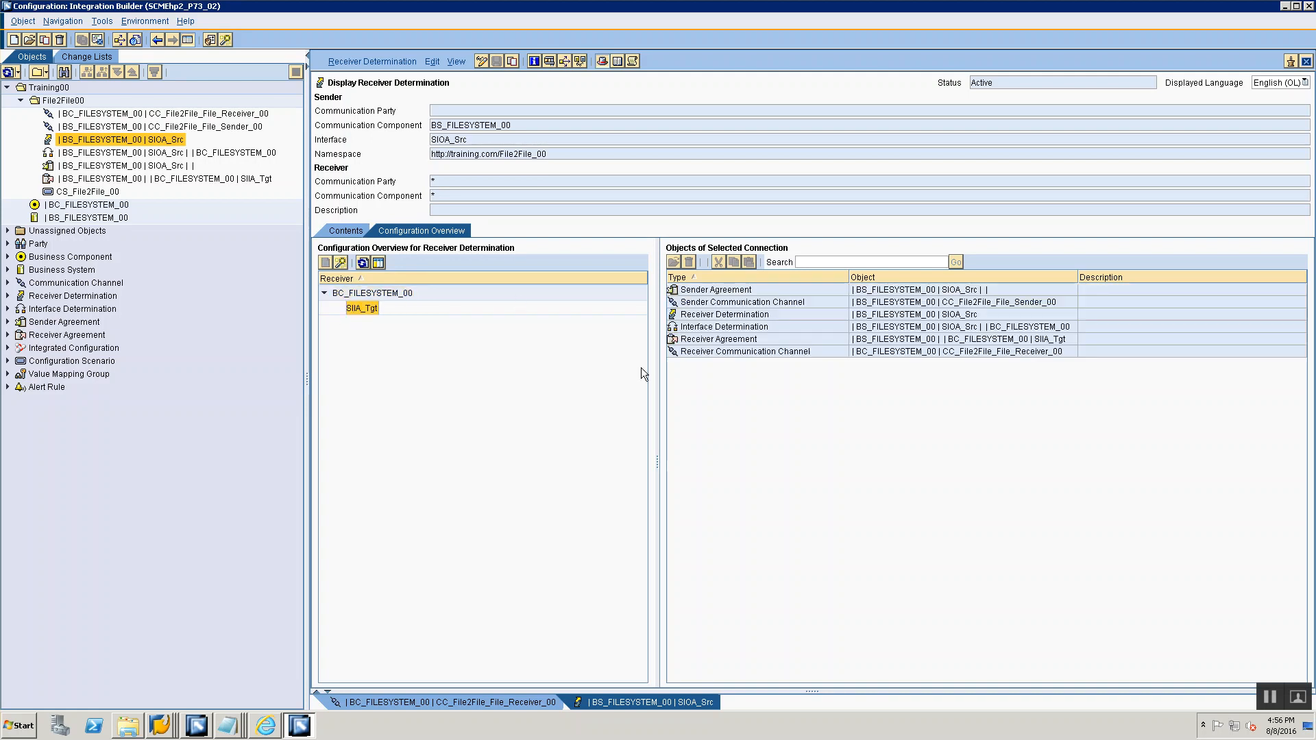
right_click(694, 328)
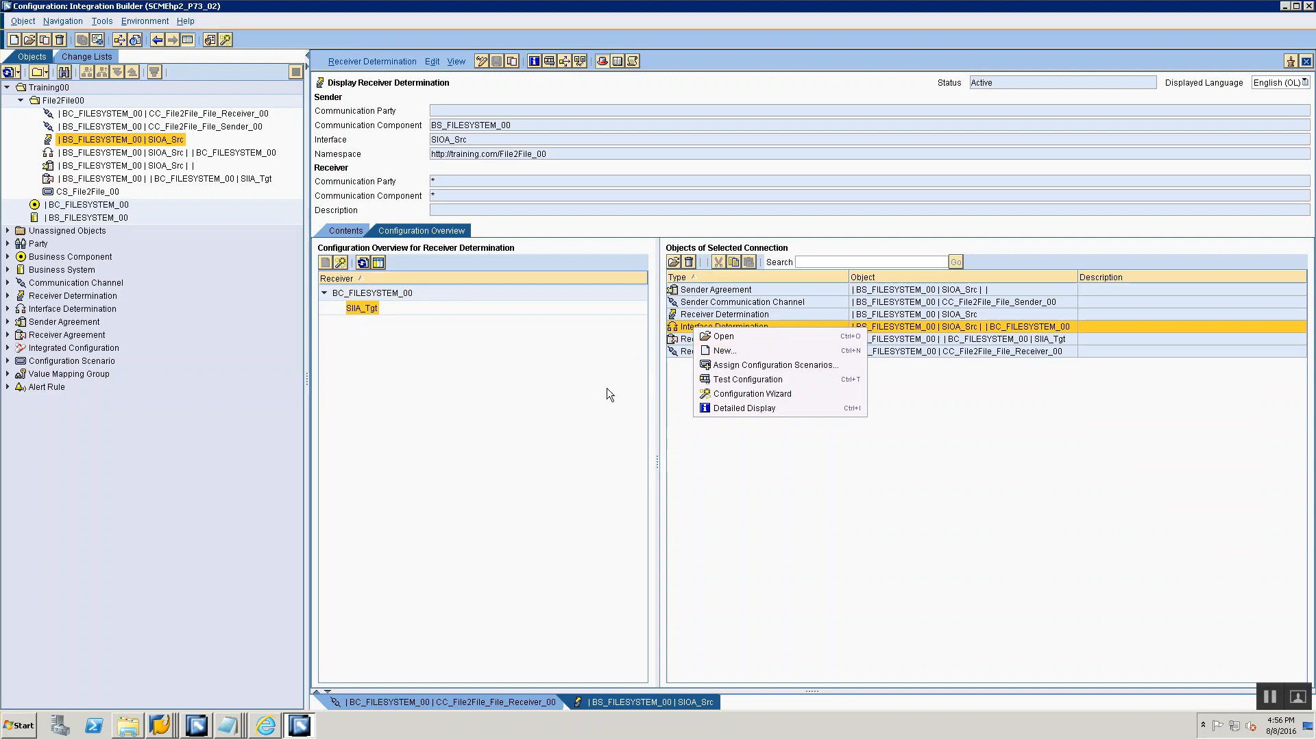
left_click(558, 396)
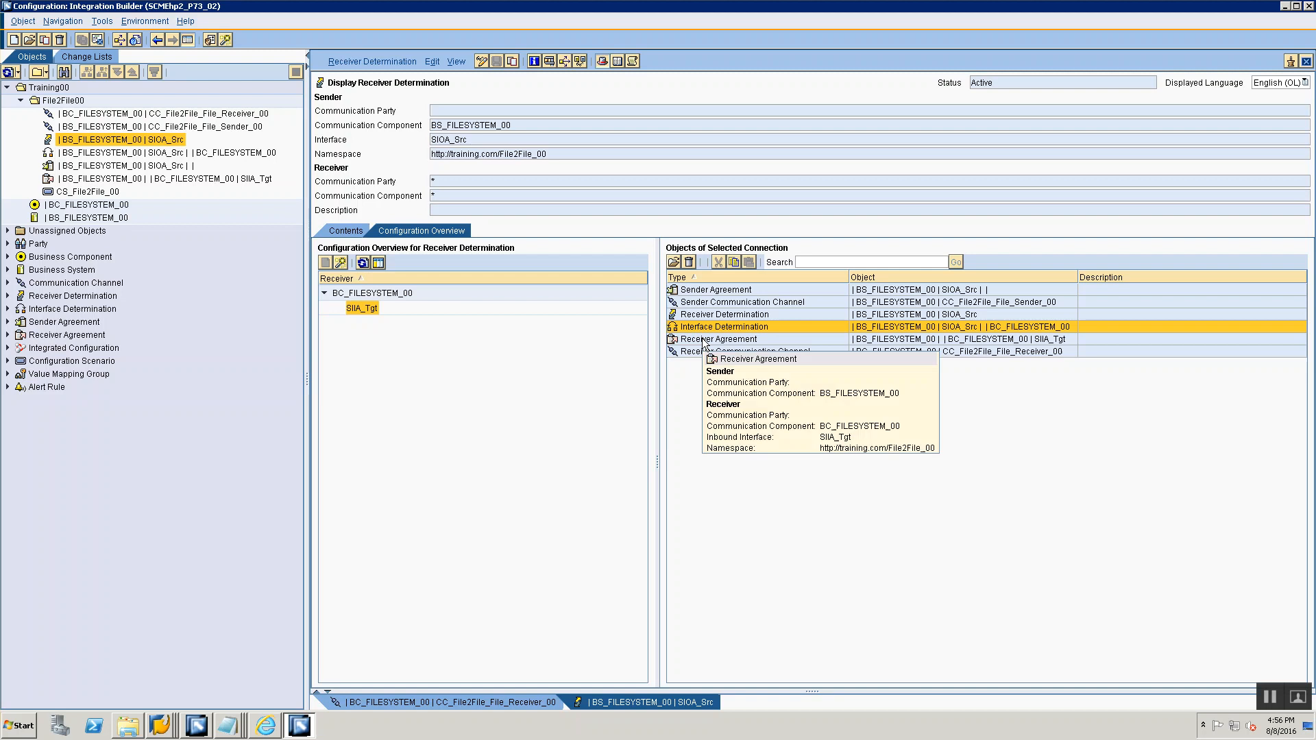
key("alt+Tab")
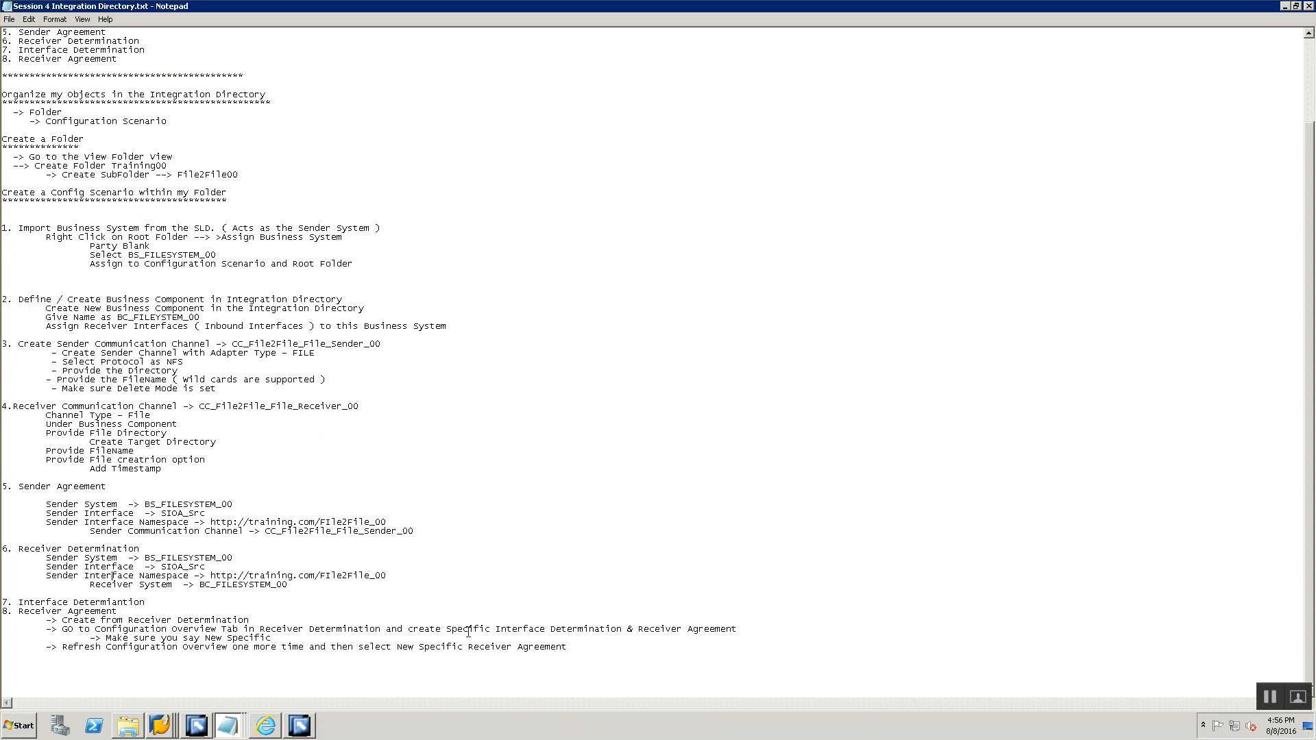
key("alt+Tab")
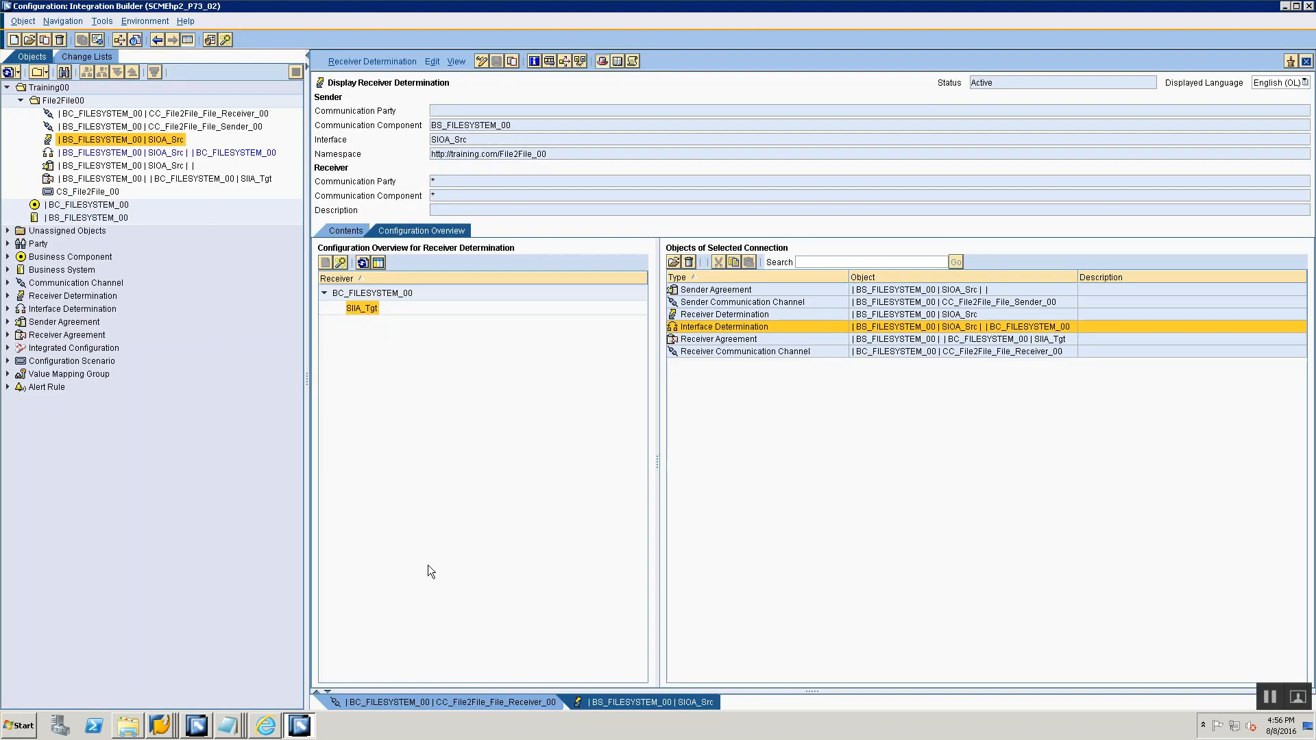
- Add item "9. Upload File from Front End to PI File system using CG3Z" below the receiver agreement section of the Notepad session notes
key("alt+Tab")
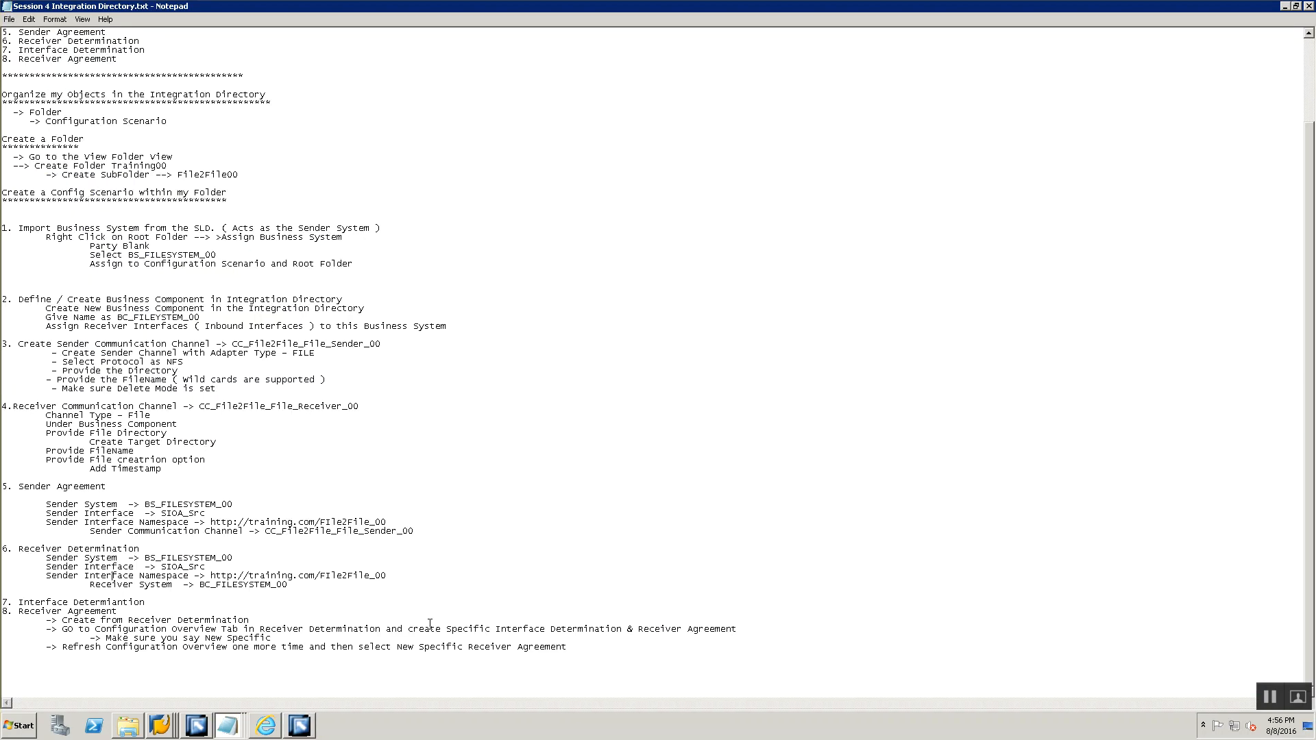
key("Return")
key("Return")
key("Return")
type("9. Upload File to File system using CG3")
left_click(83, 673)
type("from Front End to ")
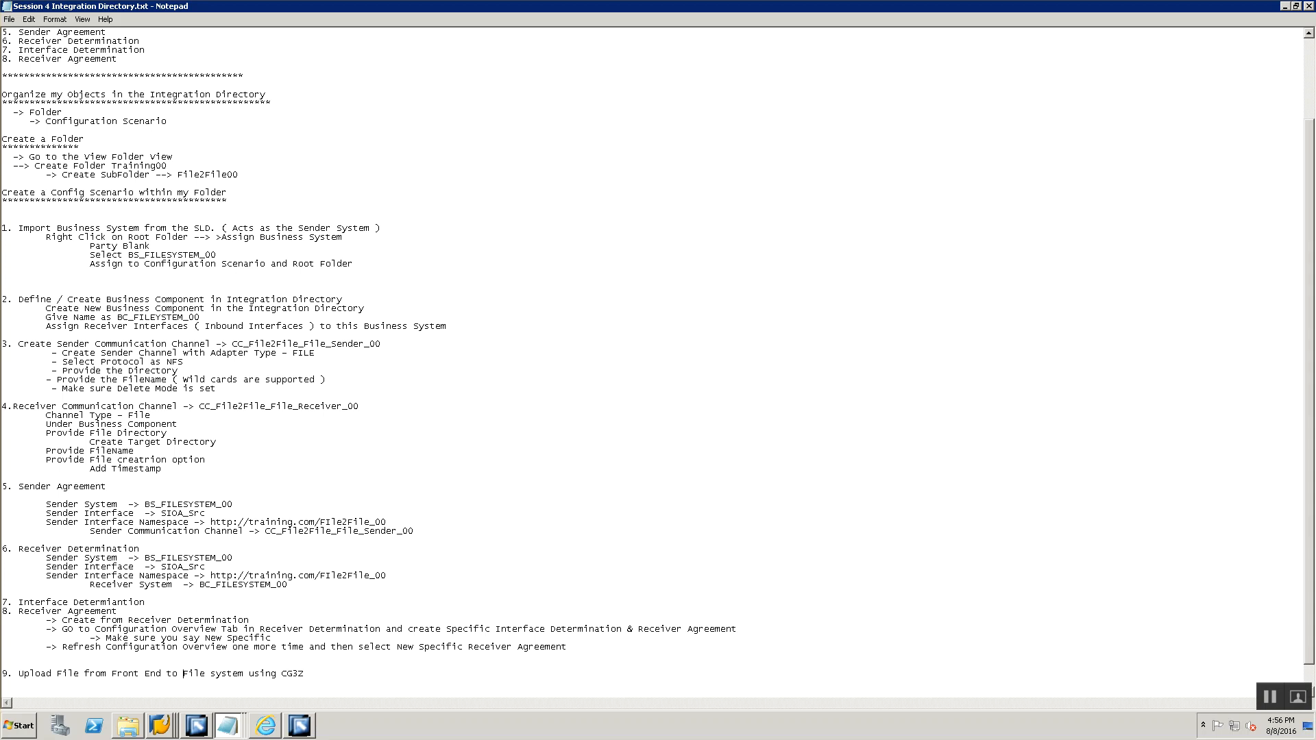
type("PI")
key("alt+Tab")
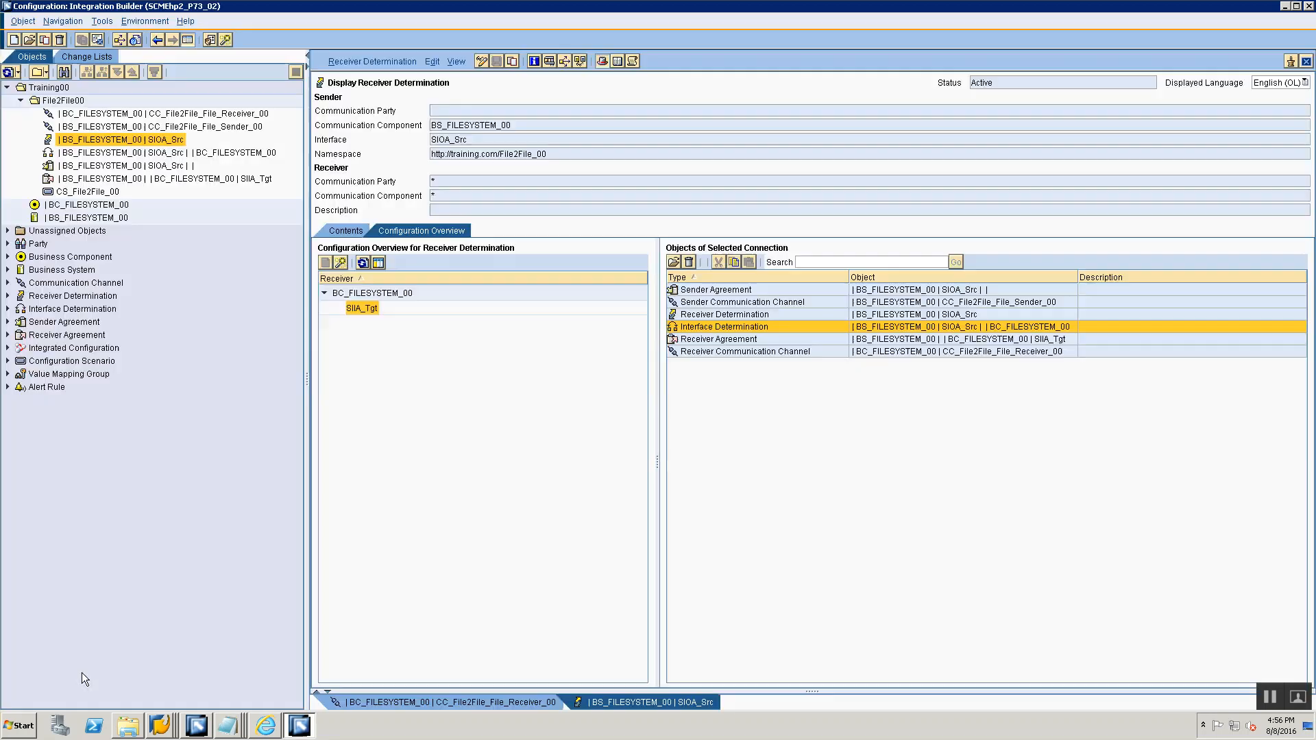
key("alt+Tab")
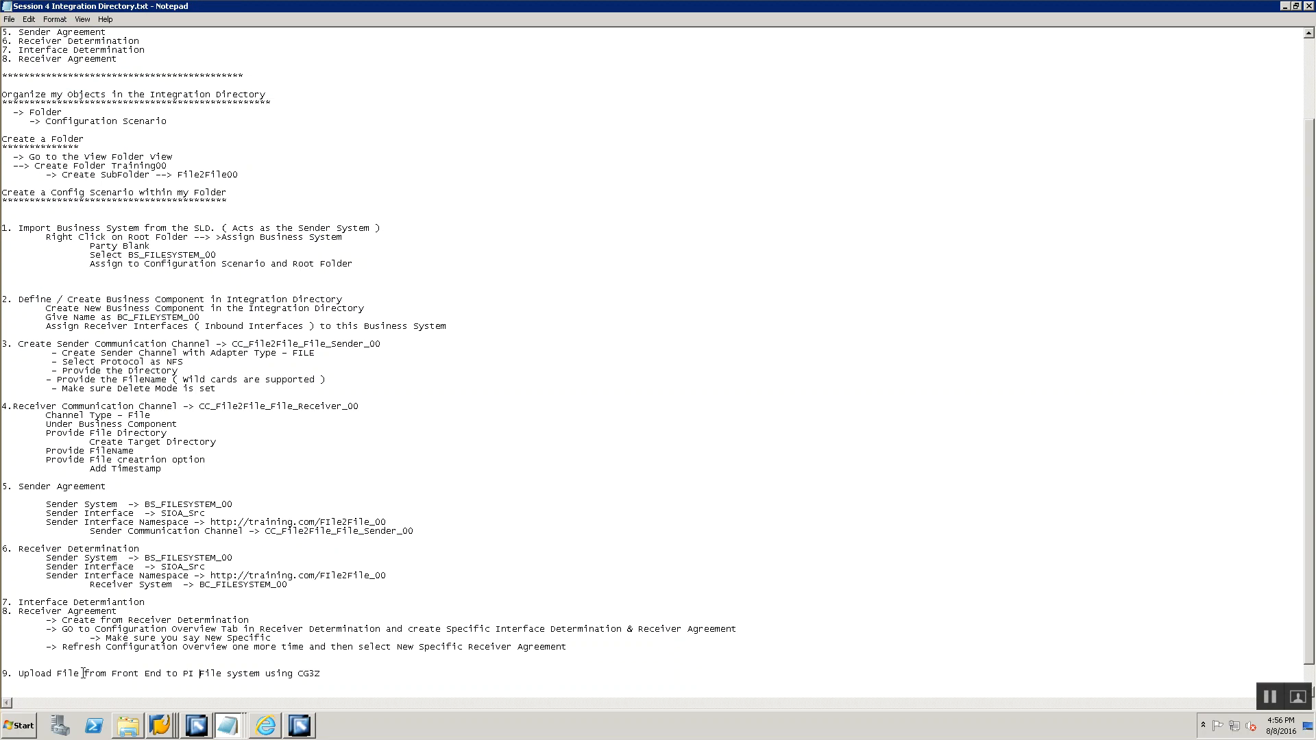